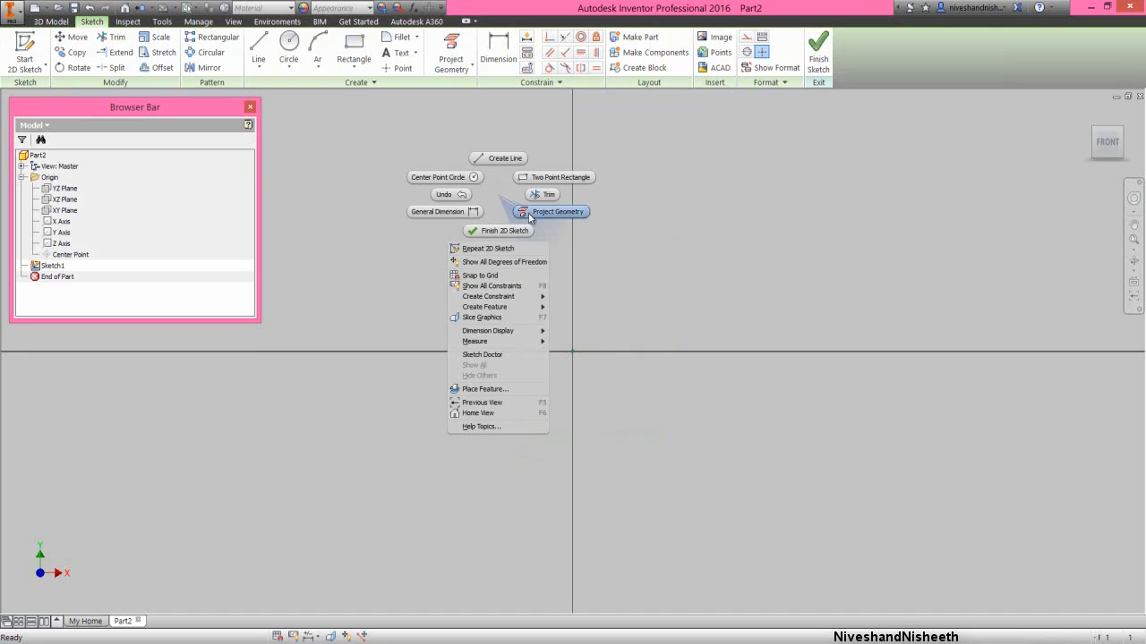
- Project the X axis and Y axis from the part origin into the sketch
click(538, 212)
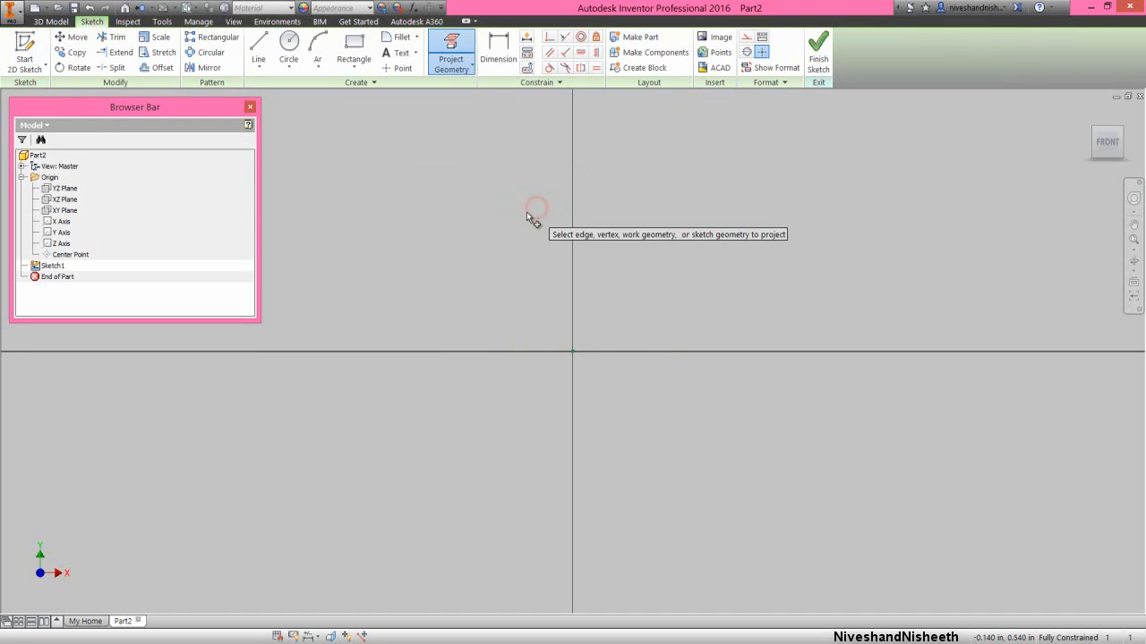
click(64, 221)
click(68, 232)
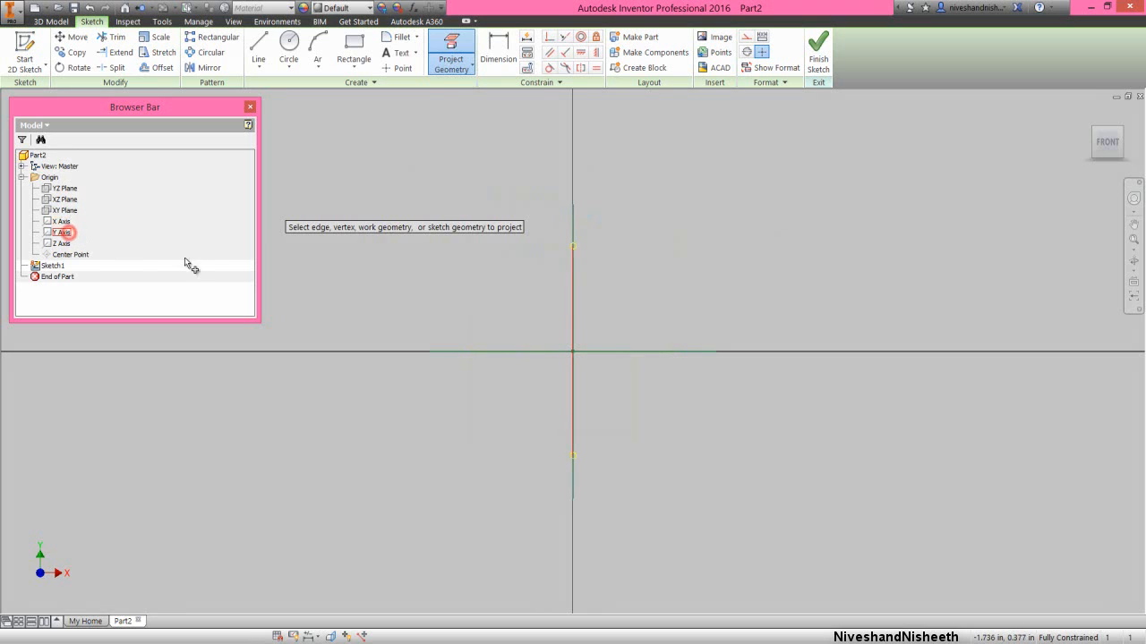
right_click(660, 286)
click(689, 285)
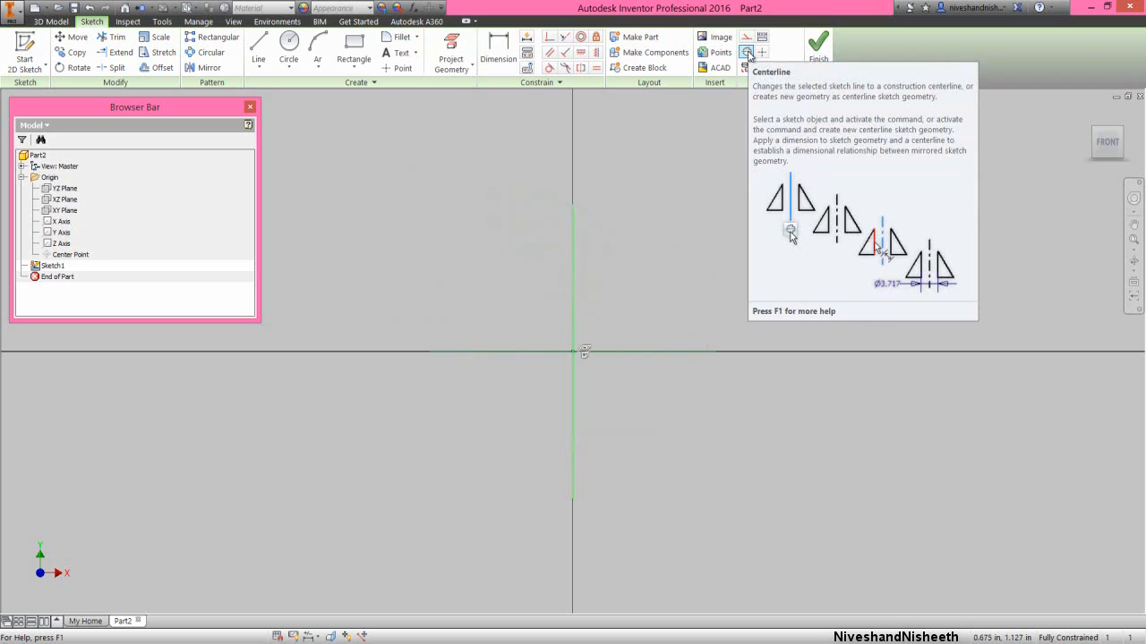
- Convert the projected Y axis to a centerline and the projected X axis to construction geometry
click(748, 54)
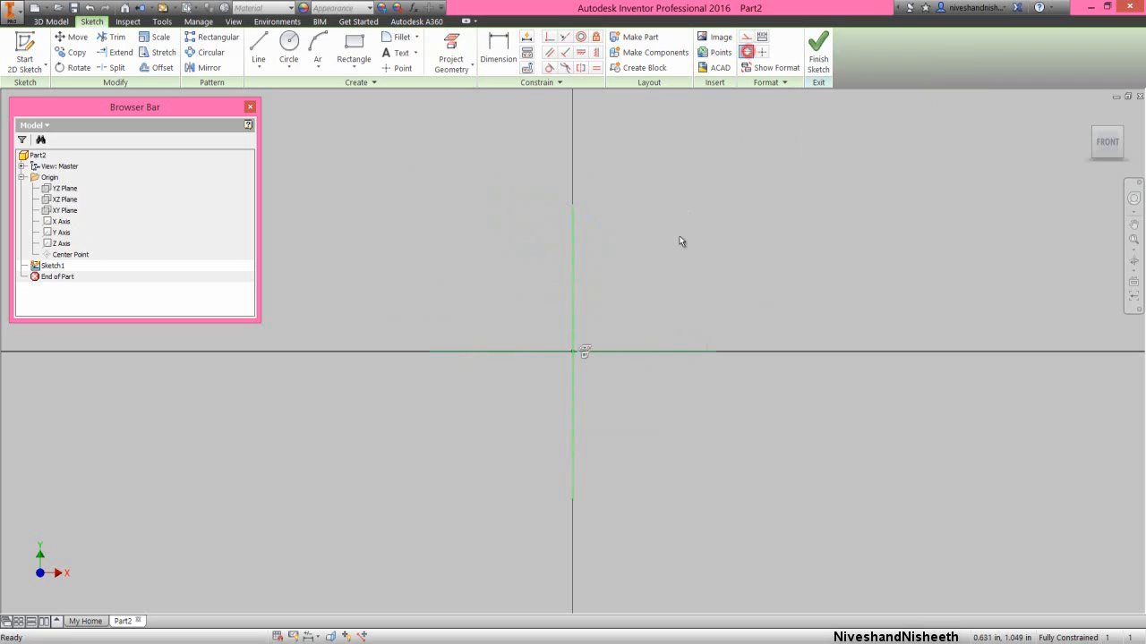
click(650, 353)
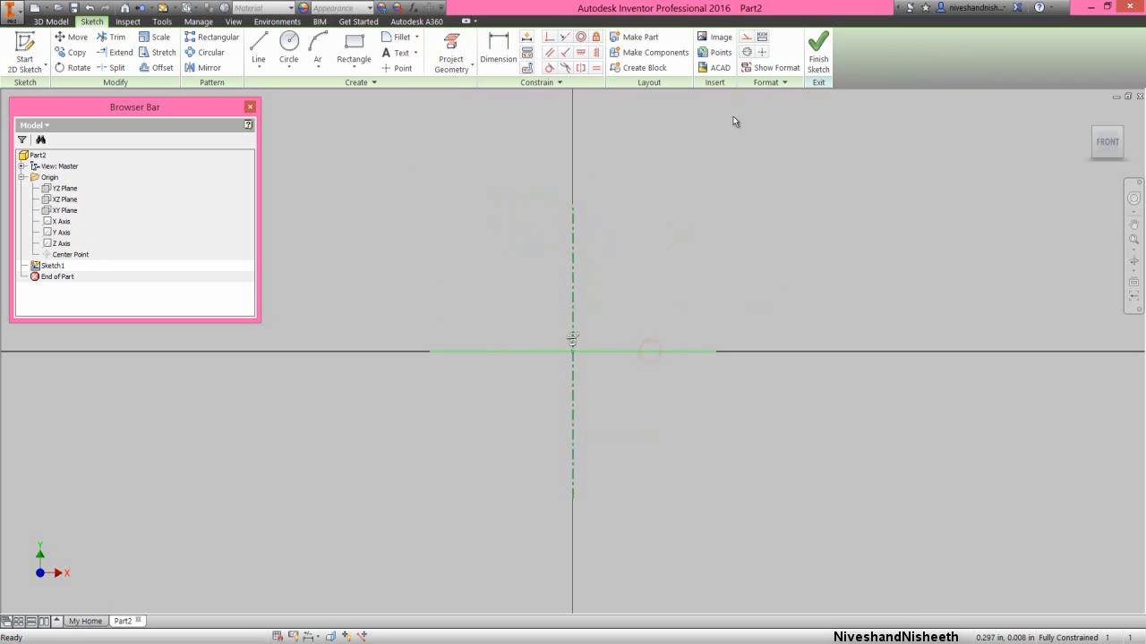
click(745, 38)
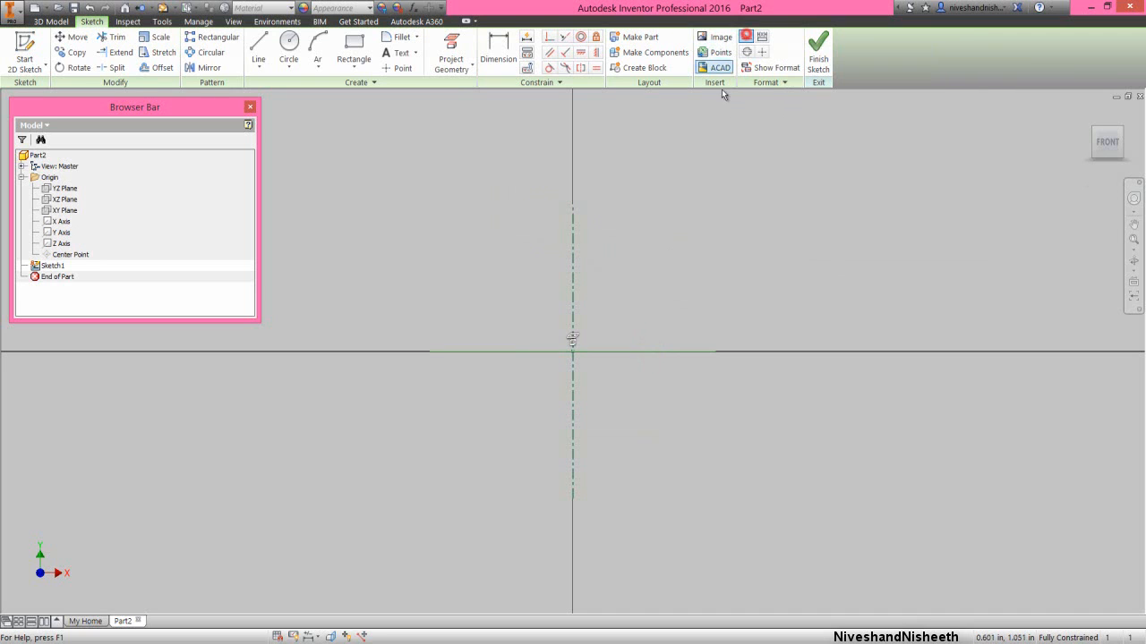
- Sketch a two-point rectangle from the origin, about 0.53 in wide and 0.41 in high, above the X axis
right_click(686, 272)
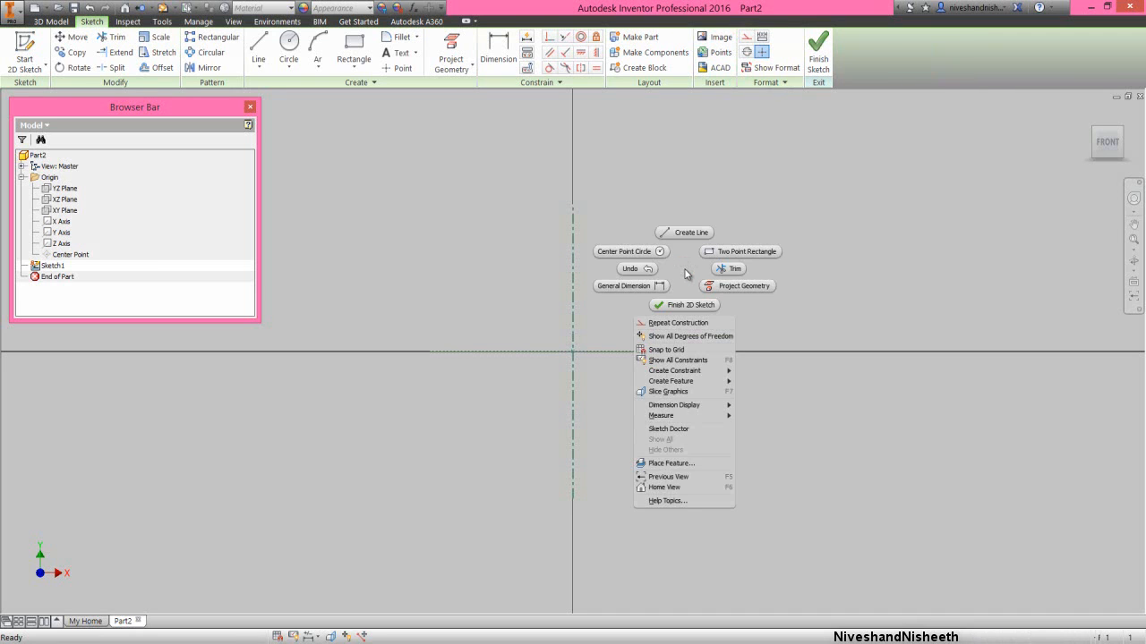
click(727, 252)
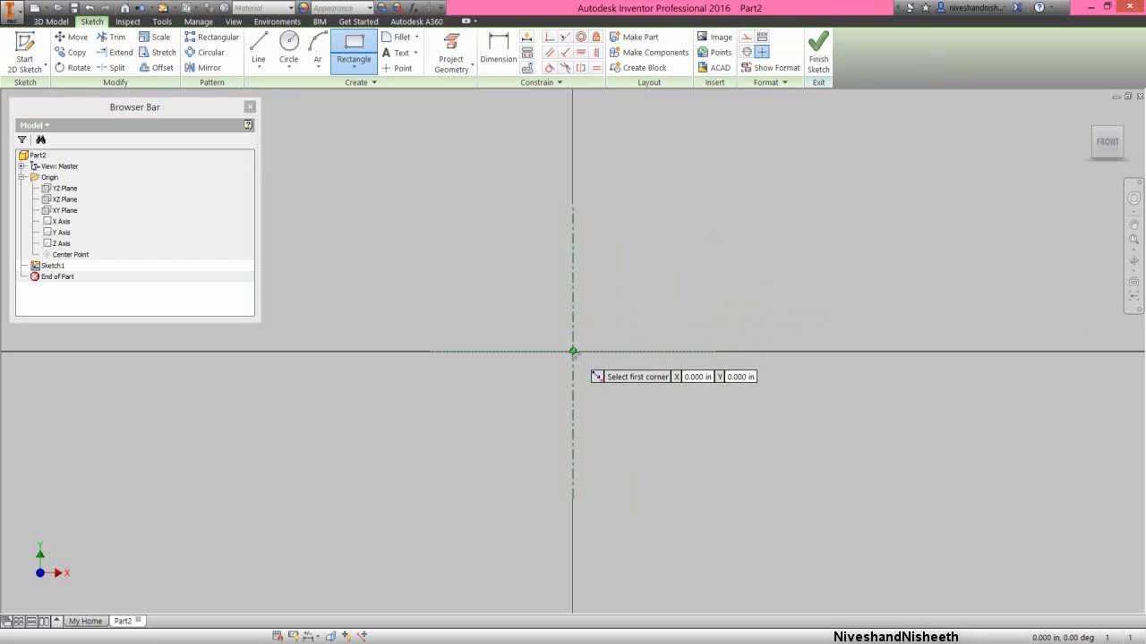
click(574, 351)
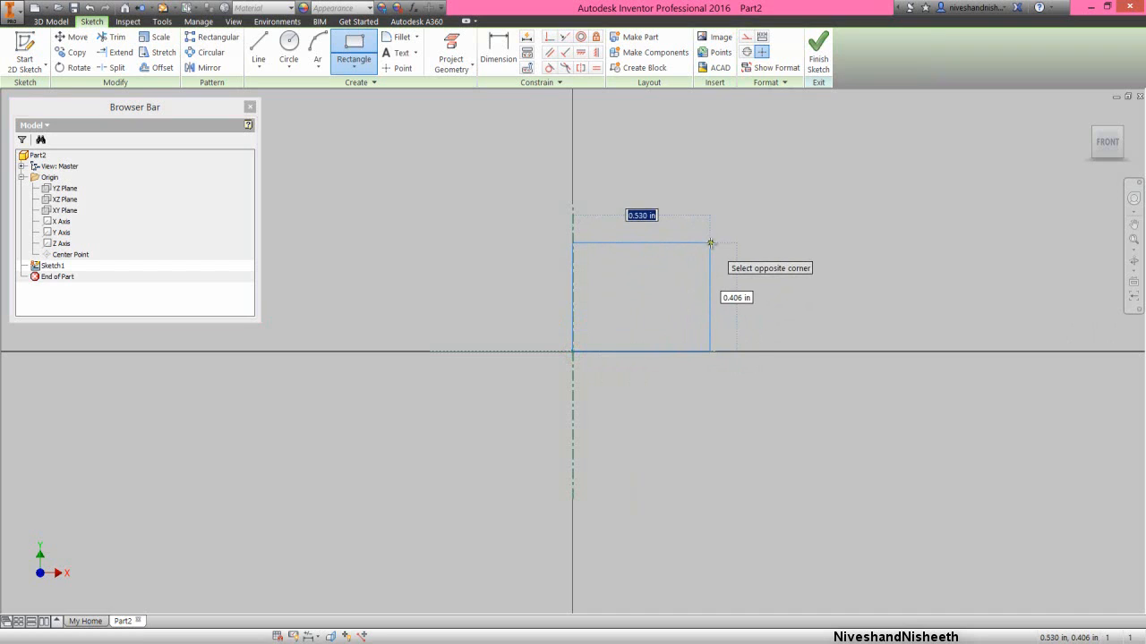
click(709, 243)
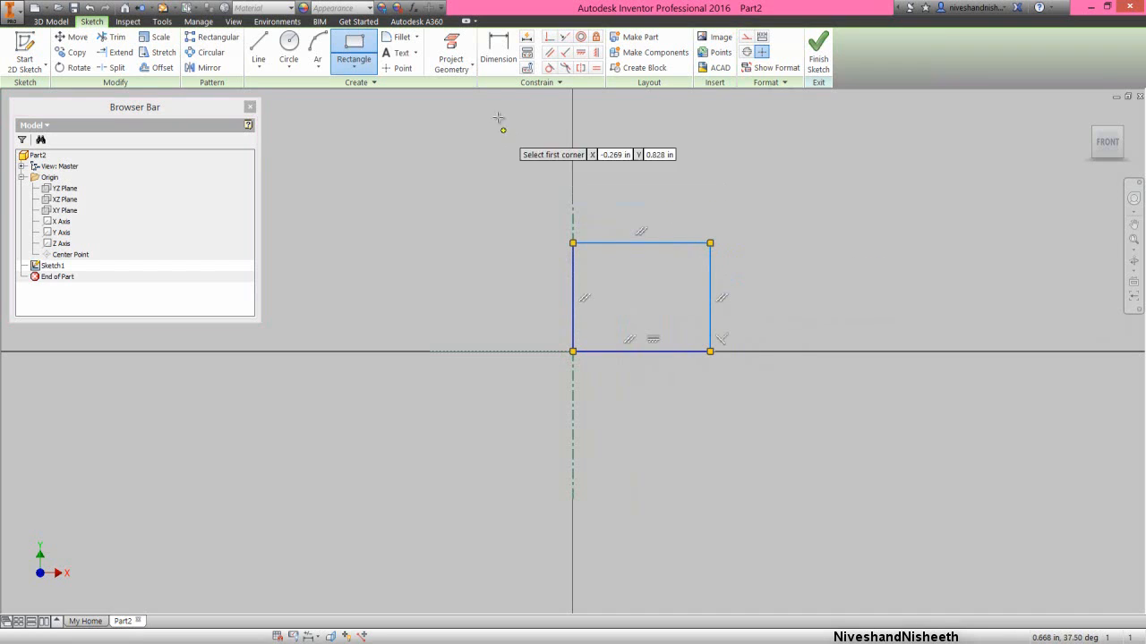
- Dimension the rectangle's outer vertical edge from the centerline as a 2.045 in diameter
click(499, 55)
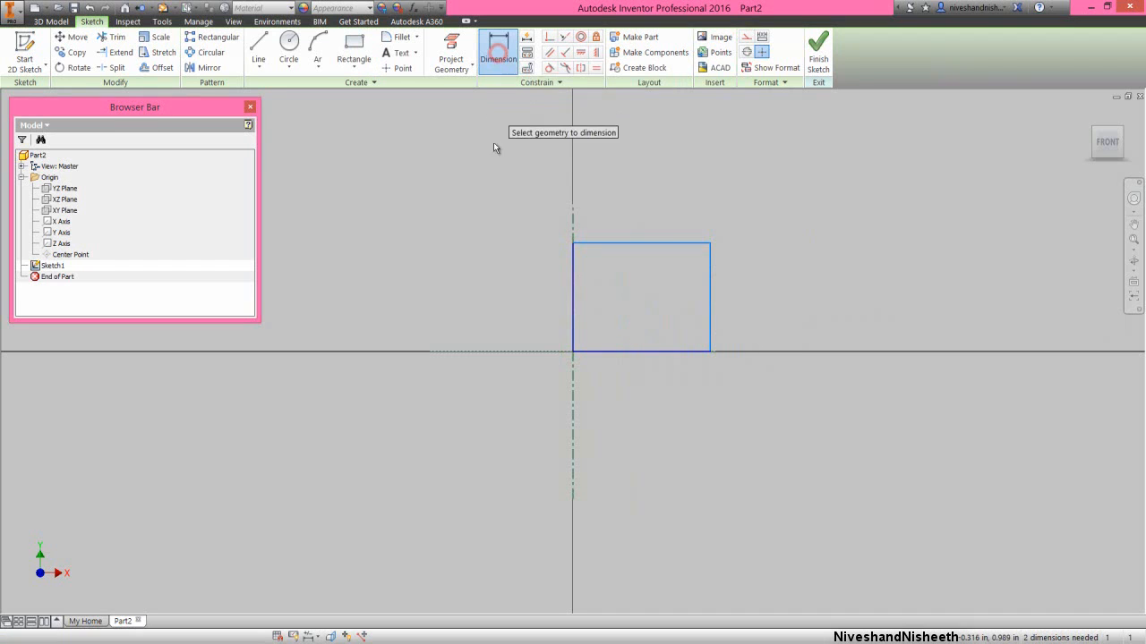
click(573, 219)
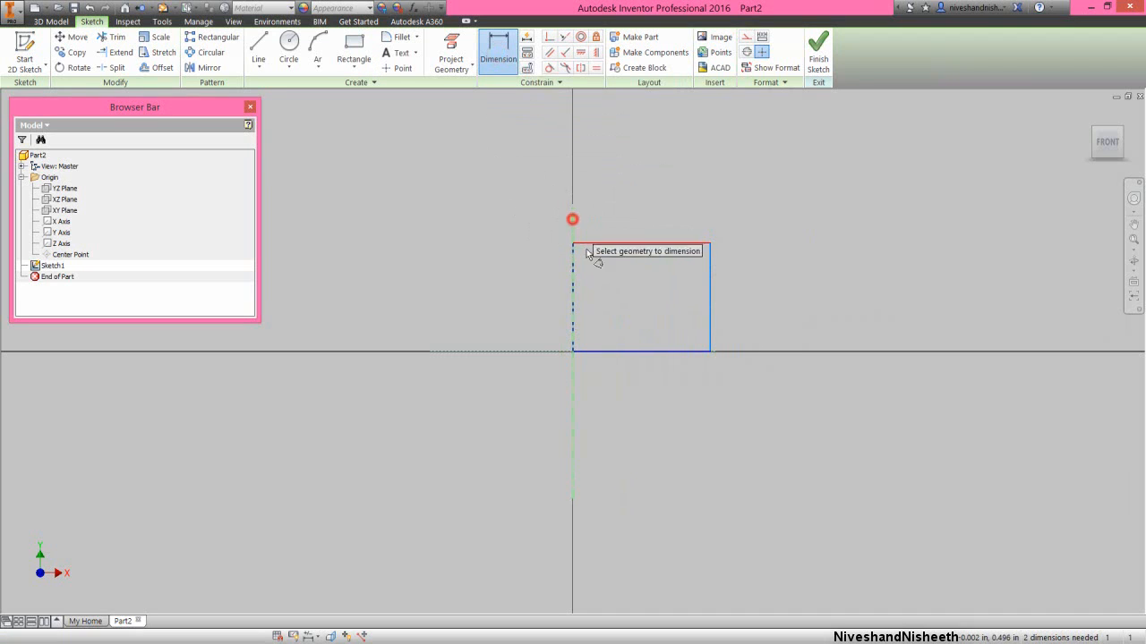
click(709, 302)
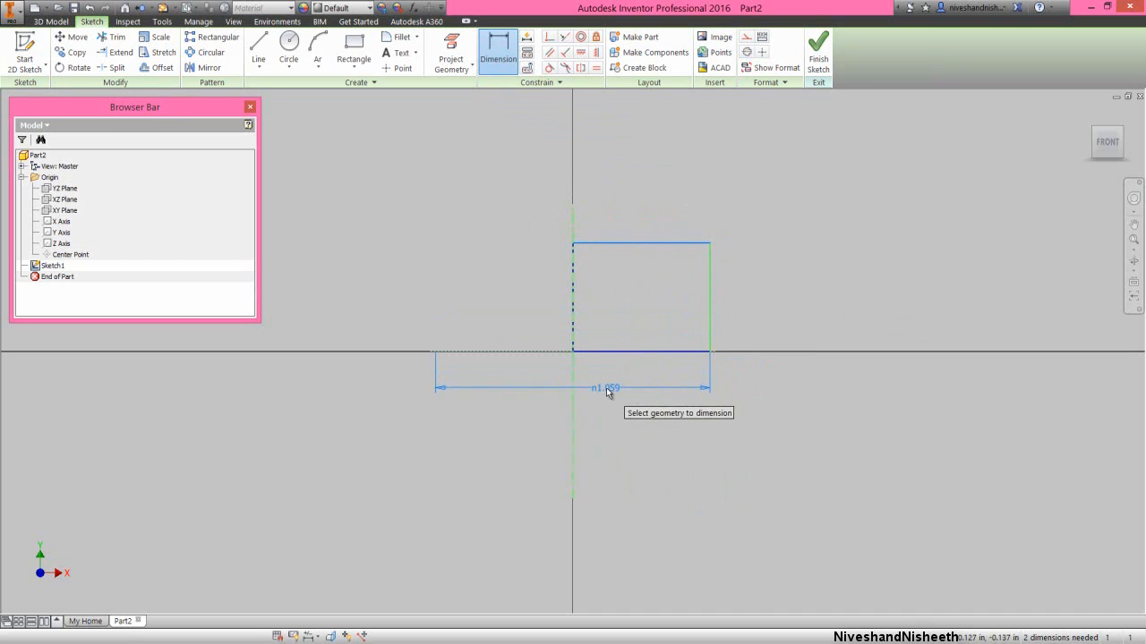
click(609, 390)
text(2.045)
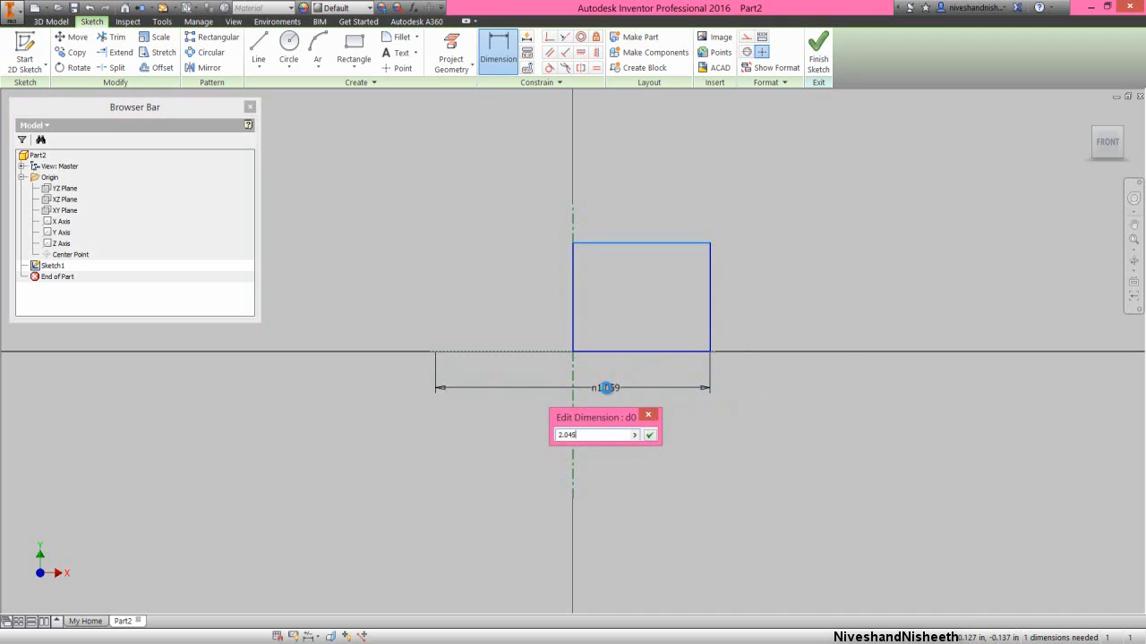
key(Return)
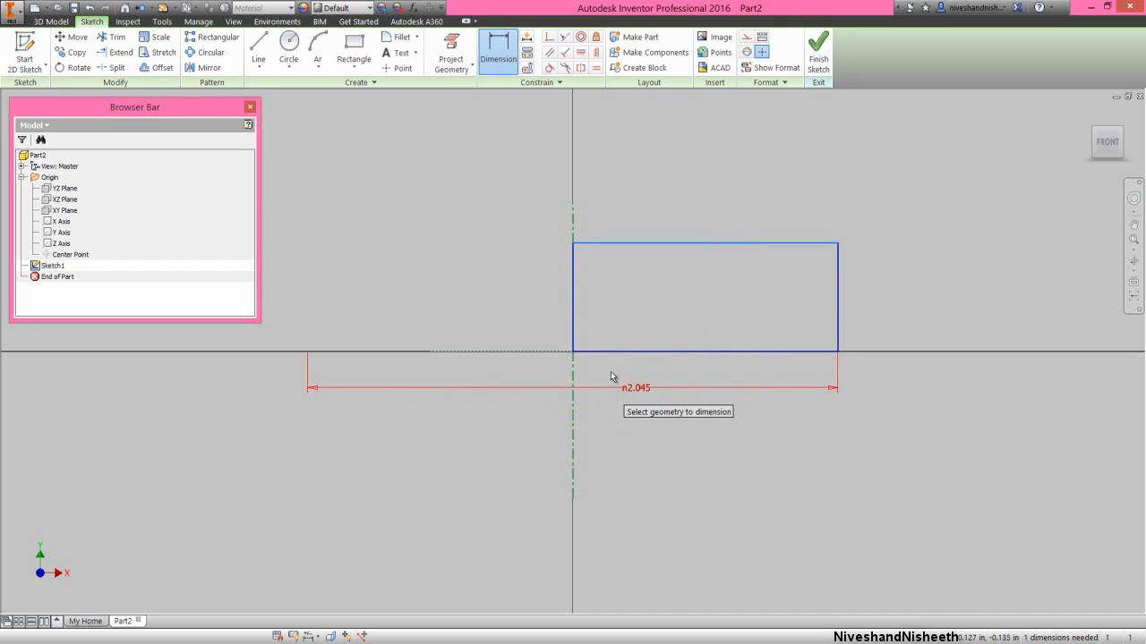
- Dimension the rectangle's height between its two horizontal edges as 1.045 in
click(637, 244)
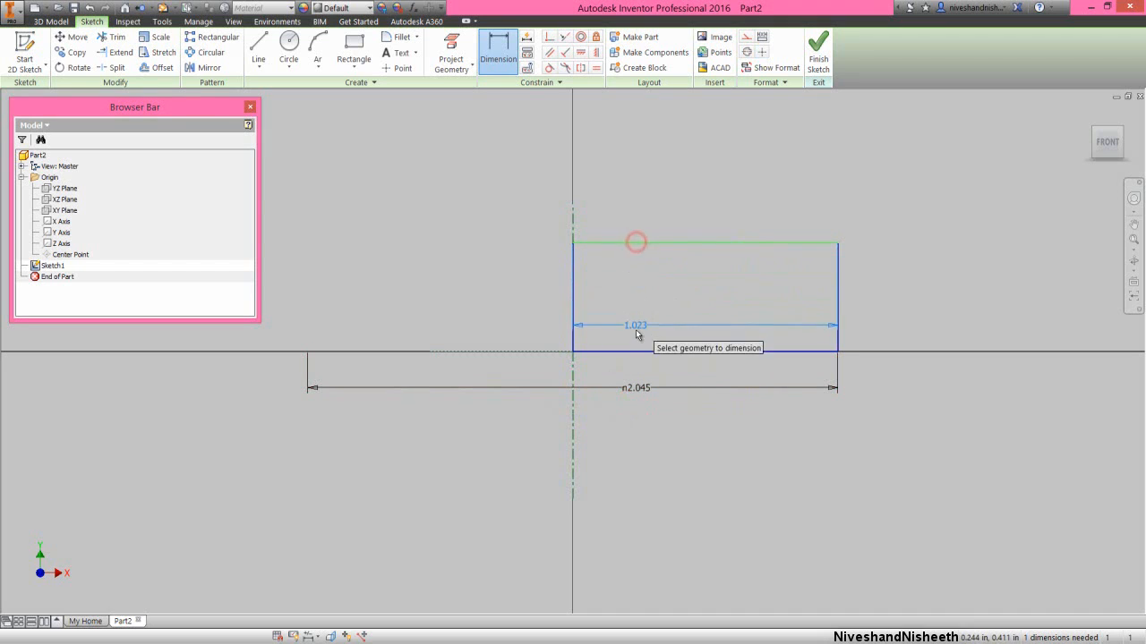
click(634, 351)
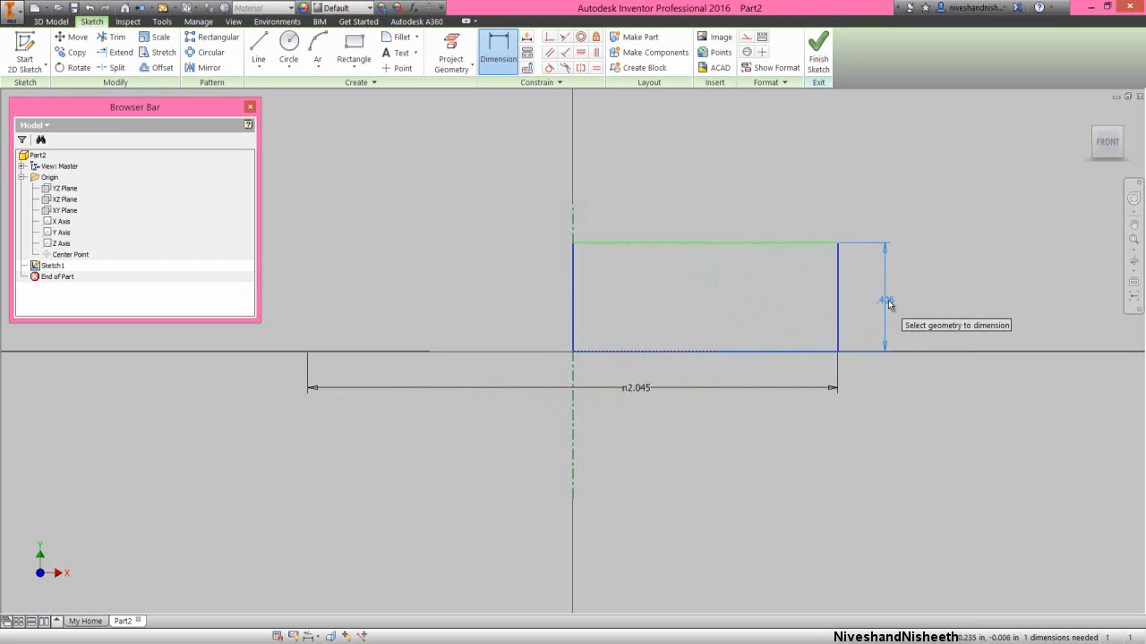
click(891, 301)
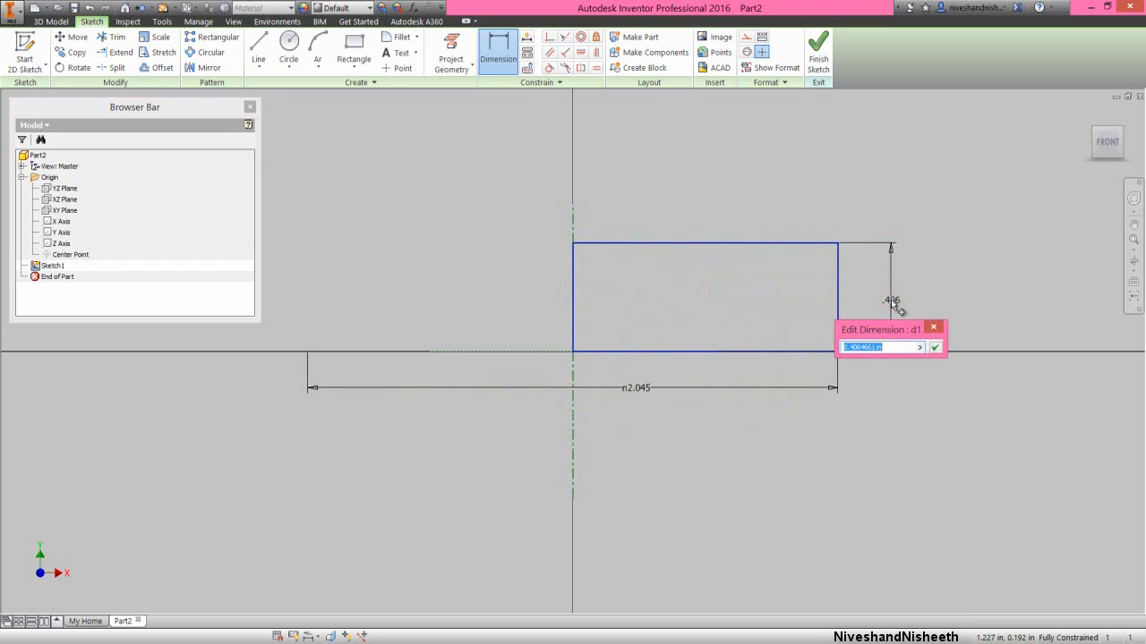
text(1.045)
key(Return)
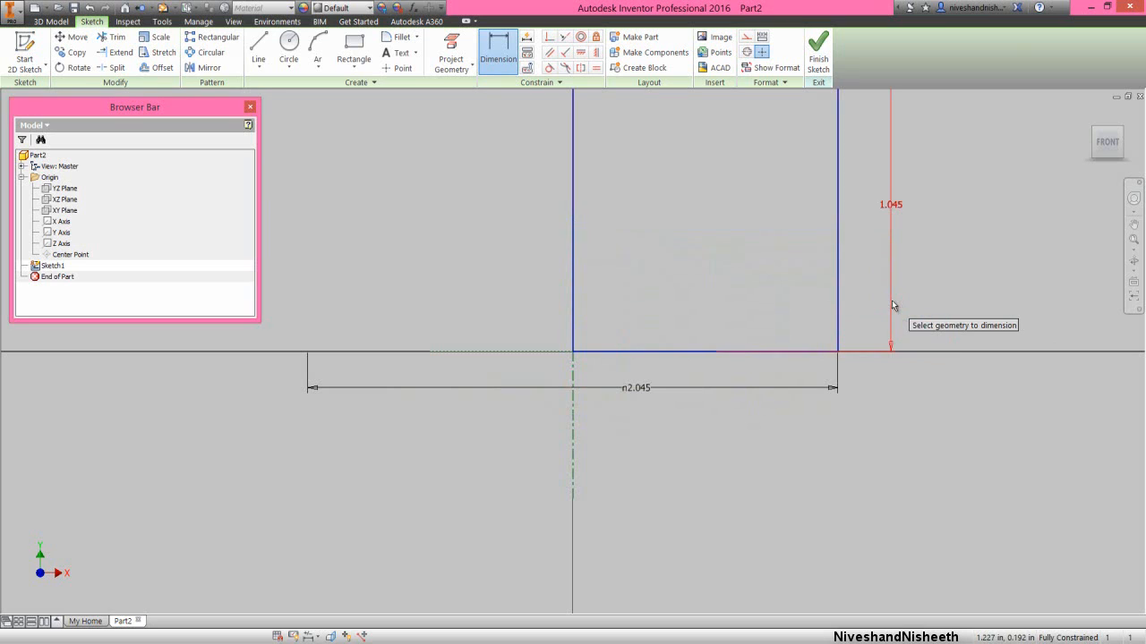
click(1134, 240)
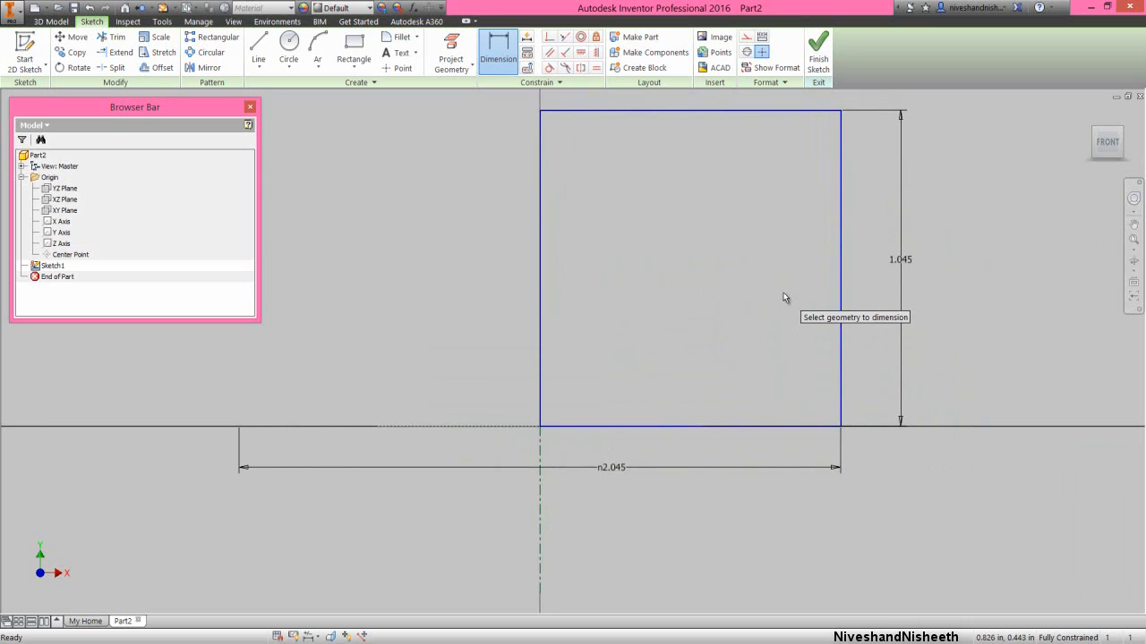
right_click(782, 292)
click(830, 294)
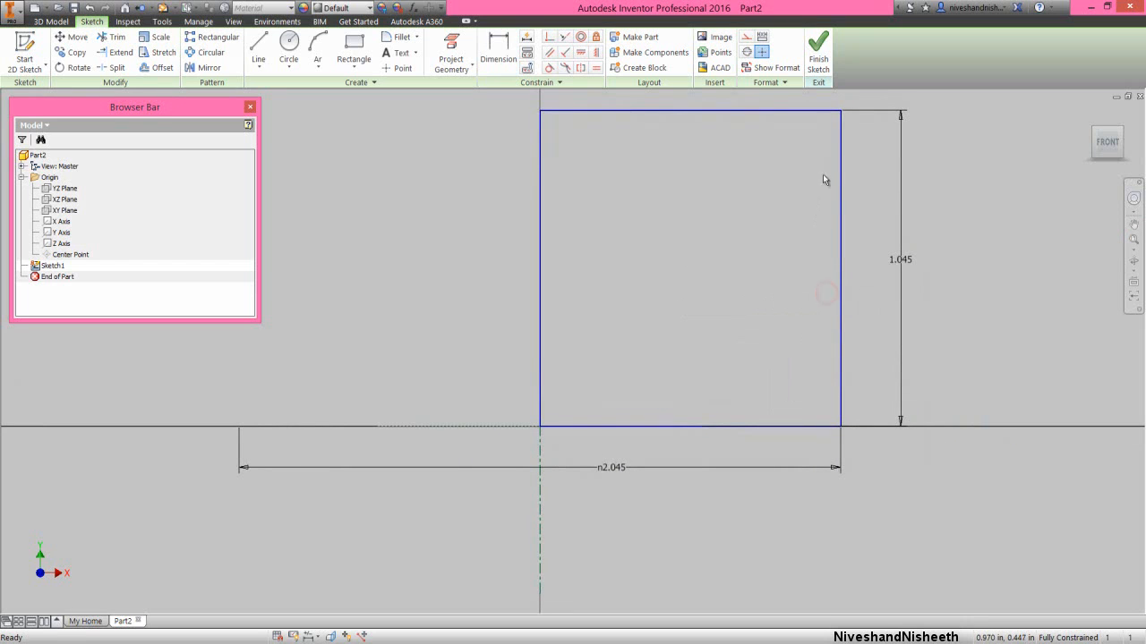
- Finish the sketch and collapse all nodes of the model tree
click(818, 53)
click(947, 186)
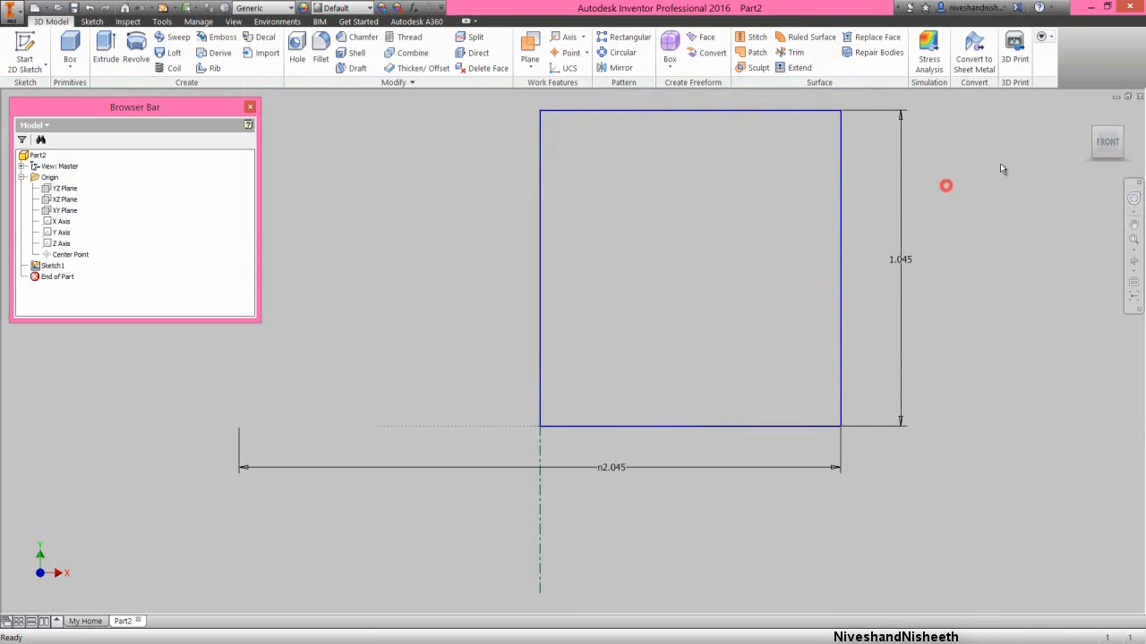
click(1122, 133)
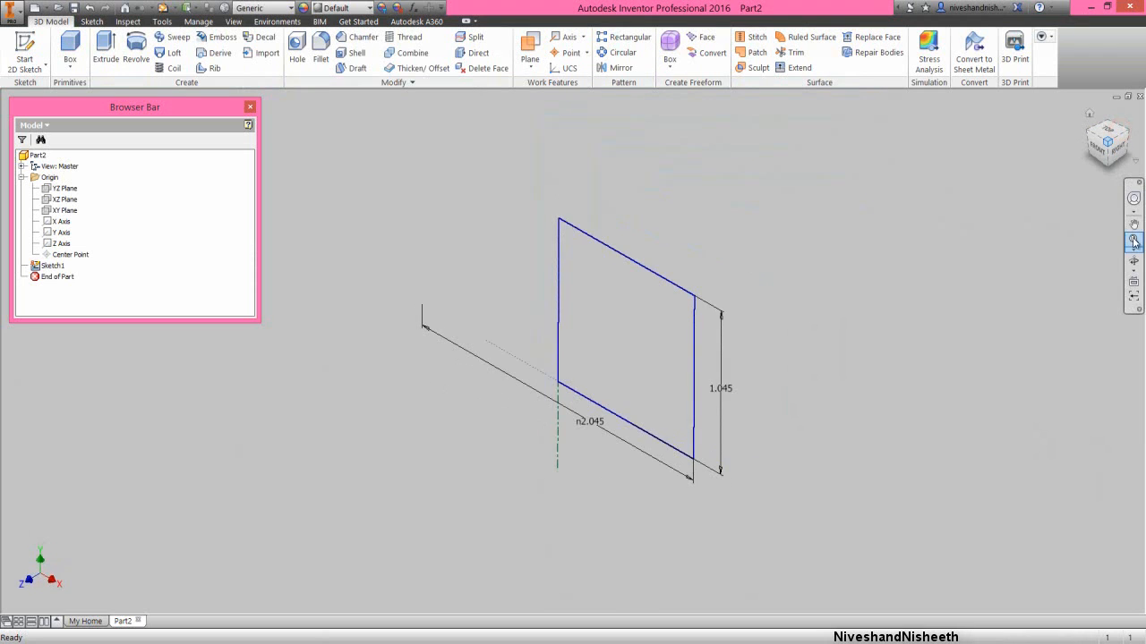
right_click(158, 211)
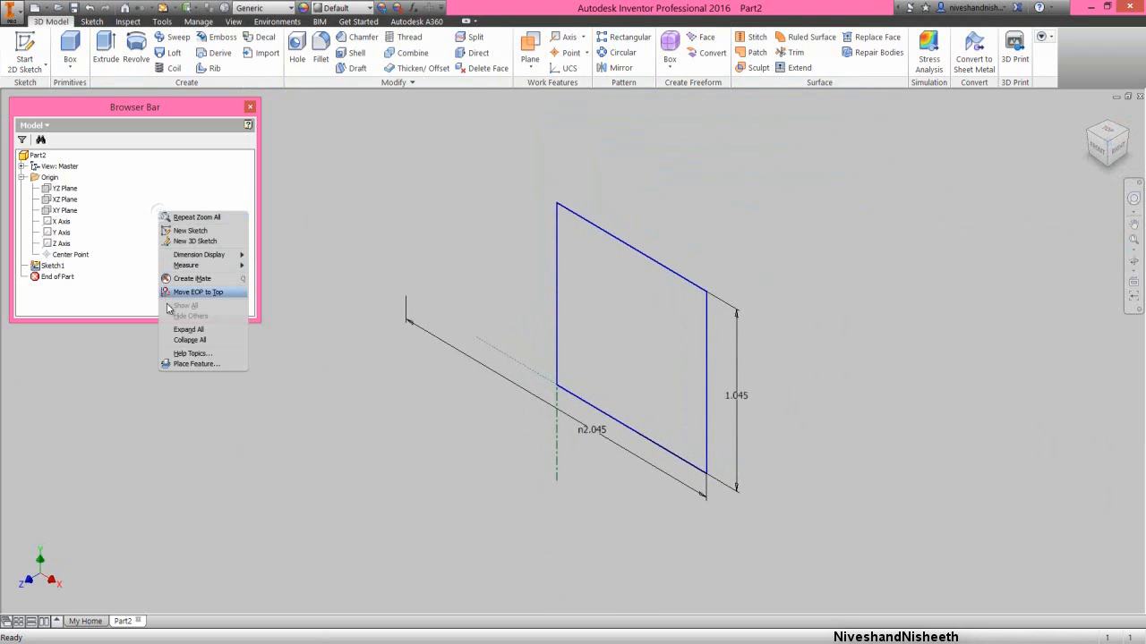
click(178, 338)
click(326, 196)
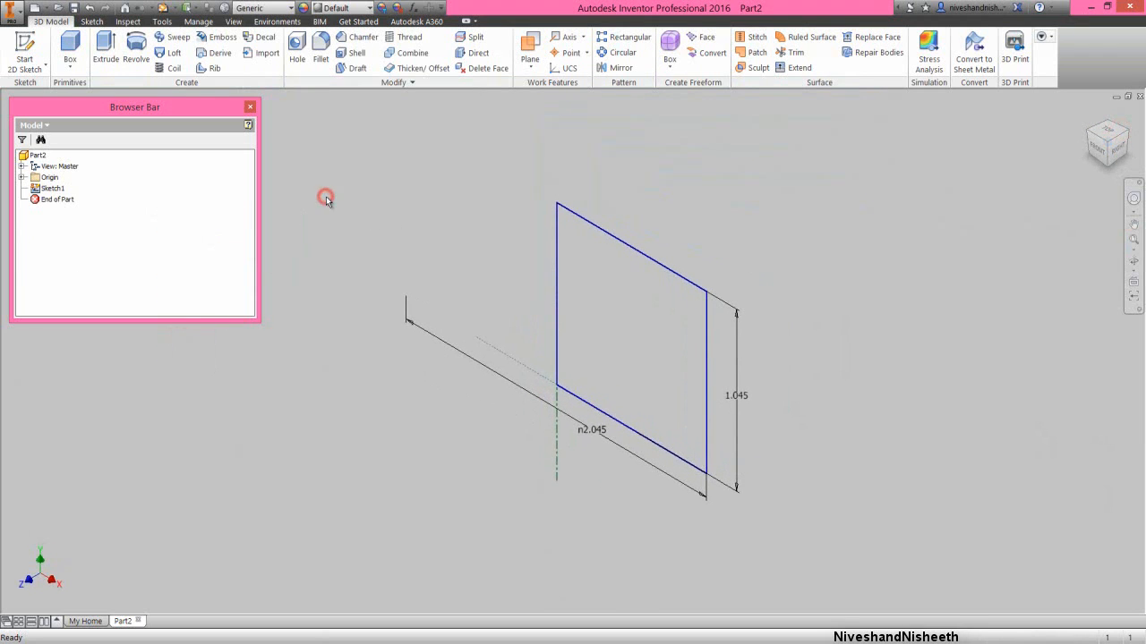
- Revolve the rectangle profile fully about the centerline as a new solid
click(137, 53)
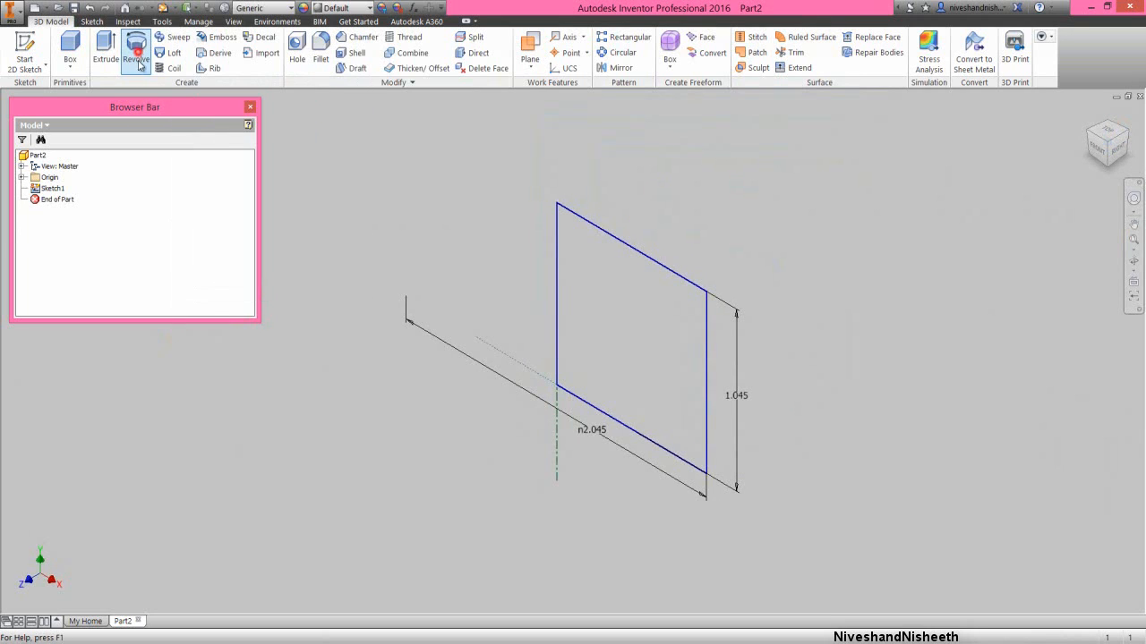
click(293, 314)
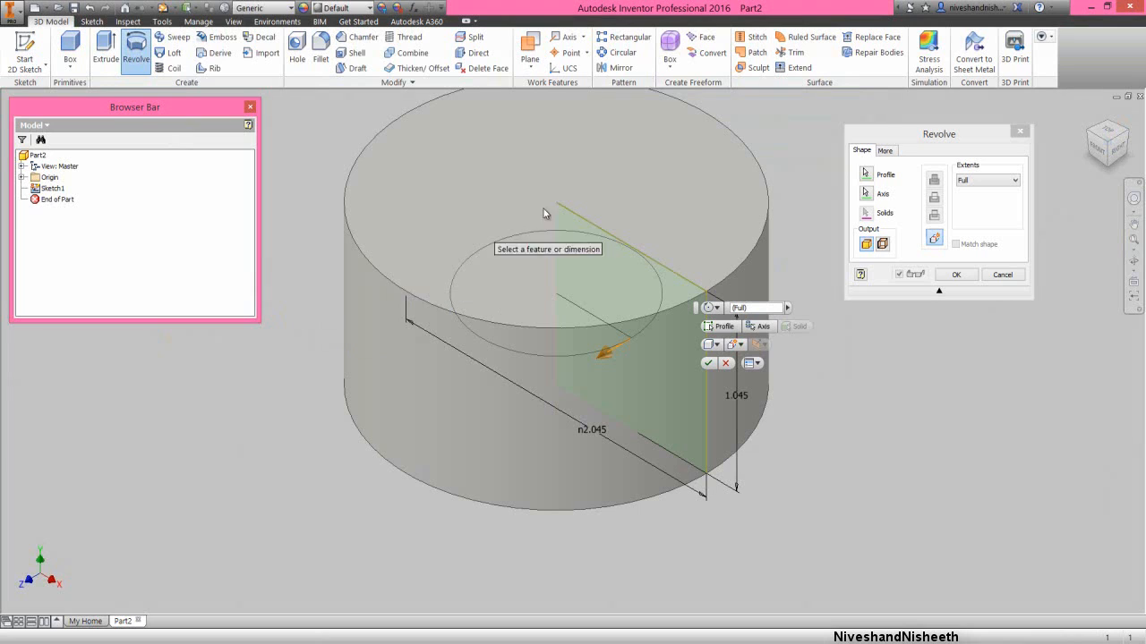
click(886, 136)
click(955, 275)
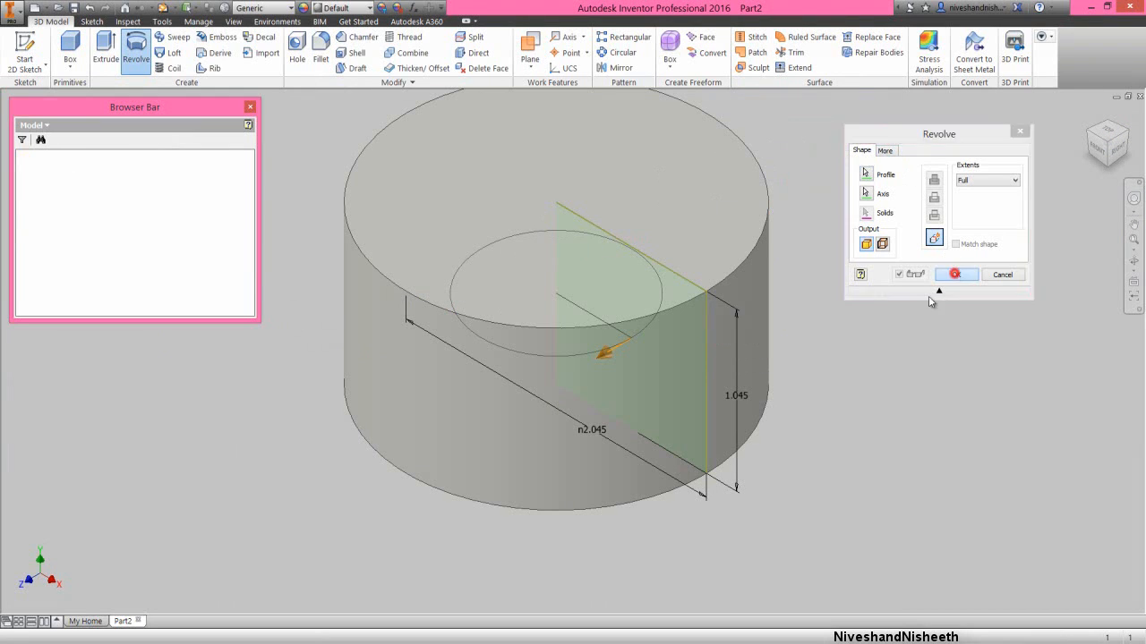
click(1134, 239)
click(315, 249)
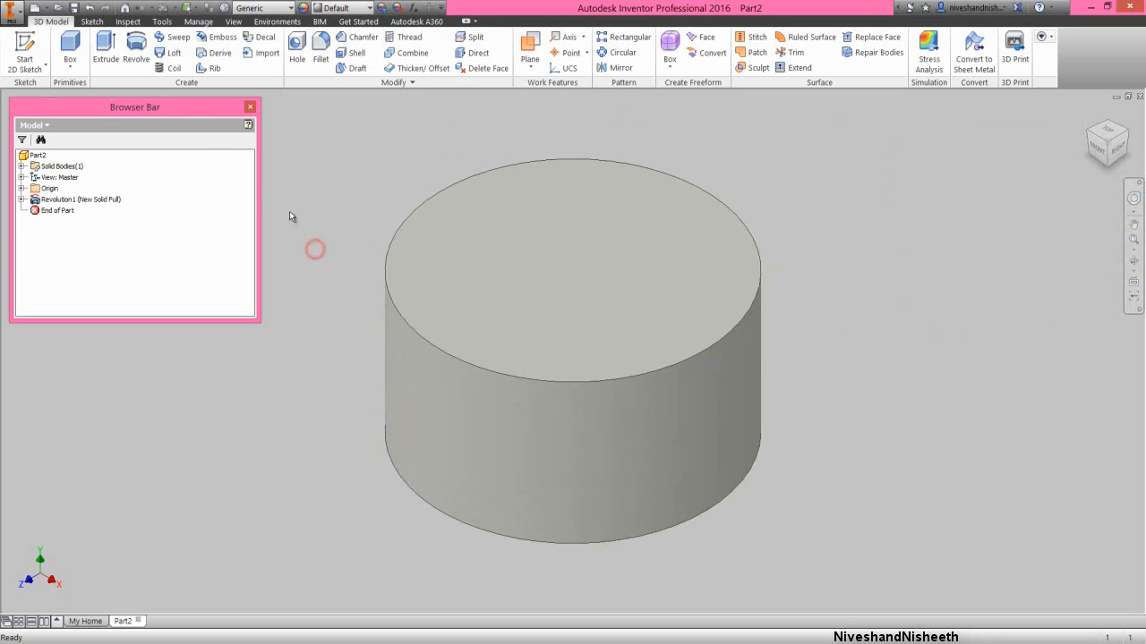
- Save the part as Wheel in the workspace folder
click(75, 7)
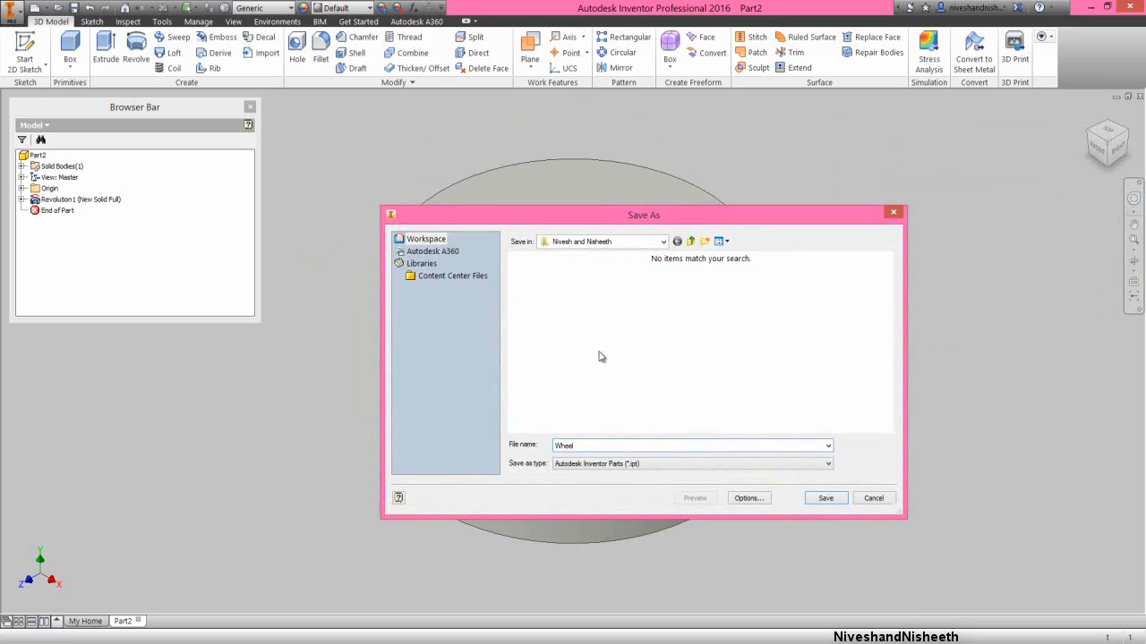
click(825, 500)
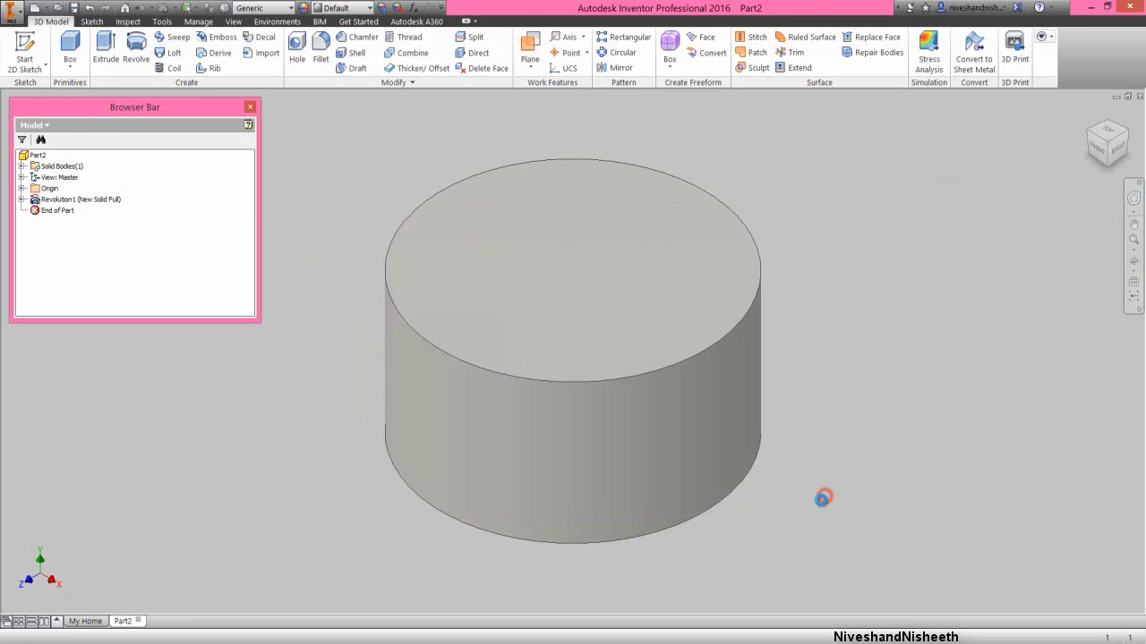
click(314, 319)
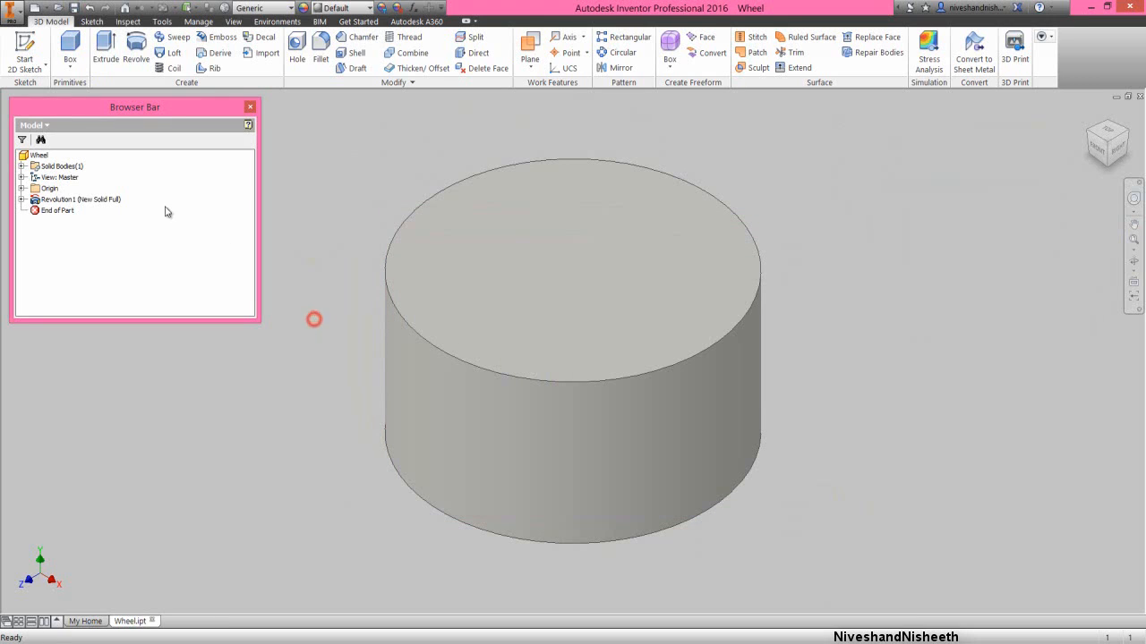
- Import the Favorite Color.styxml style definition through the lighting style settings
click(38, 155)
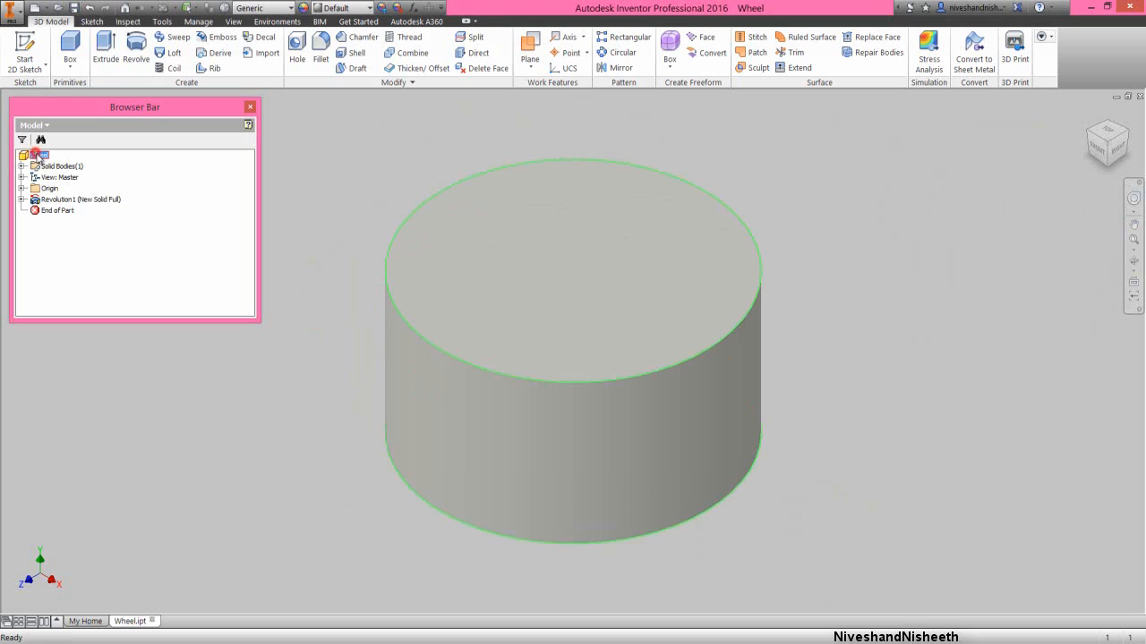
click(232, 22)
click(216, 70)
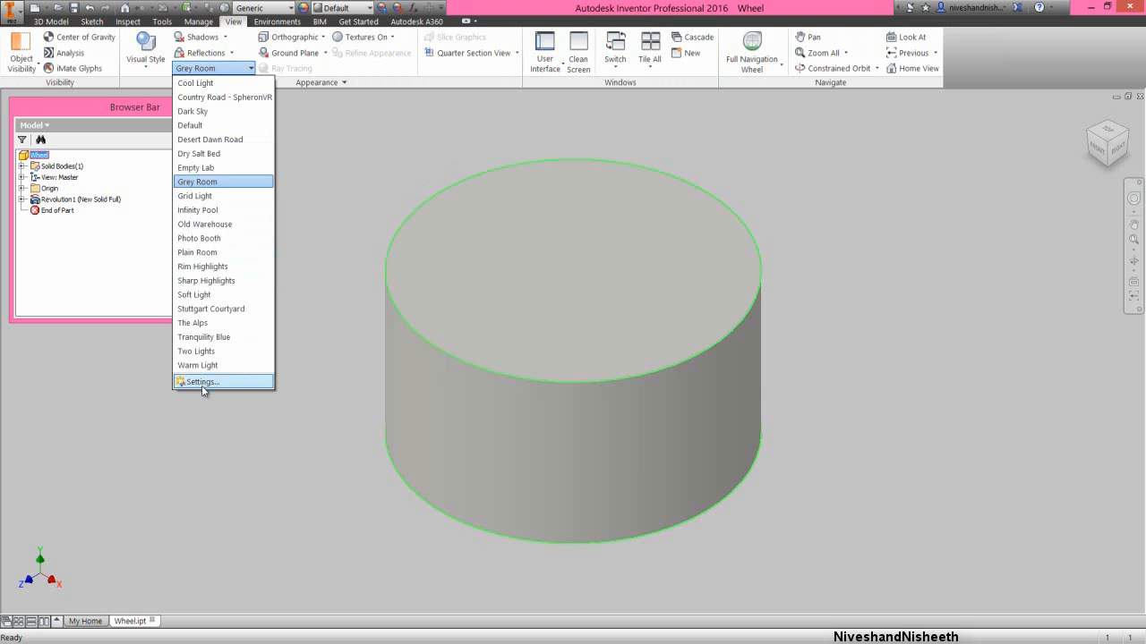
click(202, 382)
click(258, 528)
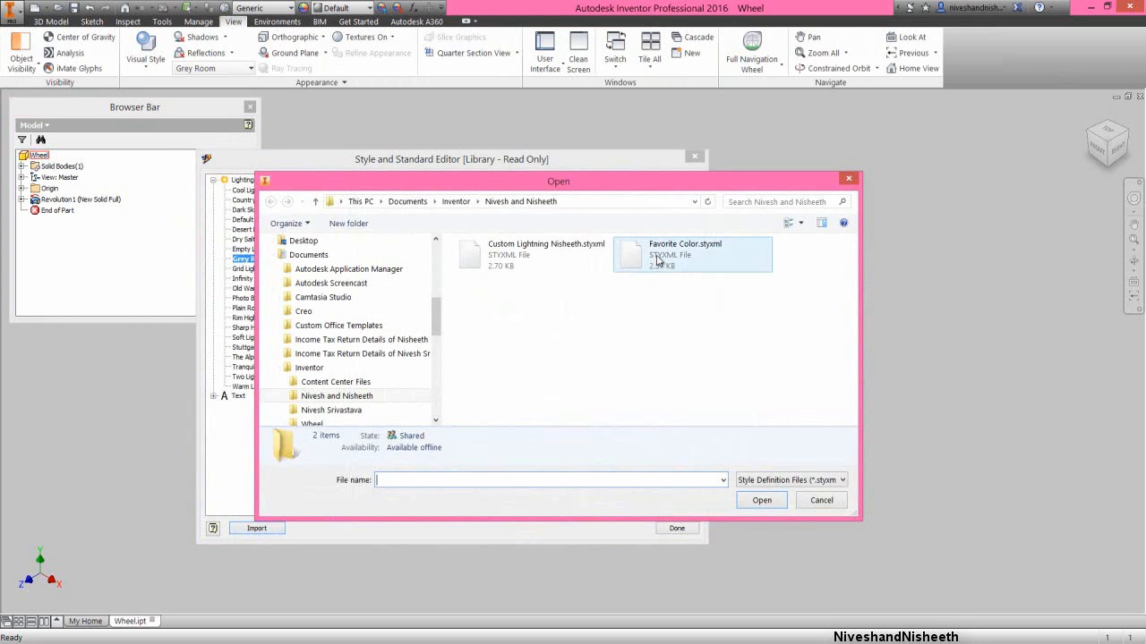
double_click(658, 258)
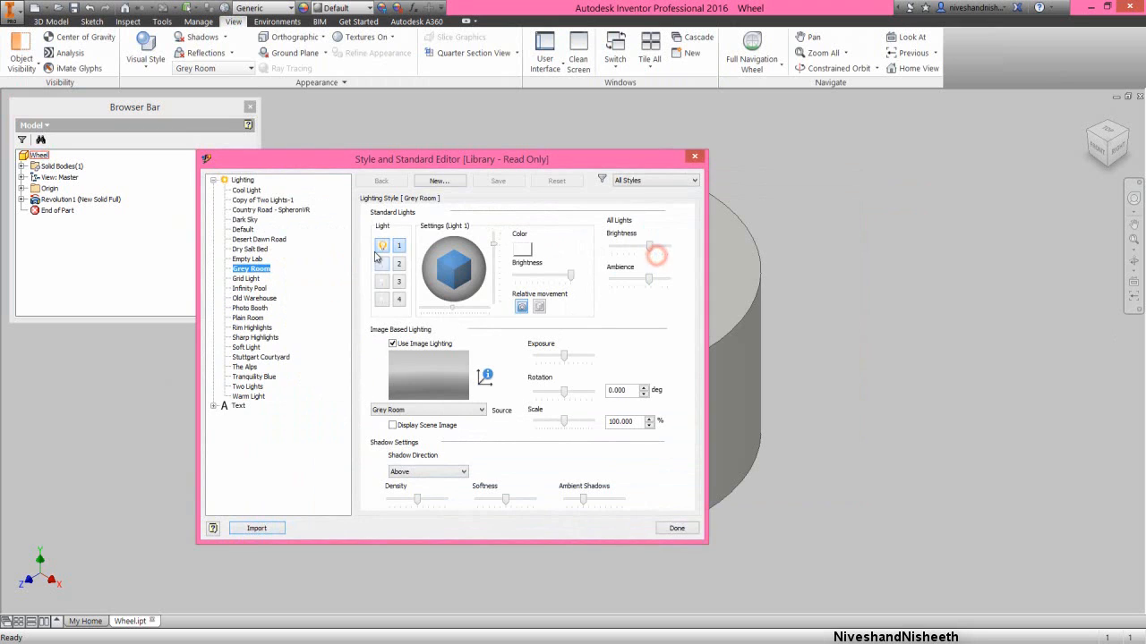
- Activate the Copy of Two Lights-1 lighting style for the part and save the file
click(284, 200)
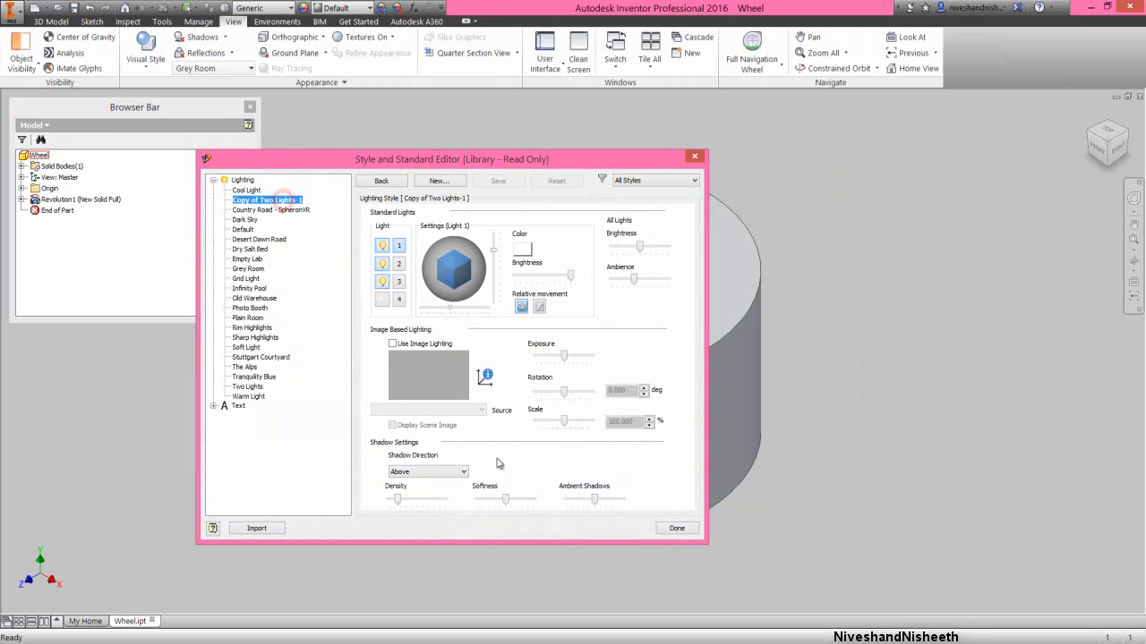
click(677, 528)
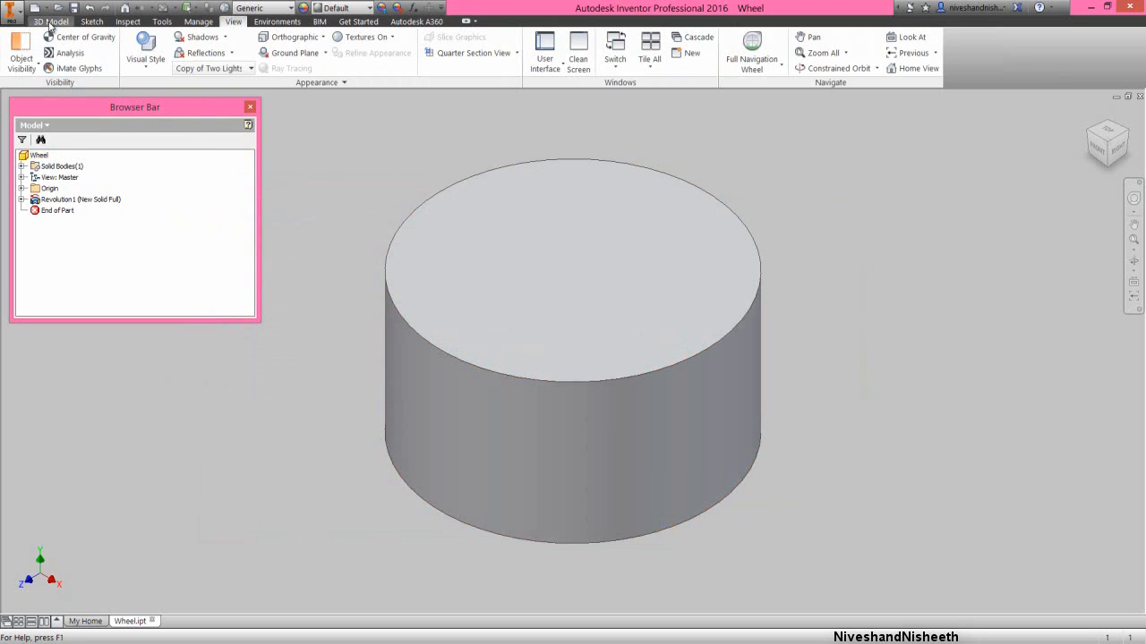
click(51, 20)
click(76, 8)
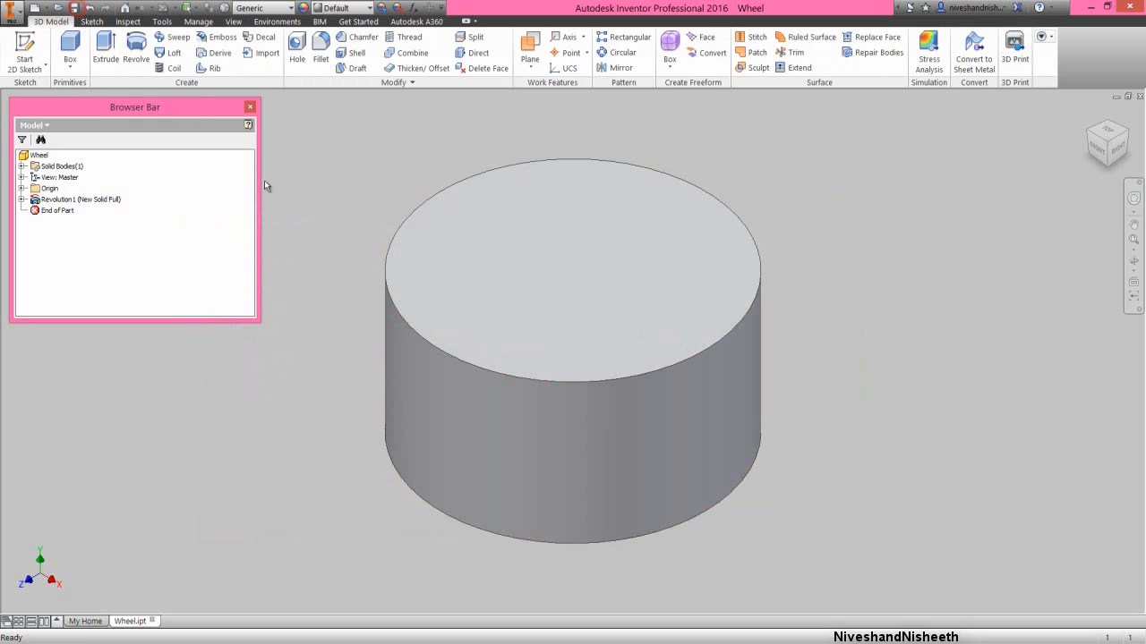
click(297, 217)
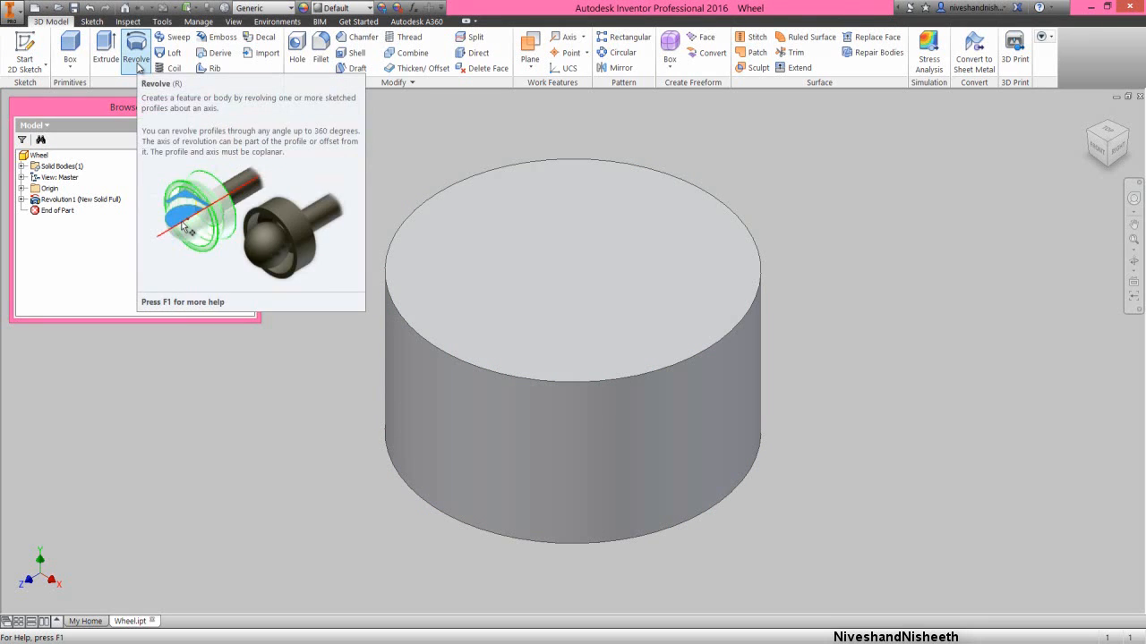
- Create a new 2D sketch on the YZ plane for a revolve and slice the solid at the sketch plane
click(139, 68)
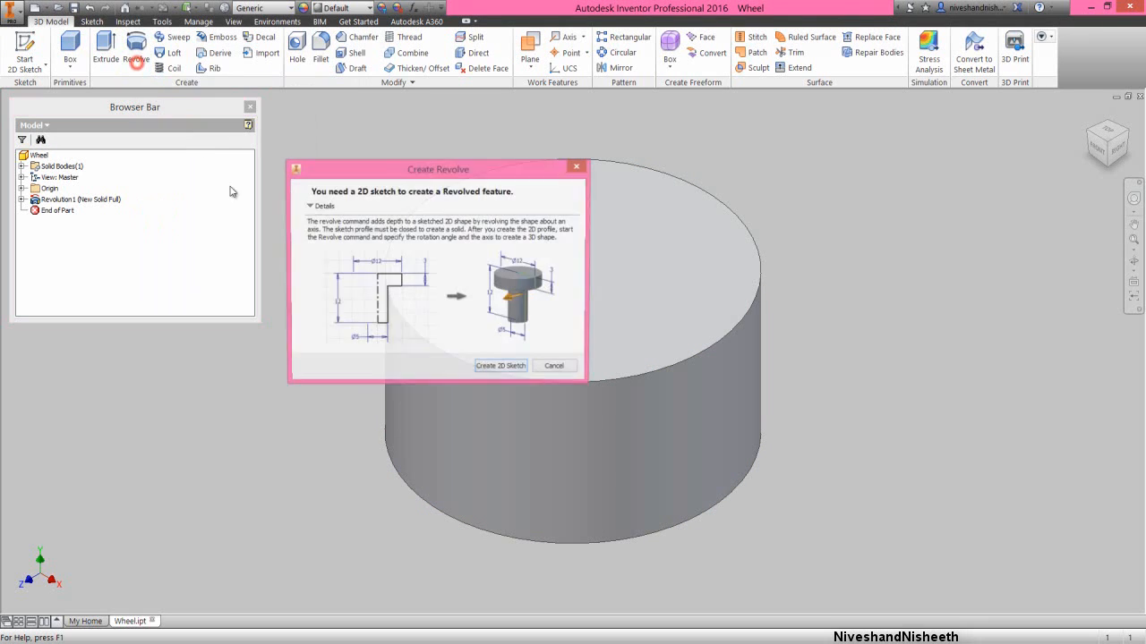
click(475, 370)
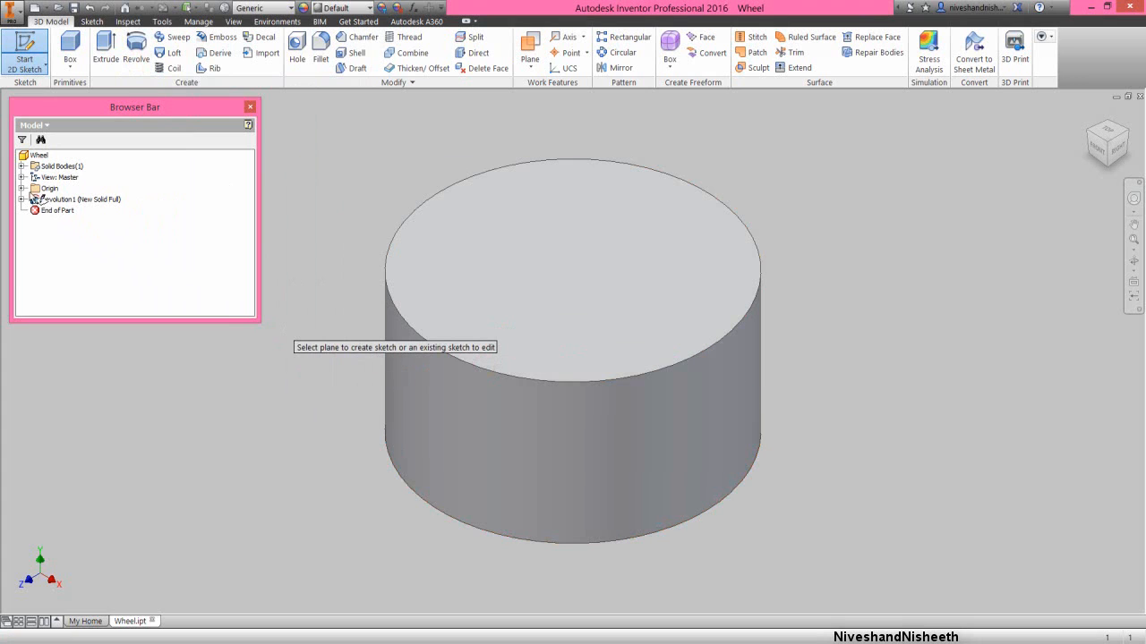
click(22, 188)
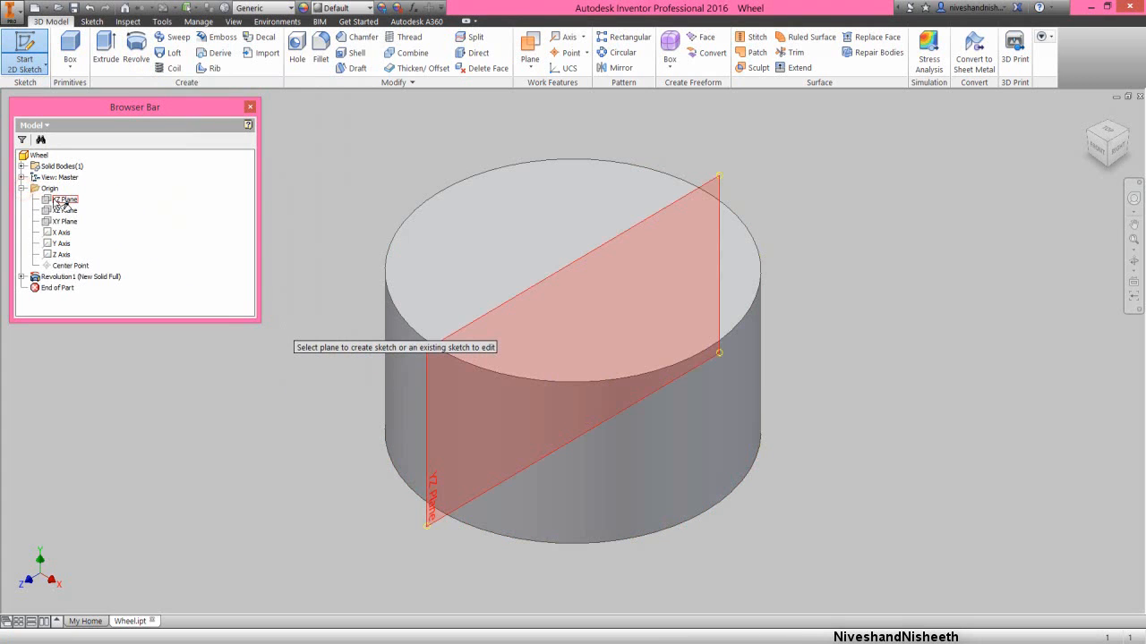
click(59, 201)
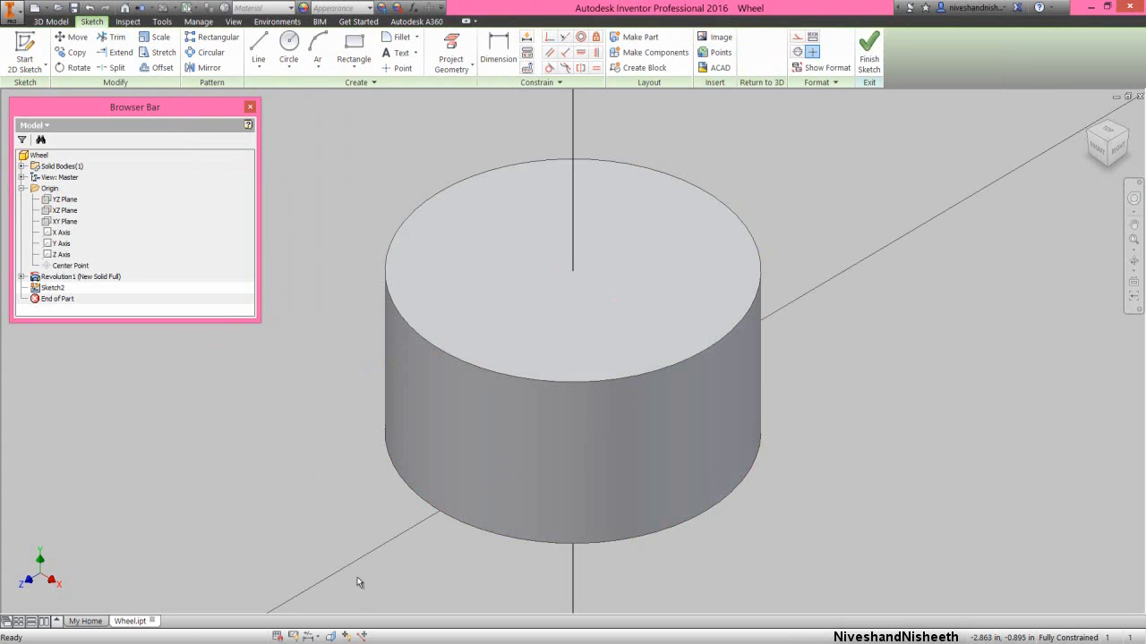
click(333, 636)
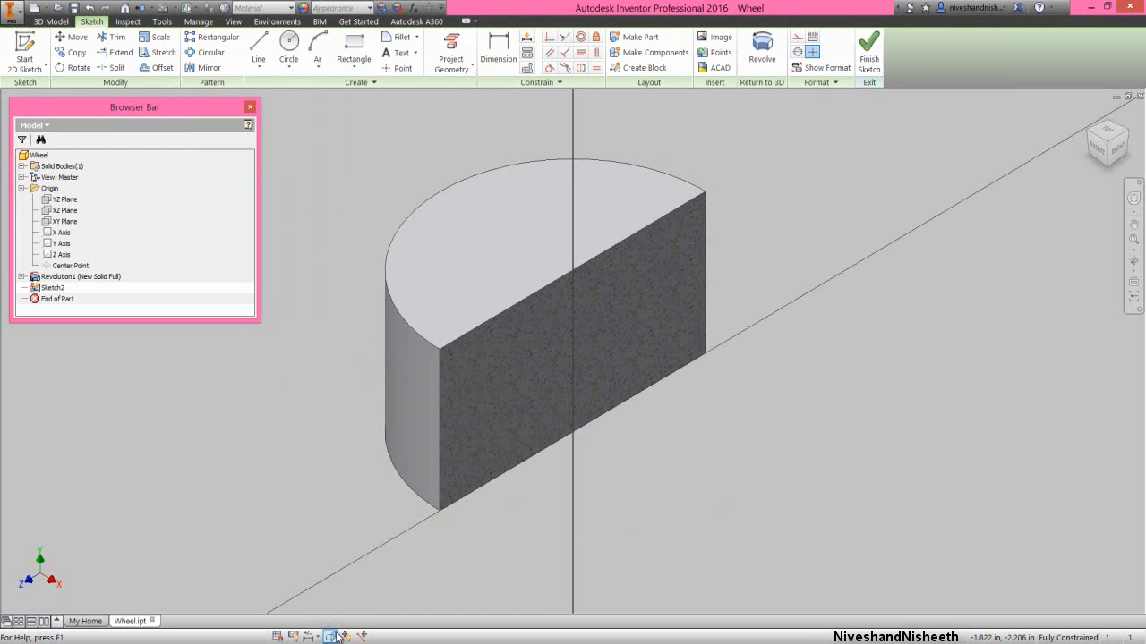
- Project the solid's cut edges into the sketch, working in the right view
click(1118, 152)
click(451, 67)
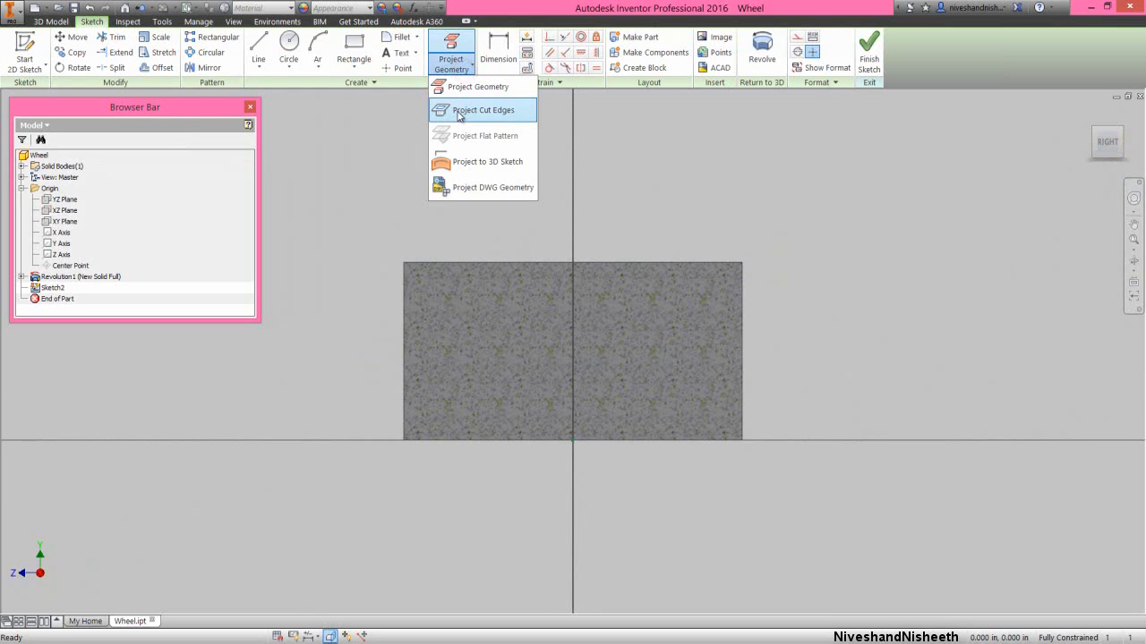
click(458, 111)
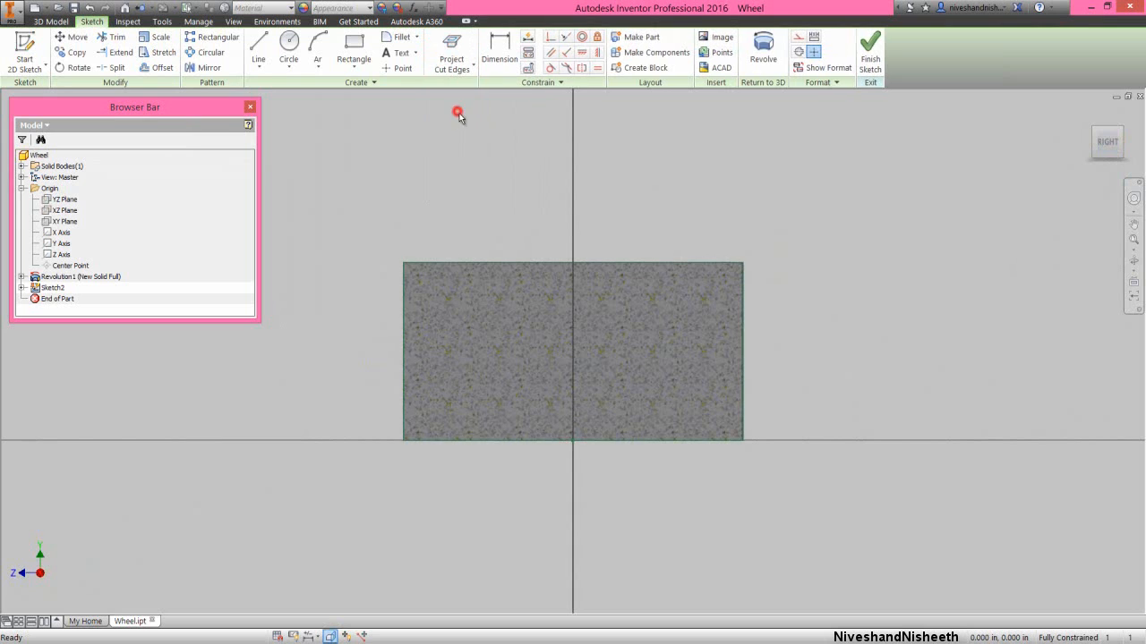
- Project the Y axis into the sketch and convert the projected line to a centerline
right_click(724, 167)
click(759, 181)
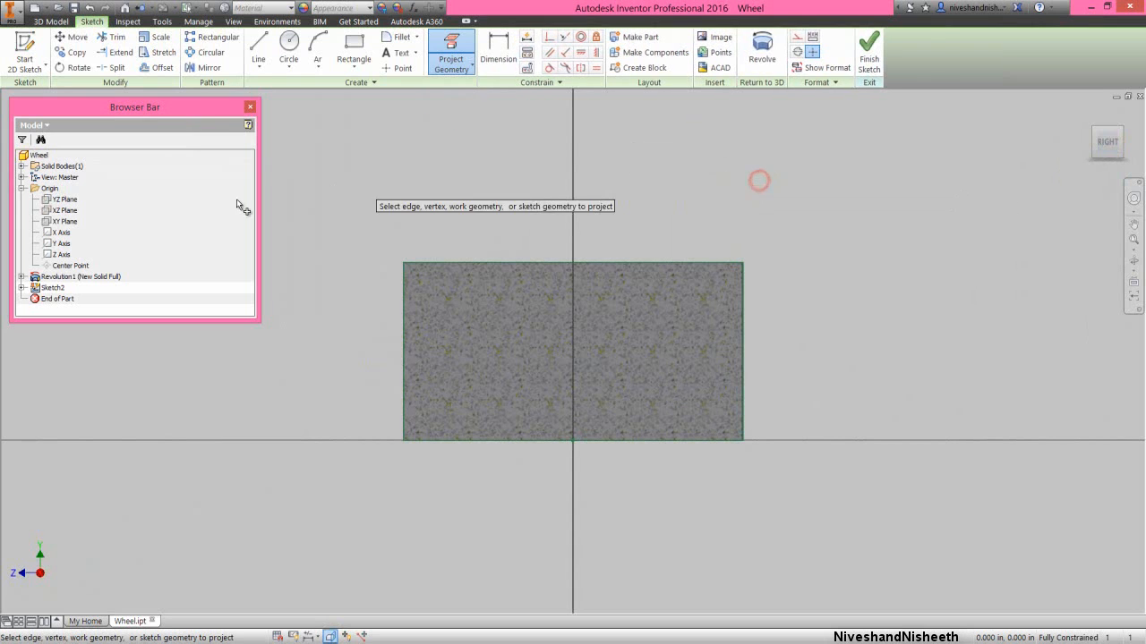
click(65, 243)
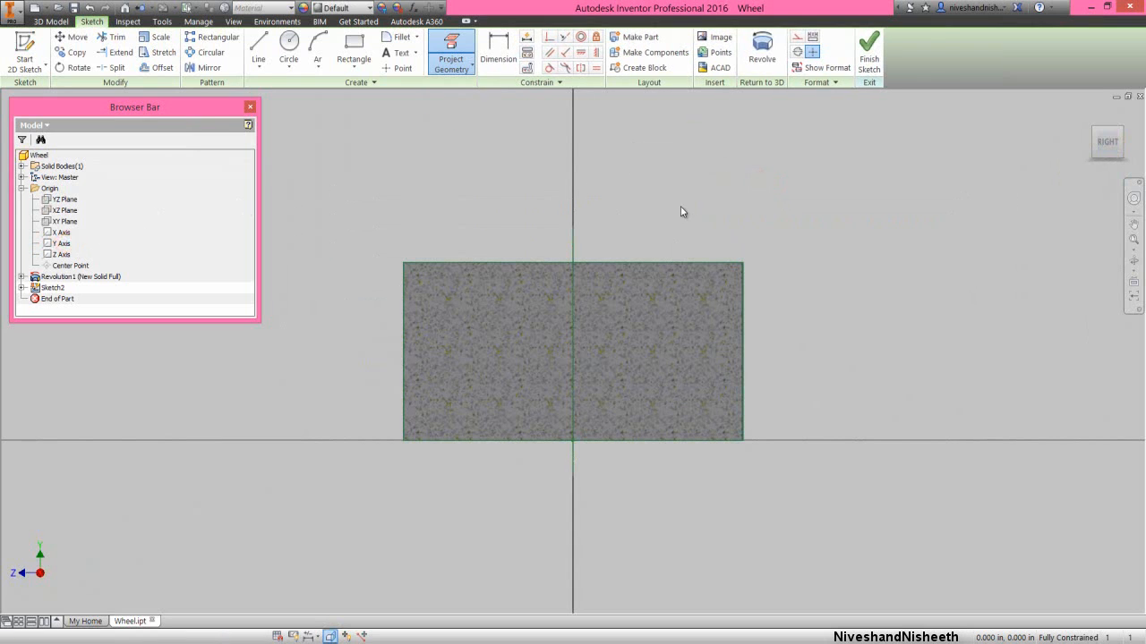
right_click(682, 207)
click(721, 204)
click(573, 242)
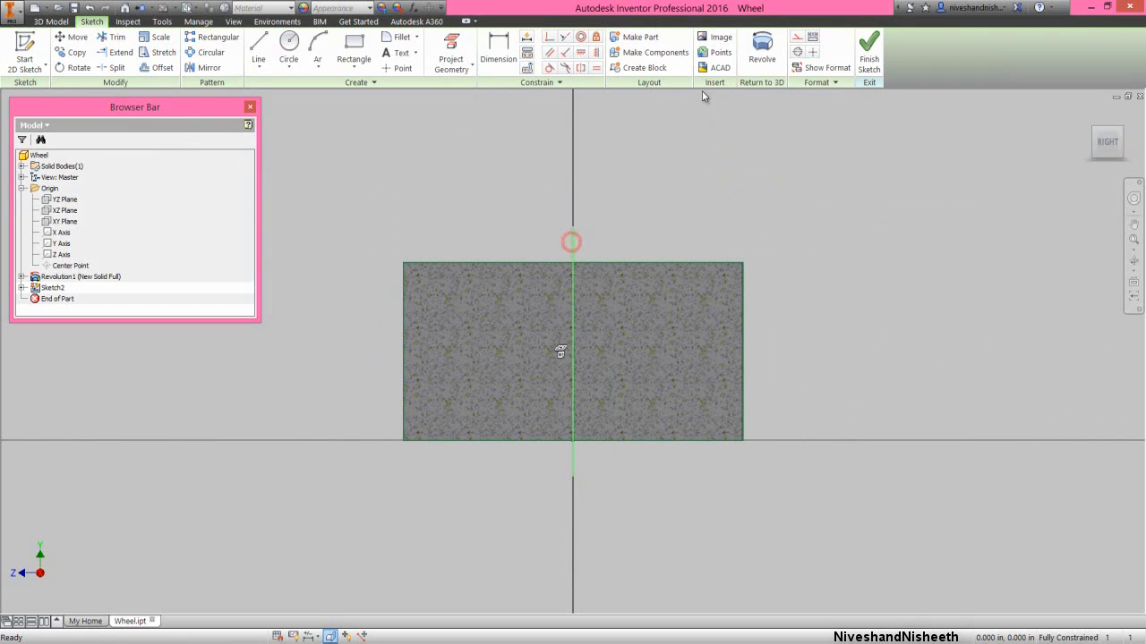
click(797, 53)
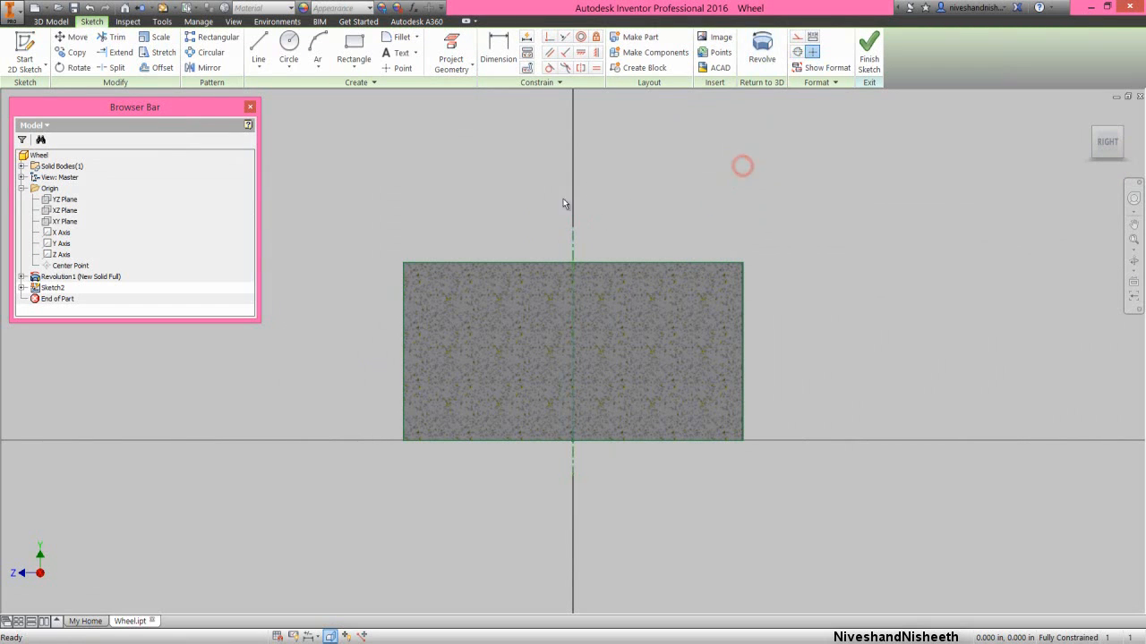
- Sketch a two-point rectangle about 0.188 in wide and 0.759 in high along the inside of the section's right edge
right_click(432, 195)
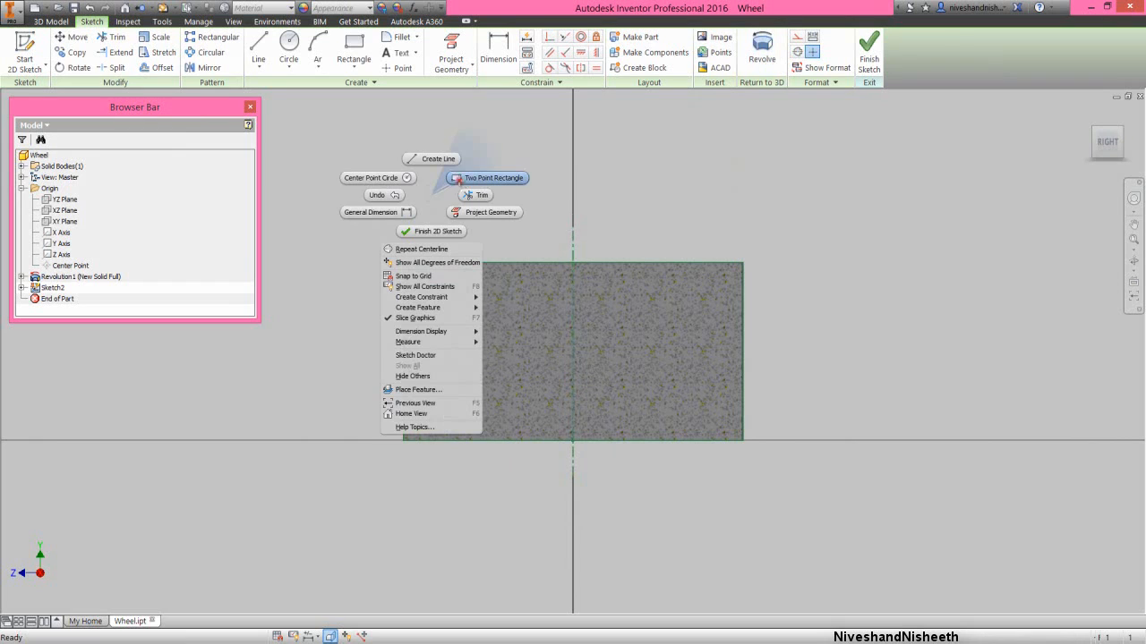
click(457, 178)
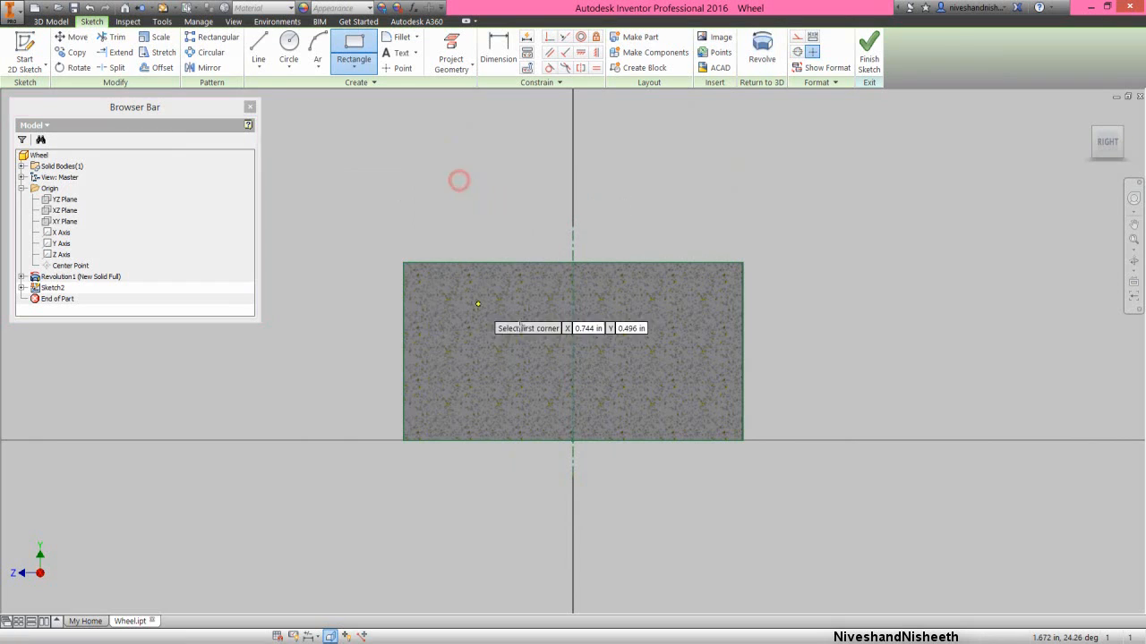
click(742, 278)
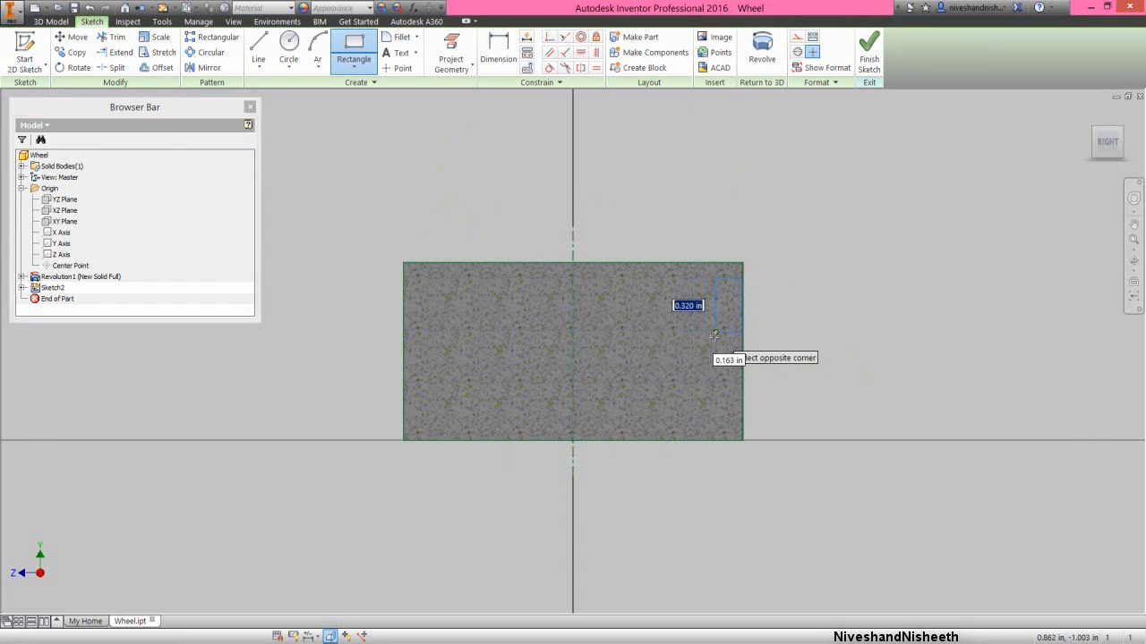
click(710, 408)
- Dimension the gap between the section's top edge and the rectangle's top edge as 0.07 in
right_click(806, 306)
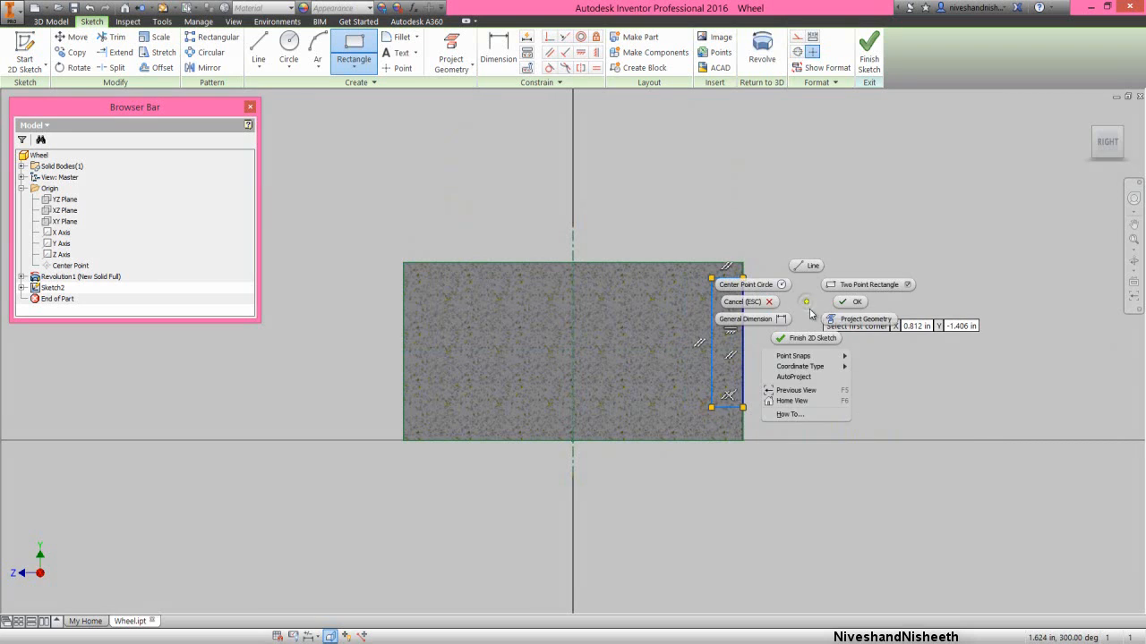
click(779, 320)
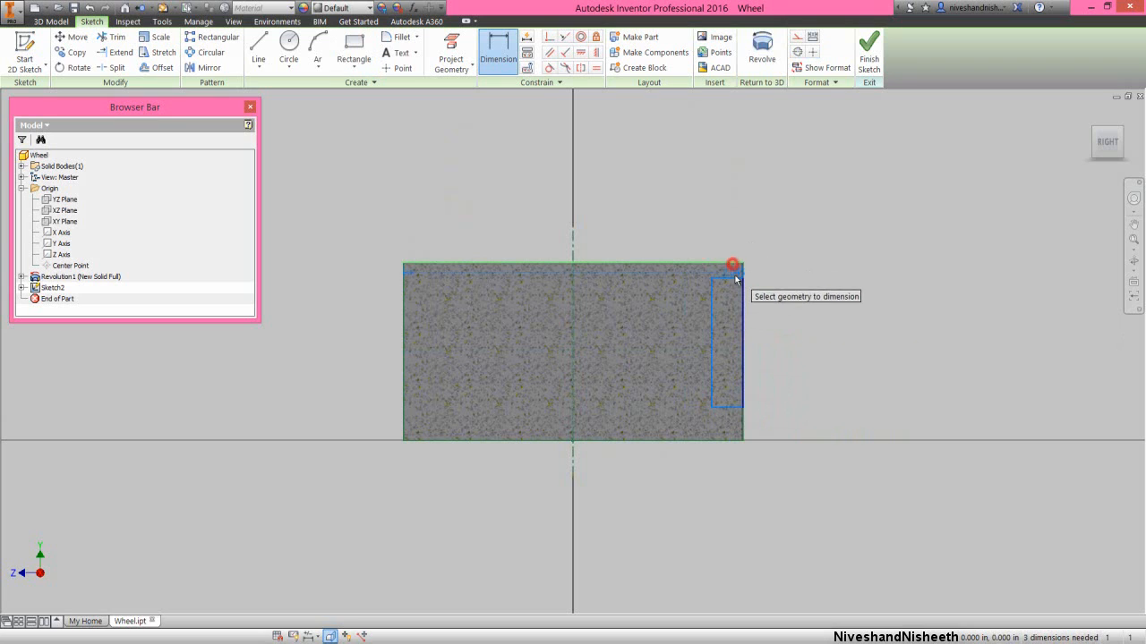
click(734, 278)
click(760, 273)
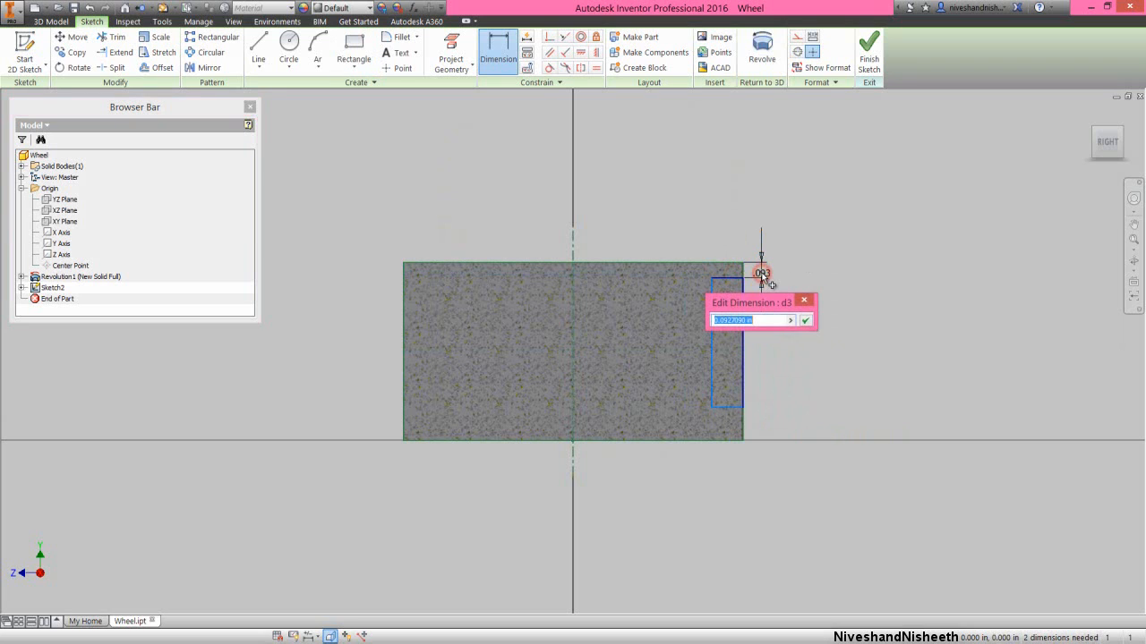
text(.07)
key(Return)
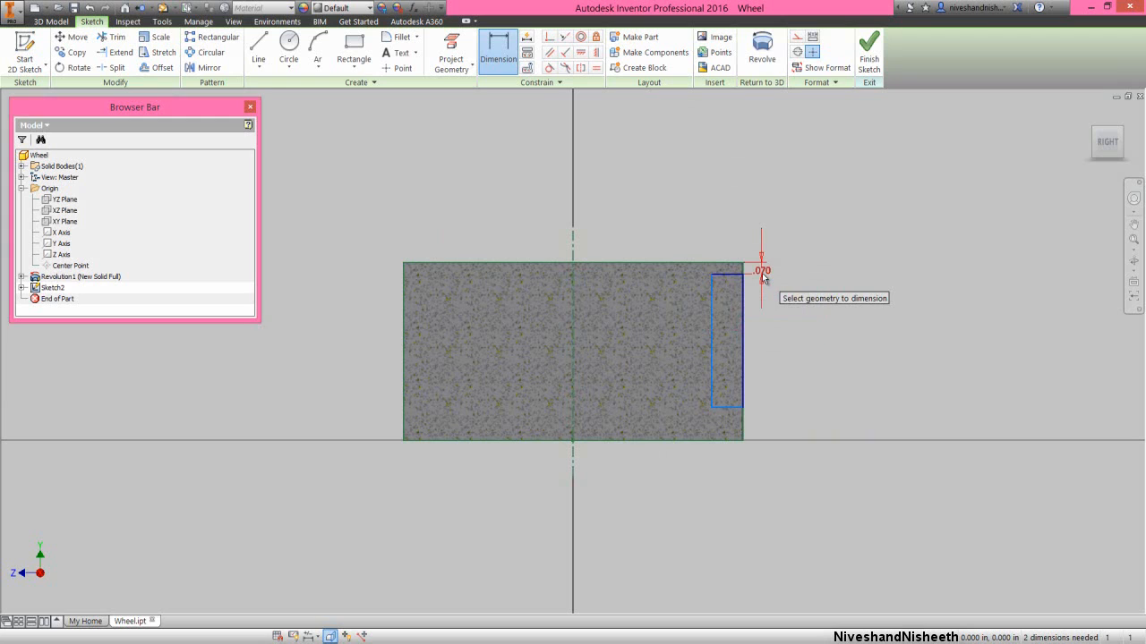
- Dimension the gap between the rectangle's bottom edge and the section's bottom edge, linking it to the top gap dimension d3
click(724, 407)
click(724, 439)
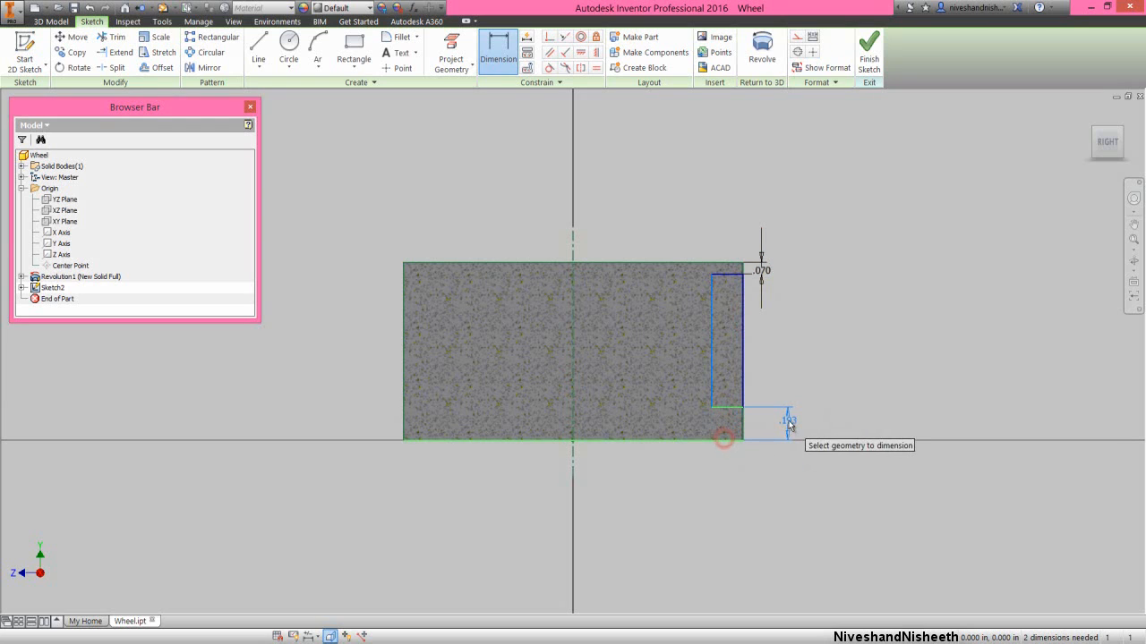
click(775, 423)
click(762, 267)
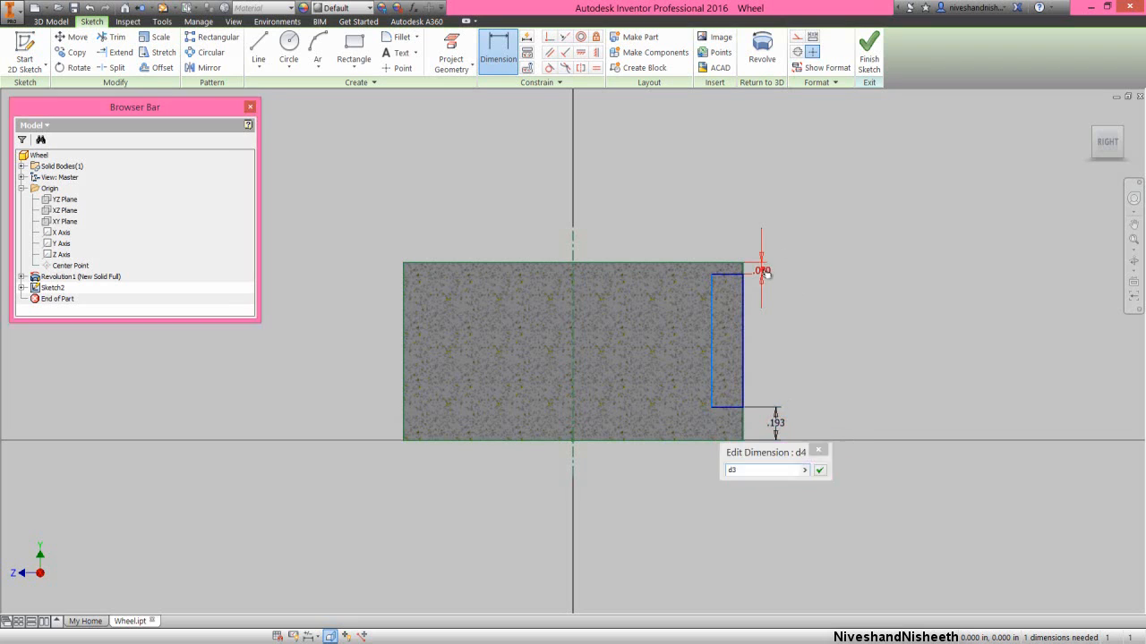
click(818, 469)
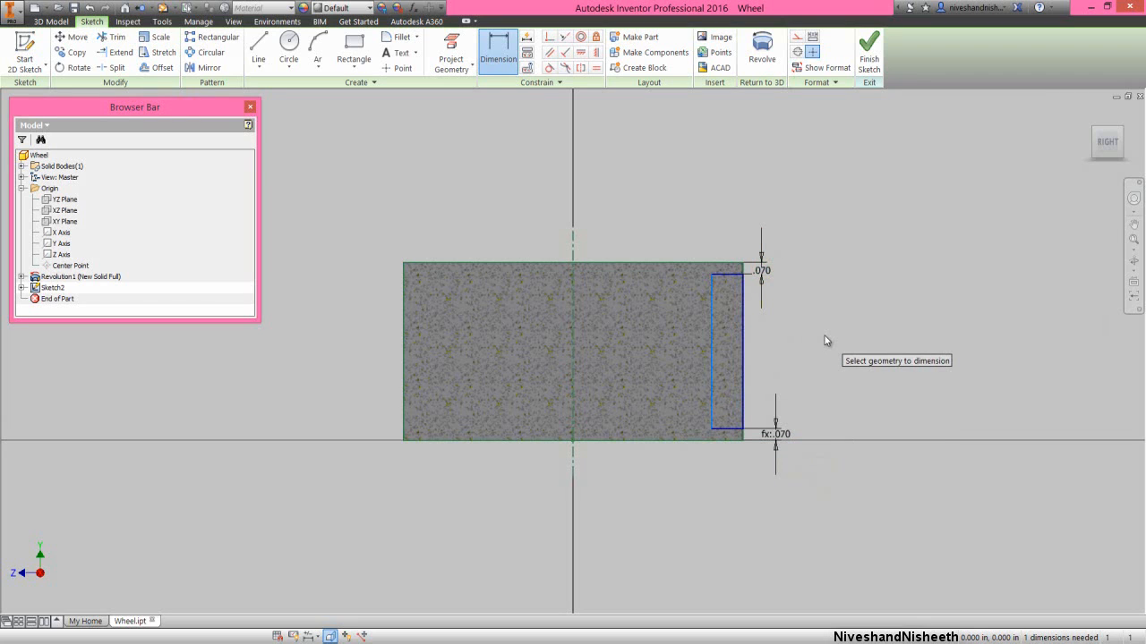
- Dimension the rectangle's inner vertical edge about the centerline with a diameter of 1.885 in
click(714, 381)
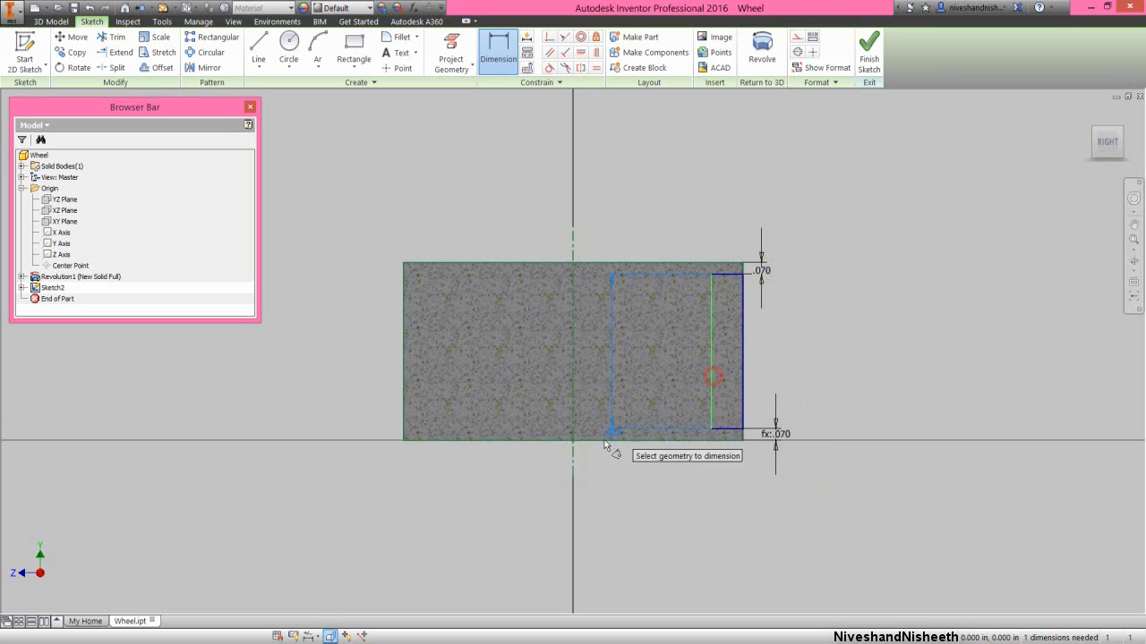
click(573, 457)
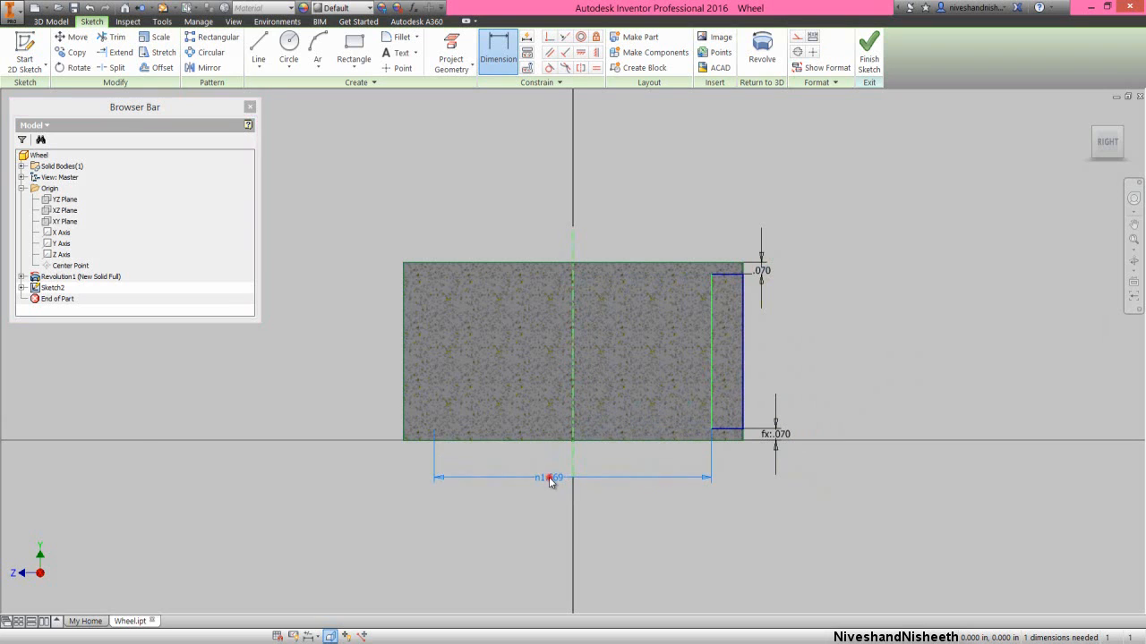
click(549, 477)
text(1.)
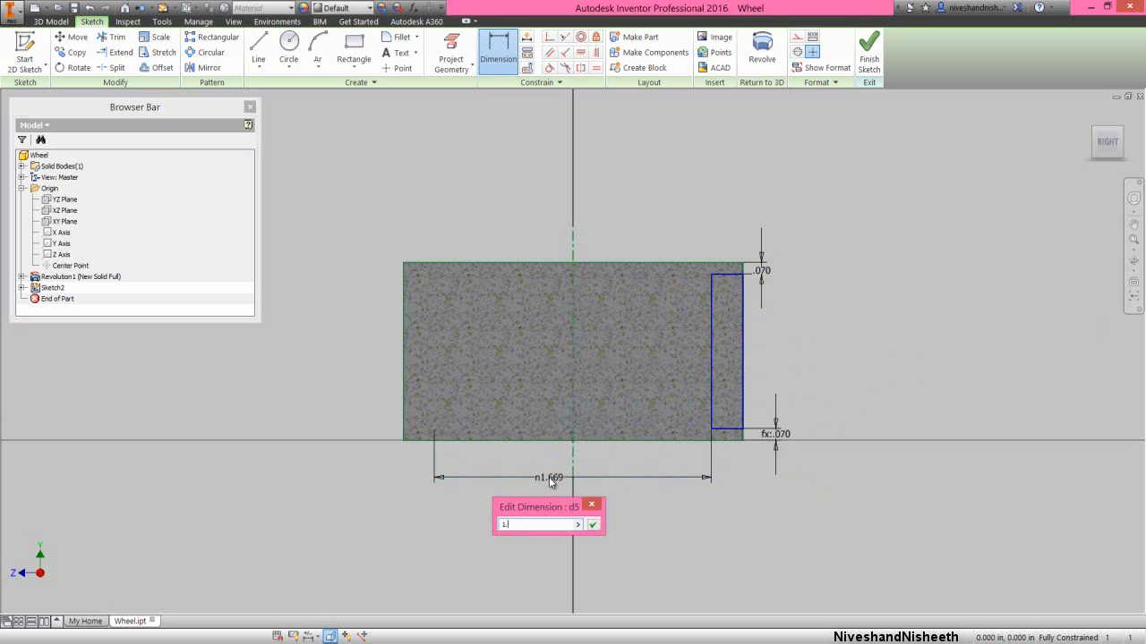
text(885)
key(Return)
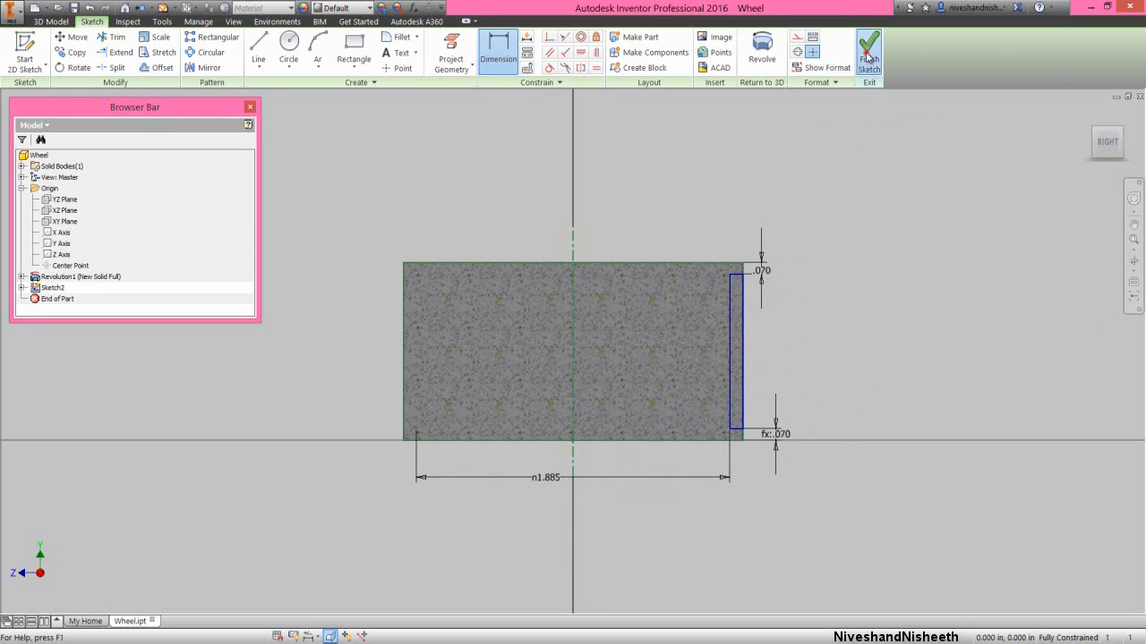
- Finish the sketch and revolve the narrow rectangle a full turn around the vertical centerline as a cut
click(864, 52)
click(858, 235)
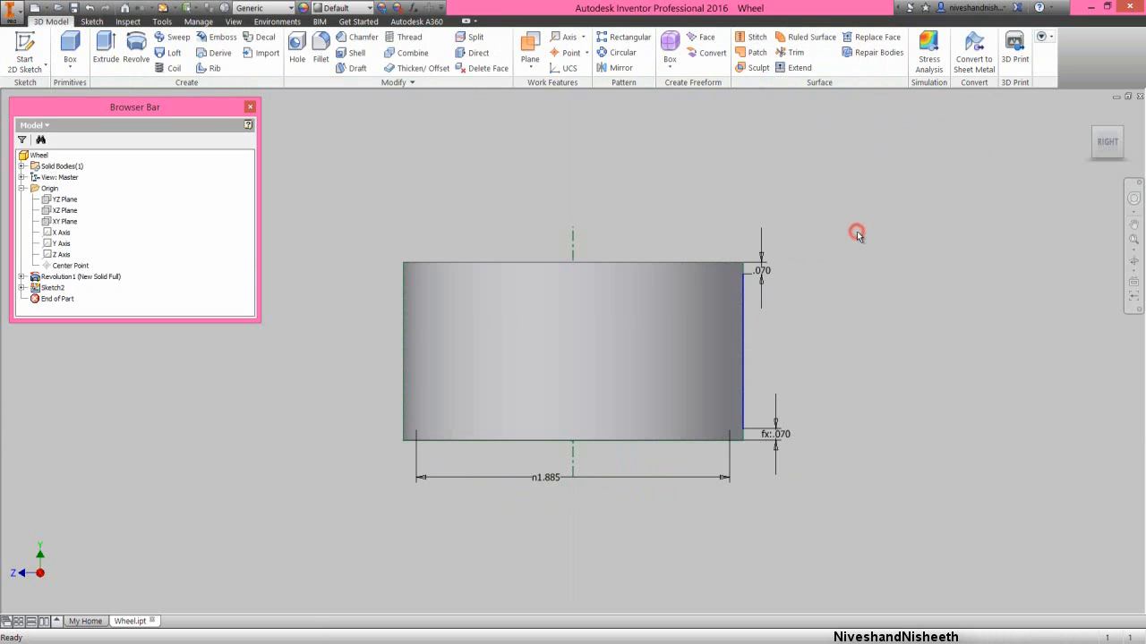
click(133, 45)
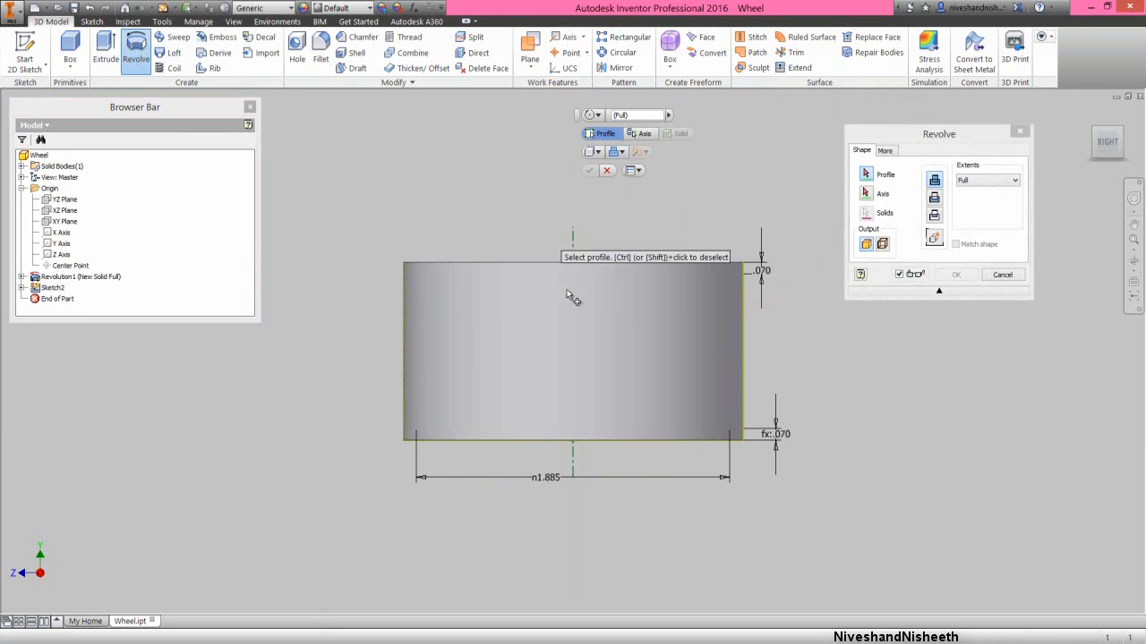
click(735, 323)
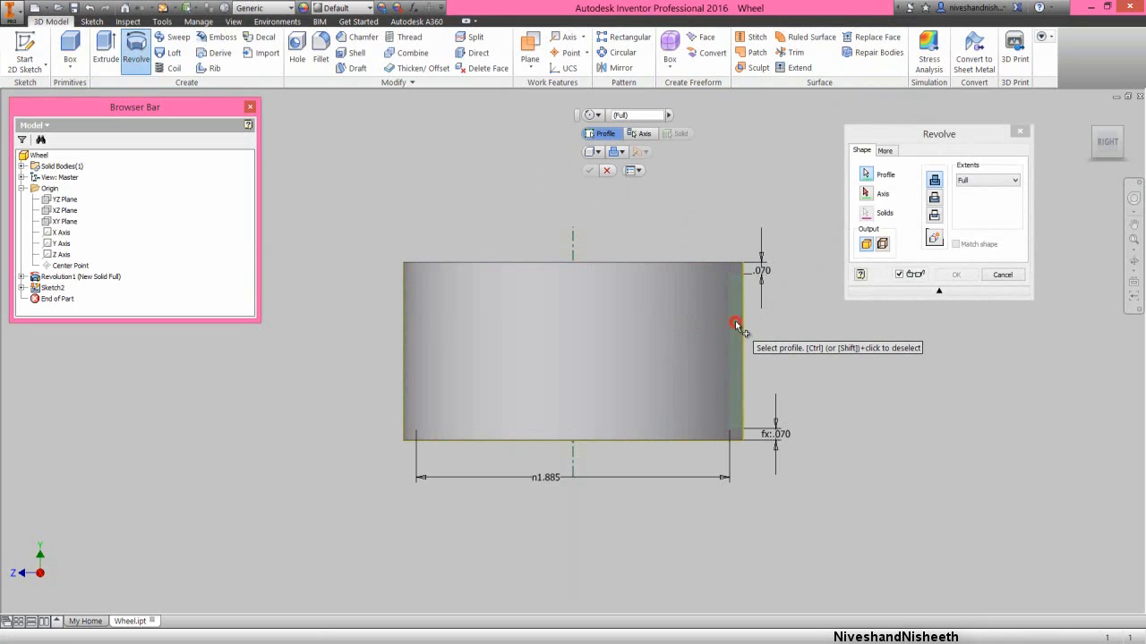
click(924, 130)
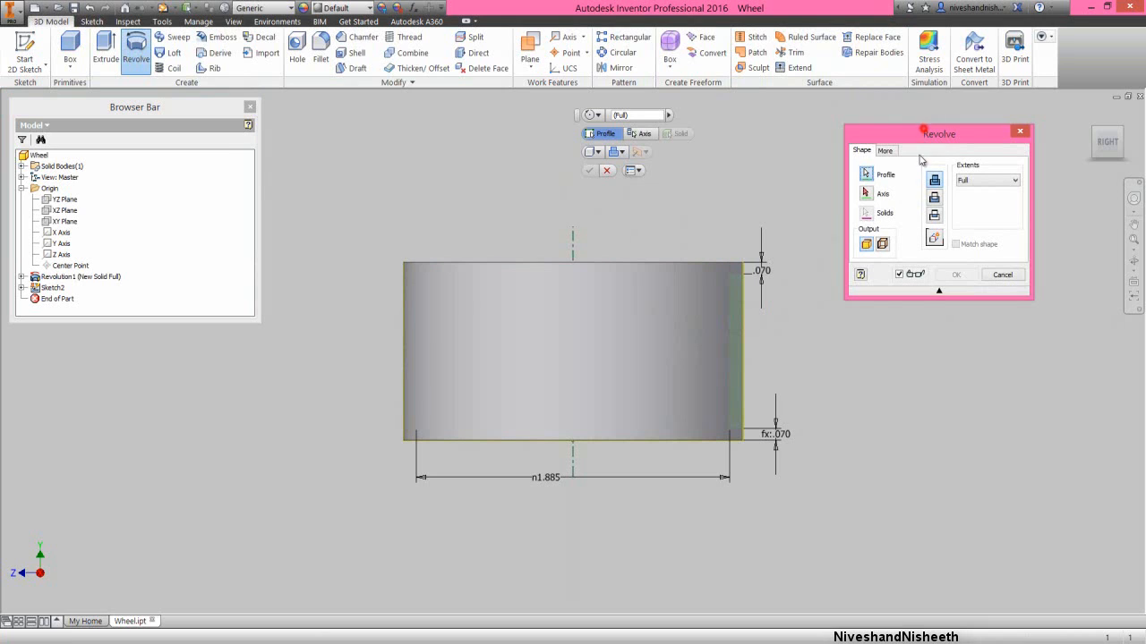
click(936, 199)
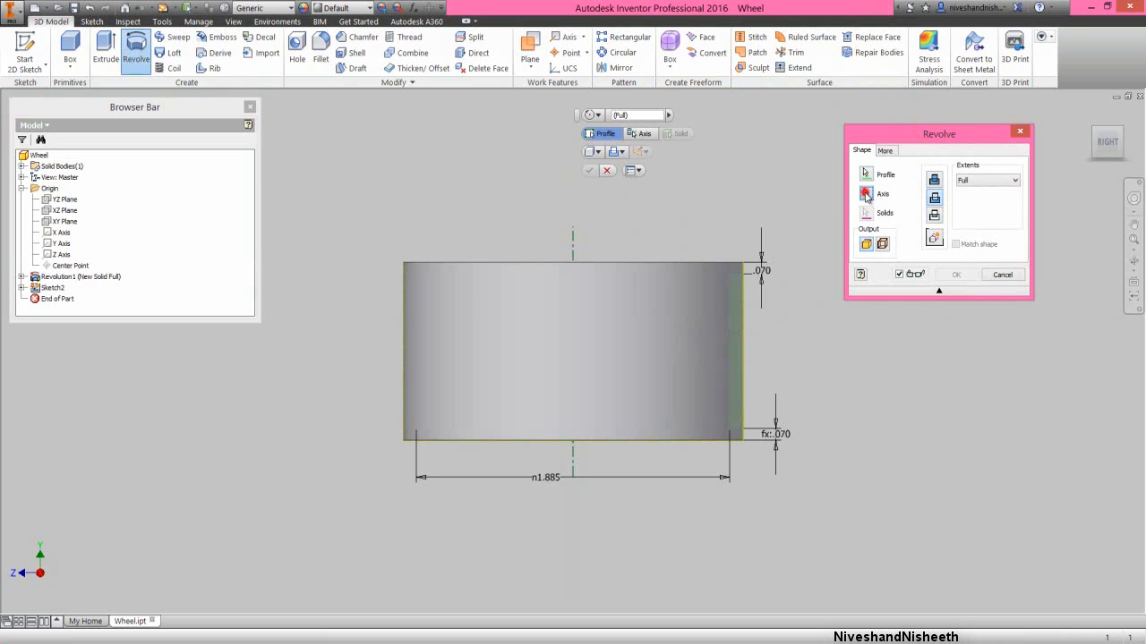
click(577, 250)
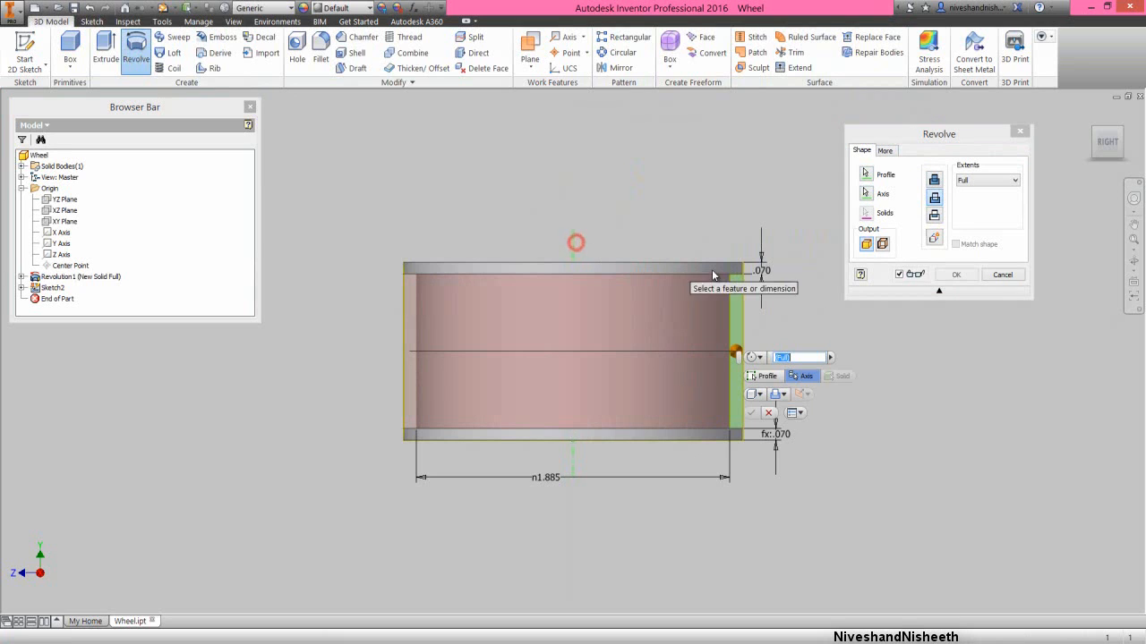
click(955, 275)
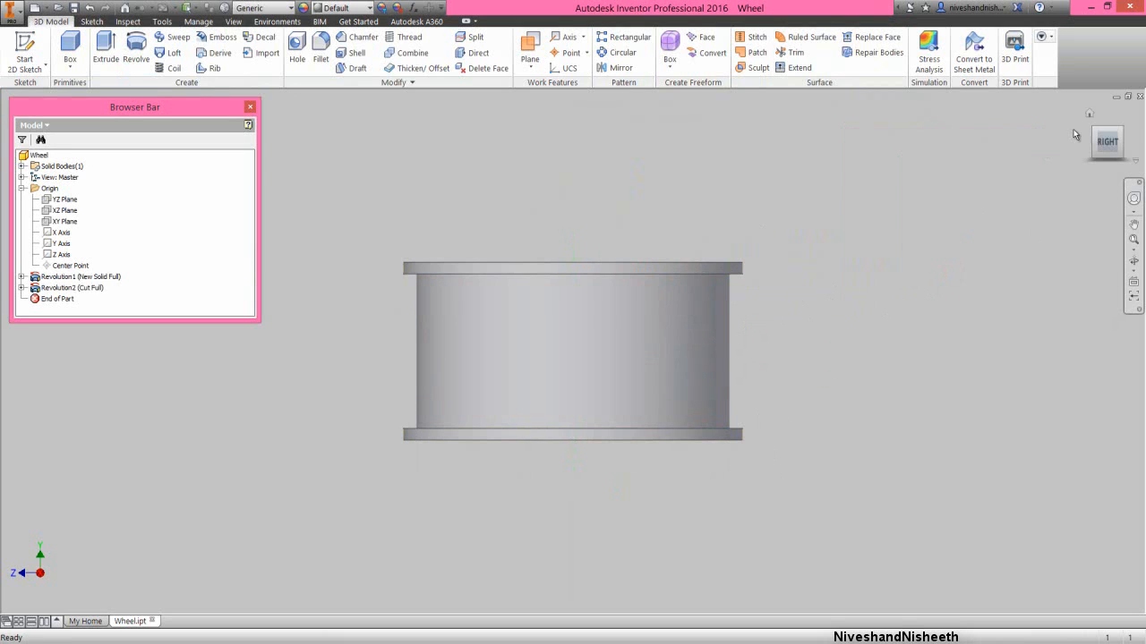
click(1087, 116)
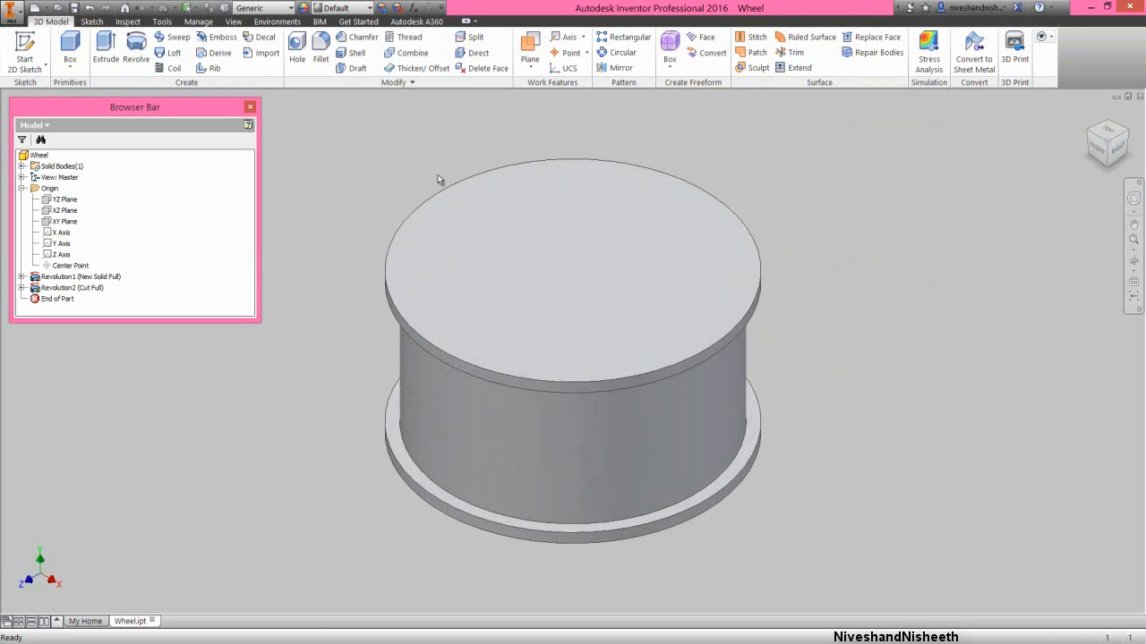
- Start a new sketch on the YZ plane with the graphics sliced, and project the part's cut edges into it
right_click(155, 252)
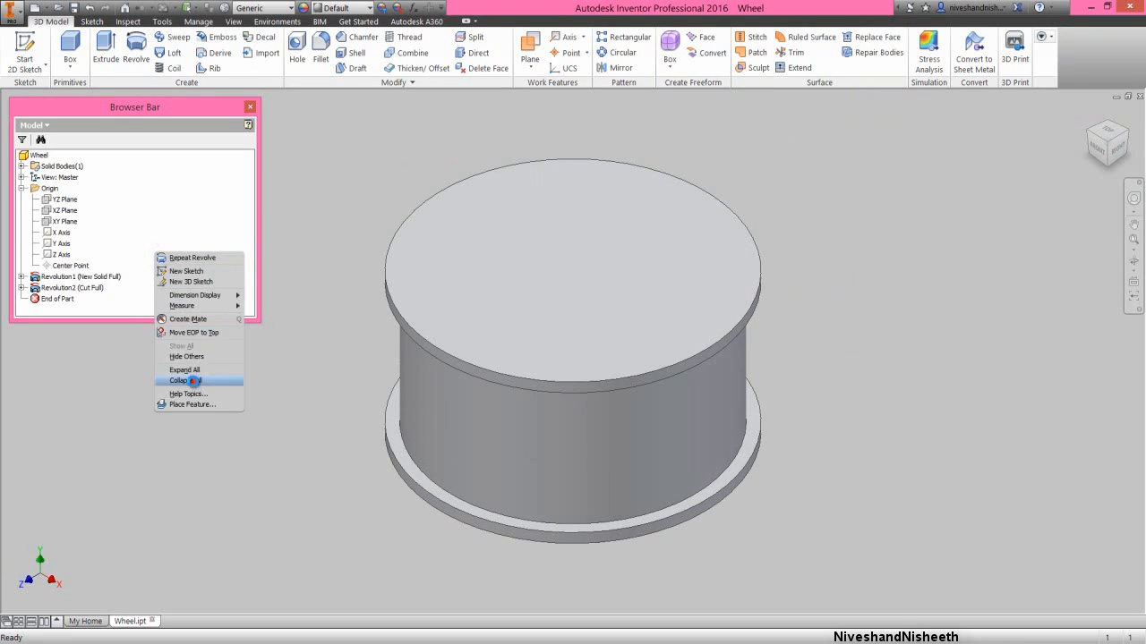
click(194, 380)
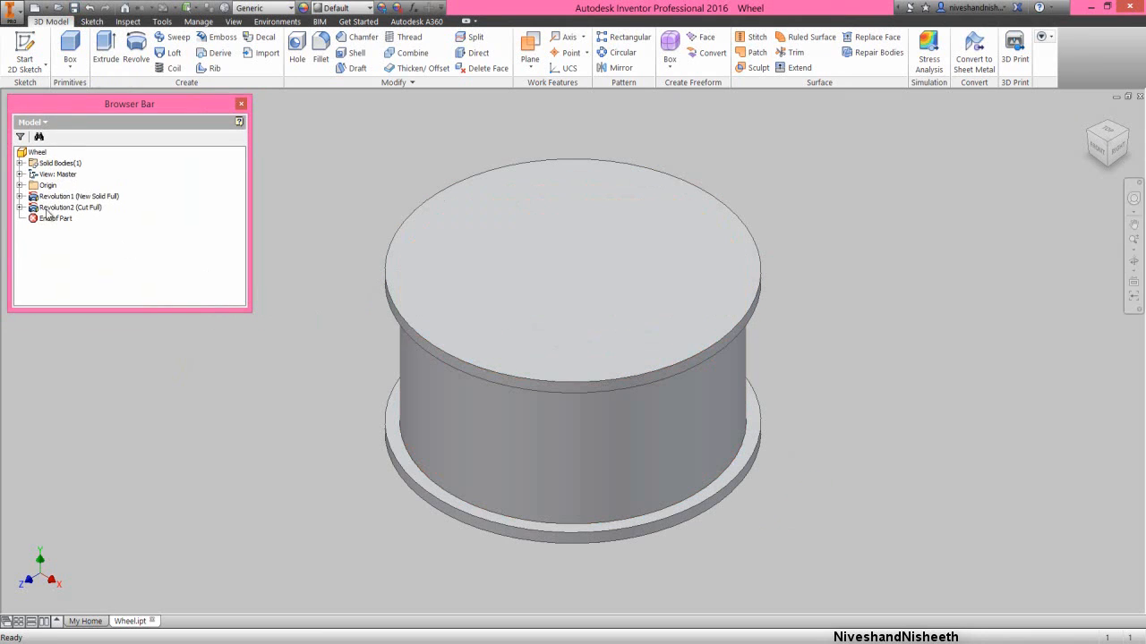
click(19, 185)
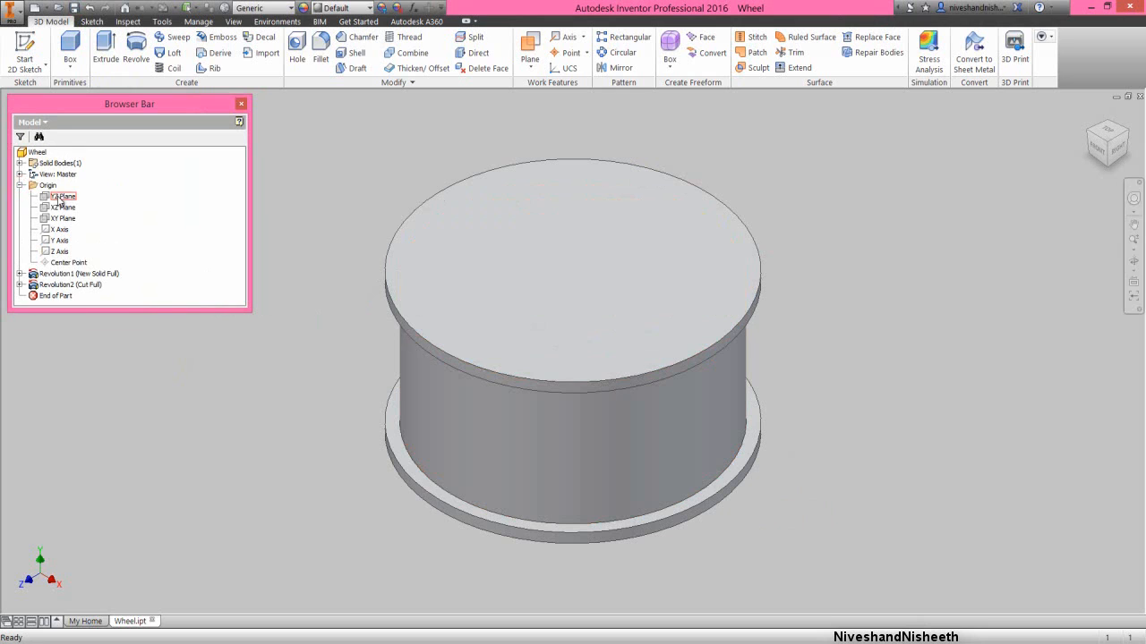
click(58, 197)
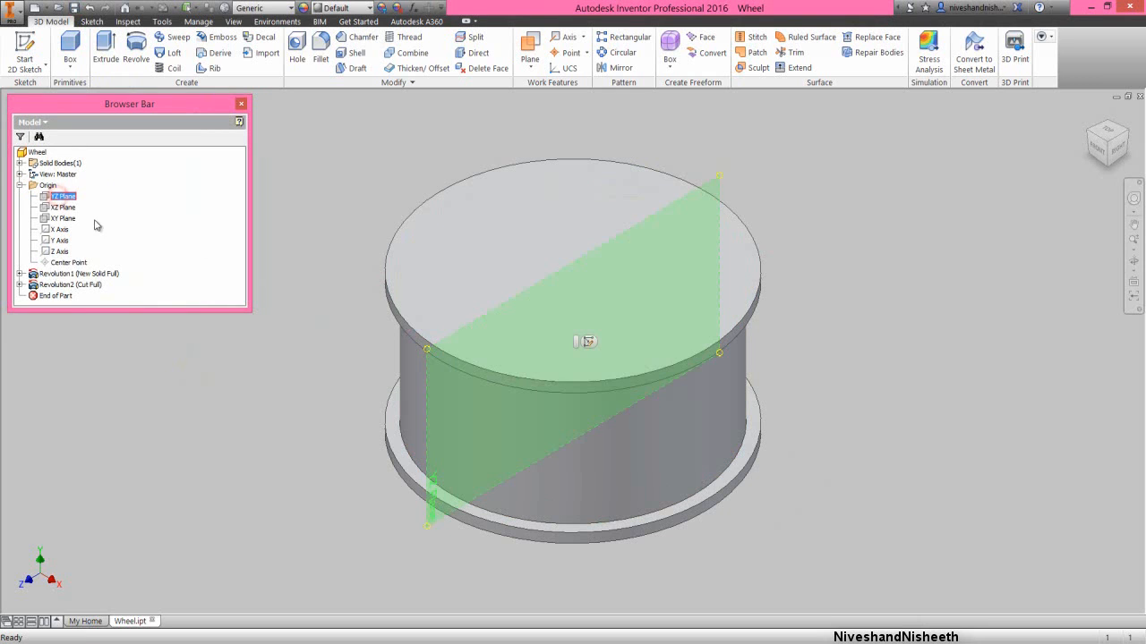
click(588, 342)
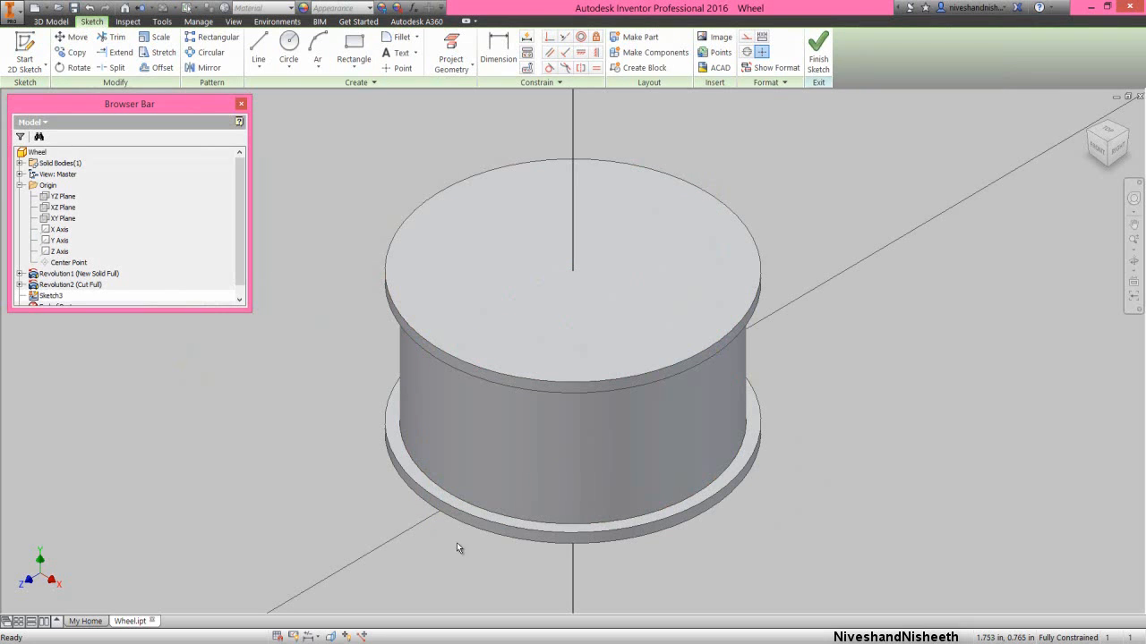
click(329, 636)
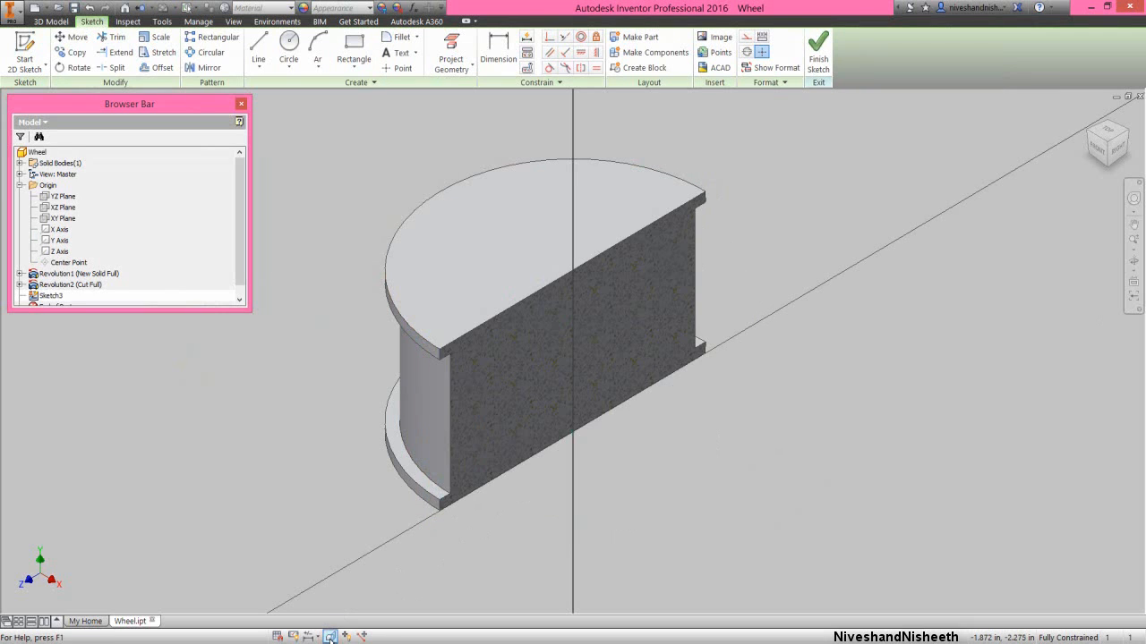
click(1116, 147)
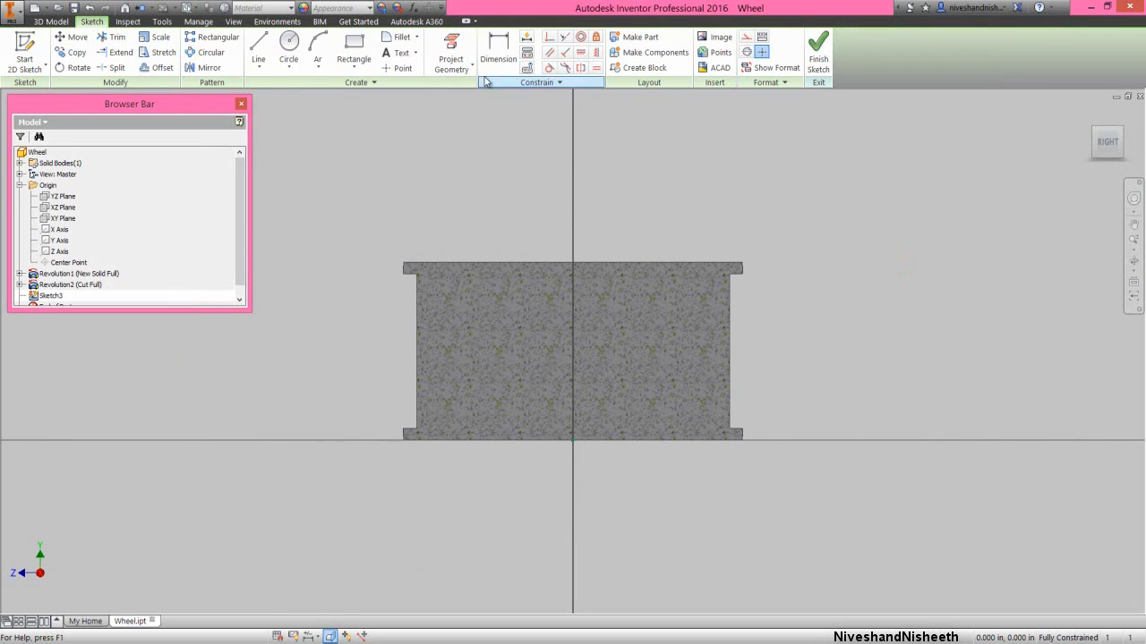
click(453, 65)
click(481, 109)
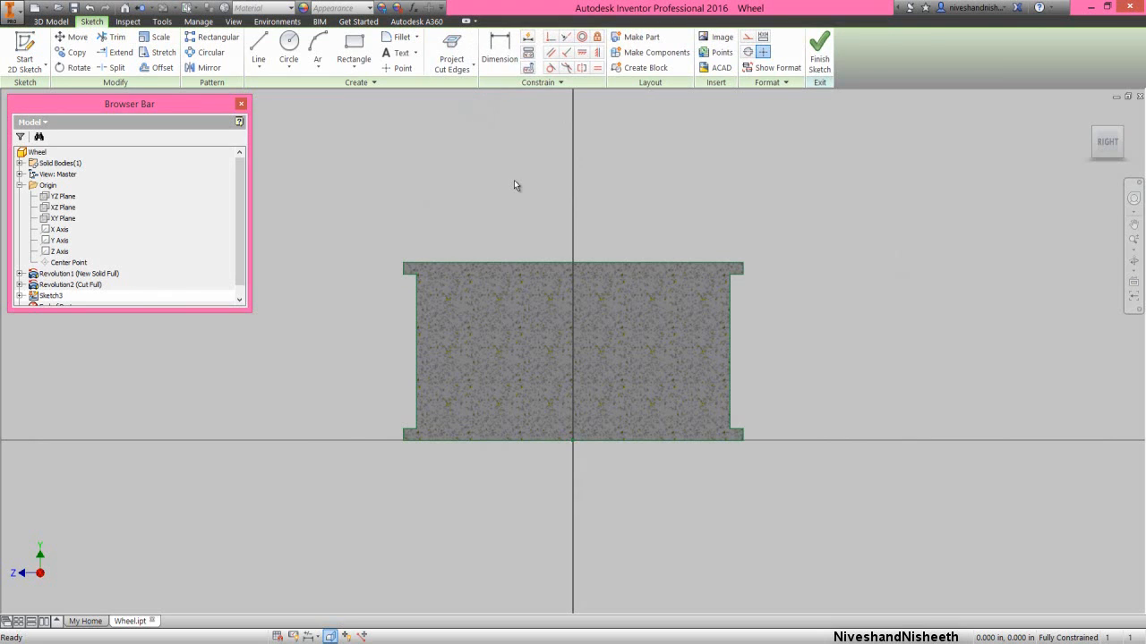
- Sketch two small two-point rectangles against the section's right recessed edge: upper about 0.046 in high, lower about 0.066 in wide and 0.055 in high
right_click(694, 206)
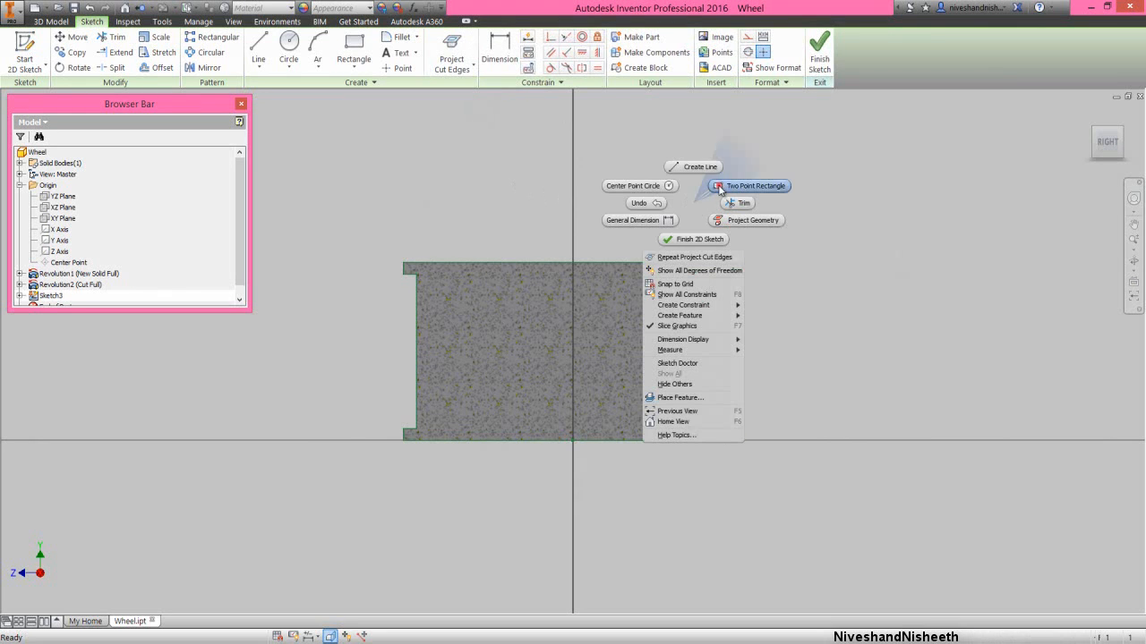
click(730, 185)
scroll(717, 308, down, 3)
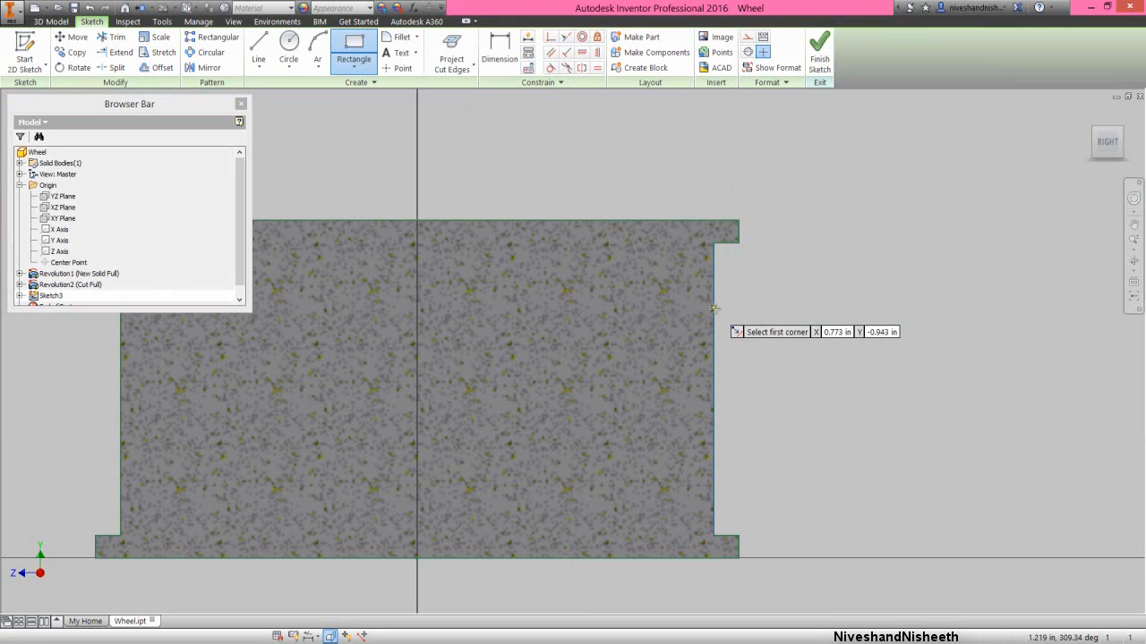
click(716, 305)
click(738, 293)
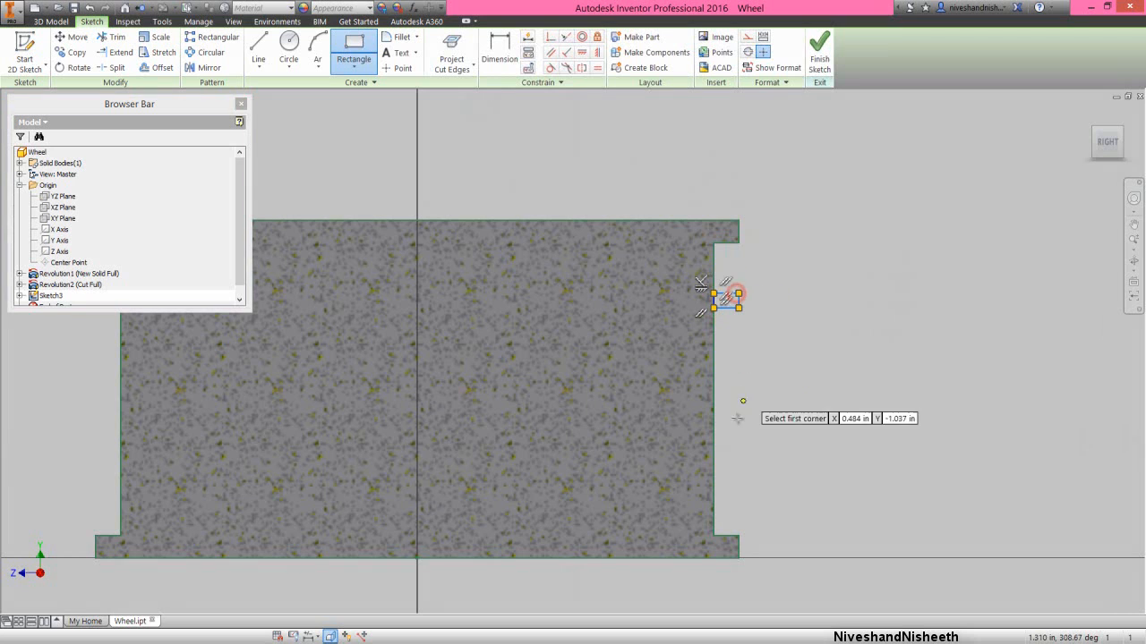
click(713, 467)
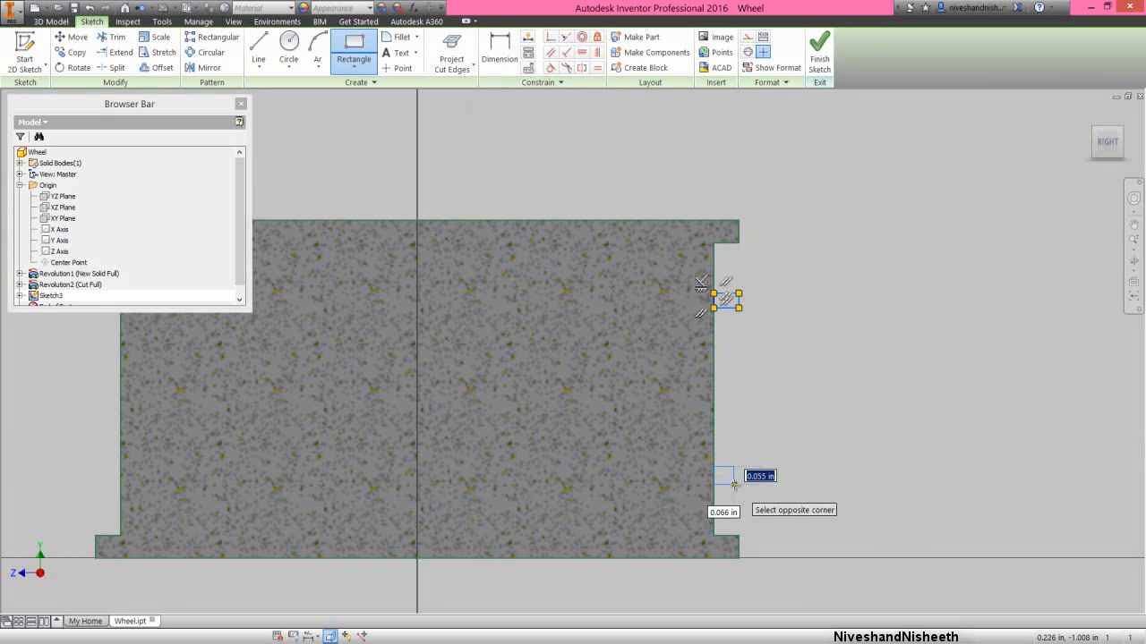
click(733, 484)
right_click(787, 456)
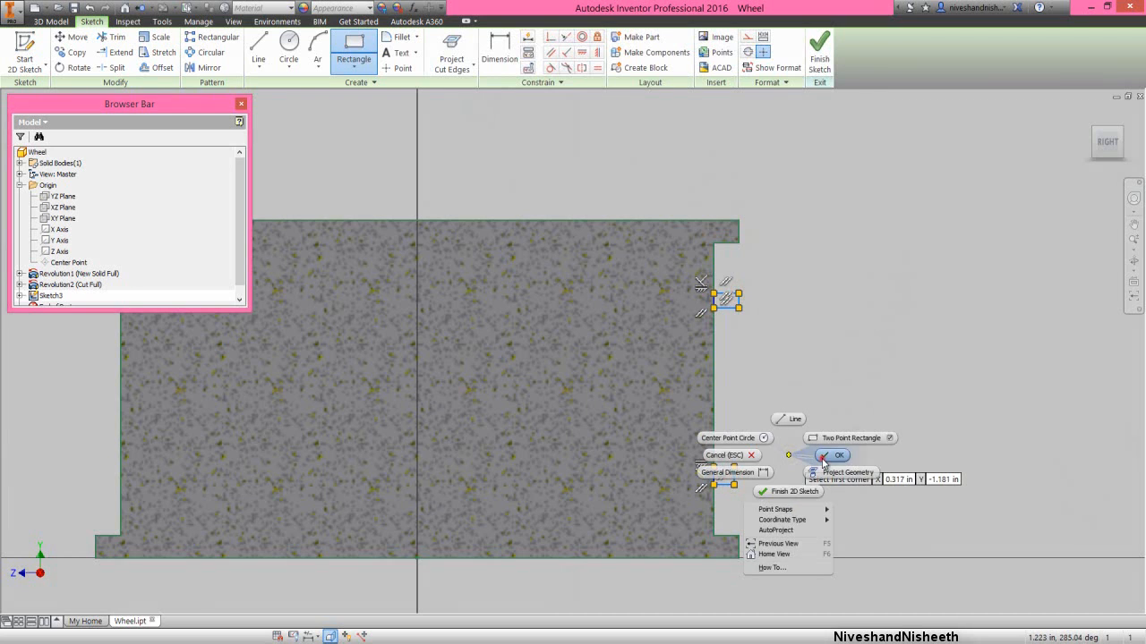
click(823, 458)
- Dimension the distance from the section's top edge to the upper rectangle's bottom edge as 0.275 in
key(d)
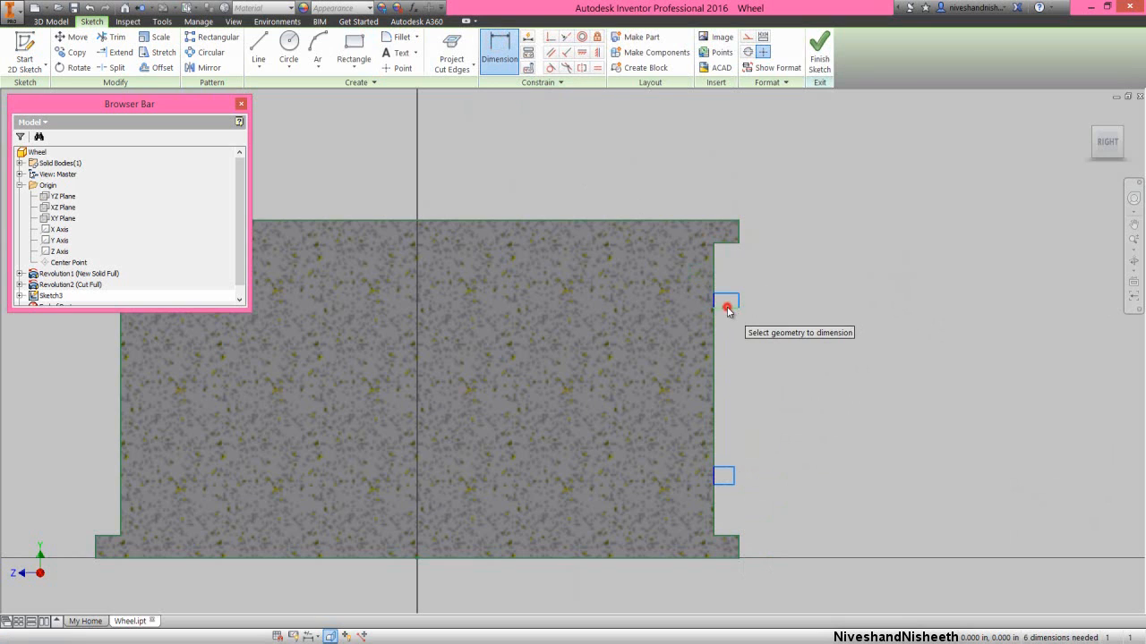
click(756, 241)
click(764, 244)
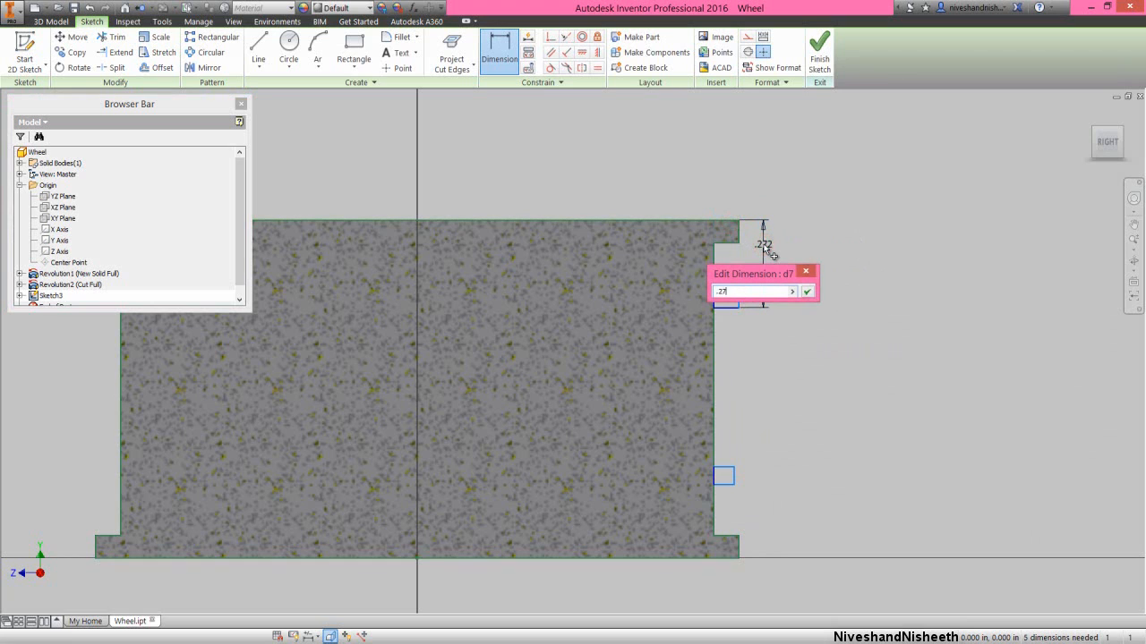
text(.275)
key(Return)
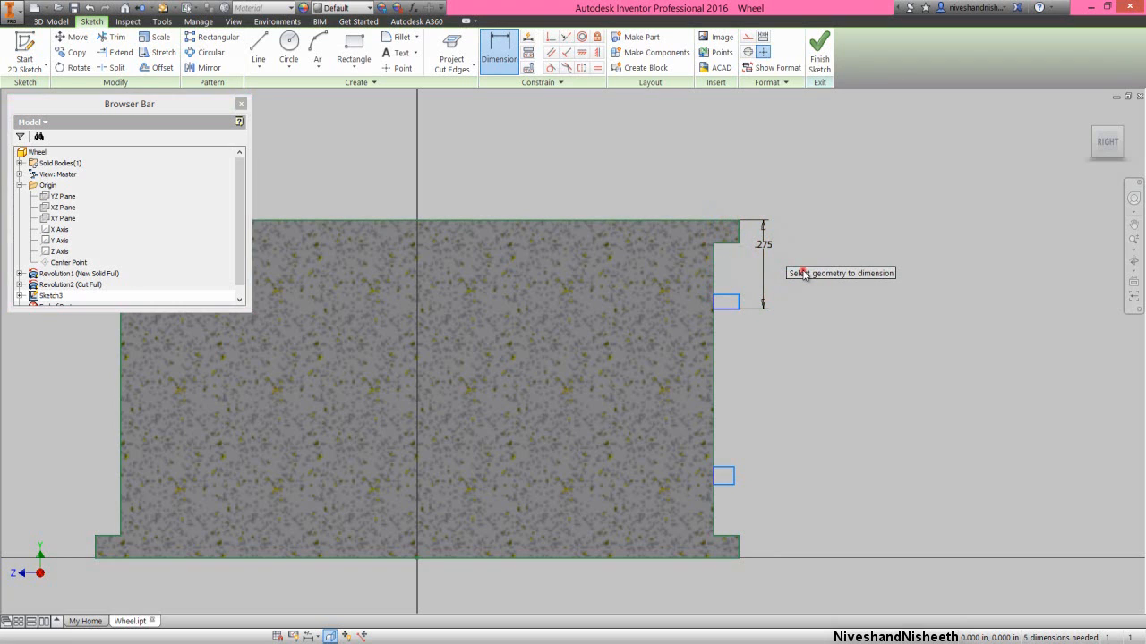
- Dimension the upper rectangle's height as 0.045 in
click(734, 300)
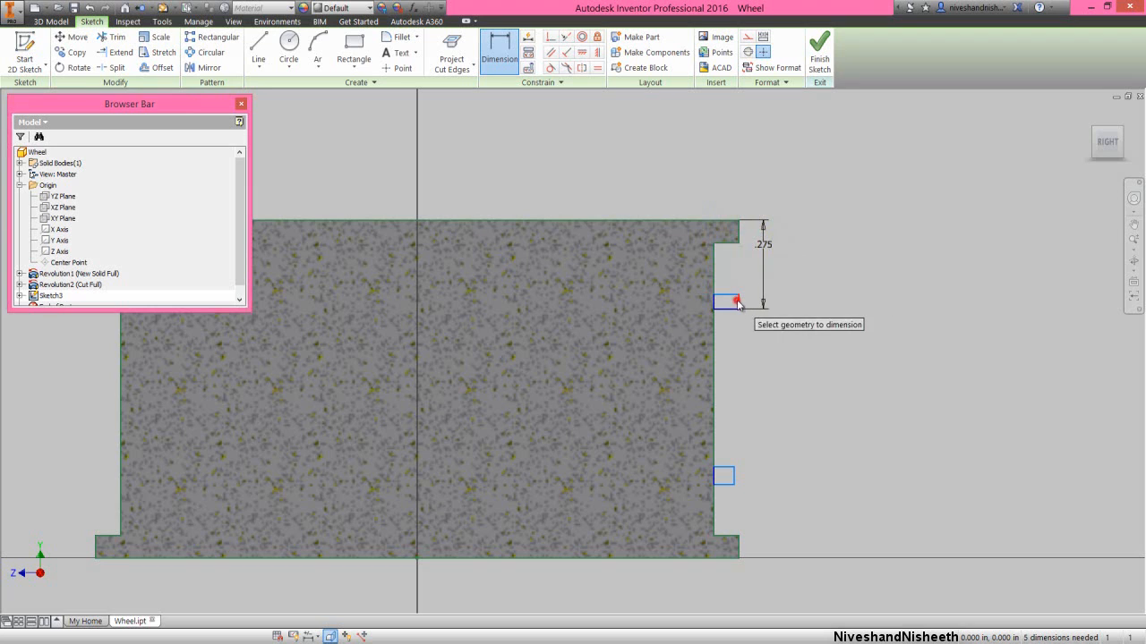
click(780, 304)
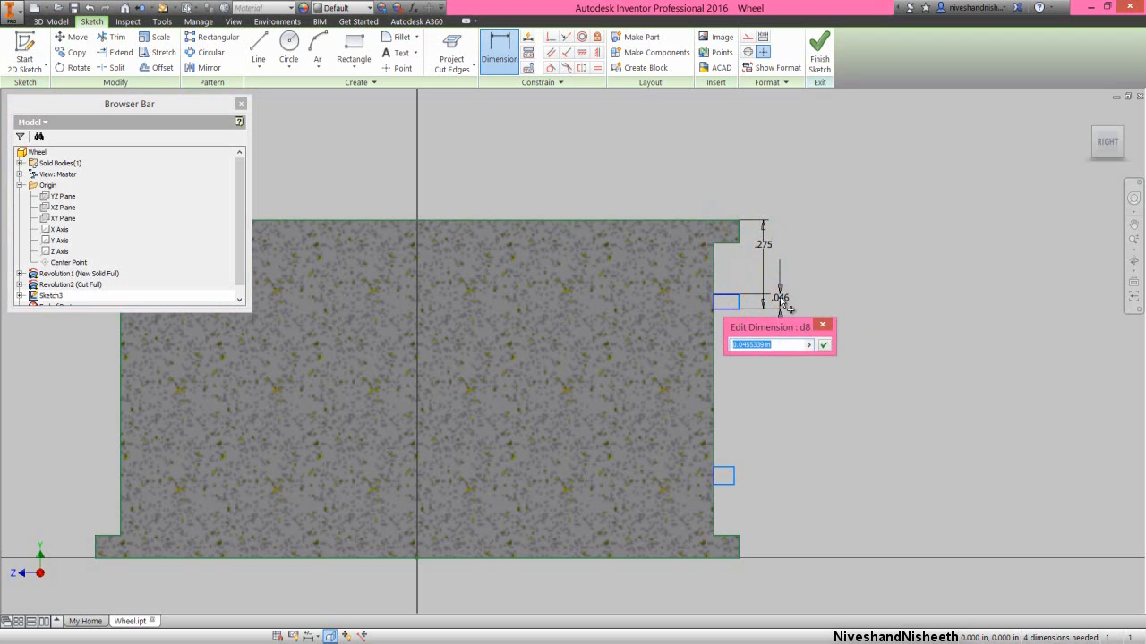
text(.045)
key(Return)
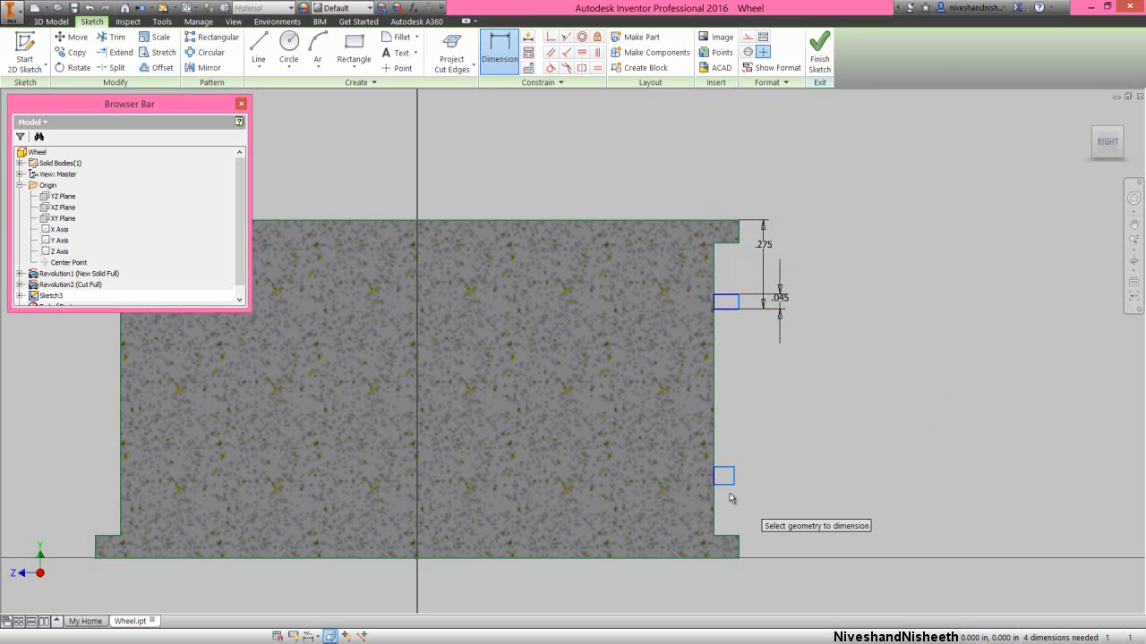
- Dimension the lower rectangle's bottom edge from the section's bottom edge, linking the value to the upper 0.275 in dimension
click(729, 558)
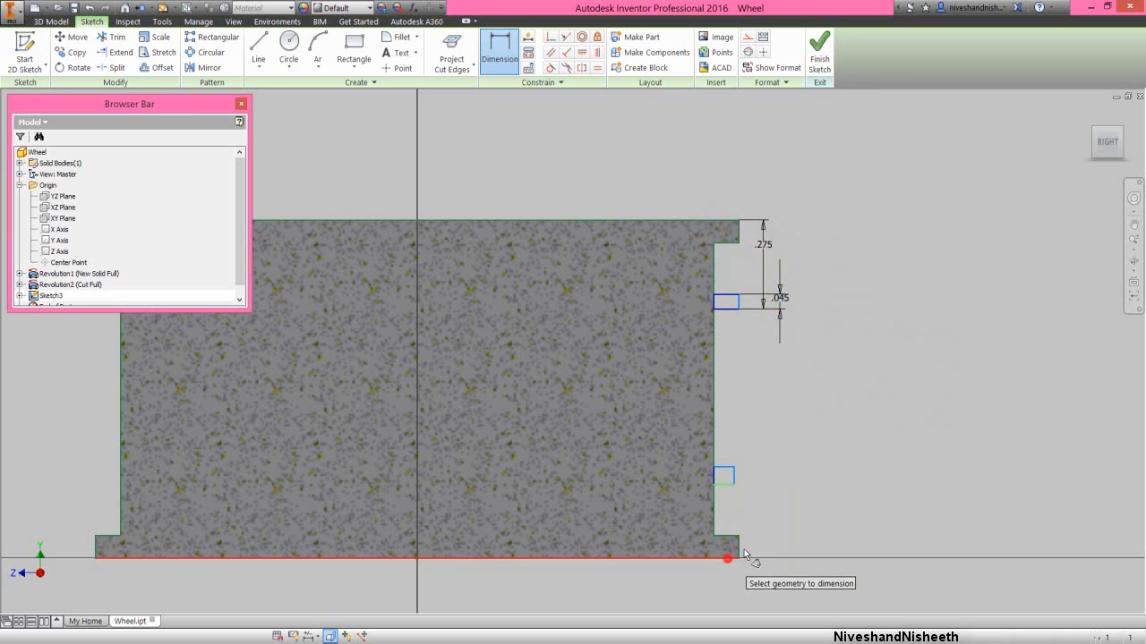
click(725, 484)
click(777, 537)
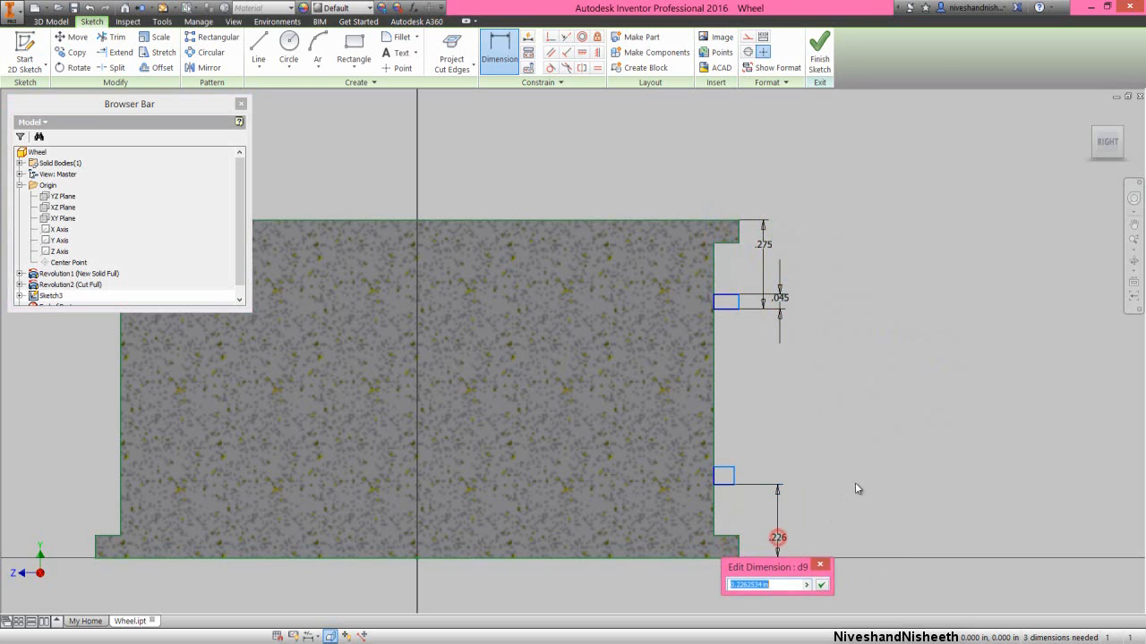
click(762, 247)
click(820, 586)
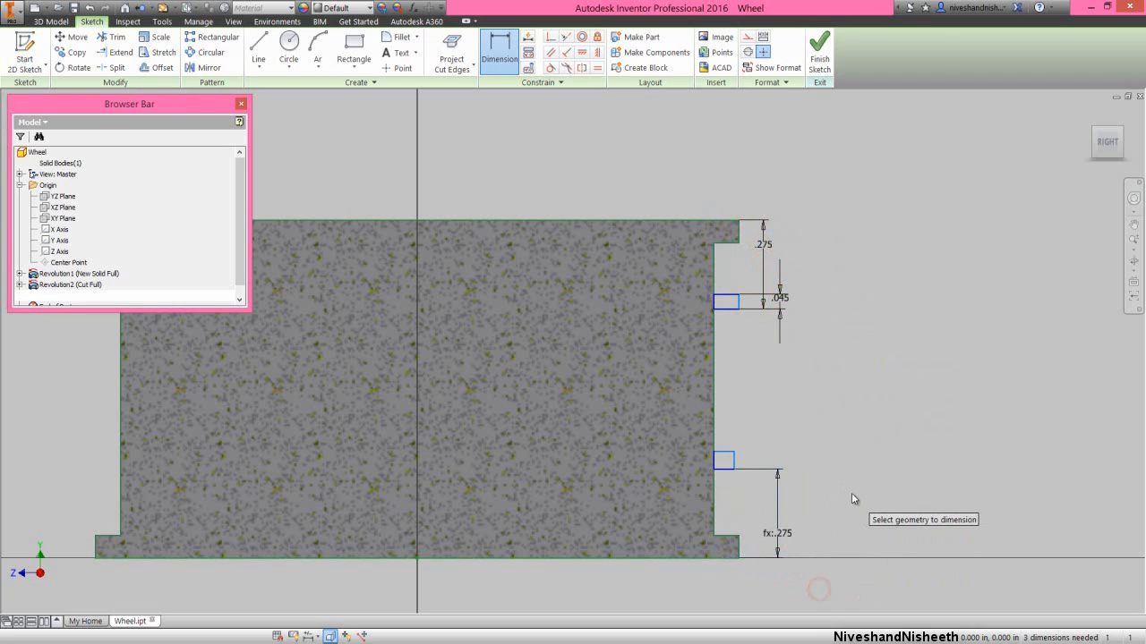
right_click(833, 421)
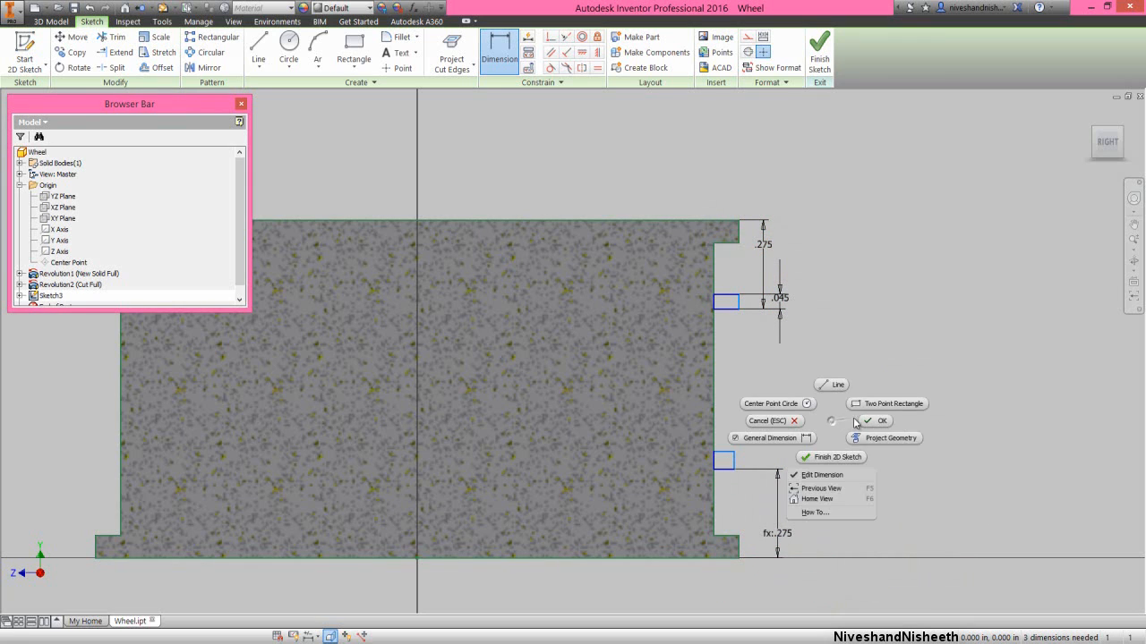
click(865, 420)
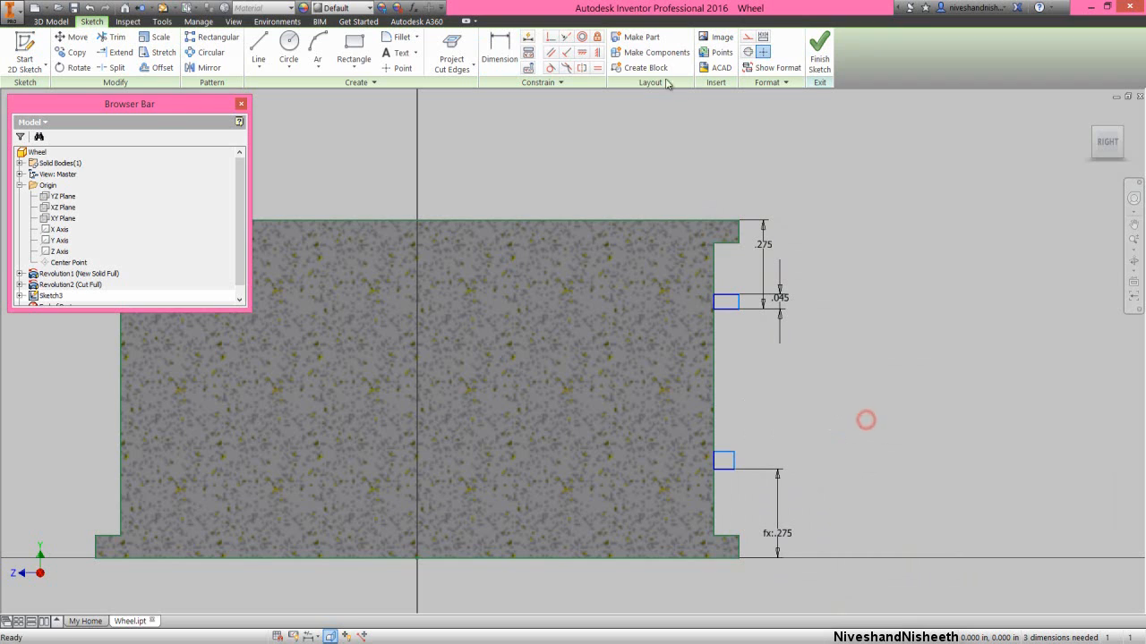
- Apply an equal constraint between the outer vertical edges of the lower and upper rectangles
click(597, 68)
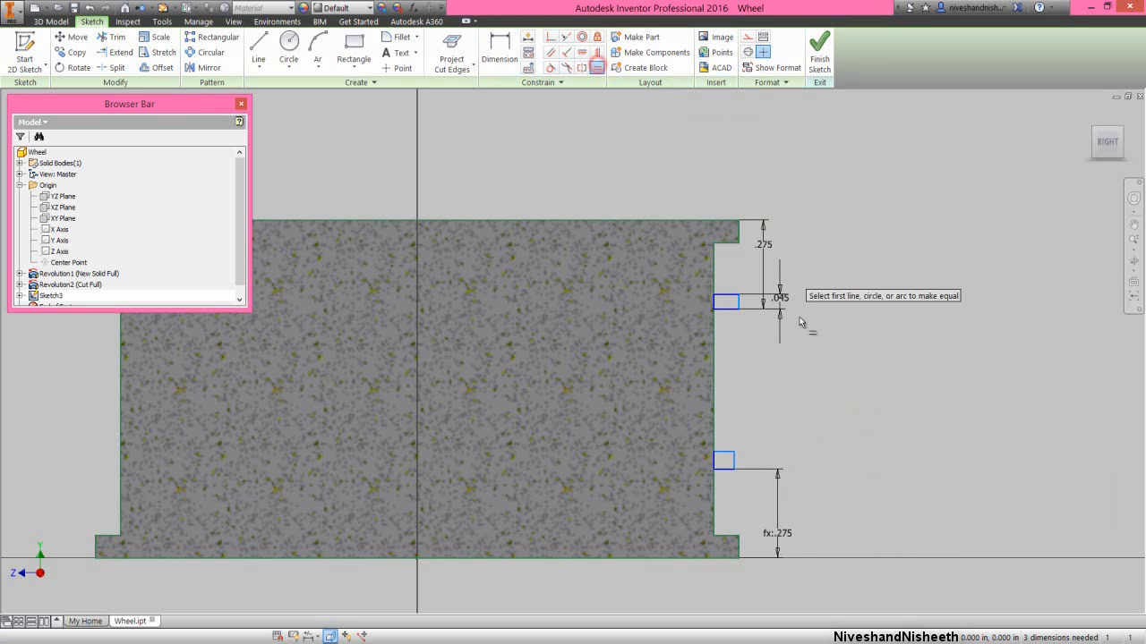
click(733, 459)
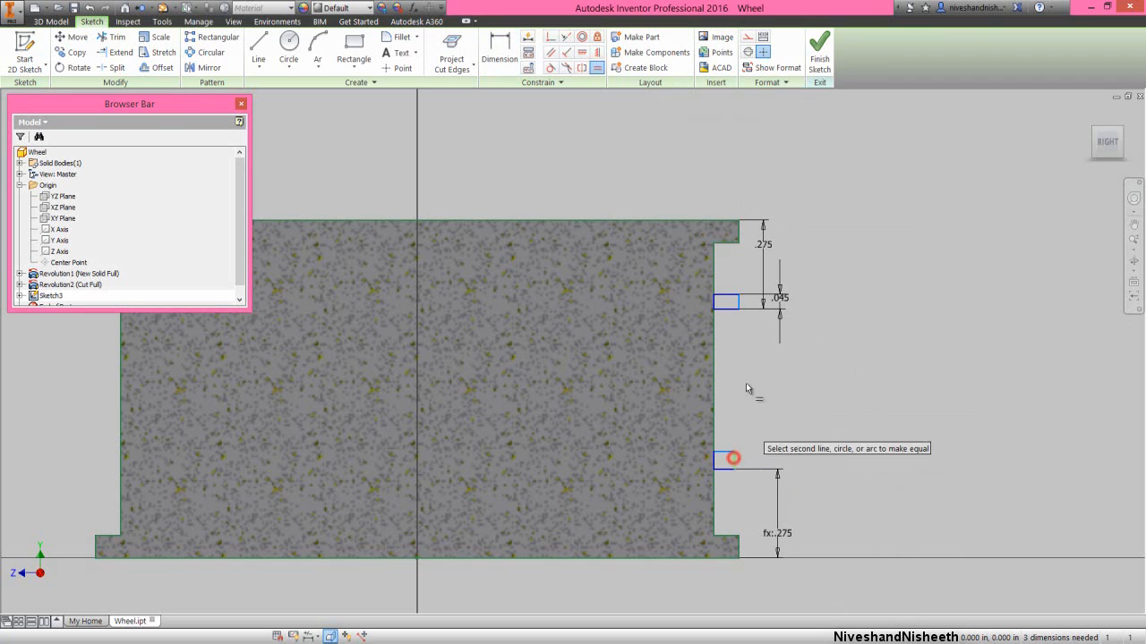
click(736, 306)
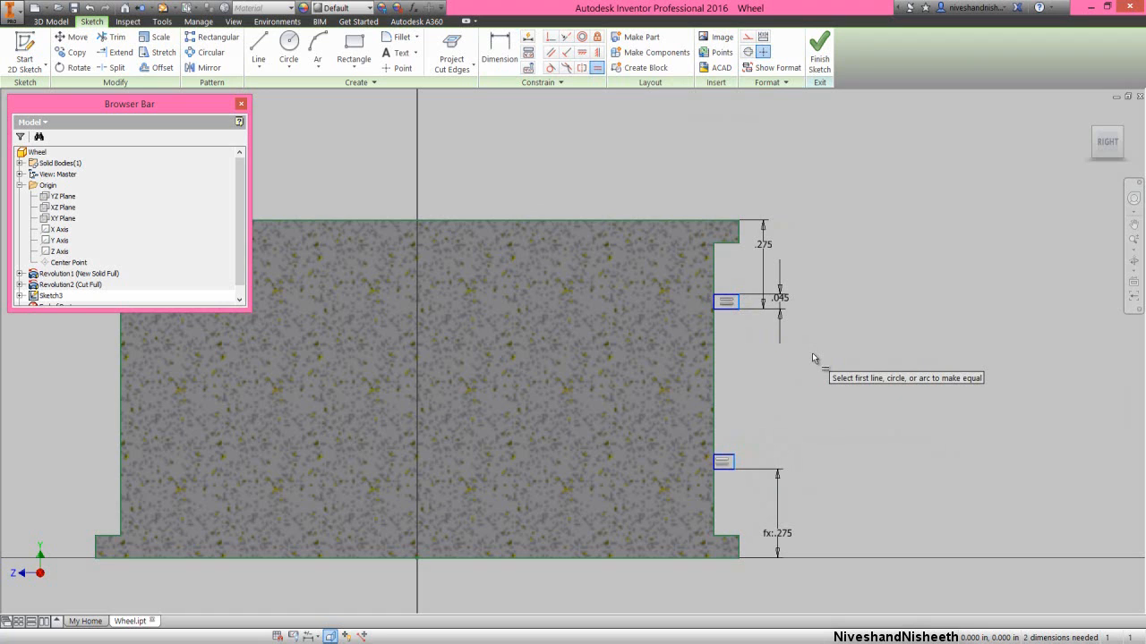
- Apply a collinear constraint between the outer vertical edges of the upper and lower rectangles
right_click(811, 354)
click(847, 353)
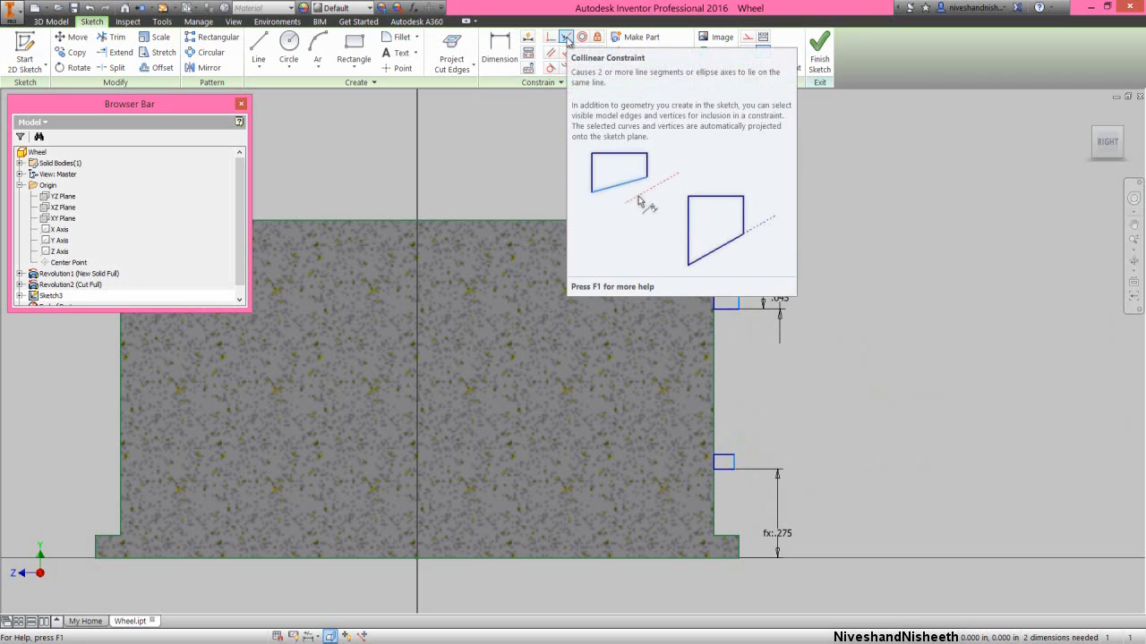
click(567, 41)
click(739, 302)
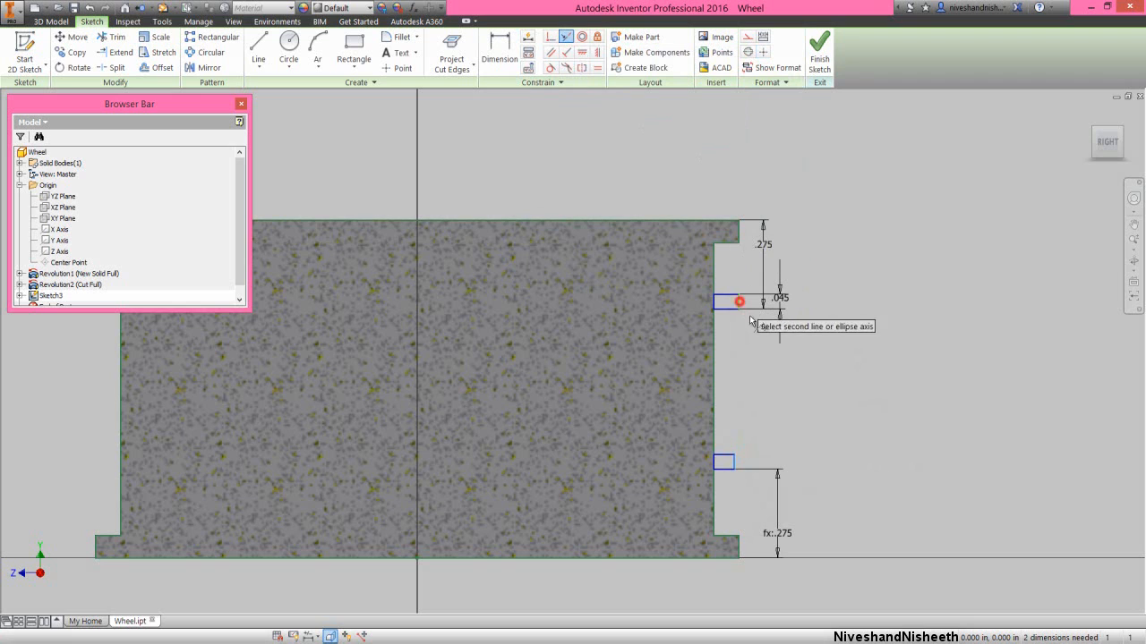
click(734, 462)
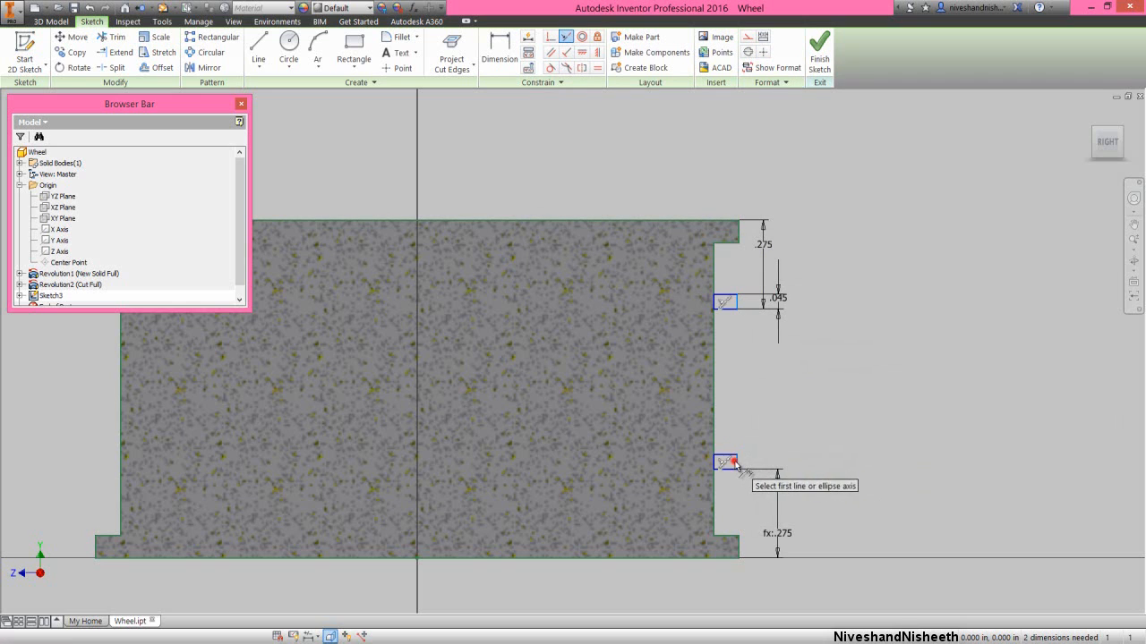
right_click(748, 400)
click(784, 397)
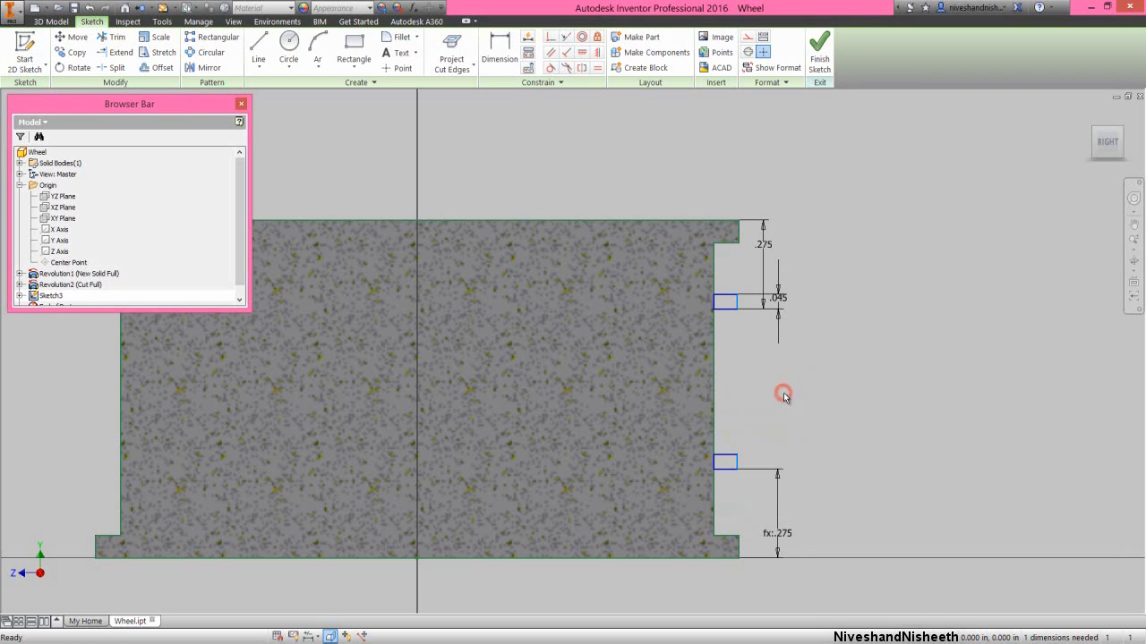
- Project the origin Y Axis into the sketch and format it as a centerline
click(458, 66)
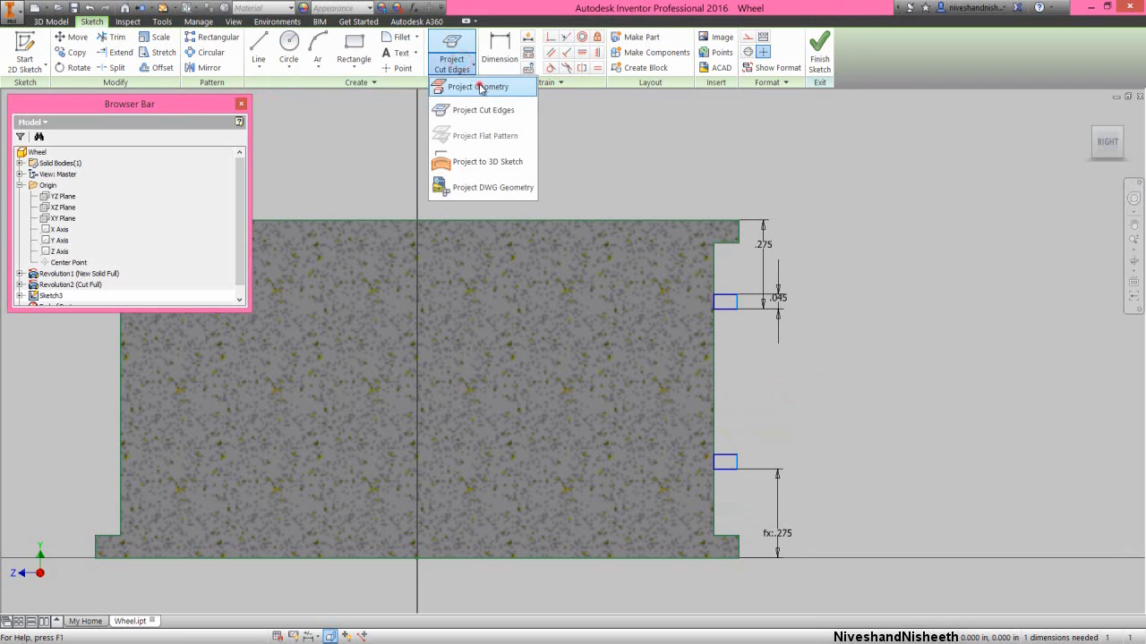
click(479, 87)
click(60, 240)
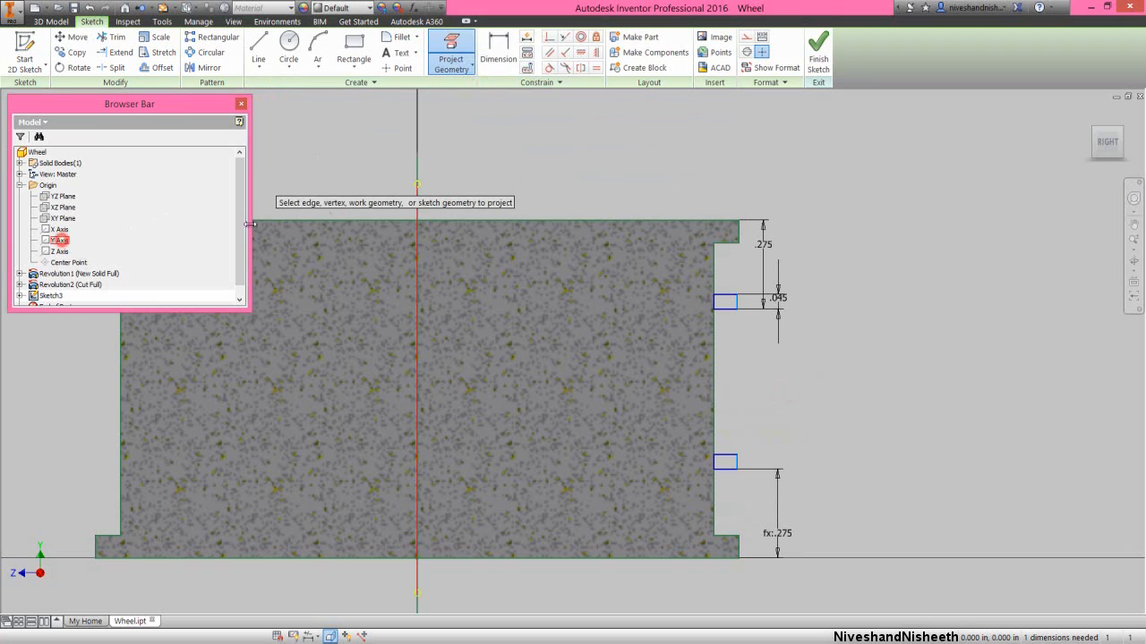
right_click(524, 170)
click(569, 170)
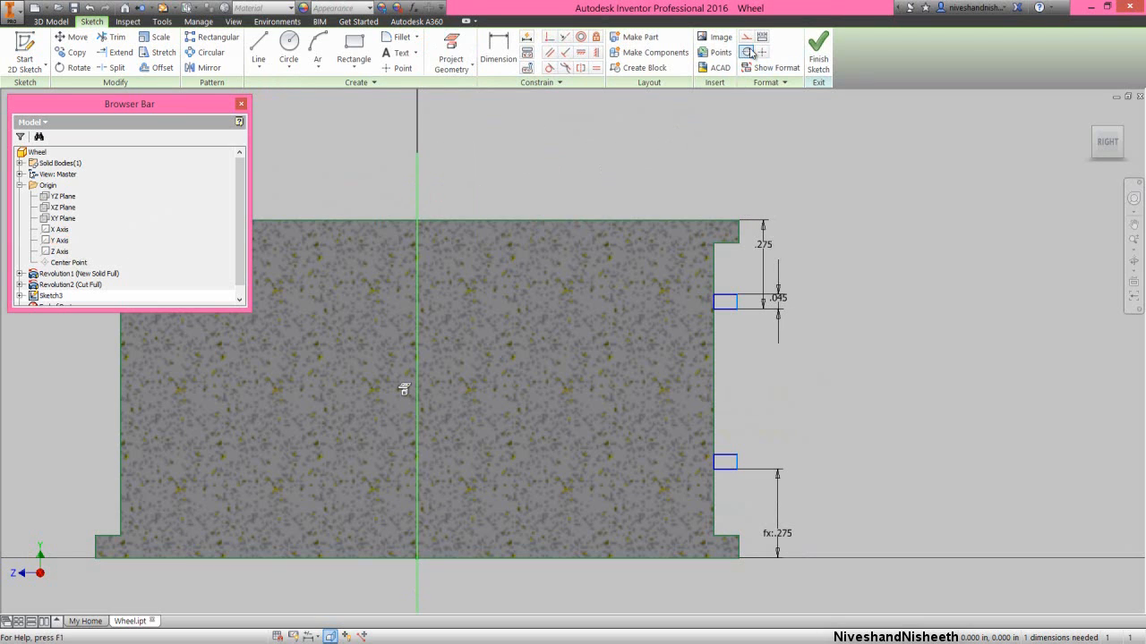
- Dimension the upper rectangle's outer edge from the centerline as a 2 in diameter and finish the sketch
right_click(775, 145)
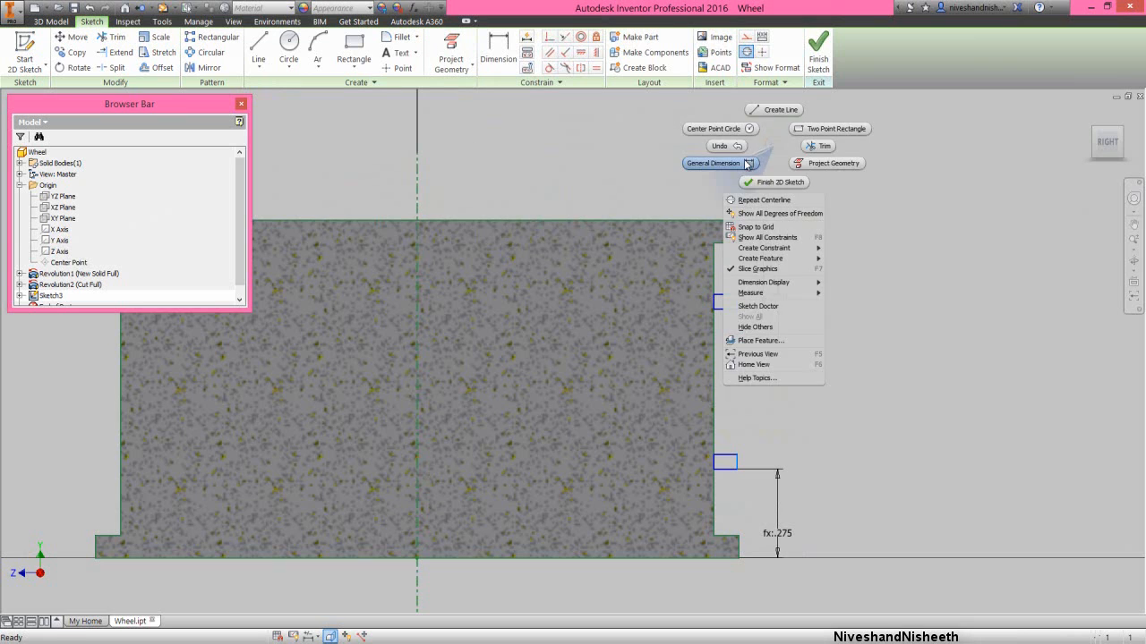
click(744, 159)
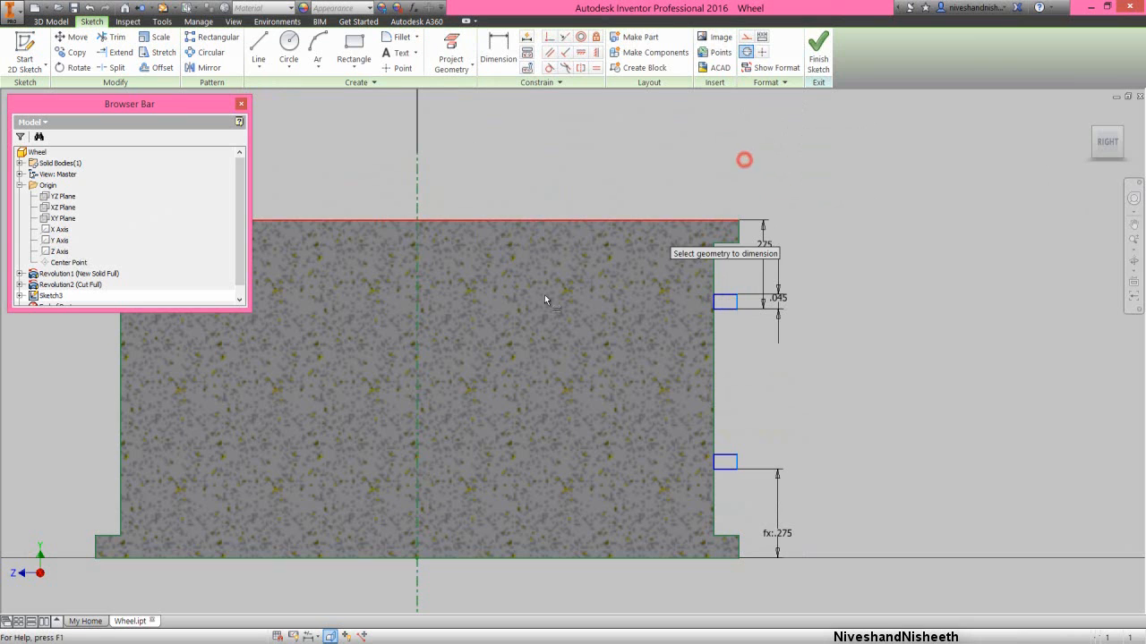
click(419, 349)
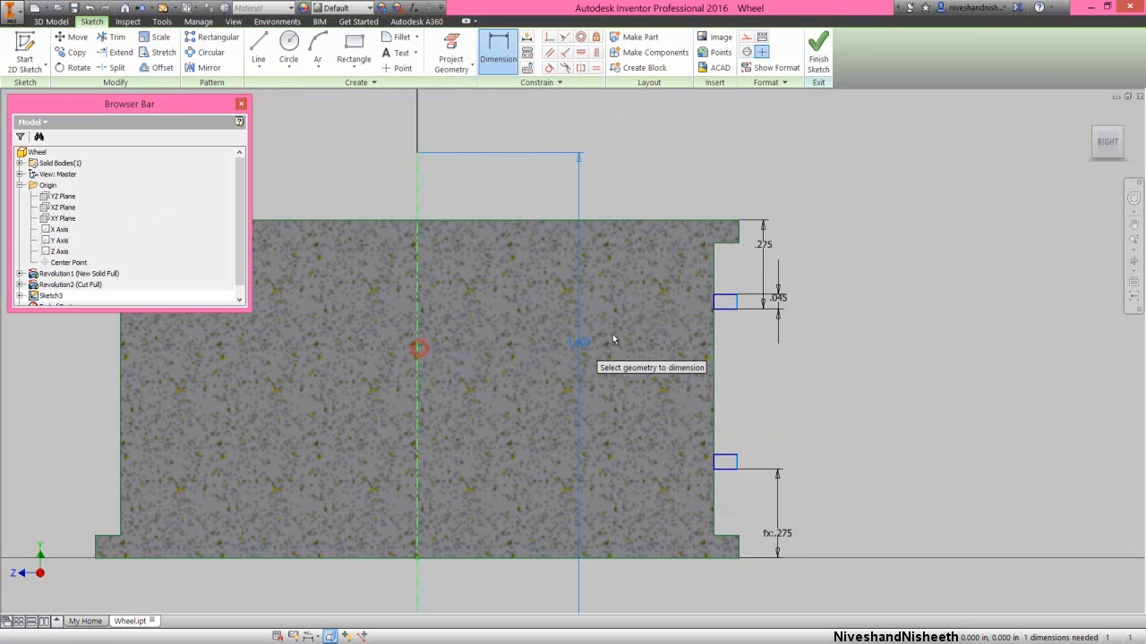
click(734, 302)
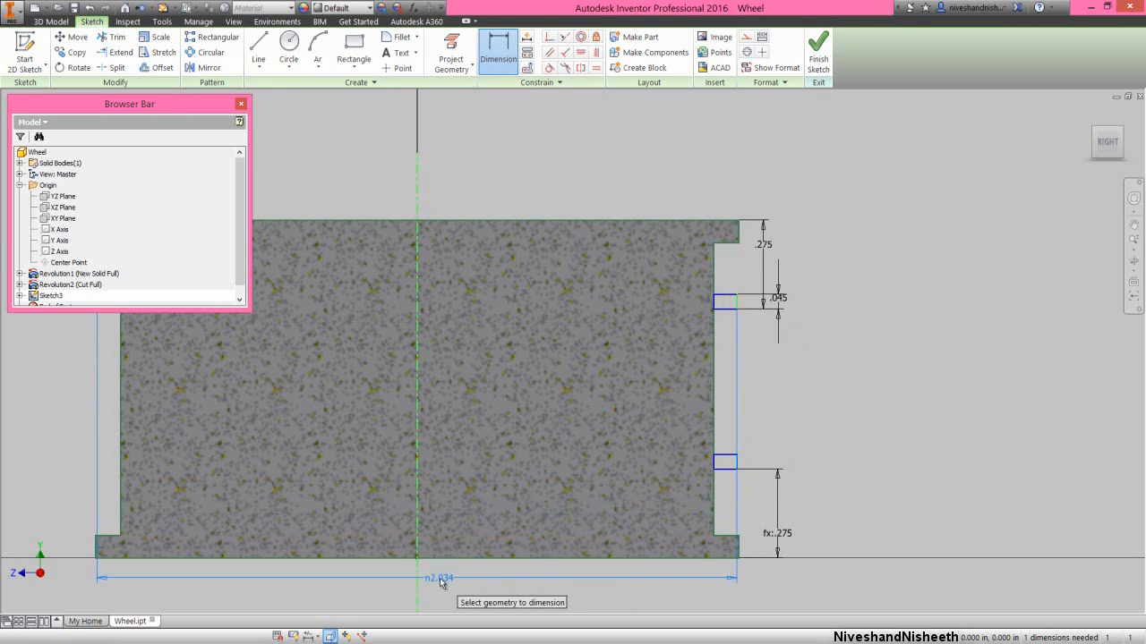
click(439, 578)
text(2)
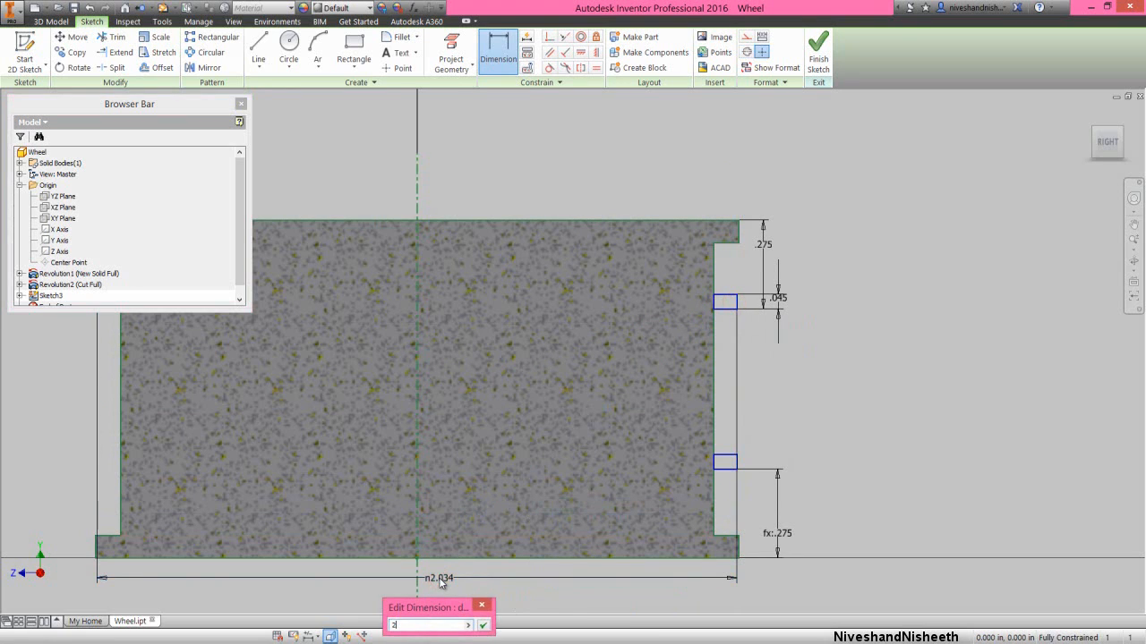
key(Return)
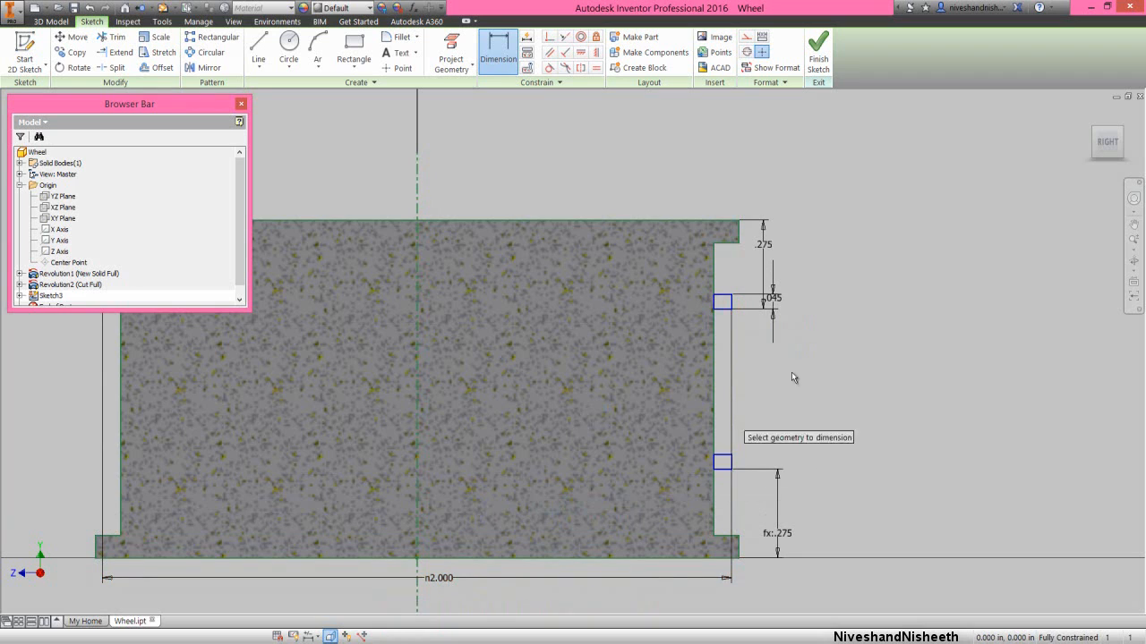
right_click(837, 347)
click(873, 347)
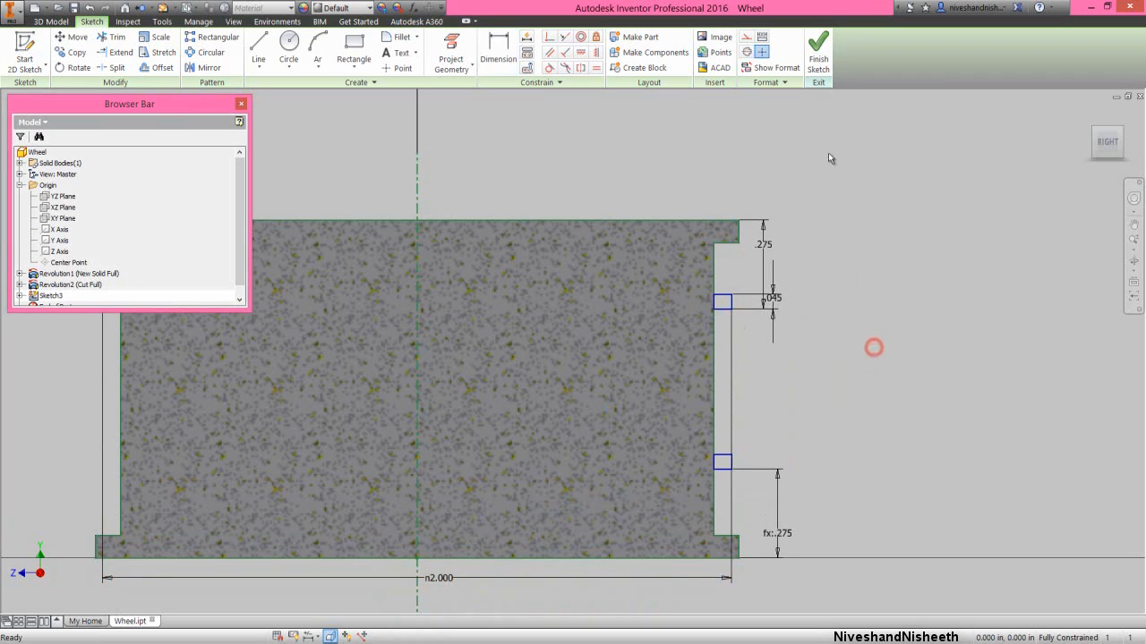
click(819, 54)
click(847, 212)
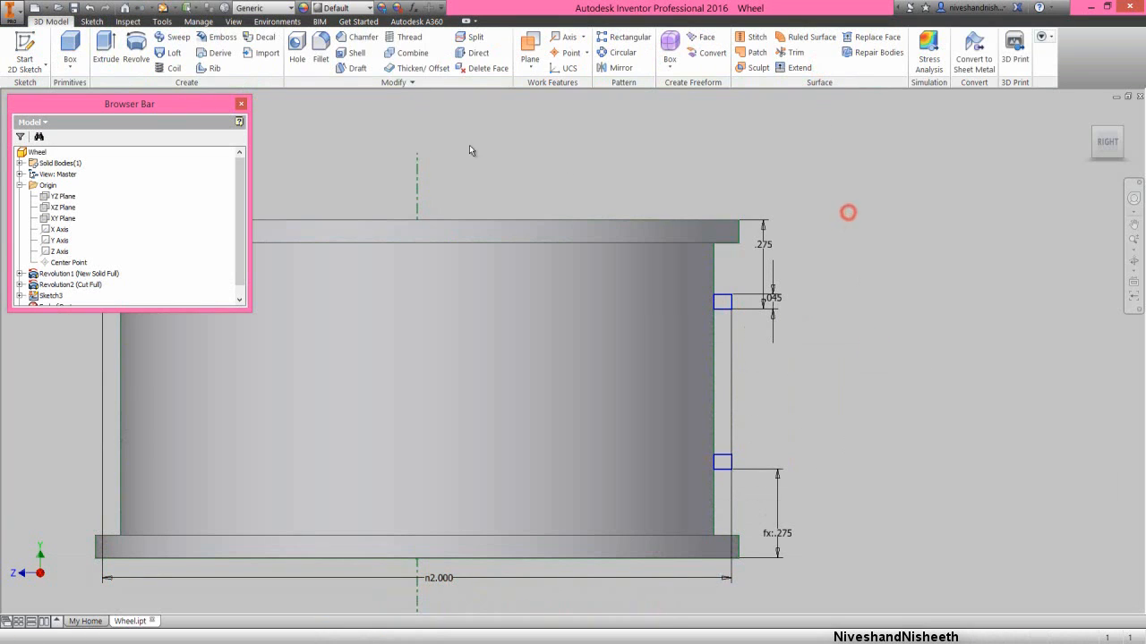
- Revolve both small rectangles around the centerline with Full extents, joined to the wheel body
click(137, 49)
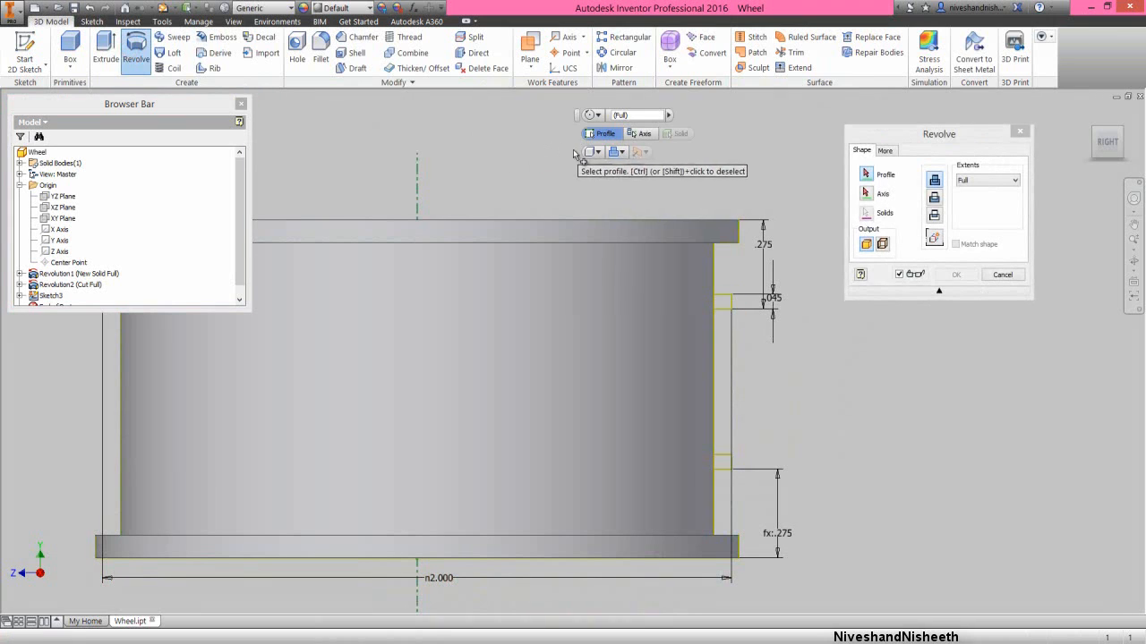
click(726, 301)
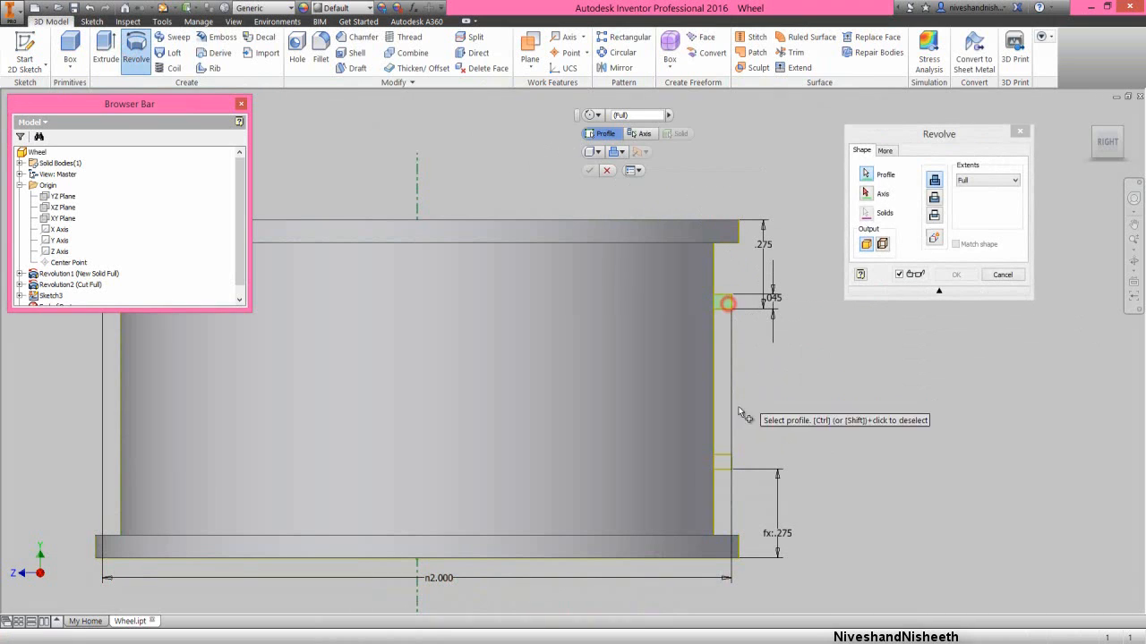
click(725, 464)
click(907, 134)
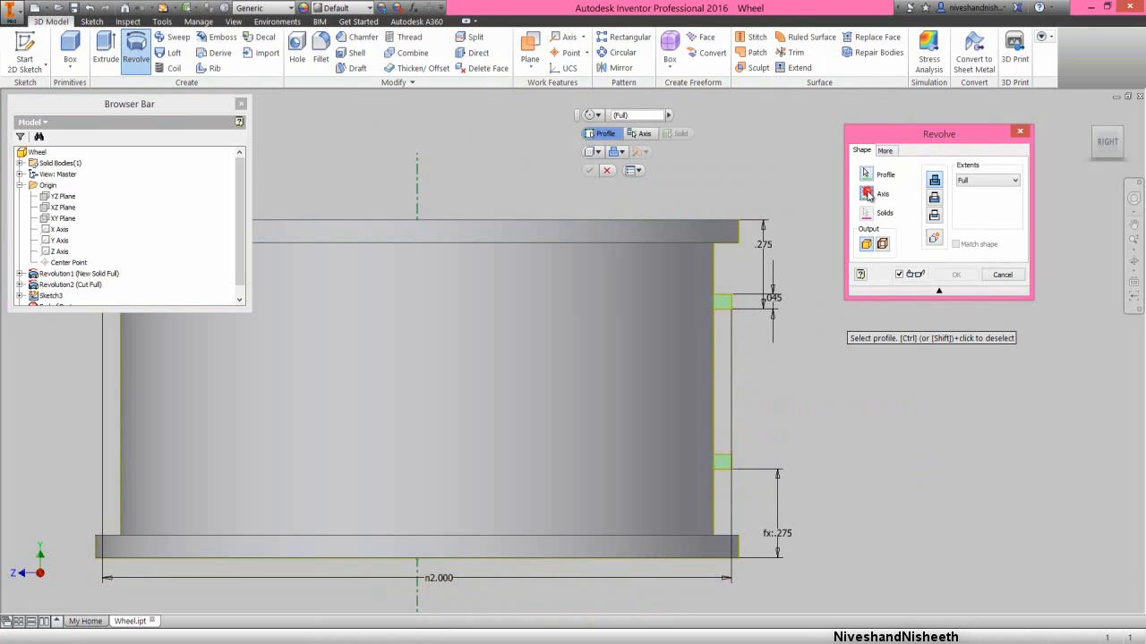
click(868, 194)
click(417, 193)
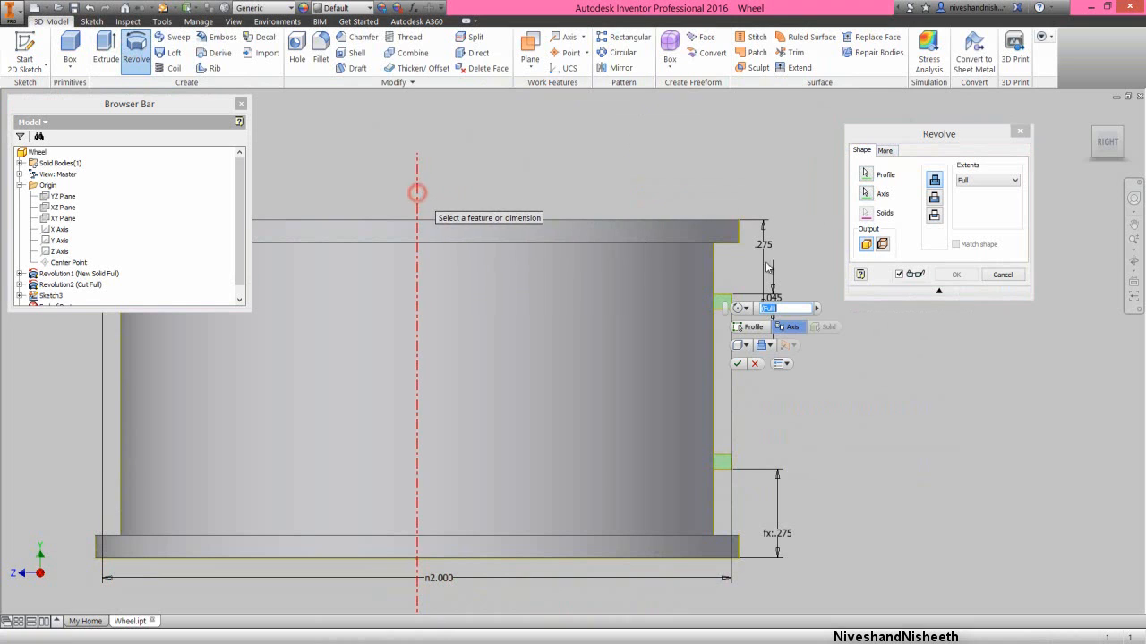
click(955, 274)
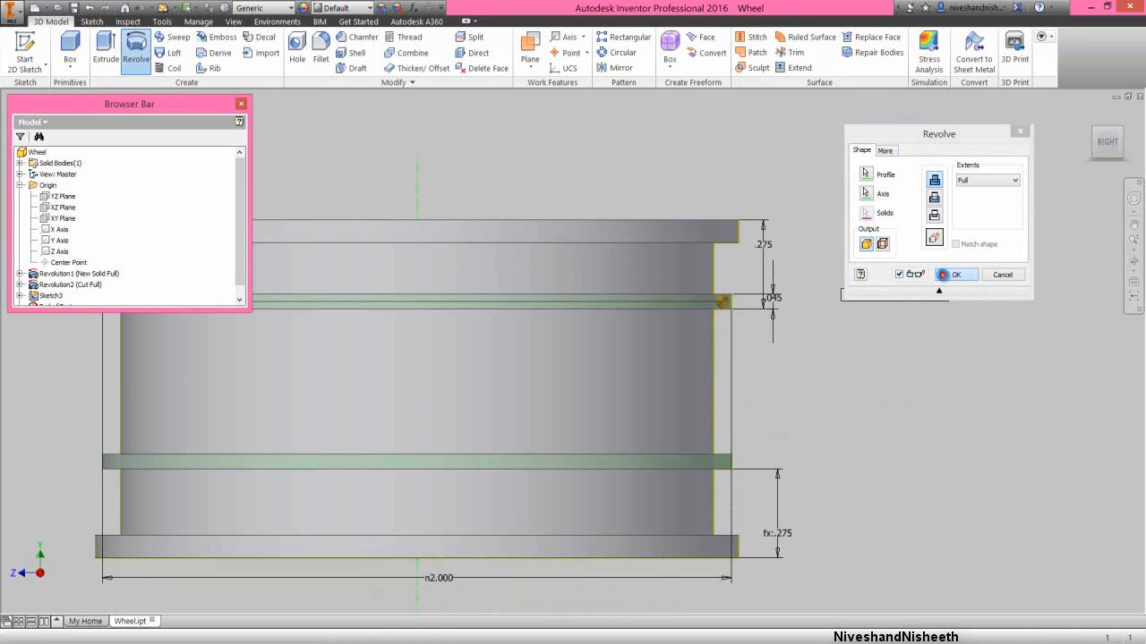
- Show the wheel in an isometric view and collapse all expanded entries in the model tree
click(1119, 134)
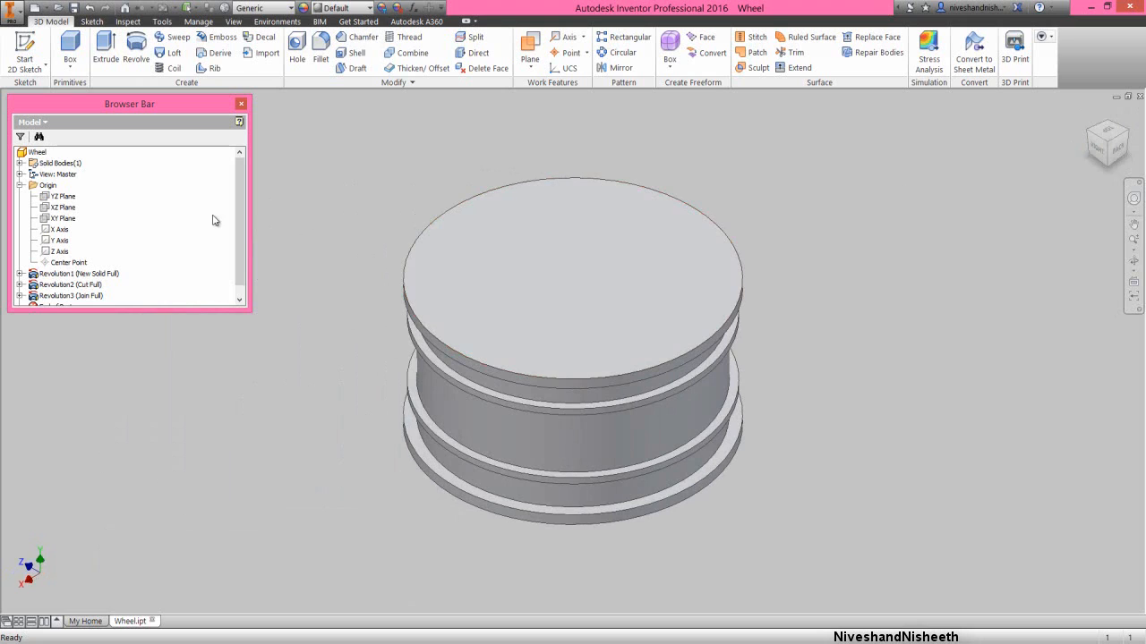
right_click(193, 207)
click(226, 333)
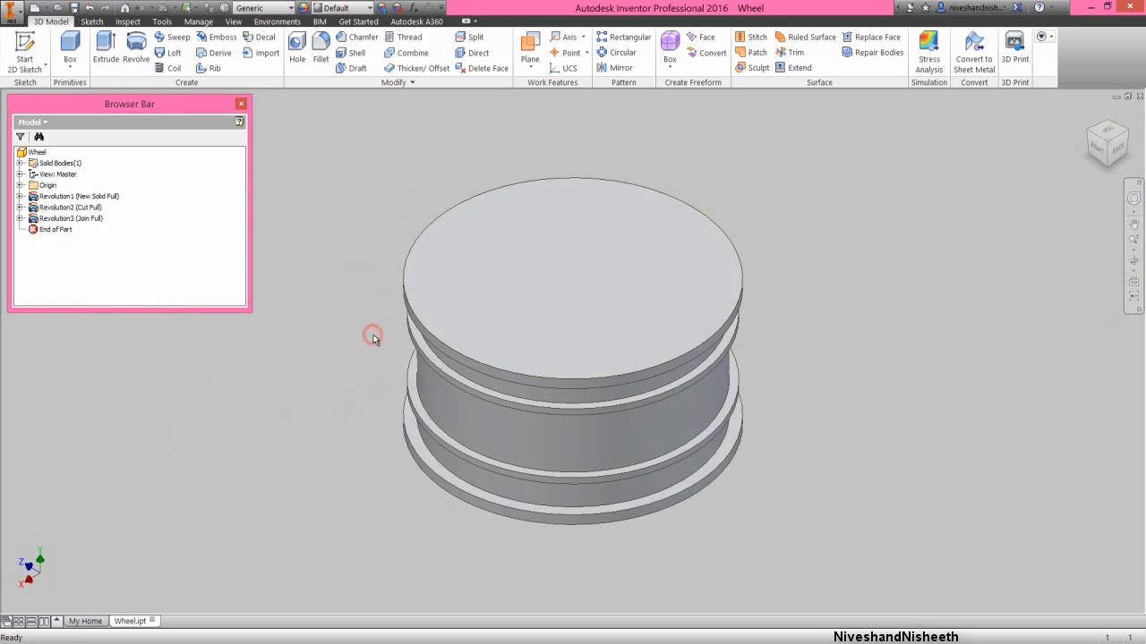
click(379, 385)
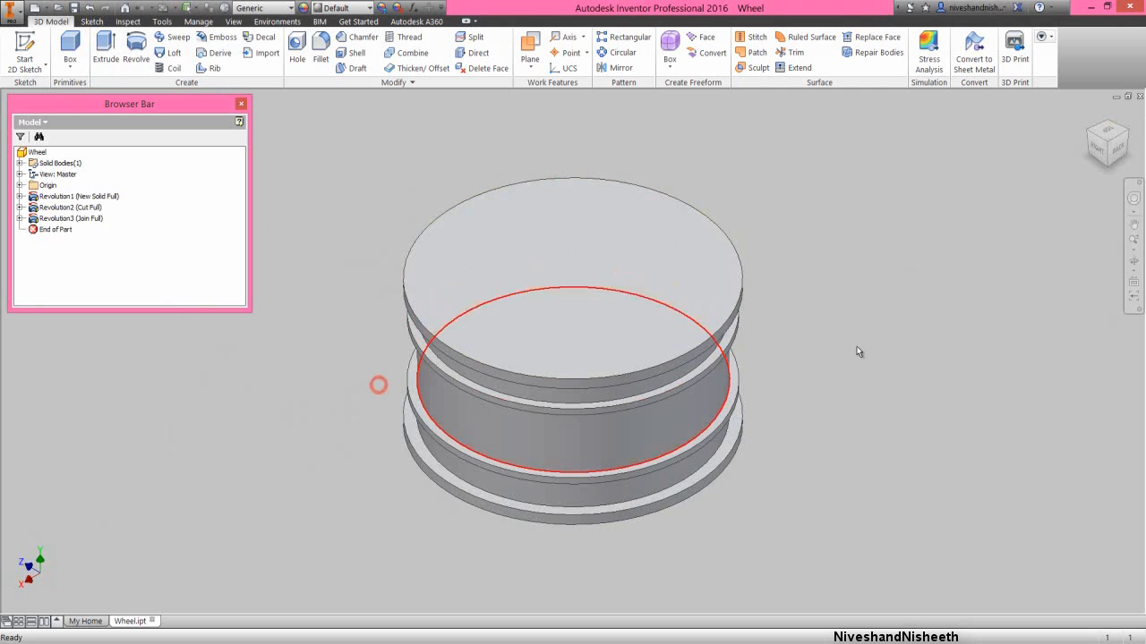
- Start a new 2D sketch on the wheel's flat bottom face
click(1119, 154)
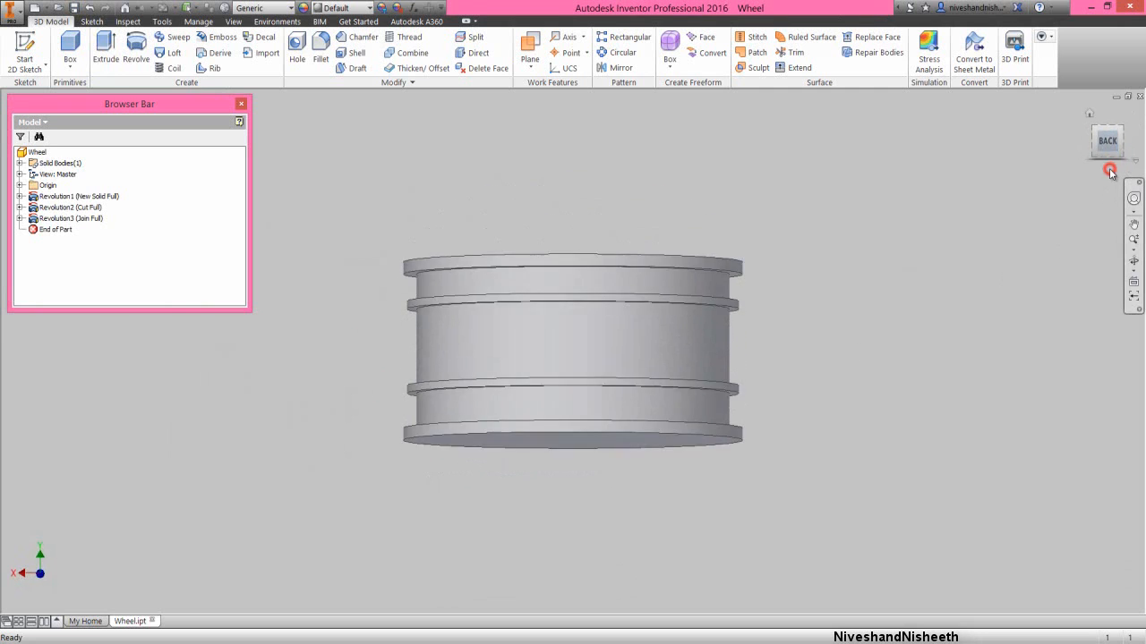
click(1108, 170)
click(1108, 171)
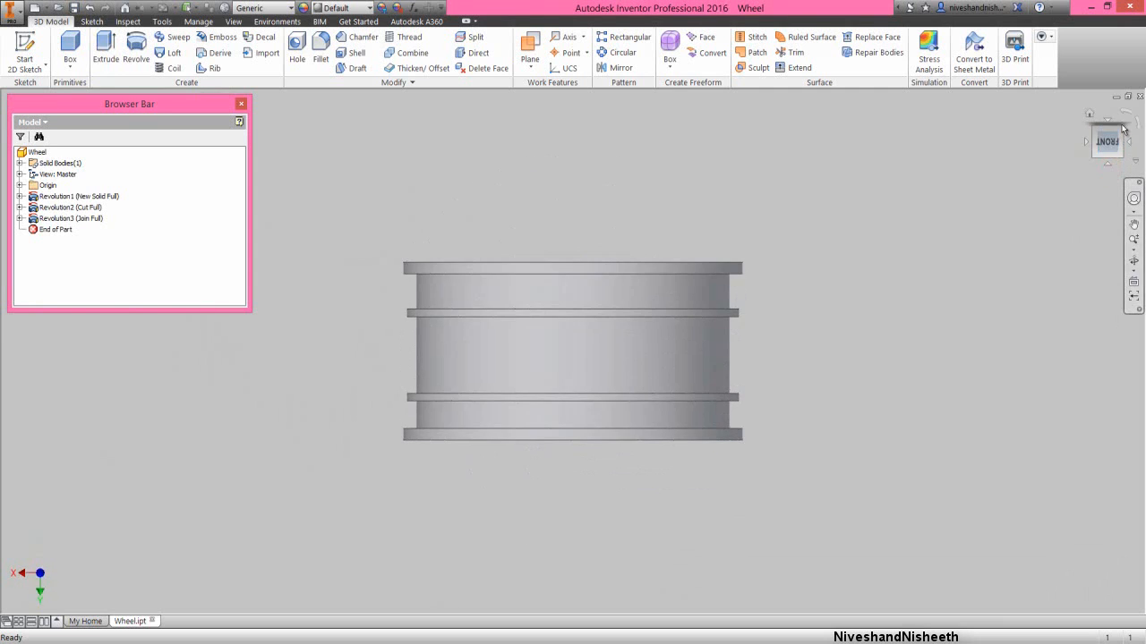
click(1122, 132)
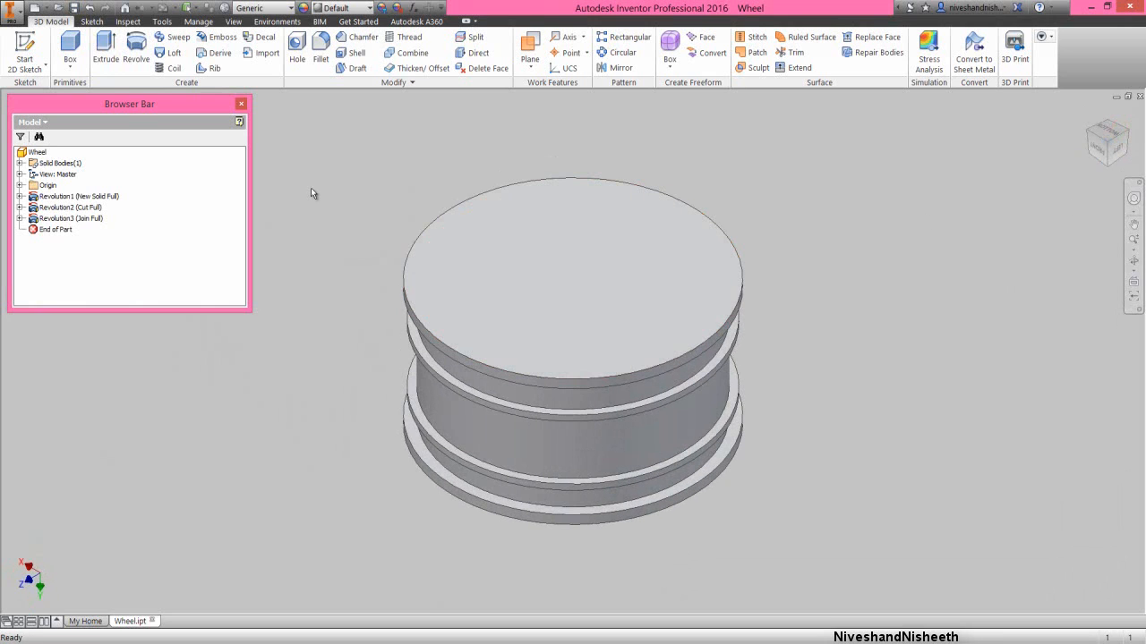
click(518, 290)
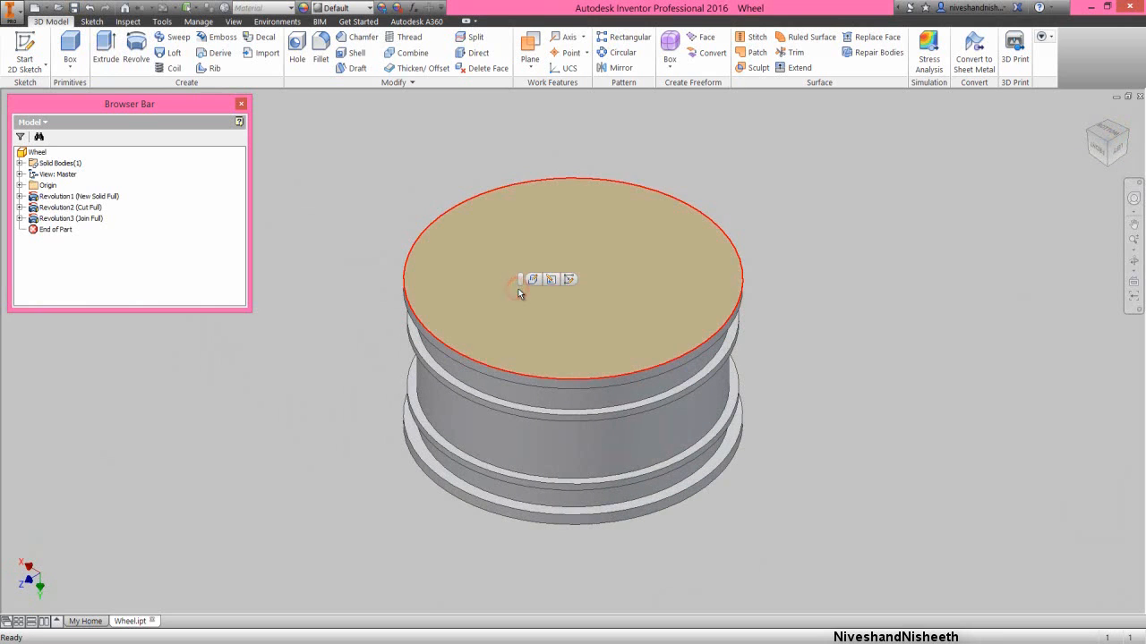
click(571, 280)
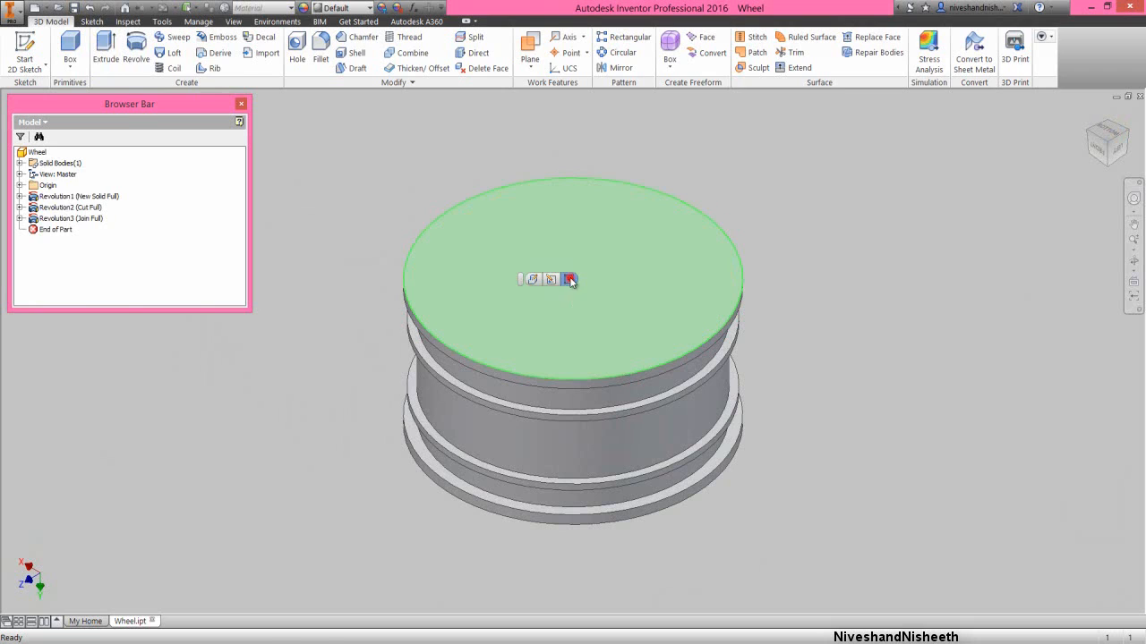
- Sketch a 1.8 in diameter circle centred on the origin of the bottom face and finish the sketch
right_click(352, 253)
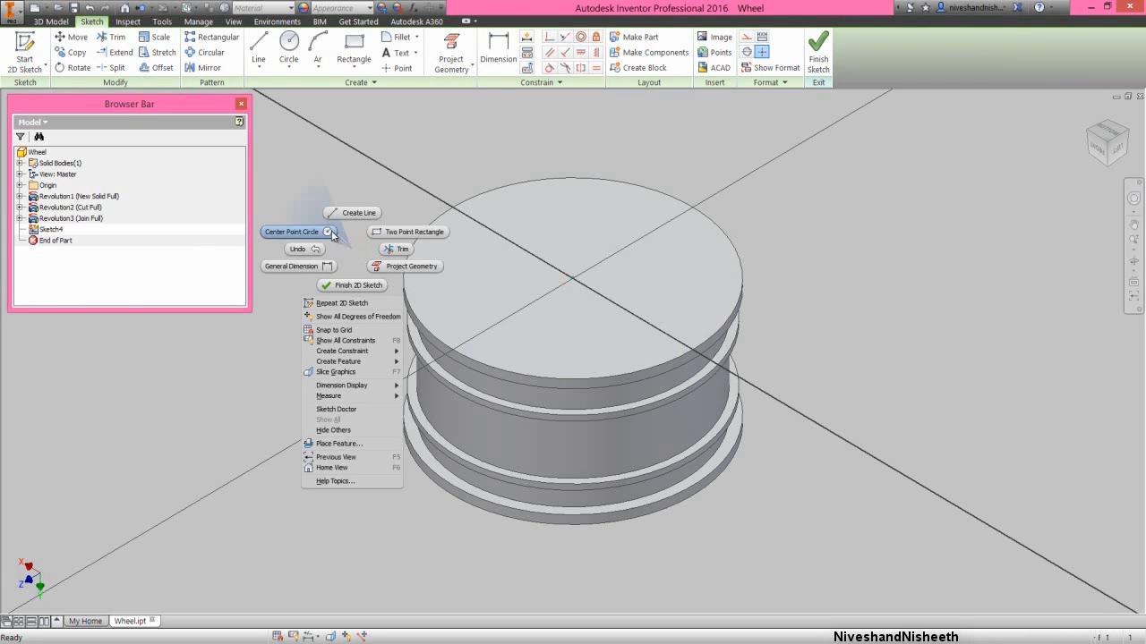
click(328, 231)
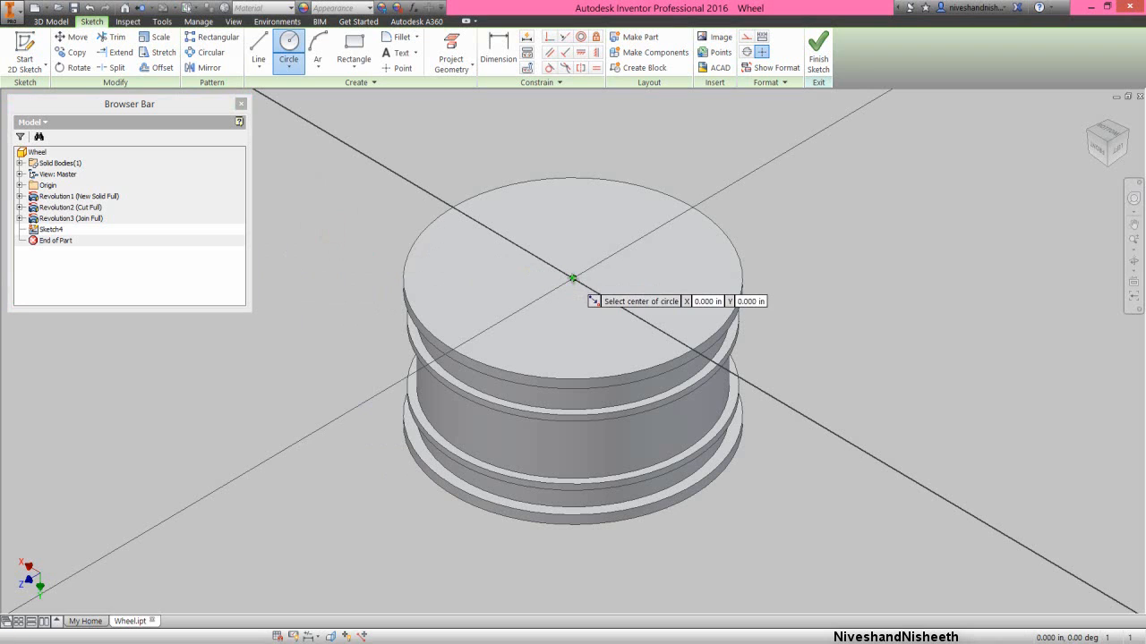
click(571, 278)
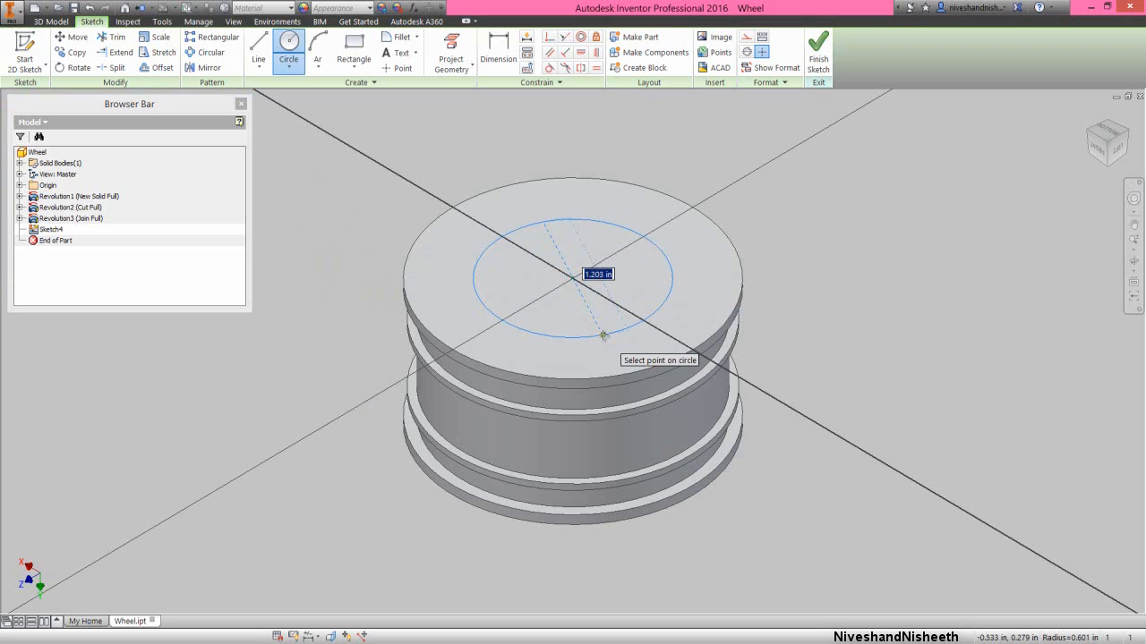
key(Return)
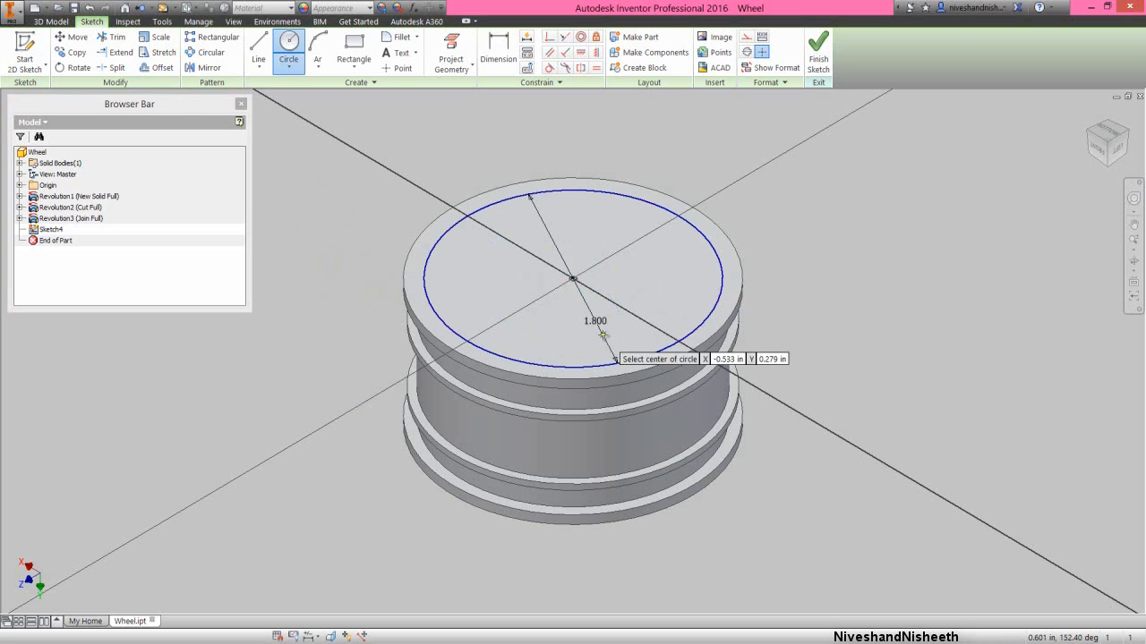
right_click(770, 209)
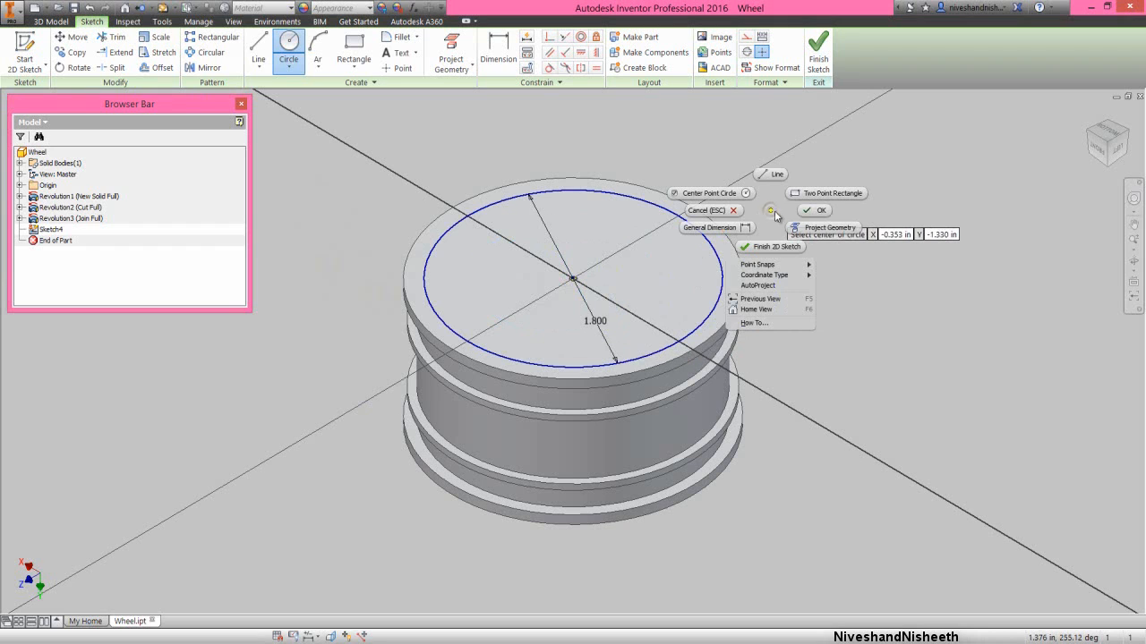
click(813, 211)
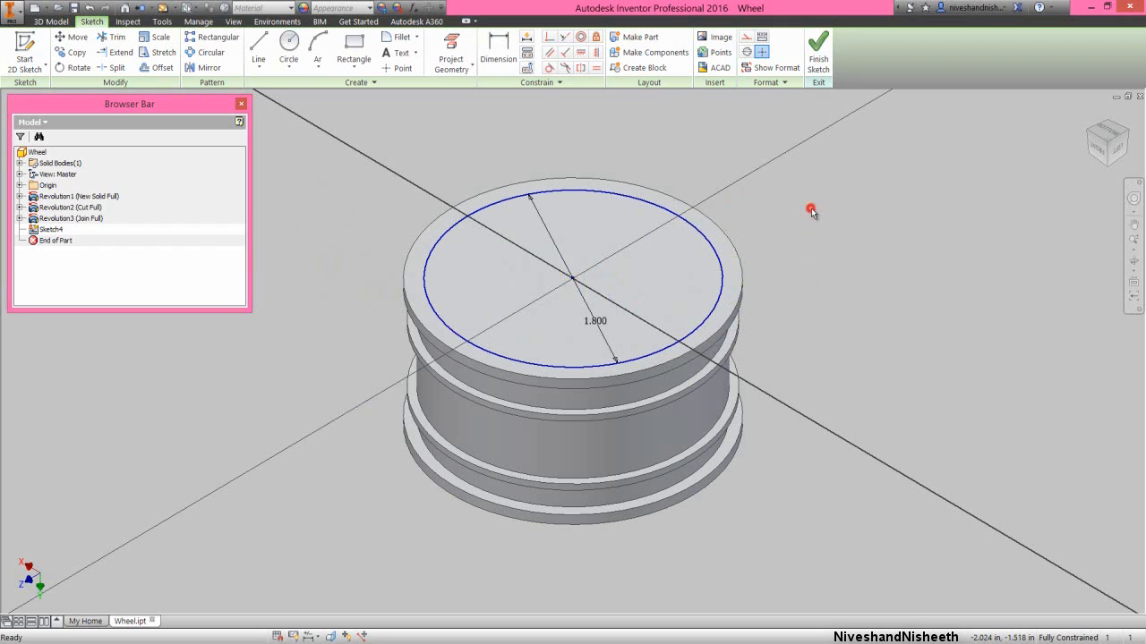
click(817, 56)
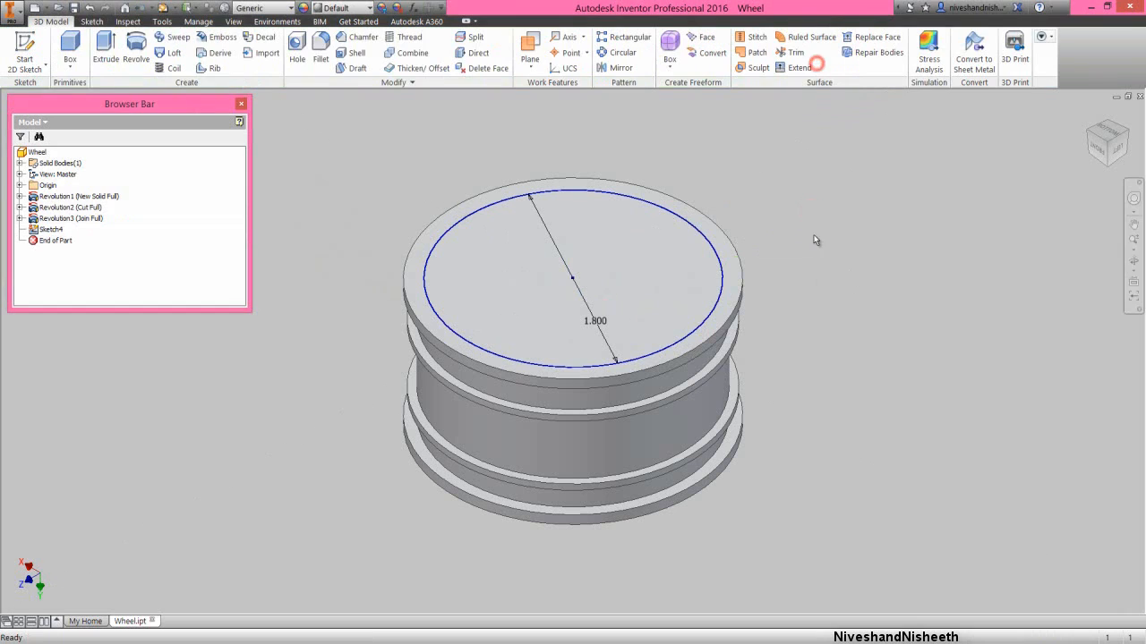
- Extrude the 1.8 in circle as a cut into the wheel to a distance of 0.465 in
click(817, 257)
click(725, 267)
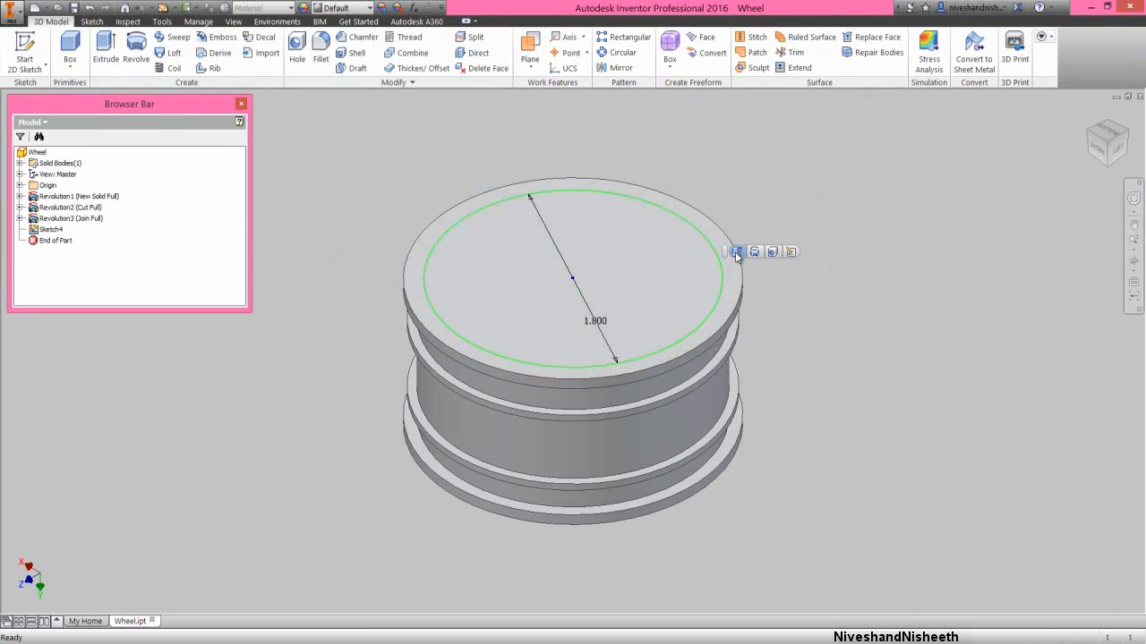
click(735, 254)
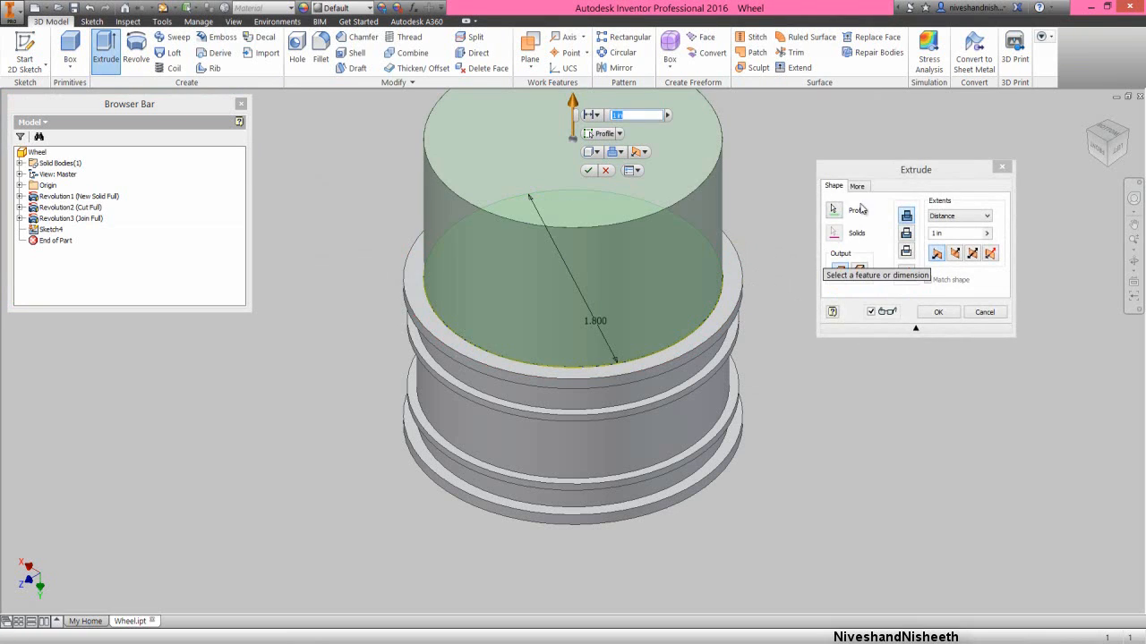
click(878, 169)
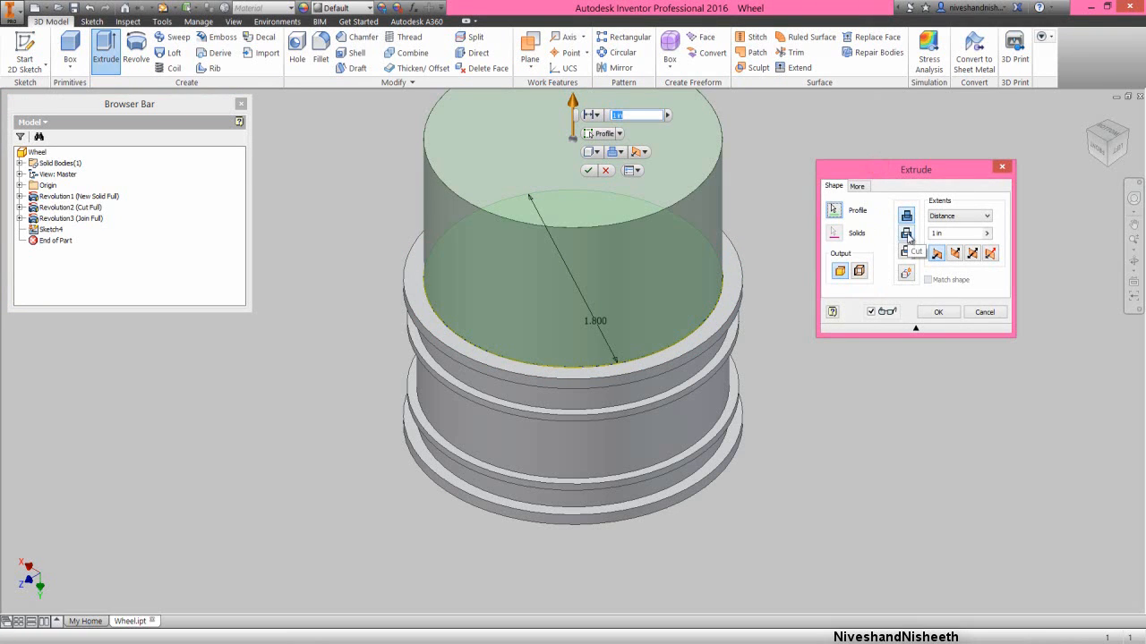
click(907, 234)
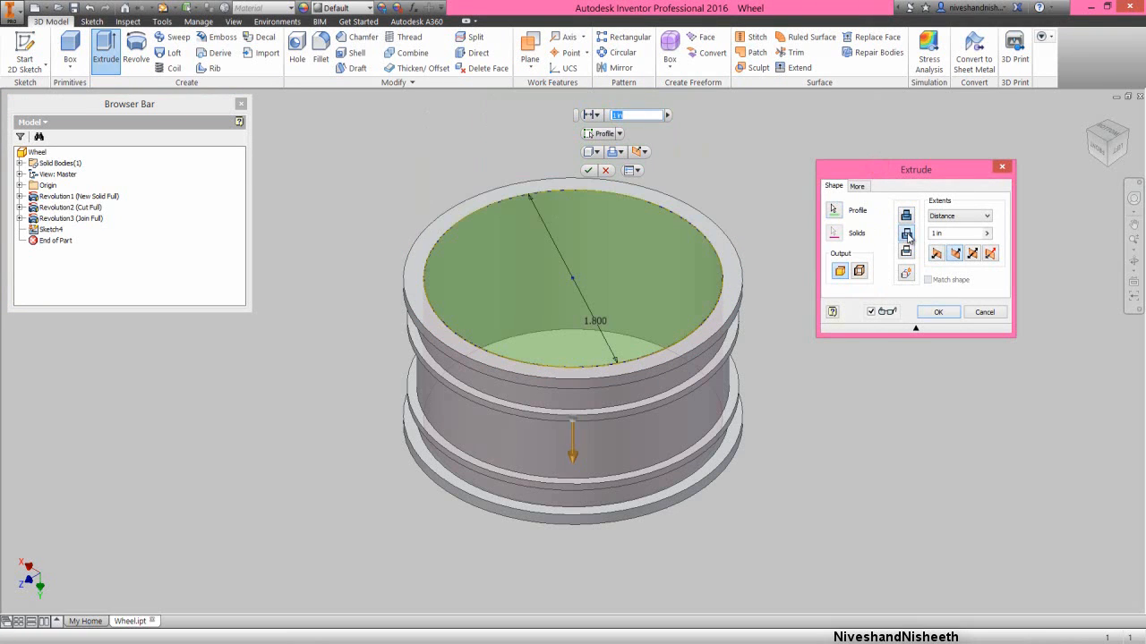
click(952, 233)
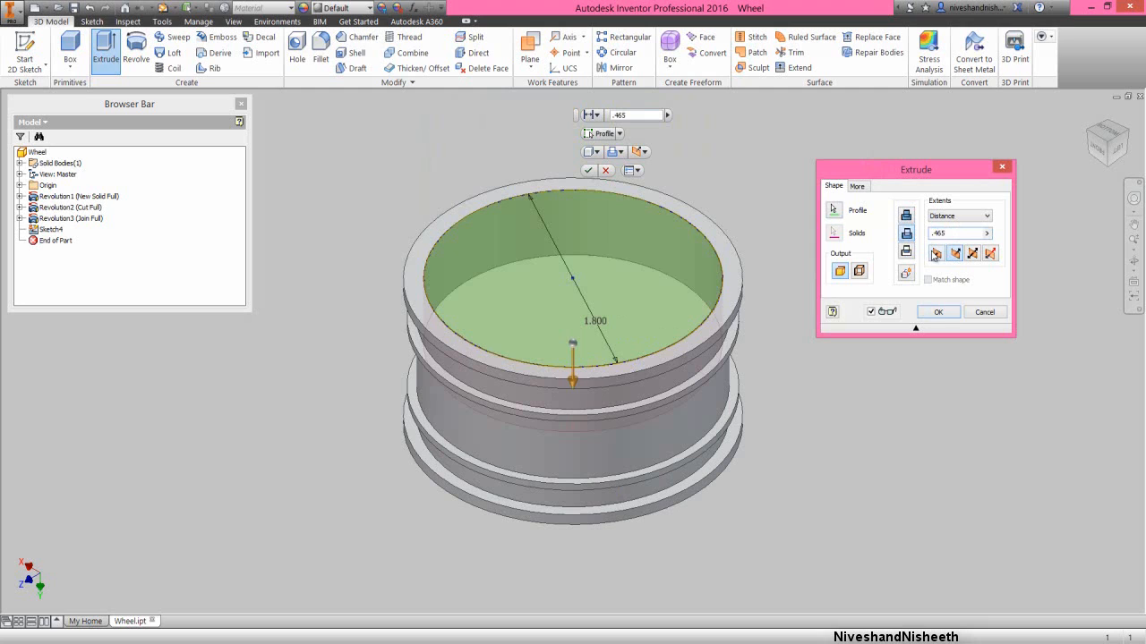
click(953, 312)
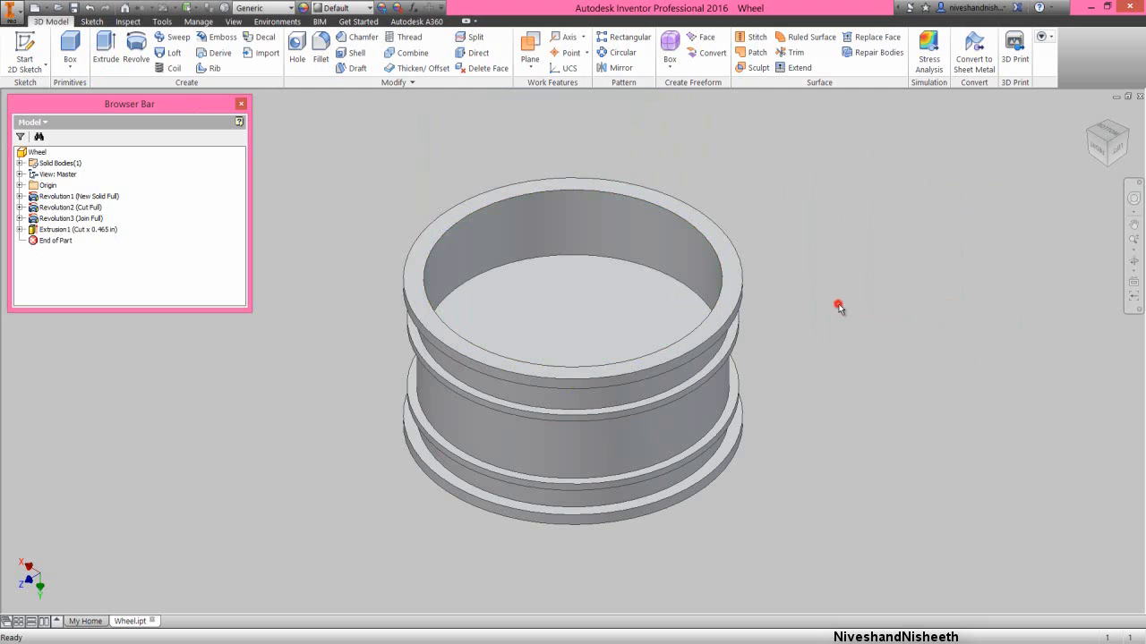
- Start a new 2D sketch on the wheel's flat end face opposite the circular recess
click(1130, 263)
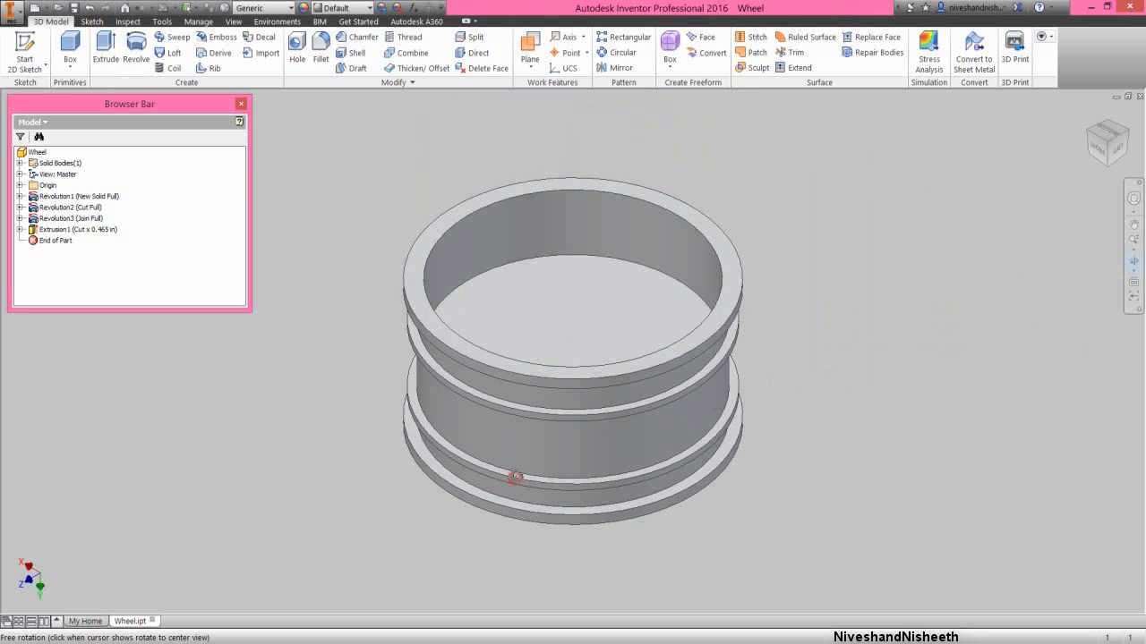
drag(514, 477, 492, 380)
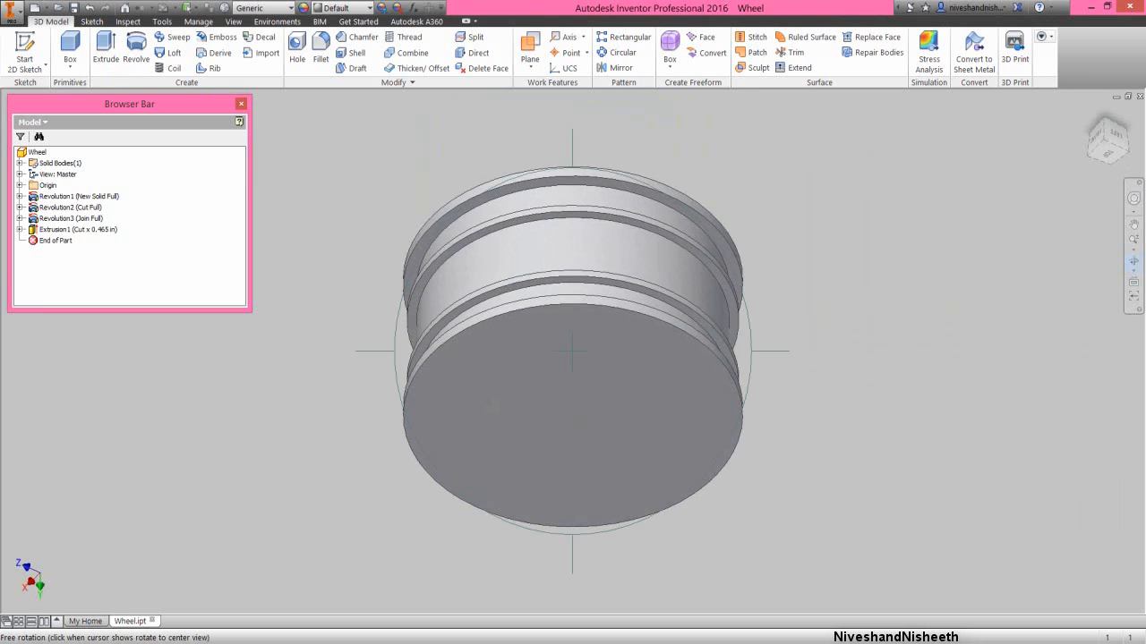
right_click(562, 381)
click(597, 377)
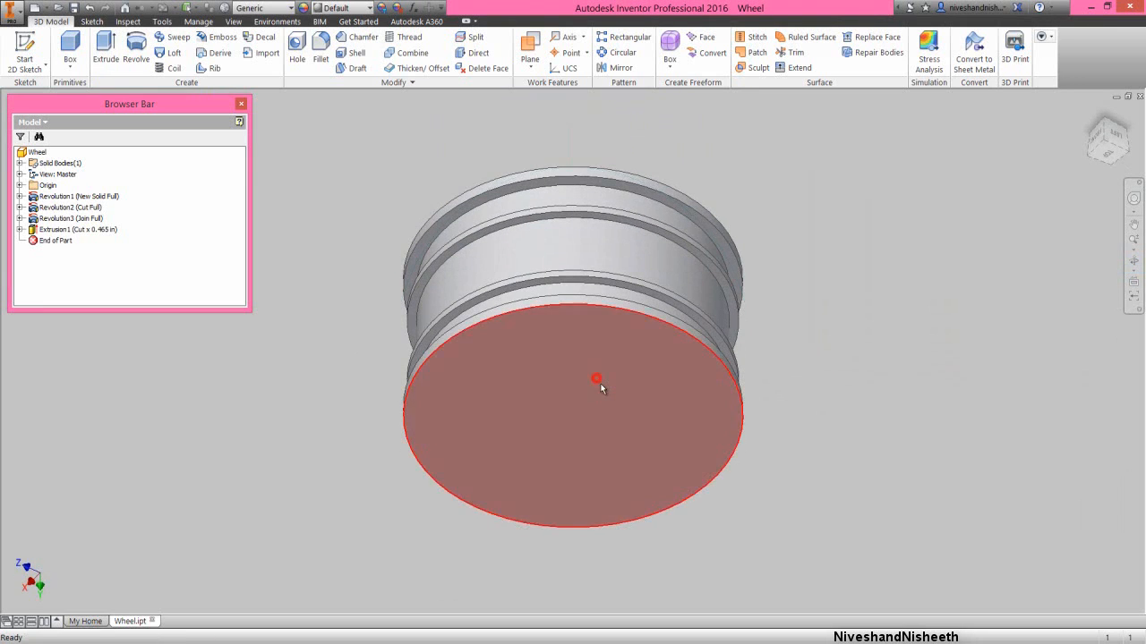
click(603, 386)
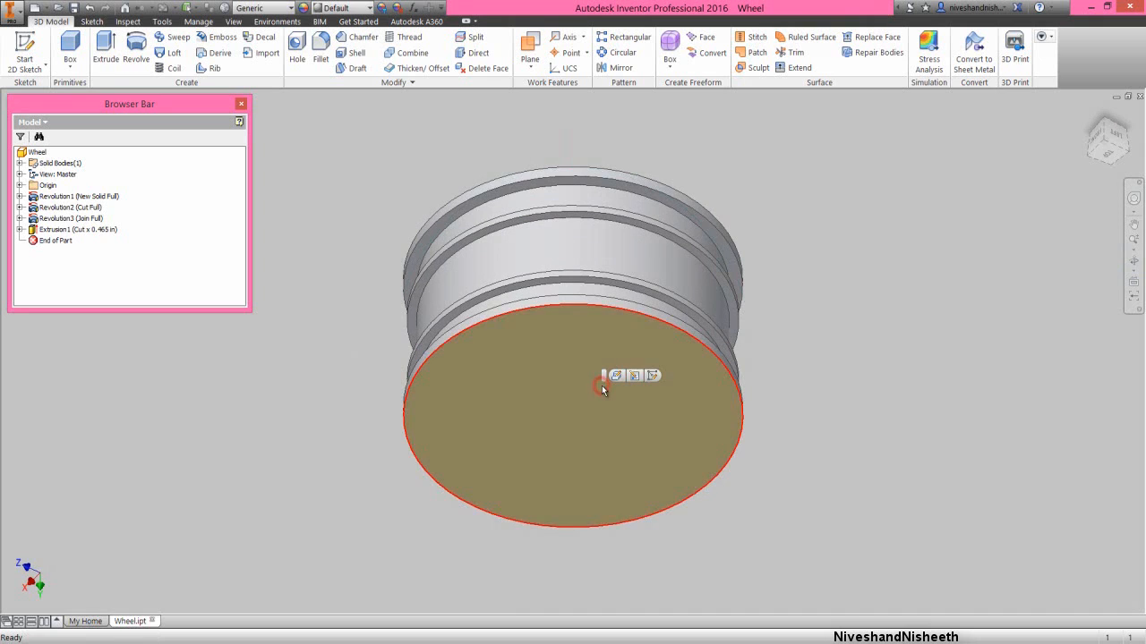
click(654, 376)
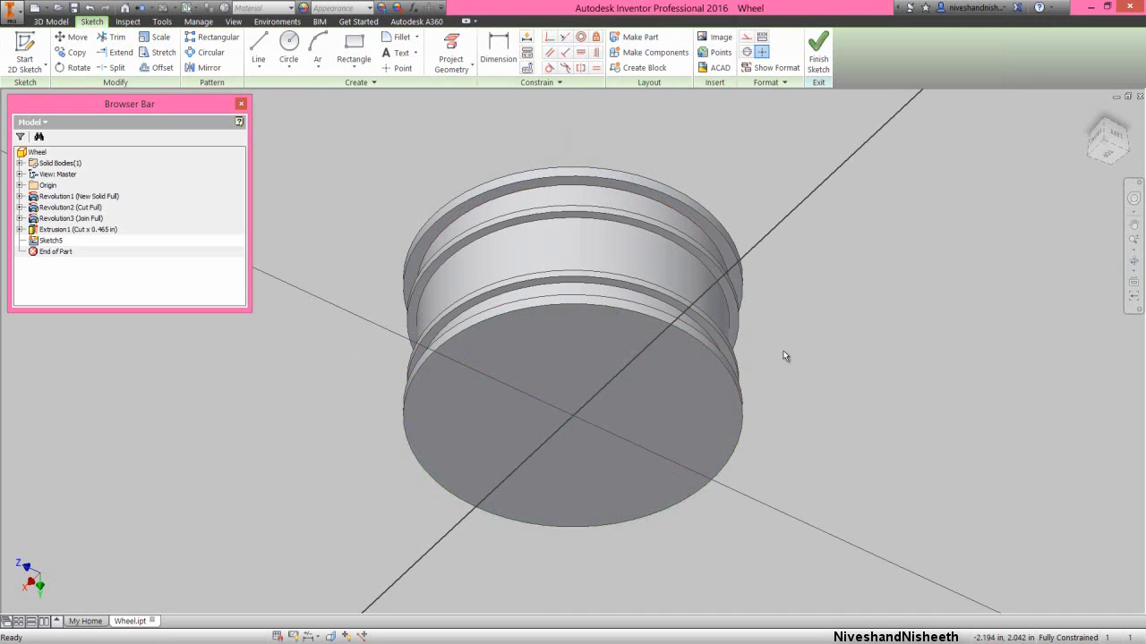
- Sketch a 0.66 in diameter circle centred on the origin of the flat end face
right_click(782, 354)
click(760, 335)
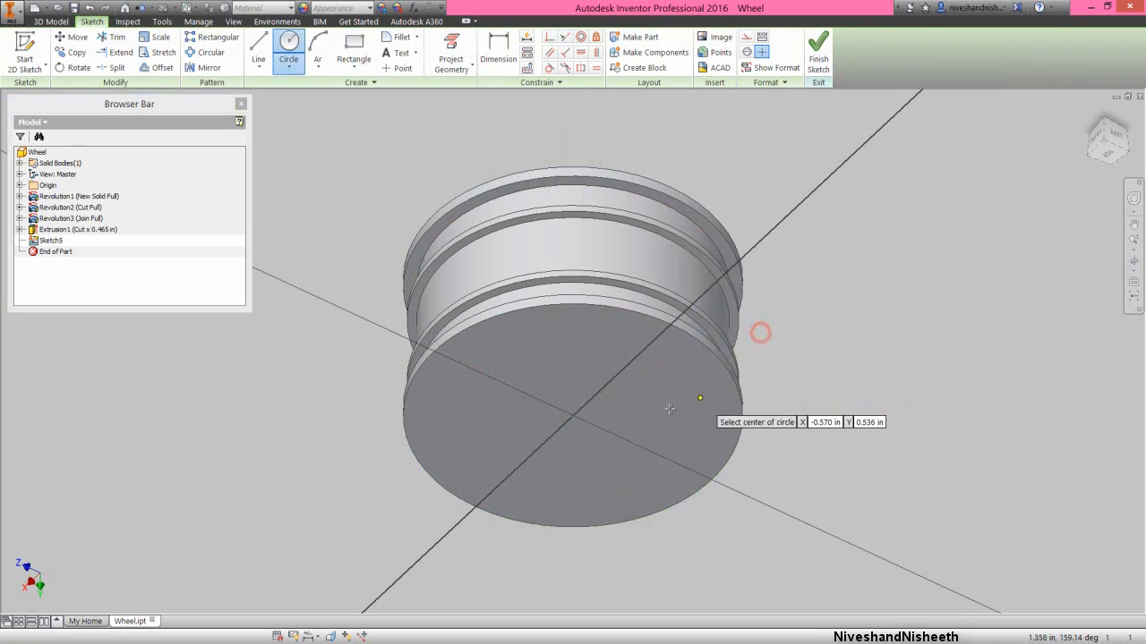
click(575, 418)
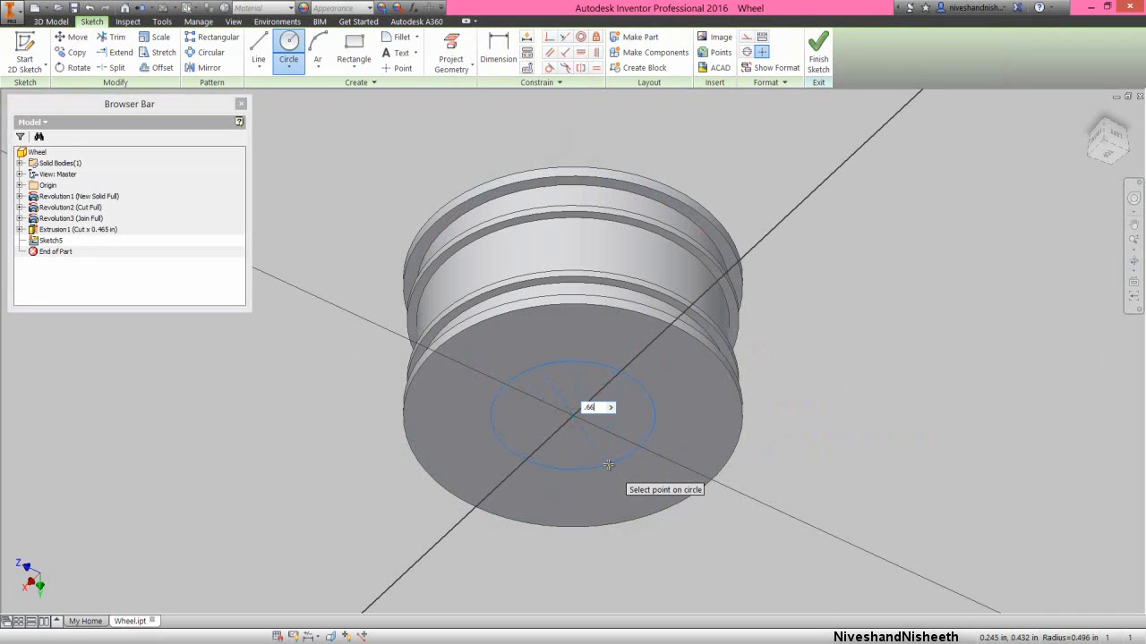
text(.66)
key(Return)
- Project the circular edge of the recess floor on the opposite side into the sketch and finish the sketch
right_click(646, 392)
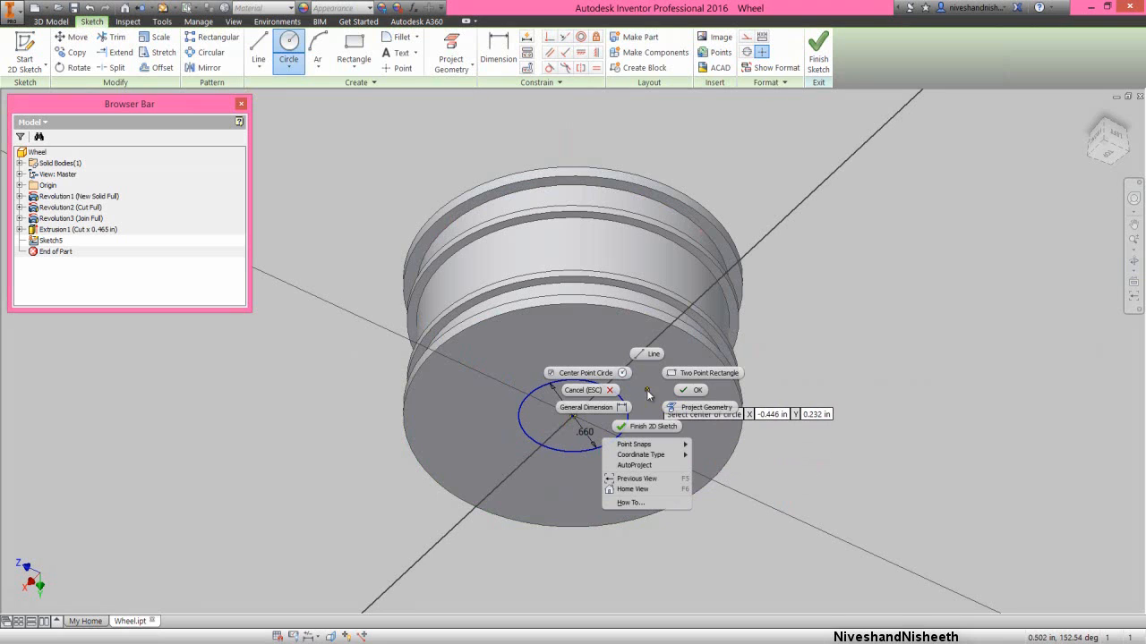
click(689, 408)
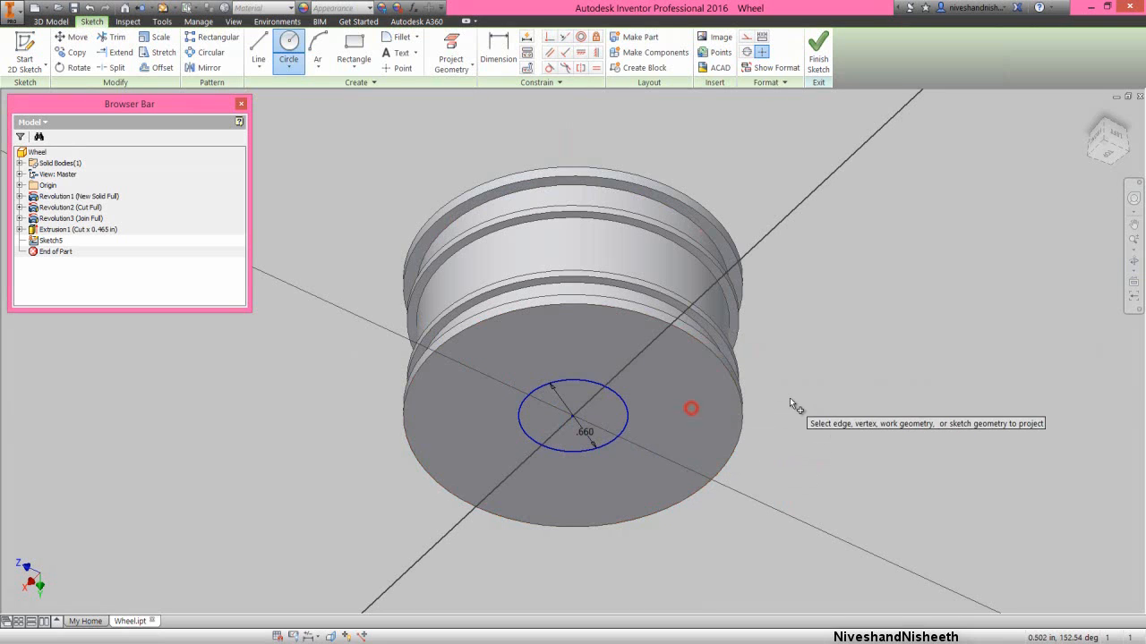
click(1134, 260)
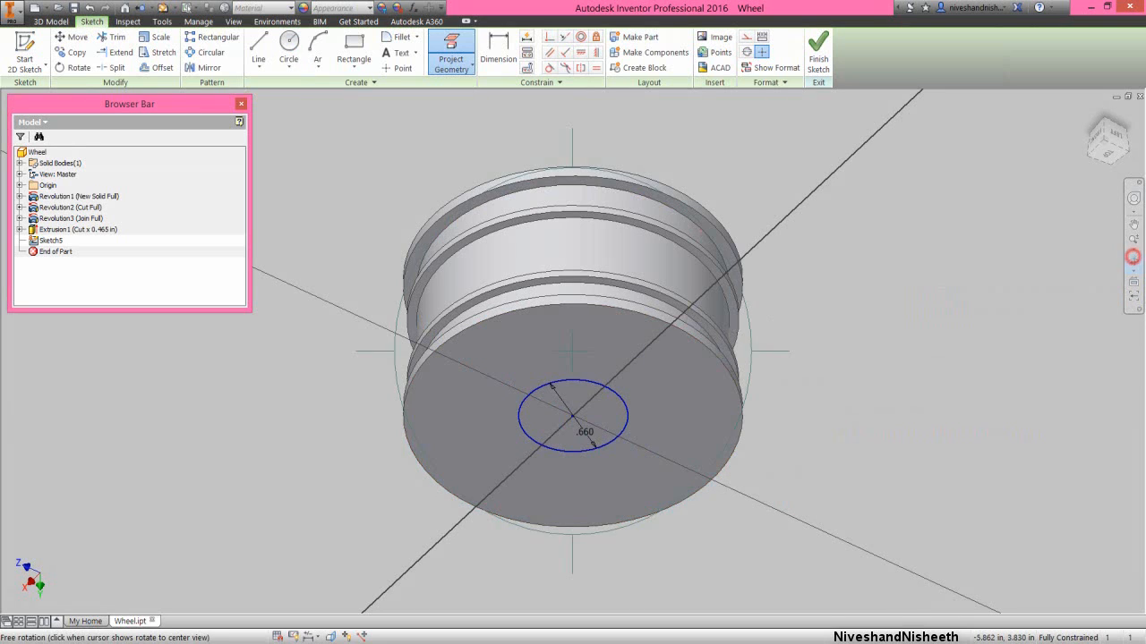
drag(558, 427, 590, 288)
right_click(590, 287)
click(622, 284)
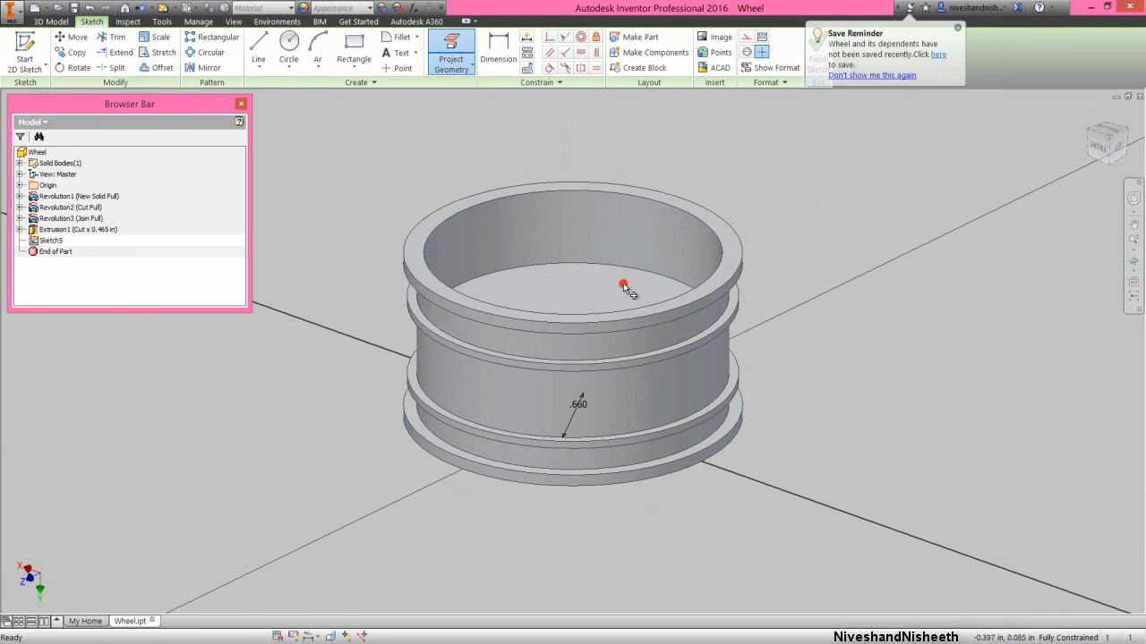
click(626, 268)
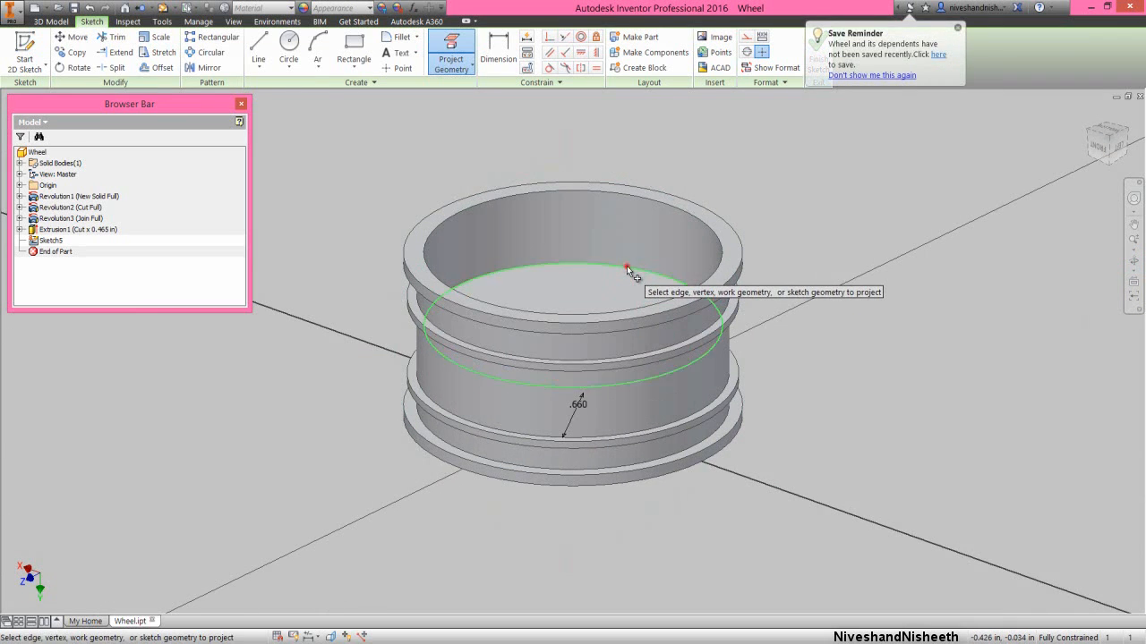
right_click(806, 219)
click(816, 273)
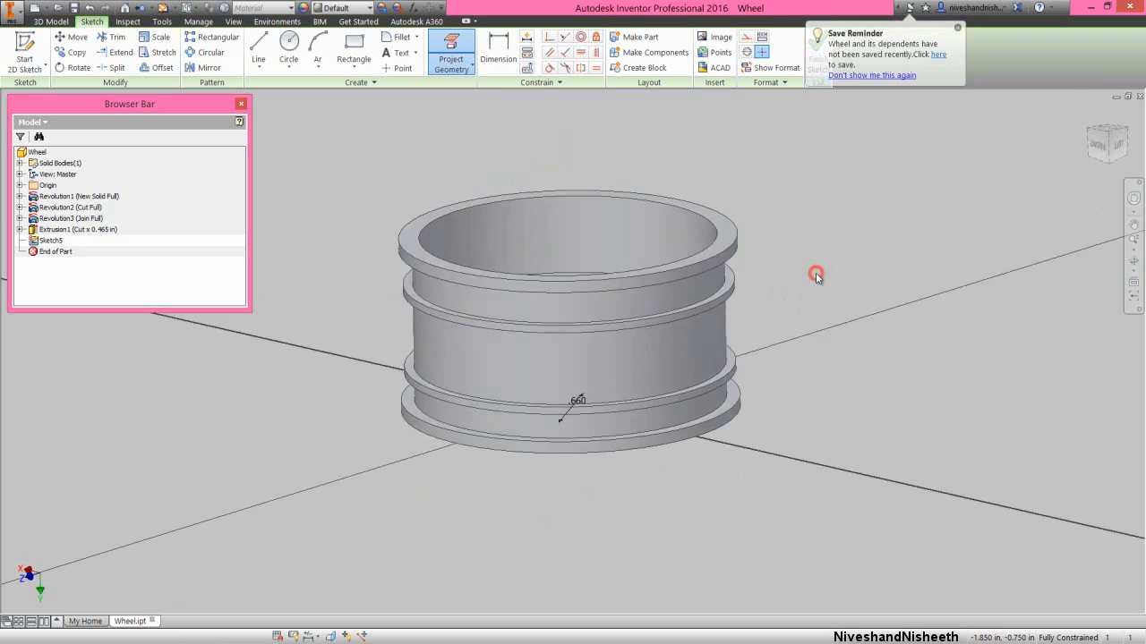
right_click(823, 281)
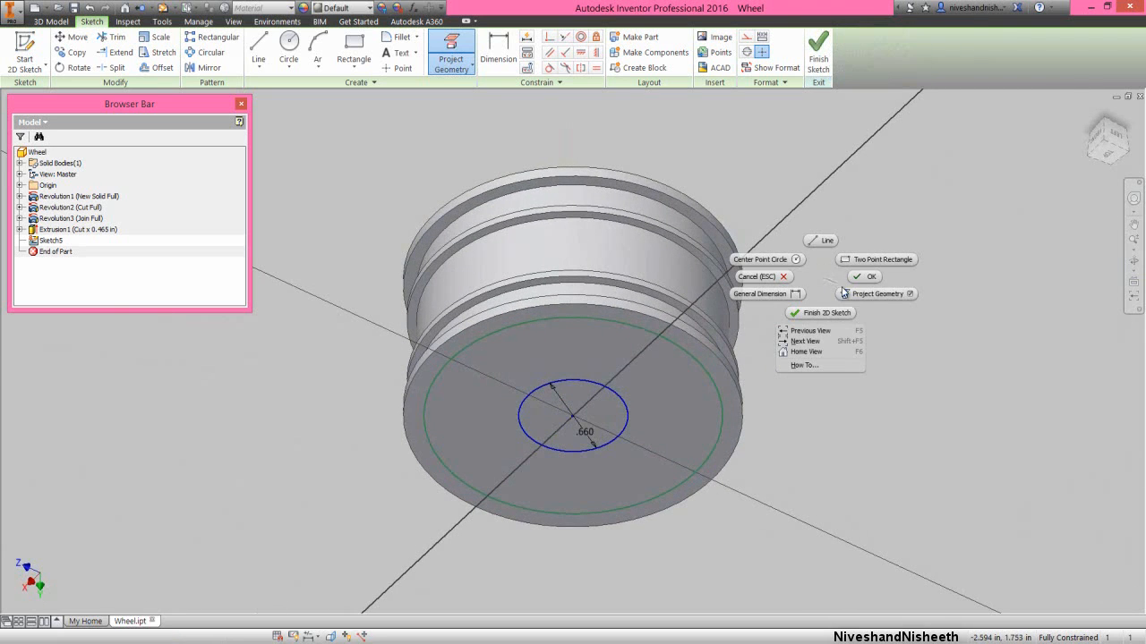
click(818, 312)
click(834, 367)
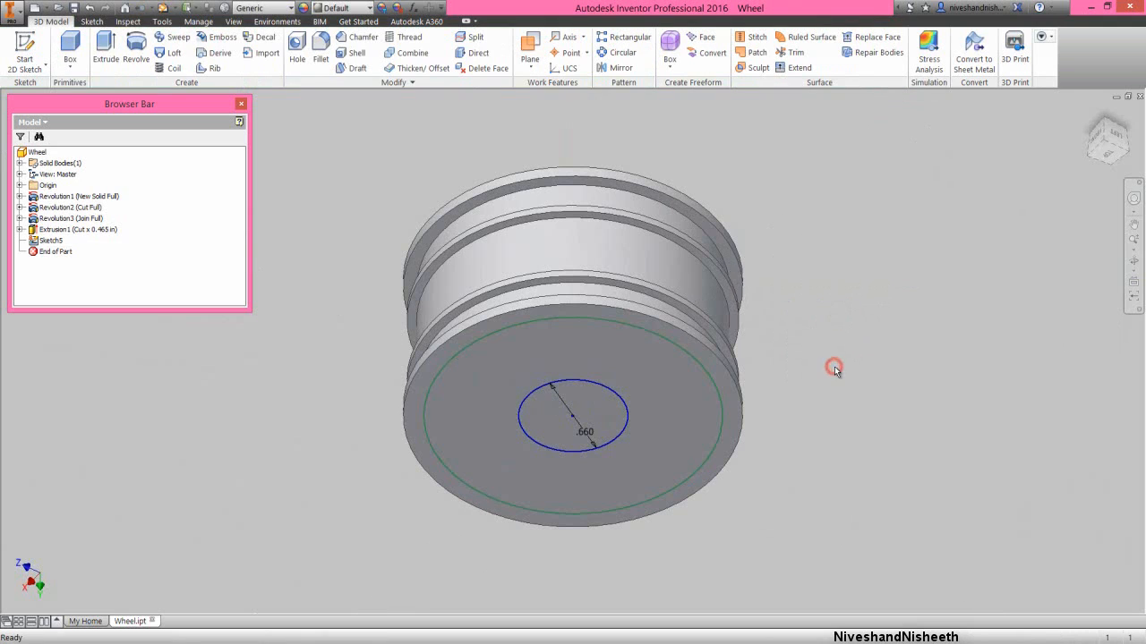
- Extrude the ring between the 0.66 in circle and the projected circle as a cut with All extents
click(896, 378)
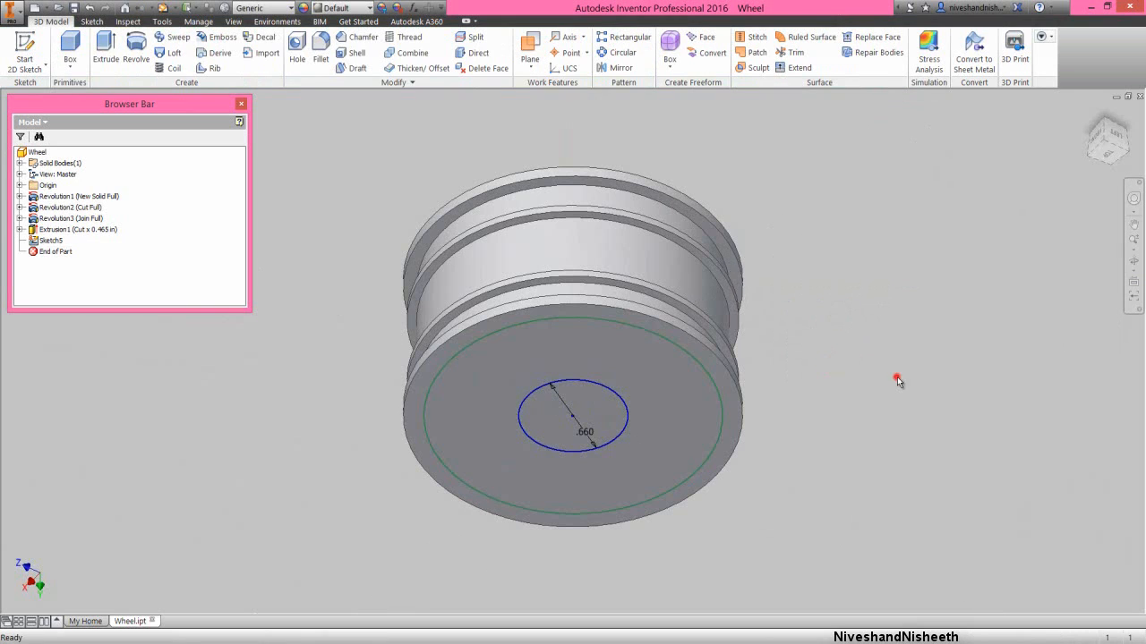
click(731, 381)
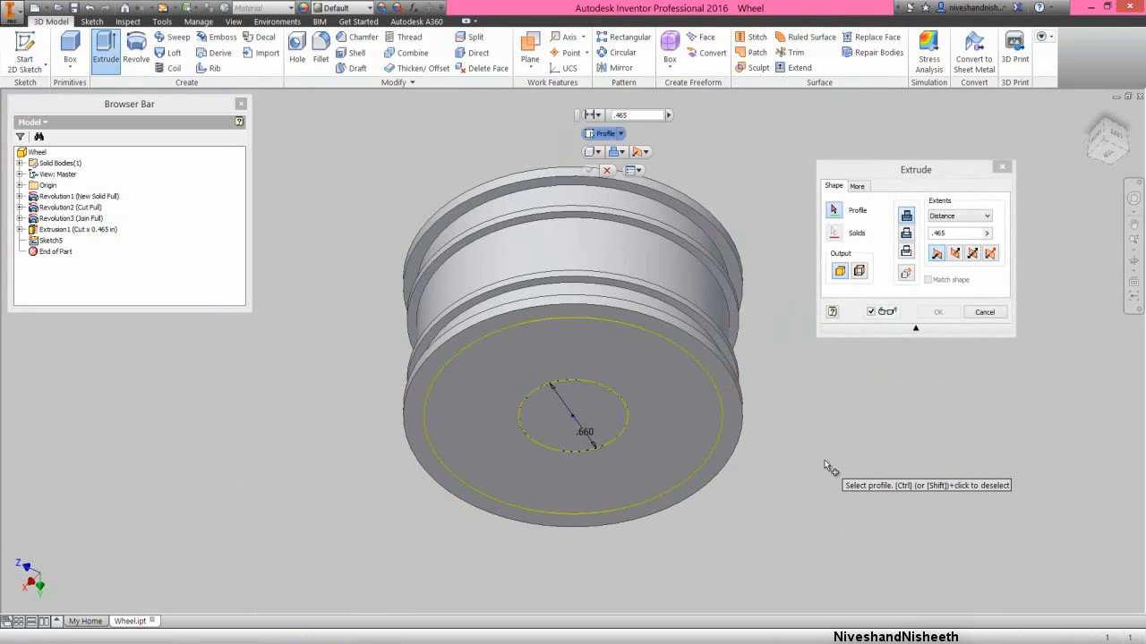
click(678, 434)
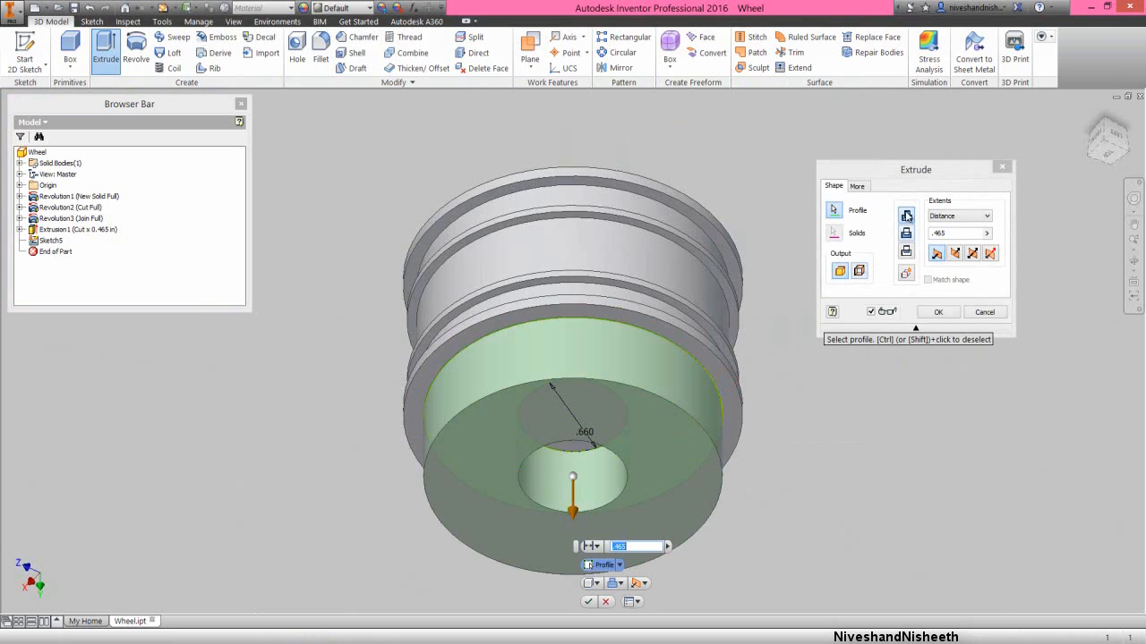
click(911, 173)
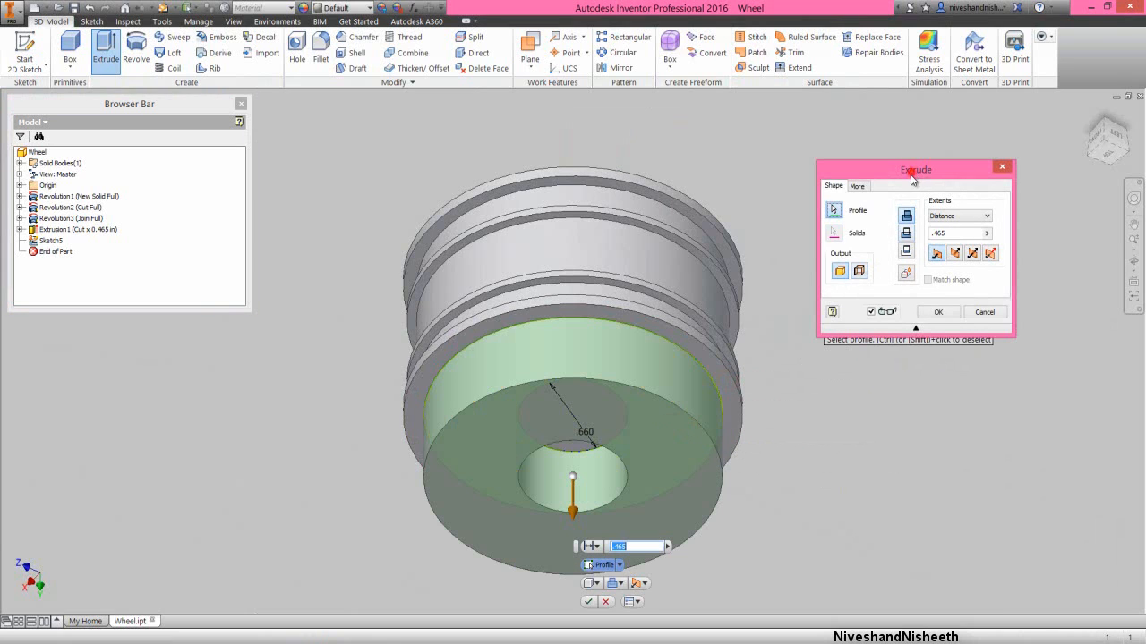
click(907, 234)
click(958, 216)
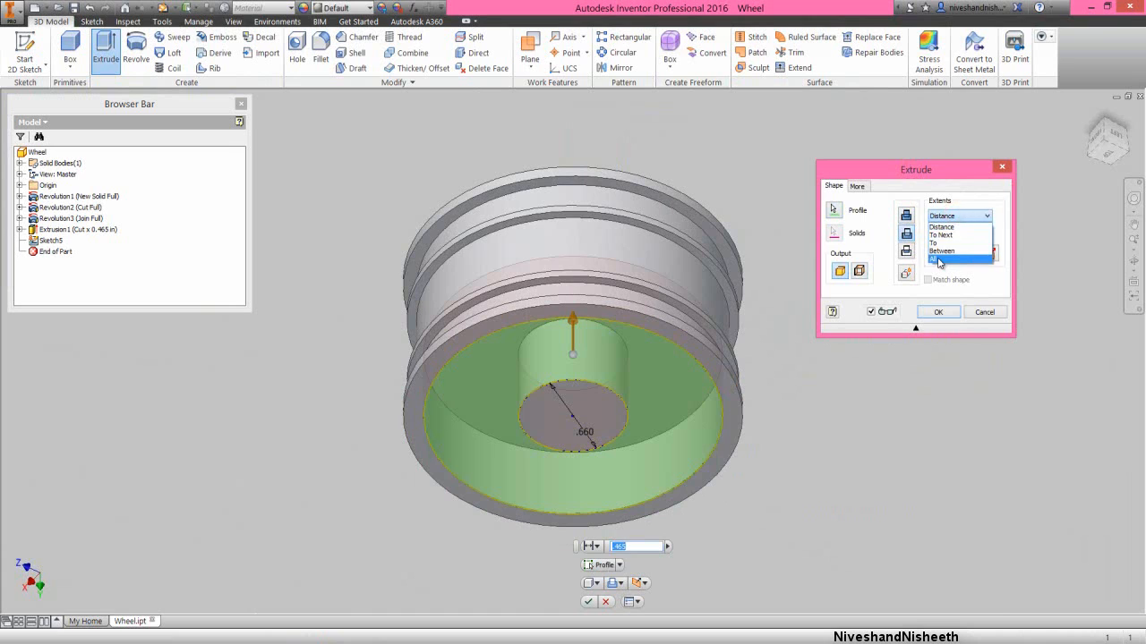
click(939, 259)
click(936, 312)
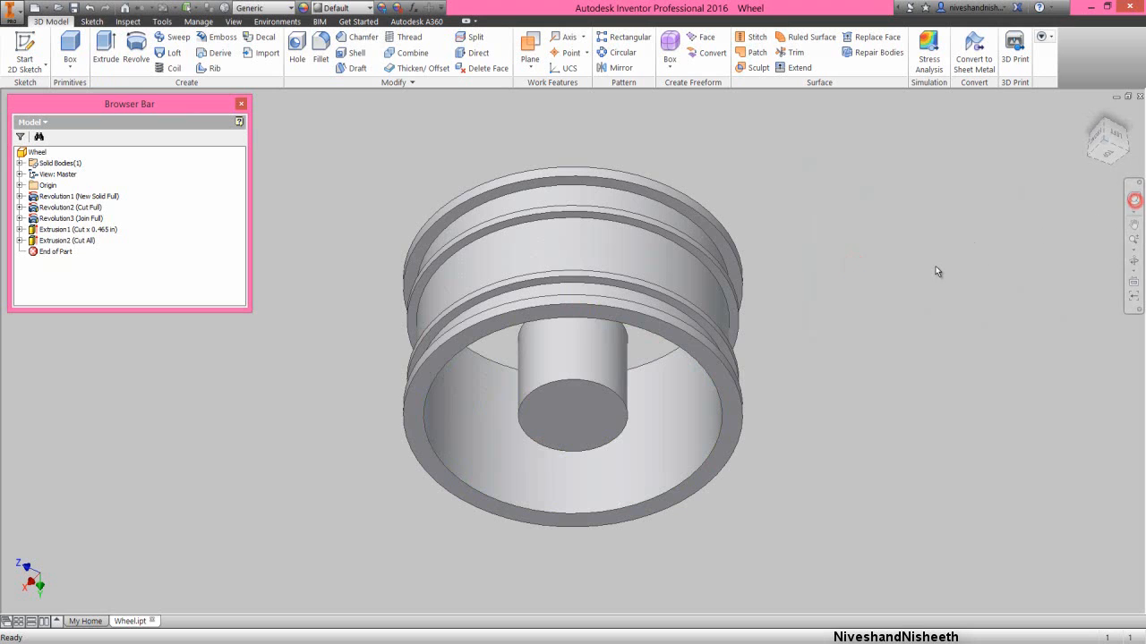
- Start a new 2D sketch on the end face of the wheel's central cylindrical hub
click(1134, 197)
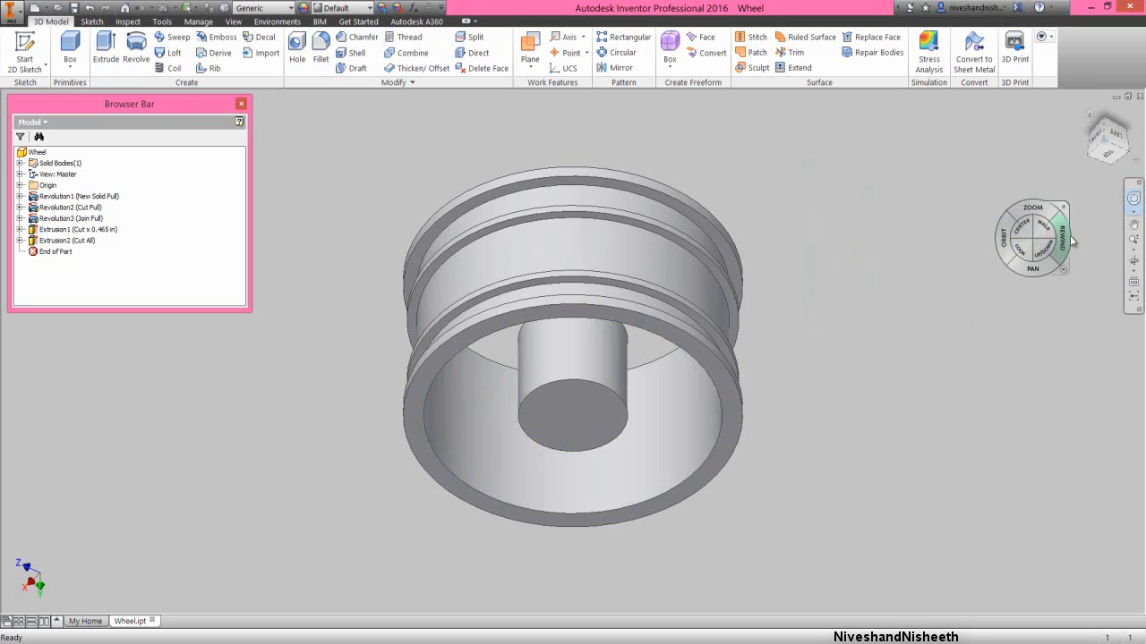
drag(1068, 242, 978, 247)
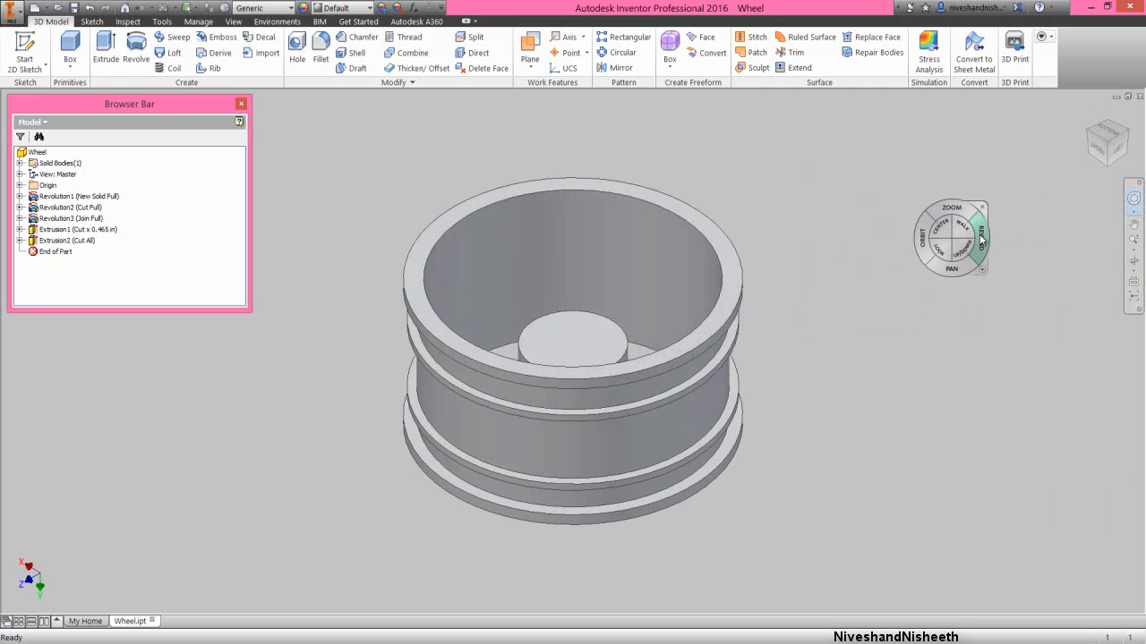
click(982, 209)
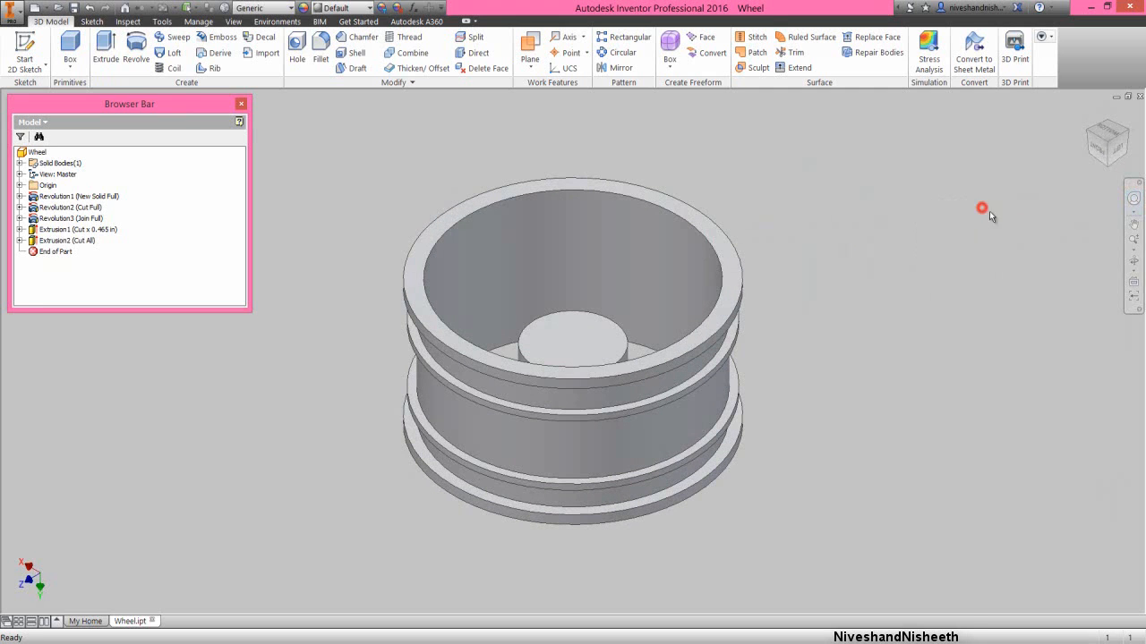
click(1133, 254)
click(1021, 274)
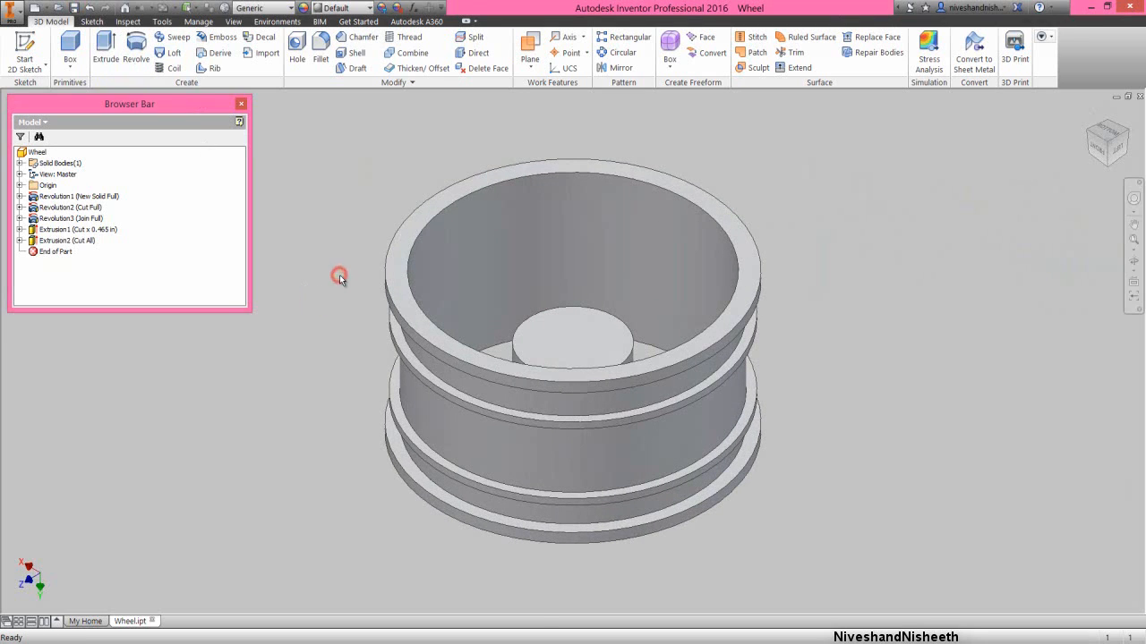
click(1133, 262)
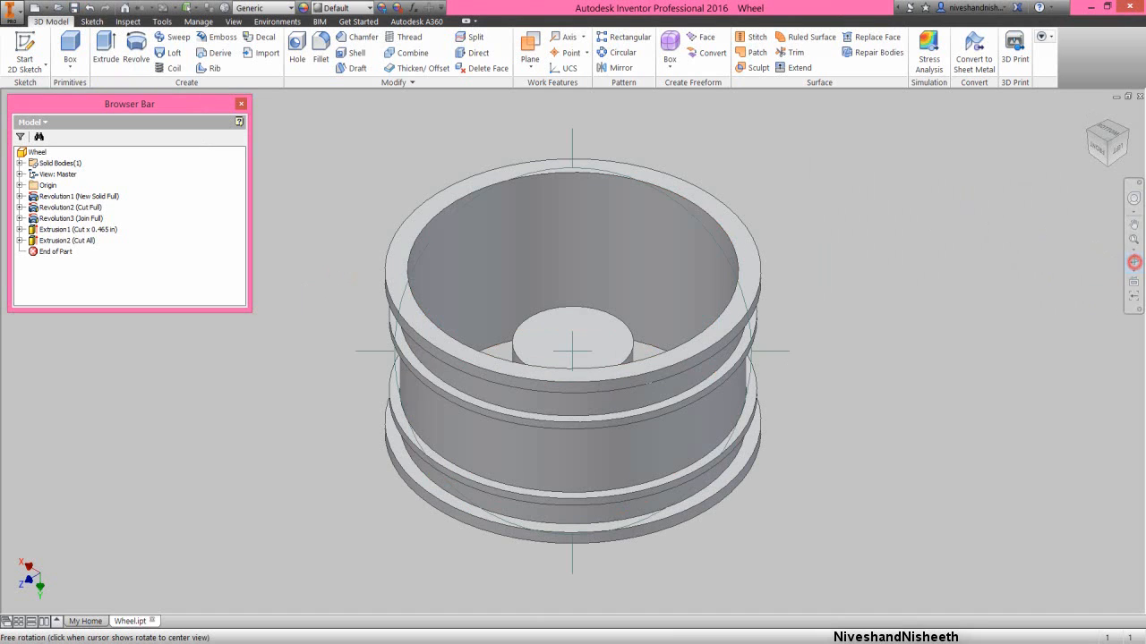
drag(528, 414, 508, 365)
right_click(545, 365)
click(545, 365)
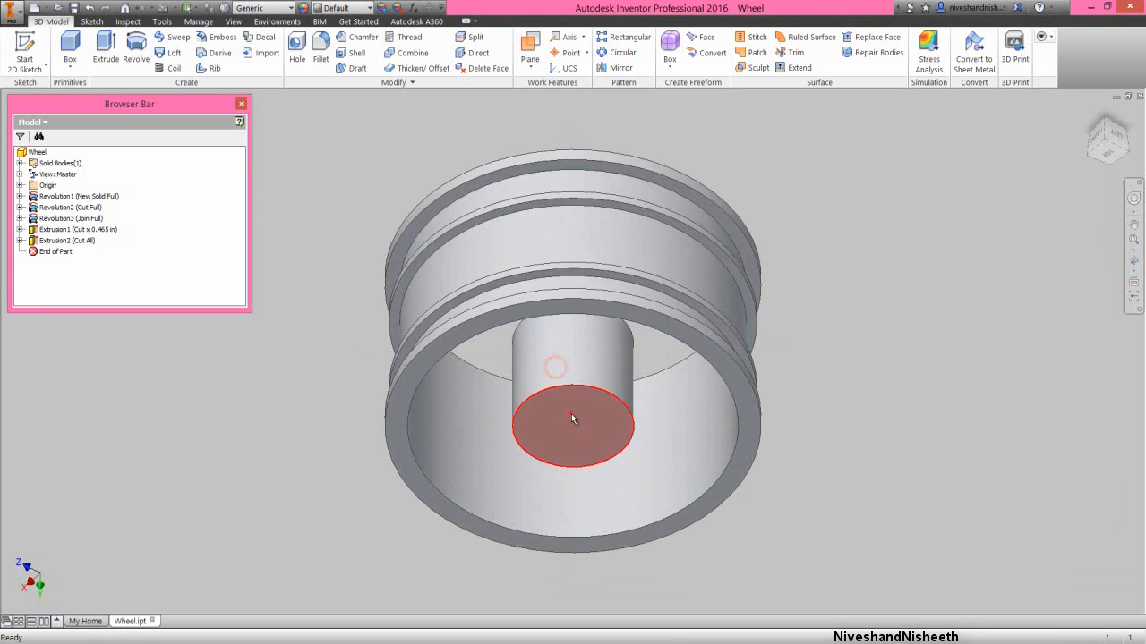
click(573, 416)
click(624, 403)
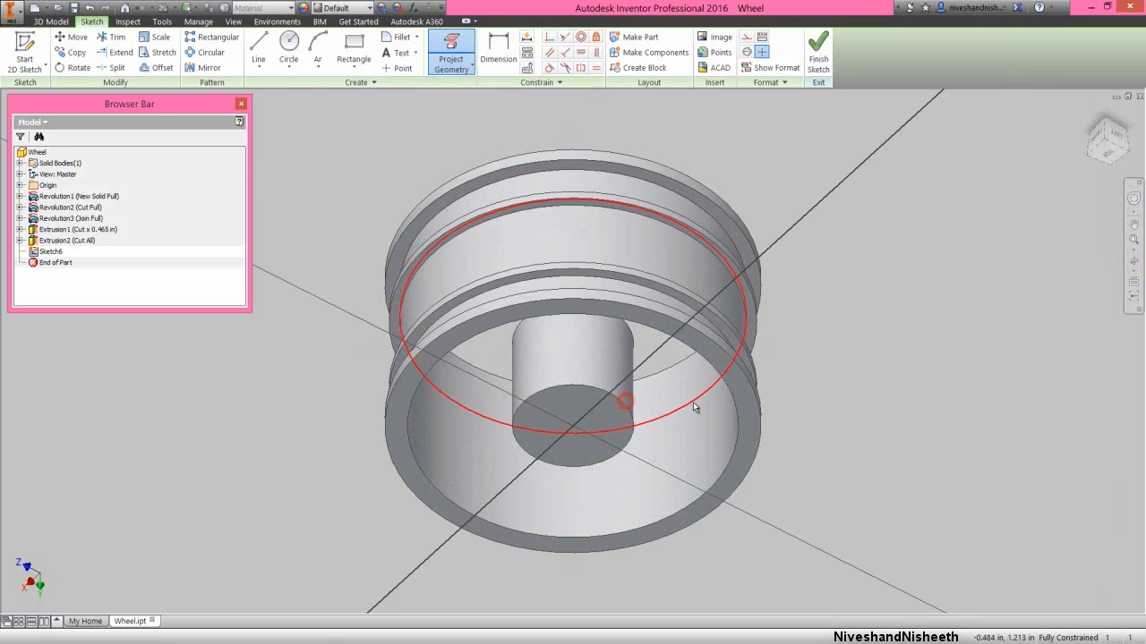
- Project the circular edge of the central hub's end face into the sketch
right_click(839, 410)
click(873, 429)
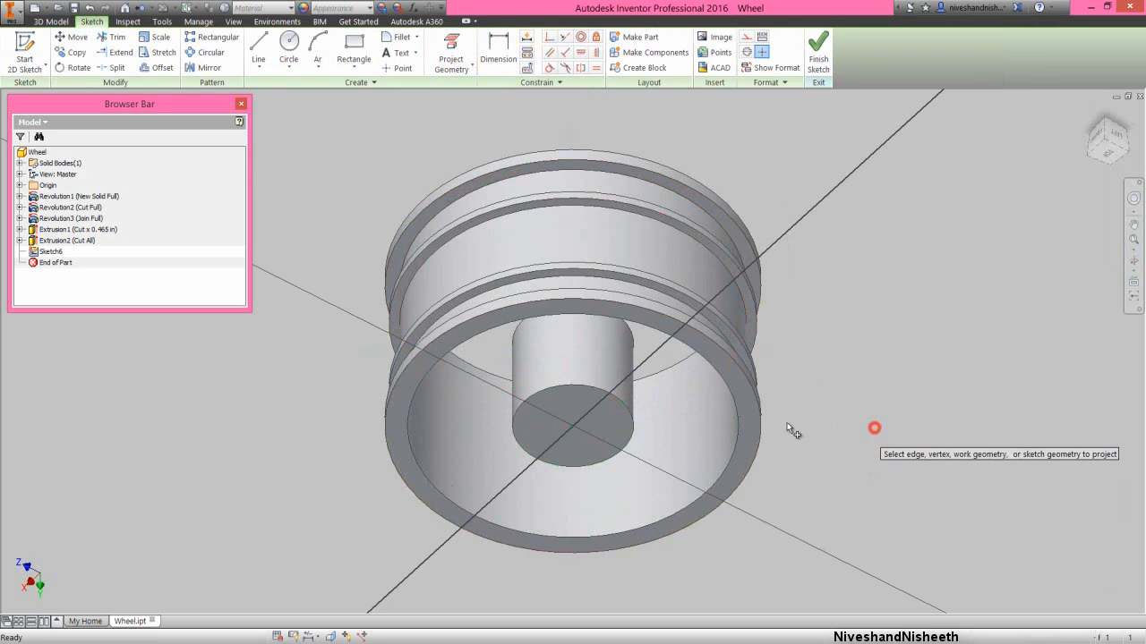
click(629, 409)
right_click(834, 346)
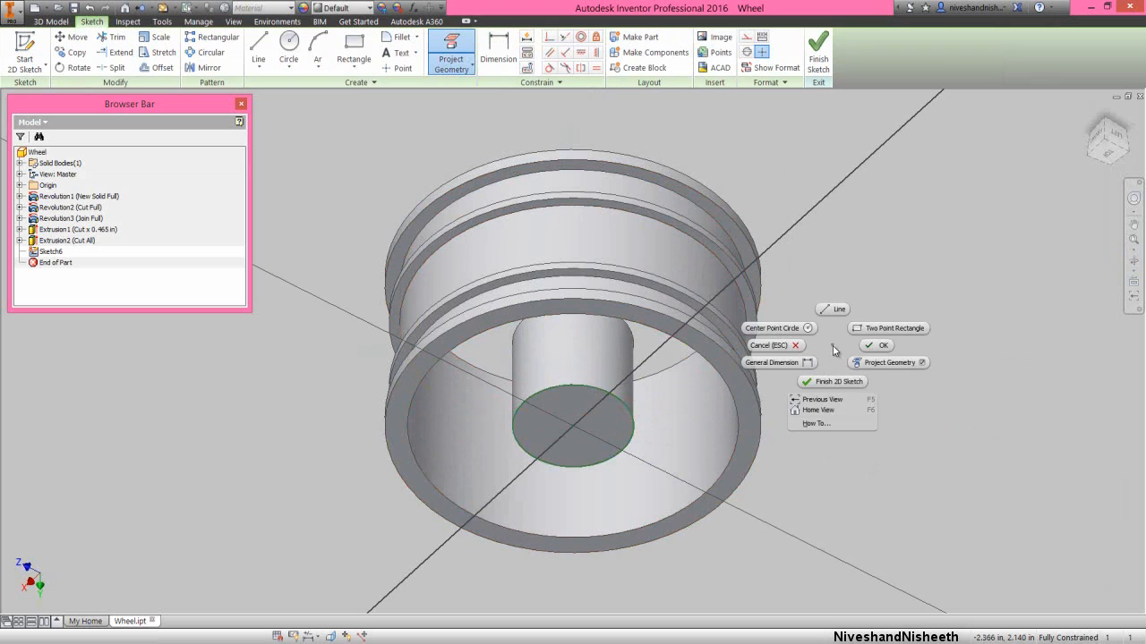
click(869, 343)
- Extrude the hub's circular profile as a cut 0.265 in deep into the hub
right_click(841, 358)
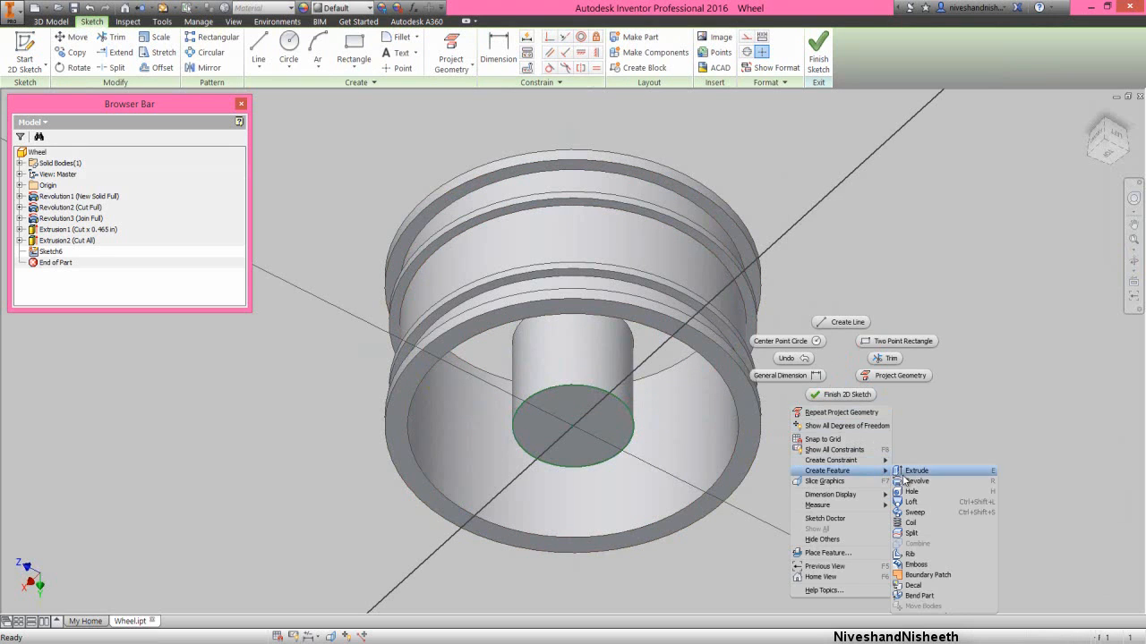
click(904, 473)
click(877, 172)
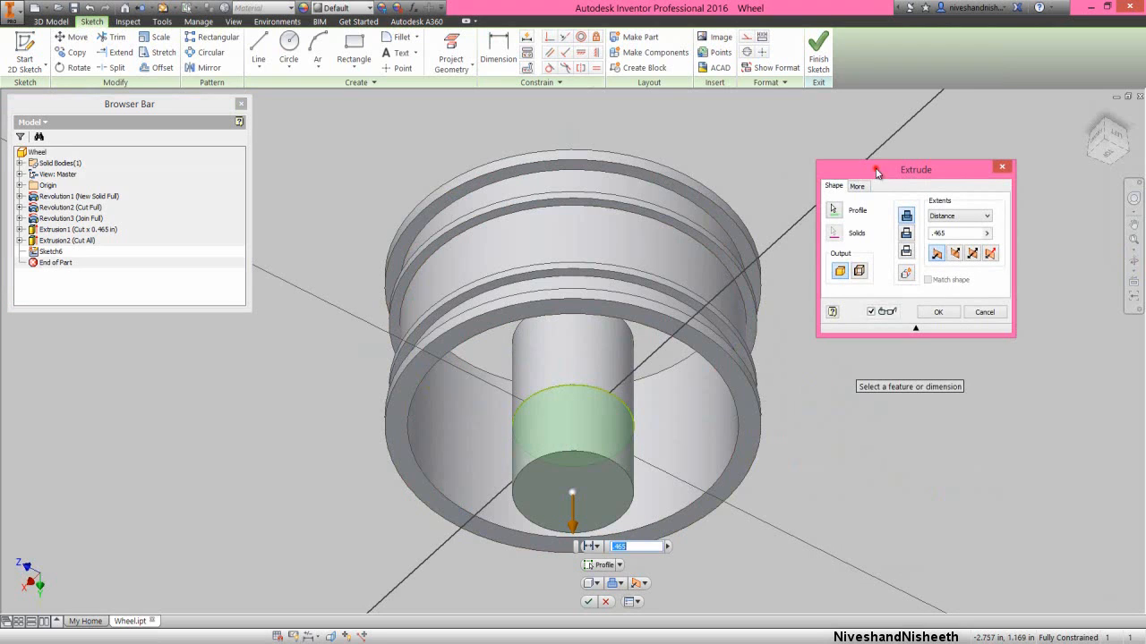
click(905, 234)
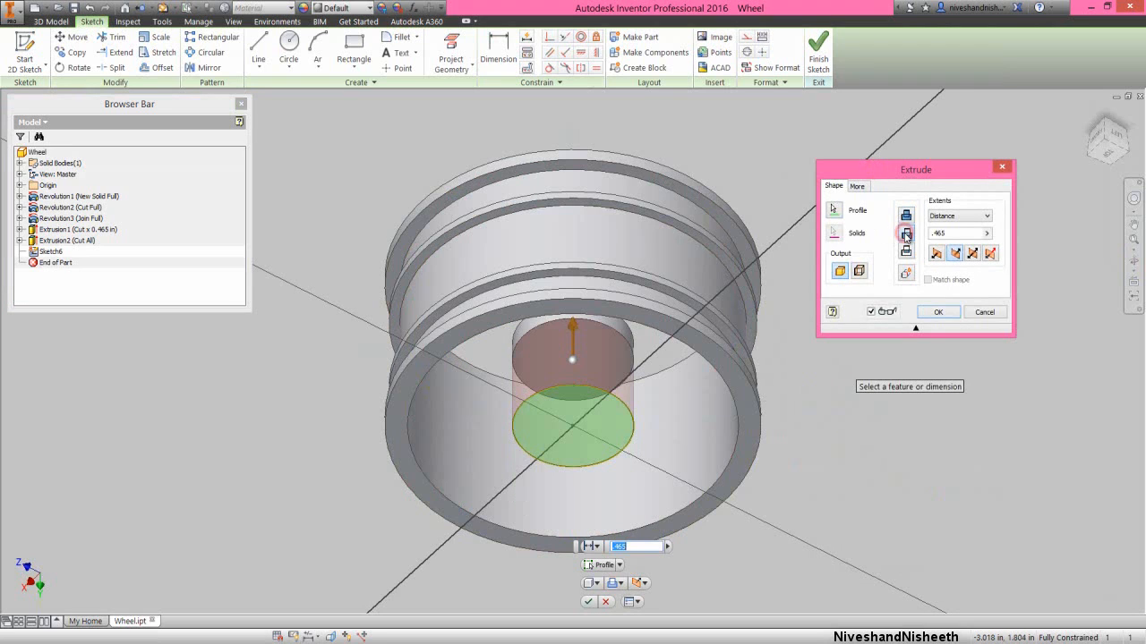
click(949, 234)
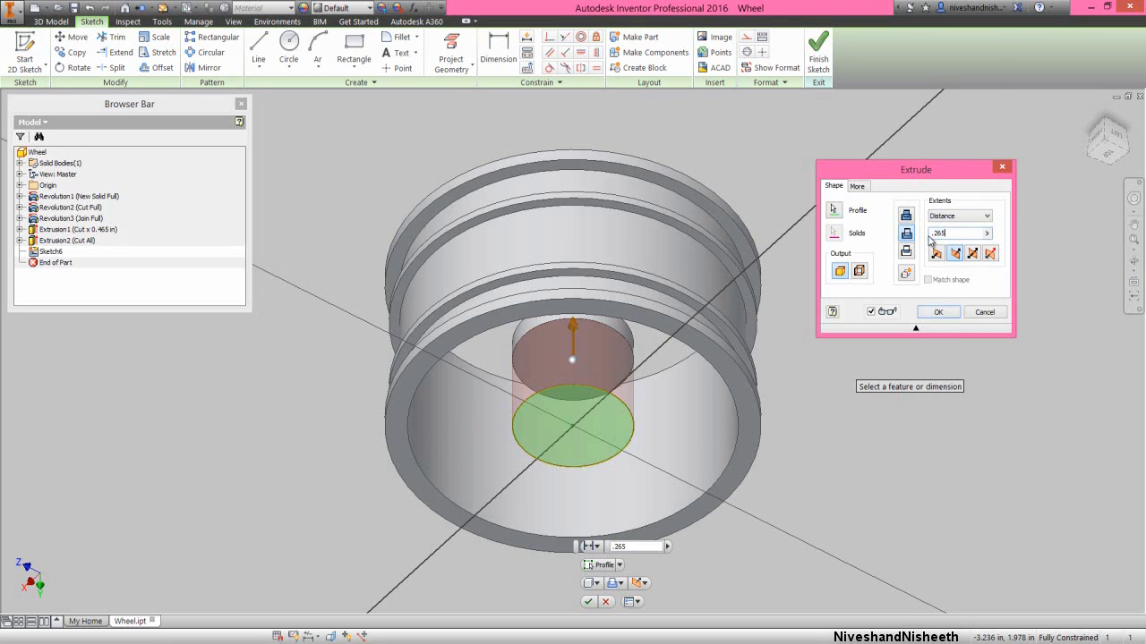
click(949, 310)
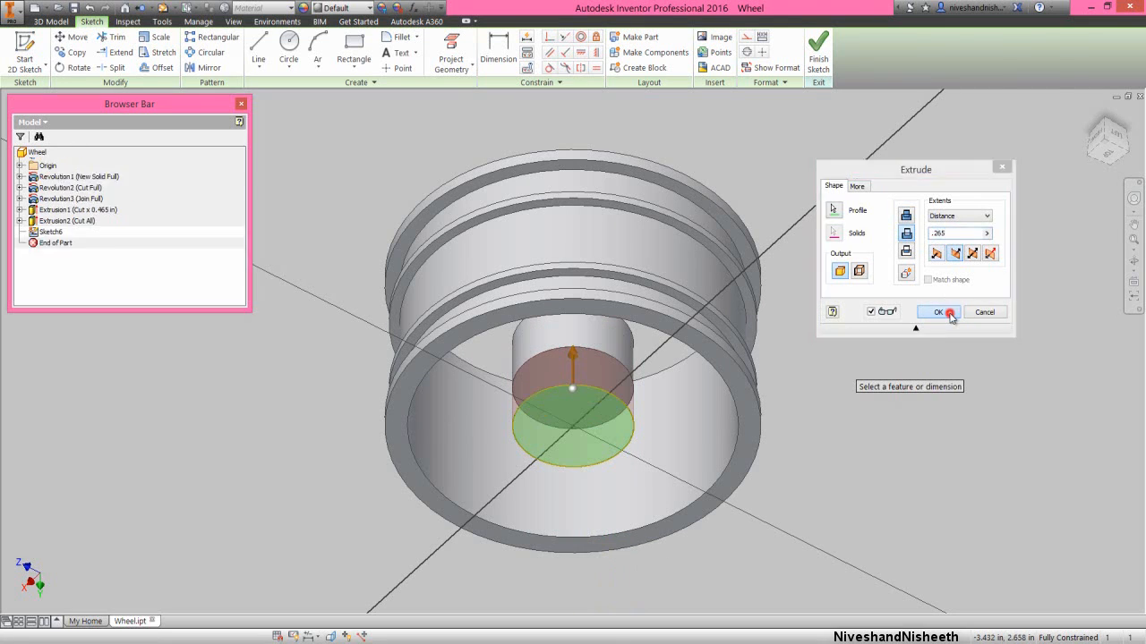
- Fillet the inner circular edge of the rim's end face on the shortened hub's side with a 0.1 in radius
right_click(861, 217)
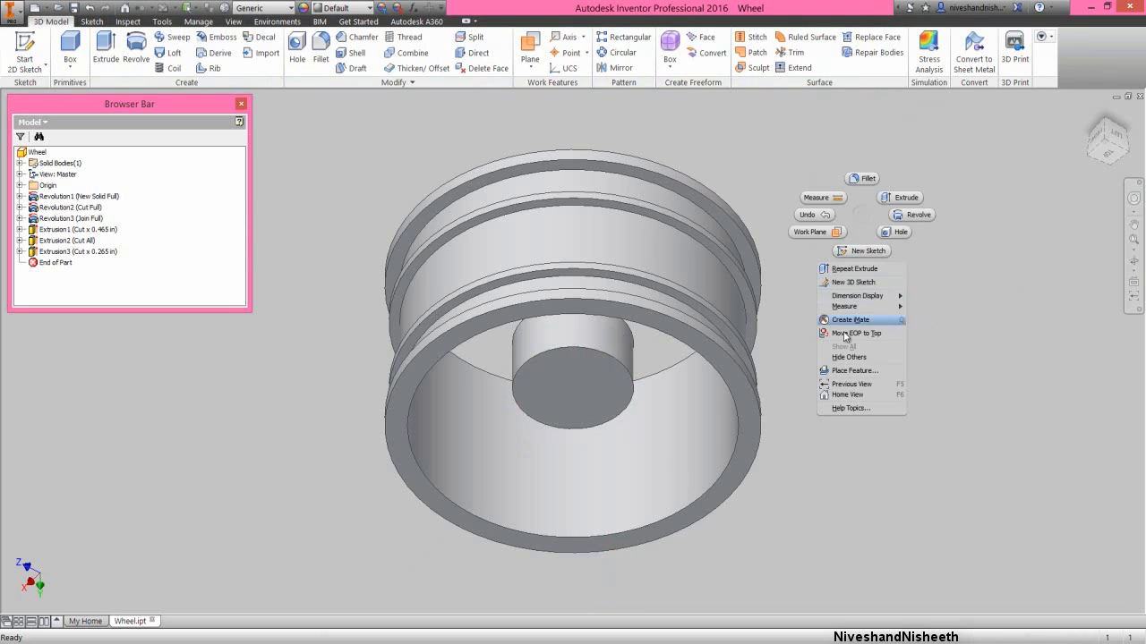
click(853, 384)
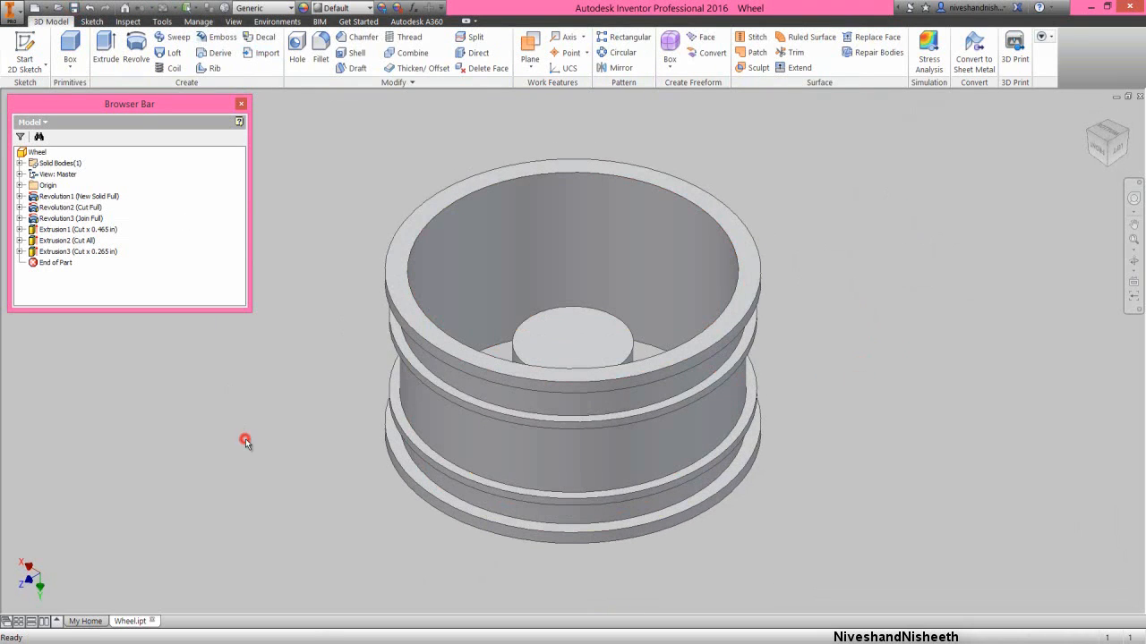
click(296, 416)
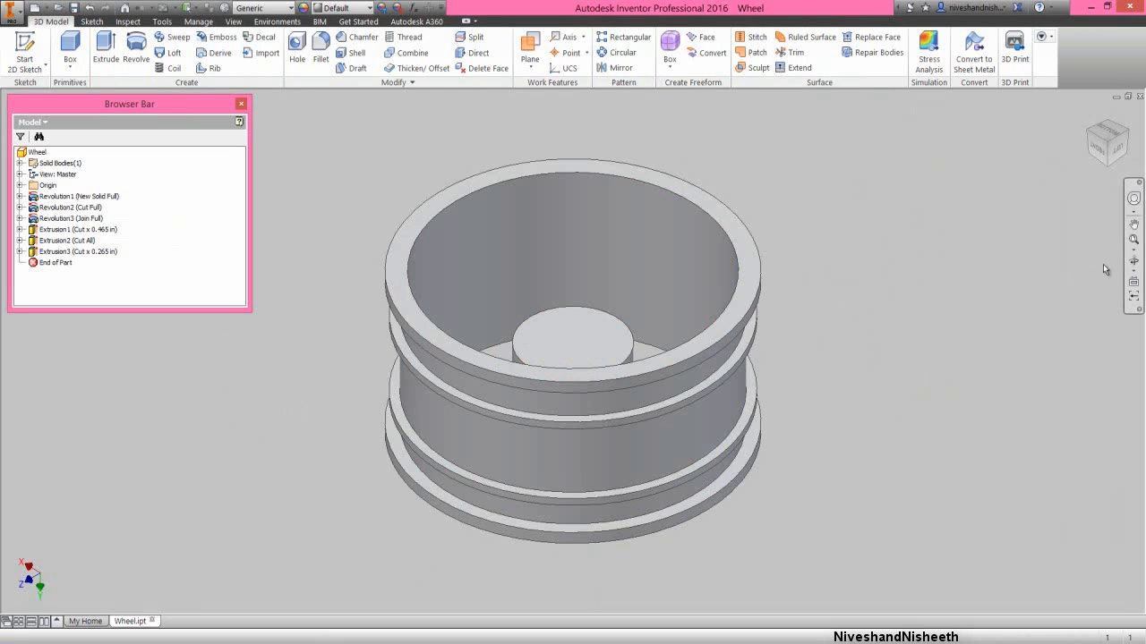
click(1133, 260)
drag(545, 453, 535, 385)
right_click(523, 452)
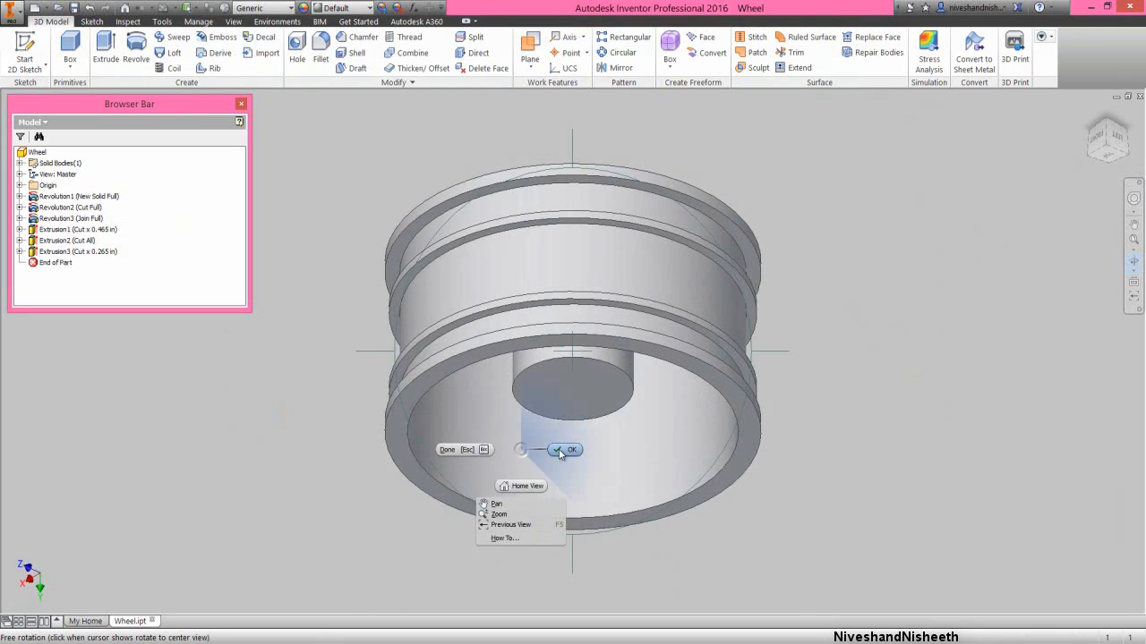
click(559, 450)
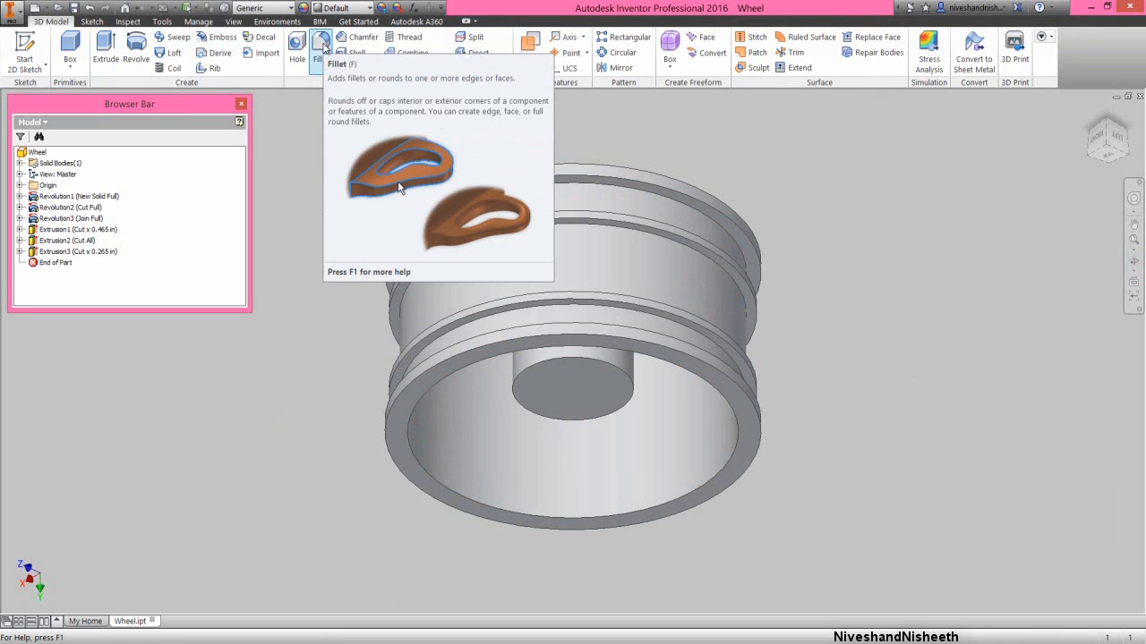
click(321, 48)
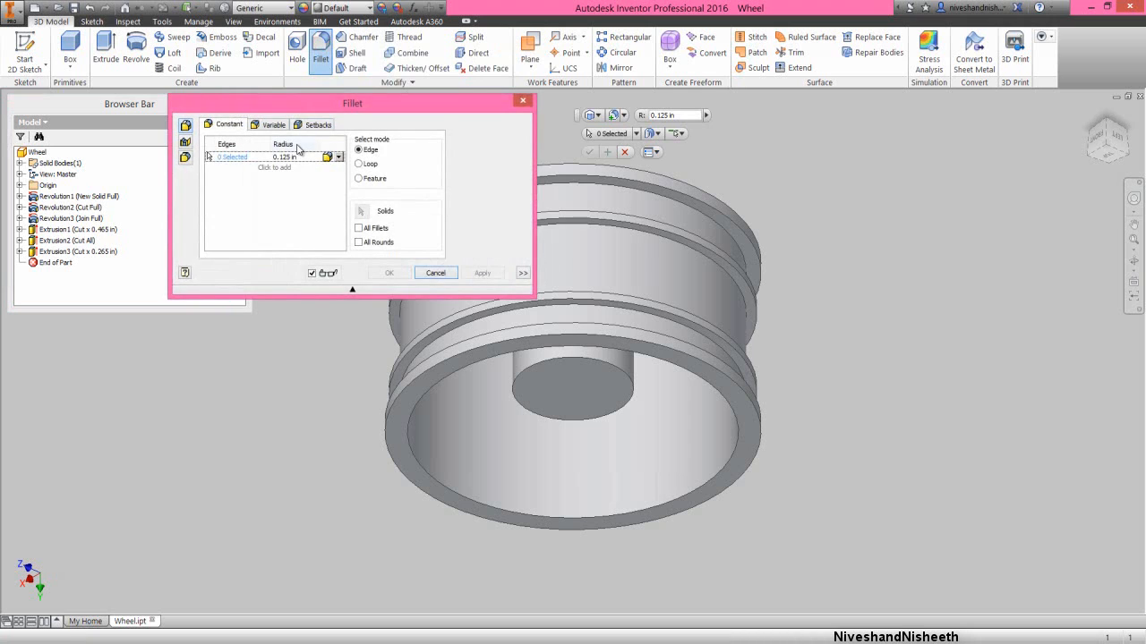
click(410, 453)
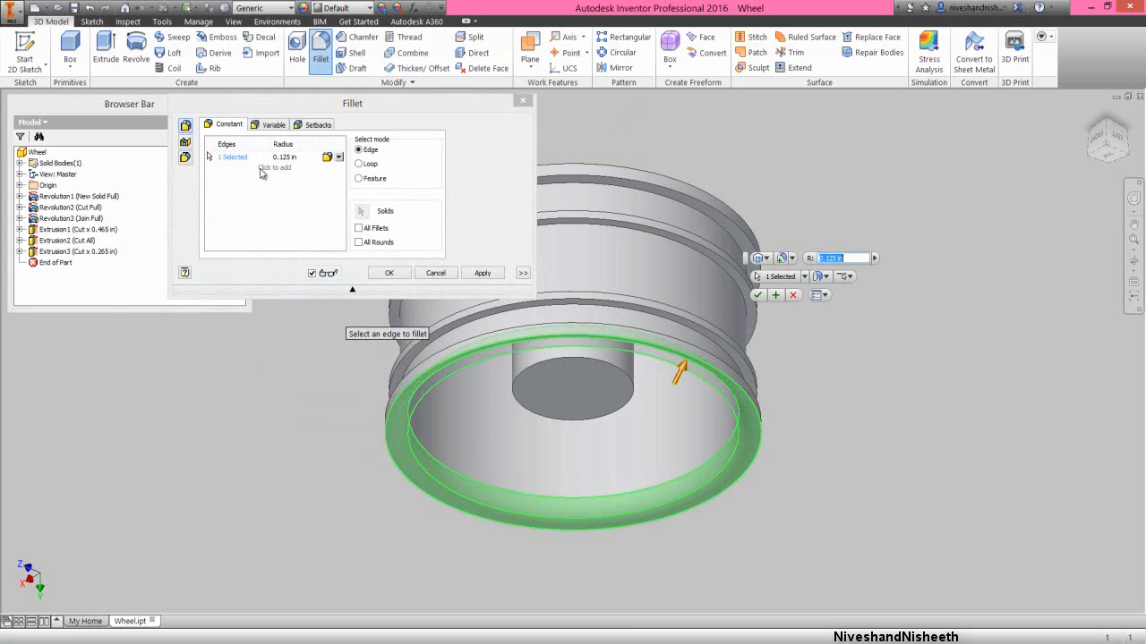
click(288, 158)
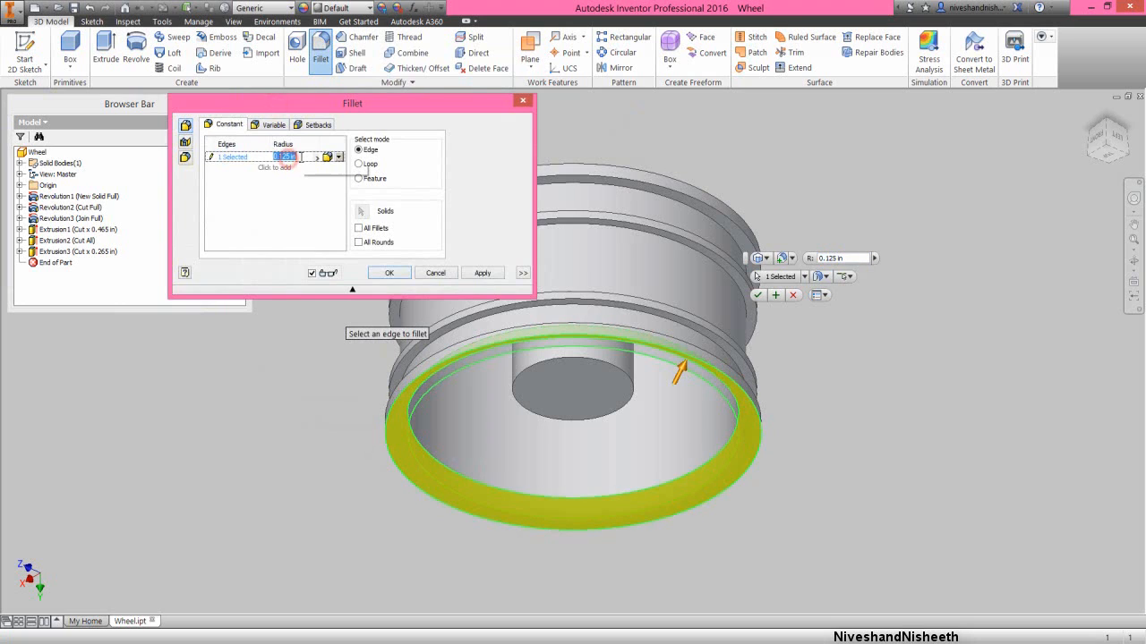
key(BackSpace)
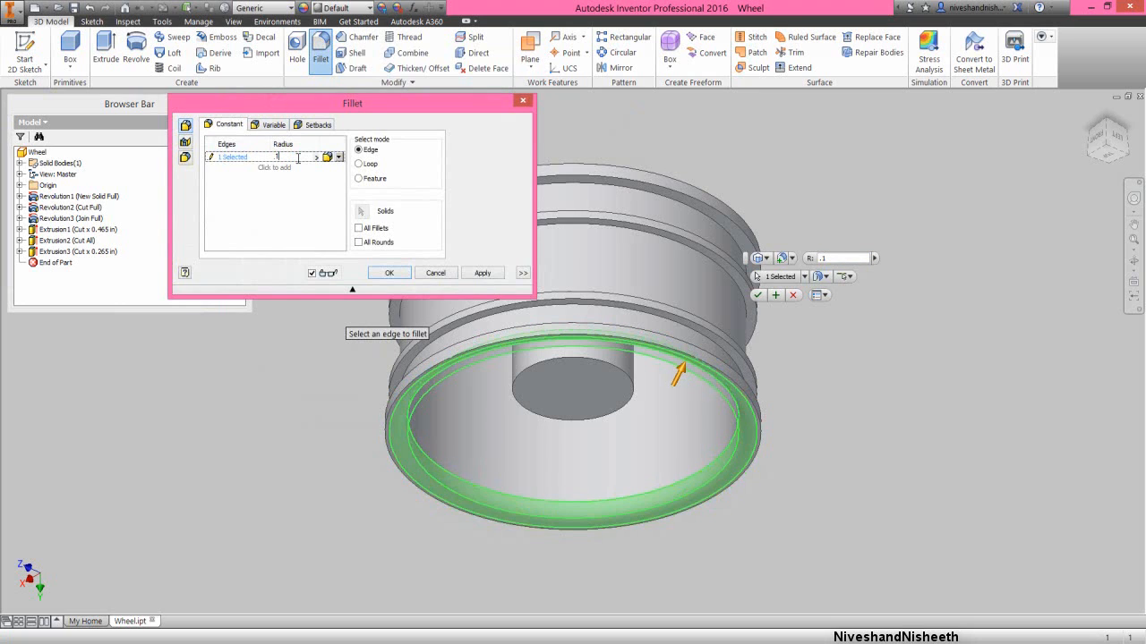
click(385, 273)
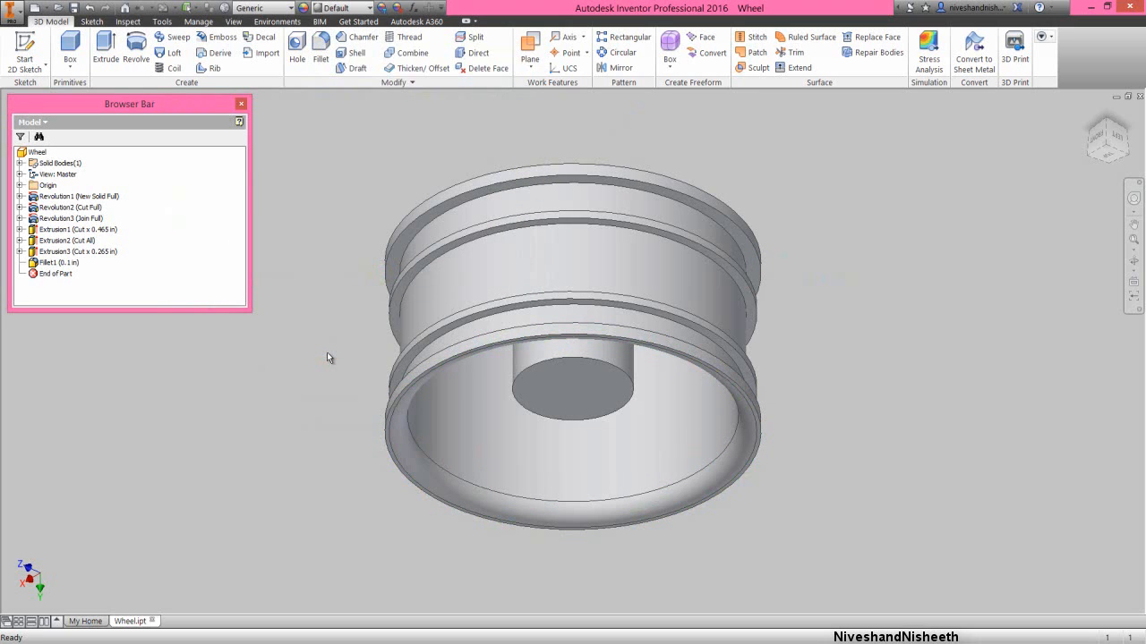
- Start a new 2D sketch on the narrow ring-shaped end face just outside the filleted rim edge
click(1129, 200)
drag(965, 256, 928, 258)
click(931, 217)
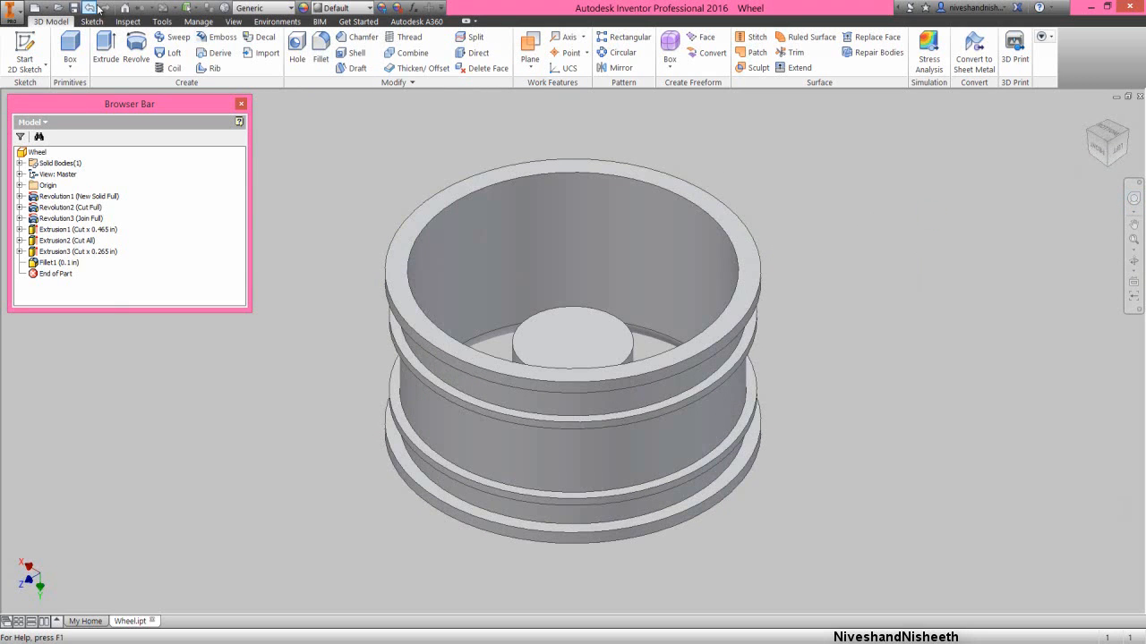
click(299, 310)
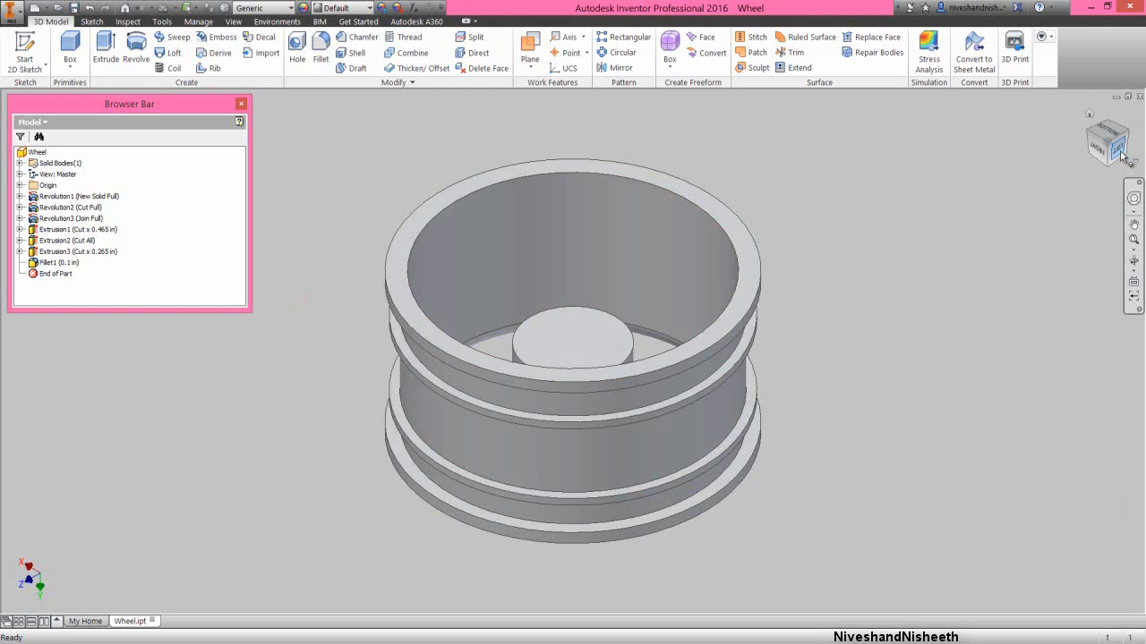
click(1123, 156)
click(1112, 167)
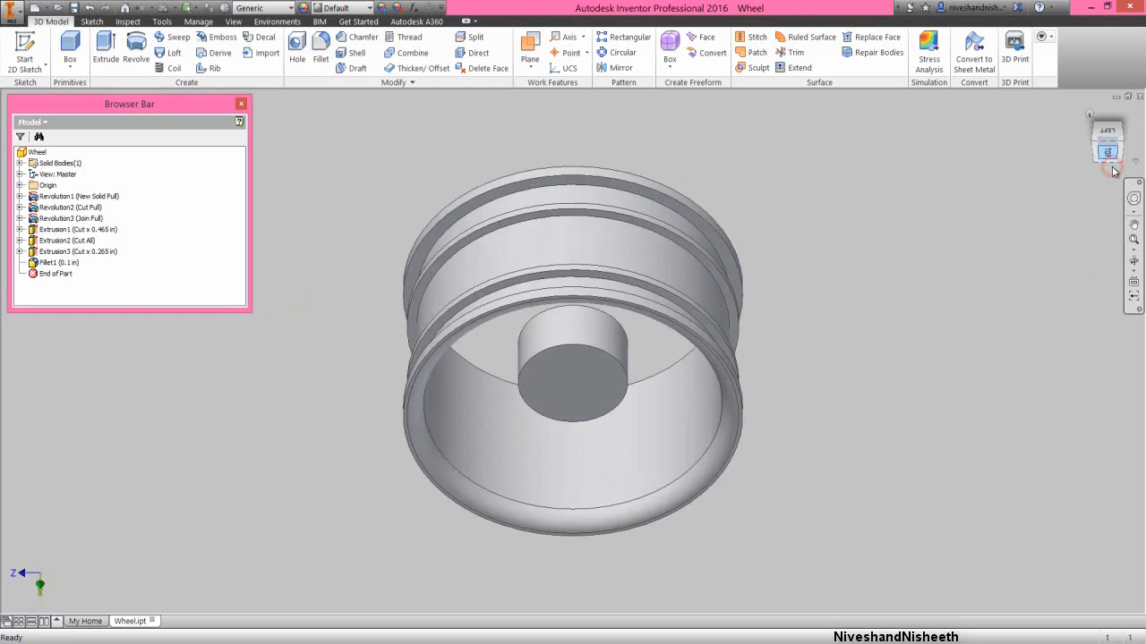
click(812, 220)
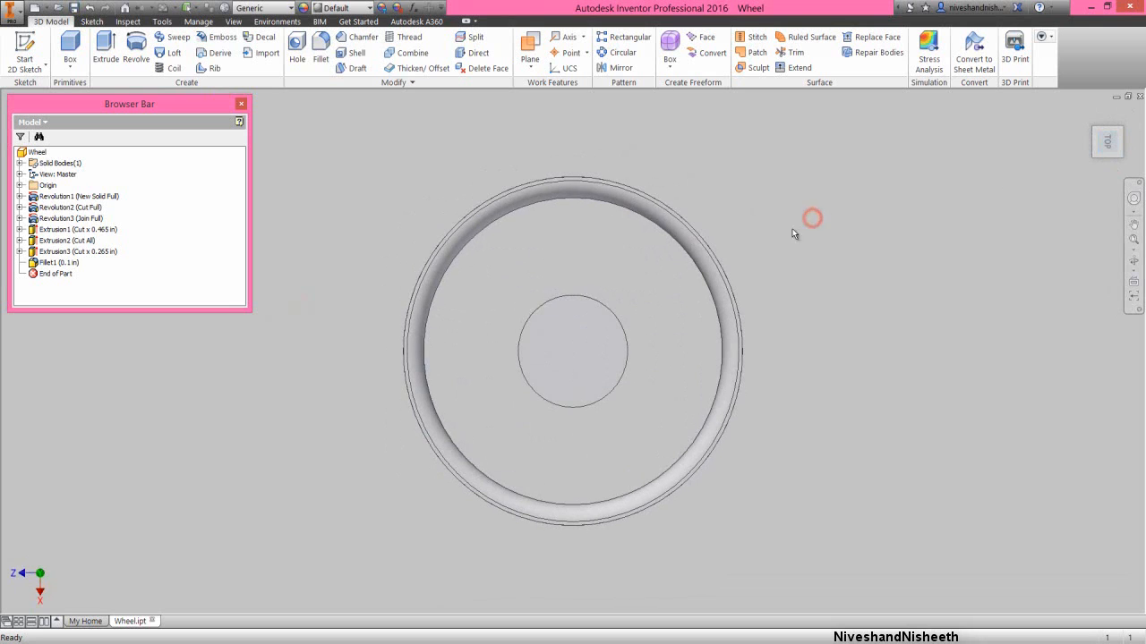
scroll(724, 244, down, 5)
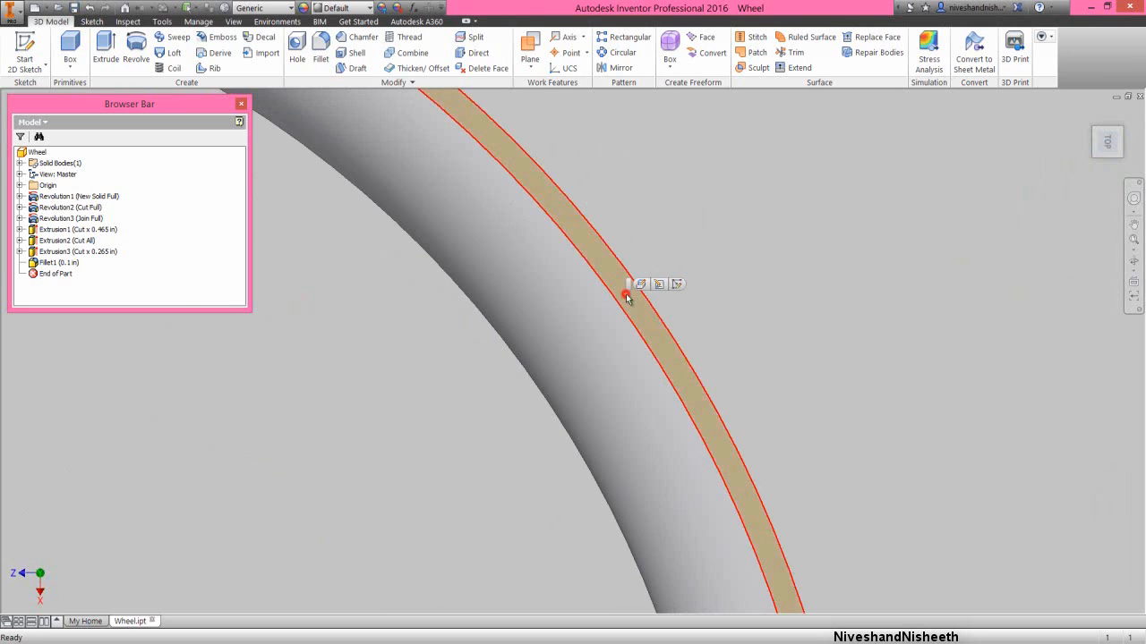
click(677, 284)
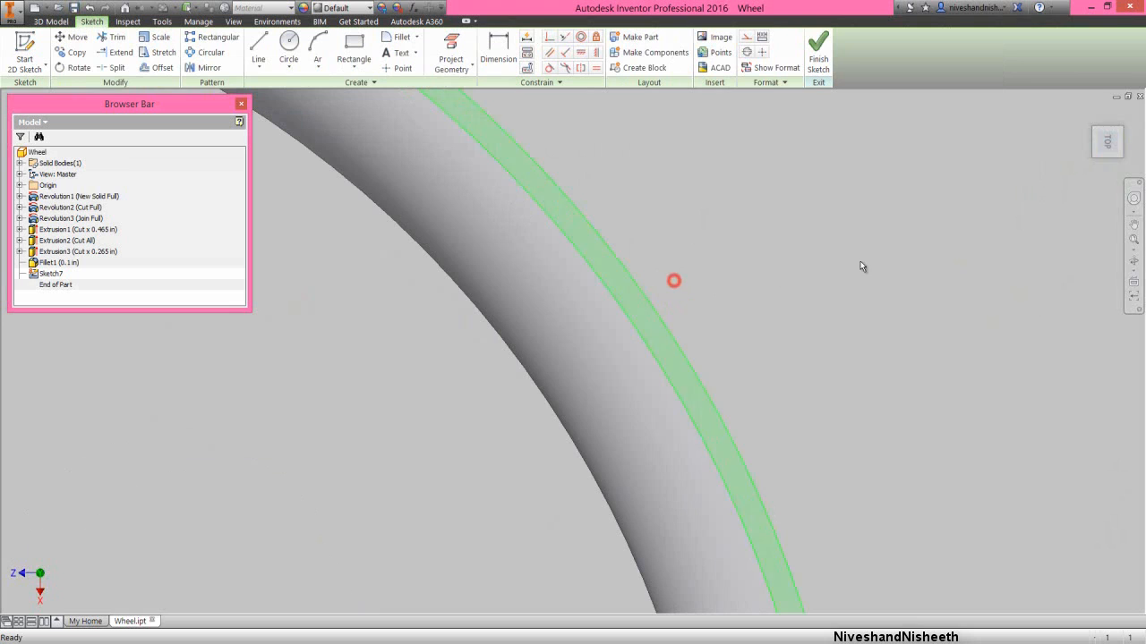
- Project the cut edges of the wheel on the sketch plane into the sketch
click(1132, 242)
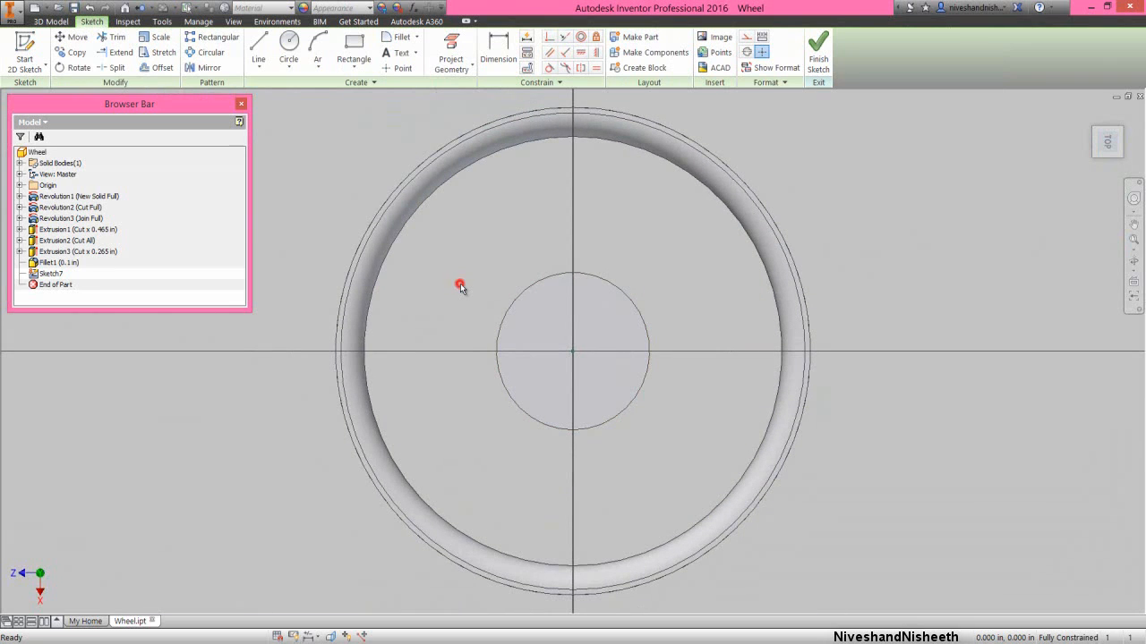
click(464, 67)
click(465, 109)
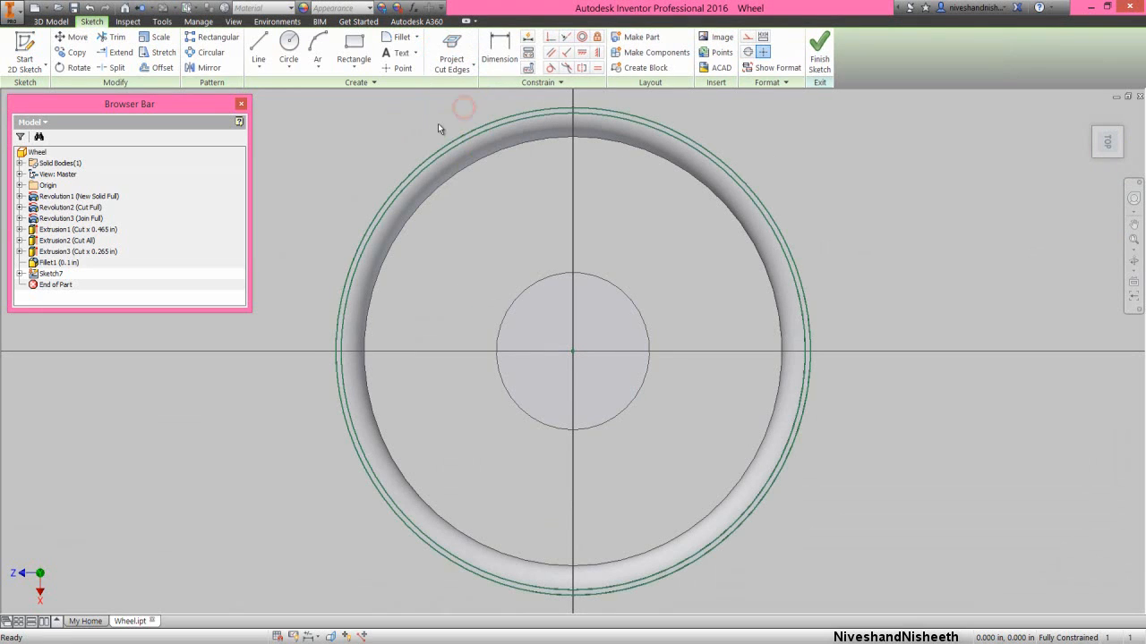
- Project the XY Plane into the sketch and convert the projected line to construction geometry
right_click(439, 124)
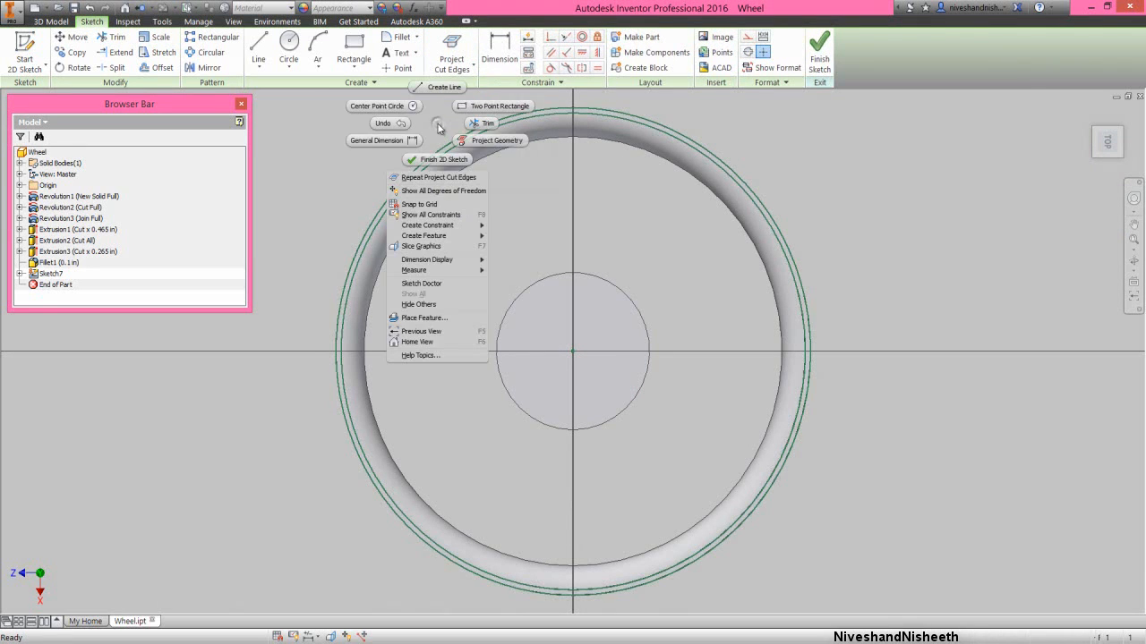
click(462, 140)
click(411, 172)
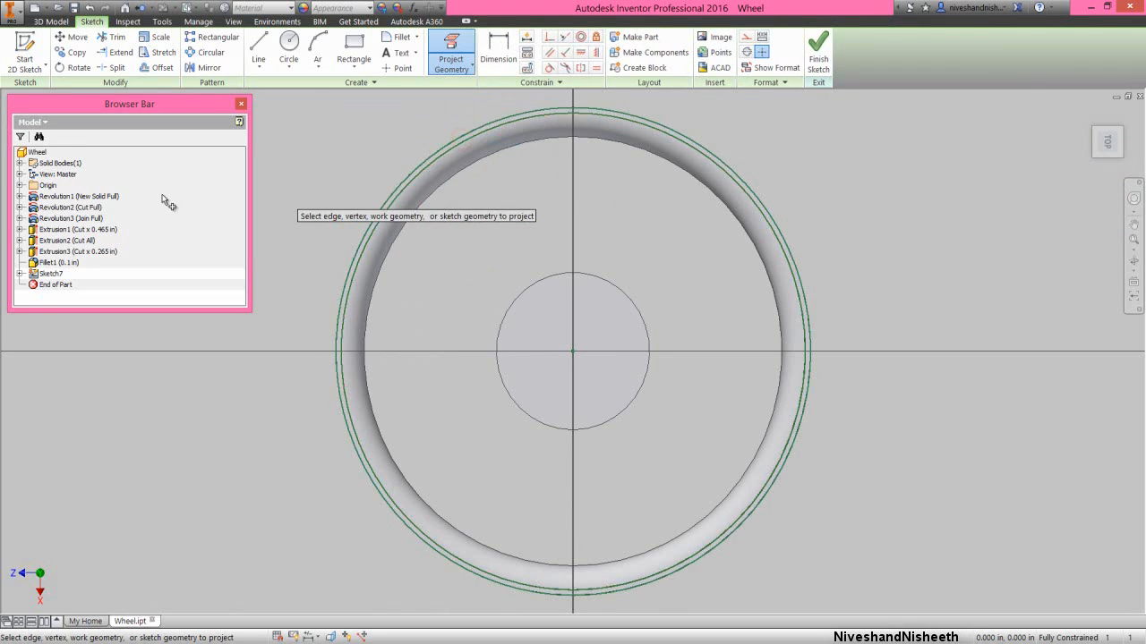
click(20, 185)
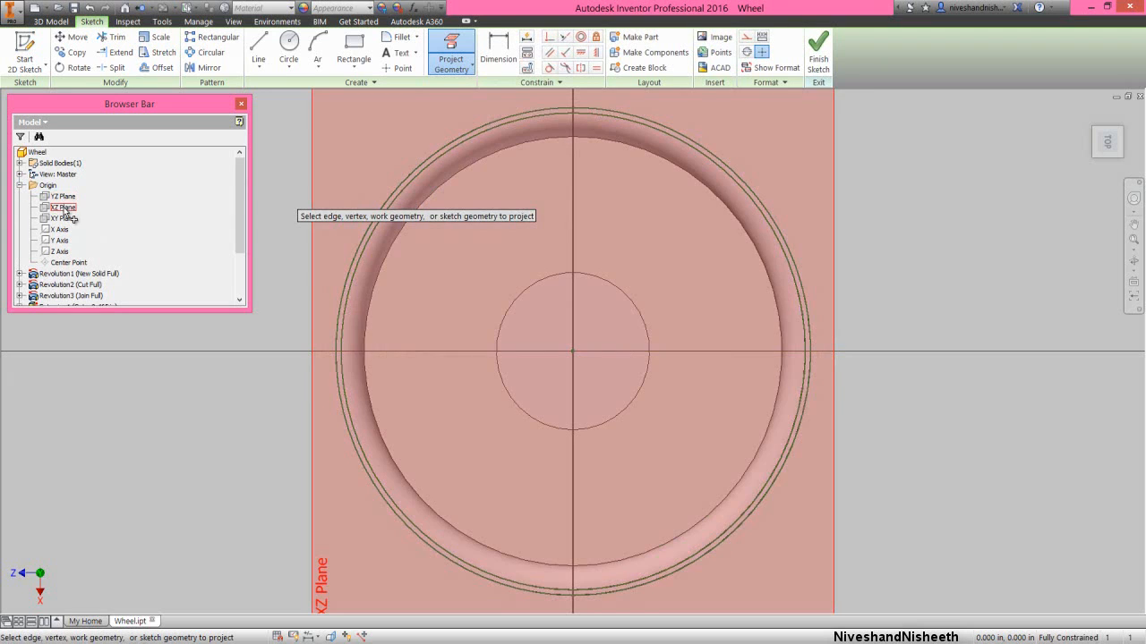
click(64, 209)
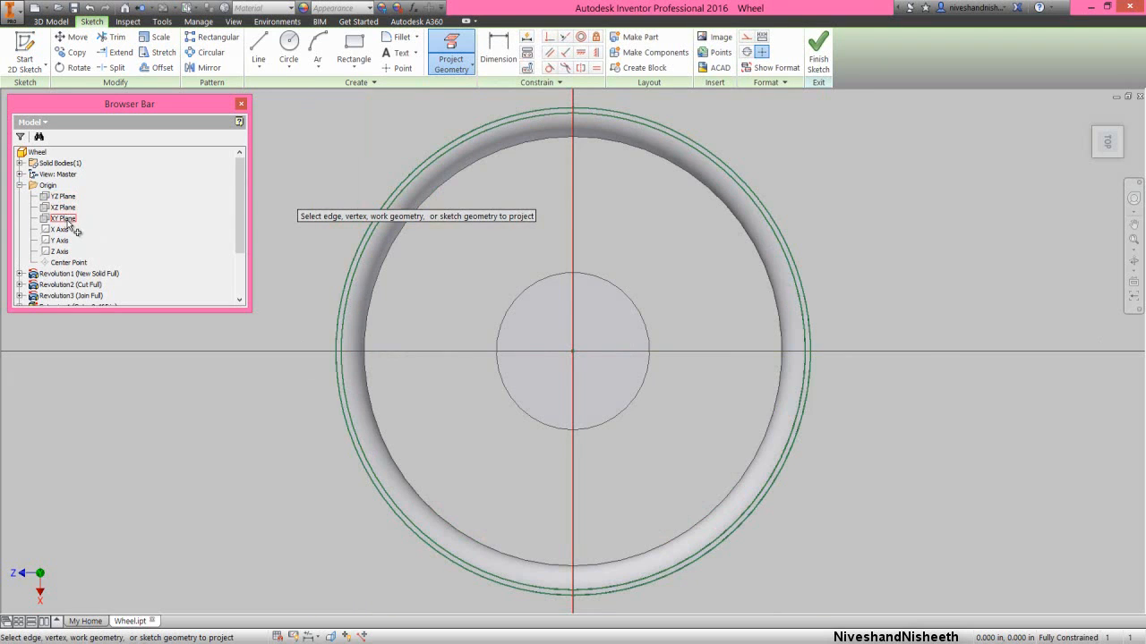
right_click(542, 215)
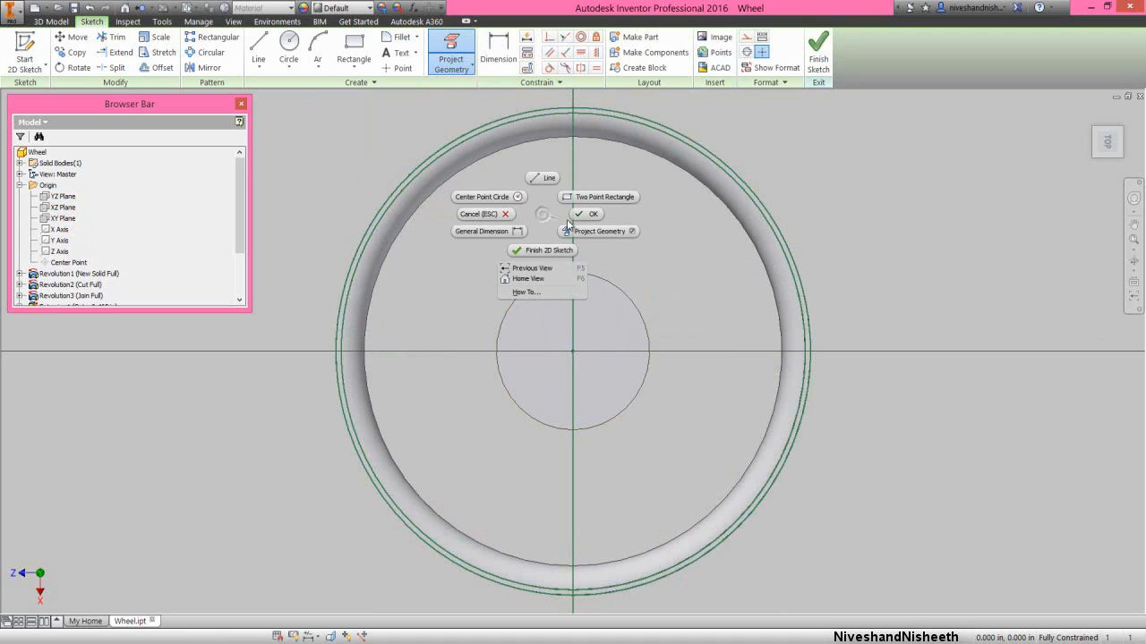
click(575, 216)
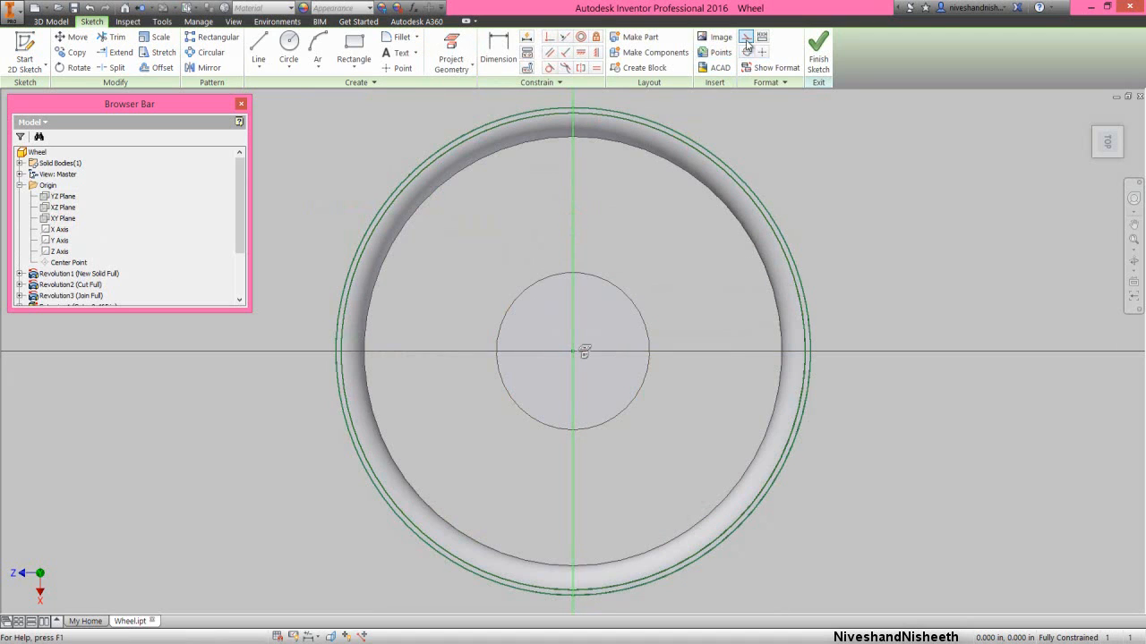
click(650, 256)
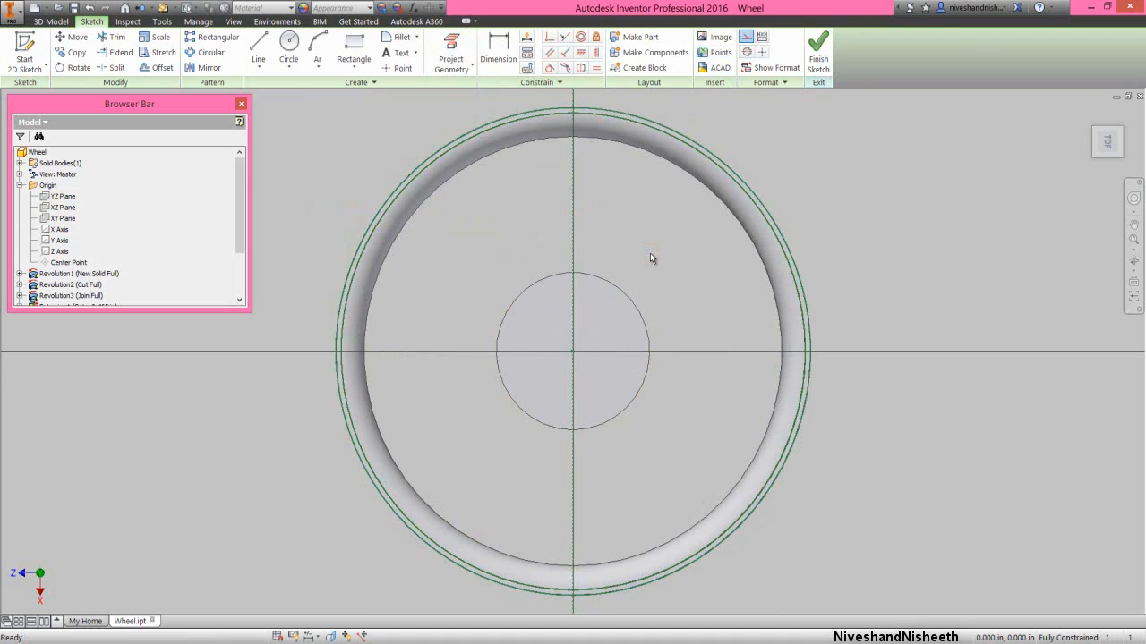
- Project the central hub's circular edge into the sketch on the rim's end face
right_click(612, 179)
click(657, 197)
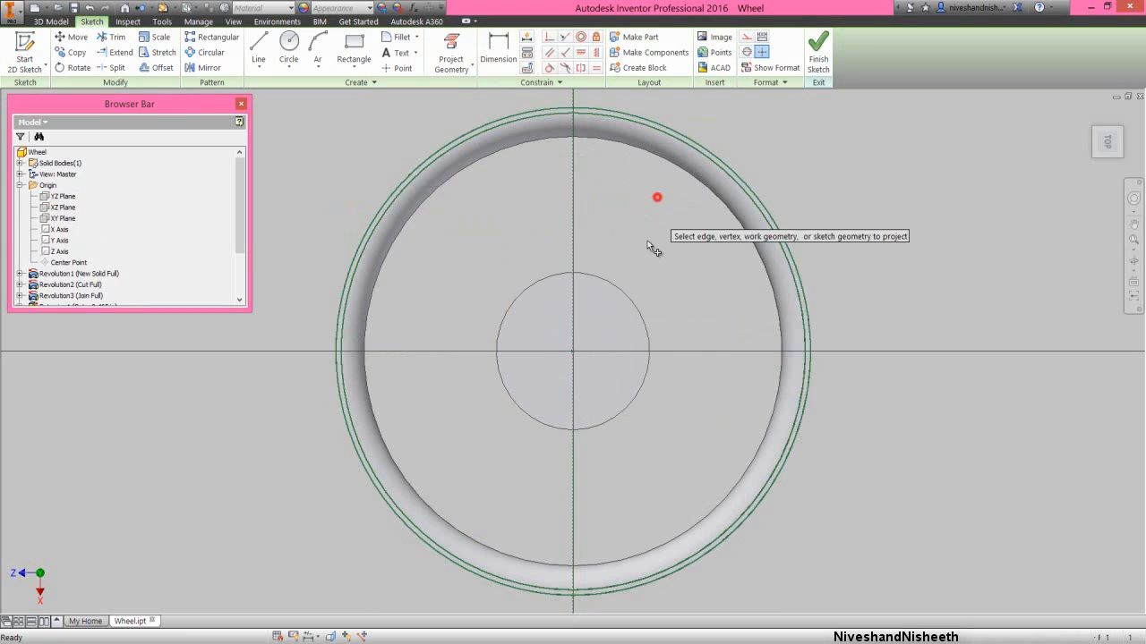
click(627, 296)
- Draw two slanted lines from the hub circle to the inner projected rim circle, one on each side of the vertical construction line
right_click(641, 220)
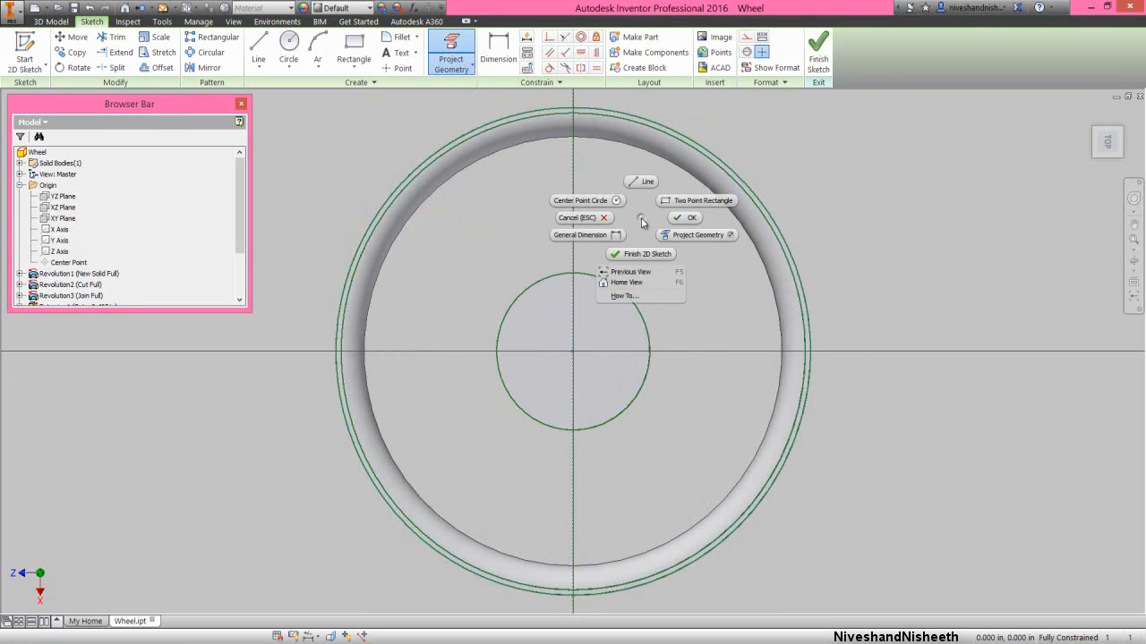
click(641, 182)
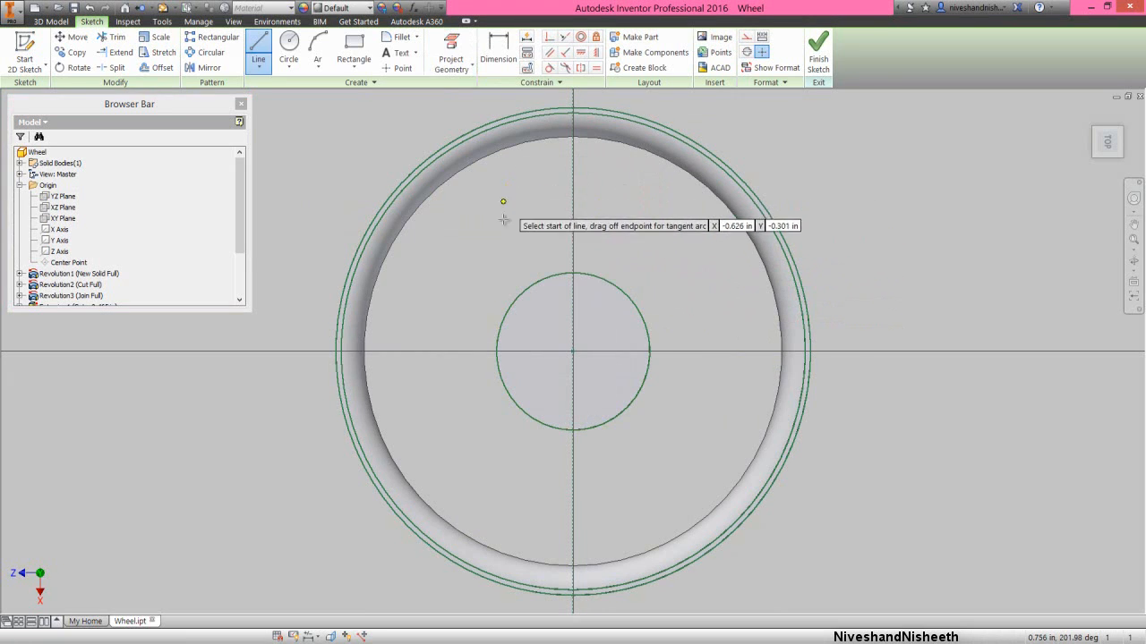
click(534, 283)
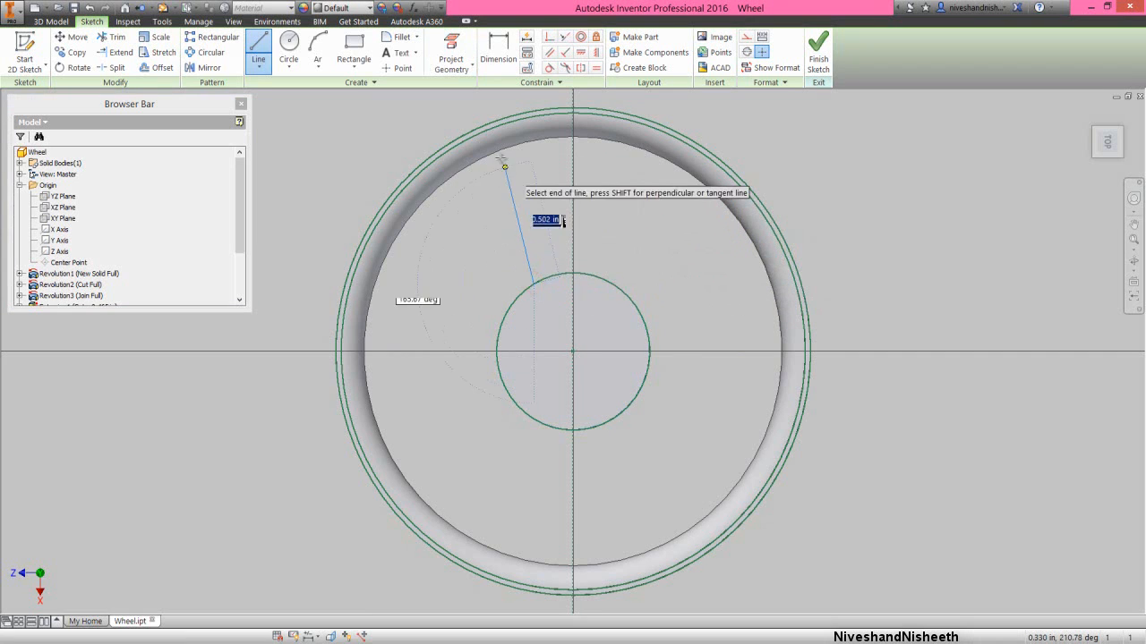
click(496, 126)
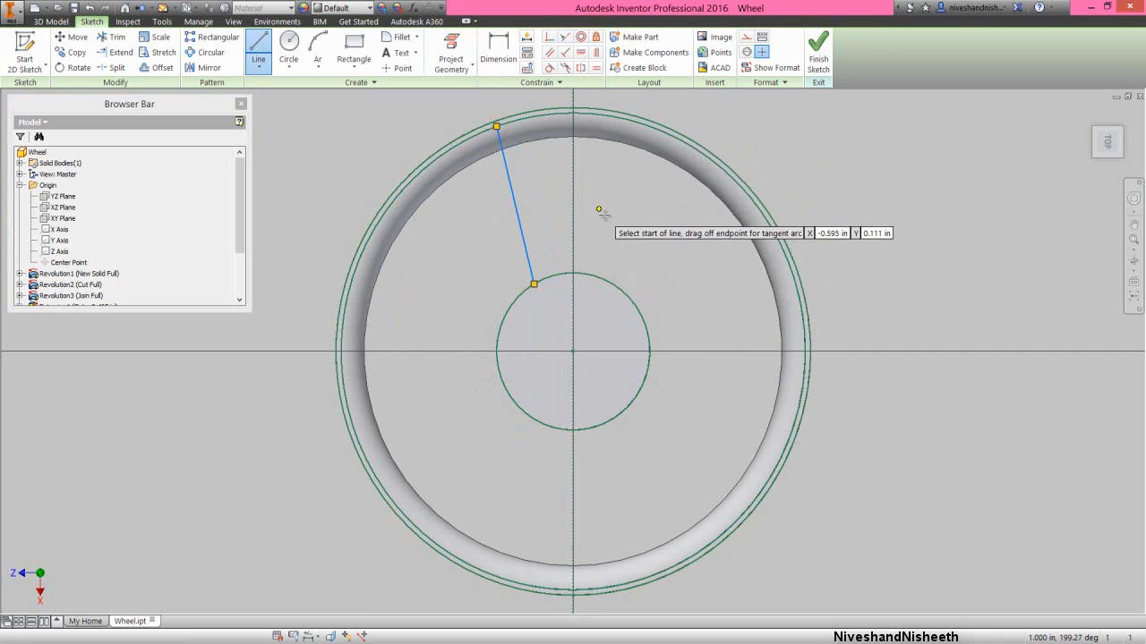
click(617, 287)
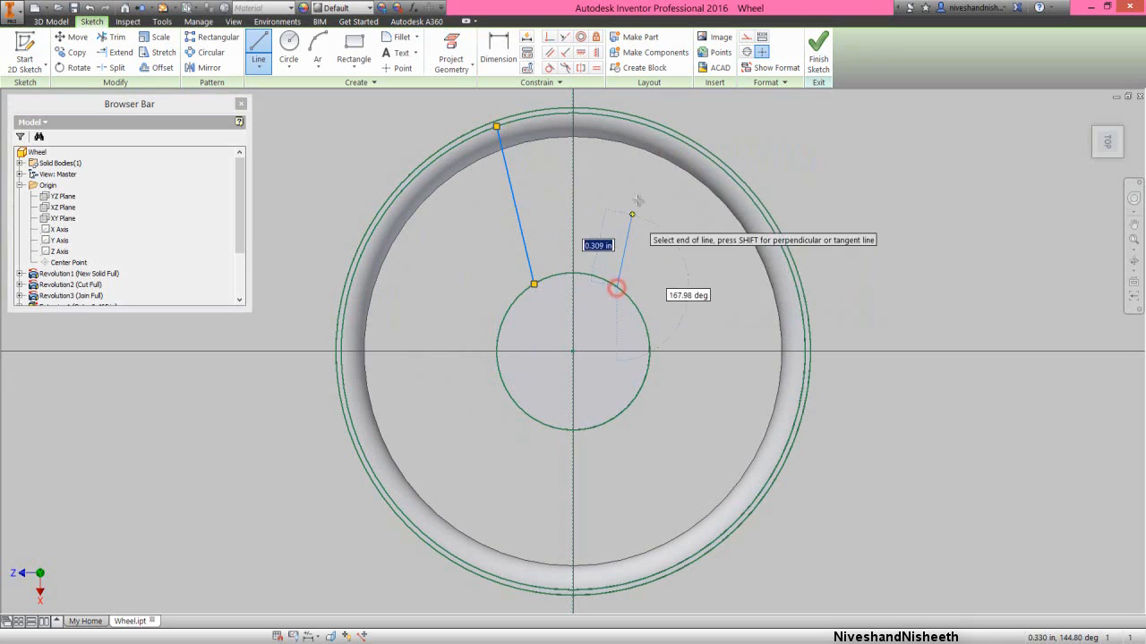
click(647, 125)
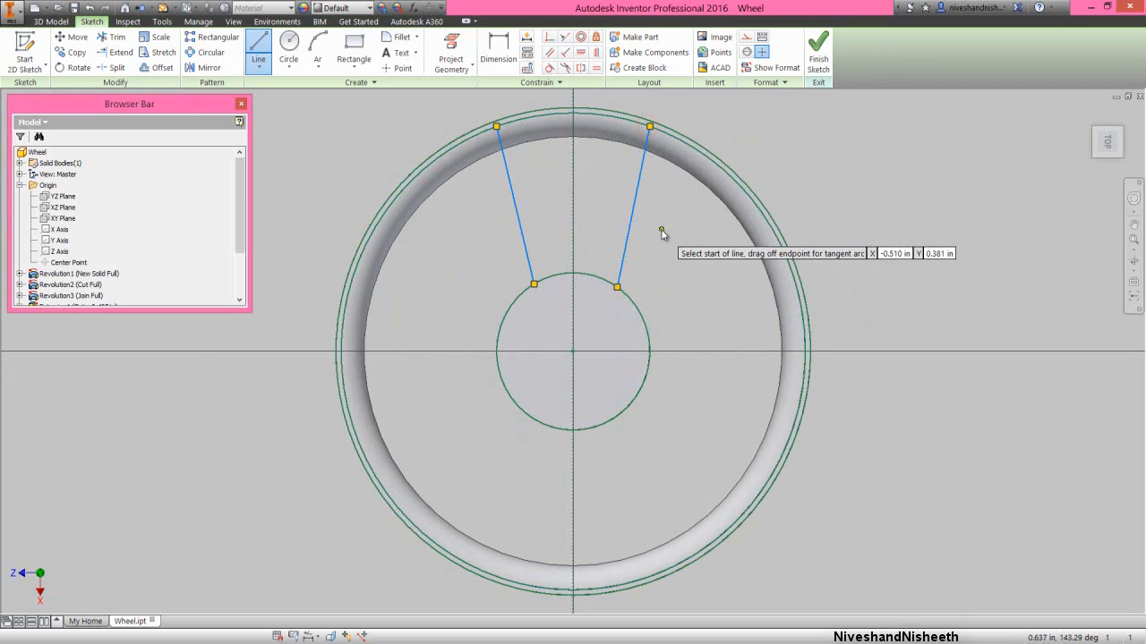
right_click(661, 221)
click(696, 228)
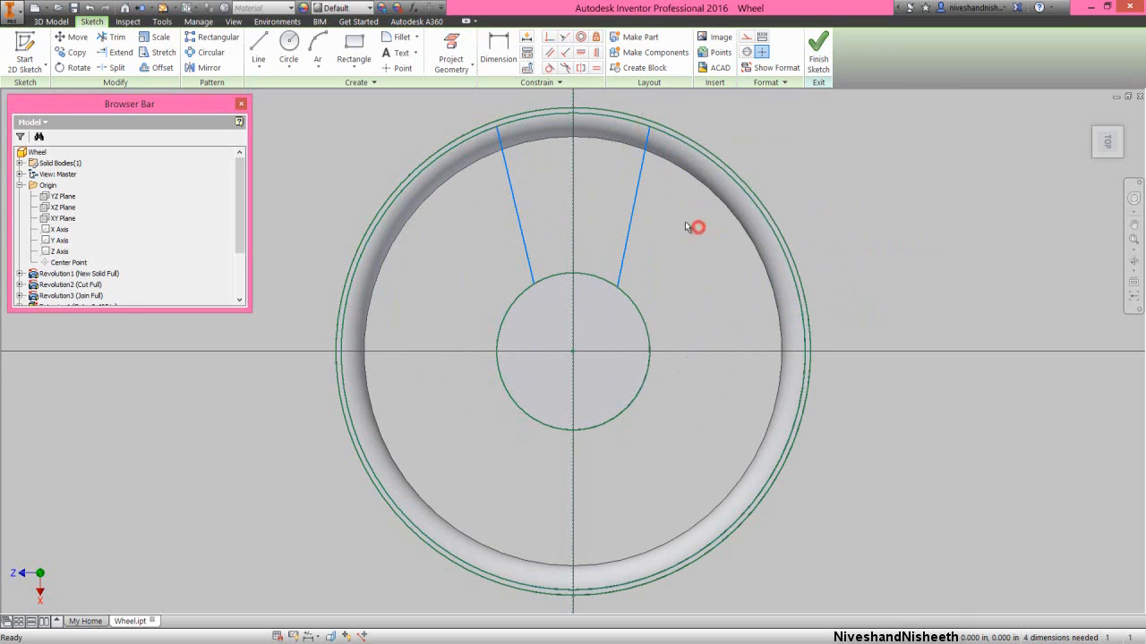
- Constrain the two slanted spoke lines to be symmetric about the vertical construction line
click(581, 68)
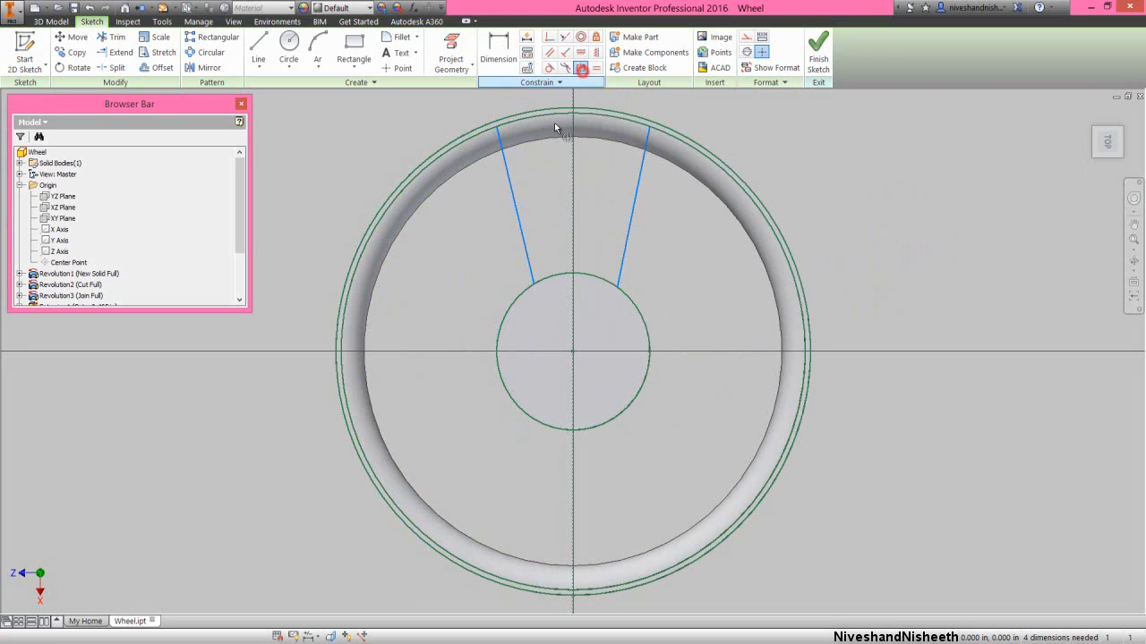
click(512, 206)
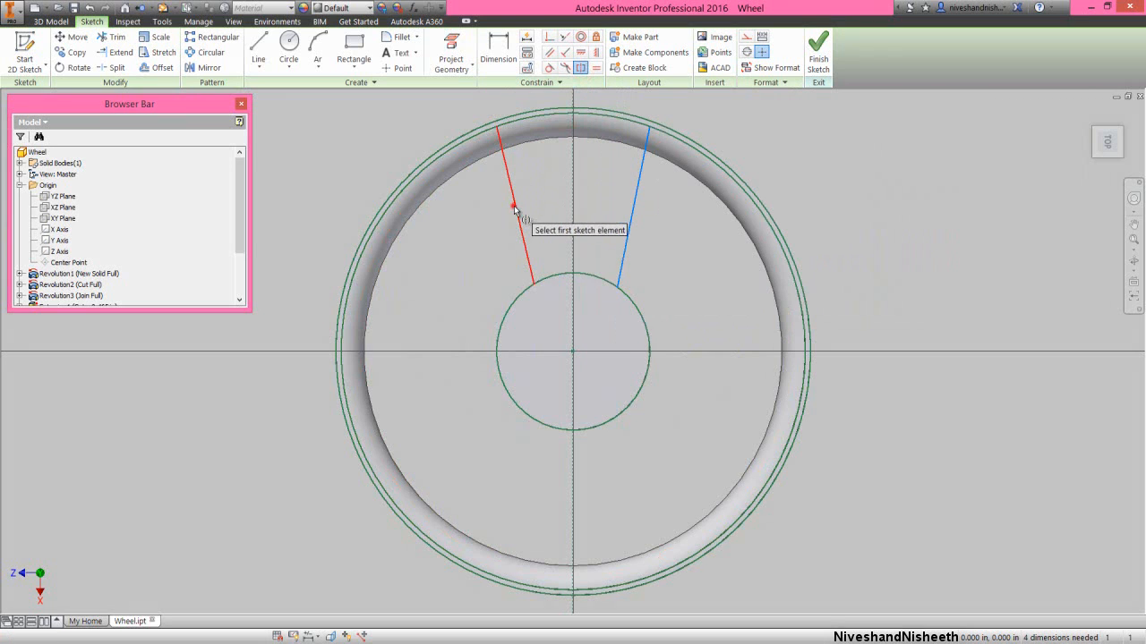
click(628, 225)
click(571, 231)
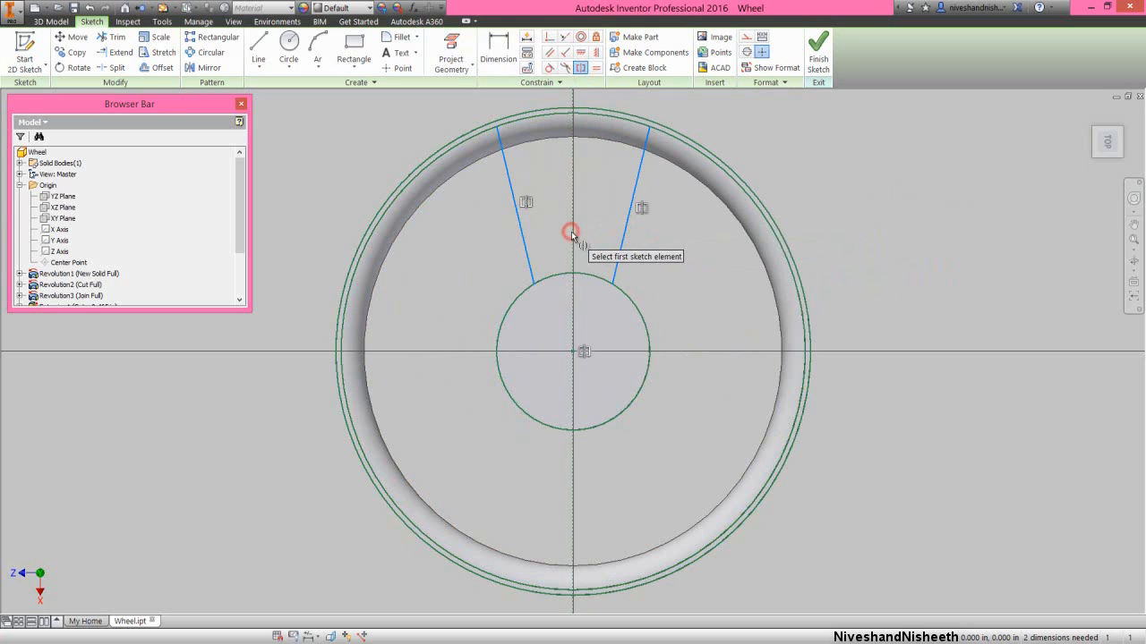
right_click(591, 192)
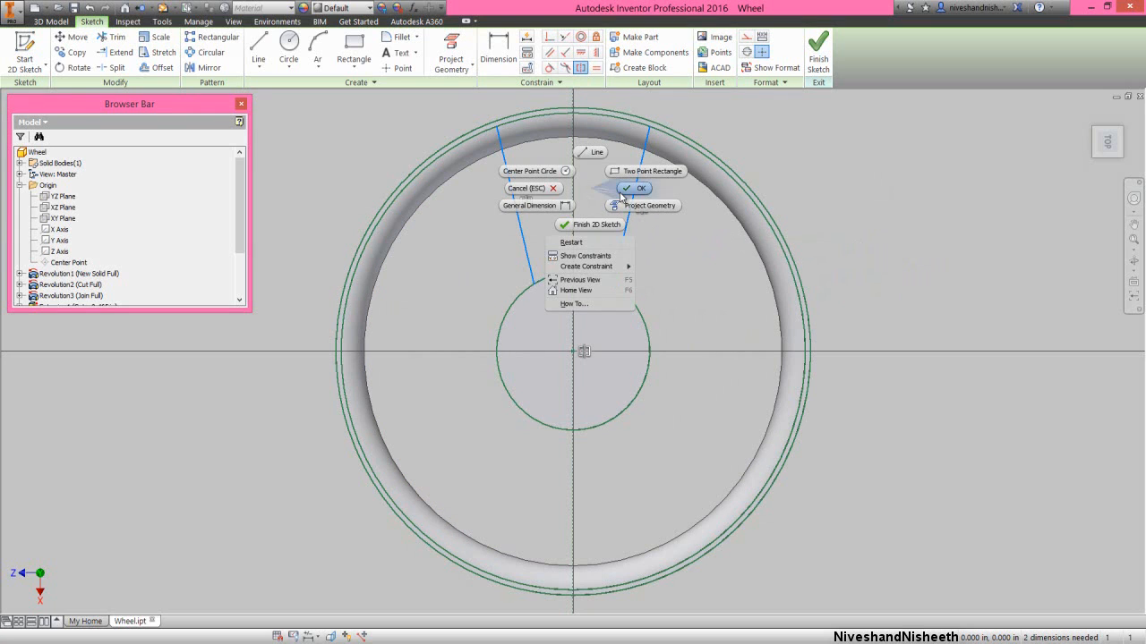
click(627, 190)
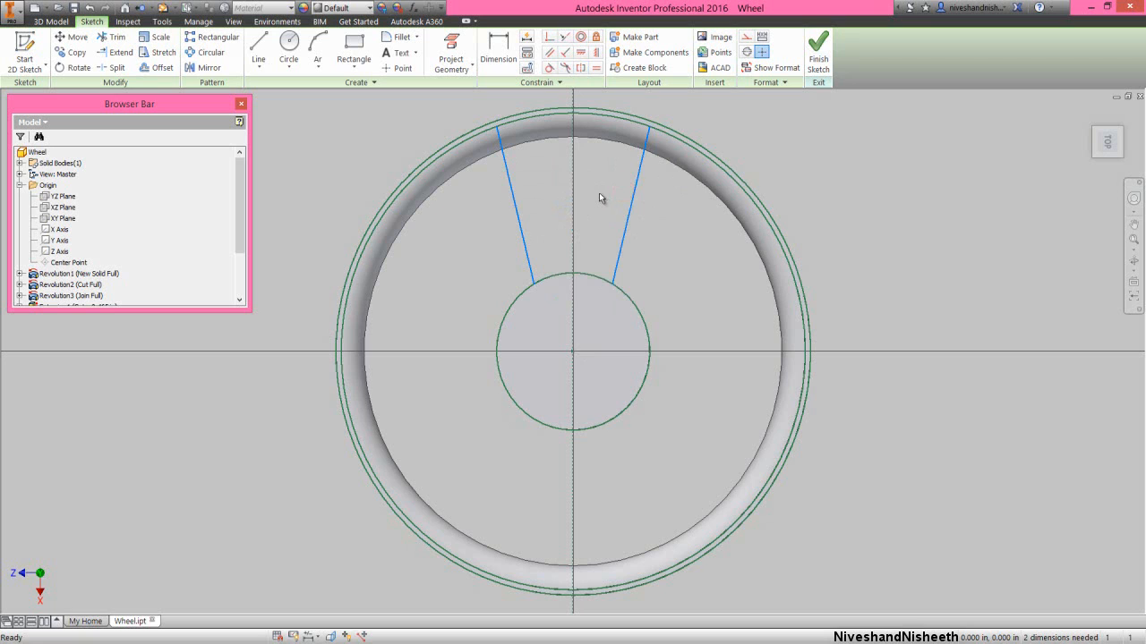
- Dimension the angle between the two spoke lines as 27 degrees, placing the dimension above the rim
right_click(599, 193)
click(569, 217)
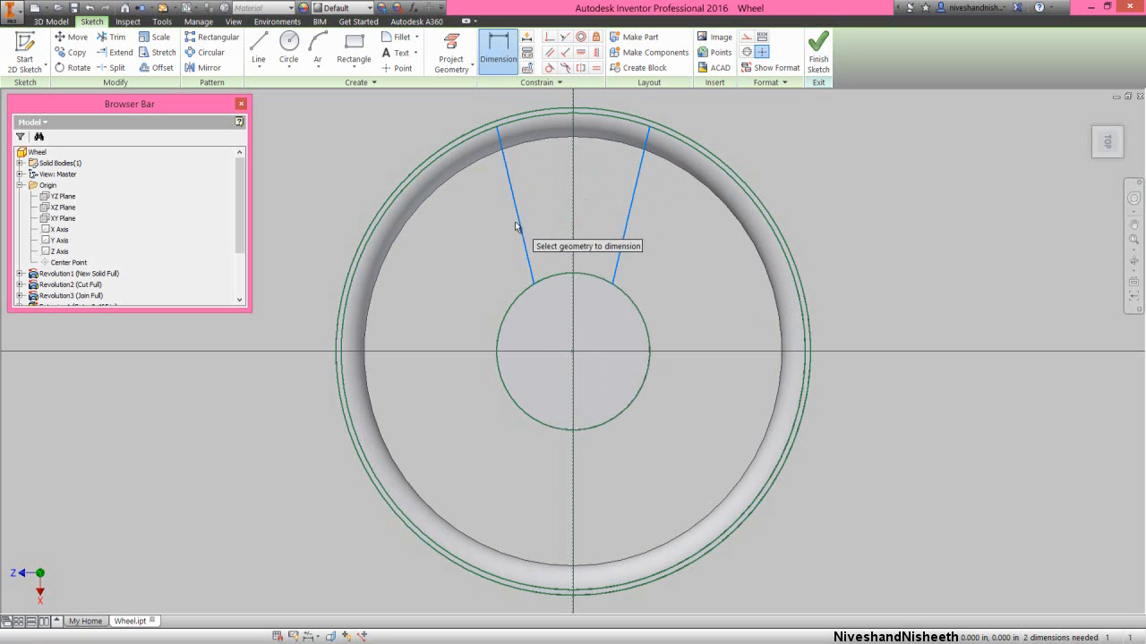
click(519, 220)
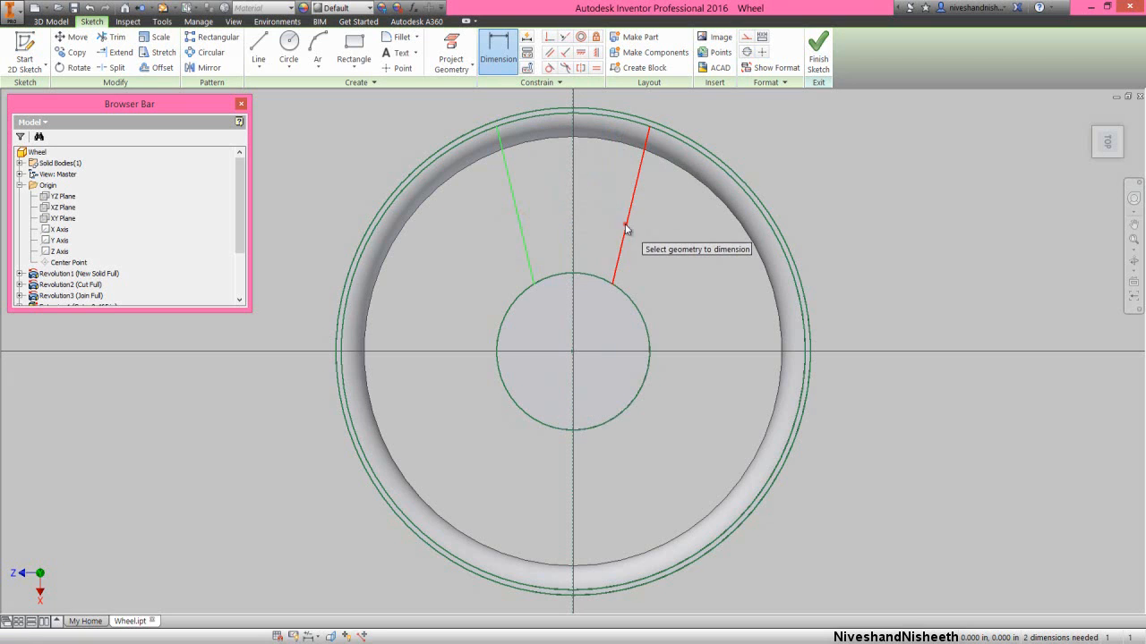
click(625, 229)
scroll(596, 212, down, 2)
scroll(580, 136, up, 3)
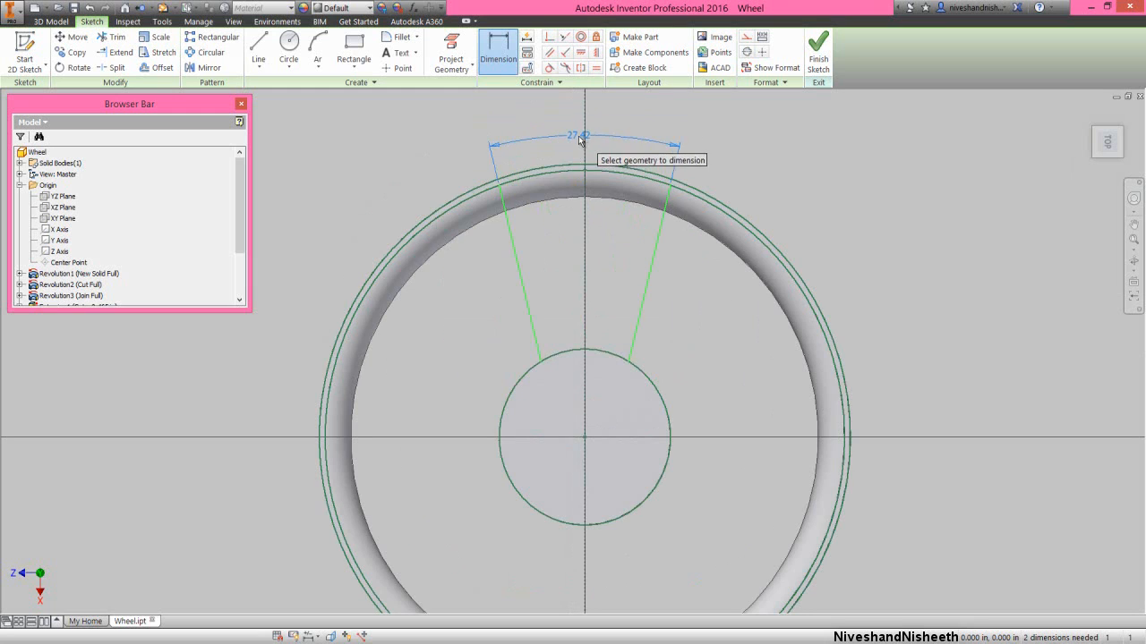
click(577, 139)
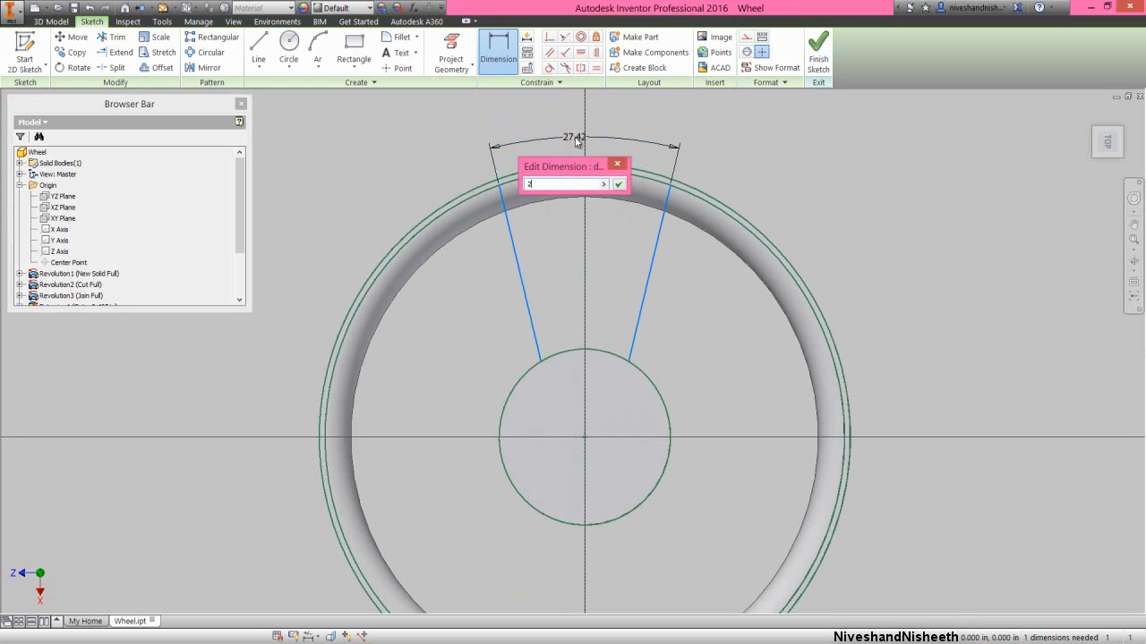
key(Return)
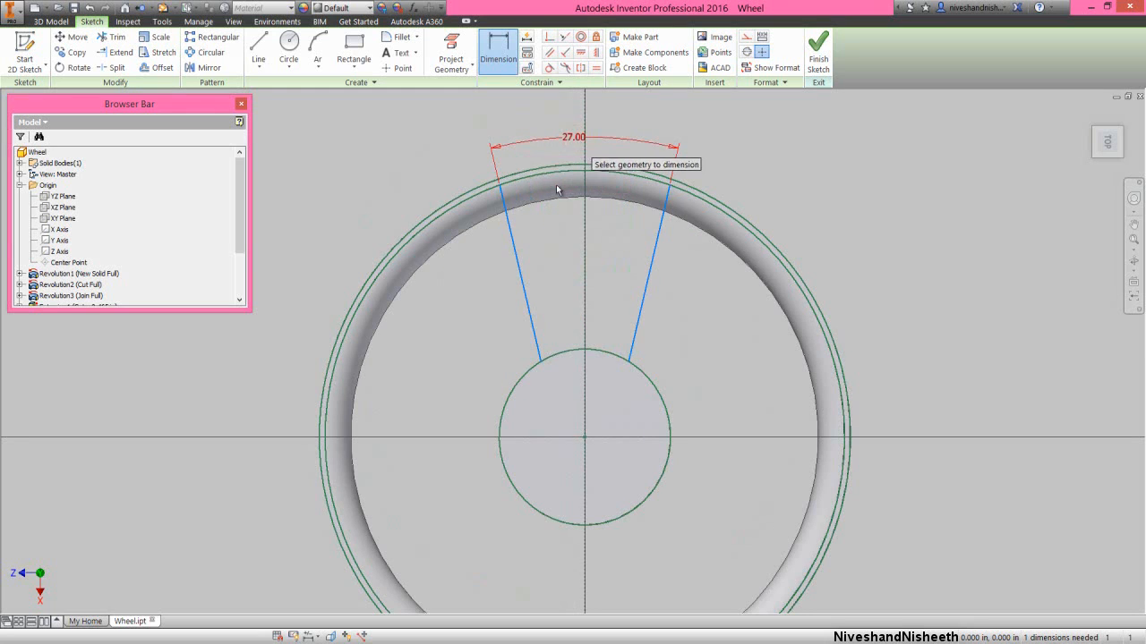
right_click(559, 242)
click(605, 244)
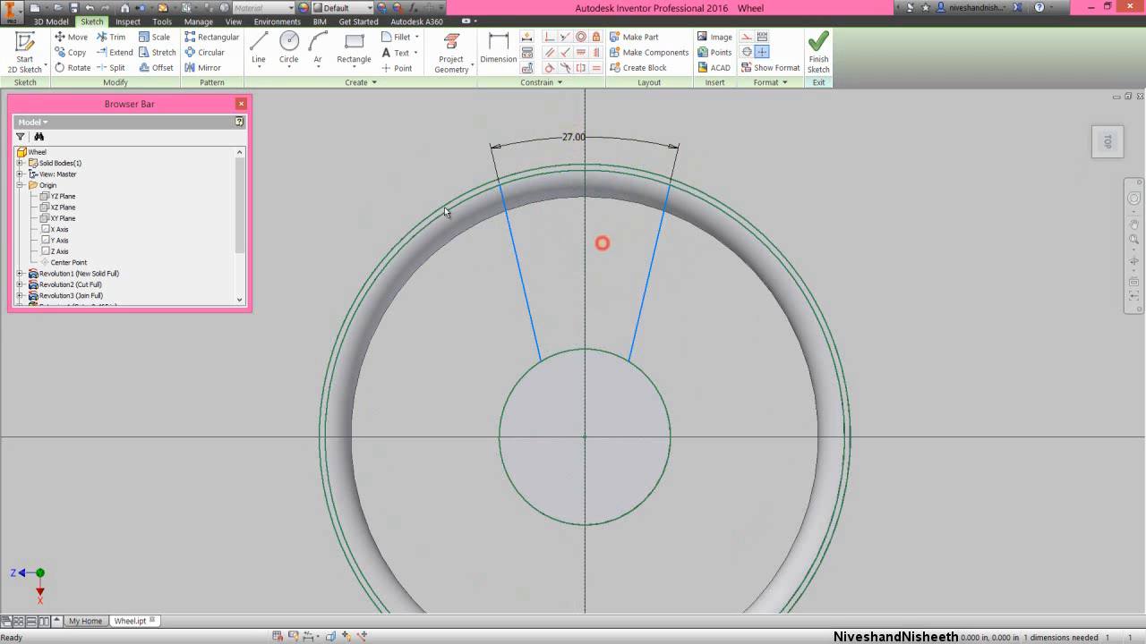
- Draw a three-point arc from each spoke line down to the hub circle, with radii of about 0.6 in and 0.5 in
click(315, 49)
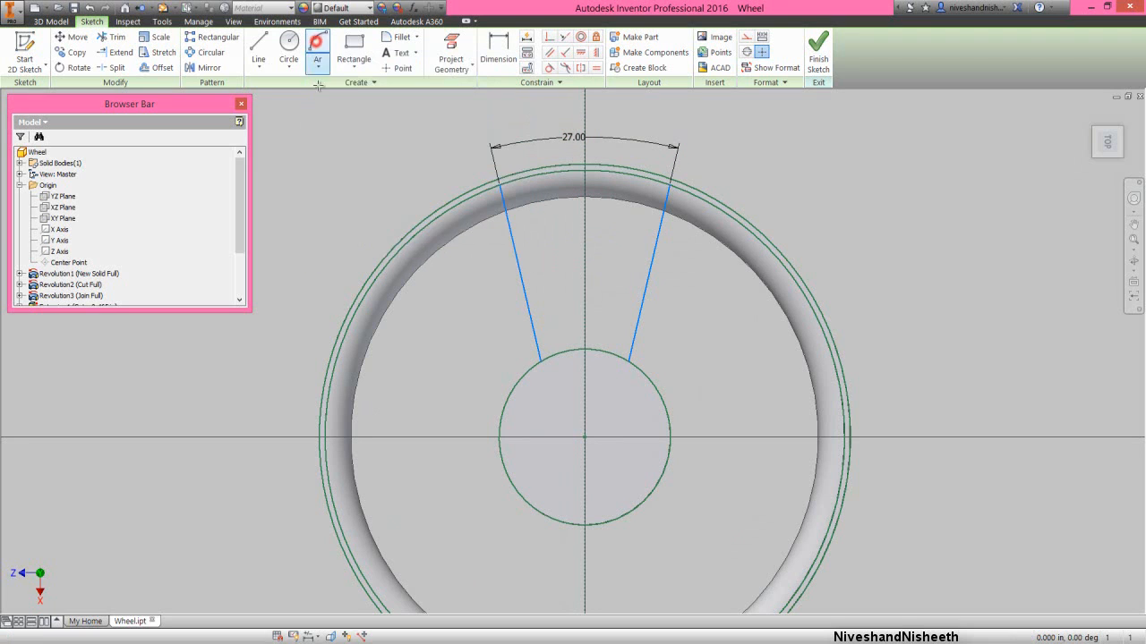
click(530, 325)
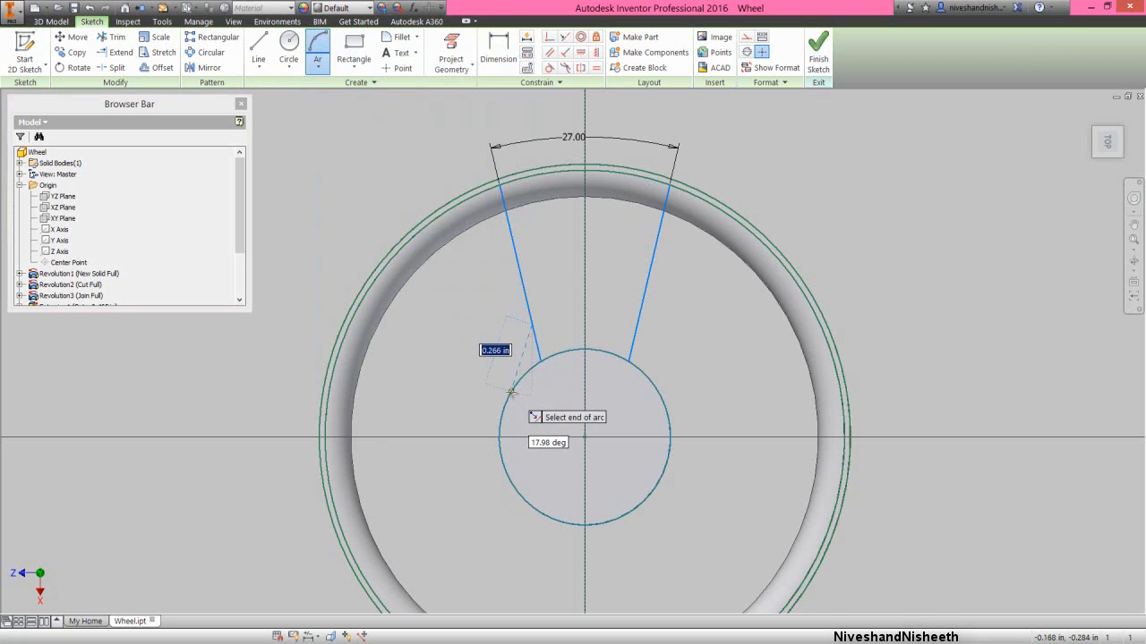
click(510, 392)
click(524, 362)
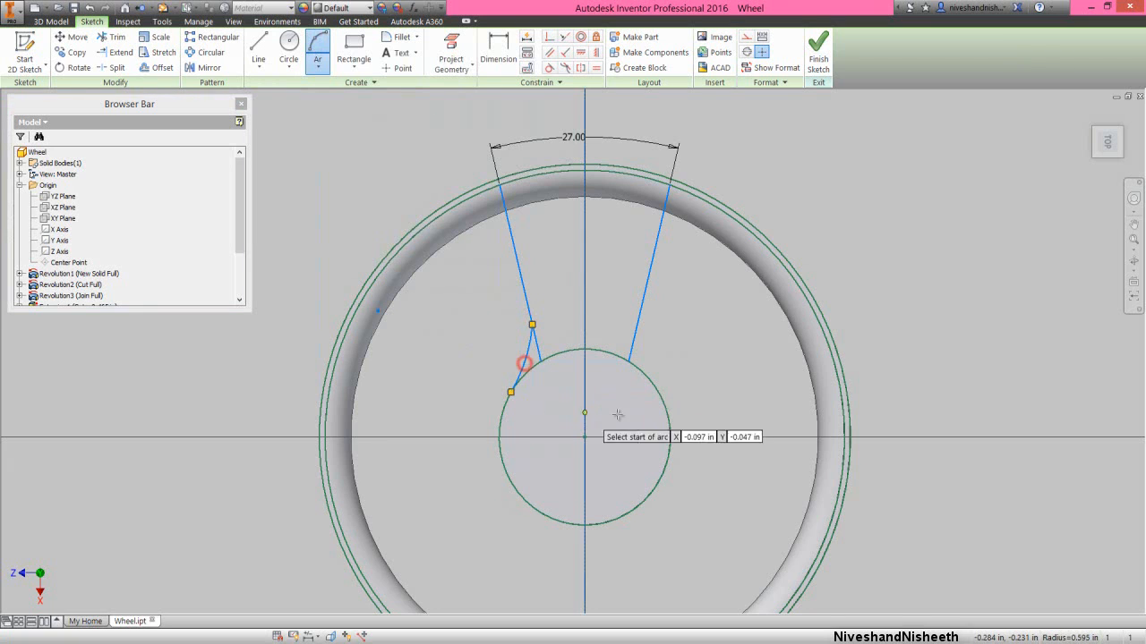
click(637, 325)
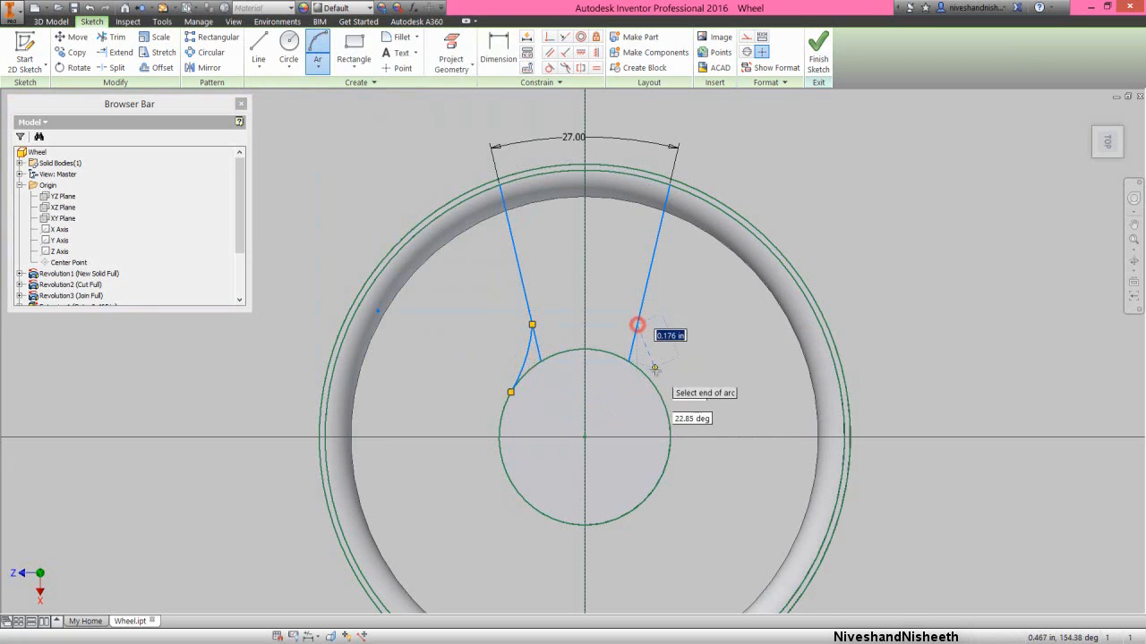
click(645, 368)
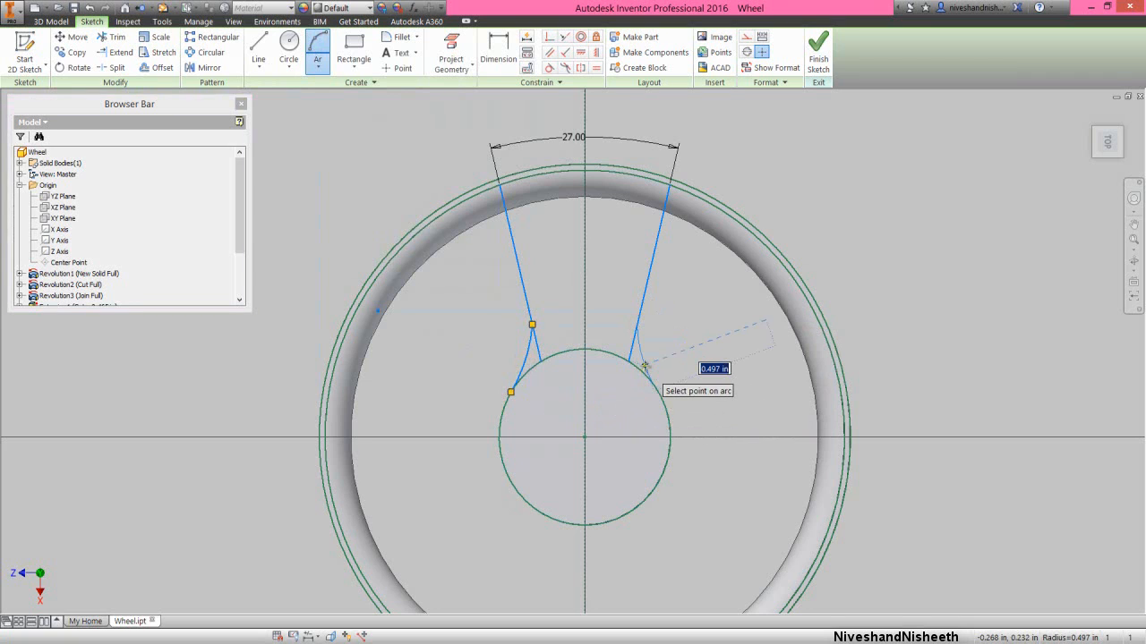
click(651, 375)
right_click(670, 329)
click(722, 332)
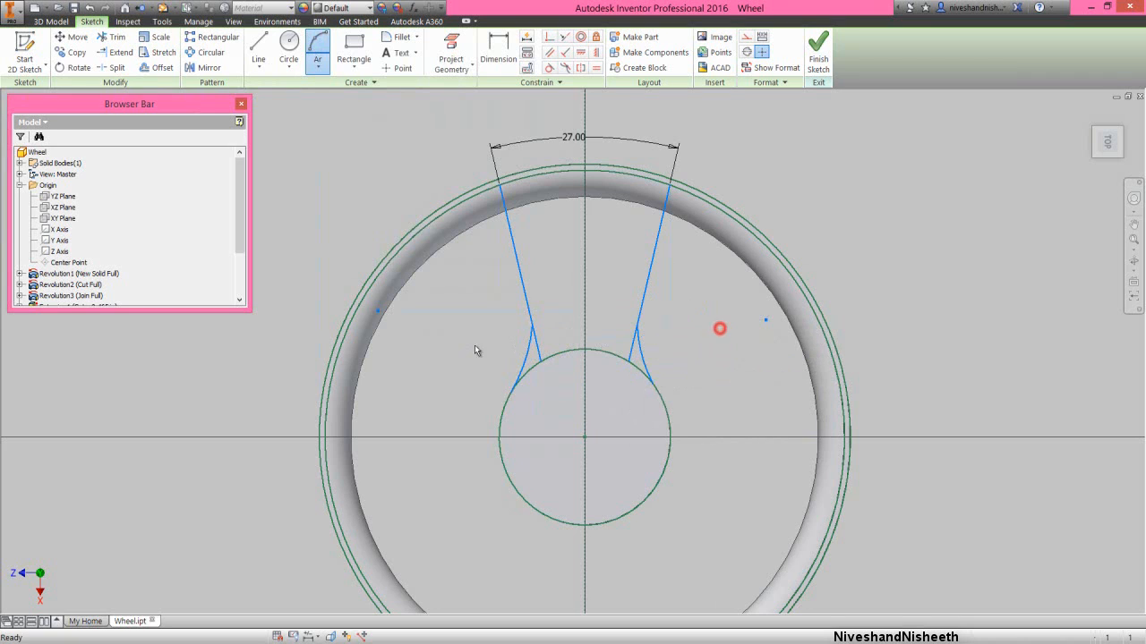
- Apply tangent constraints between each arc and its adjoining spoke line, and between each arc and the hub circle
click(548, 69)
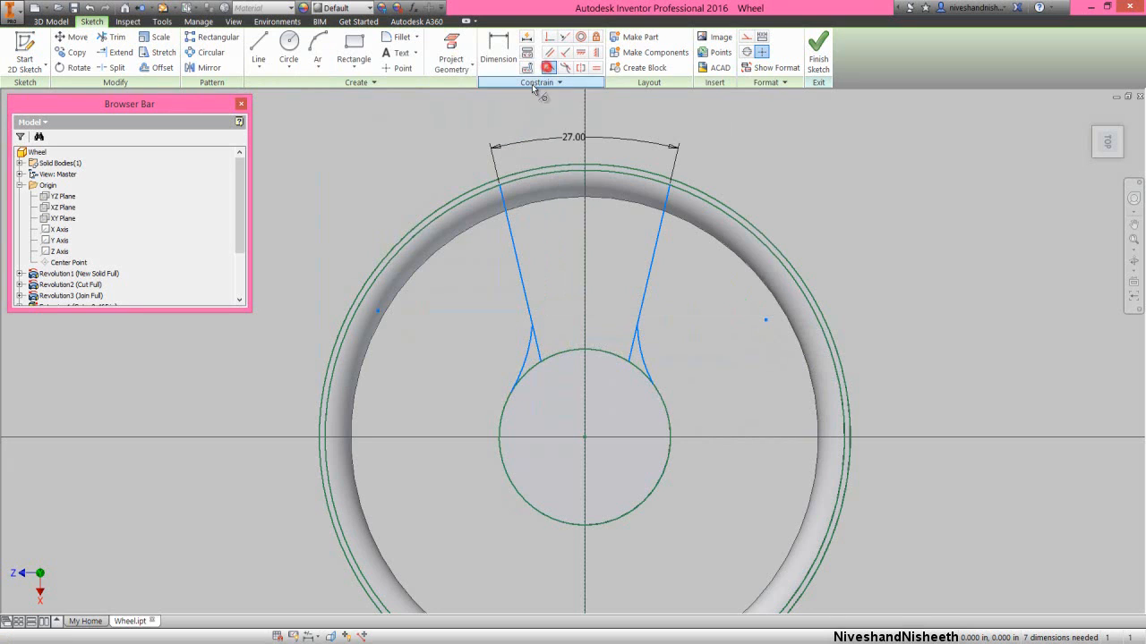
click(537, 349)
click(536, 349)
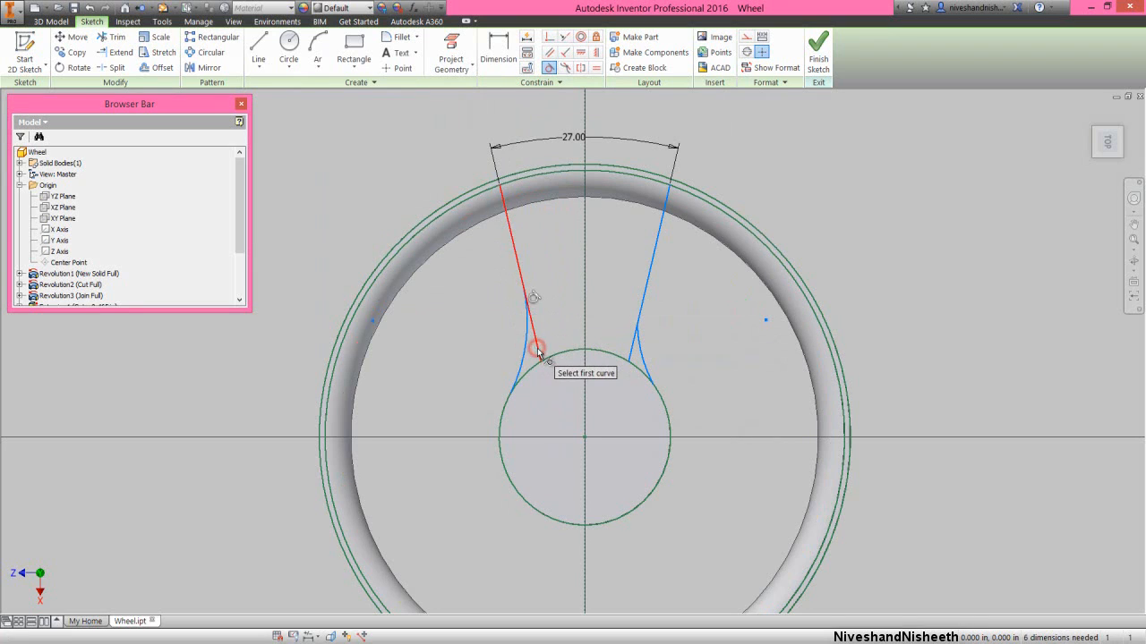
click(523, 360)
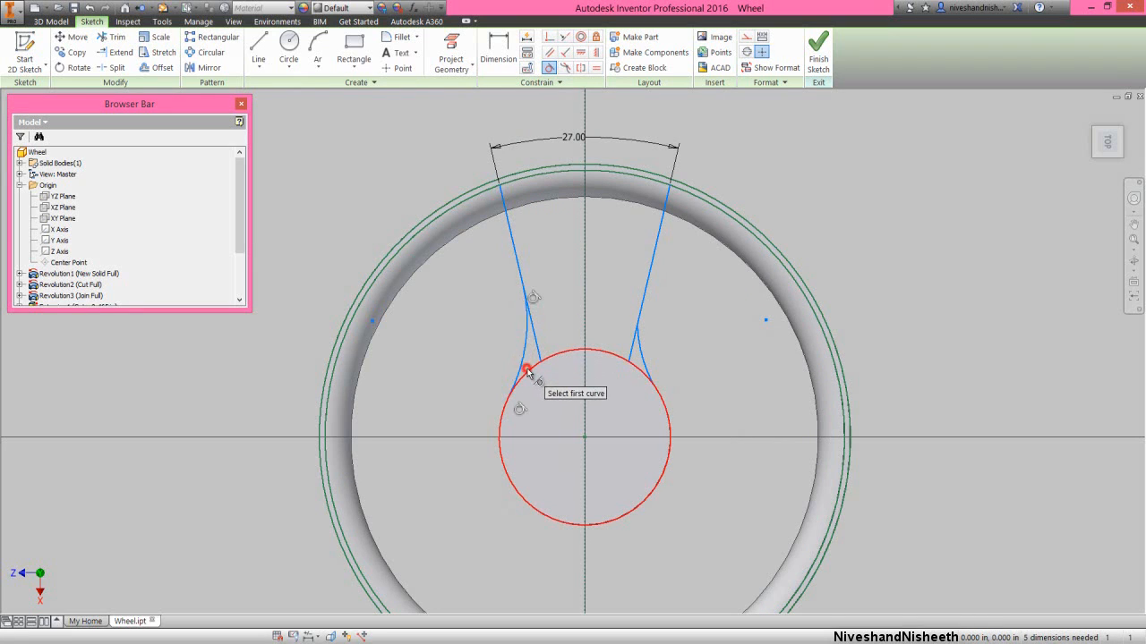
click(527, 376)
click(640, 359)
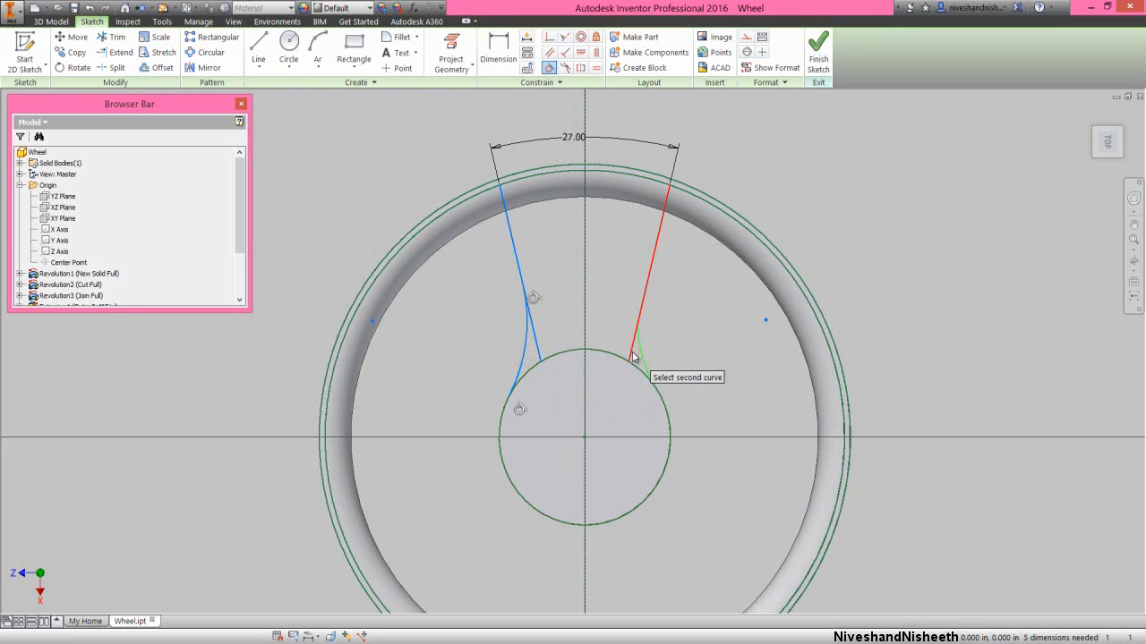
click(633, 352)
click(640, 362)
click(642, 372)
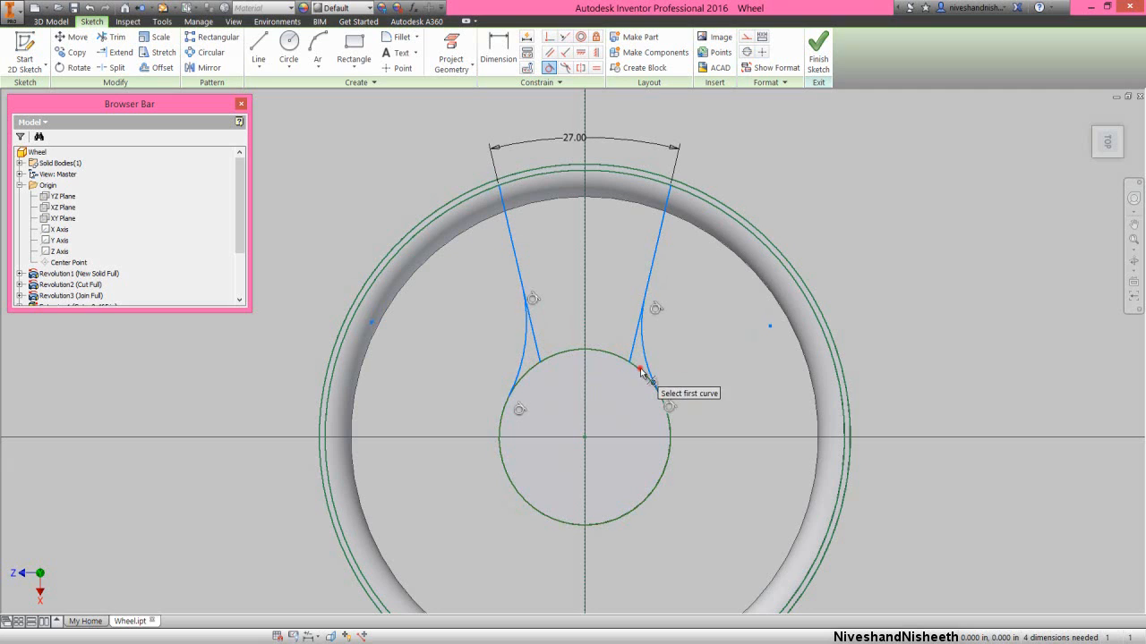
- Constrain the two arcs at the spoke's hub end to have equal radii
right_click(671, 357)
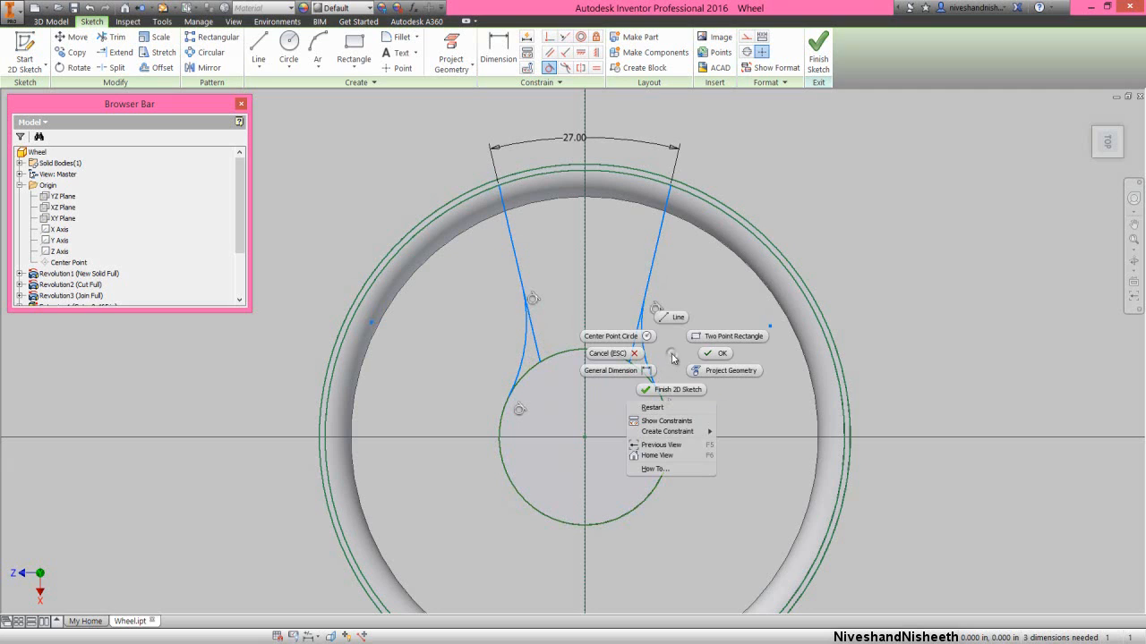
click(704, 433)
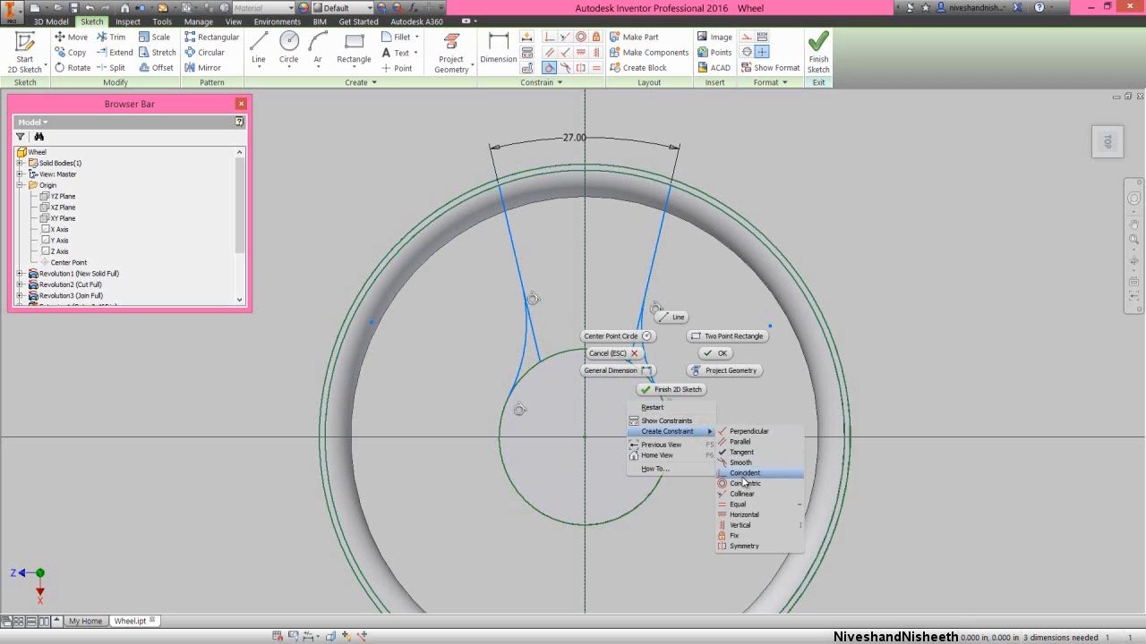
click(755, 506)
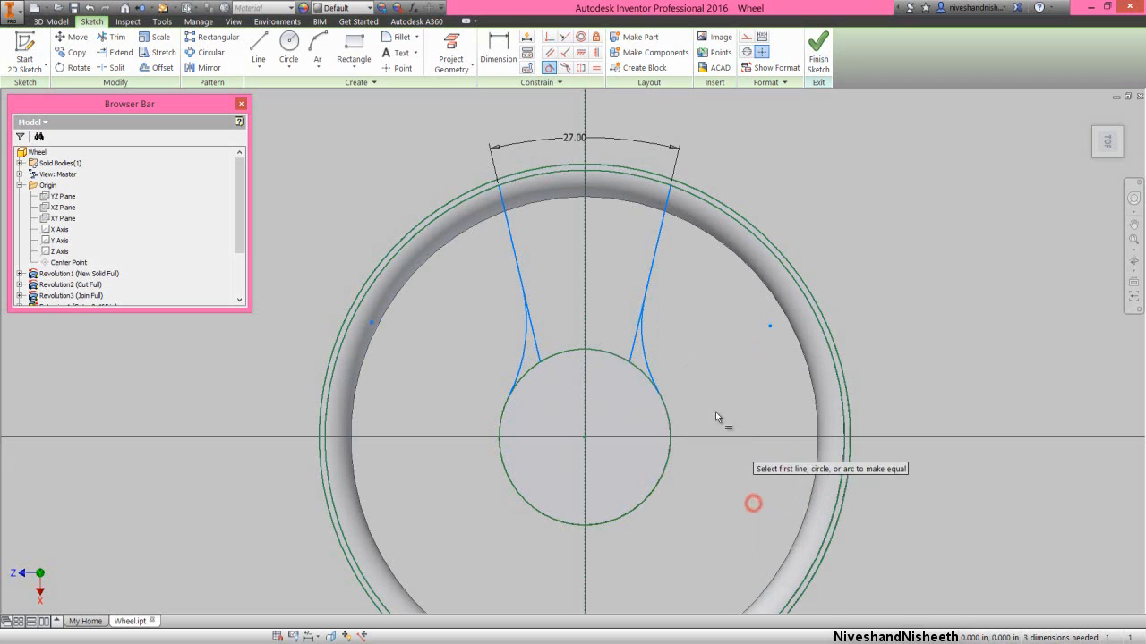
click(644, 354)
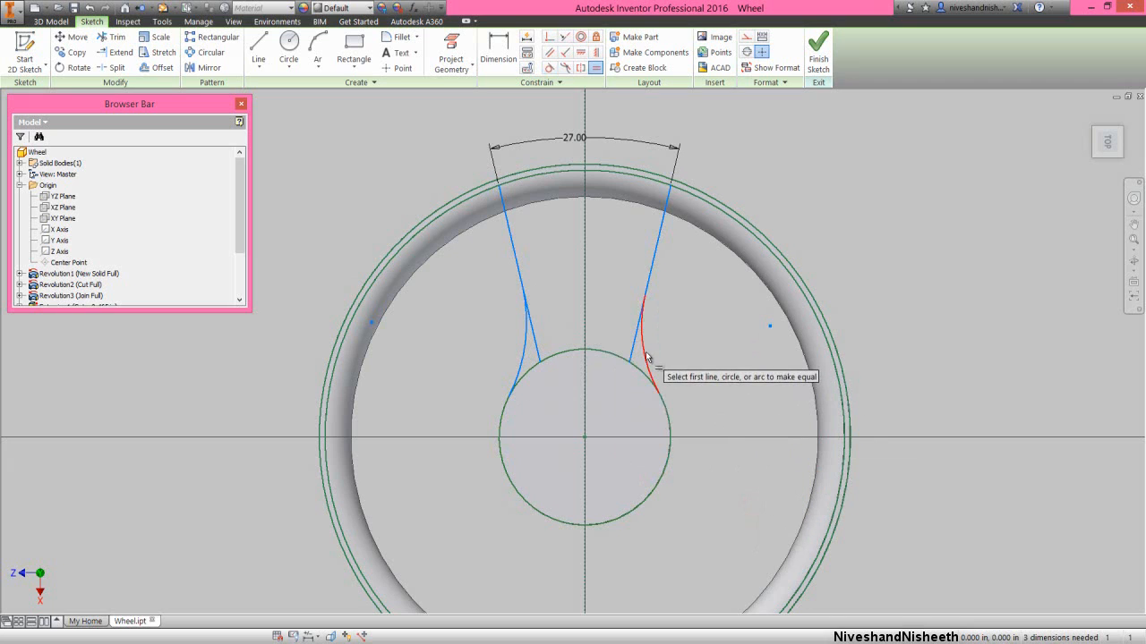
click(526, 351)
- Dimension the radius of one of the two hub-end spoke arcs as 0.1875 in
right_click(542, 283)
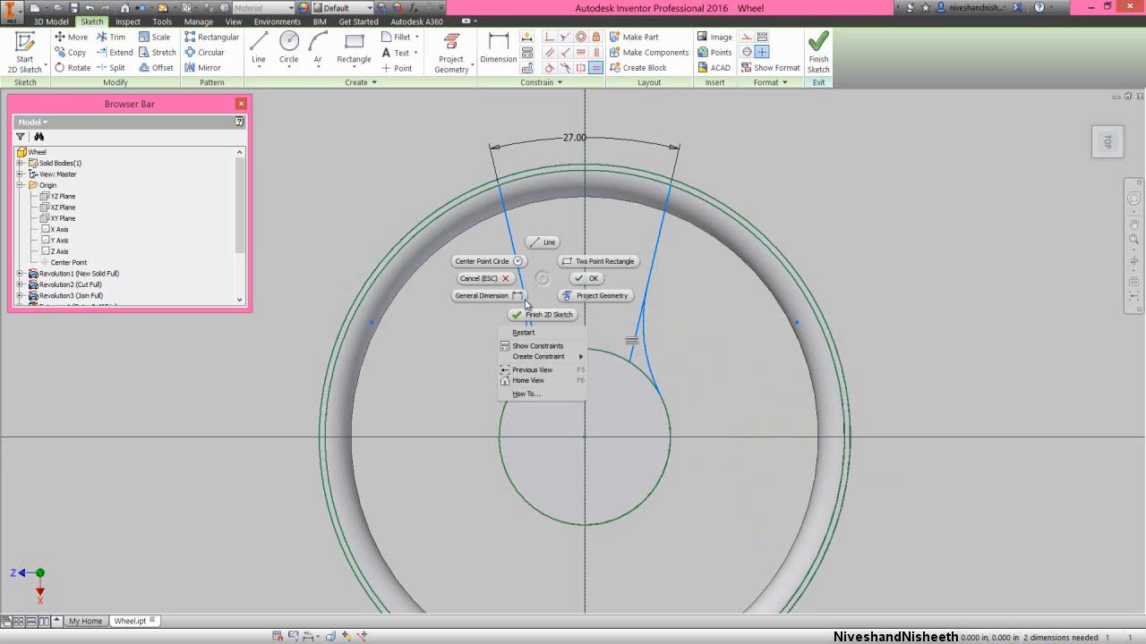
click(484, 302)
click(526, 358)
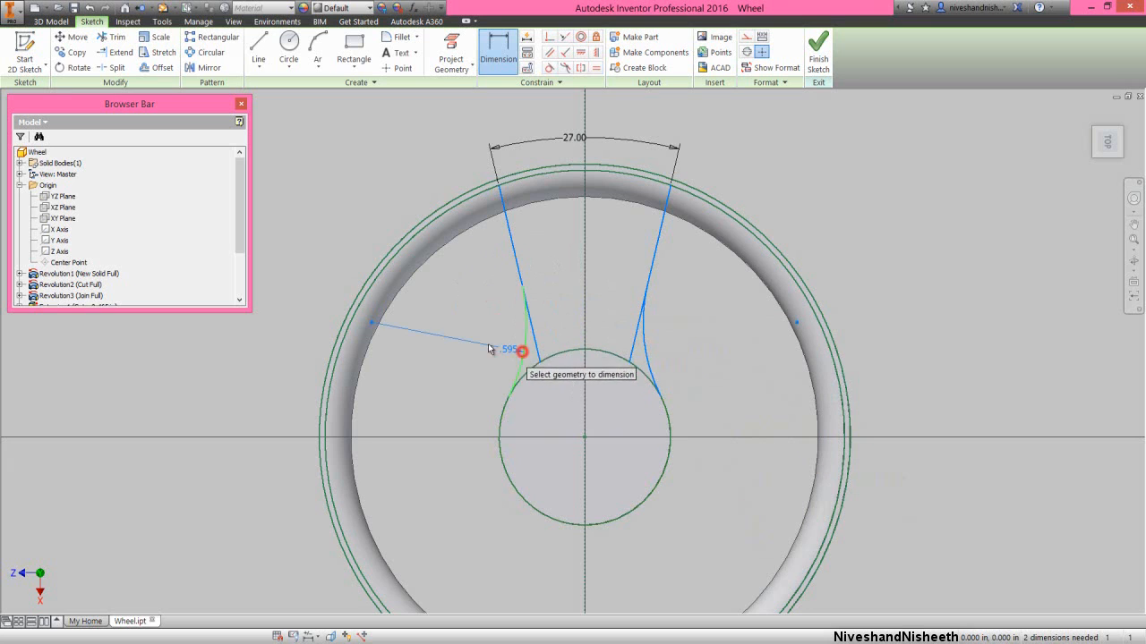
click(481, 346)
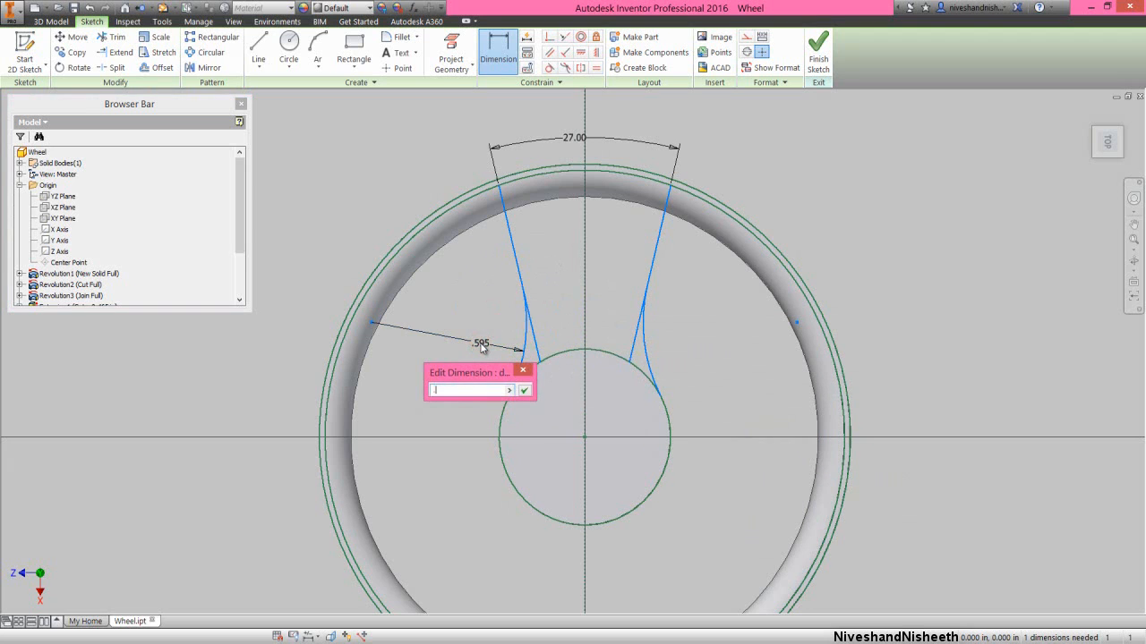
text(.1875)
key(Return)
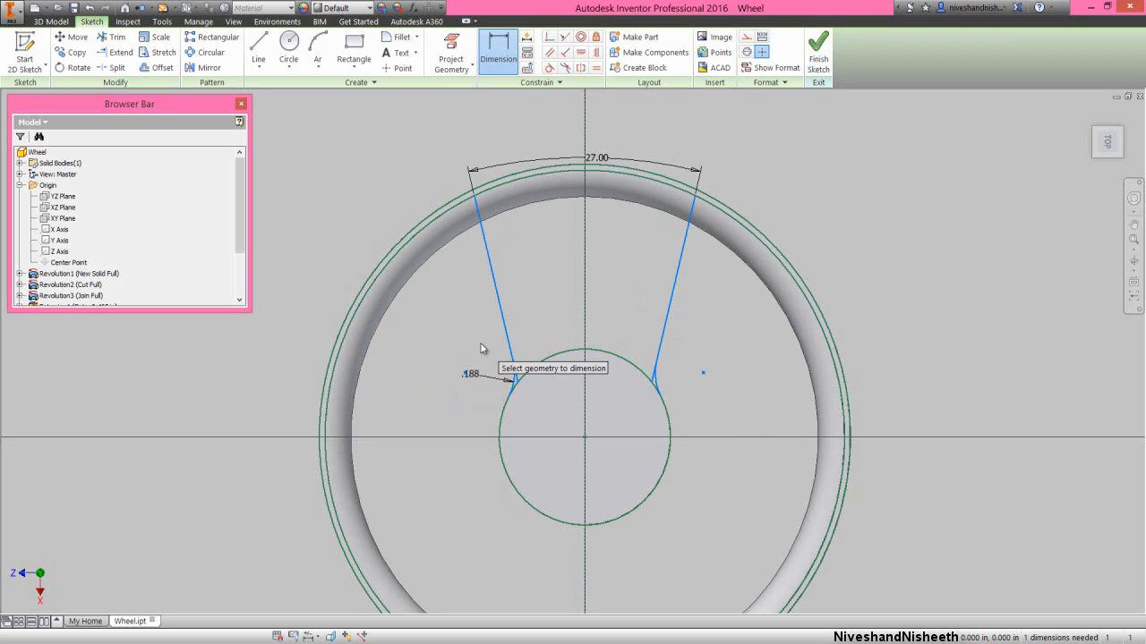
right_click(545, 401)
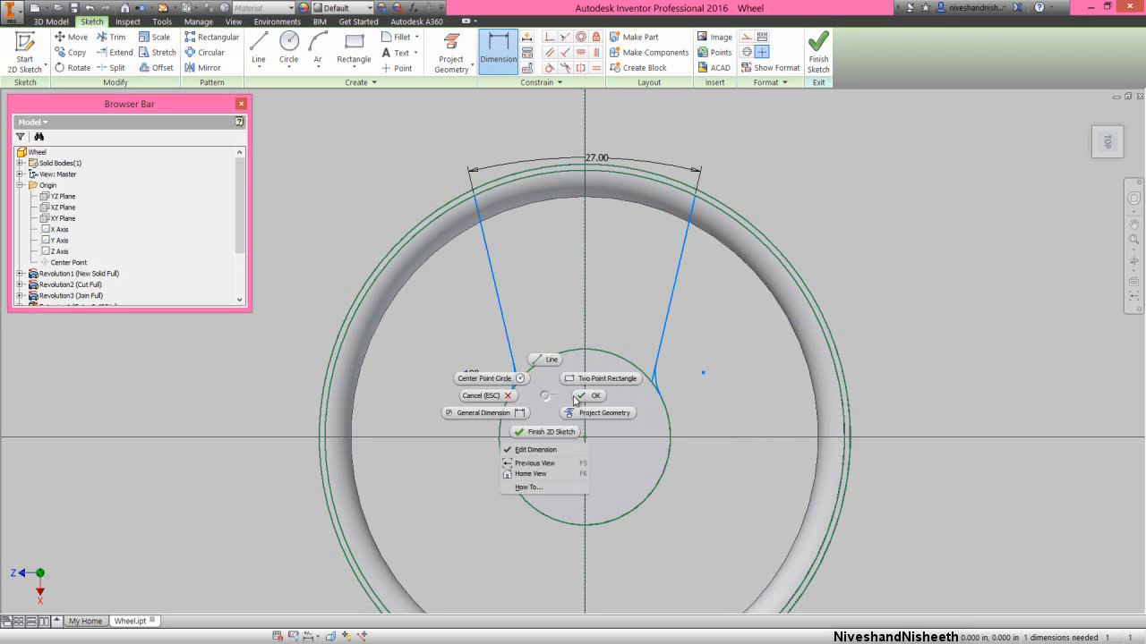
click(577, 397)
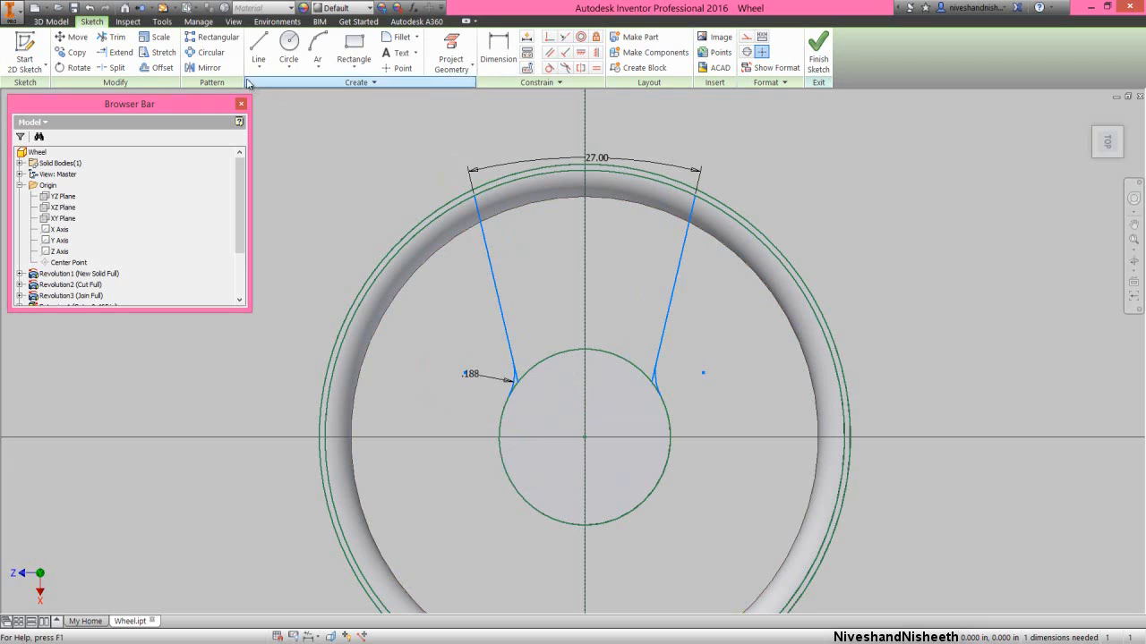
- Trim the short ends of both spoke lines that extend past the arcs to the hub circle
click(109, 42)
scroll(471, 382, down, 2)
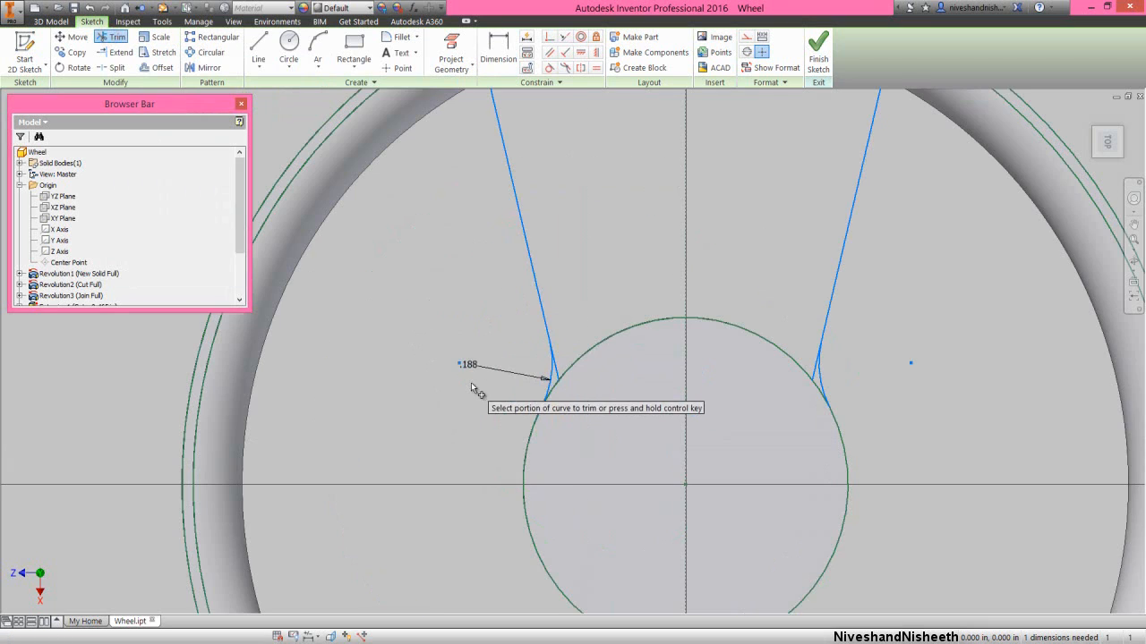
click(555, 374)
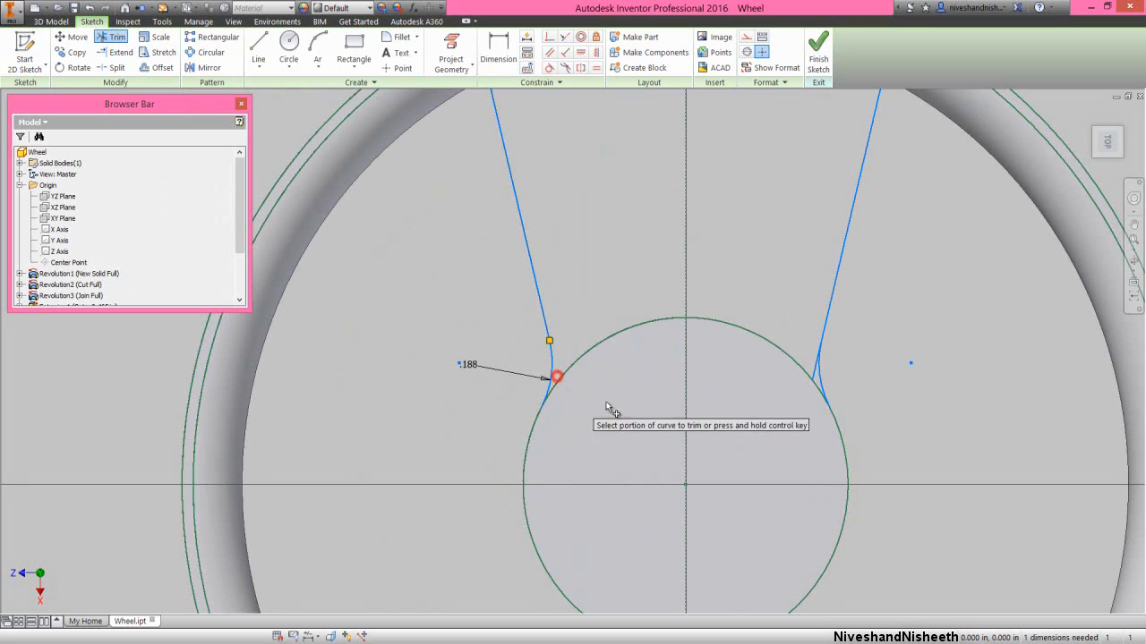
click(820, 376)
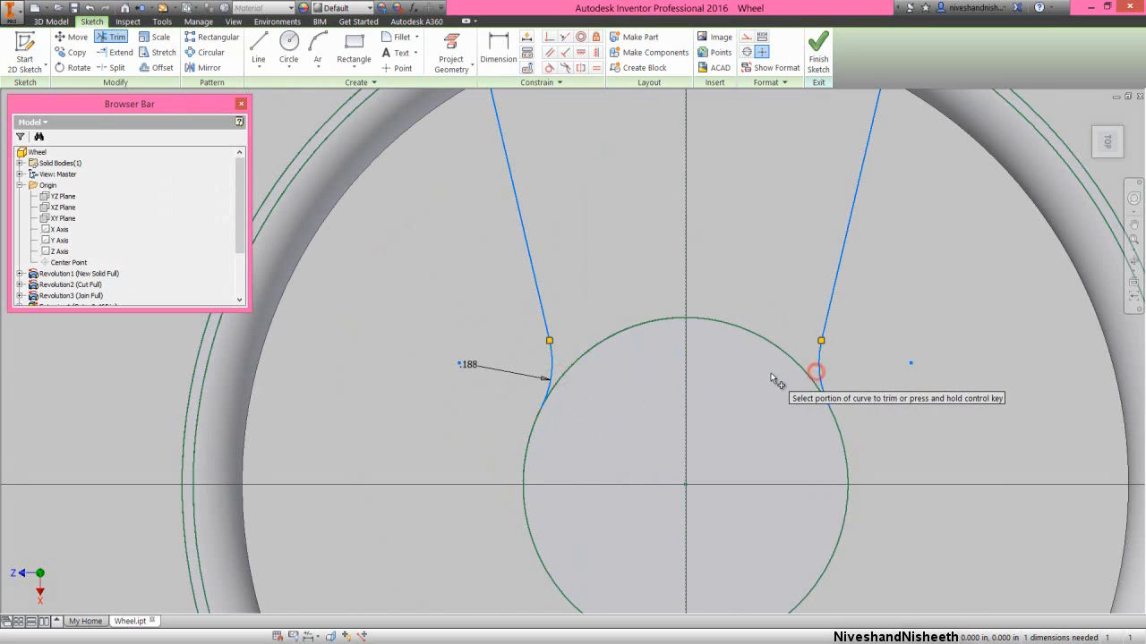
scroll(770, 376, up, 2)
- Dimension the horizontal distance between the two arc centre points as 0.6 in, placing the dimension above the hub
right_click(681, 213)
click(653, 225)
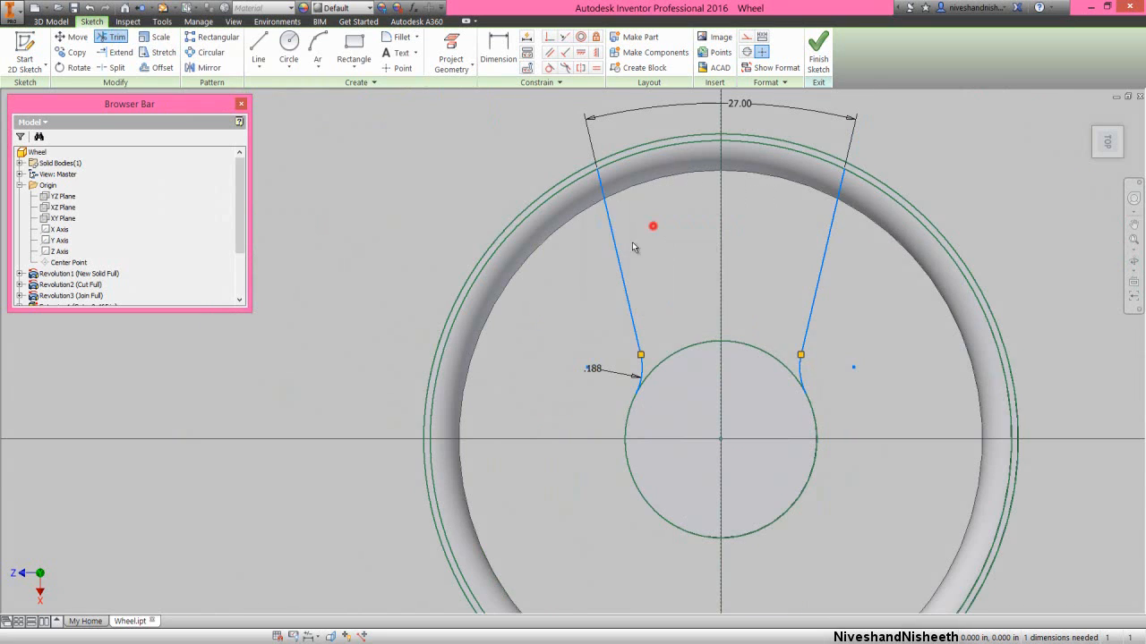
click(588, 370)
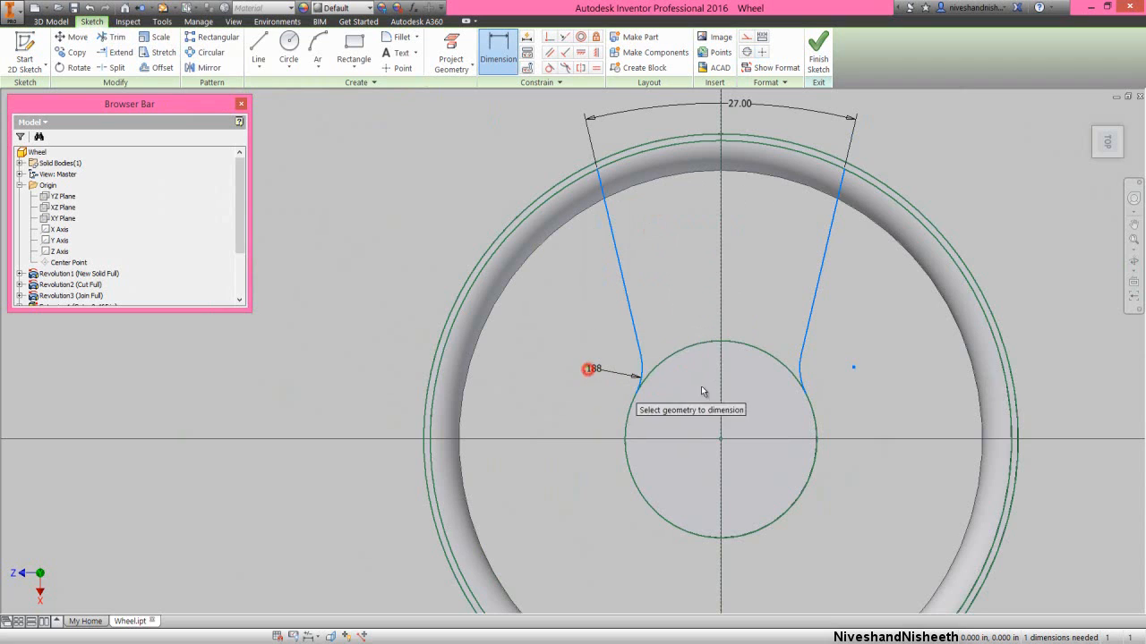
click(854, 369)
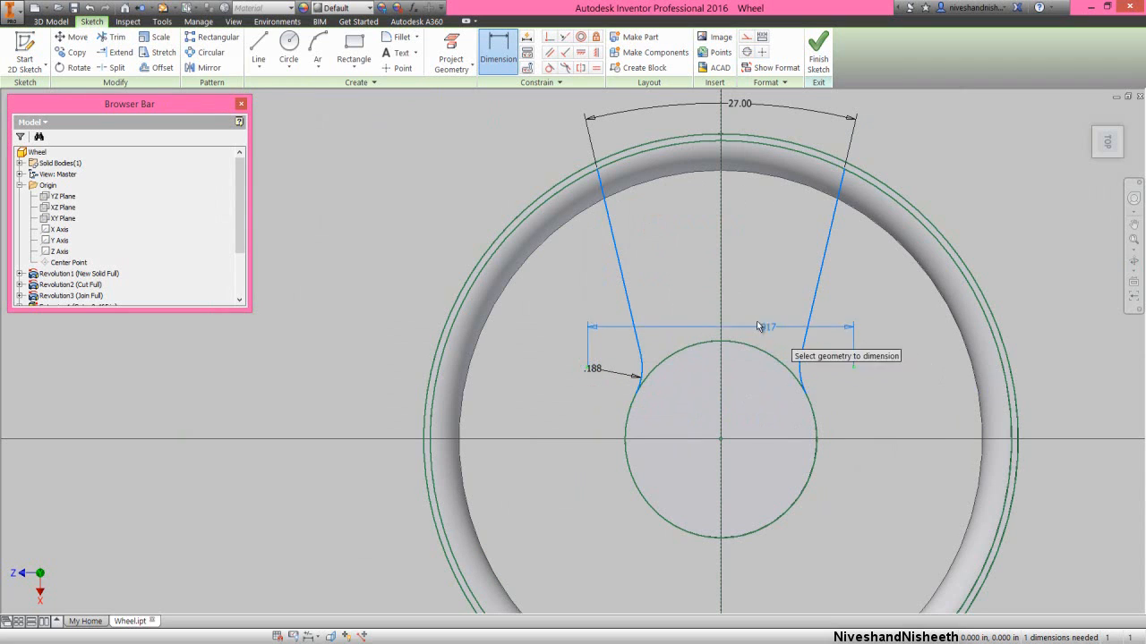
click(730, 290)
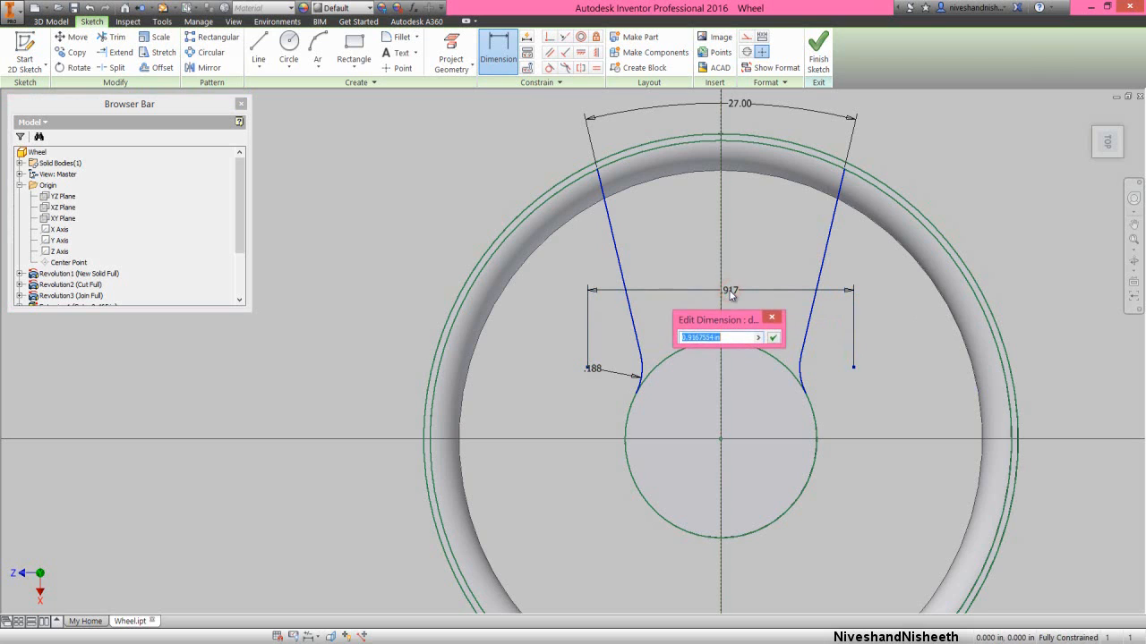
key(Return)
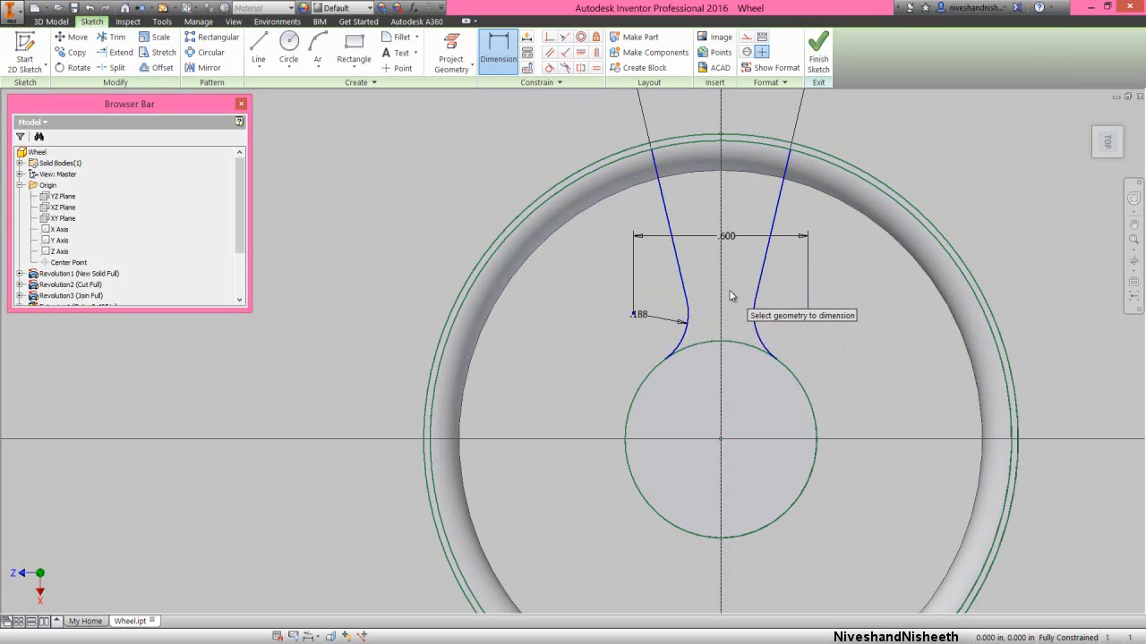
scroll(723, 350, down, 3)
scroll(691, 212, up, 3)
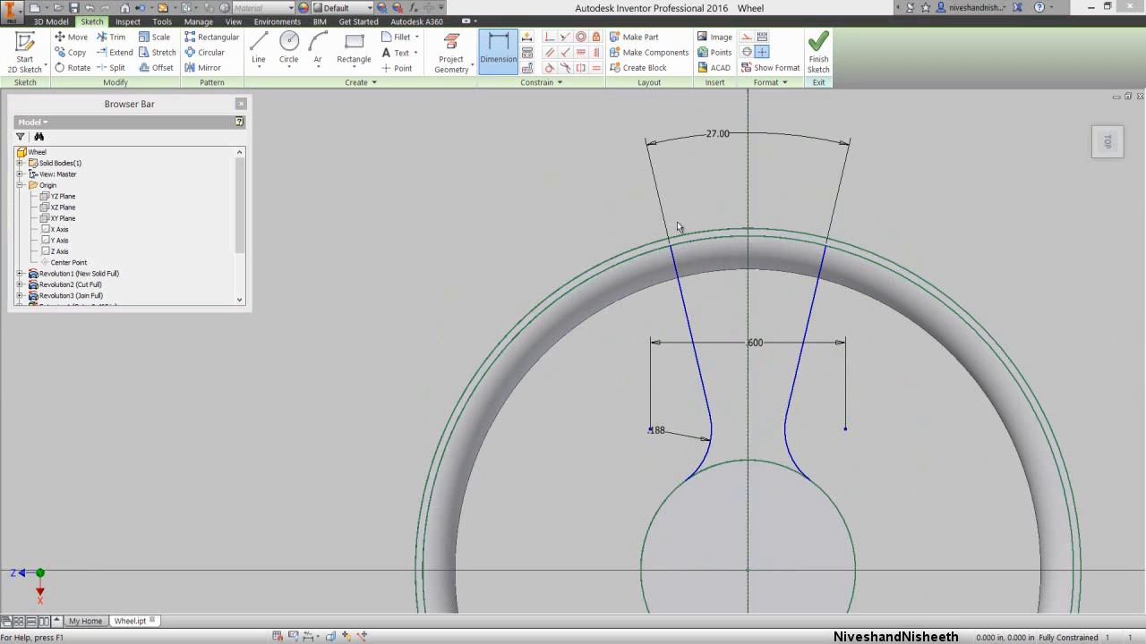
right_click(677, 227)
click(709, 223)
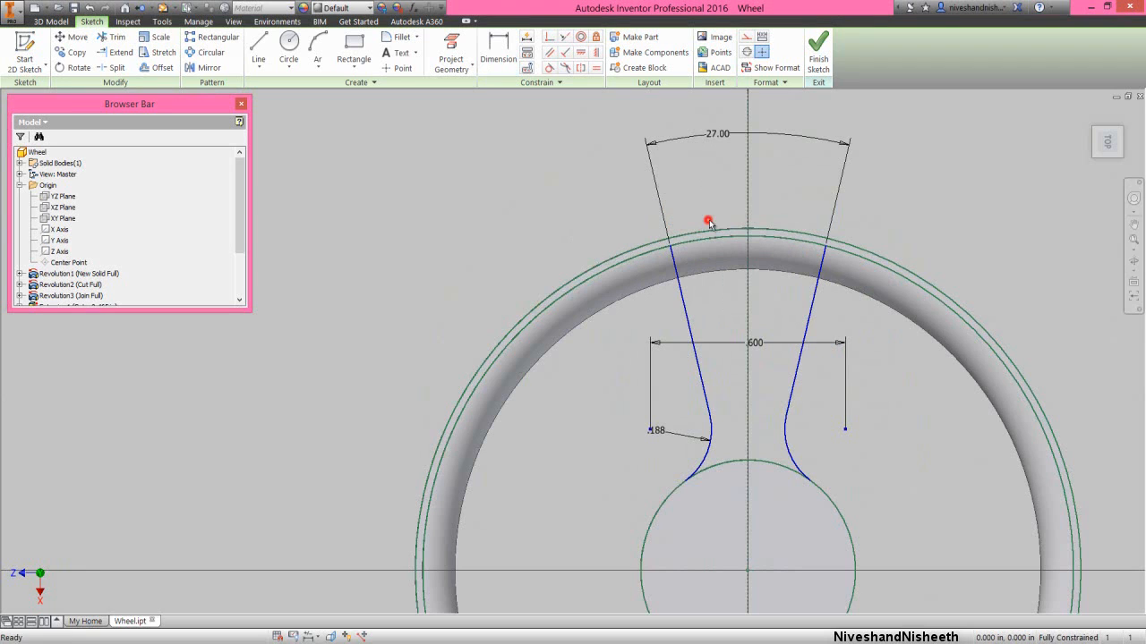
- Draw a three-point arc inside the spoke from the inner rim circle down to the vertical centreline, with a radius of about 3.5 in
click(319, 46)
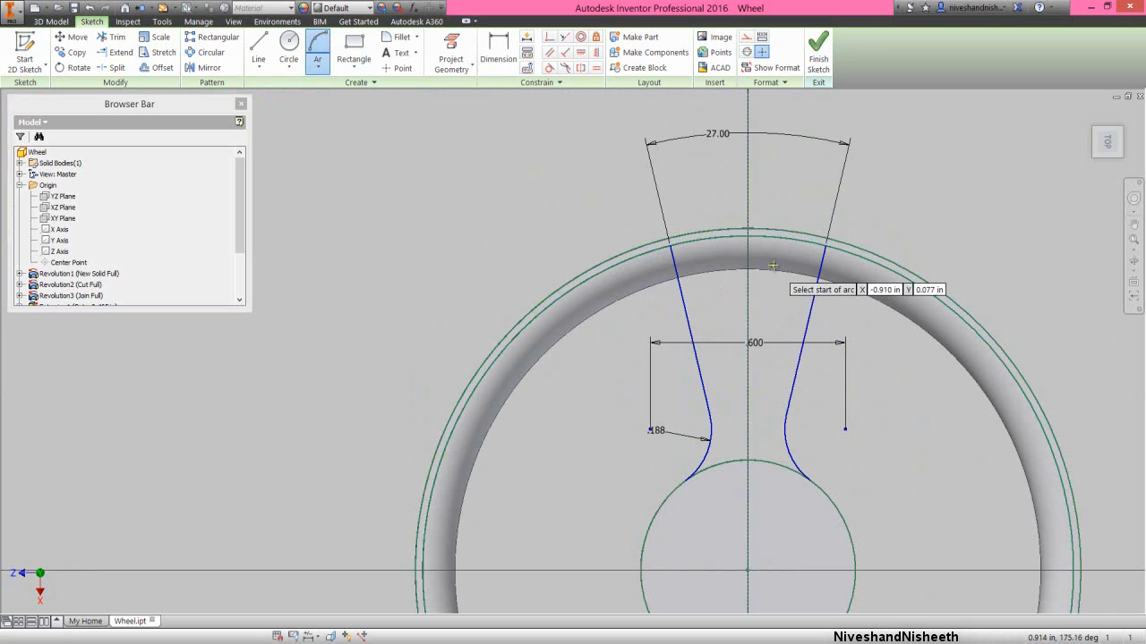
click(788, 239)
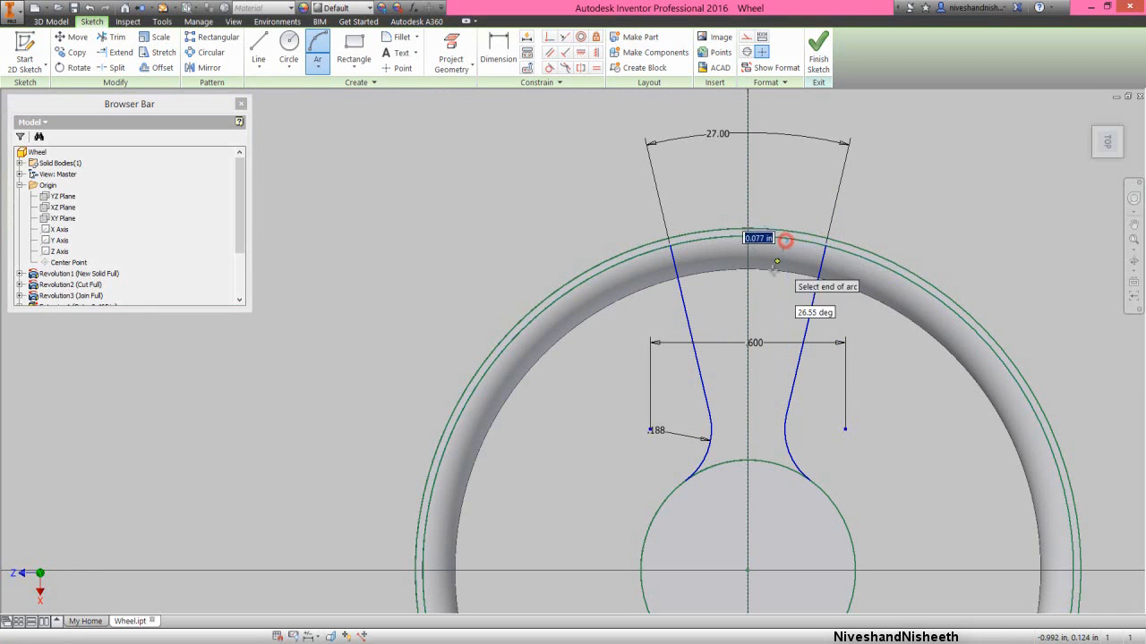
click(751, 360)
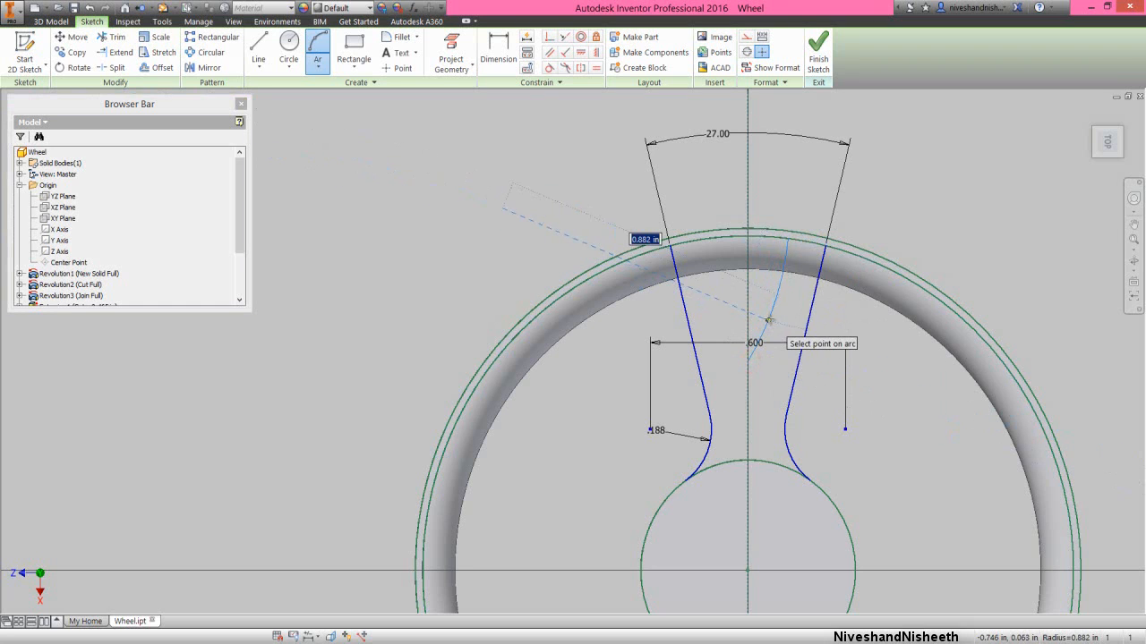
click(759, 324)
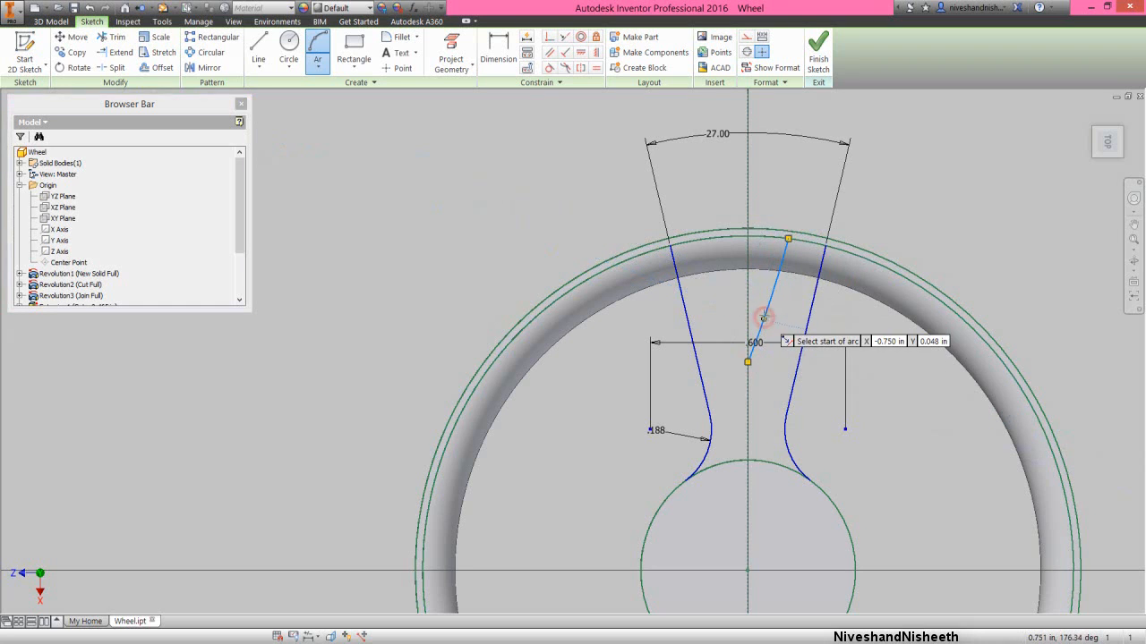
right_click(759, 204)
click(793, 199)
- Dimension the radius of the arc inside the spoke as 2.25 in
click(493, 51)
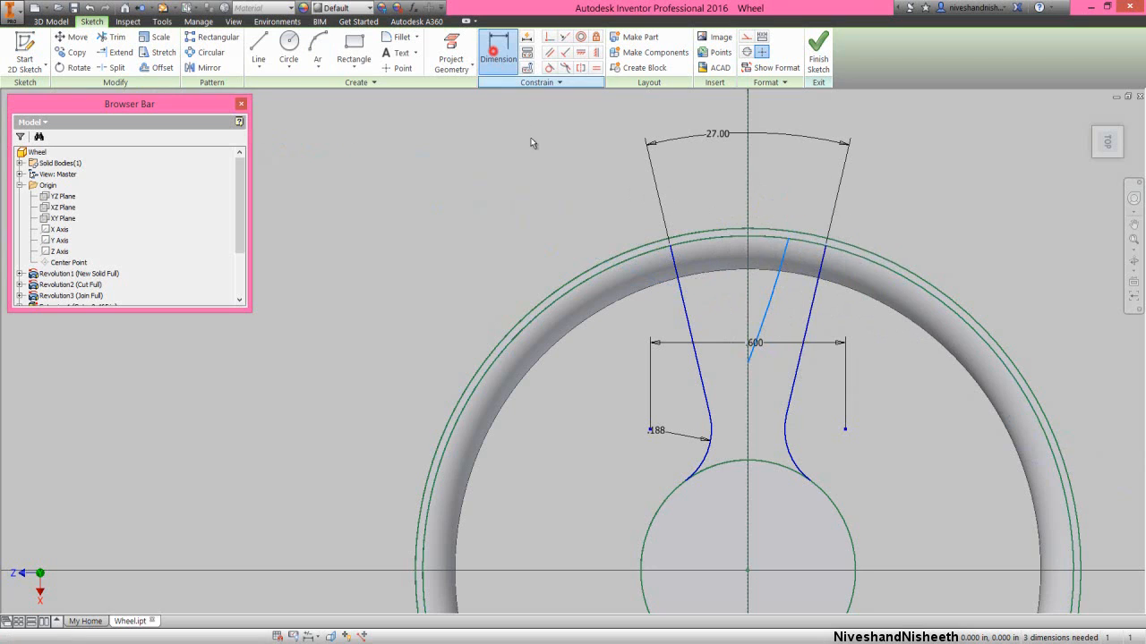
click(766, 310)
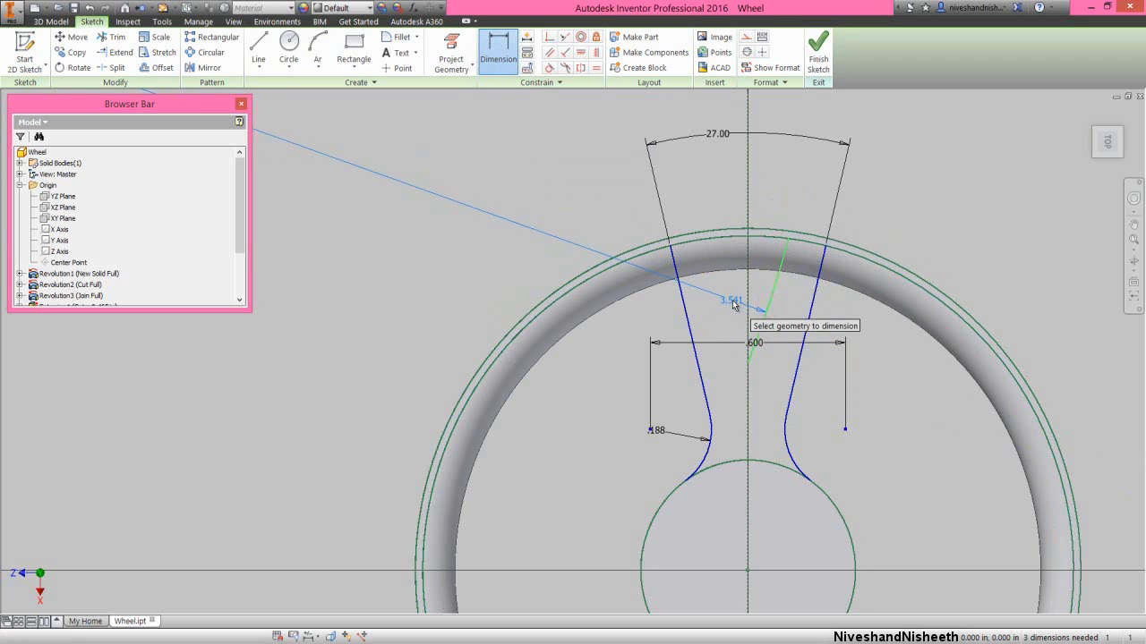
click(733, 304)
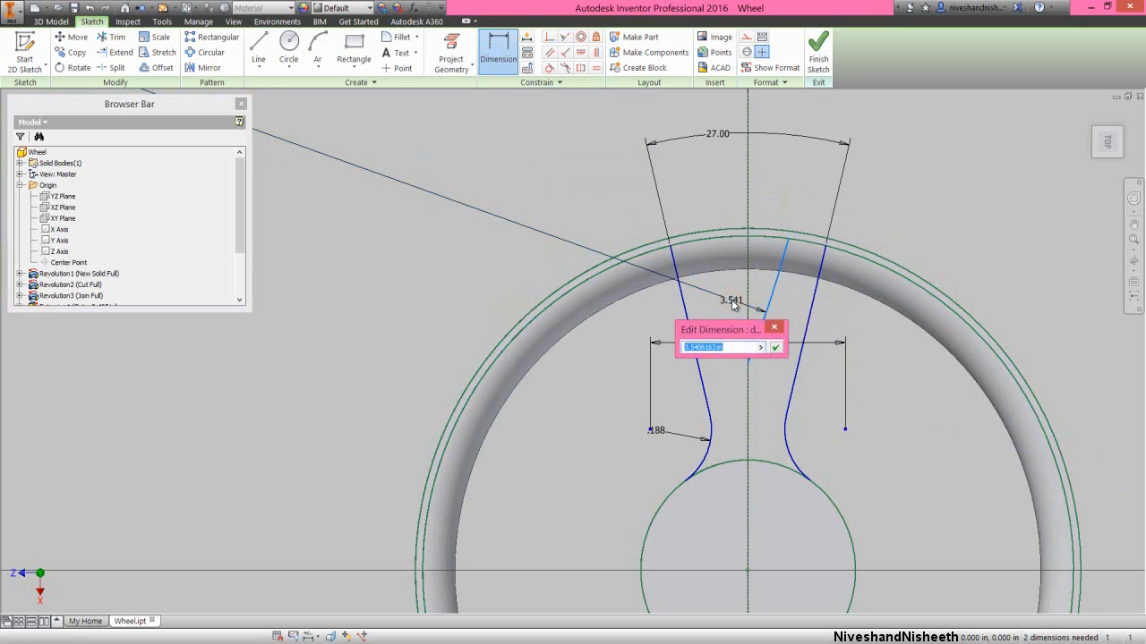
text(2.25)
key(Return)
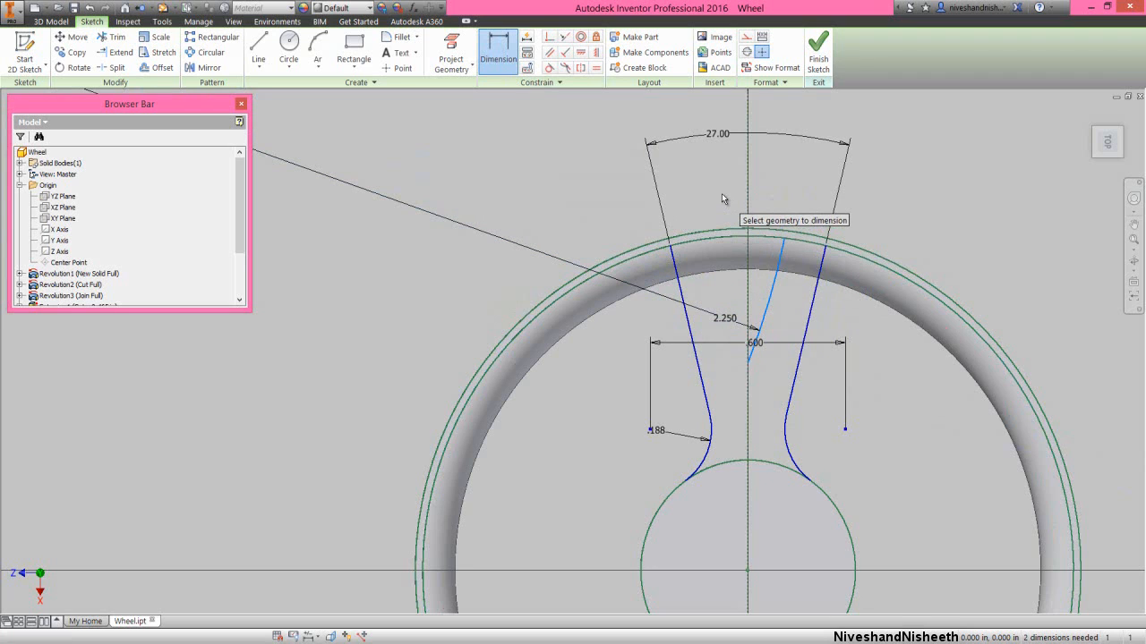
- Dimension the vertical distance from the wheel centre to the inner arc's lower endpoint as 0.5 in
click(748, 362)
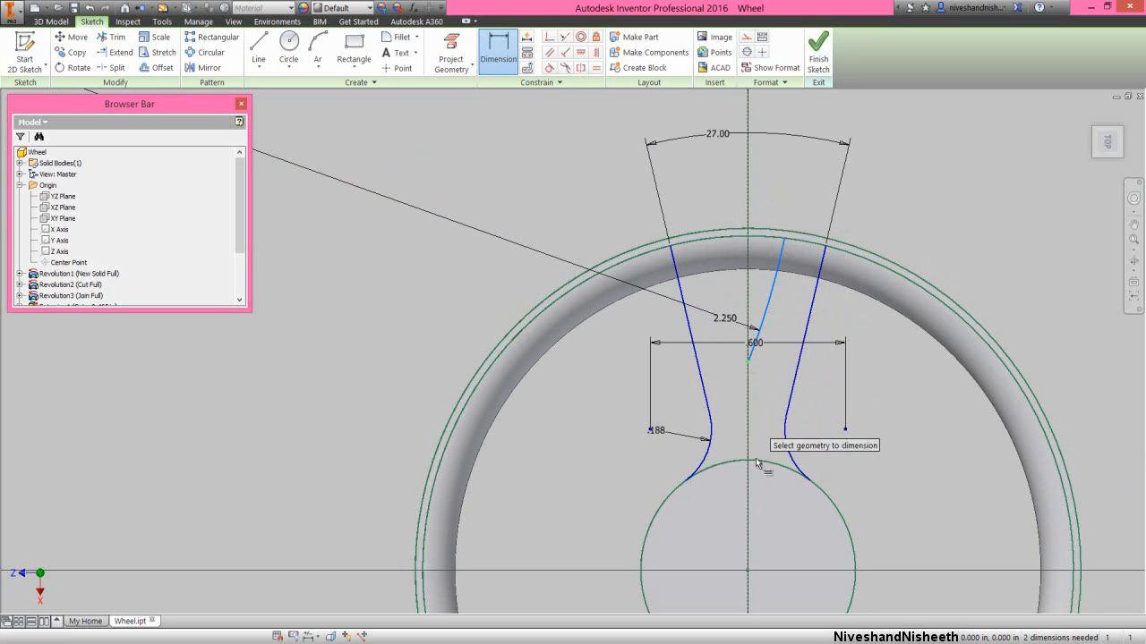
click(749, 570)
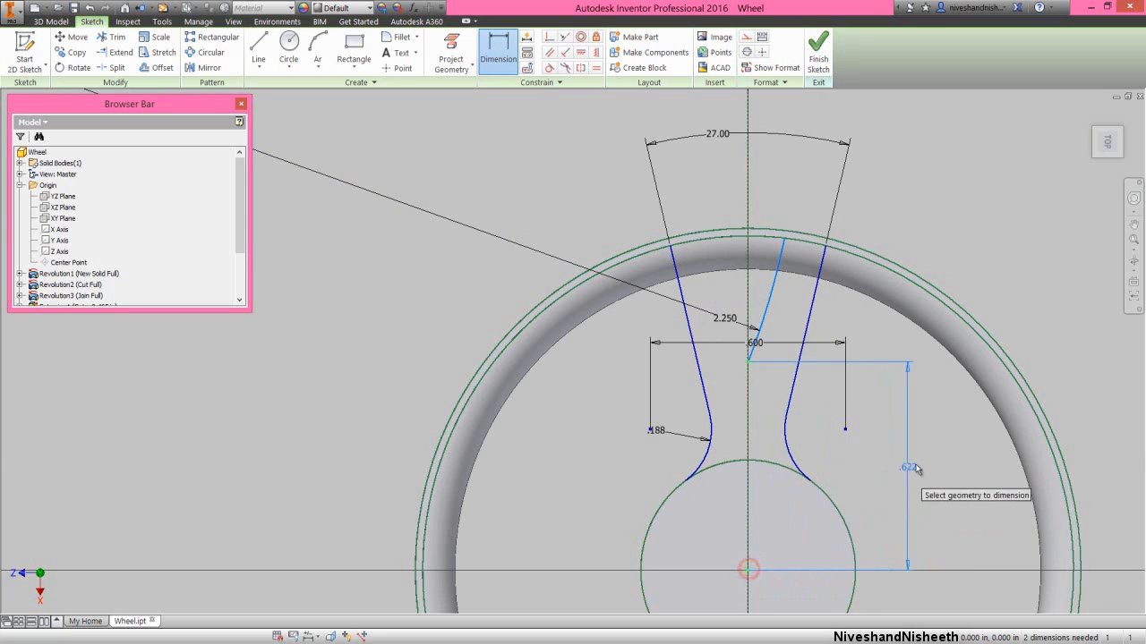
click(924, 461)
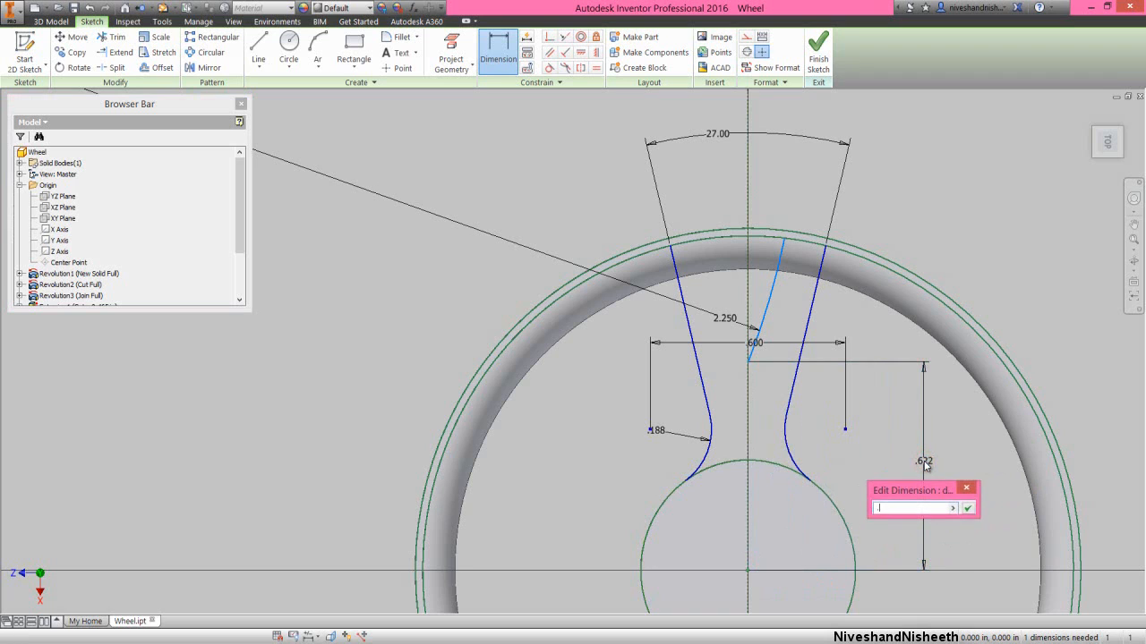
key(Return)
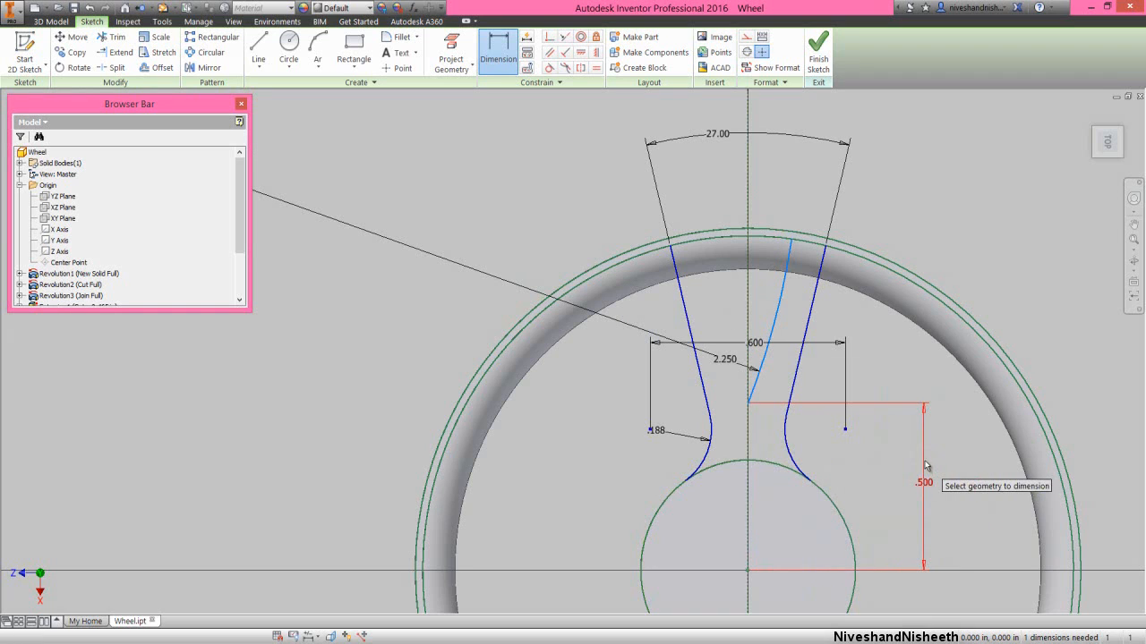
right_click(967, 231)
click(1023, 233)
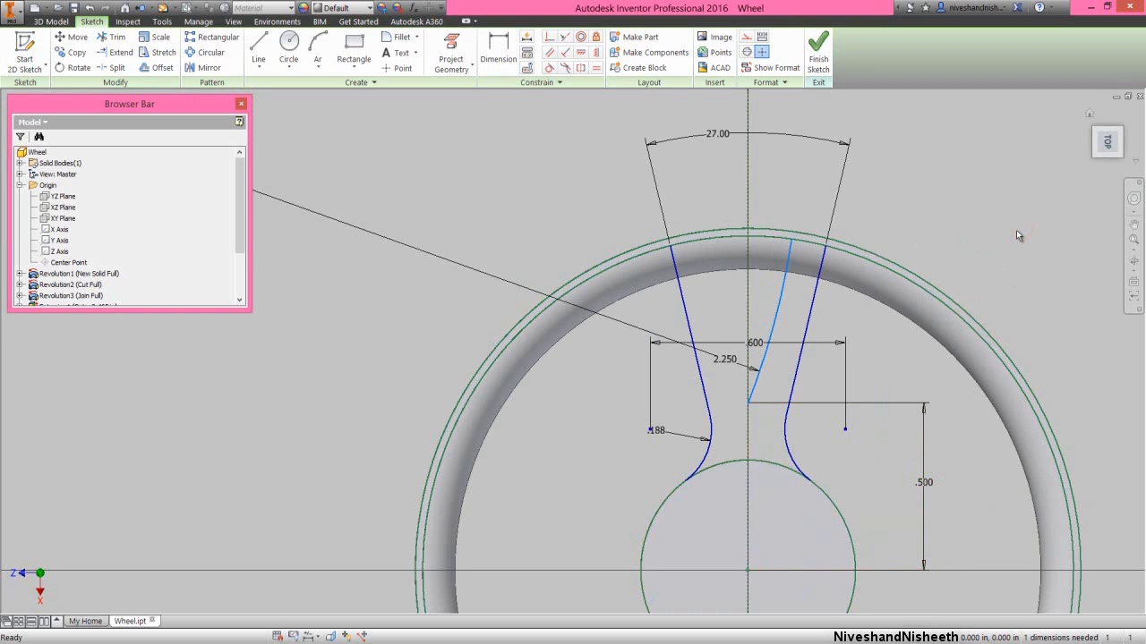
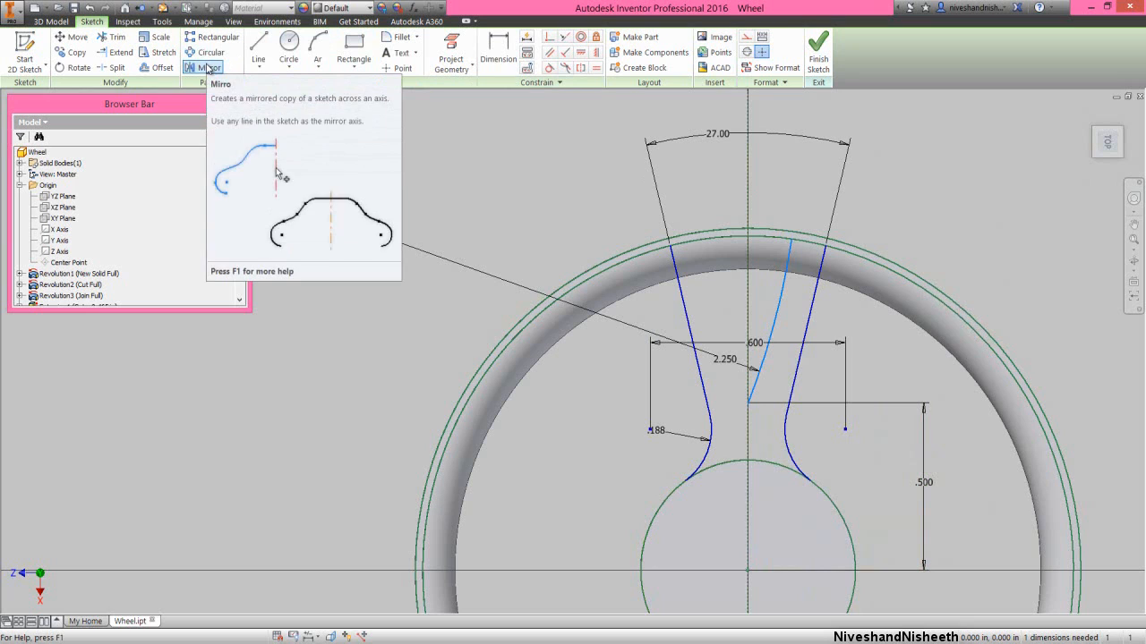
- Mirror the arc inside the spoke about the vertical centreline
click(208, 68)
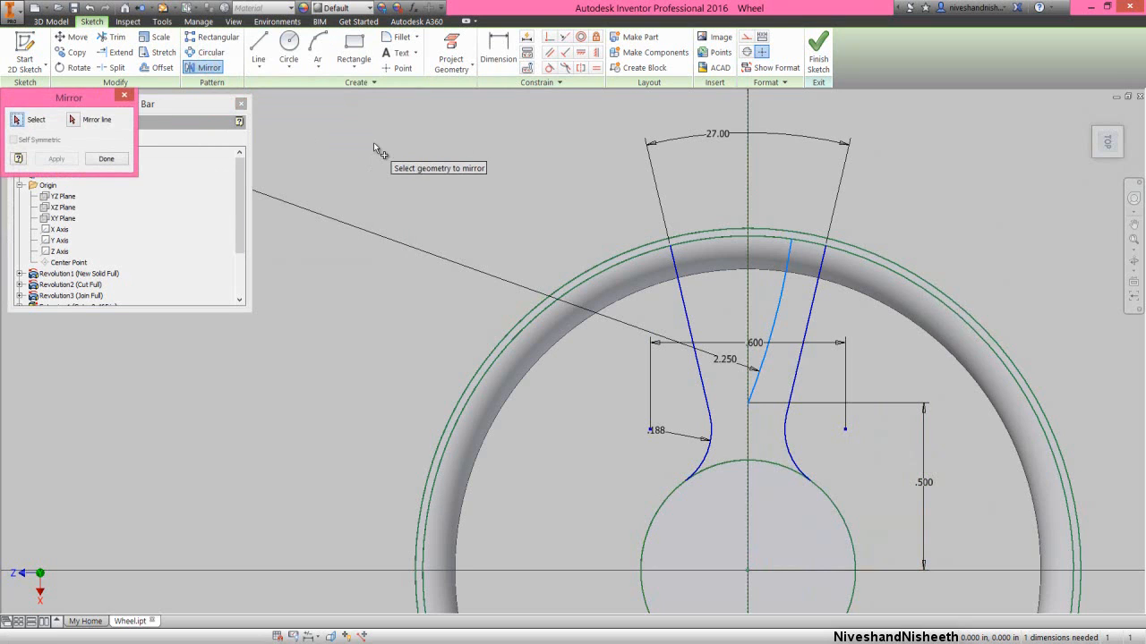
click(777, 313)
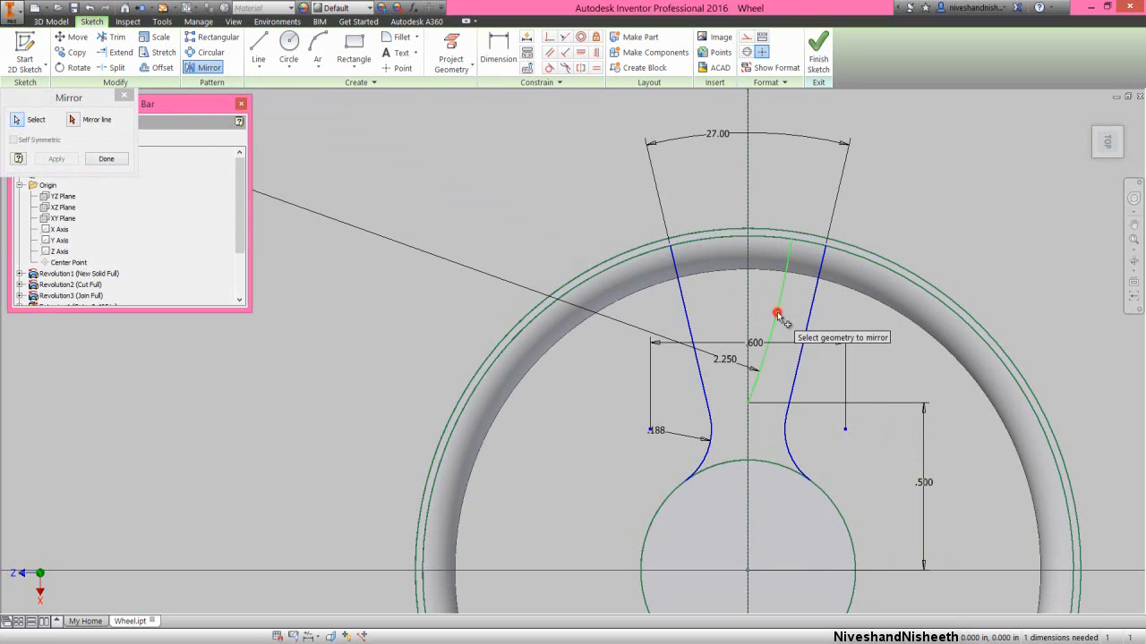
click(73, 120)
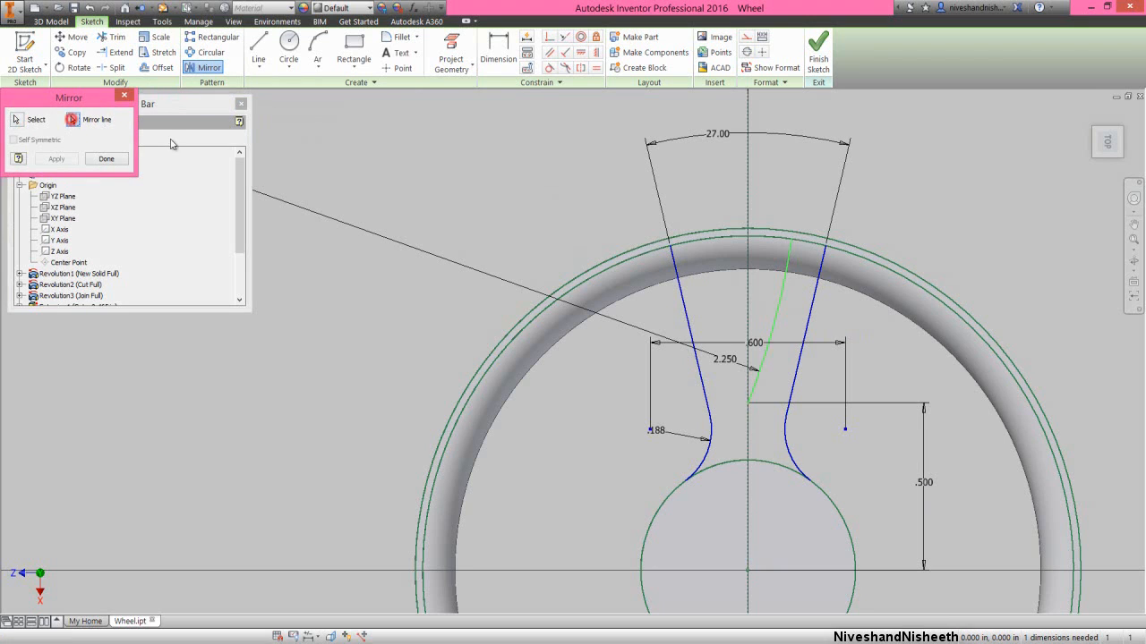
click(748, 310)
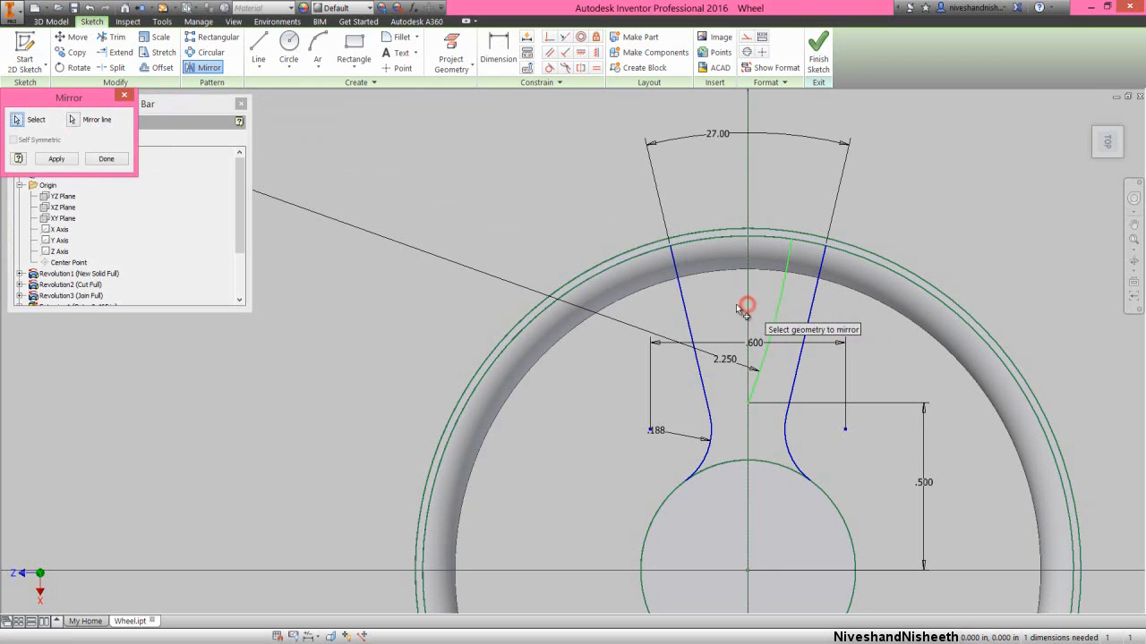
click(57, 160)
right_click(429, 171)
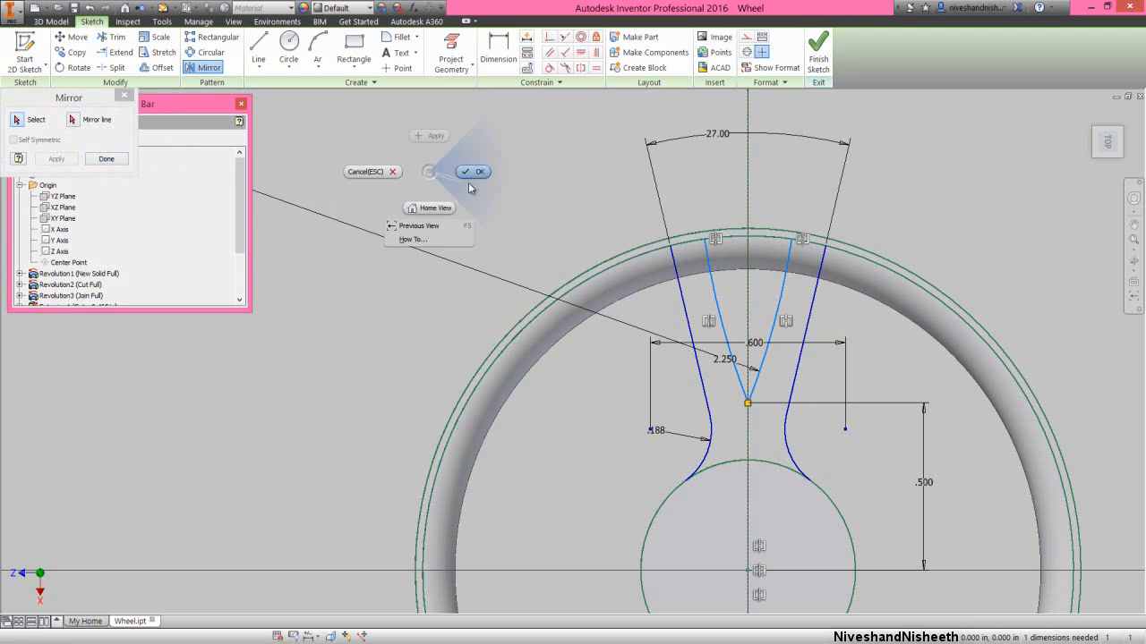
click(475, 172)
- Dimension the horizontal distance between the upper endpoints of the two mirrored inner arcs as 0.1 in, placing the dimension above the rim
click(498, 56)
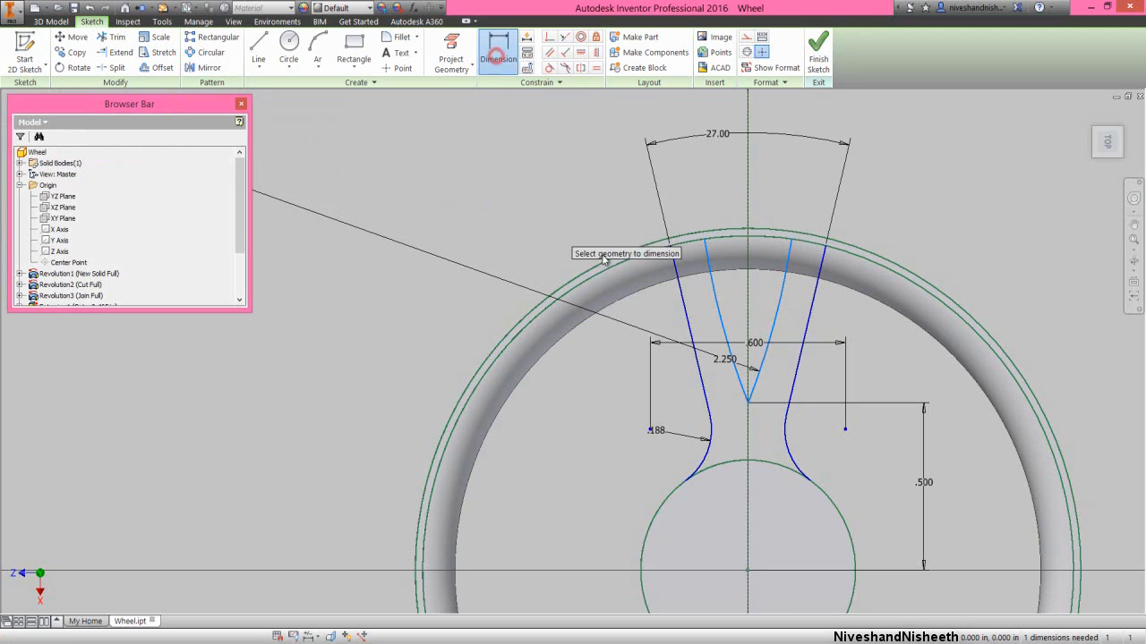
click(705, 237)
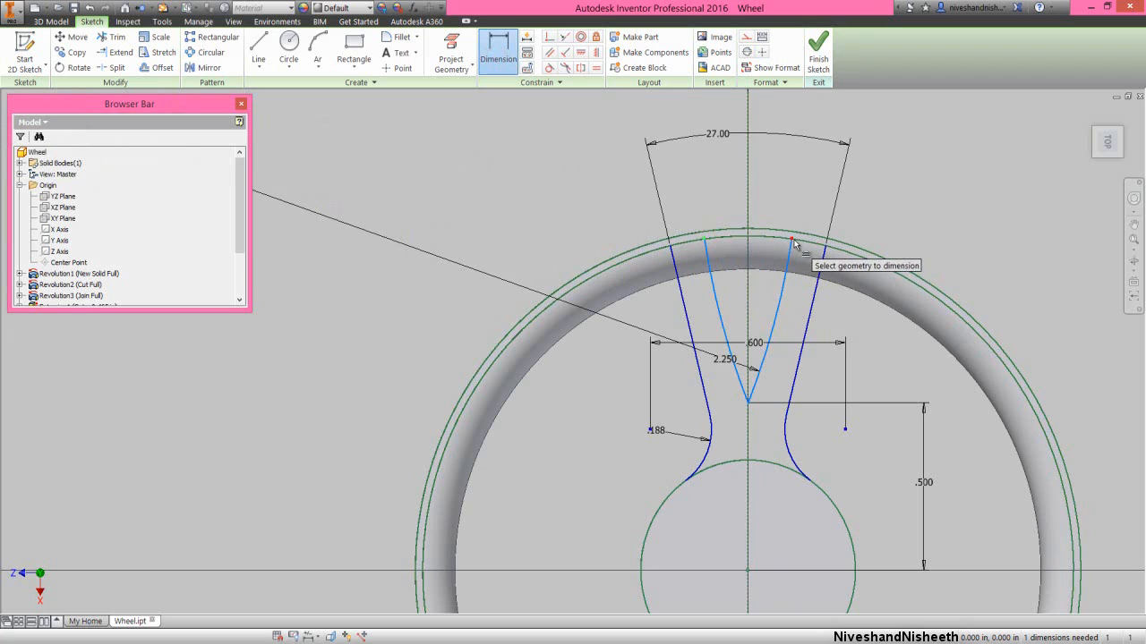
click(793, 239)
click(764, 195)
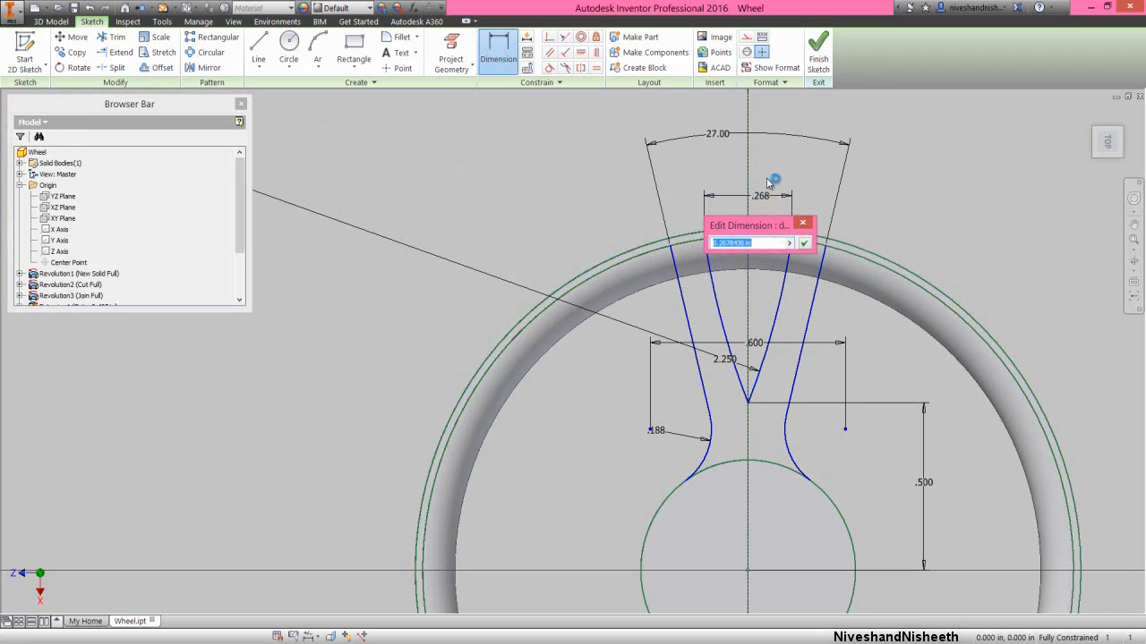
text(.1)
key(Return)
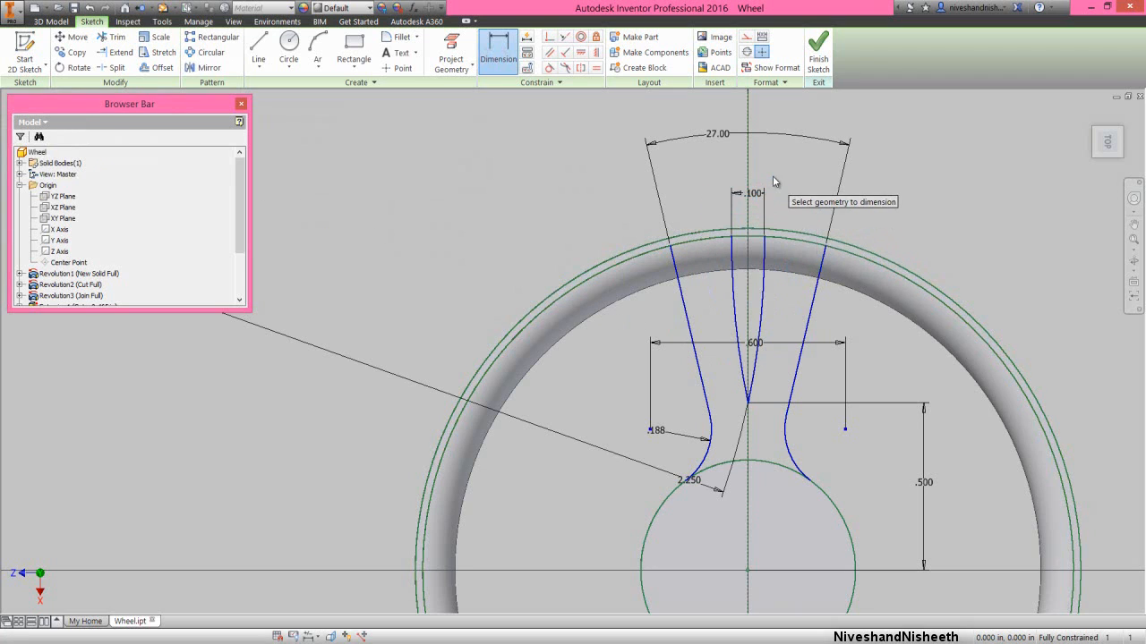
right_click(893, 164)
click(934, 167)
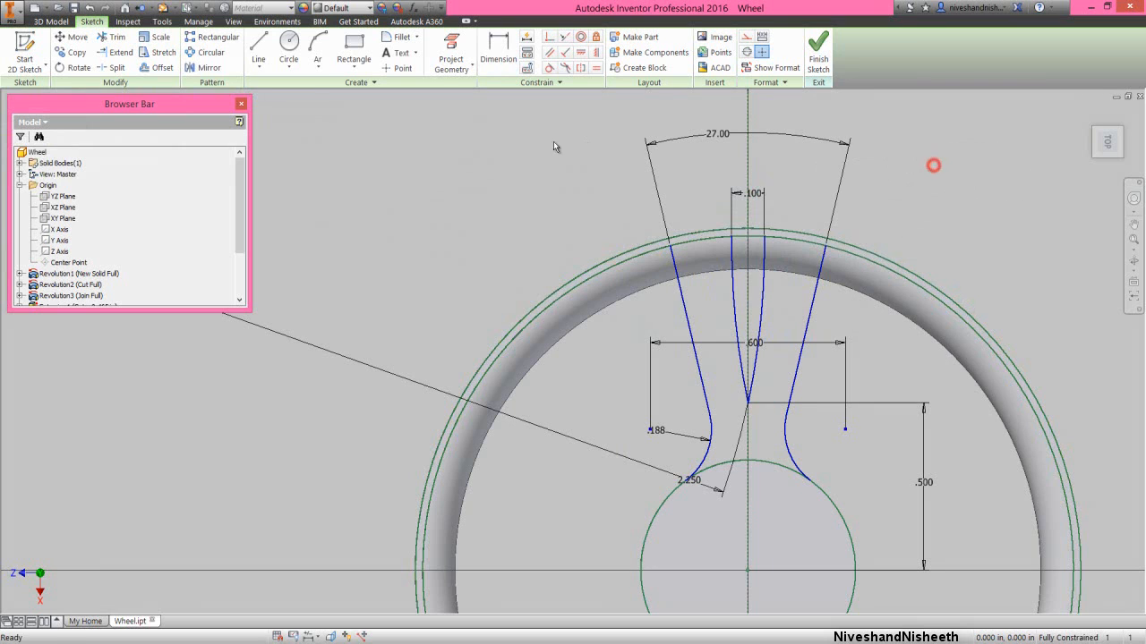
- Draw two three-point arcs of about 0.4 in radius, joining each spoke side line's outer end to the adjacent inner arc's upper endpoint
click(318, 54)
scroll(747, 269, up, 3)
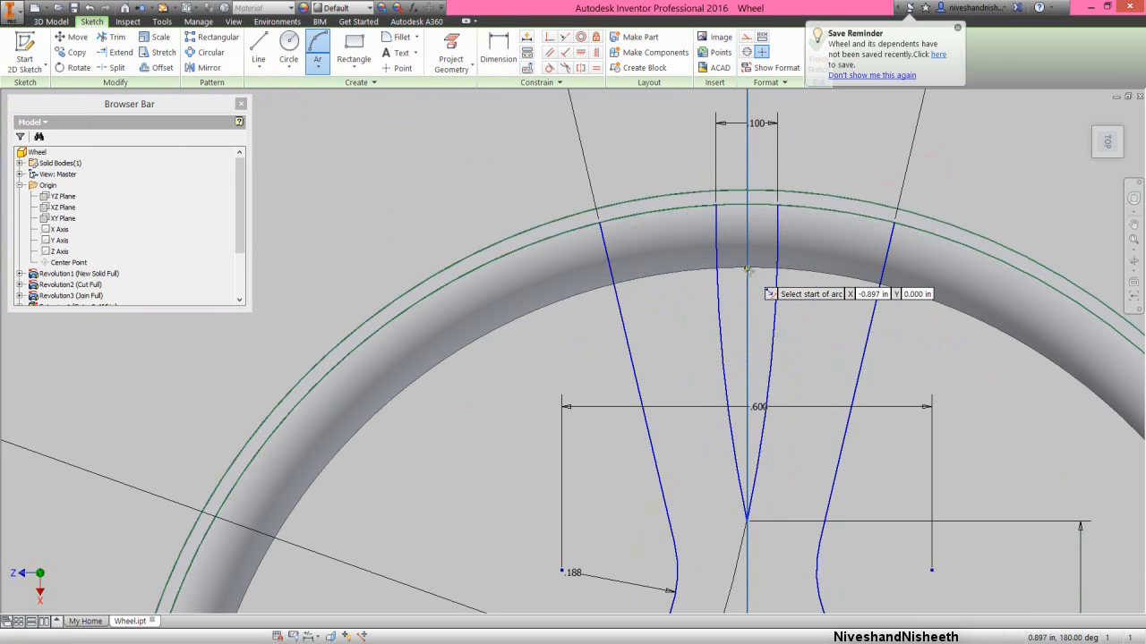
click(599, 223)
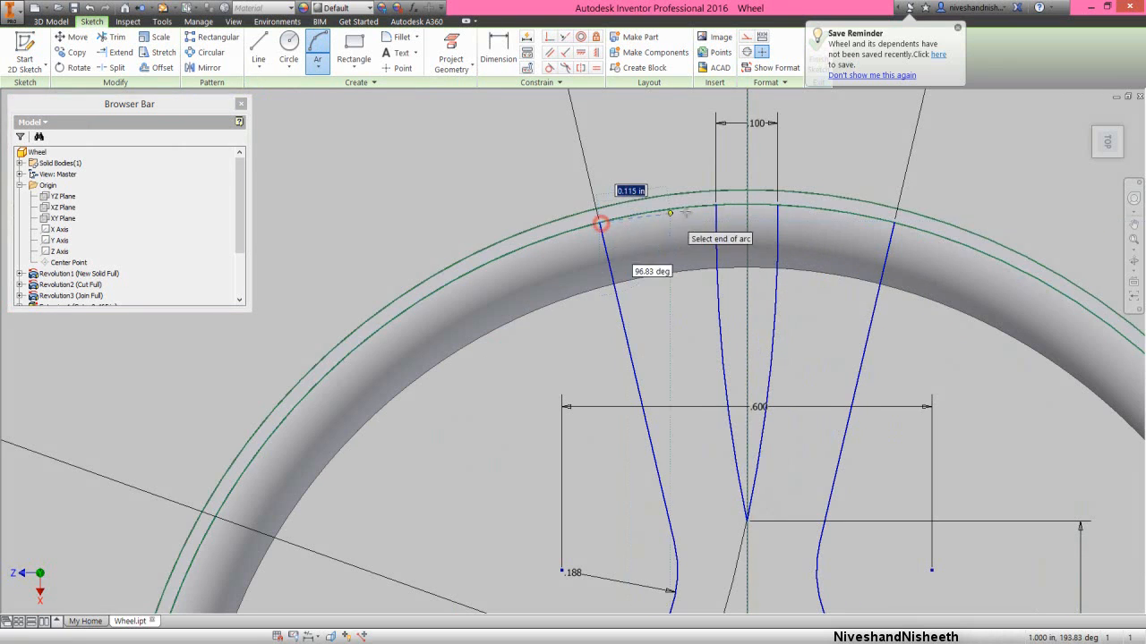
click(716, 206)
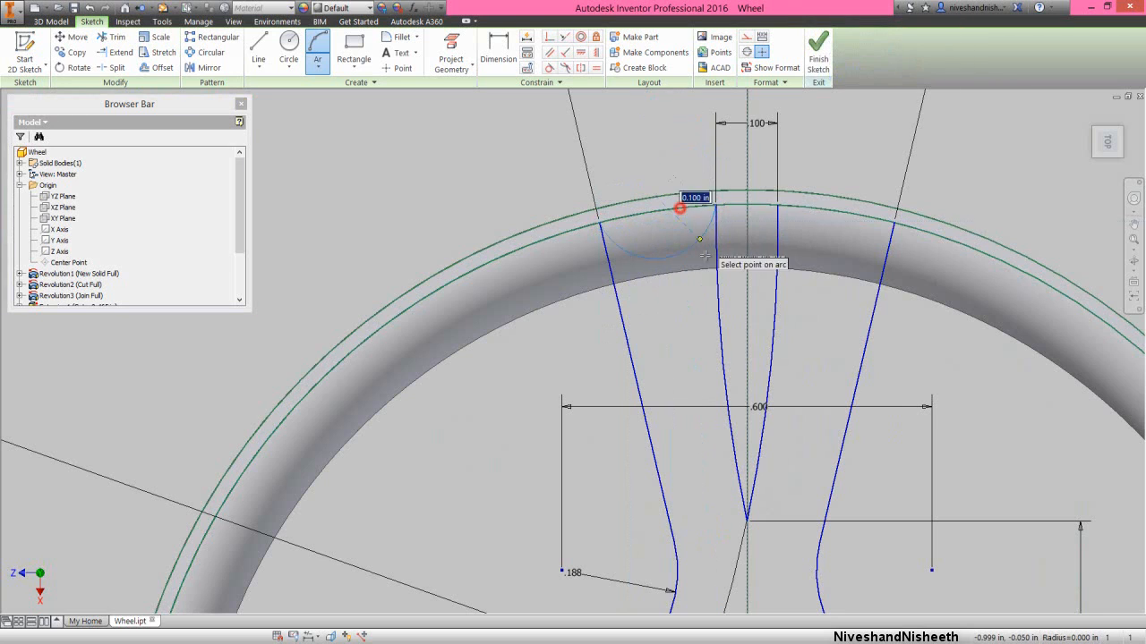
click(672, 203)
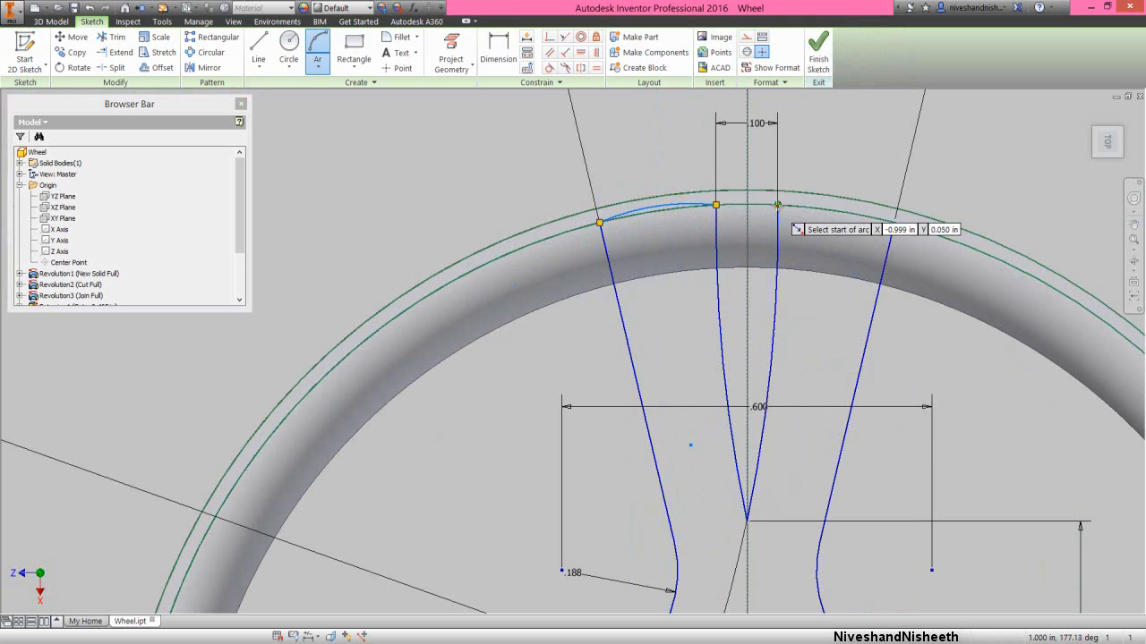
click(777, 205)
click(895, 219)
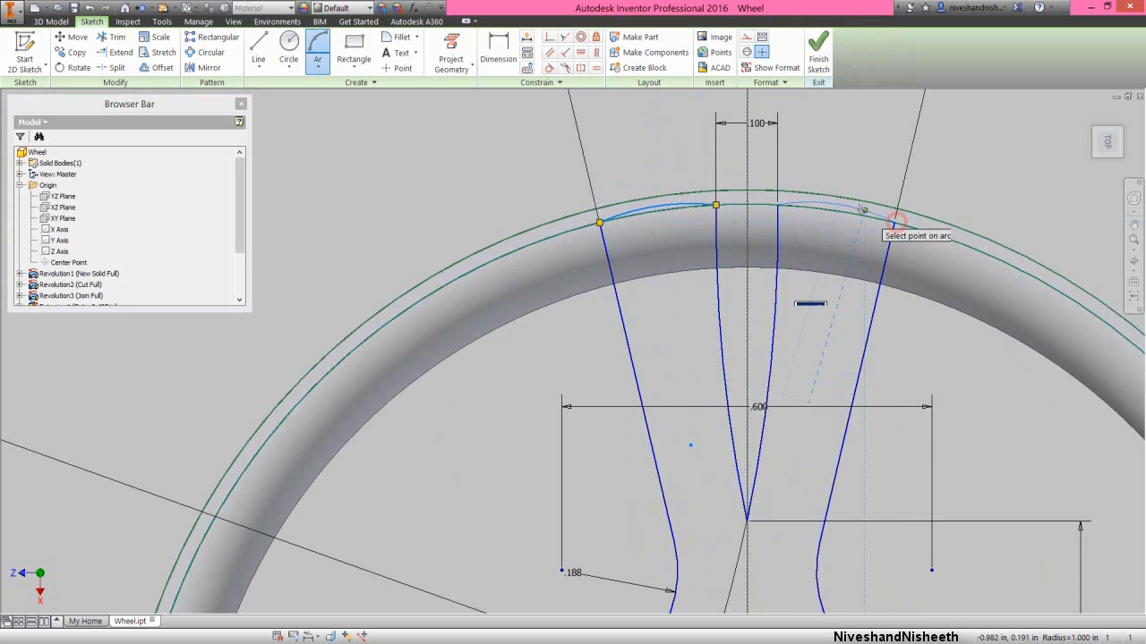
click(860, 209)
right_click(853, 175)
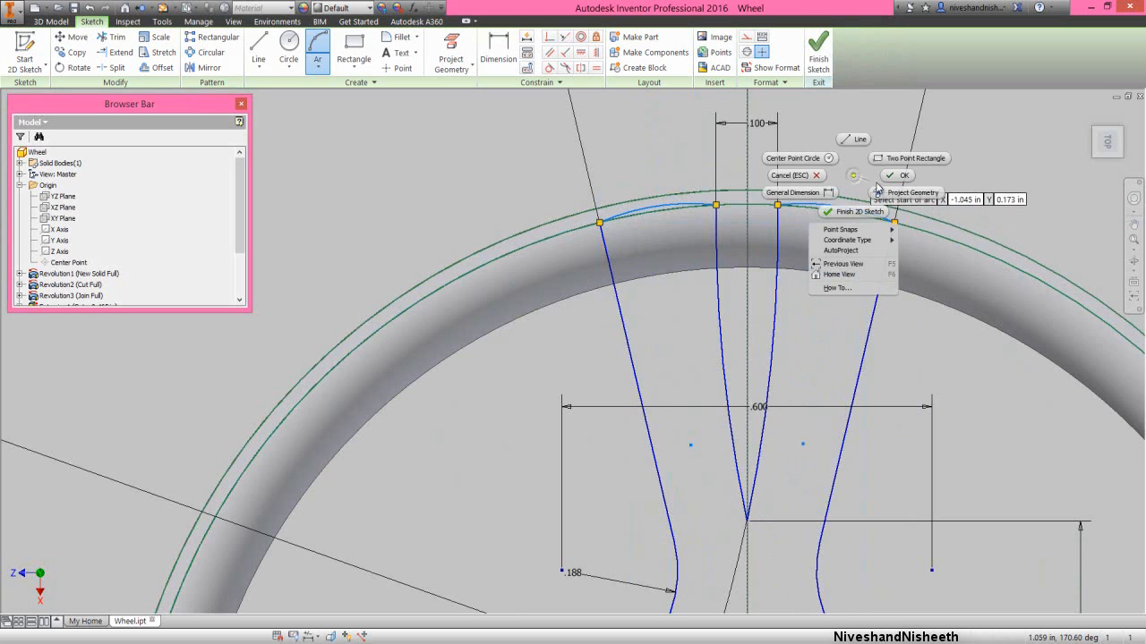
click(890, 176)
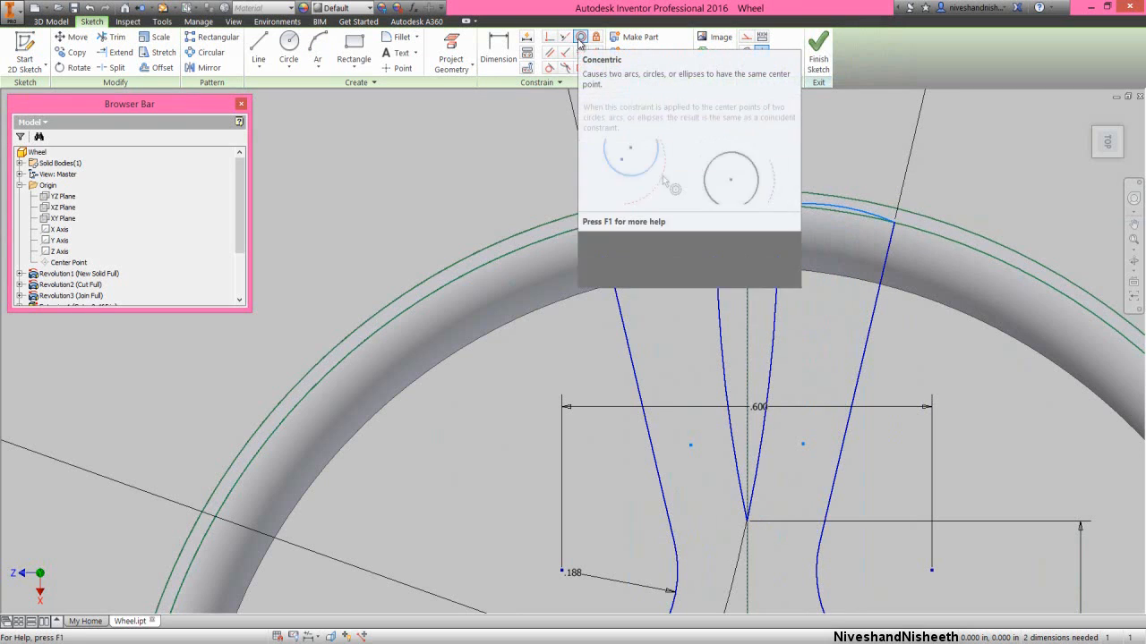
- Make both short outer arcs of the spoke concentric with the projected rim circle
click(580, 40)
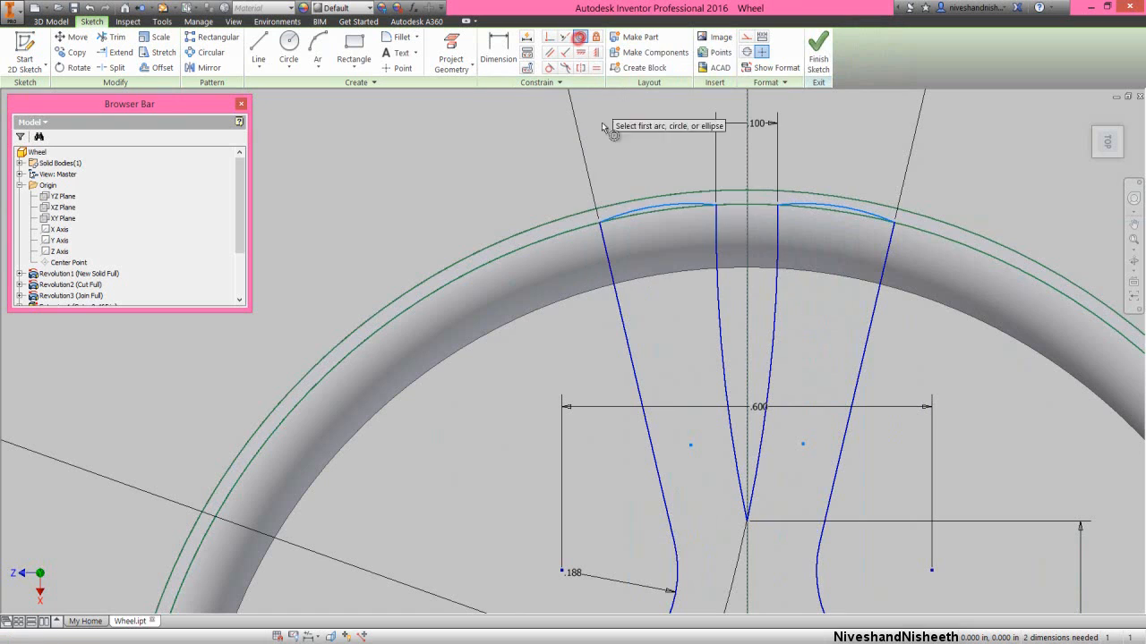
click(642, 207)
click(648, 215)
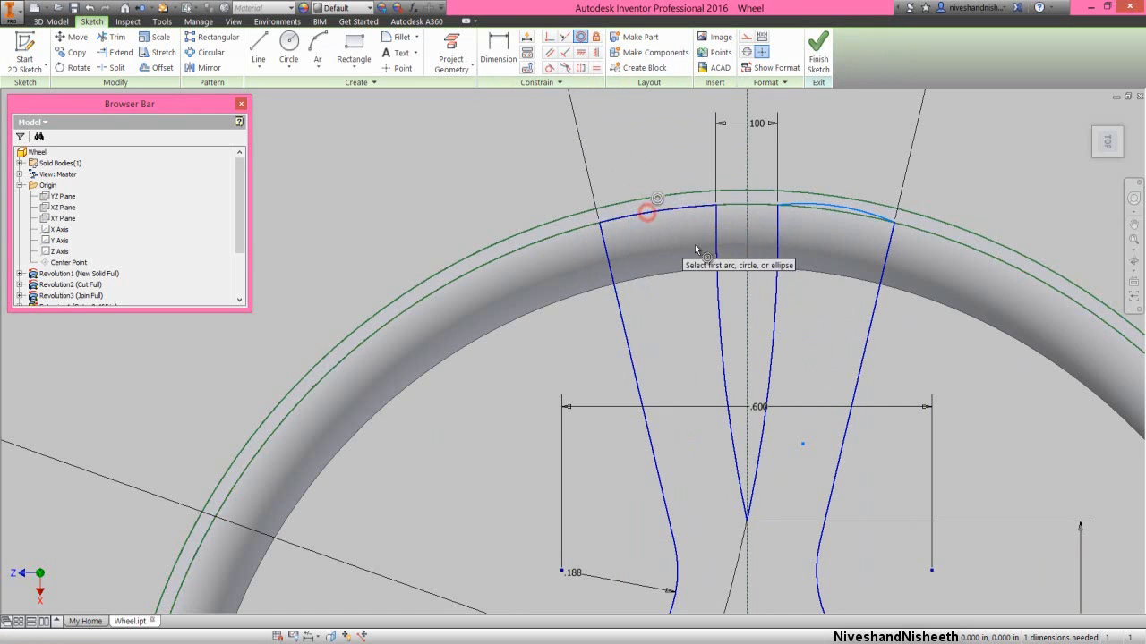
click(836, 210)
click(838, 211)
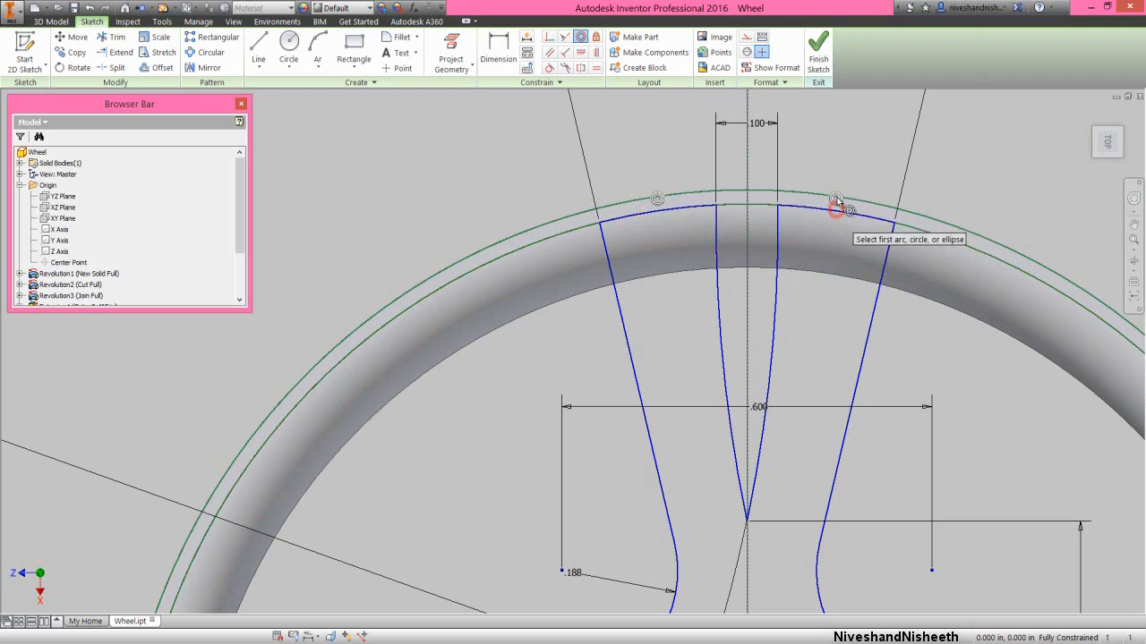
right_click(828, 147)
click(856, 153)
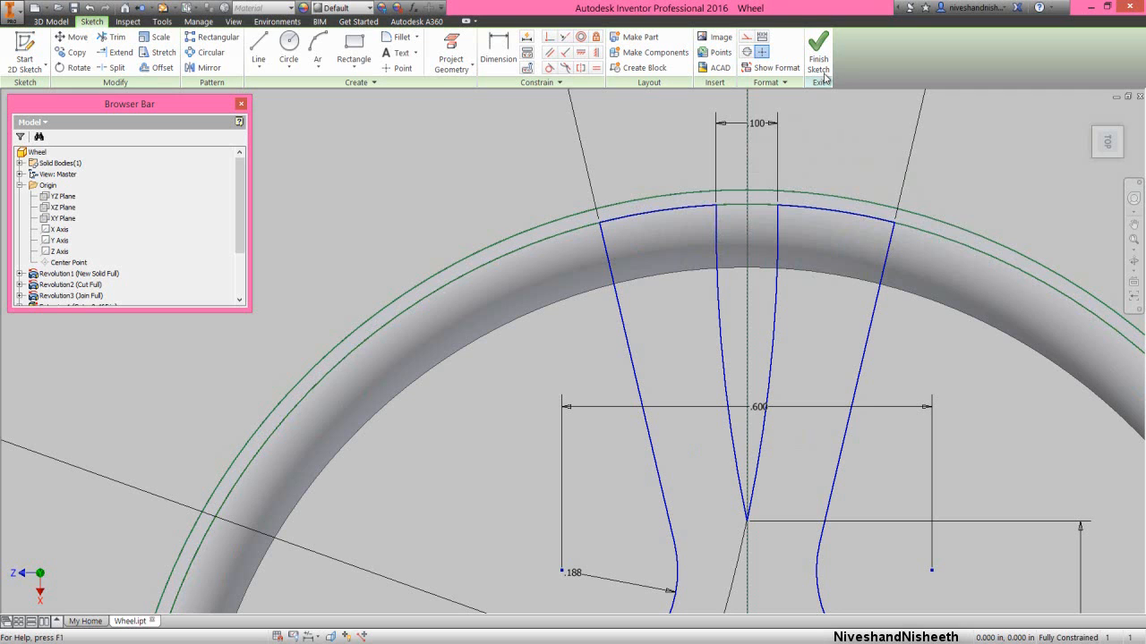
- Finish the spoke sketch, switch to an isometric view of the wheel and collapse the whole model tree
click(819, 55)
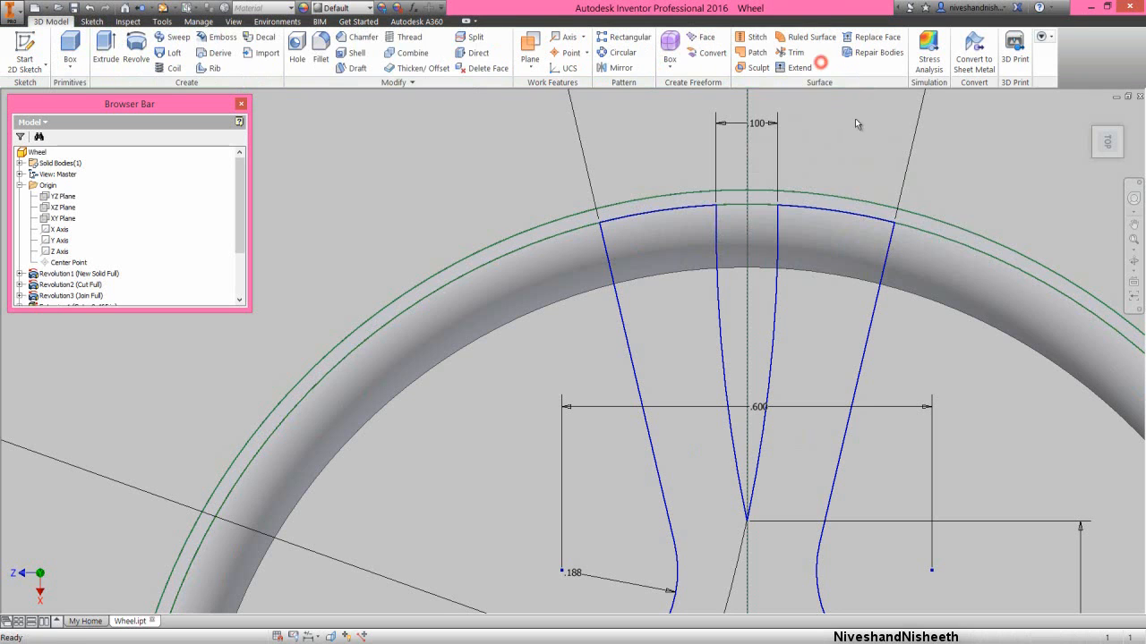
click(1119, 133)
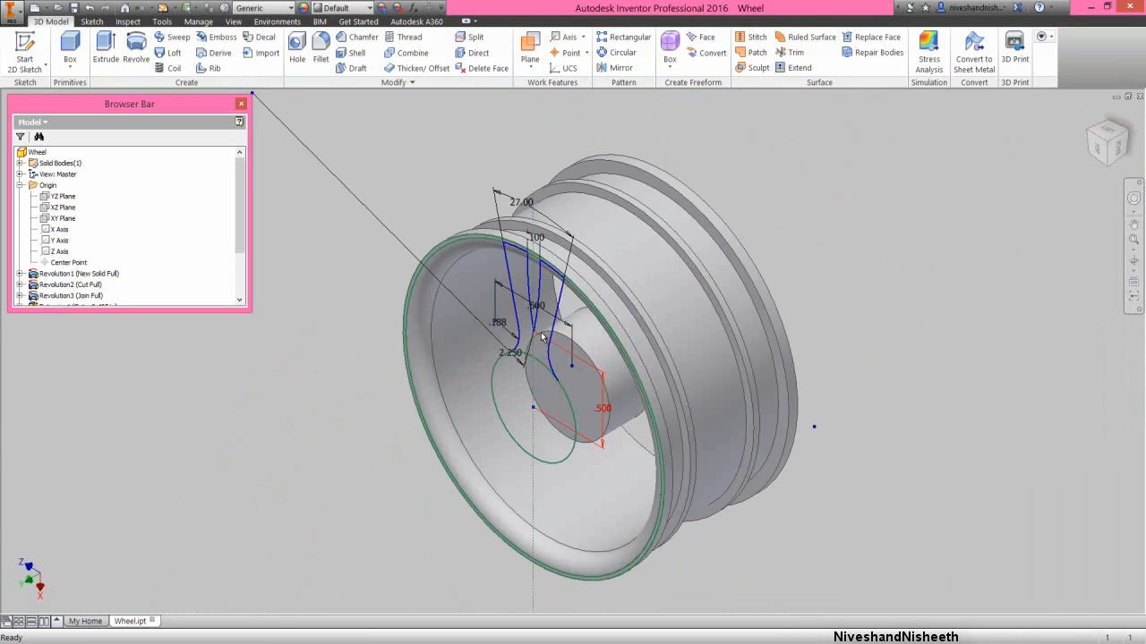
right_click(177, 161)
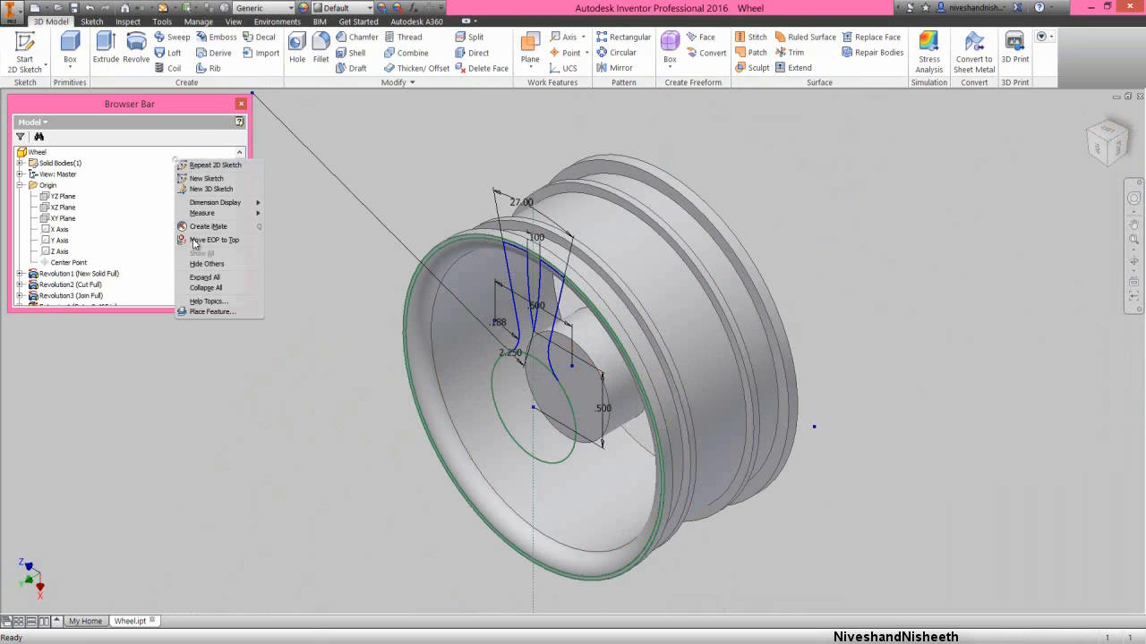
click(204, 289)
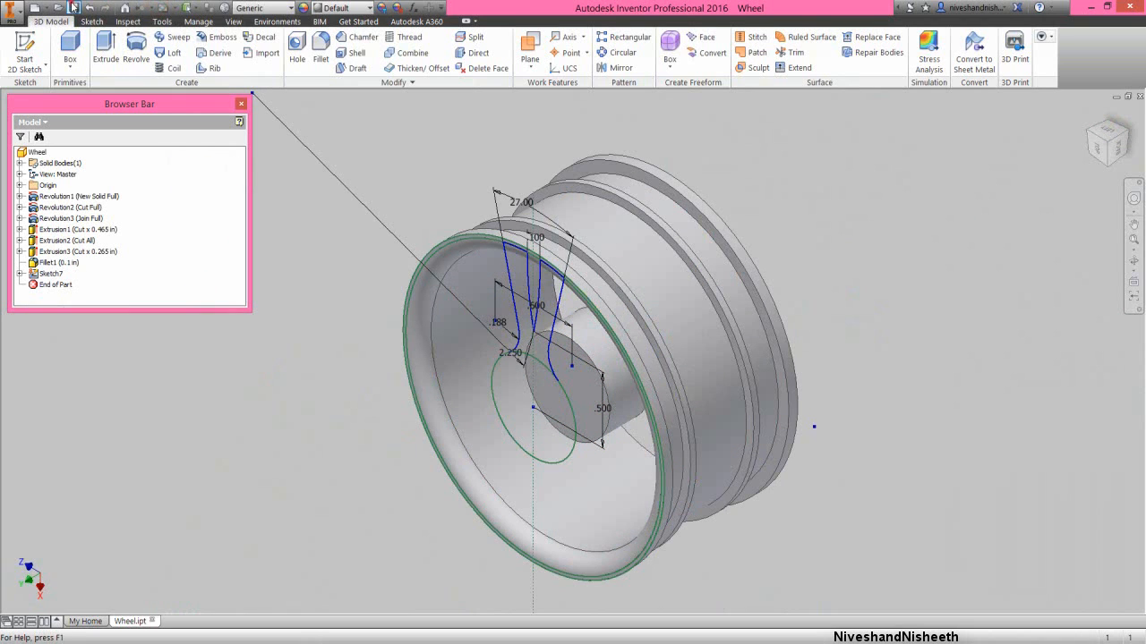
- Extrude the spoke profile into the wheel as a join, using direction 2 and the distance d18+.085
scroll(398, 177, up, 1)
middle_drag(398, 177, 425, 161)
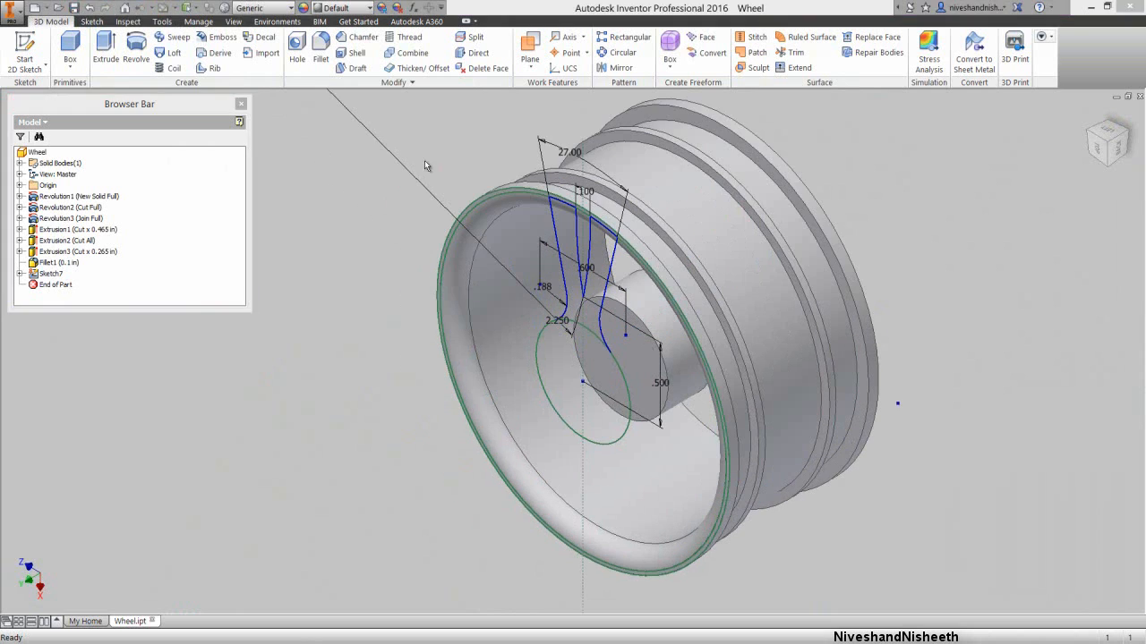
click(425, 161)
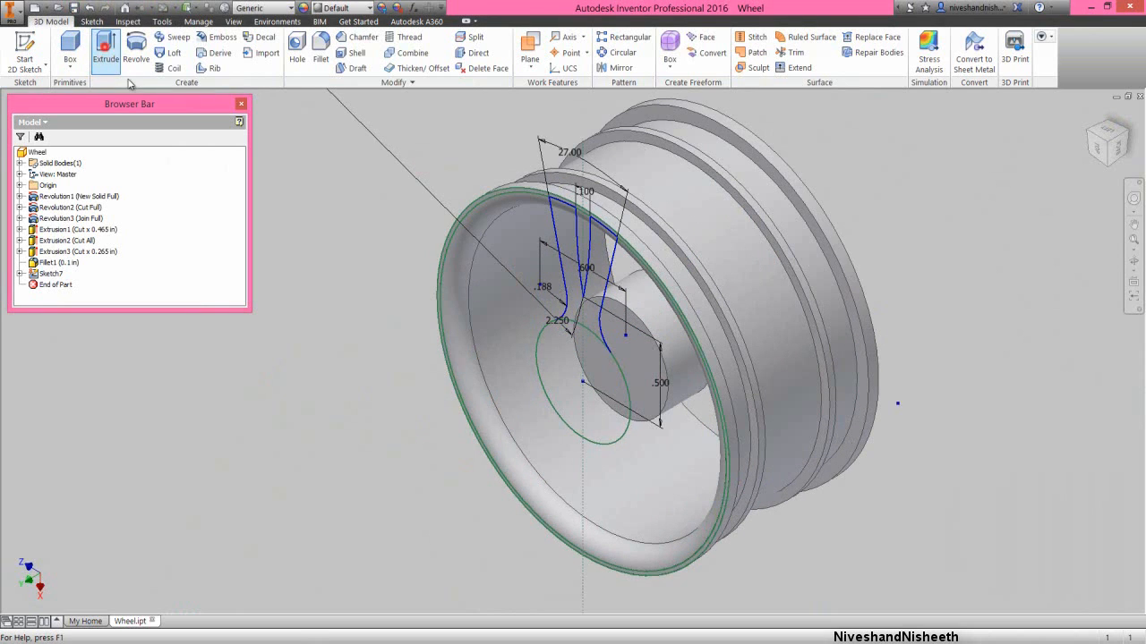
click(106, 49)
click(601, 306)
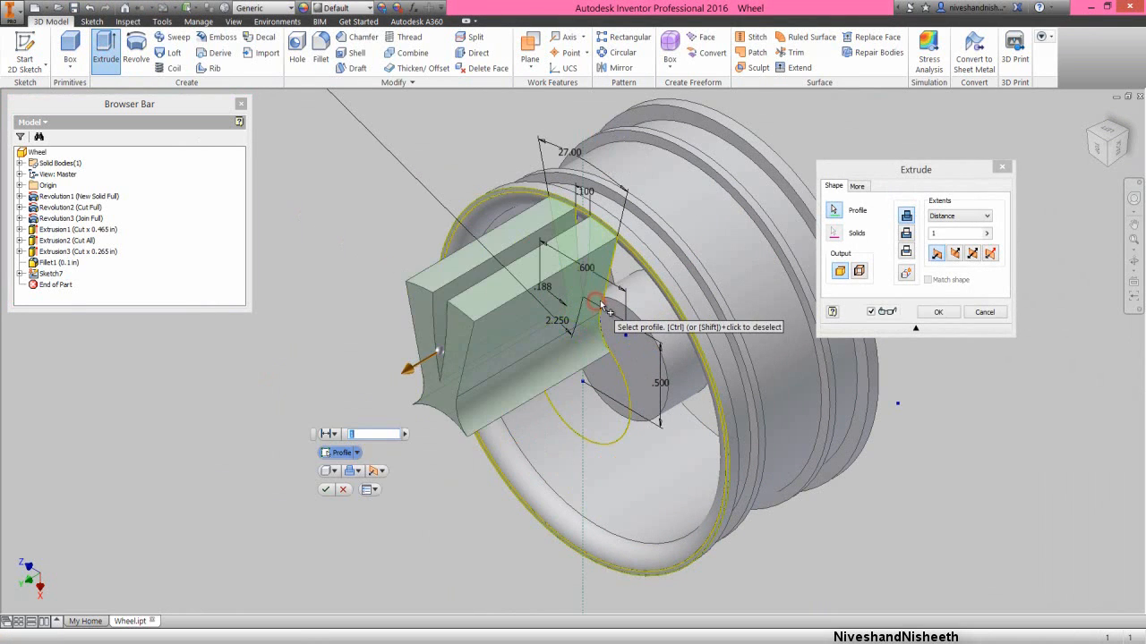
click(861, 172)
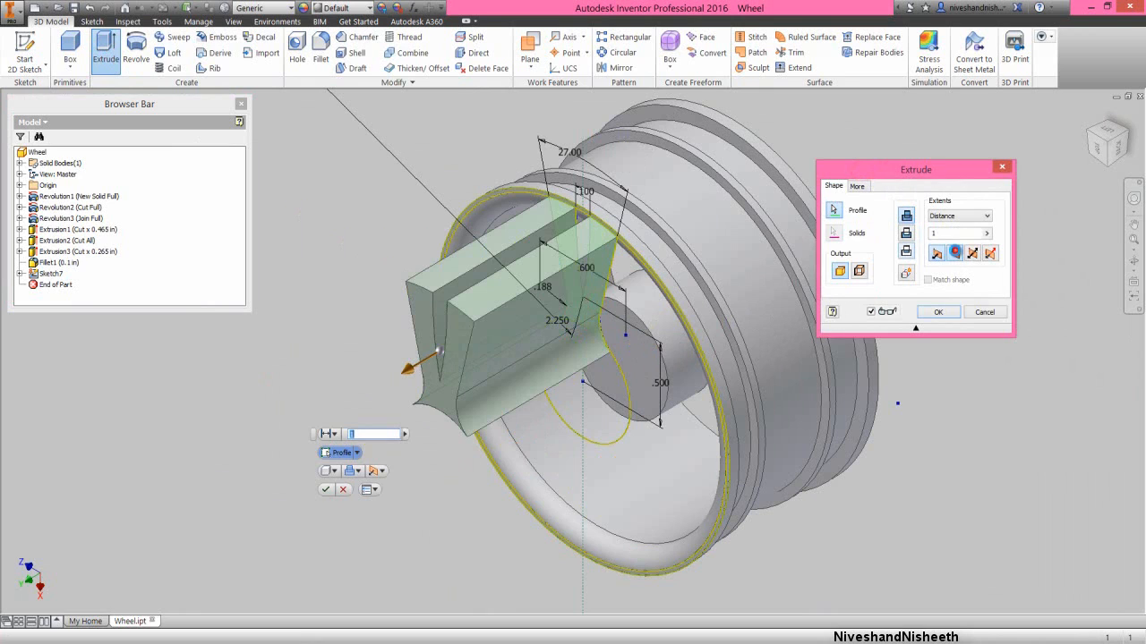
click(954, 254)
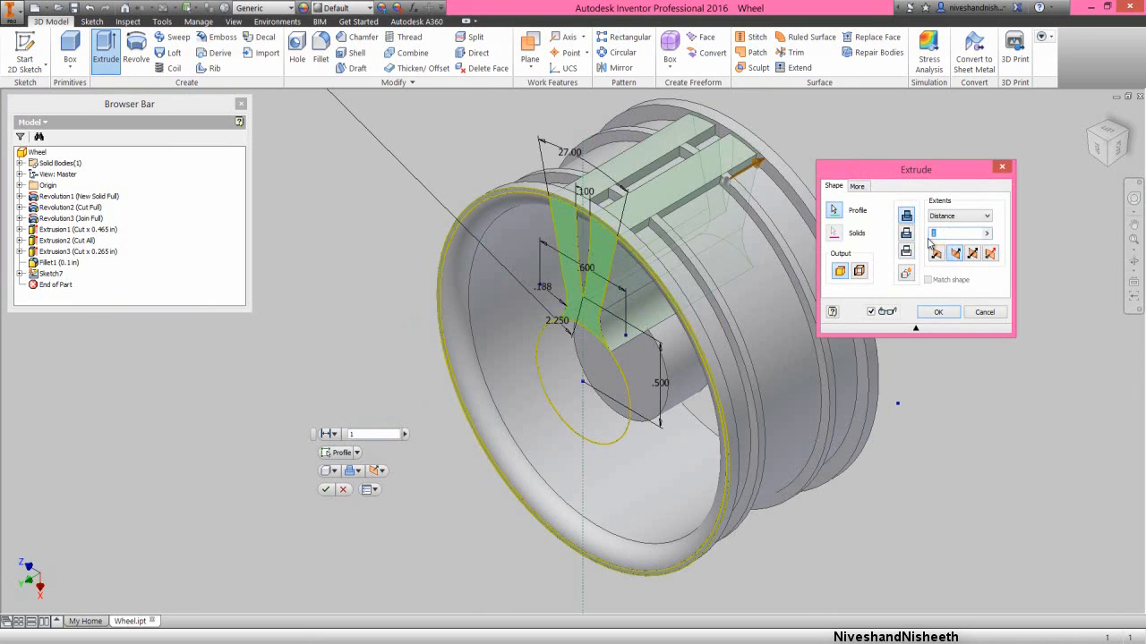
text(+.085)
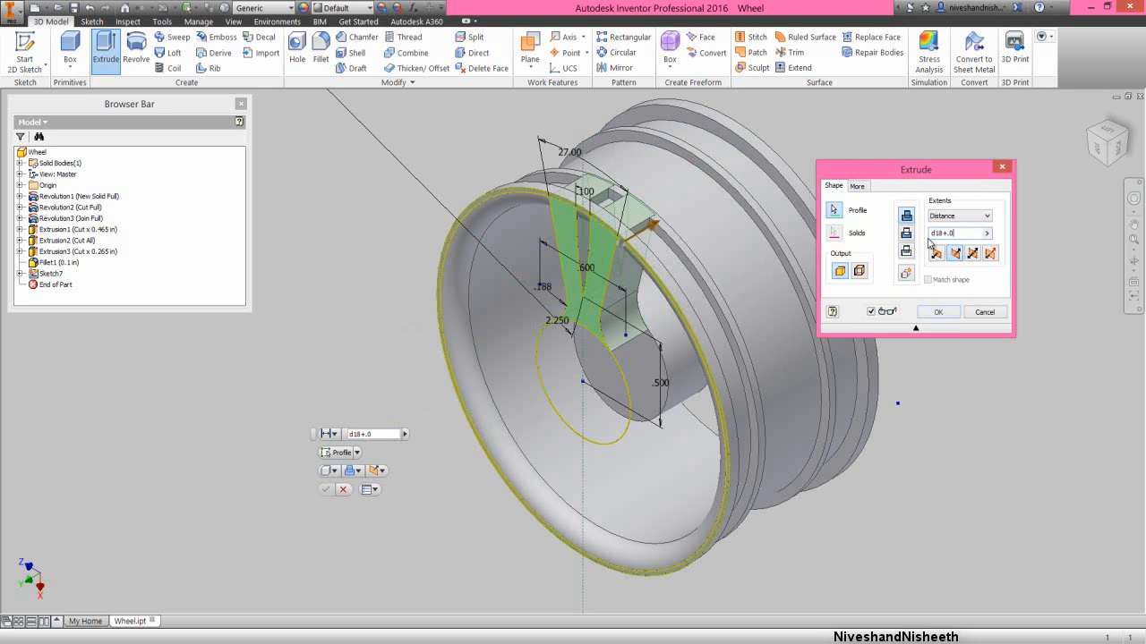
click(939, 312)
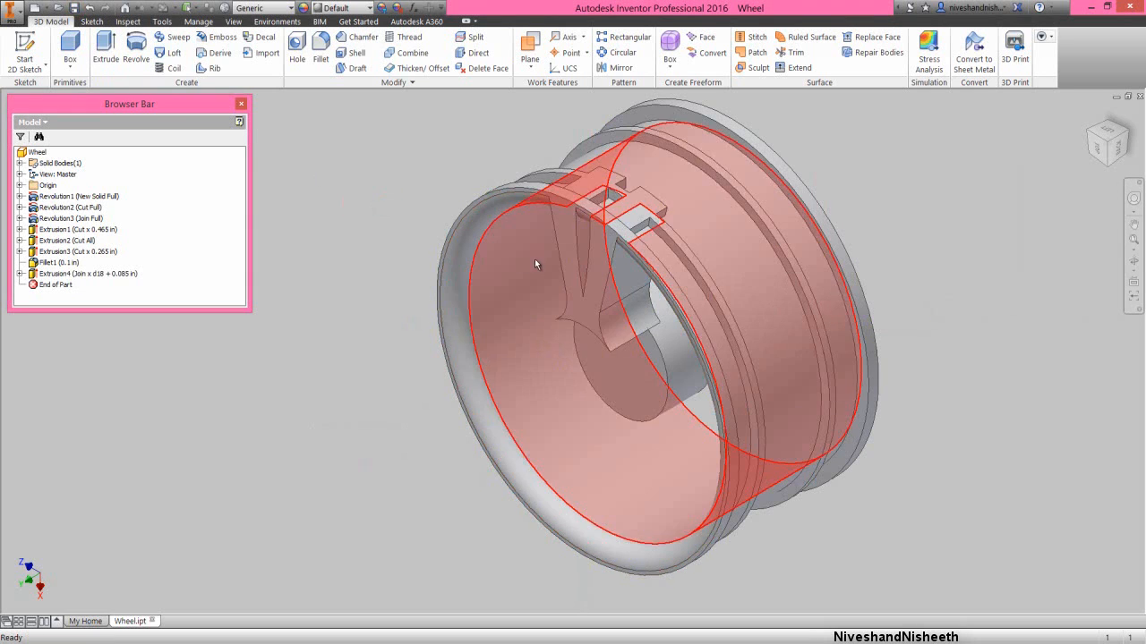
- Fillet the inner edge at the tip of the spoke's V-notch with a radius of 1/64 in
scroll(537, 264, up, 5)
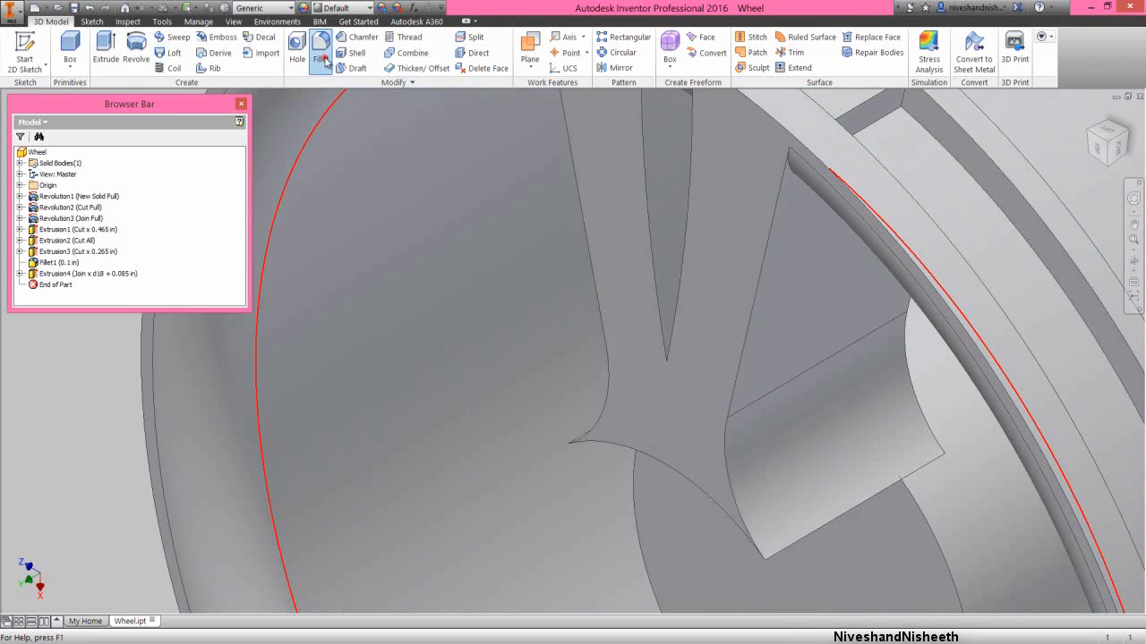
click(322, 56)
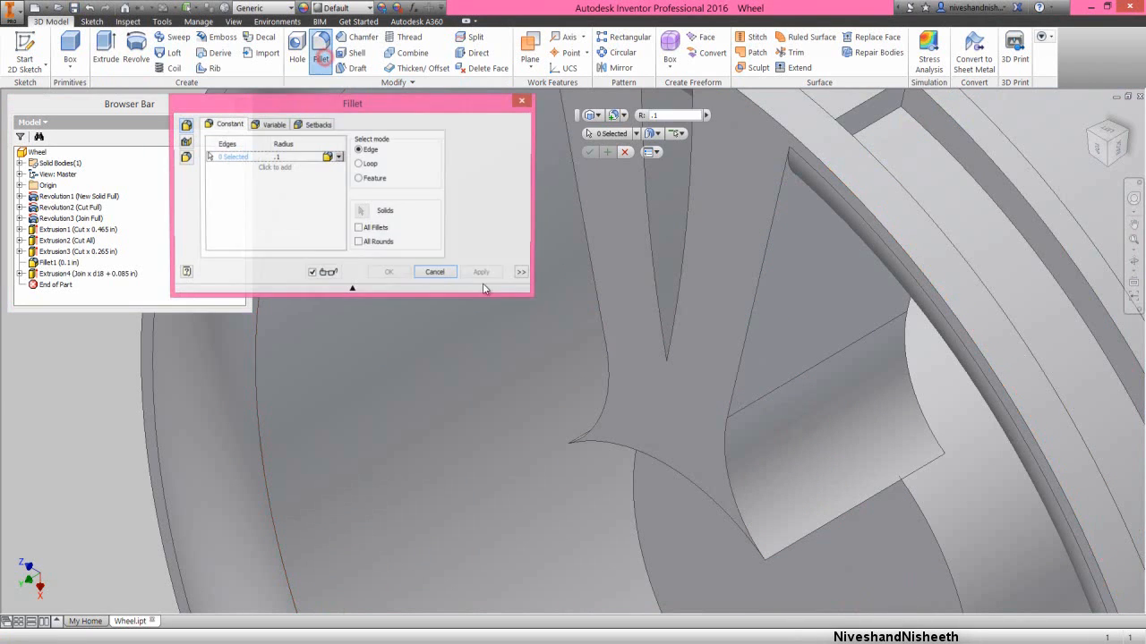
click(686, 352)
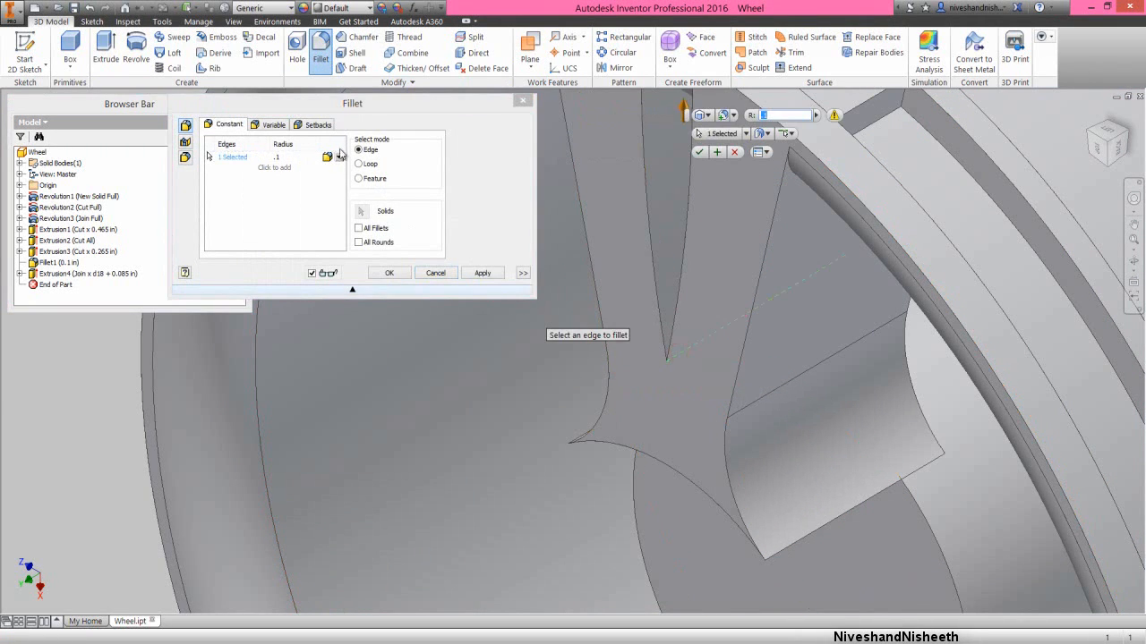
click(311, 102)
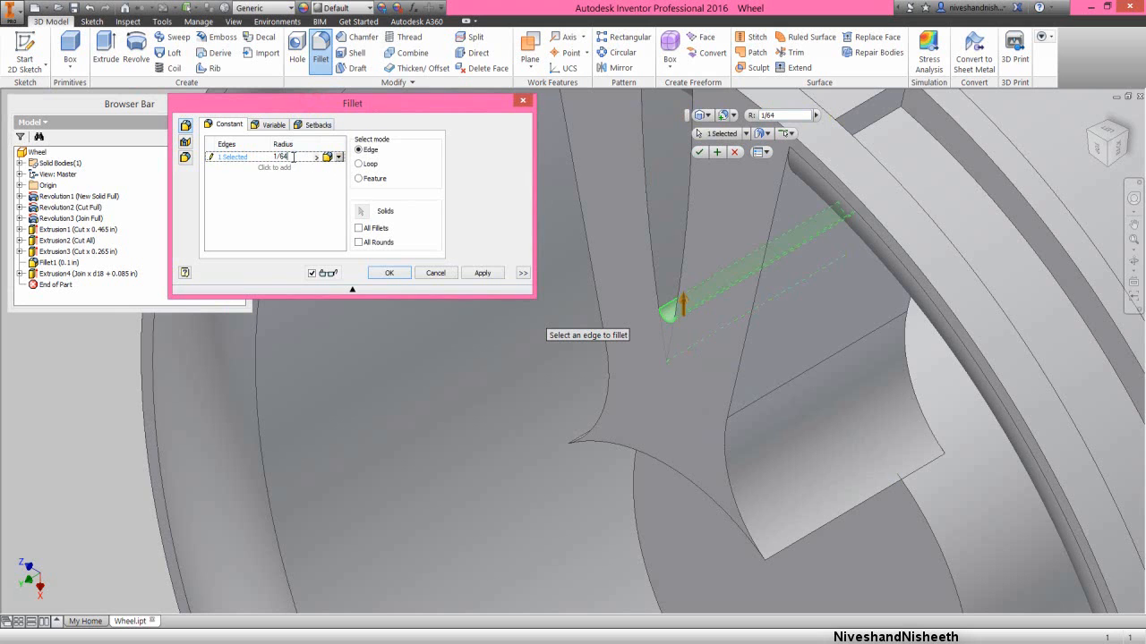
click(399, 276)
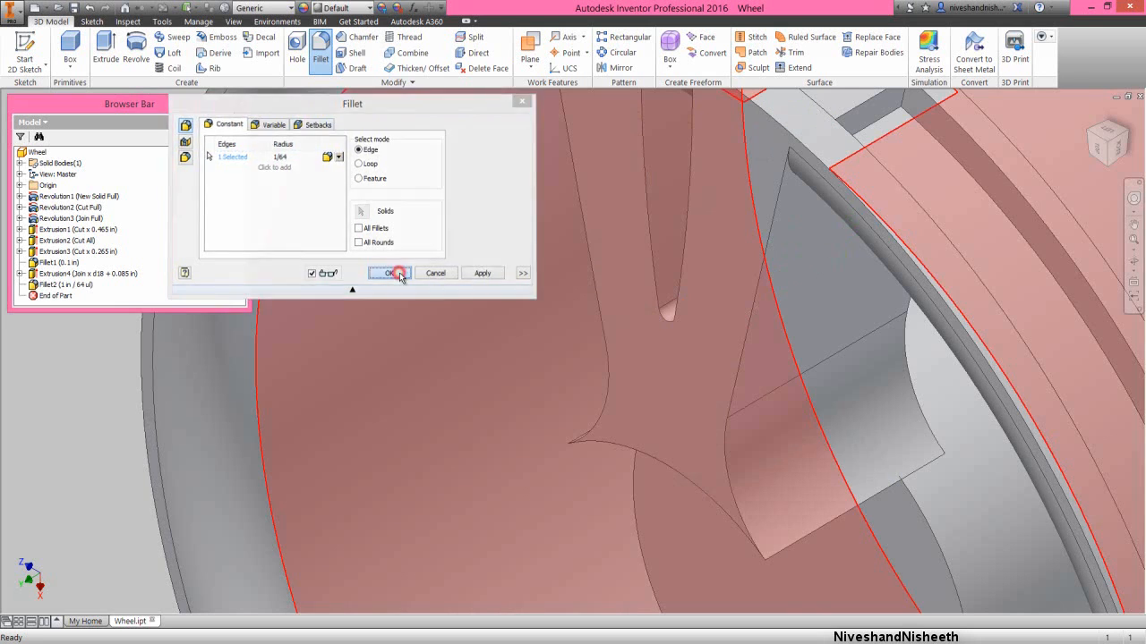
scroll(606, 350, down, 5)
scroll(606, 350, down, 3)
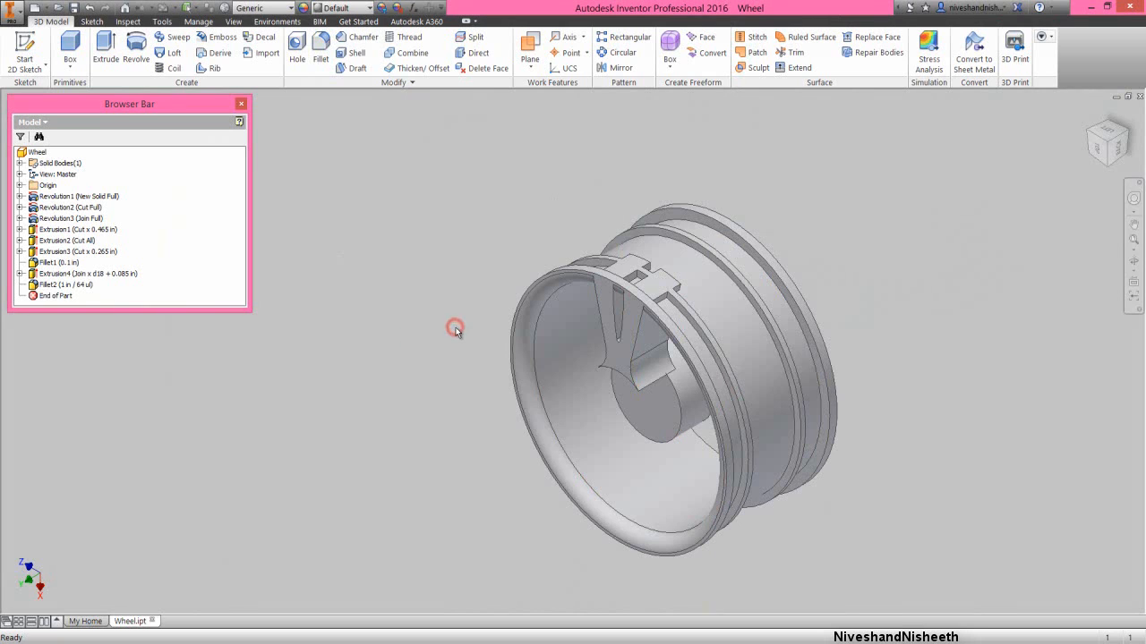
- Open the part's parameters and filter the table to show only renamed parameters
click(198, 22)
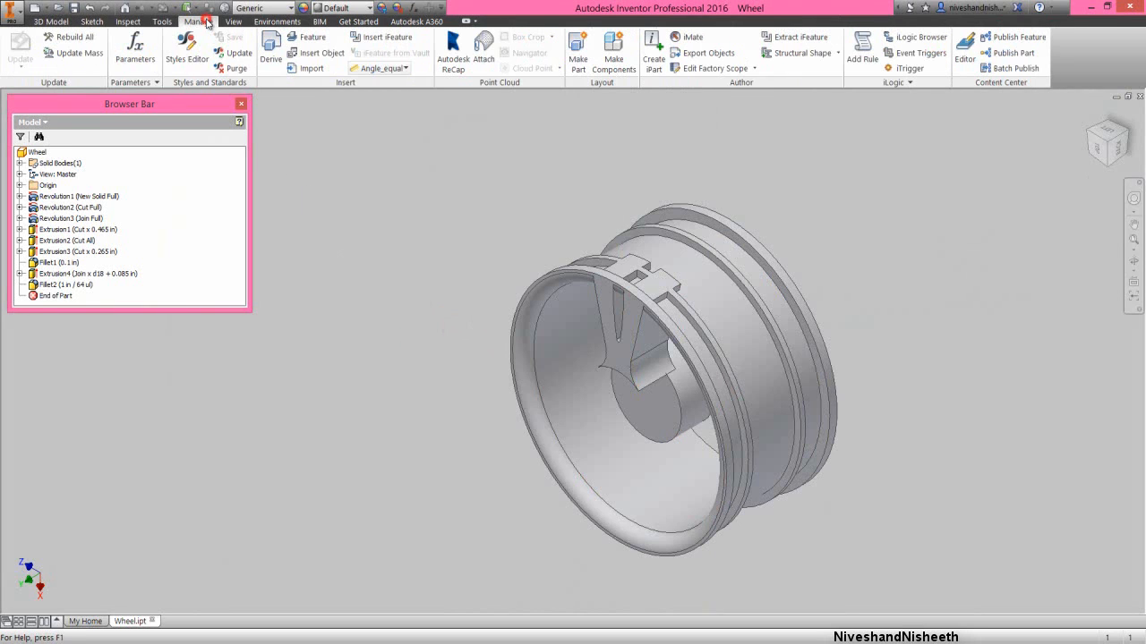
click(135, 49)
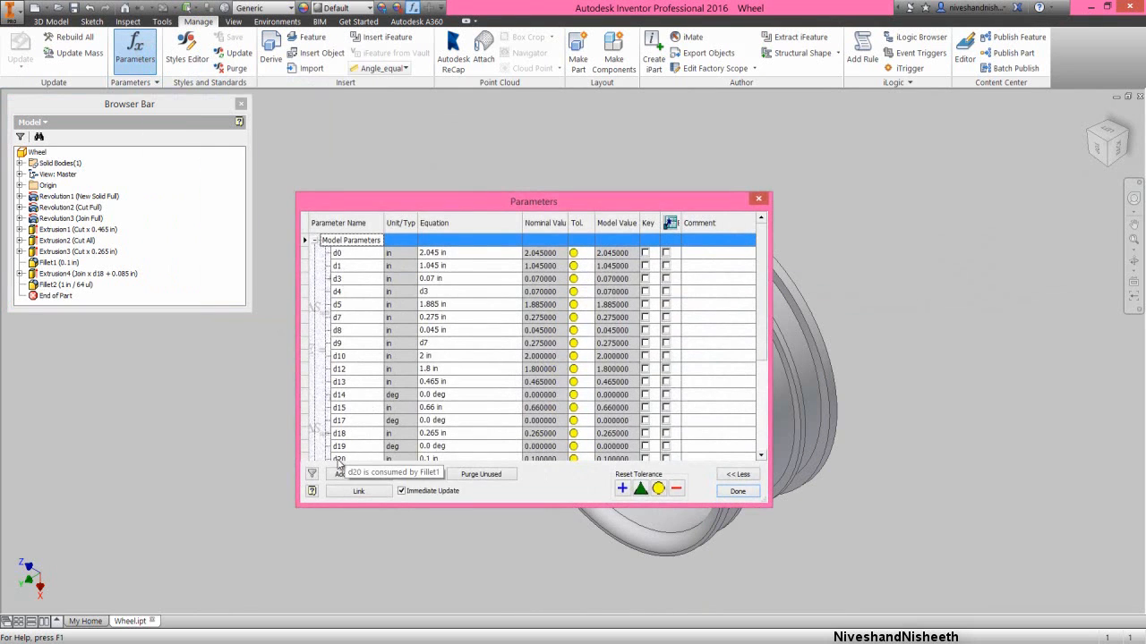
click(311, 474)
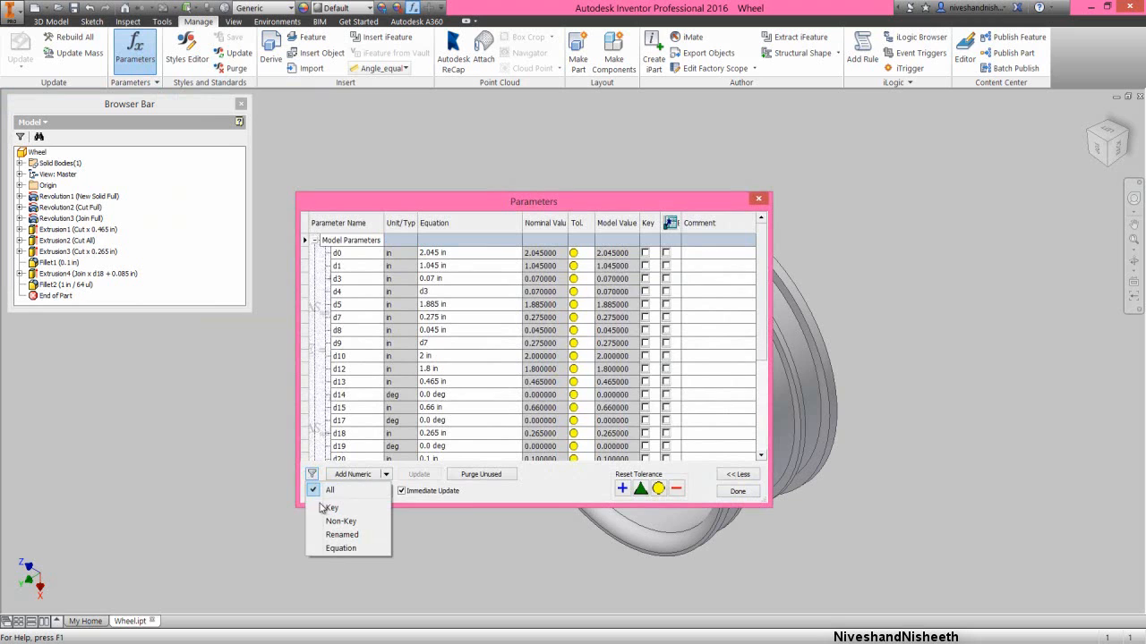
click(332, 535)
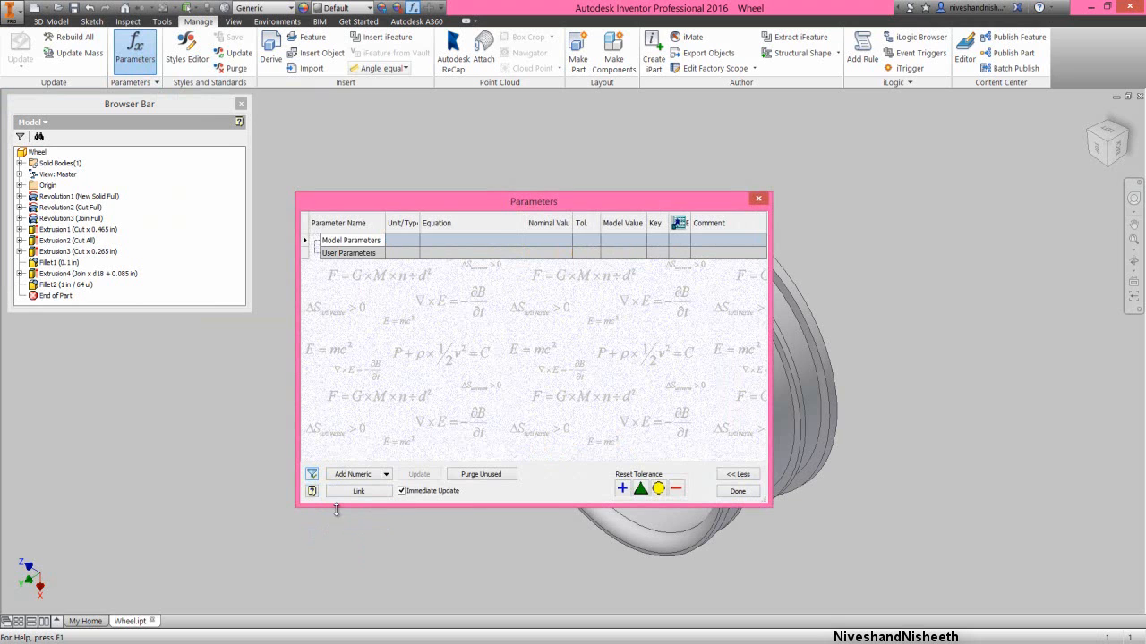
- Add a numeric user parameter named Spokes, make it unitless and set its value to 5
click(353, 474)
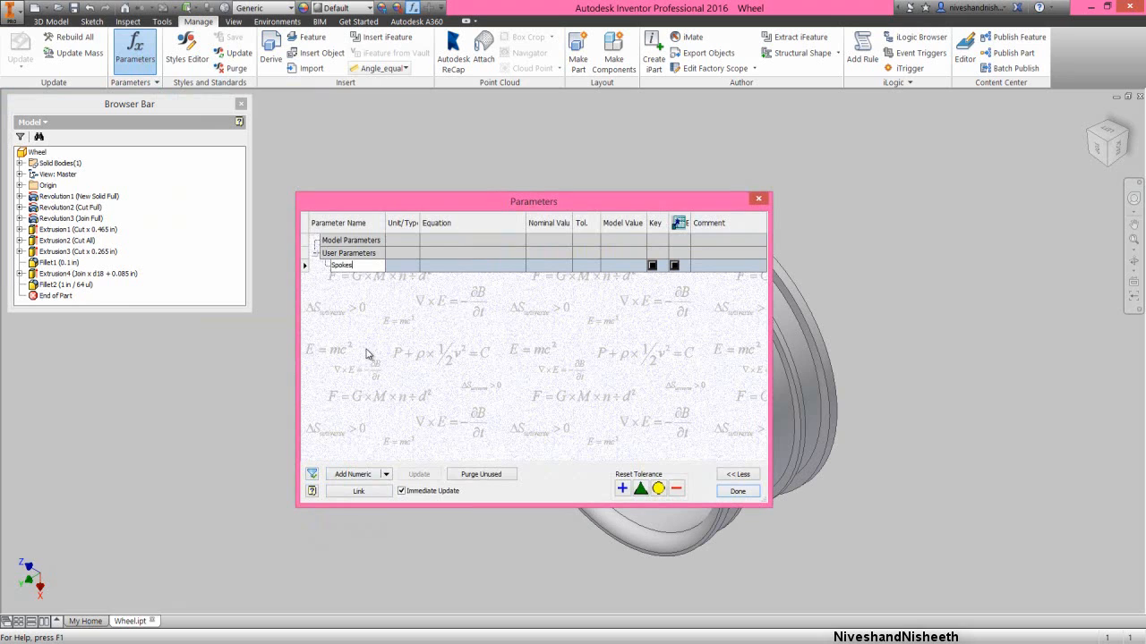
key(Tab)
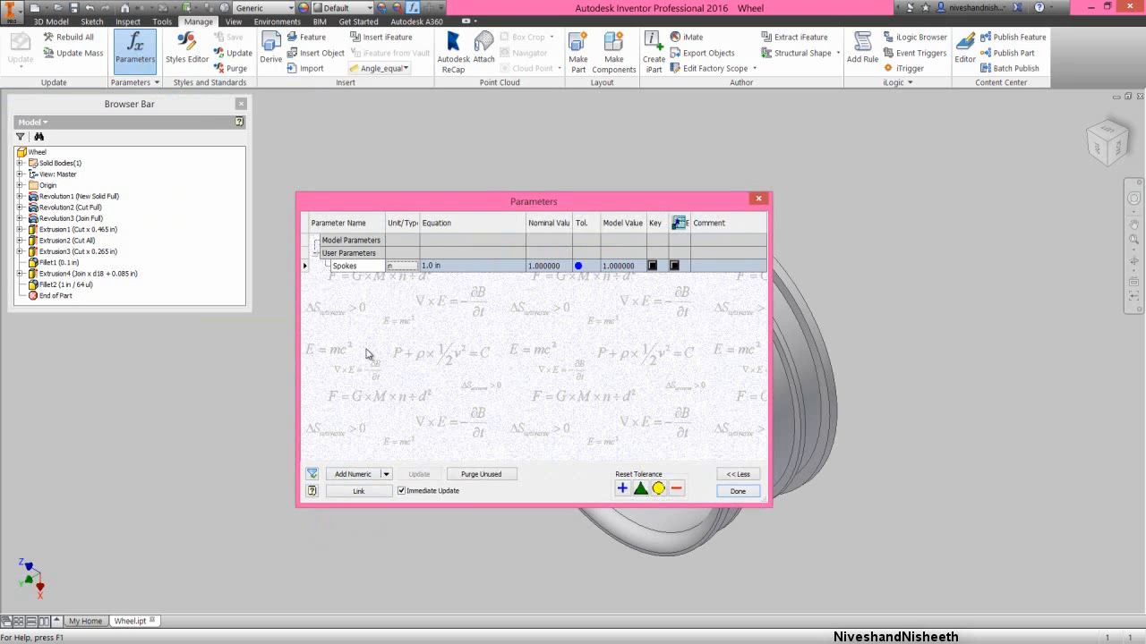
click(404, 266)
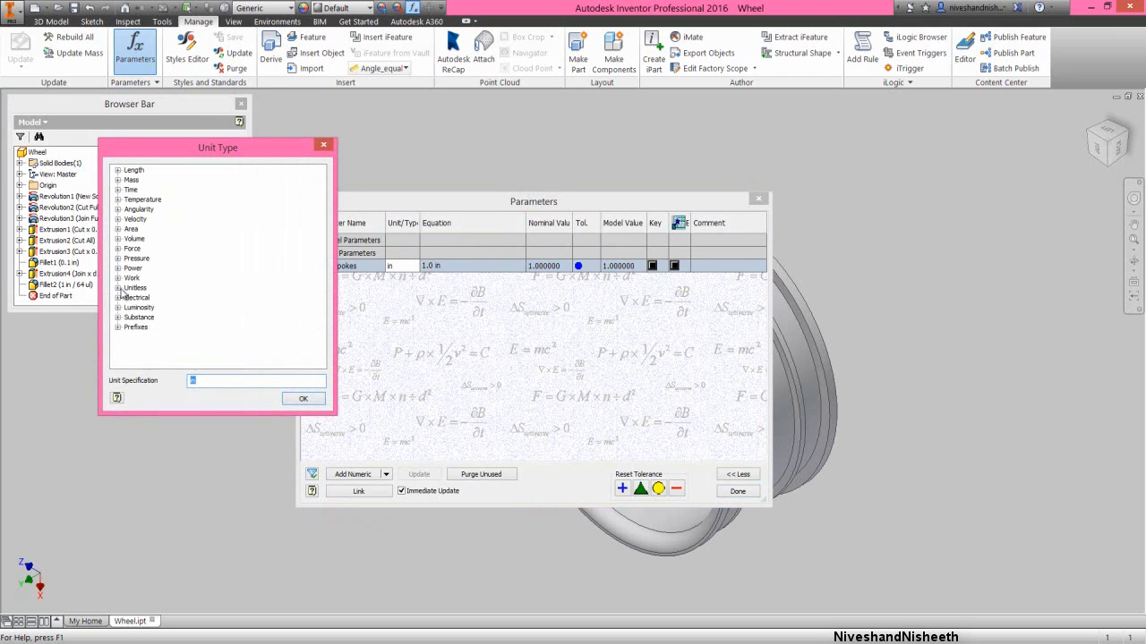
click(118, 289)
click(299, 399)
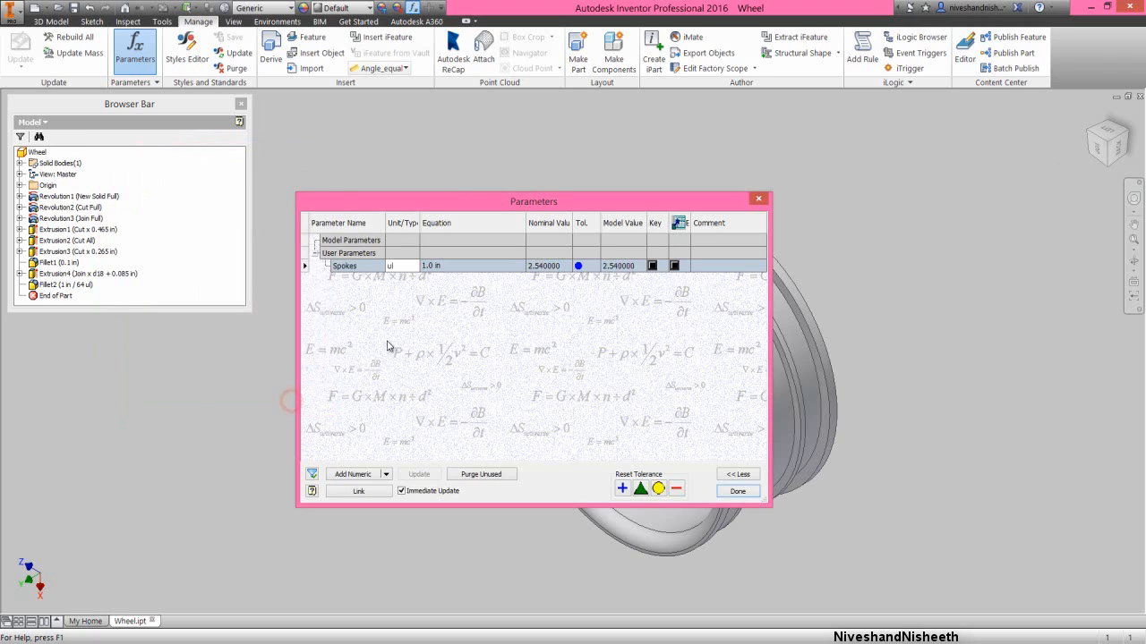
click(439, 268)
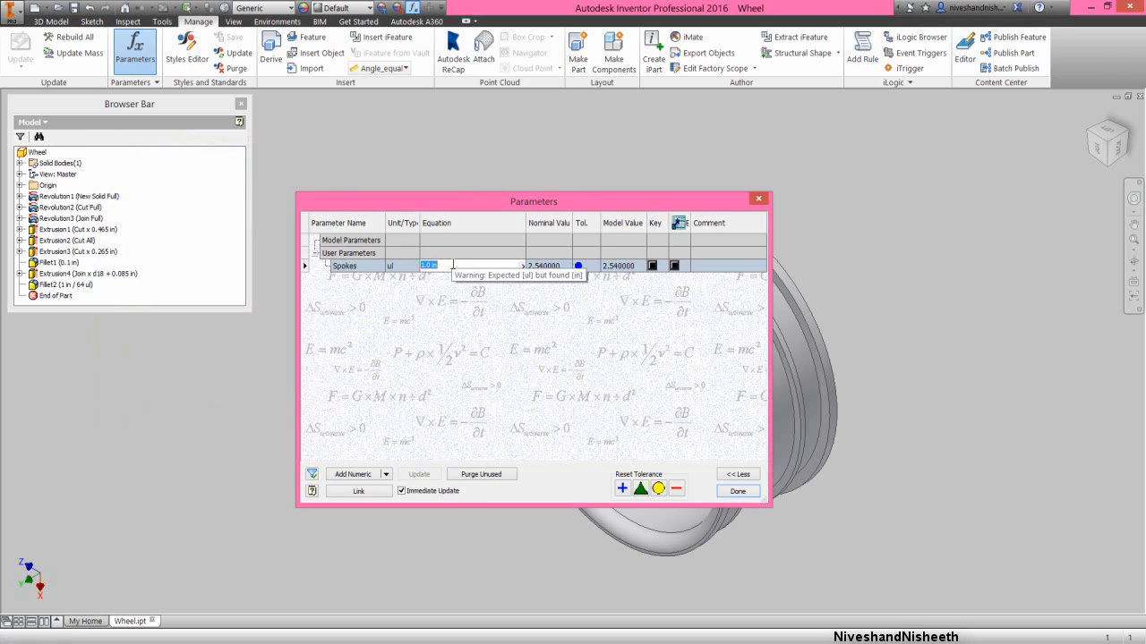
text(5)
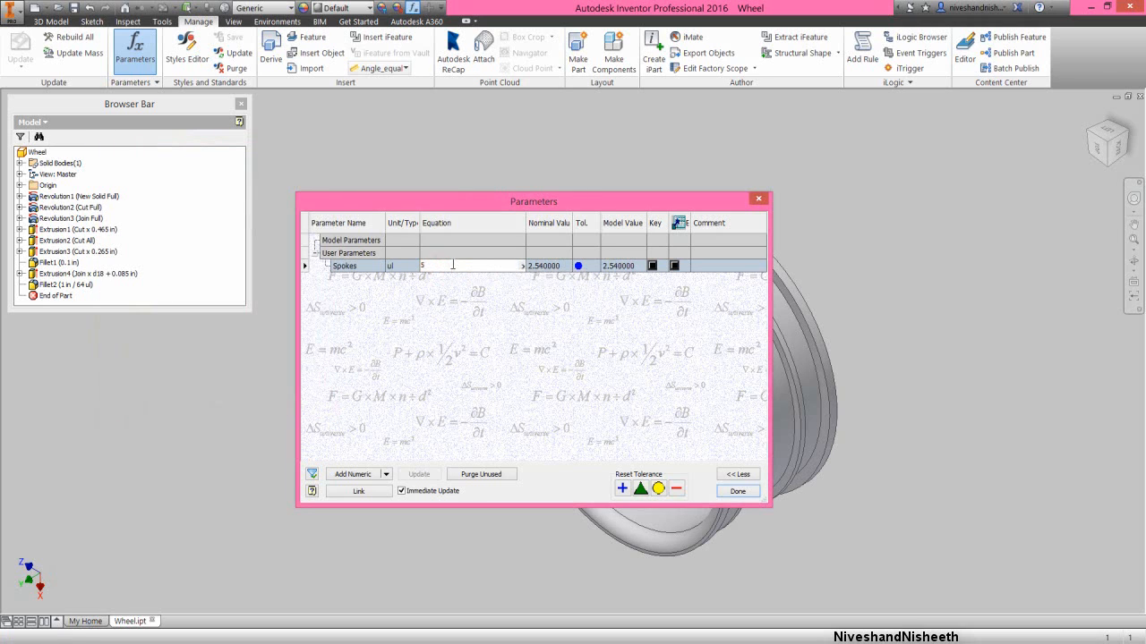
key(Return)
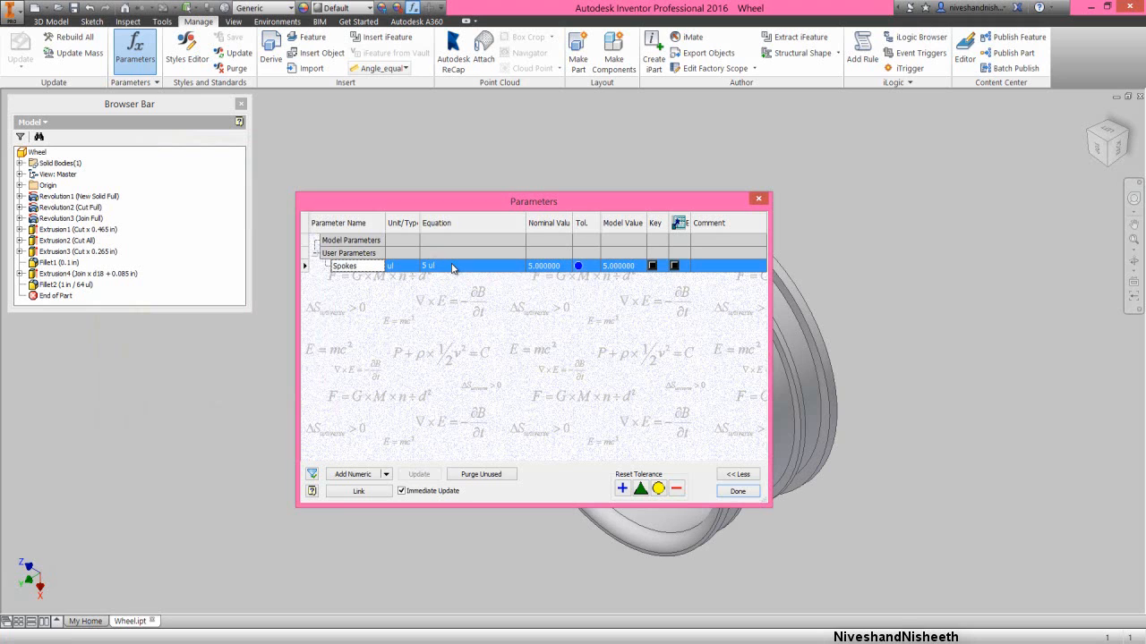
click(737, 492)
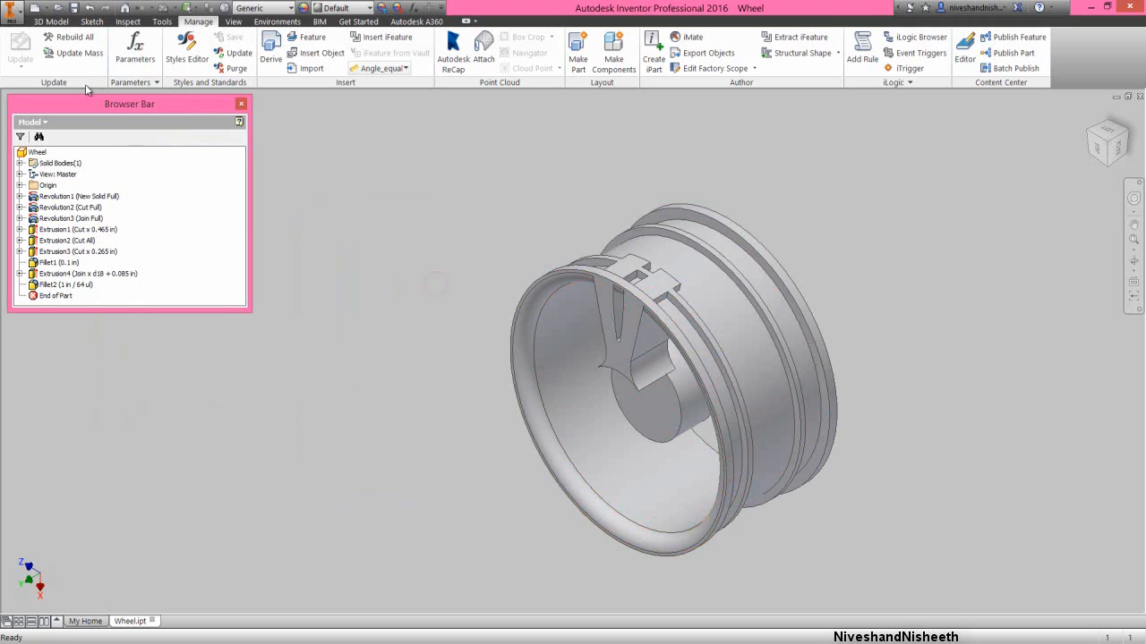
- Circular-pattern the spoke extrusion and its notch fillet about the origin Y axis over 360 deg, using the Spokes parameter as the occurrence count
click(51, 20)
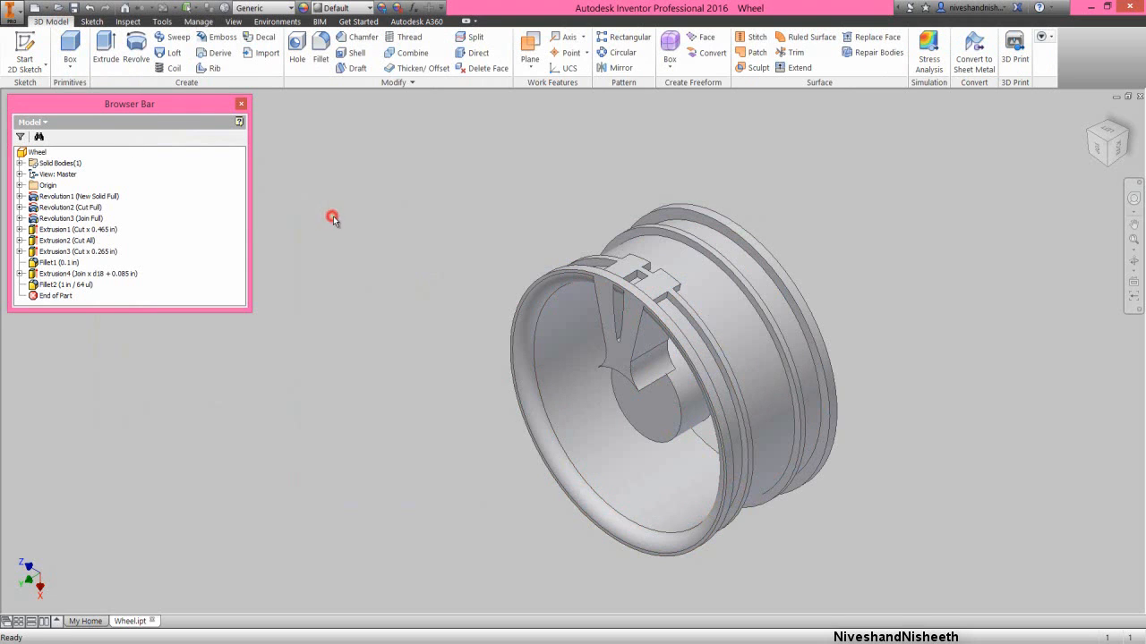
click(621, 52)
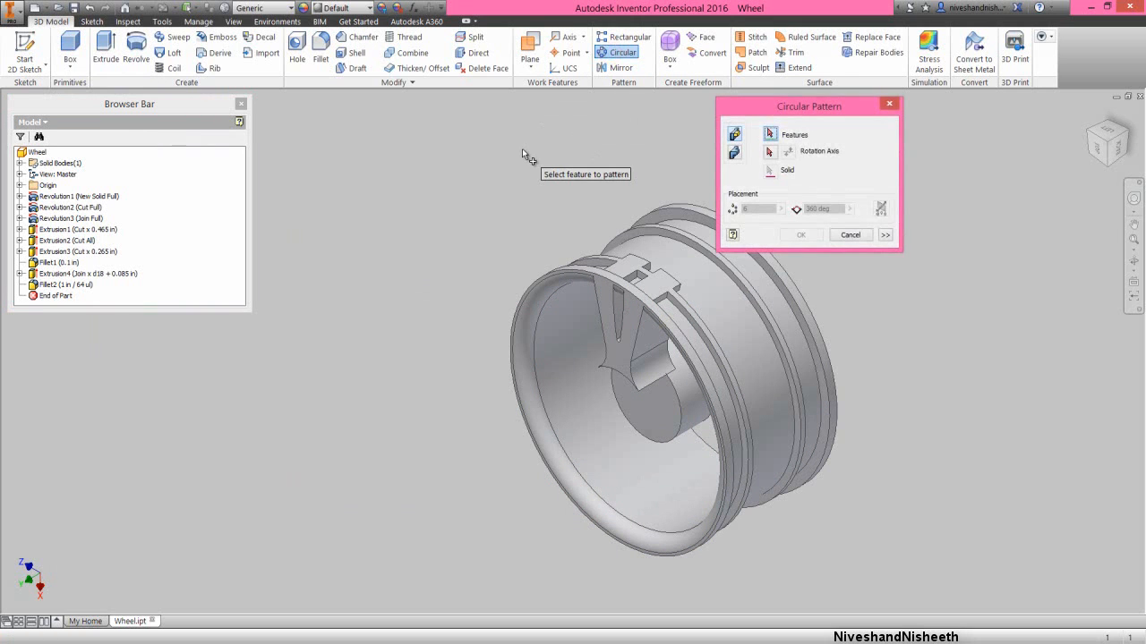
click(103, 274)
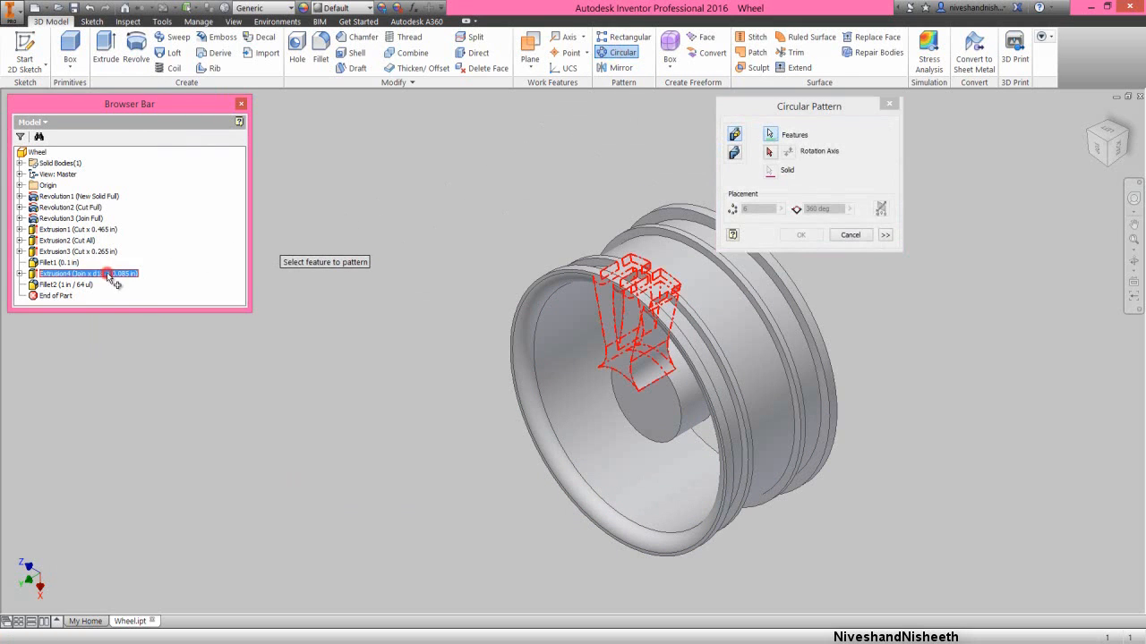
click(80, 285)
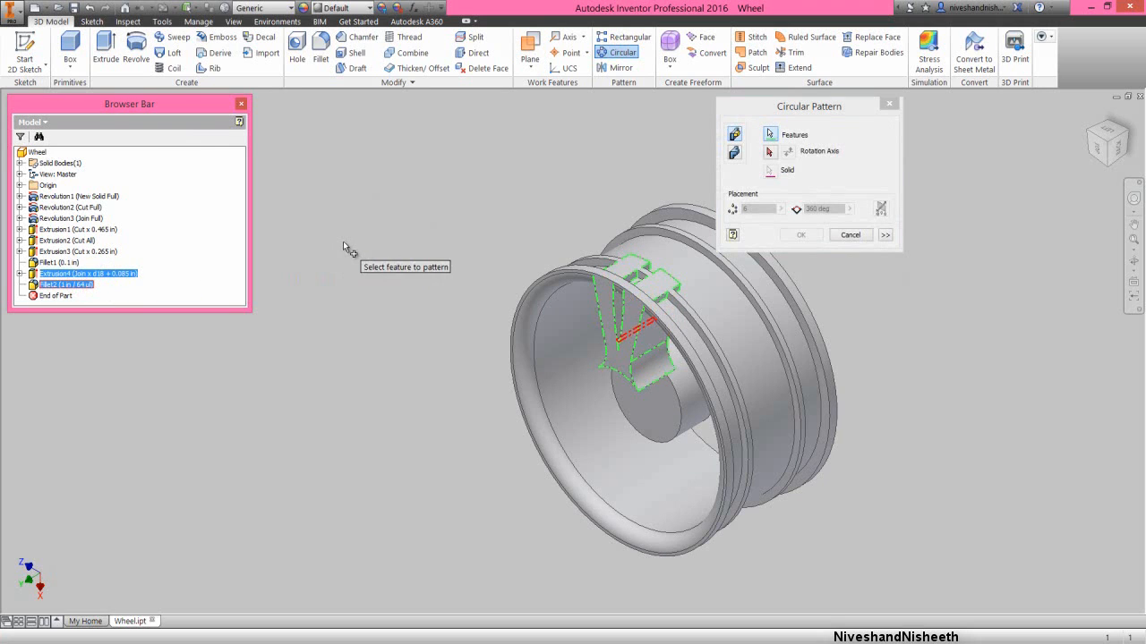
click(779, 106)
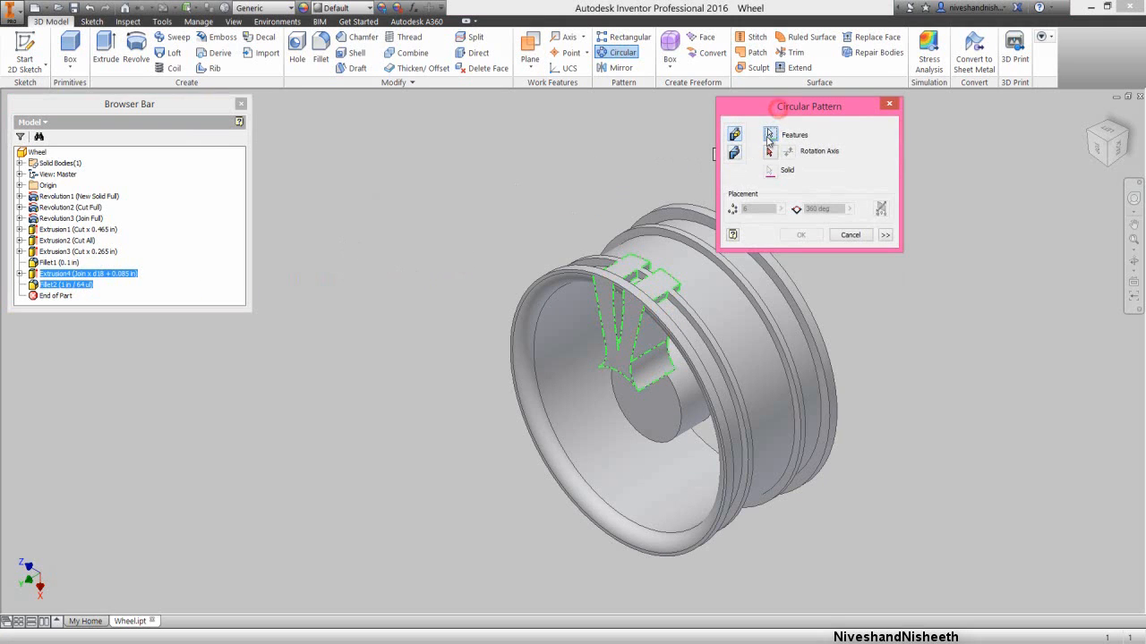
click(771, 153)
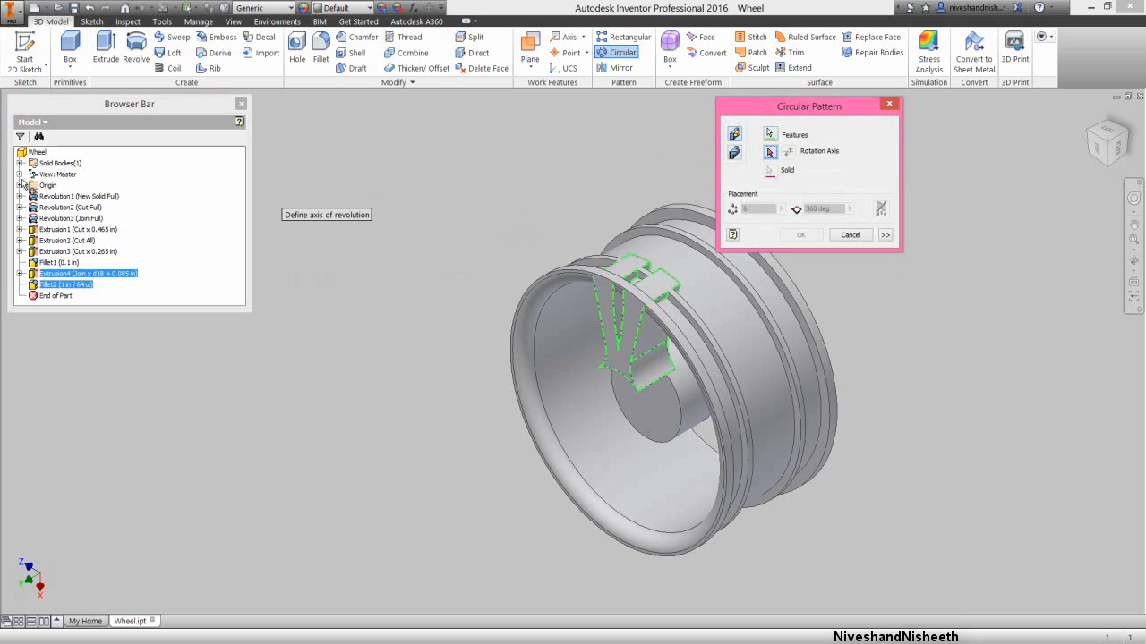
click(20, 185)
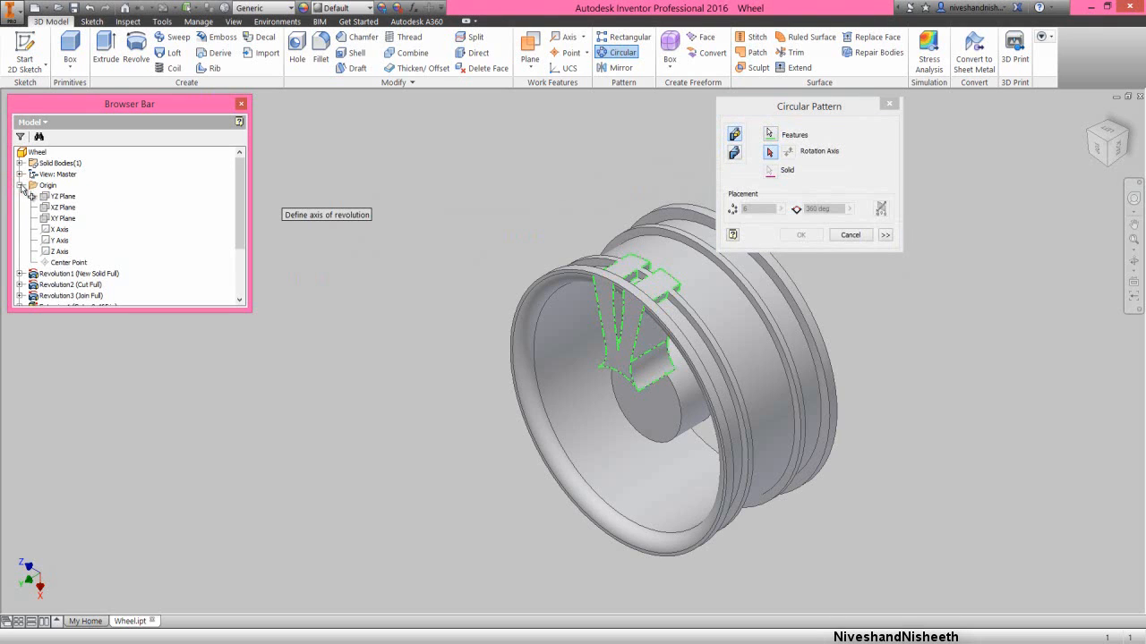
click(54, 240)
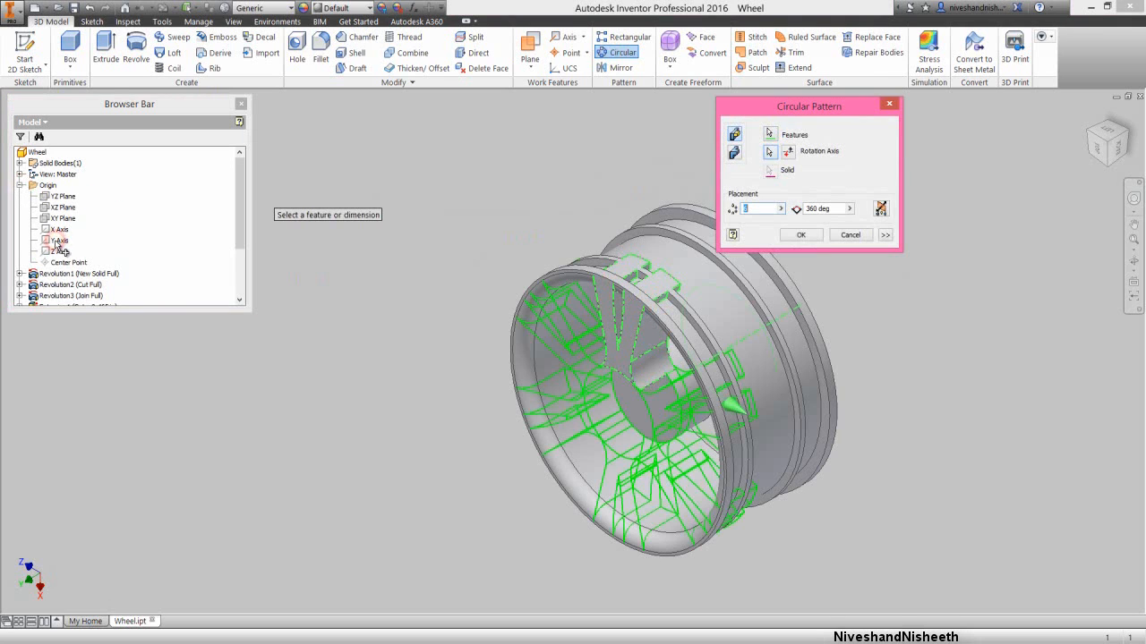
click(782, 209)
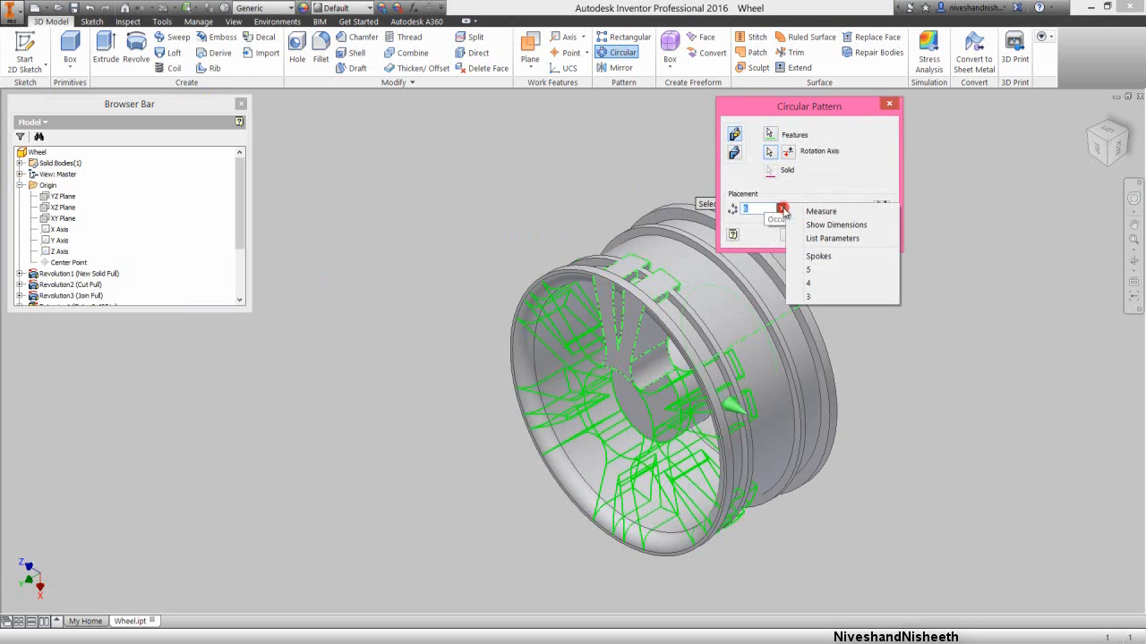
click(831, 238)
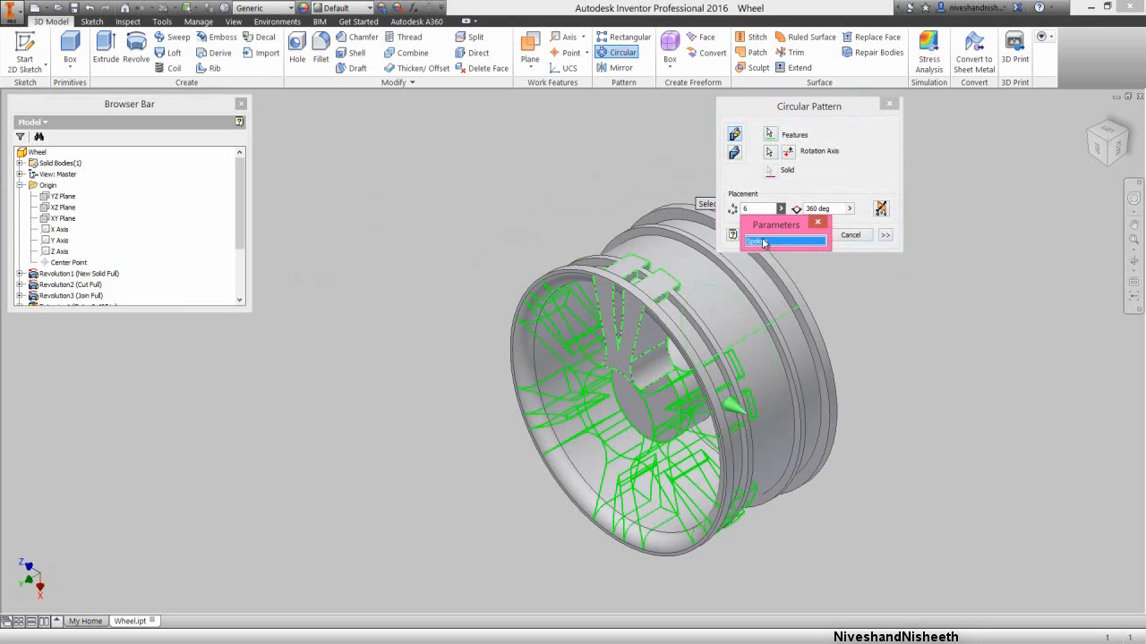
click(763, 242)
click(810, 235)
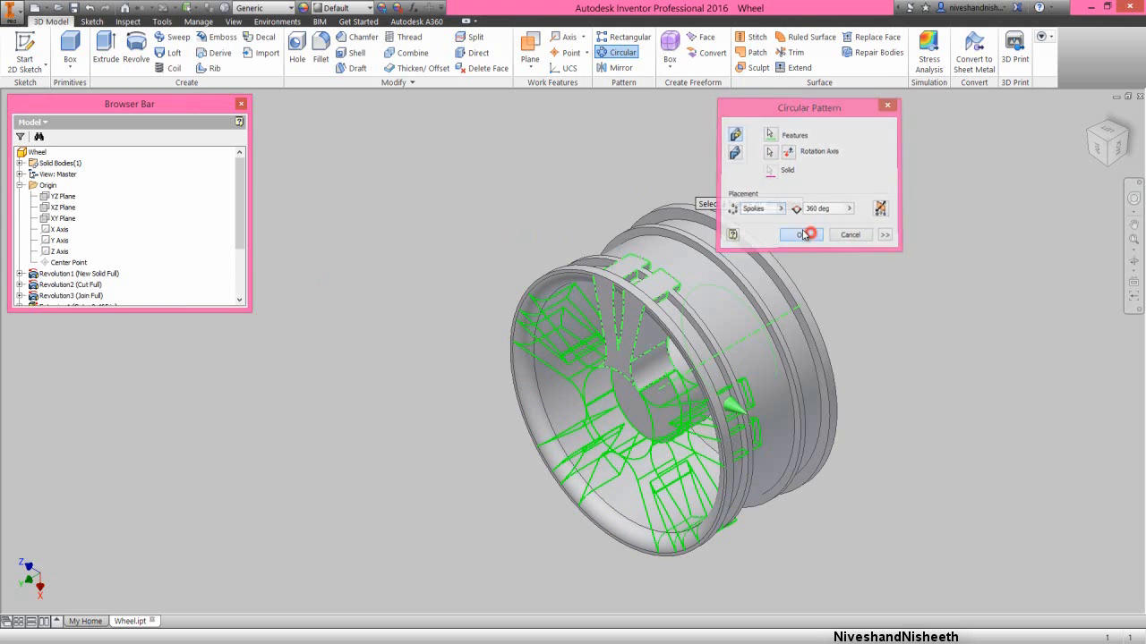
- Collapse the whole model tree and save the wheel part
right_click(165, 202)
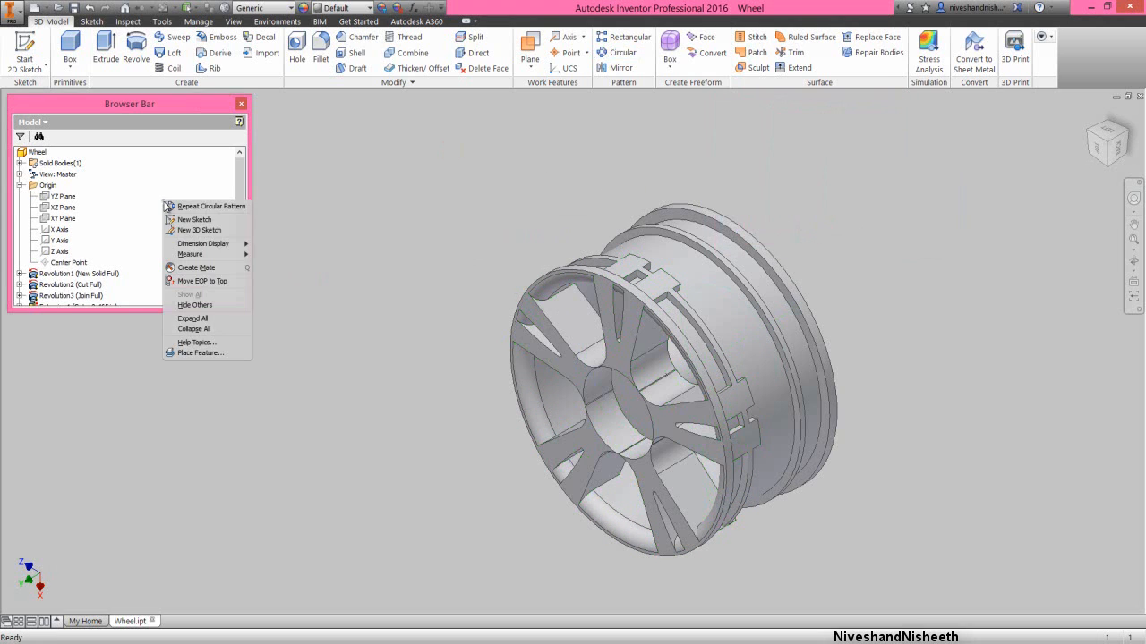
click(190, 330)
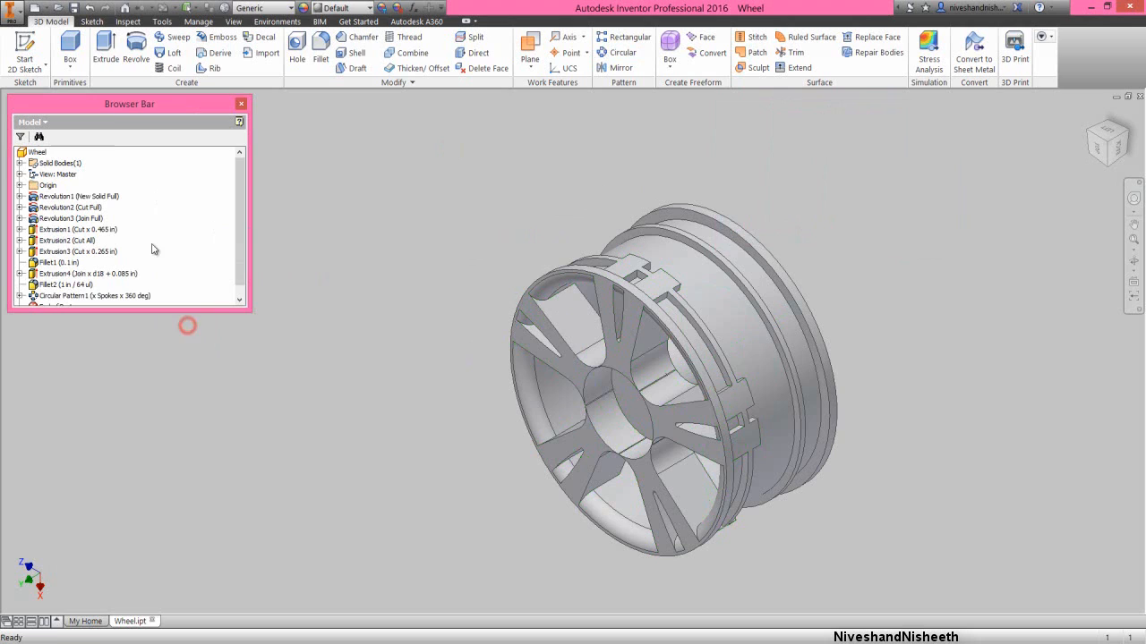
click(75, 9)
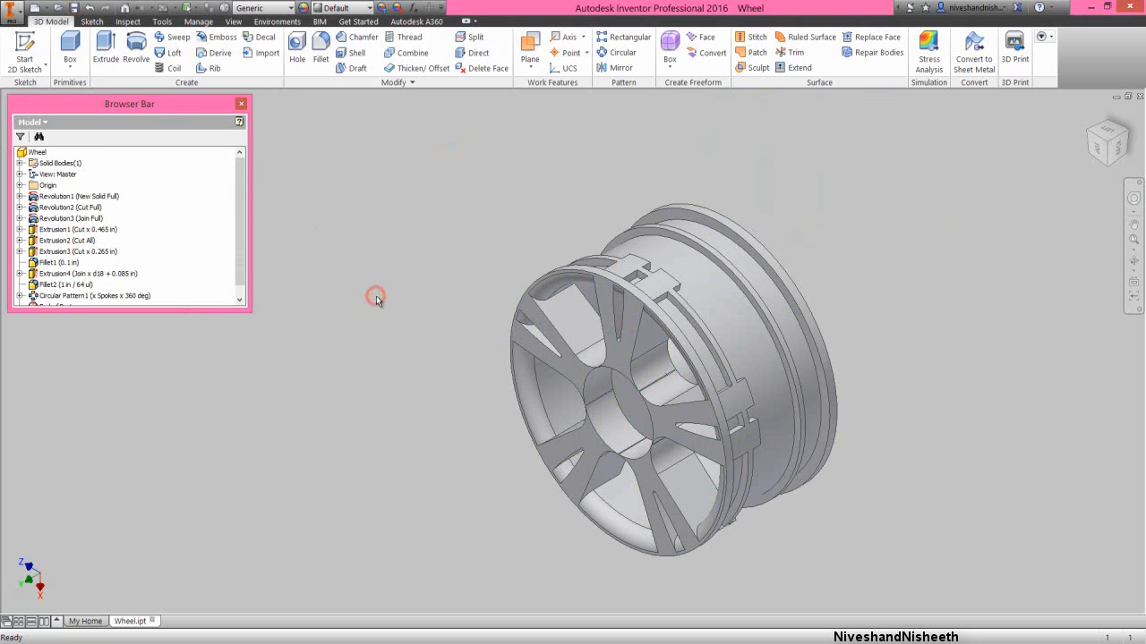
click(392, 266)
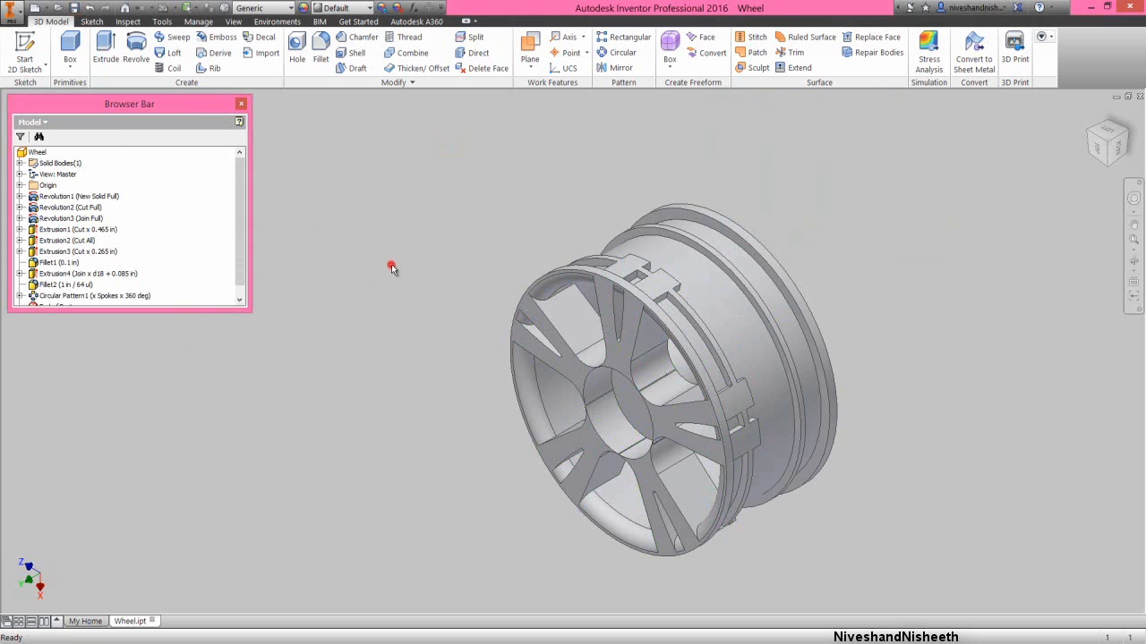
- Create a new sketch on the origin XY plane
click(19, 185)
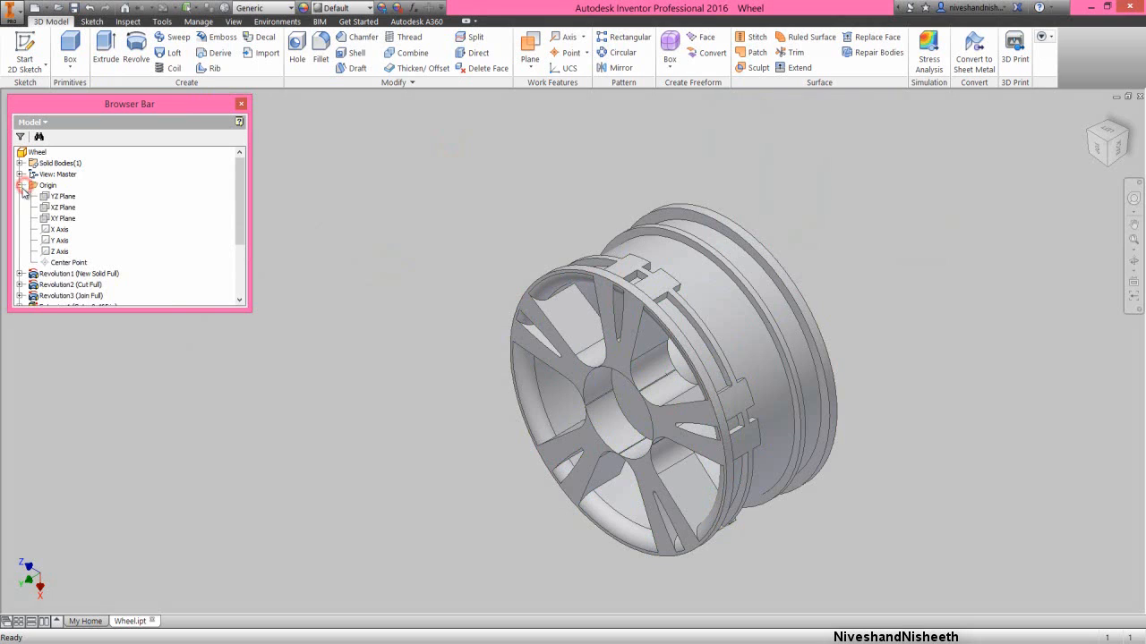
click(54, 220)
right_click(54, 220)
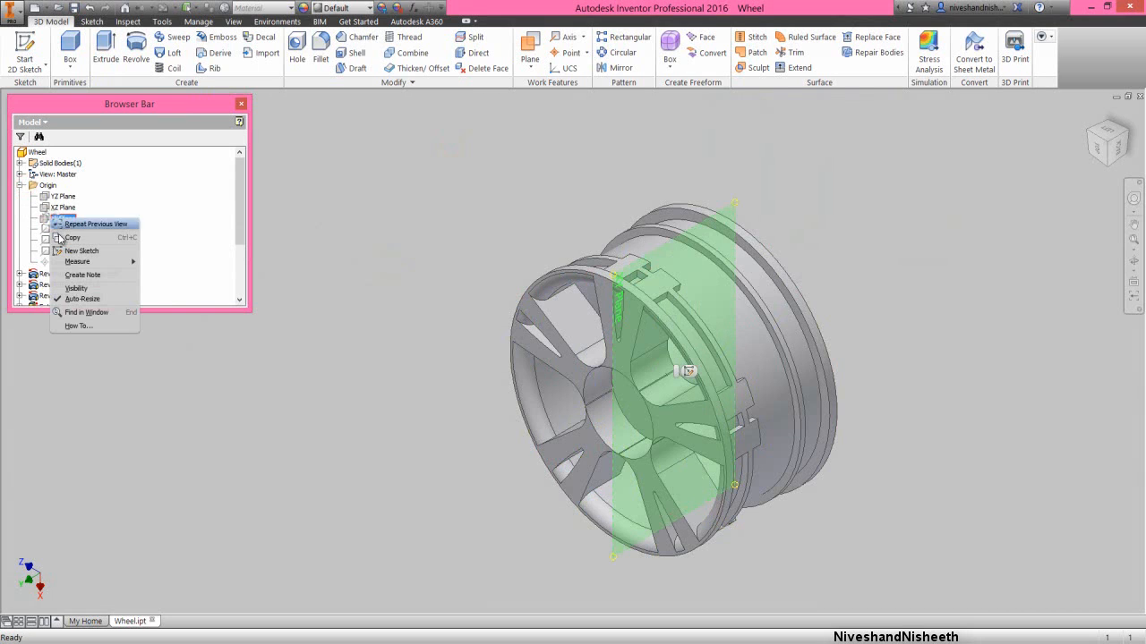
click(77, 252)
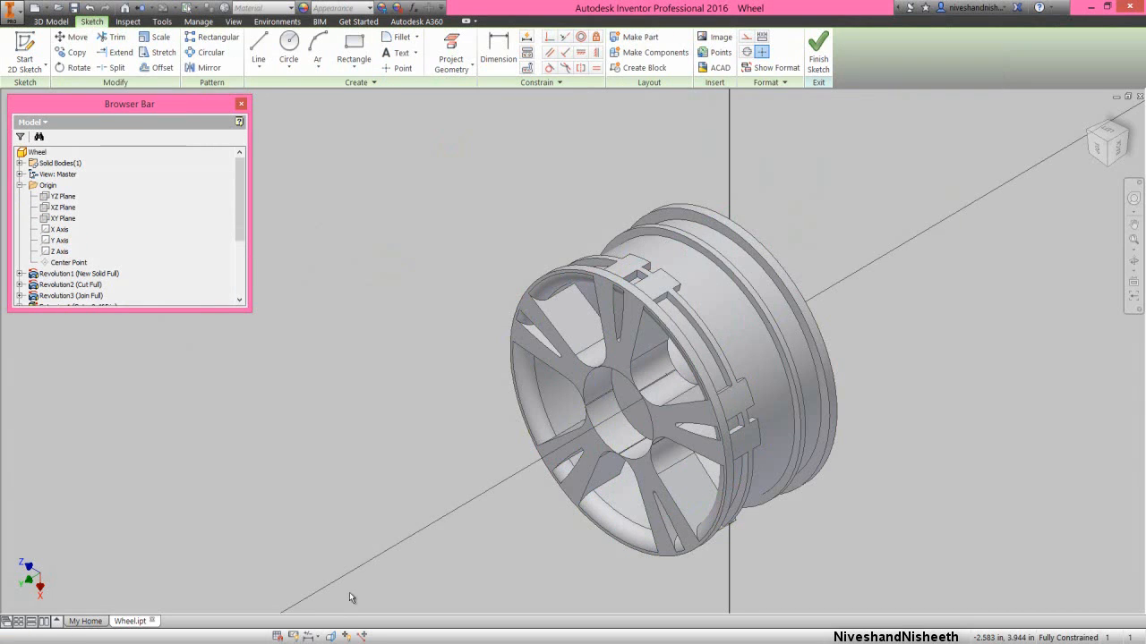
- Slice the wheel's graphics at the sketch plane and project all of the model's cut edges into the sketch
click(331, 637)
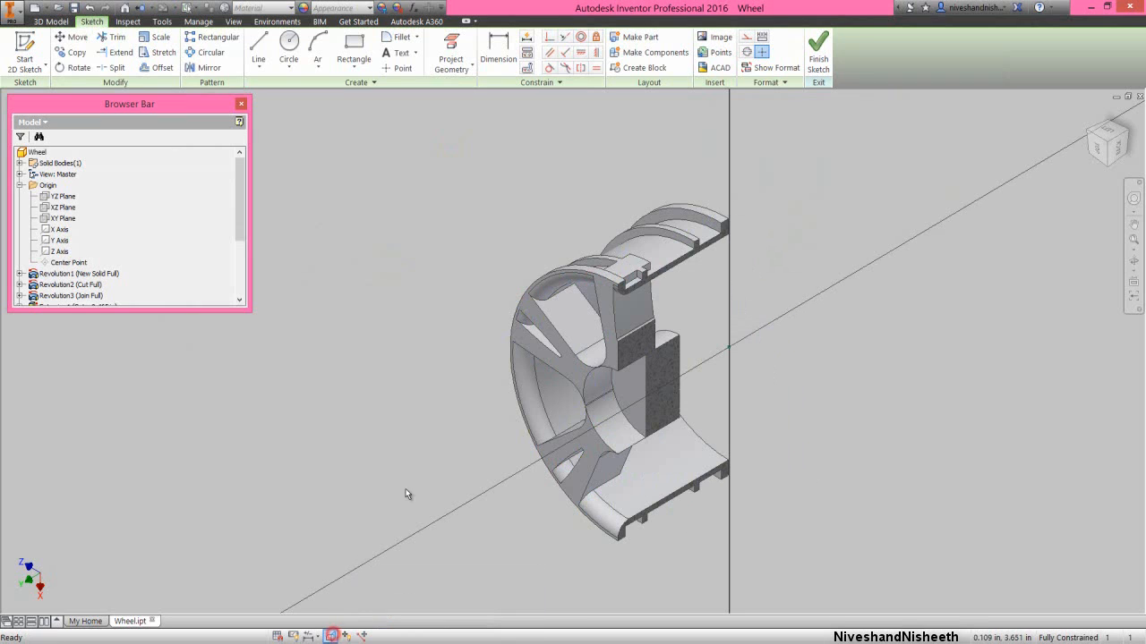
click(1119, 147)
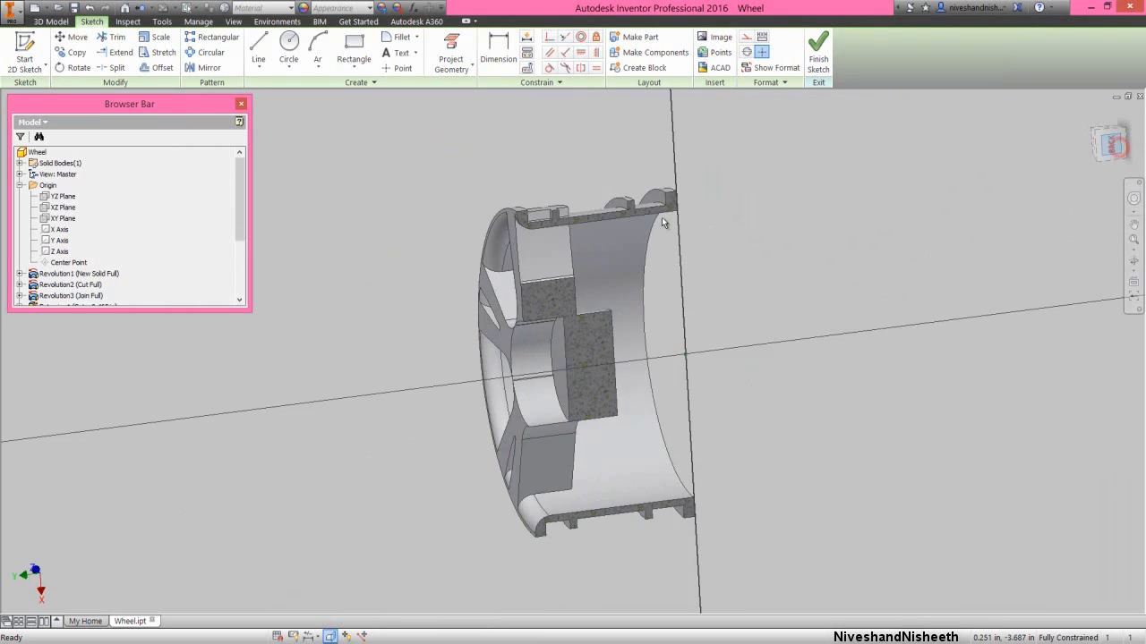
click(451, 64)
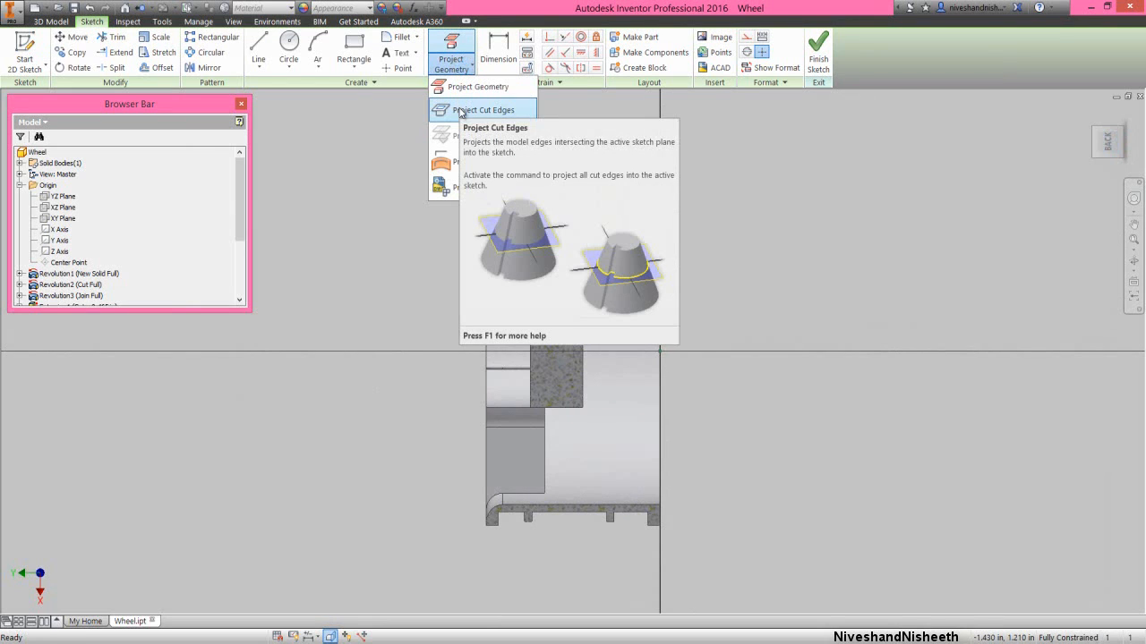
click(461, 111)
- Project the origin Y axis into the sketch
right_click(419, 195)
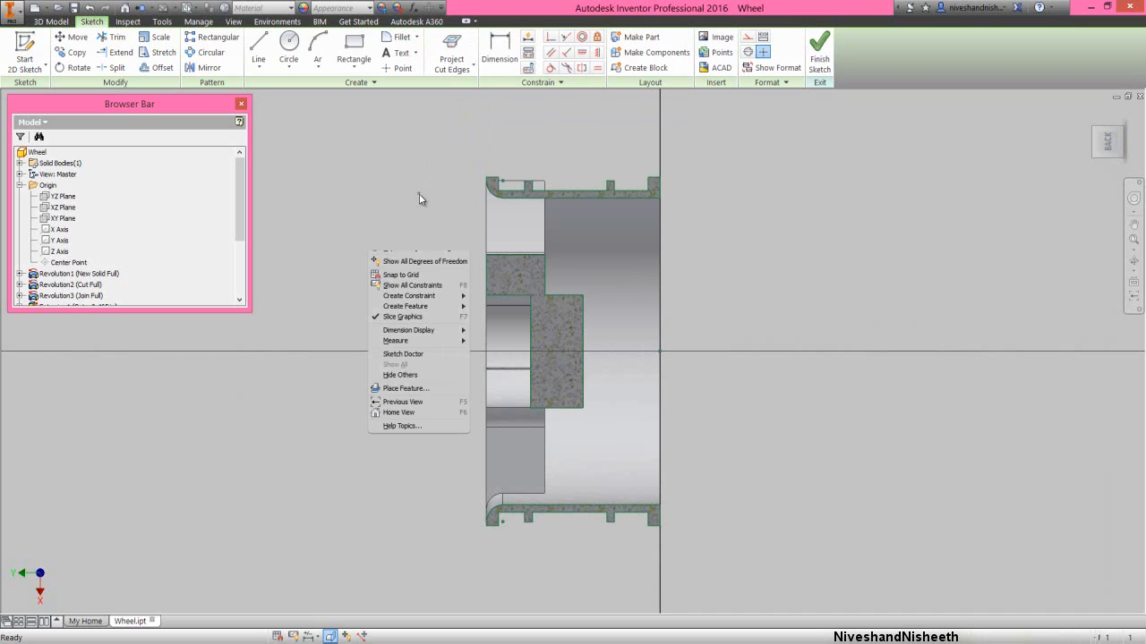
click(476, 211)
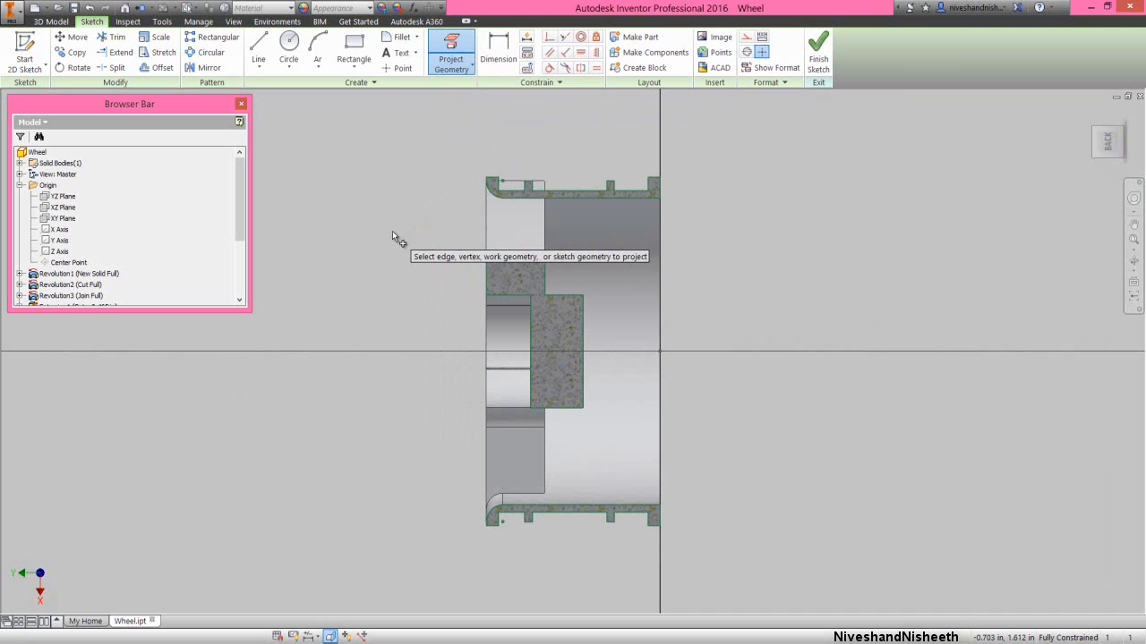
click(63, 244)
right_click(333, 186)
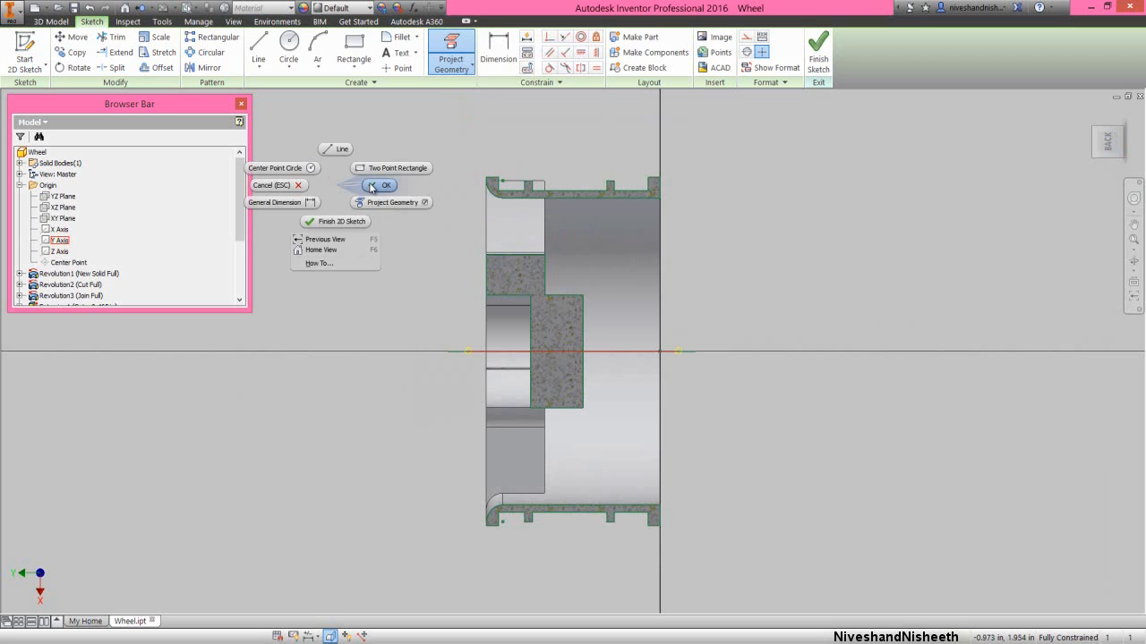
click(378, 185)
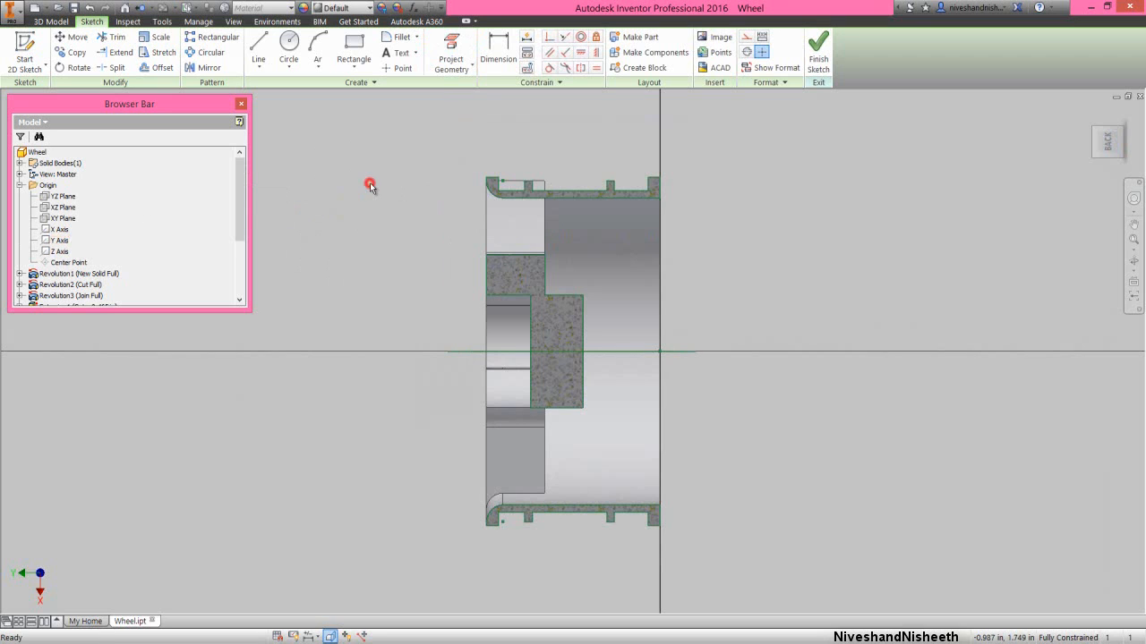
- Draw three lines above the rim: about 0.07 in outward from the front lip's outer corner, about 0.725 in across, and down to the rear rib's base
scroll(524, 170, down, 5)
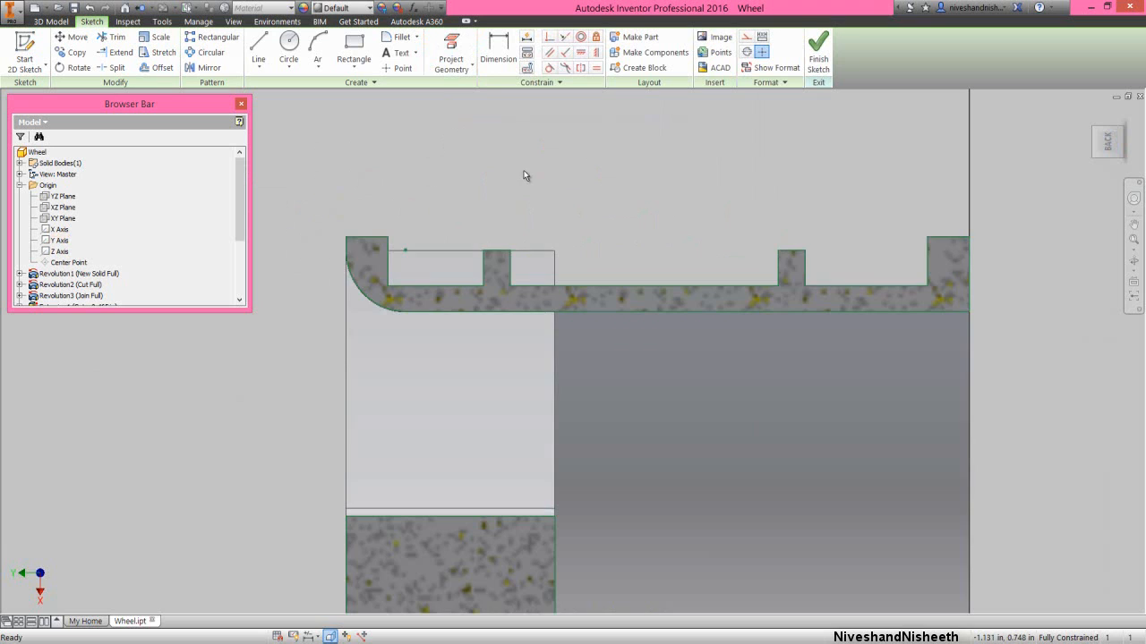
right_click(524, 170)
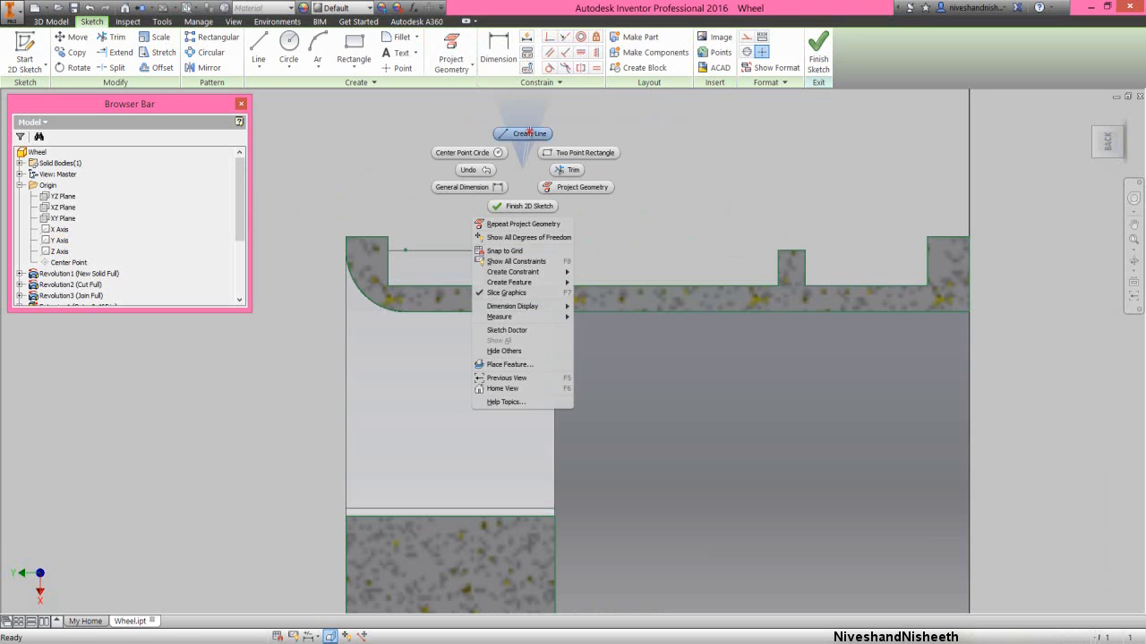
click(529, 132)
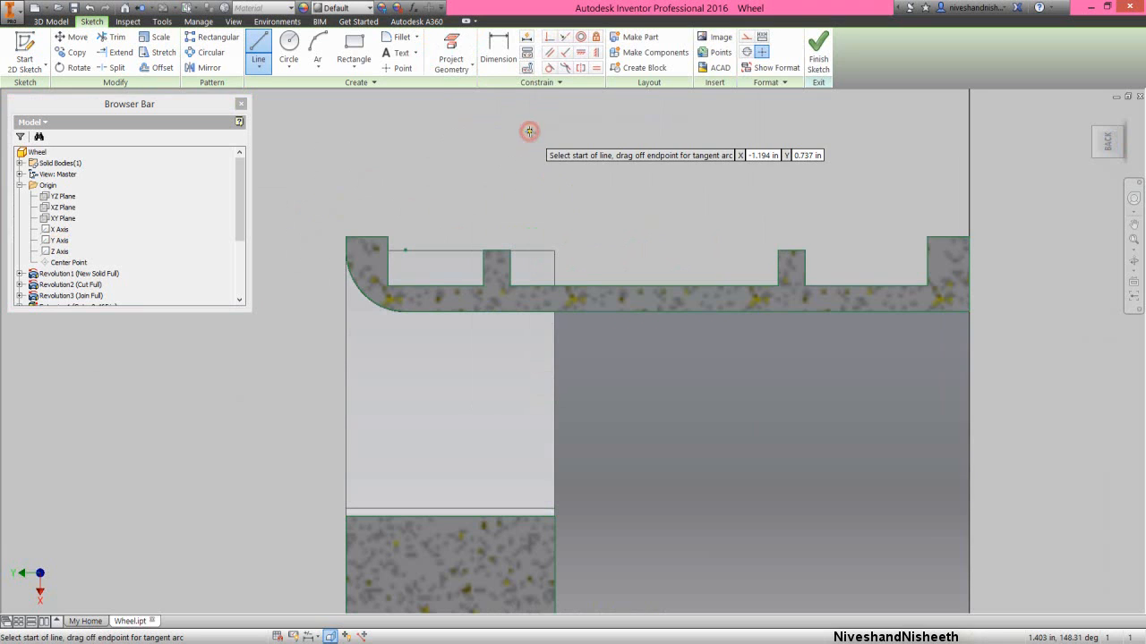
click(347, 237)
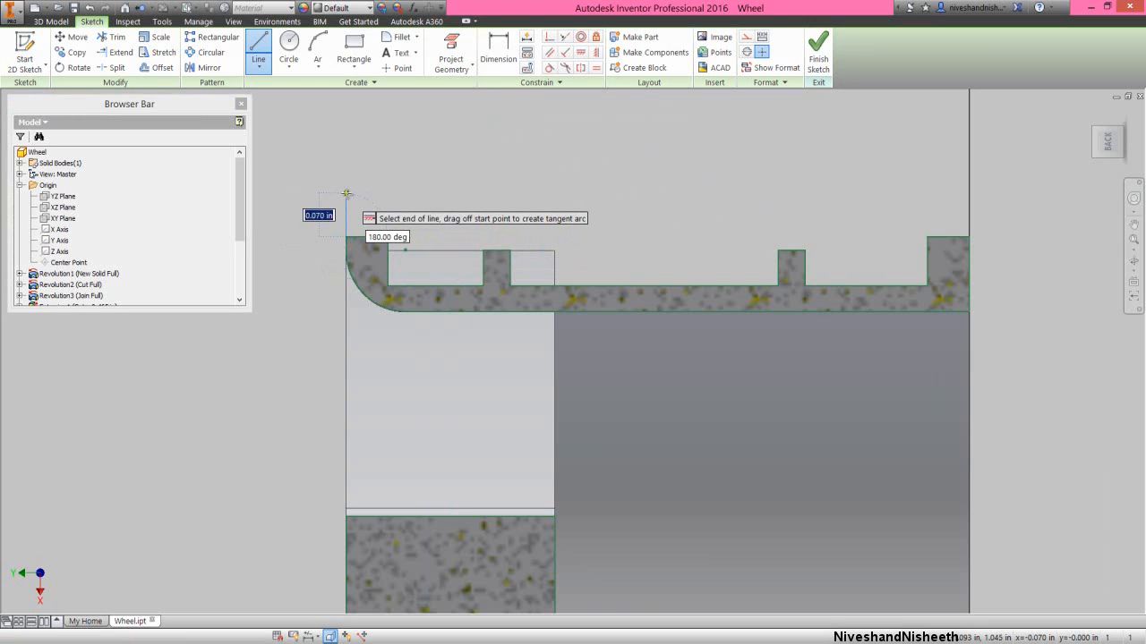
click(346, 193)
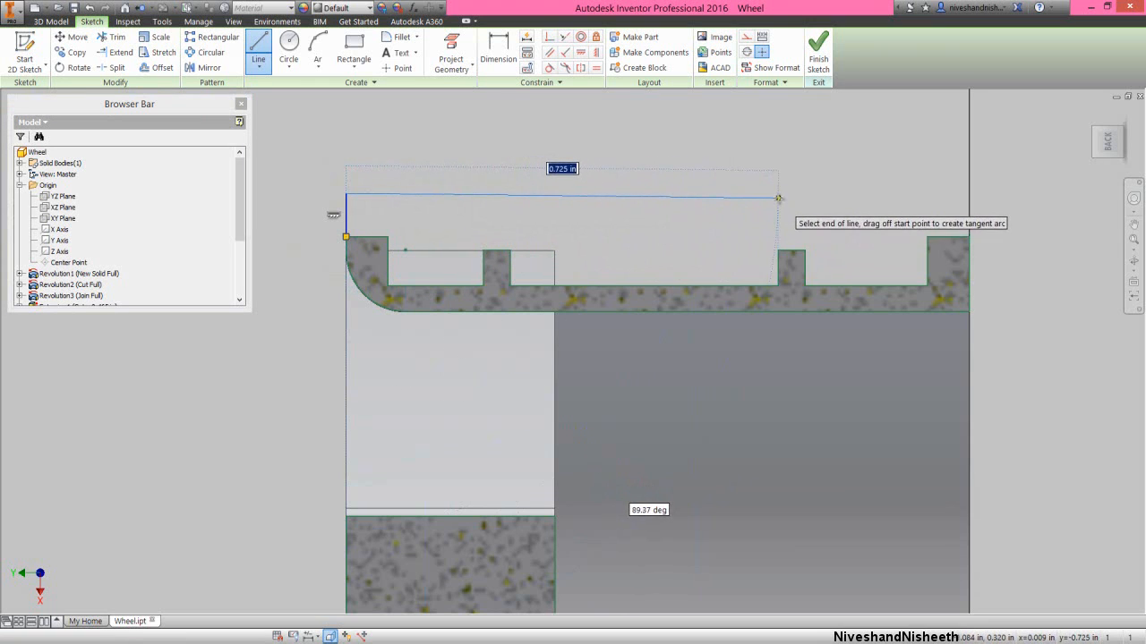
click(778, 193)
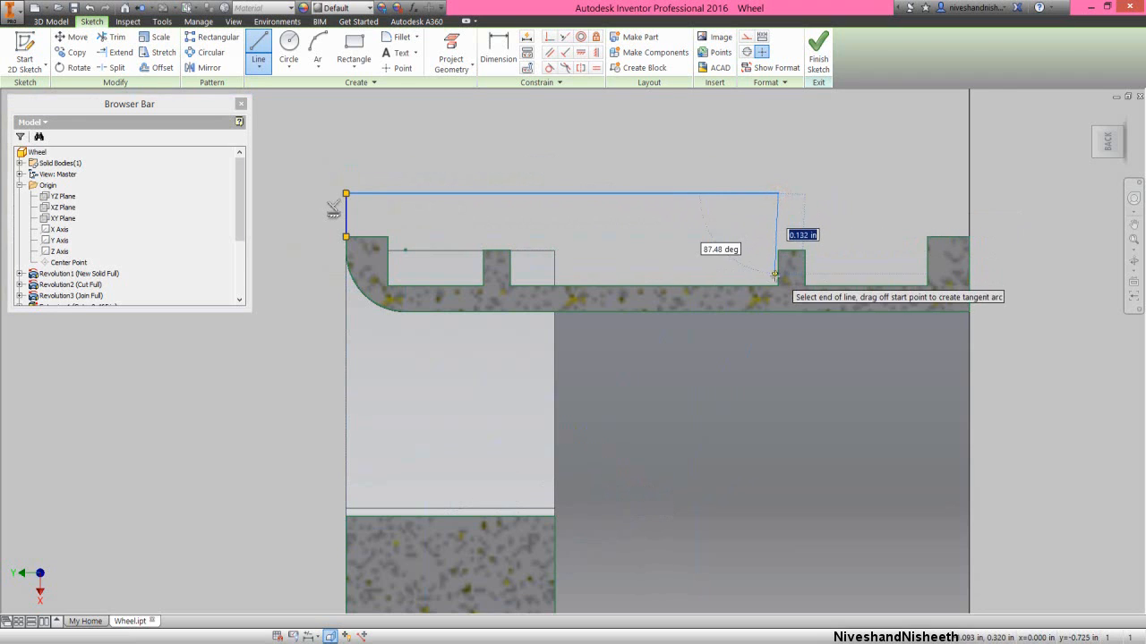
click(778, 285)
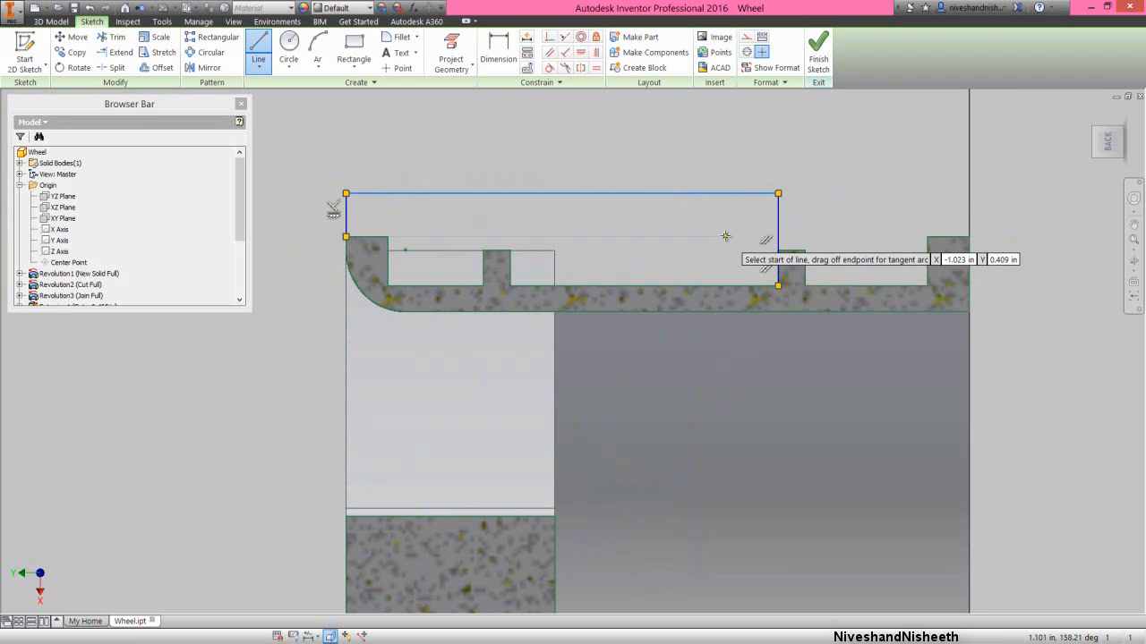
right_click(738, 237)
click(759, 236)
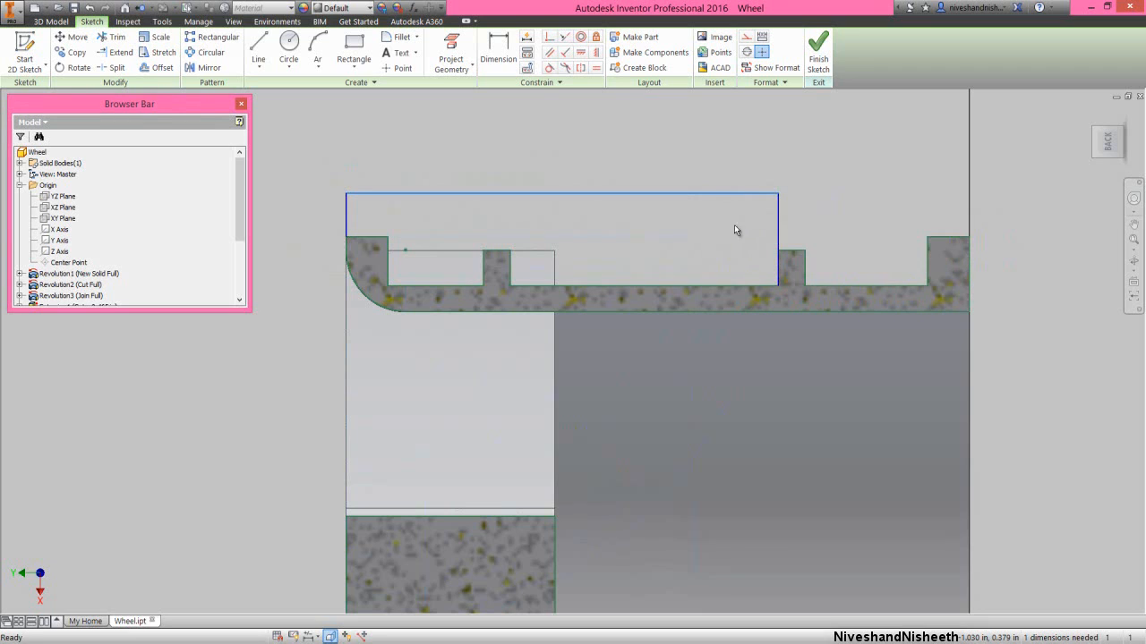
- Dimension the short line above the front lip as 0.05 in and finish the sketch
click(498, 49)
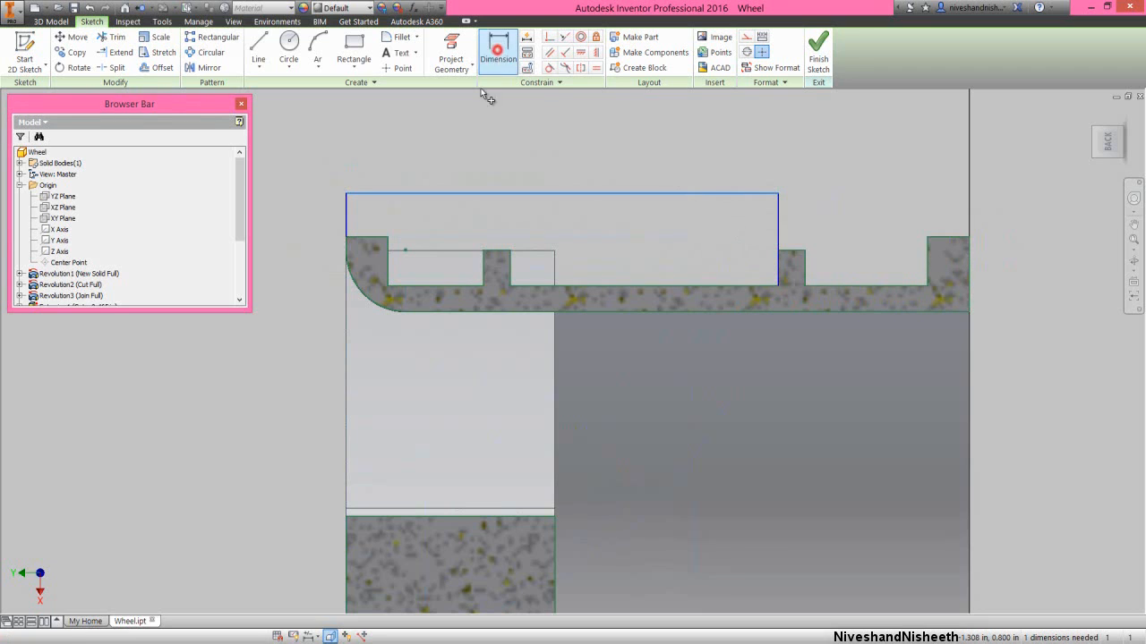
click(338, 214)
click(310, 213)
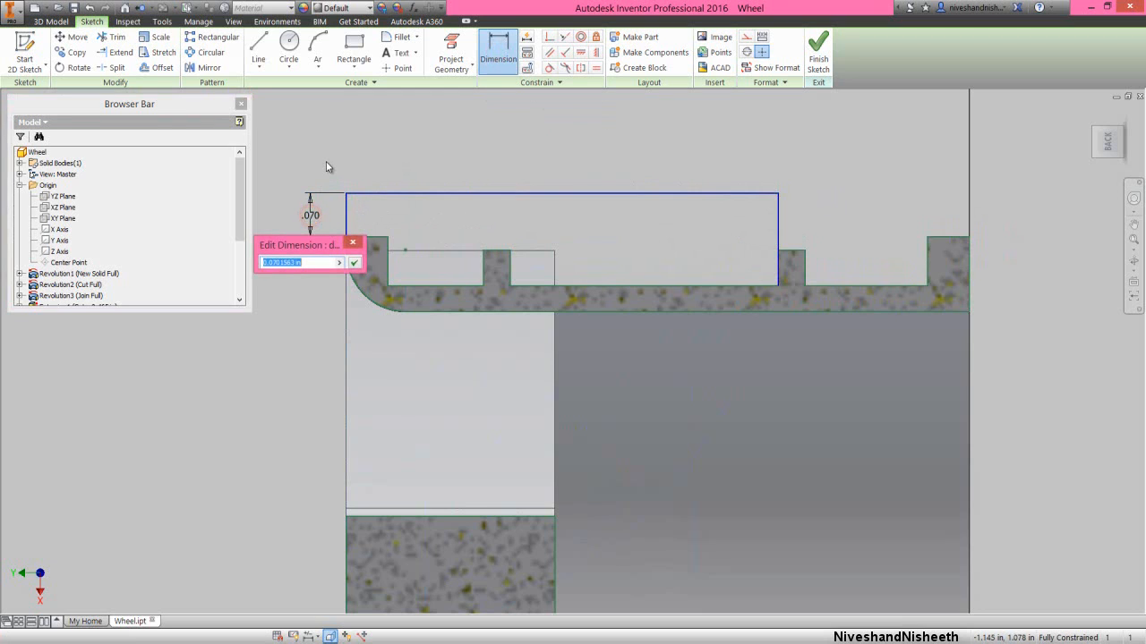
text(.05)
key(Return)
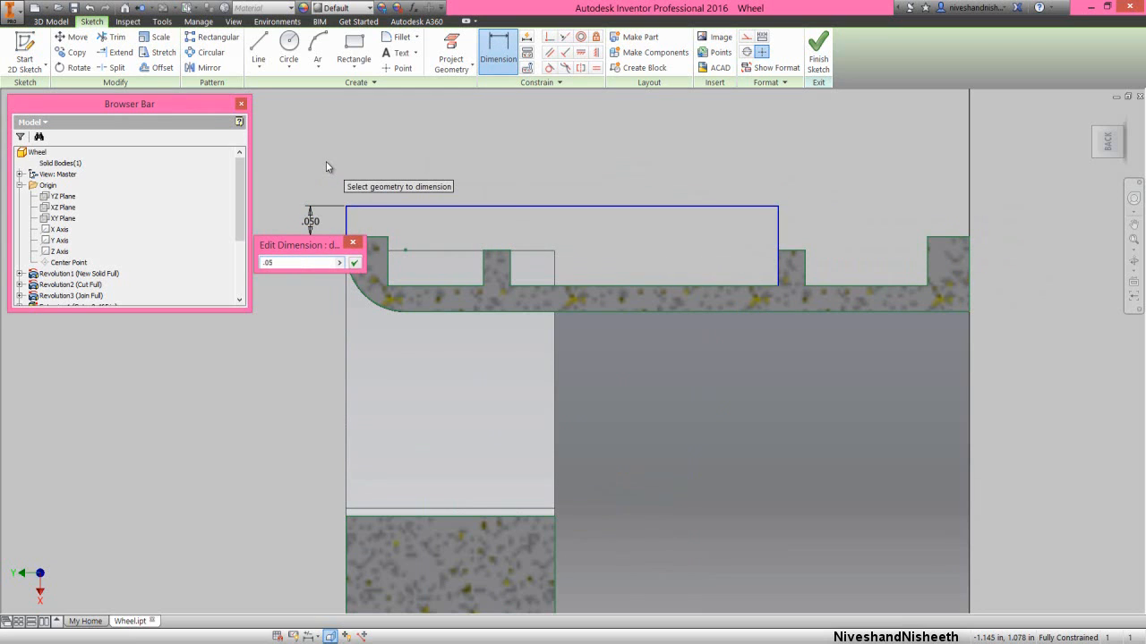
right_click(476, 158)
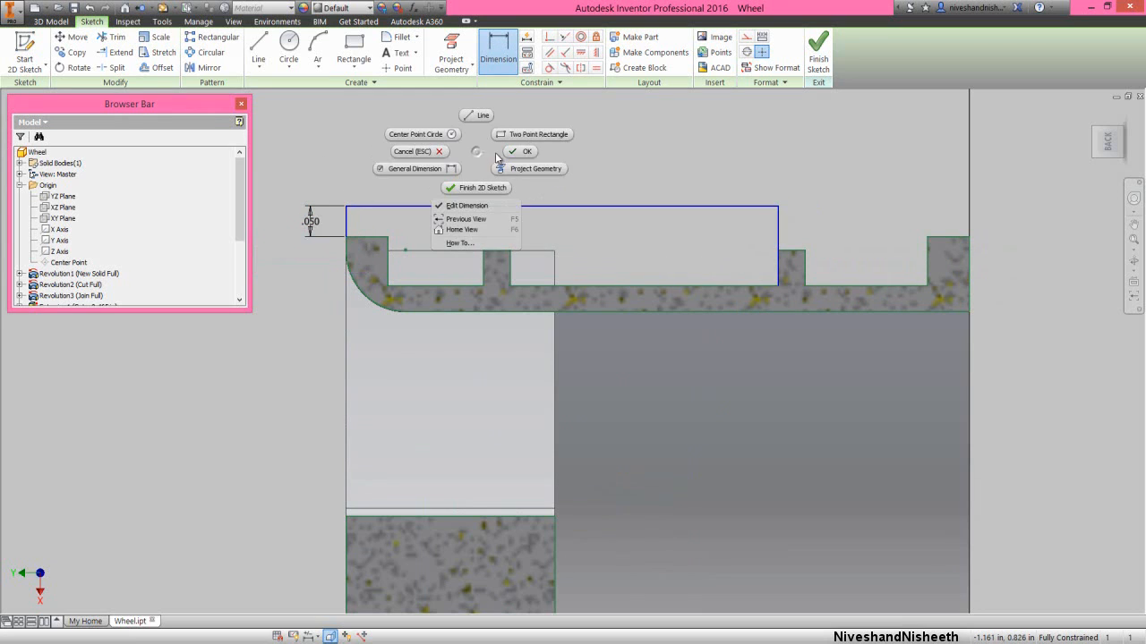
click(515, 156)
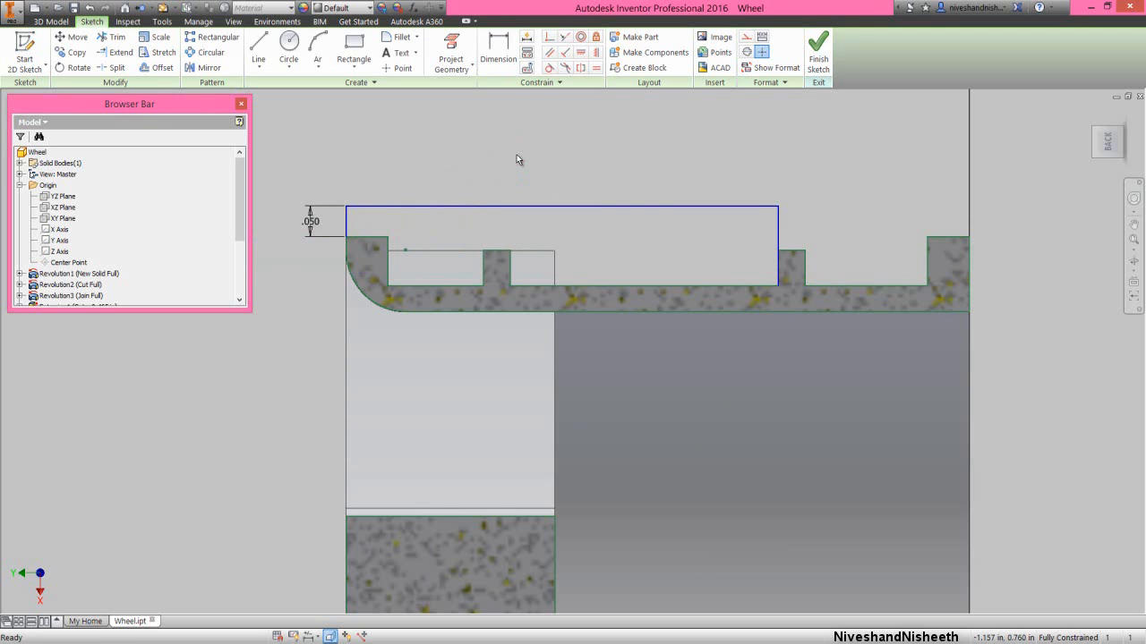
click(818, 49)
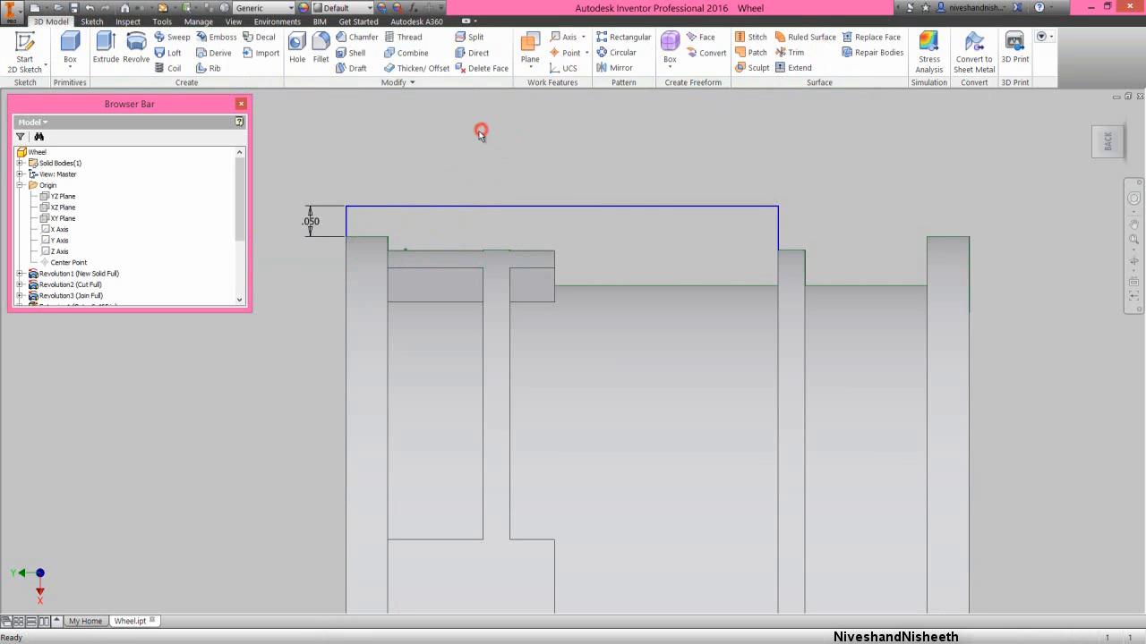
- Revolve the closed profile above the rim as a full cut about the projected Y axis to trim the protruding spoke ends
click(136, 49)
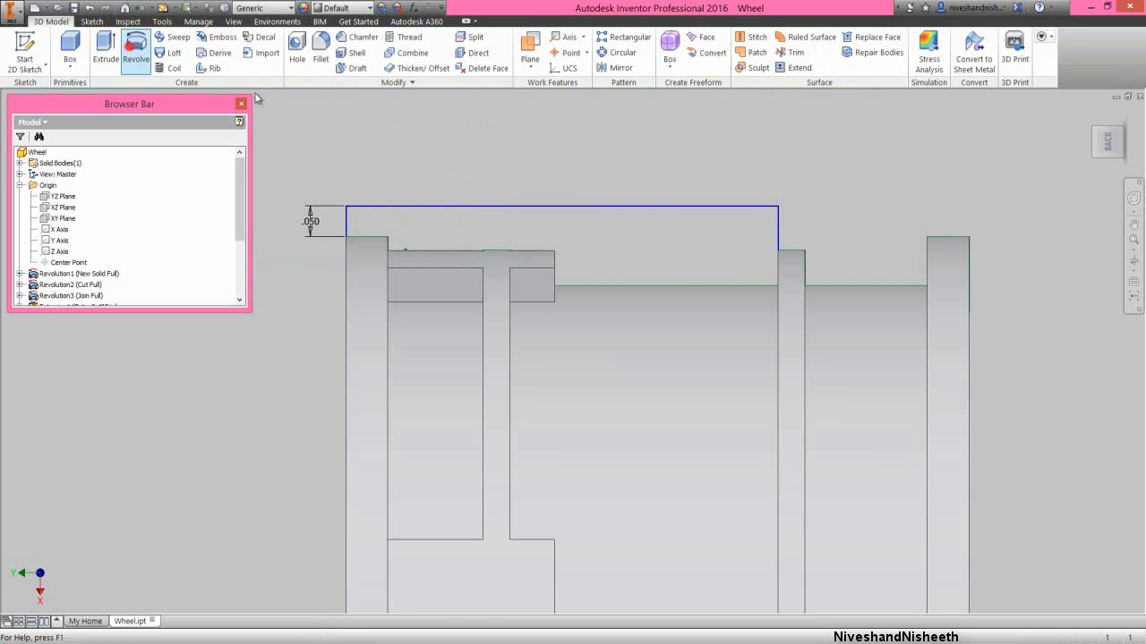
click(447, 219)
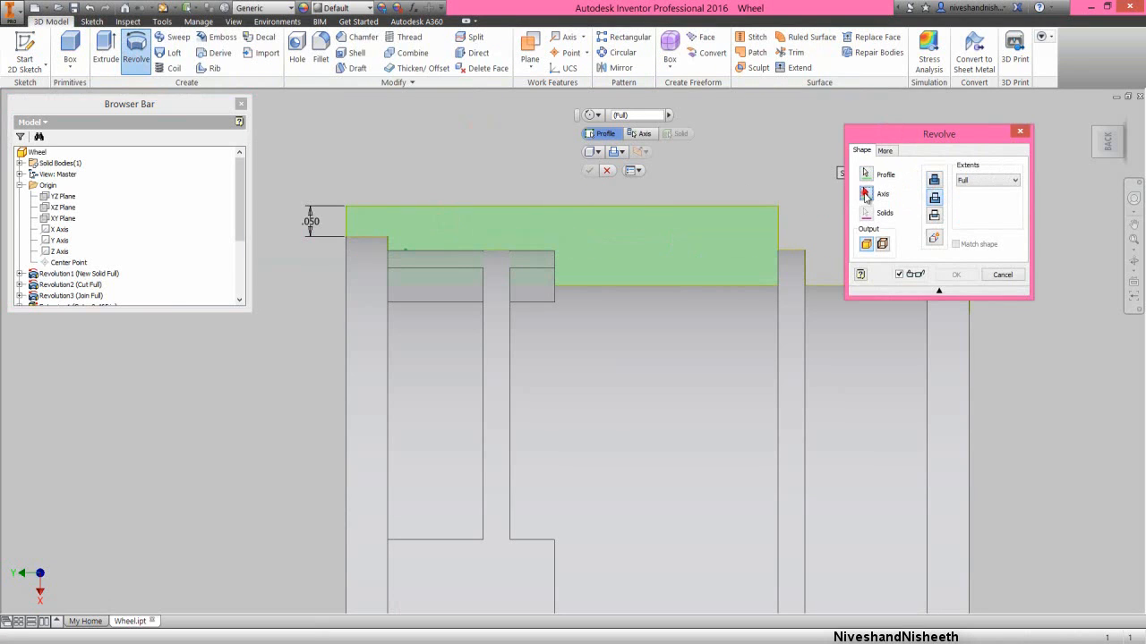
click(864, 193)
scroll(766, 141, down, 3)
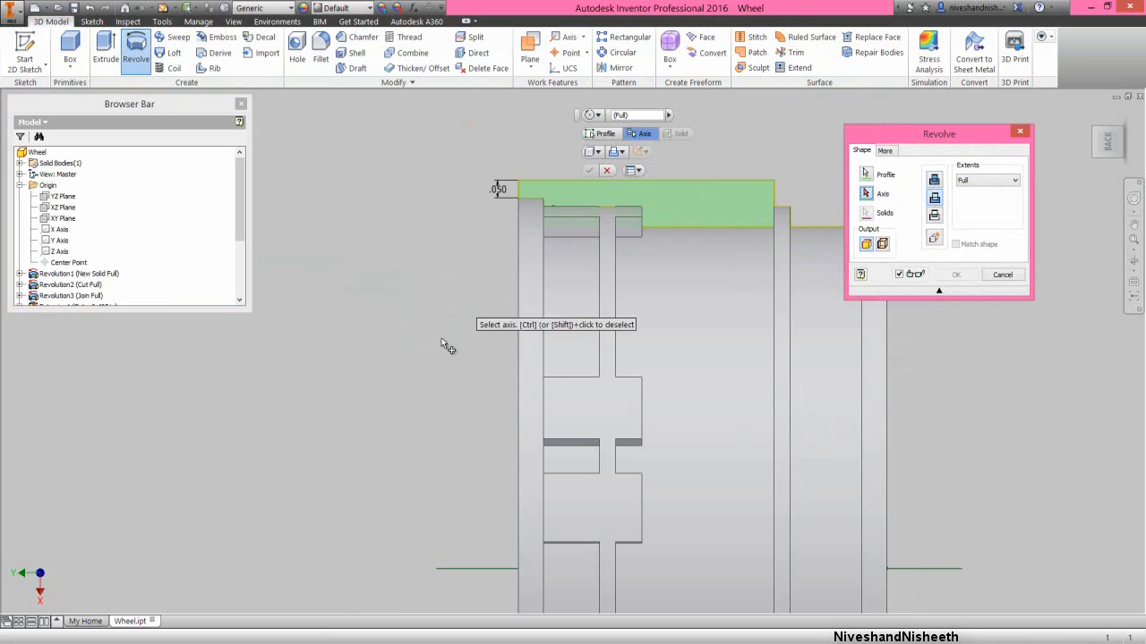
click(473, 570)
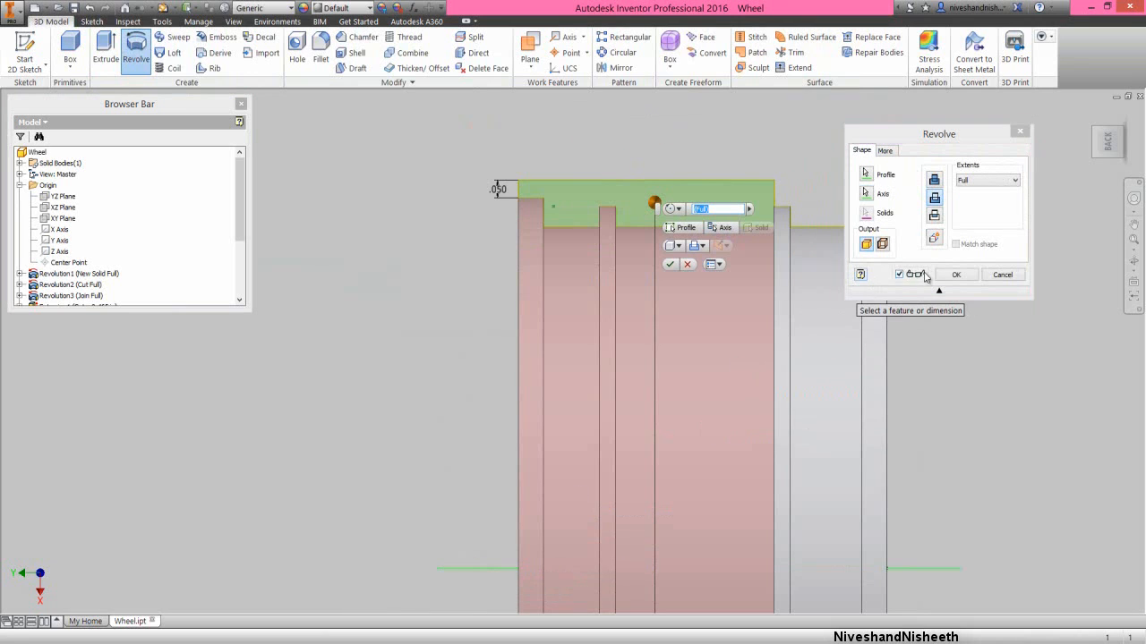
click(954, 276)
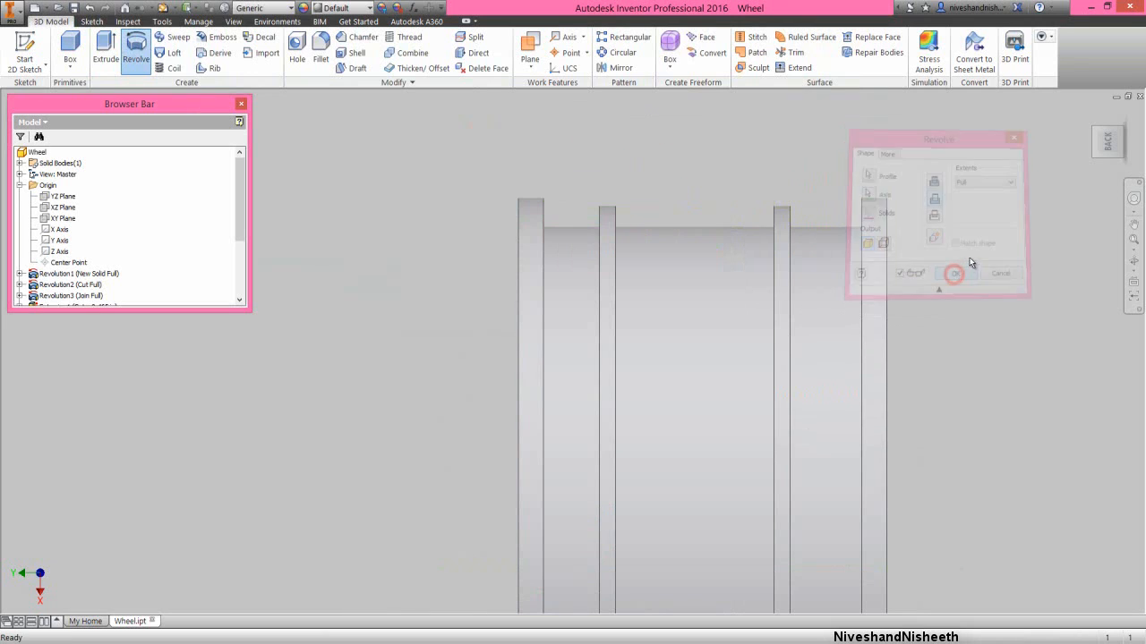
- Collapse the whole model tree and clear the selection
click(1133, 198)
drag(1087, 228, 1058, 230)
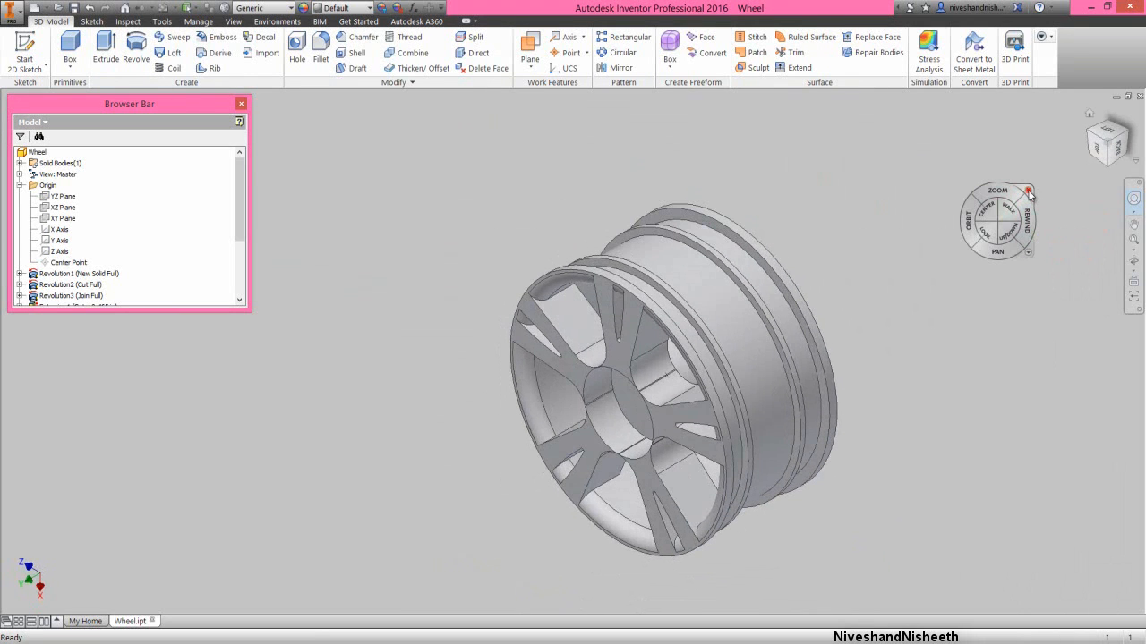
click(1027, 191)
click(1133, 240)
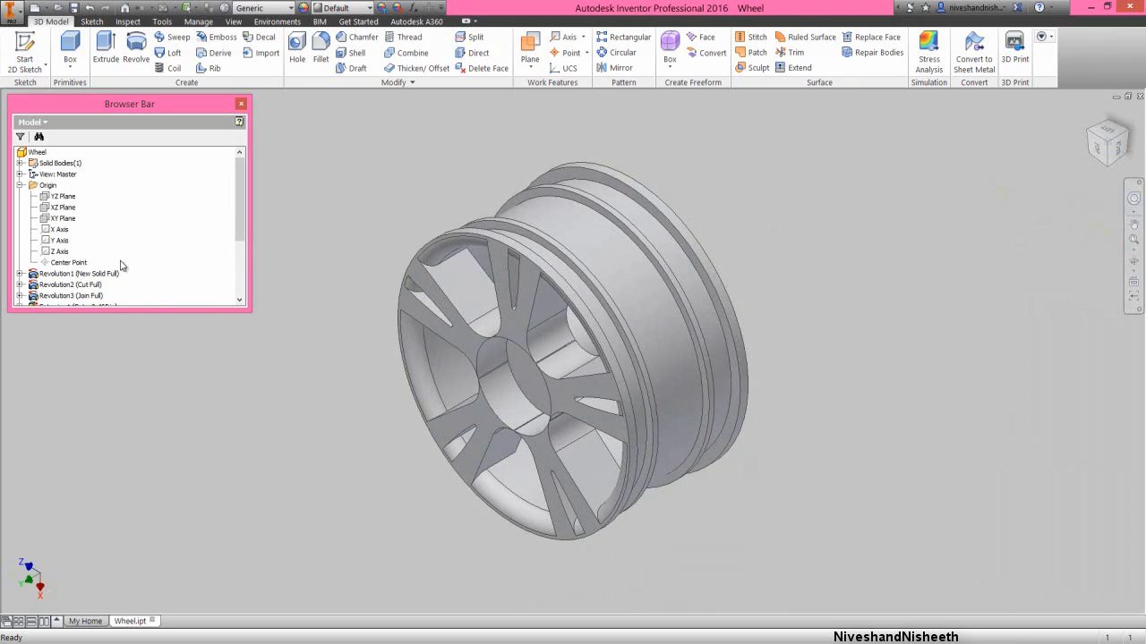
right_click(120, 260)
click(151, 388)
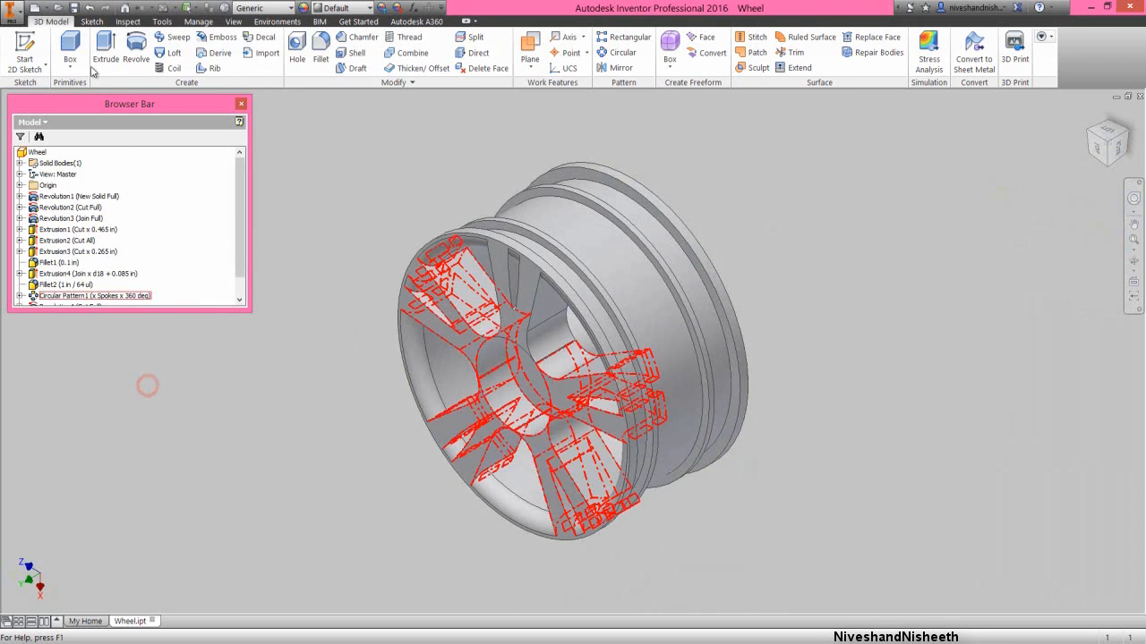
click(311, 253)
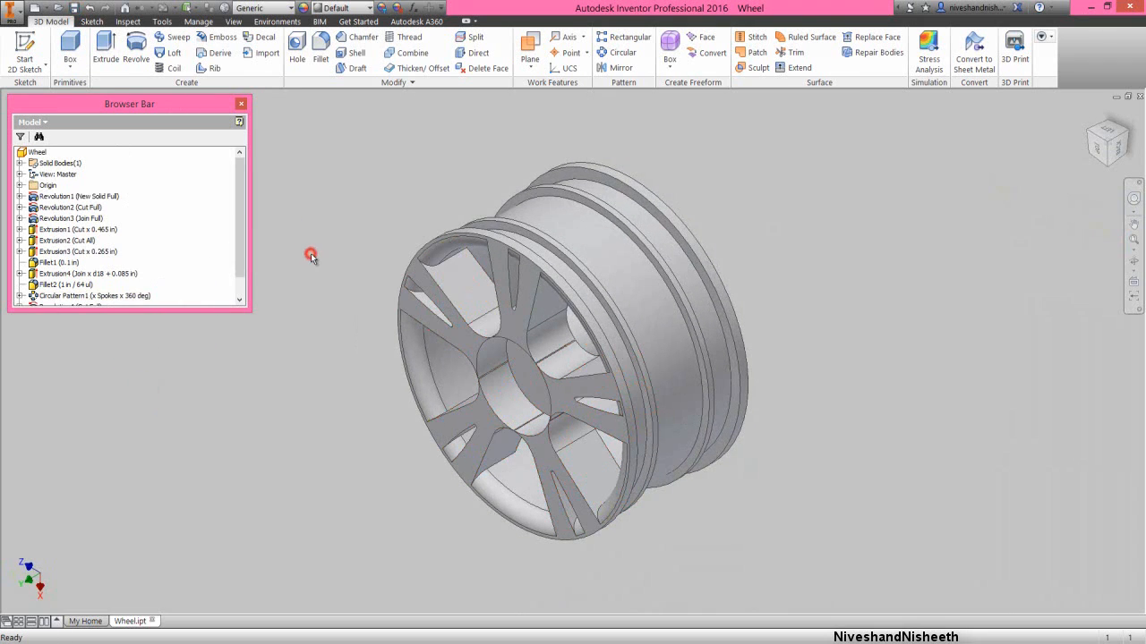
- Create another sketch on the origin XY plane and slice the wheel's graphics at that plane
click(20, 185)
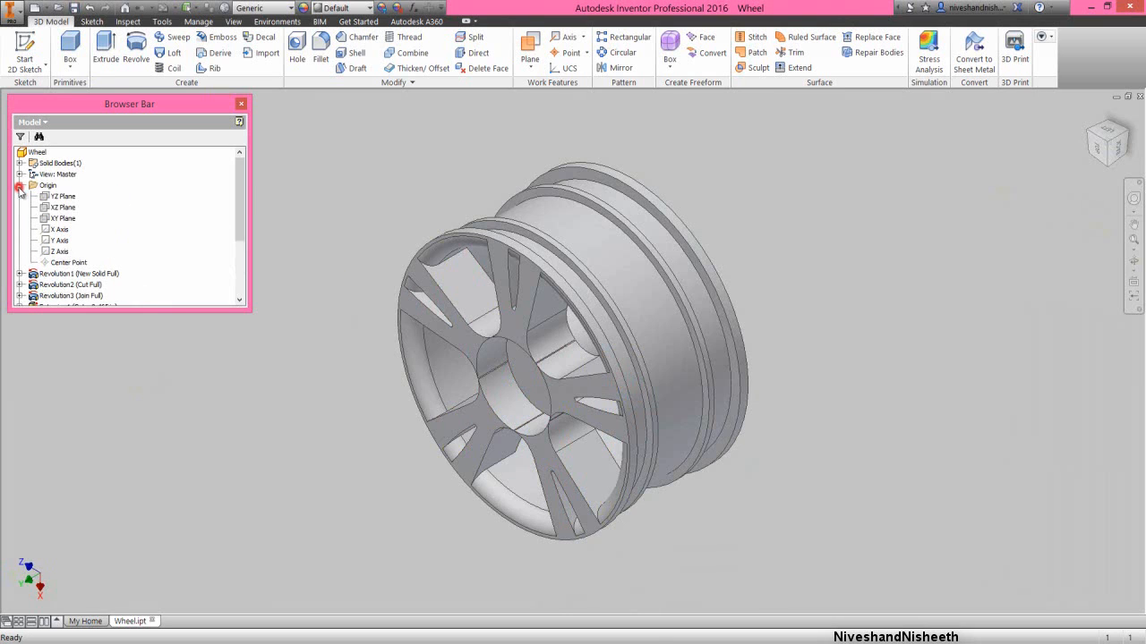
click(54, 218)
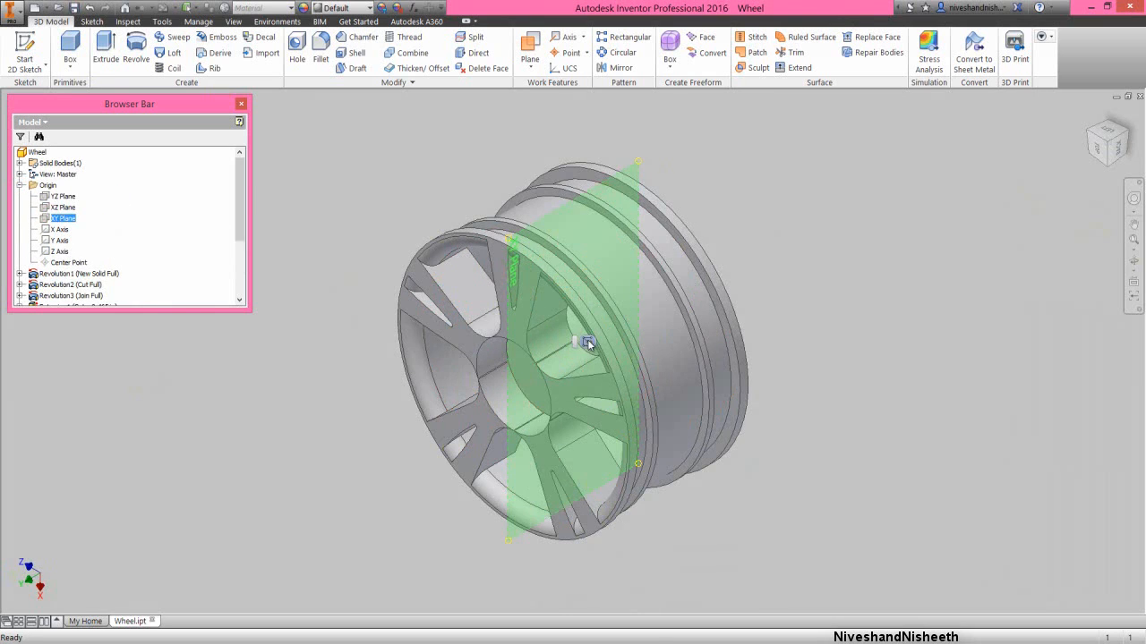
click(587, 341)
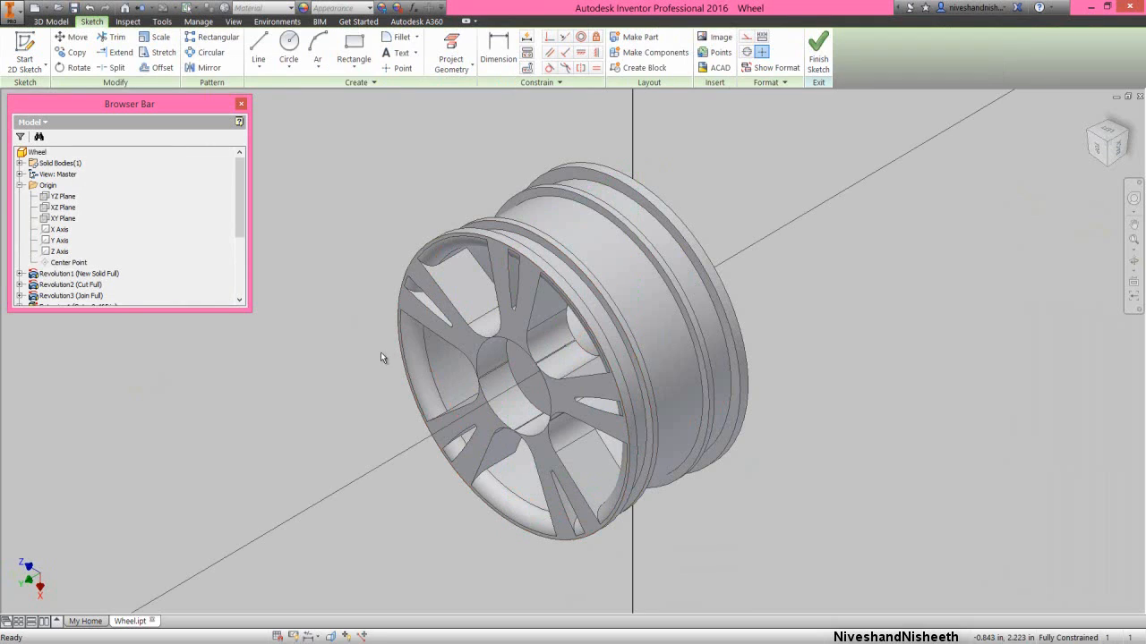
click(330, 635)
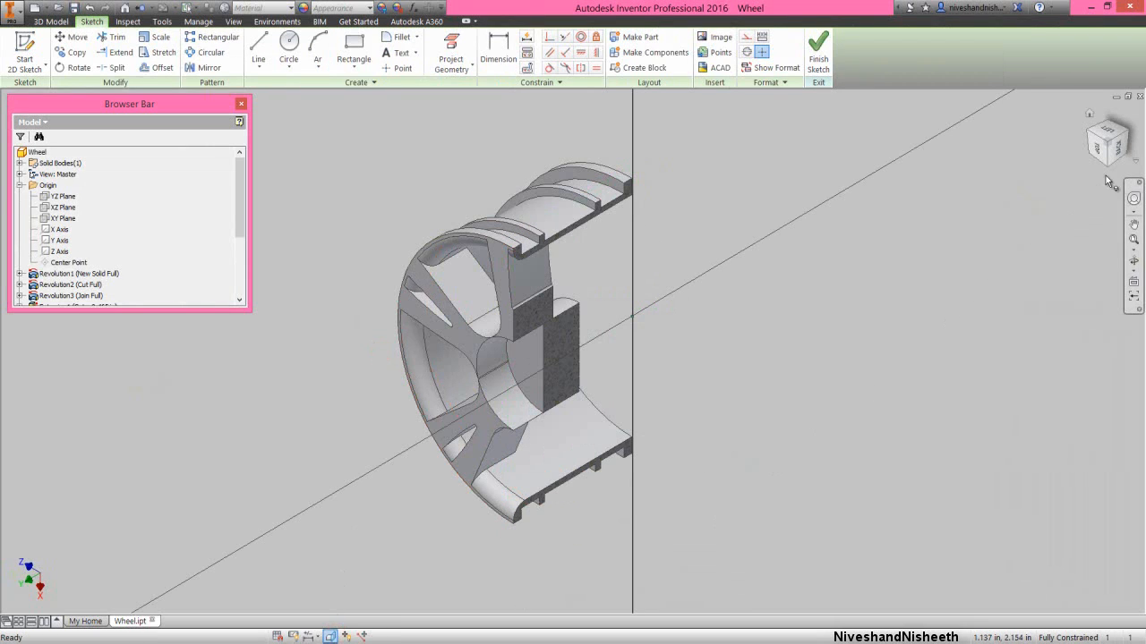
click(1117, 146)
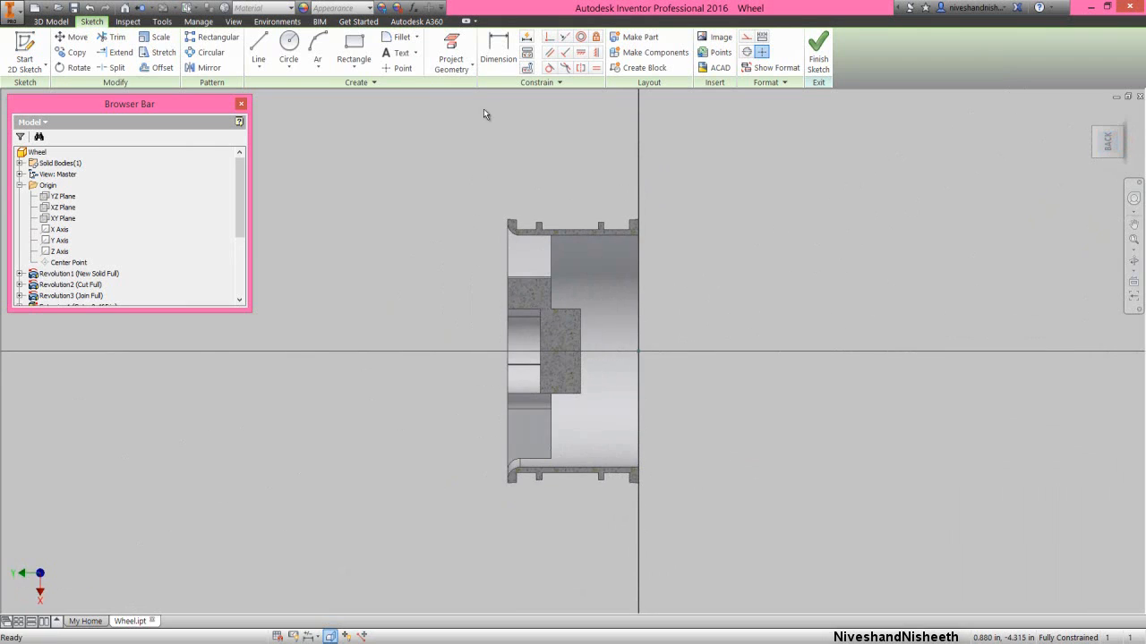
- Project the wheel's cut edges and the origin Y axis into the sketch
click(471, 69)
click(466, 106)
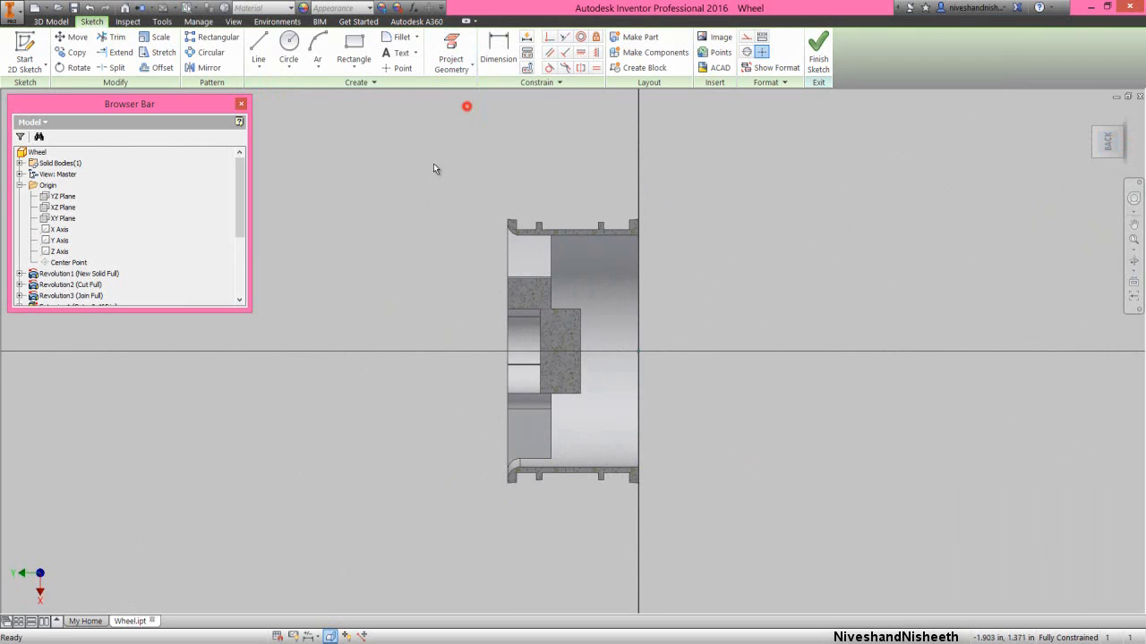
right_click(399, 235)
click(433, 249)
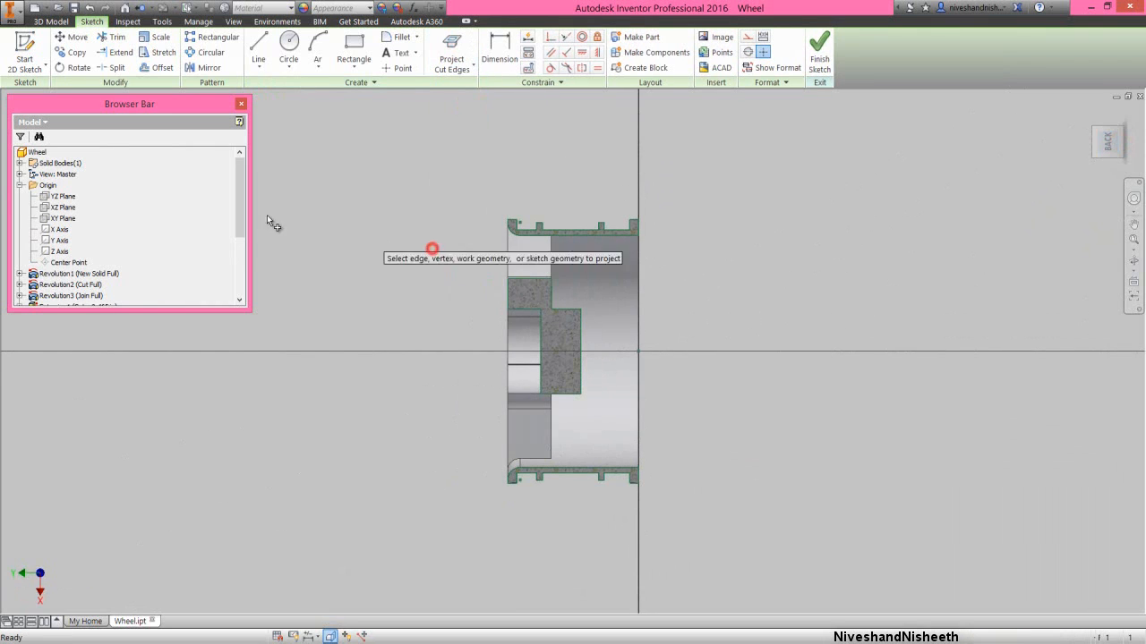
click(59, 240)
right_click(365, 183)
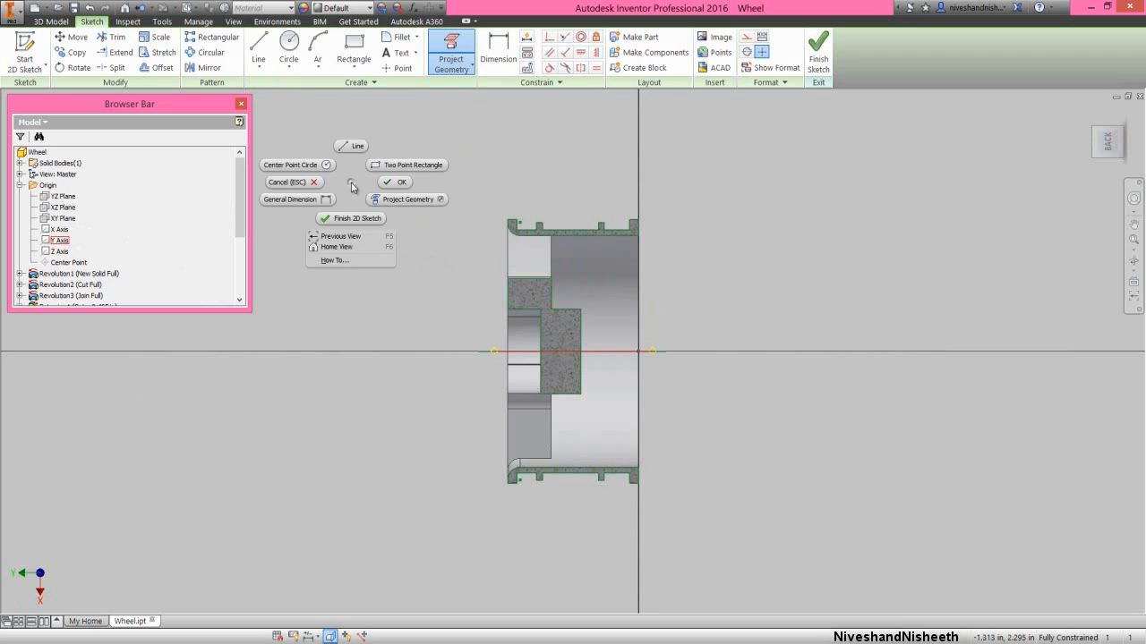
click(395, 182)
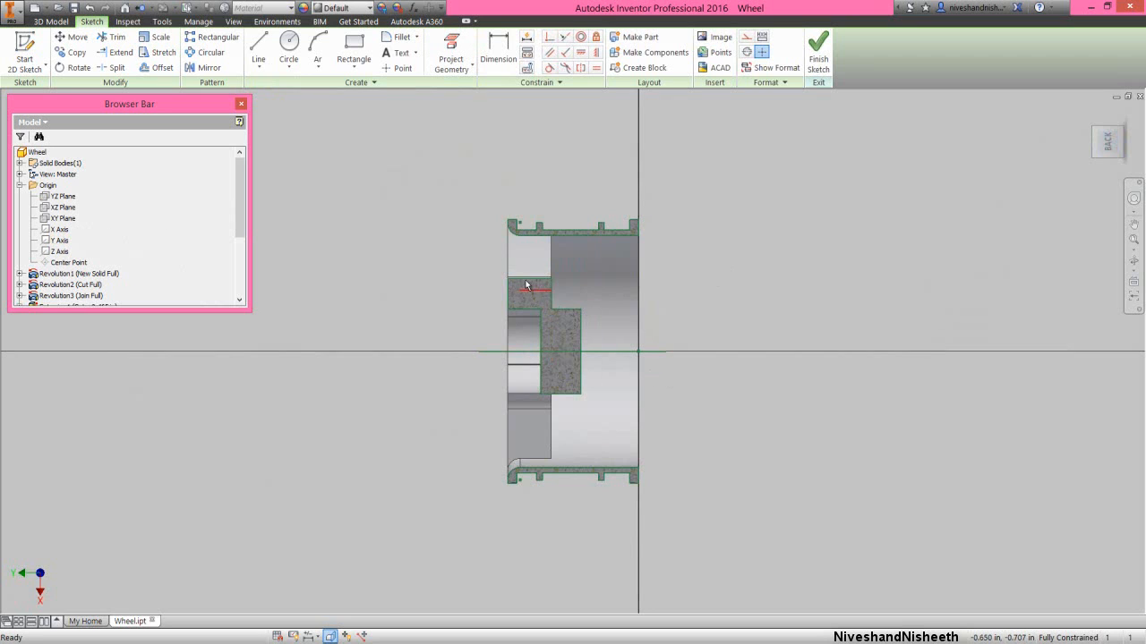
- Draw a slightly slanted line about 0.124 in long inside the hub section, between its front face and the recess floor
scroll(526, 285, up, 4)
scroll(514, 304, up, 2)
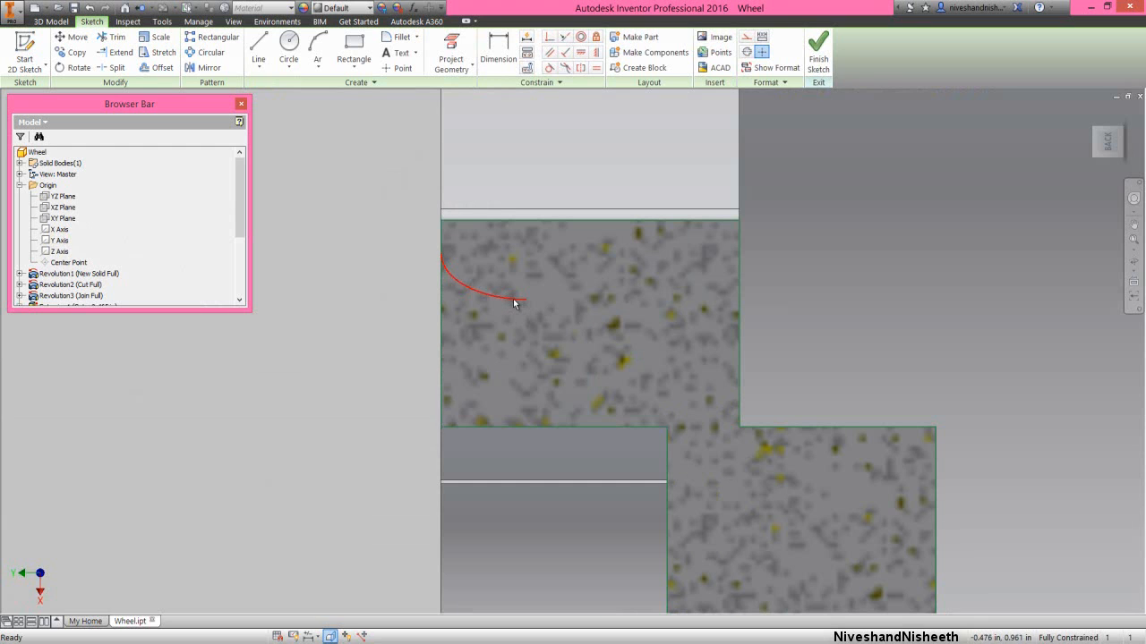
right_click(376, 288)
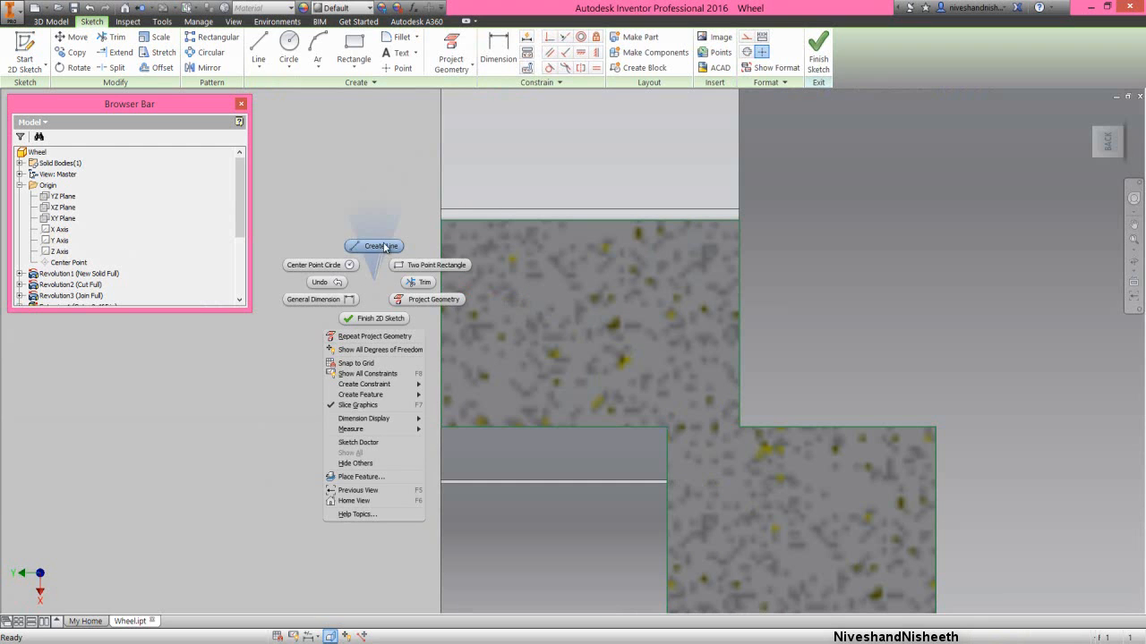
click(384, 247)
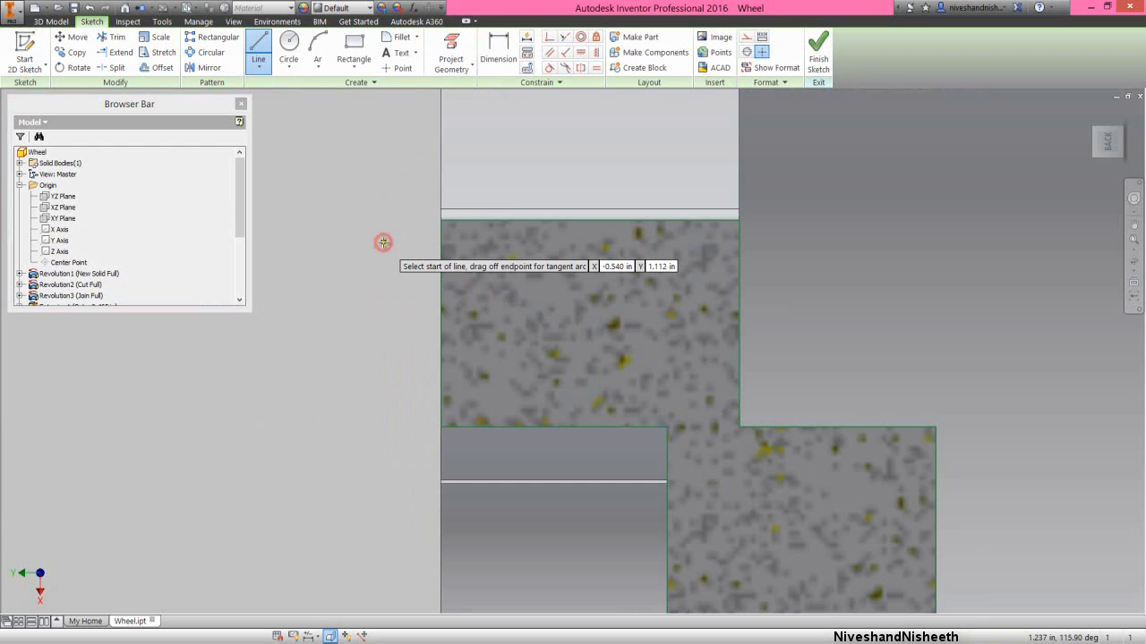
click(497, 355)
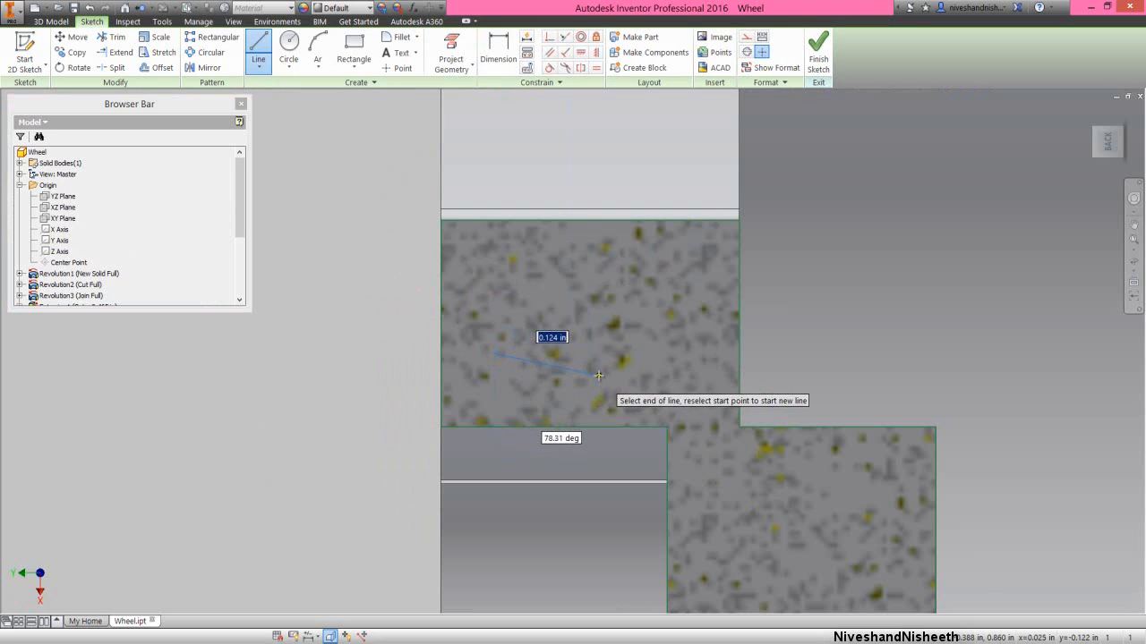
- Dimension the angle between the slanted line and the projected recess floor edge as 85 degrees
right_click(604, 330)
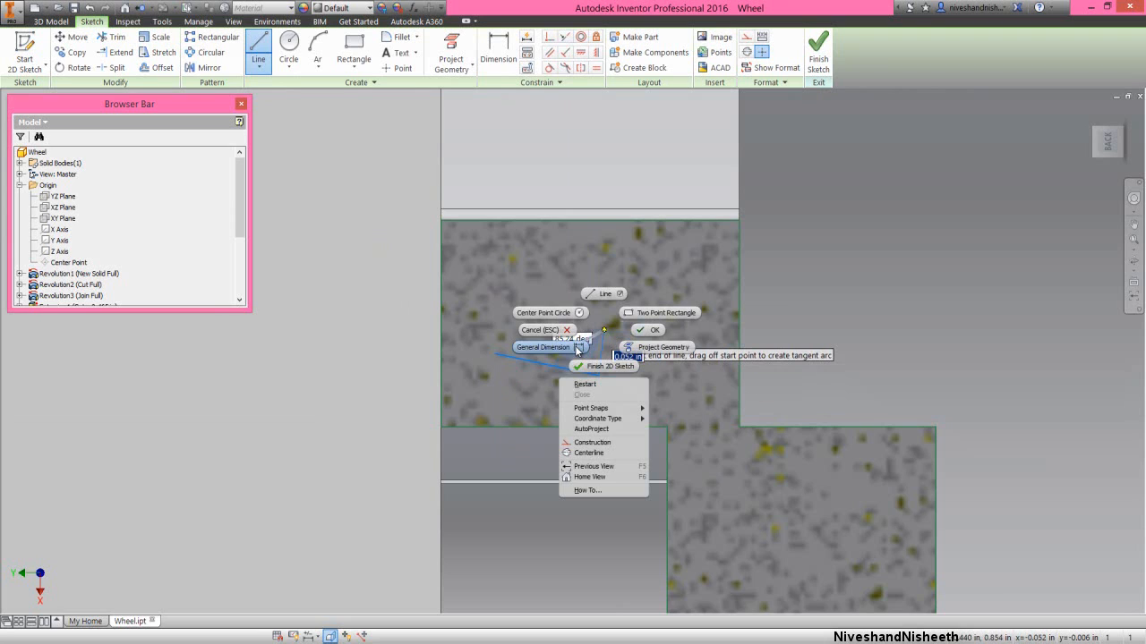
click(543, 347)
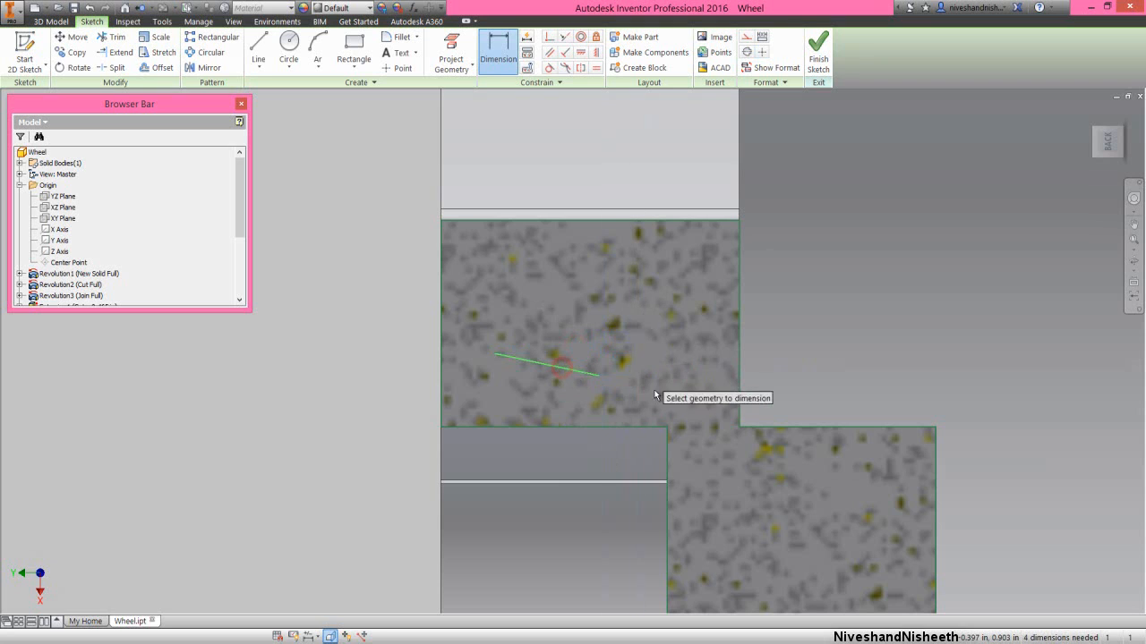
click(668, 450)
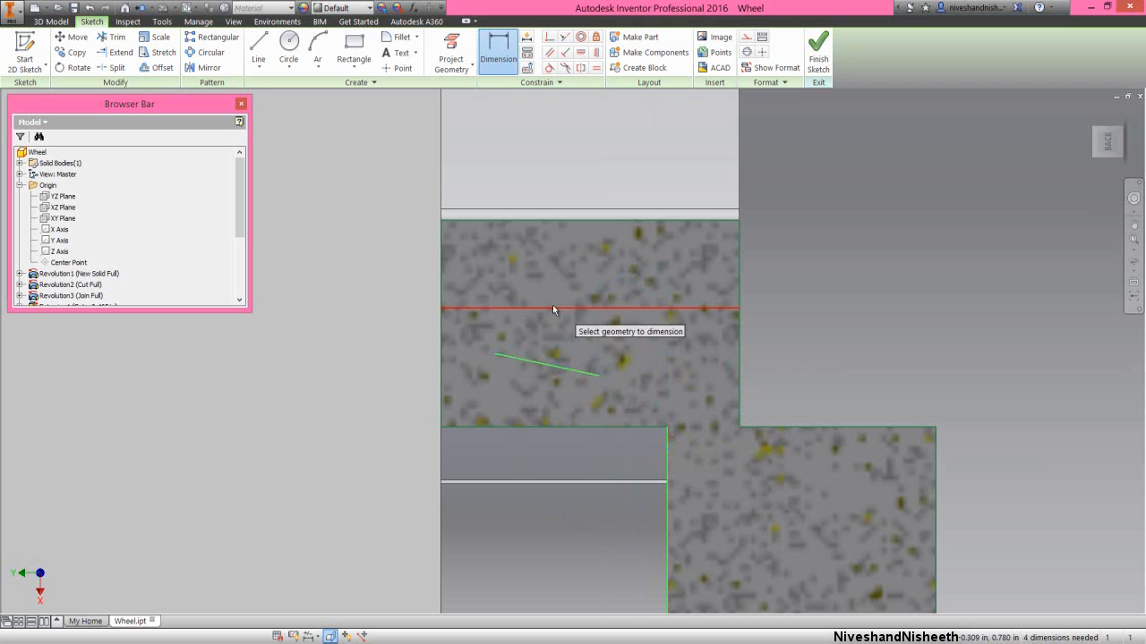
click(549, 299)
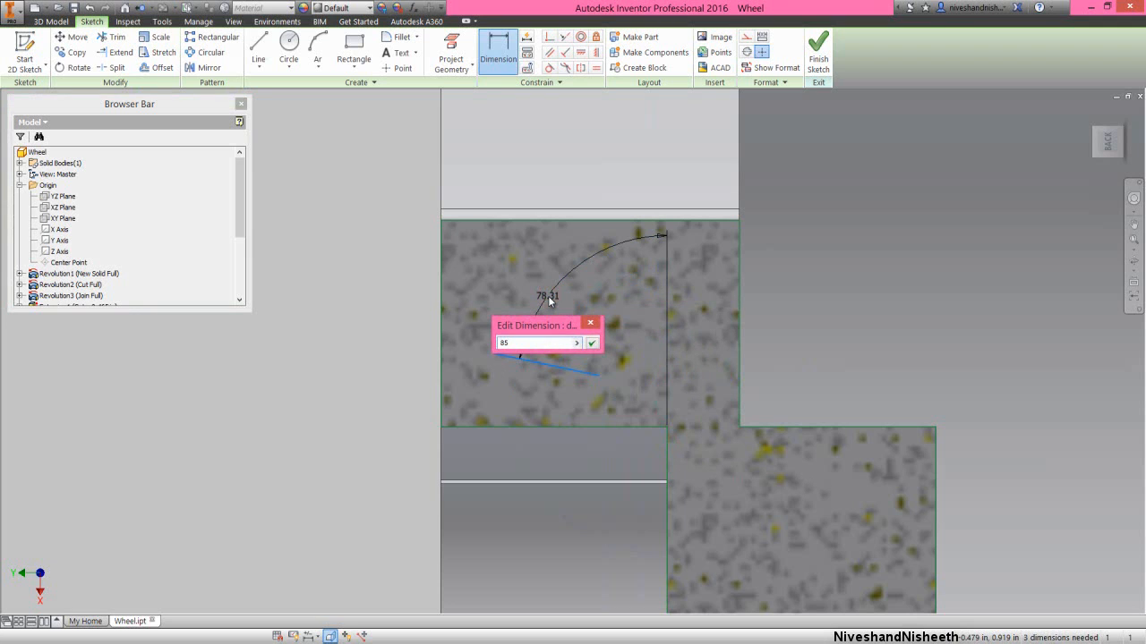
text(85)
key(Return)
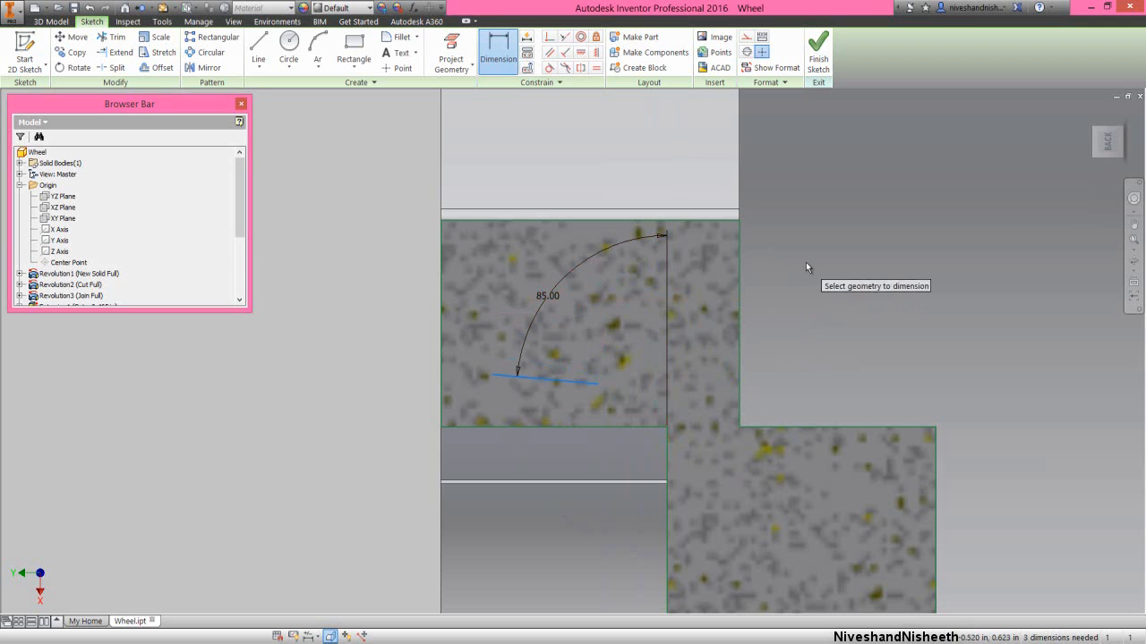
right_click(806, 262)
click(837, 266)
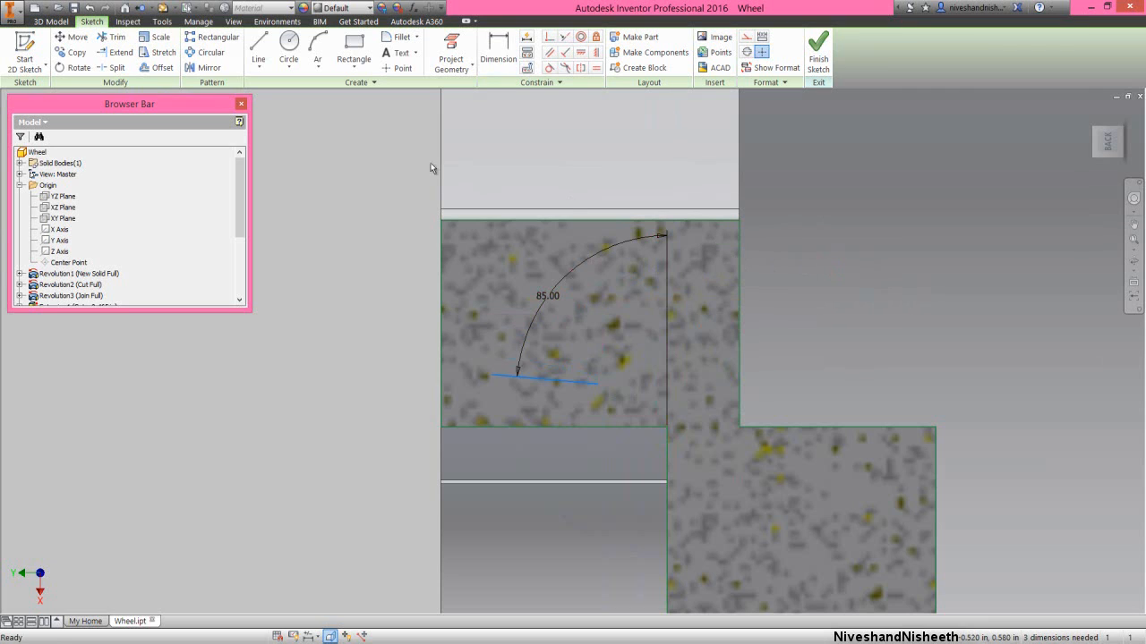
- Draw three-point arcs from the front edge to the line's near end (radius about 0.148 in) and from its far end to the recess corner (about 0.168 in)
click(317, 44)
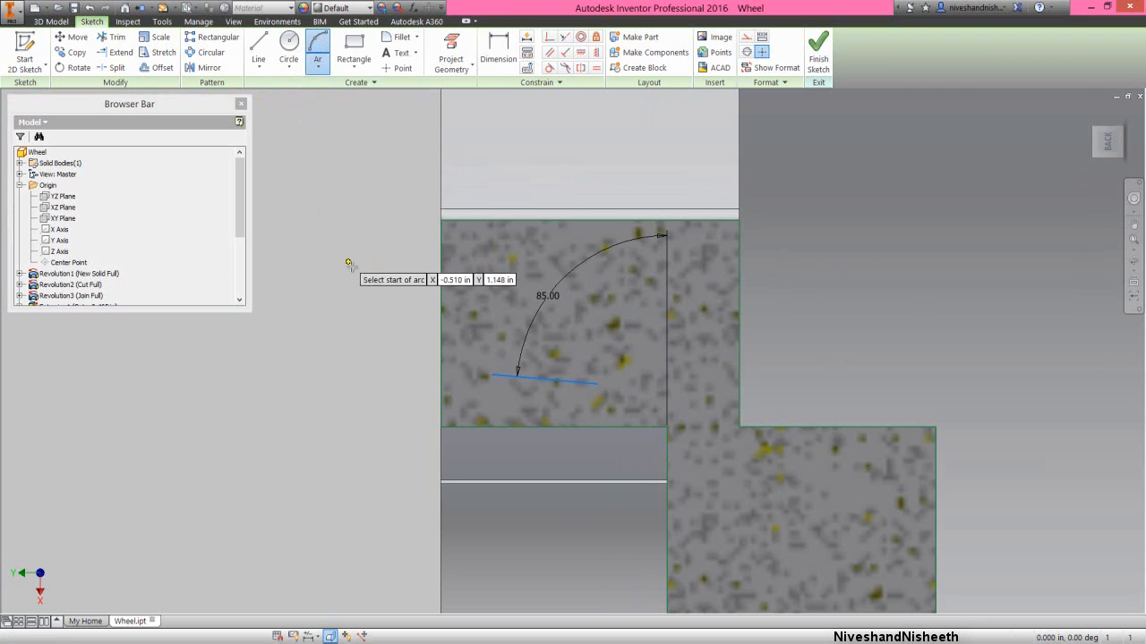
click(441, 289)
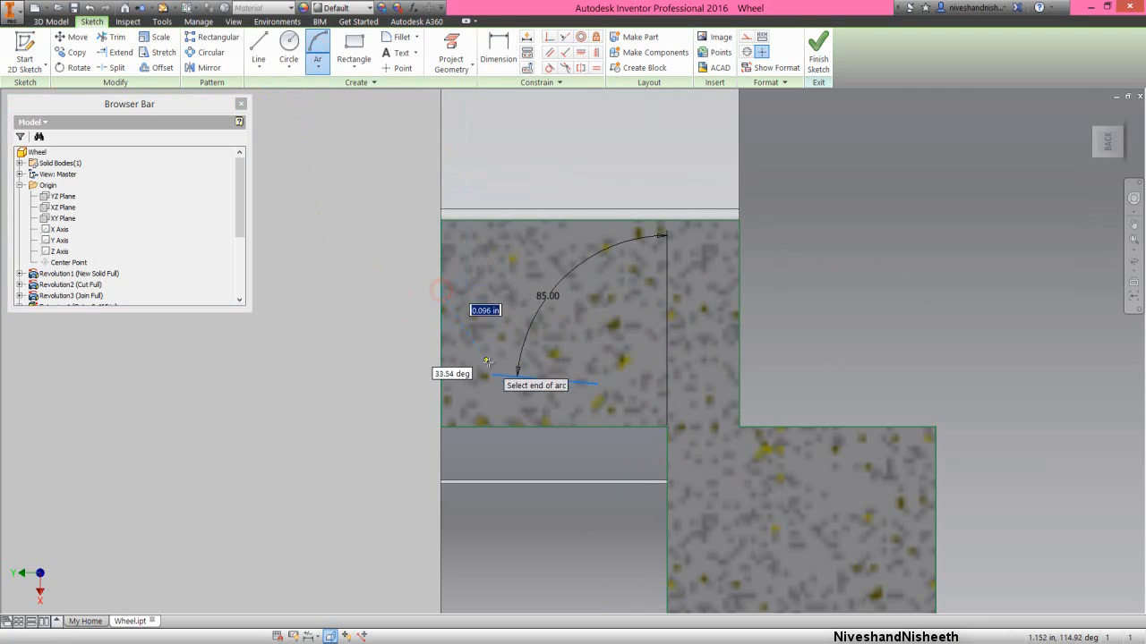
click(492, 374)
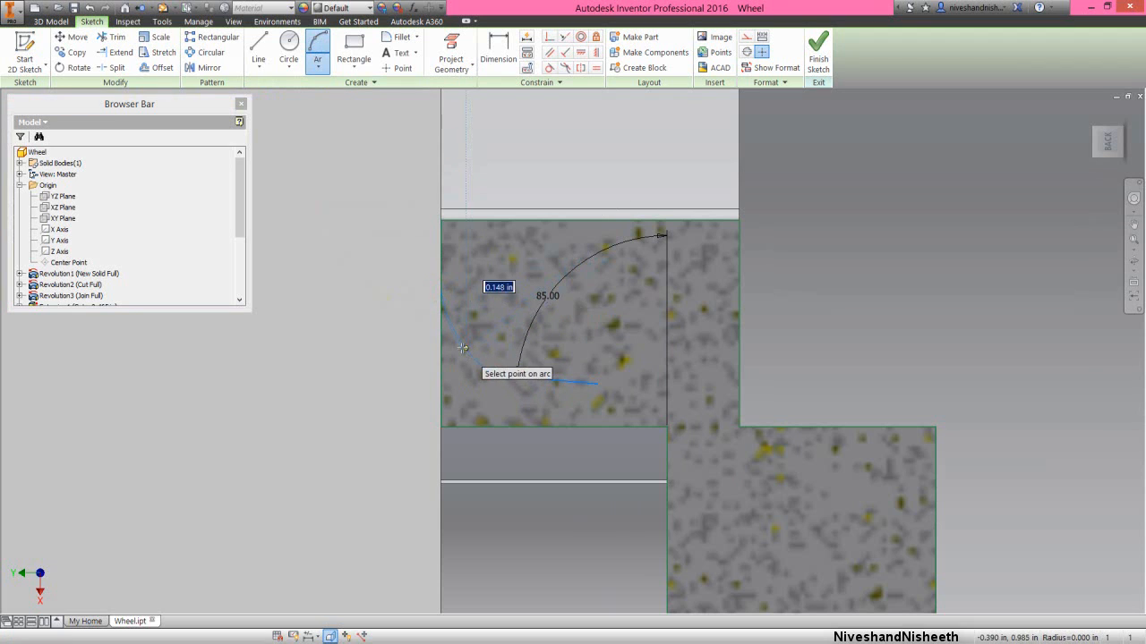
click(461, 348)
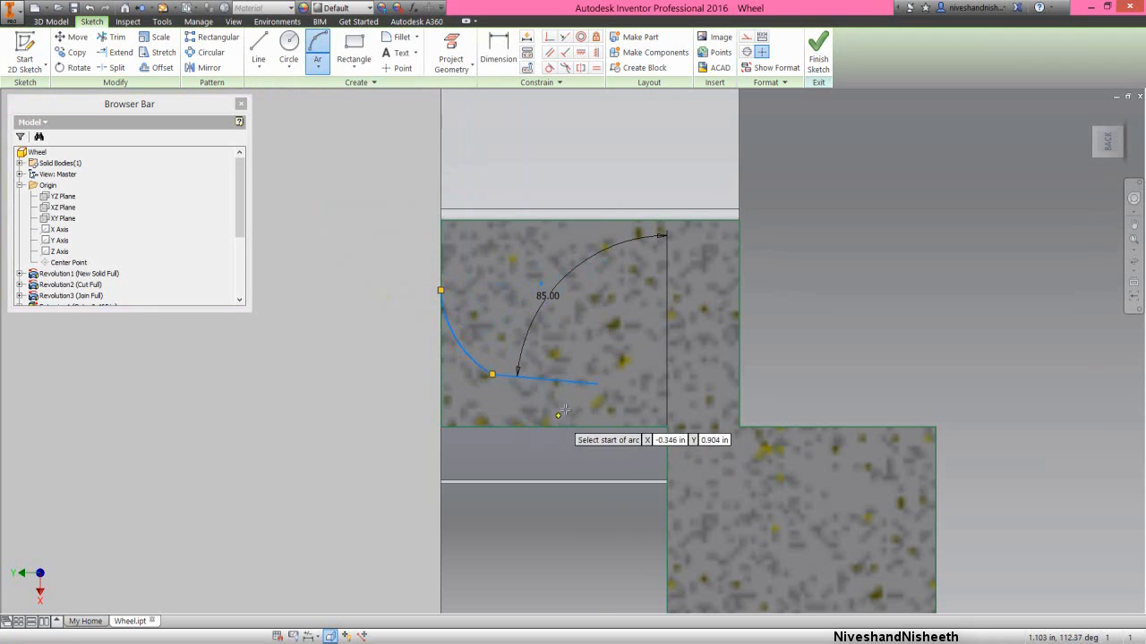
click(596, 384)
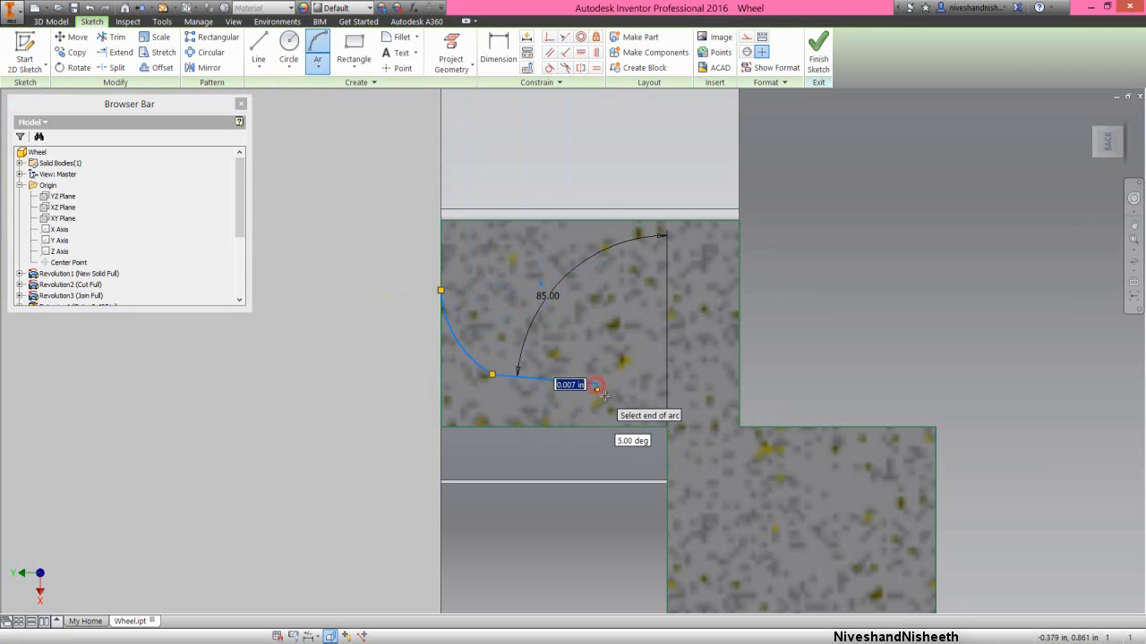
click(666, 426)
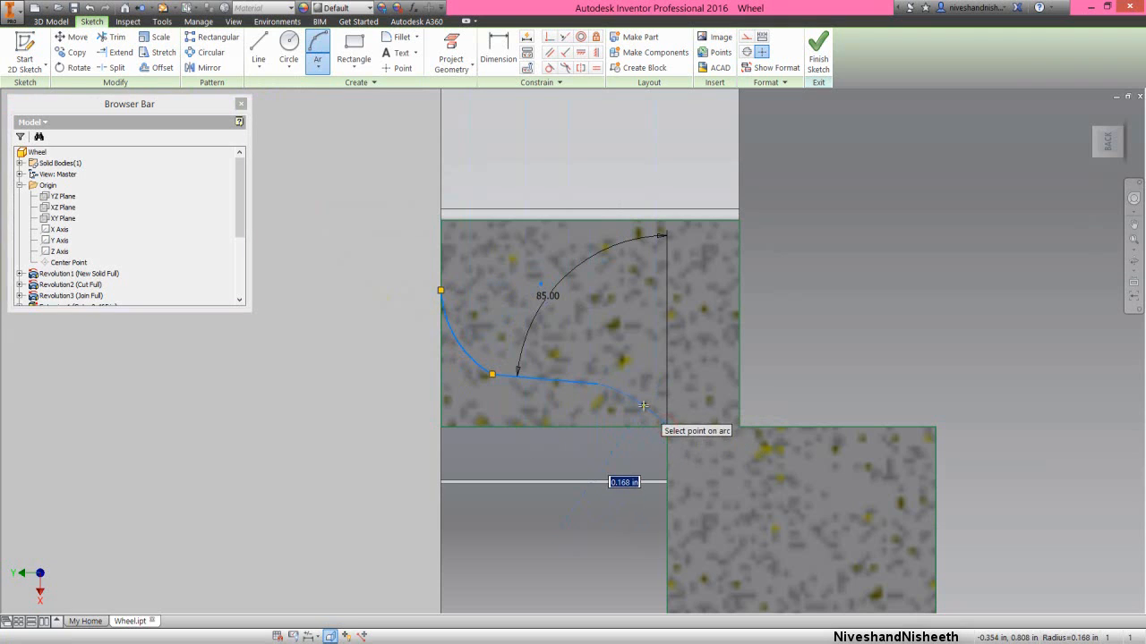
click(632, 397)
- Dimension the radius of the arc ending at the recess corner as 0.063 in
right_click(814, 307)
click(769, 324)
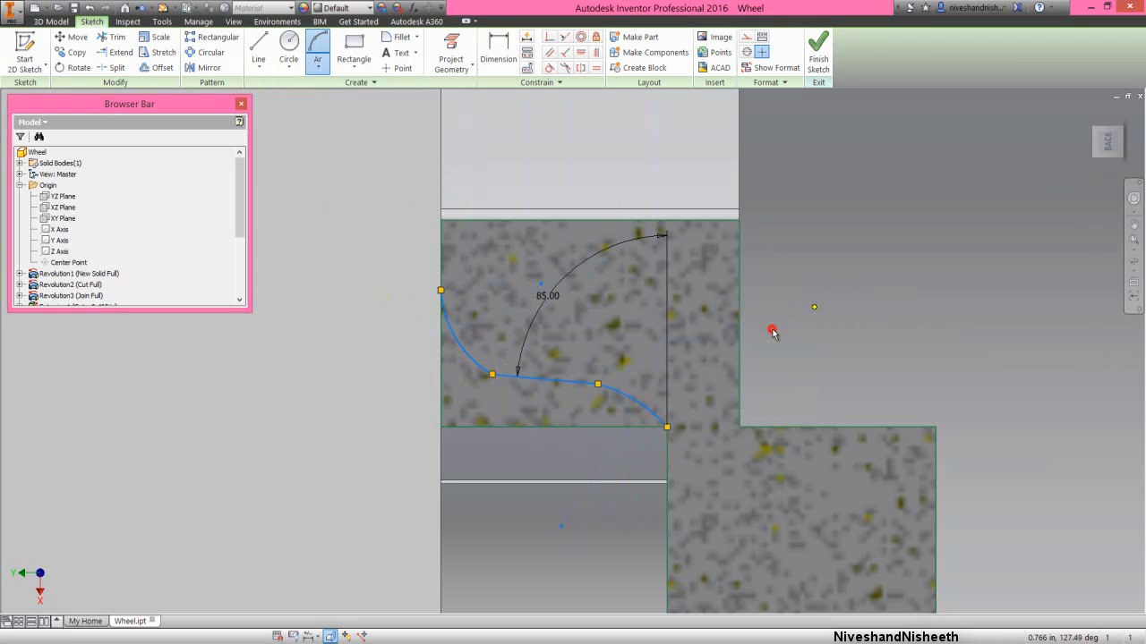
click(639, 409)
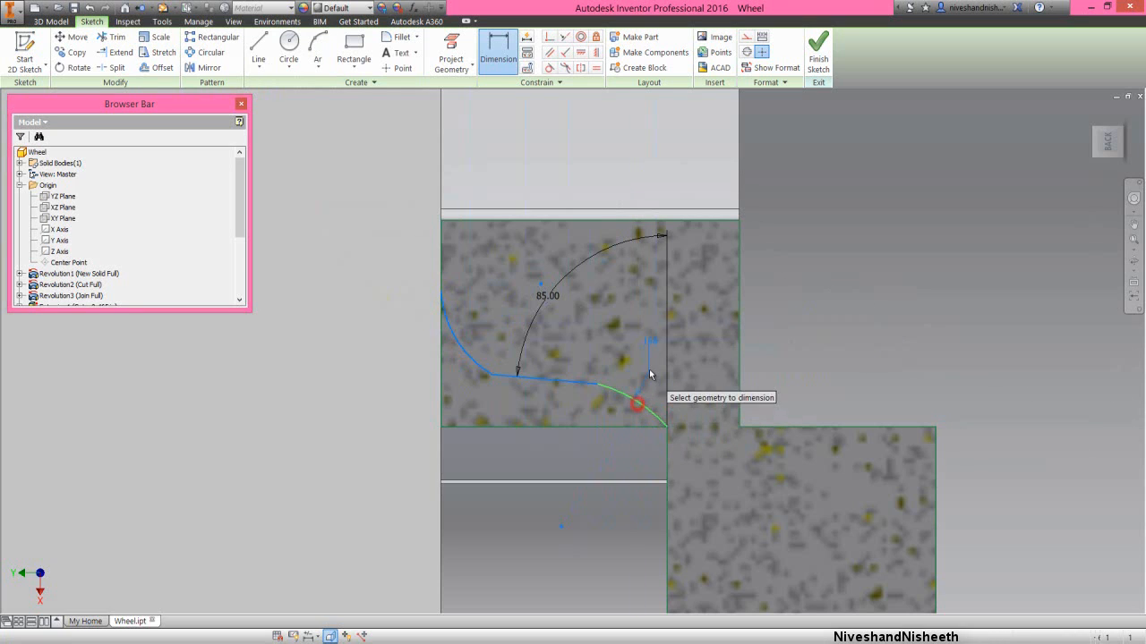
click(650, 374)
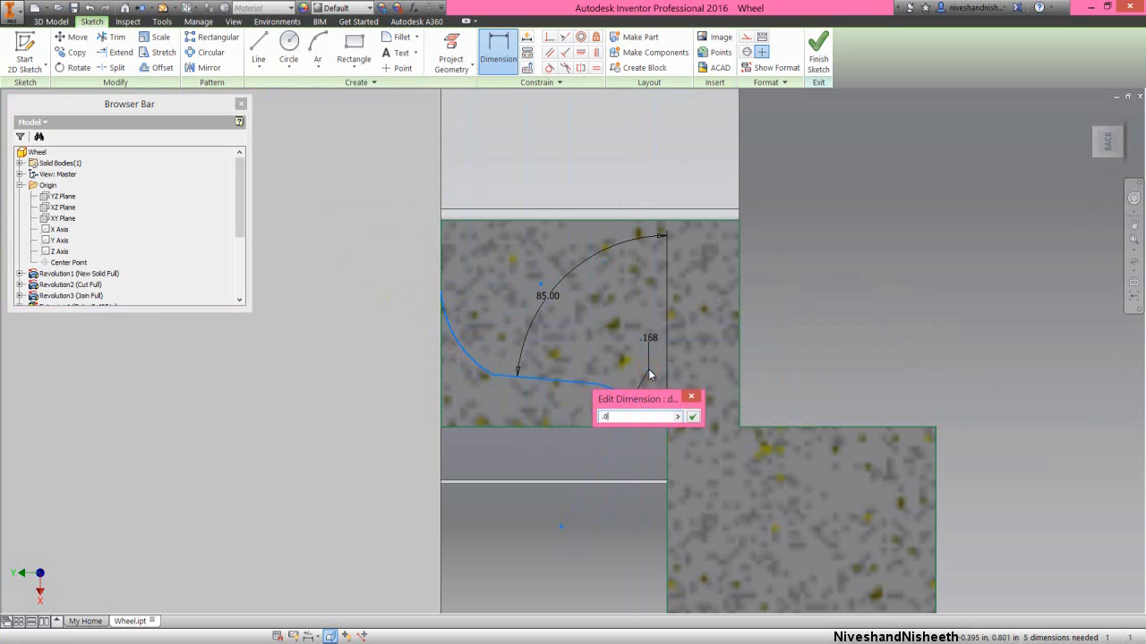
text(.063)
key(Return)
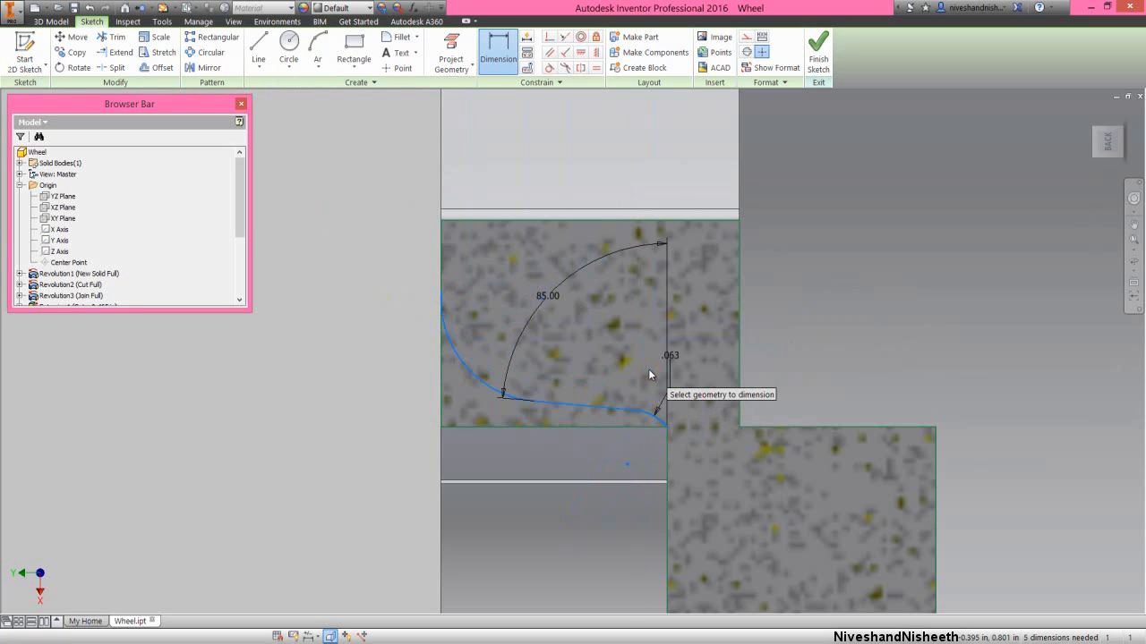
- Dimension the radius of the arc starting on the hub's front edge as 0.125 in
click(457, 358)
click(477, 333)
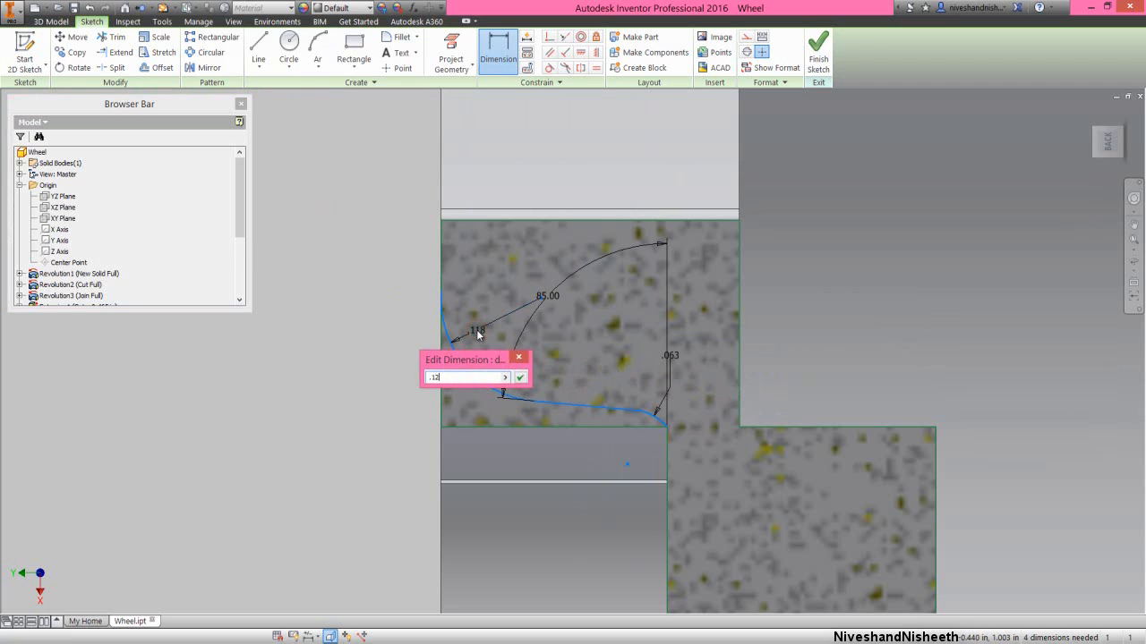
text(.125)
key(Return)
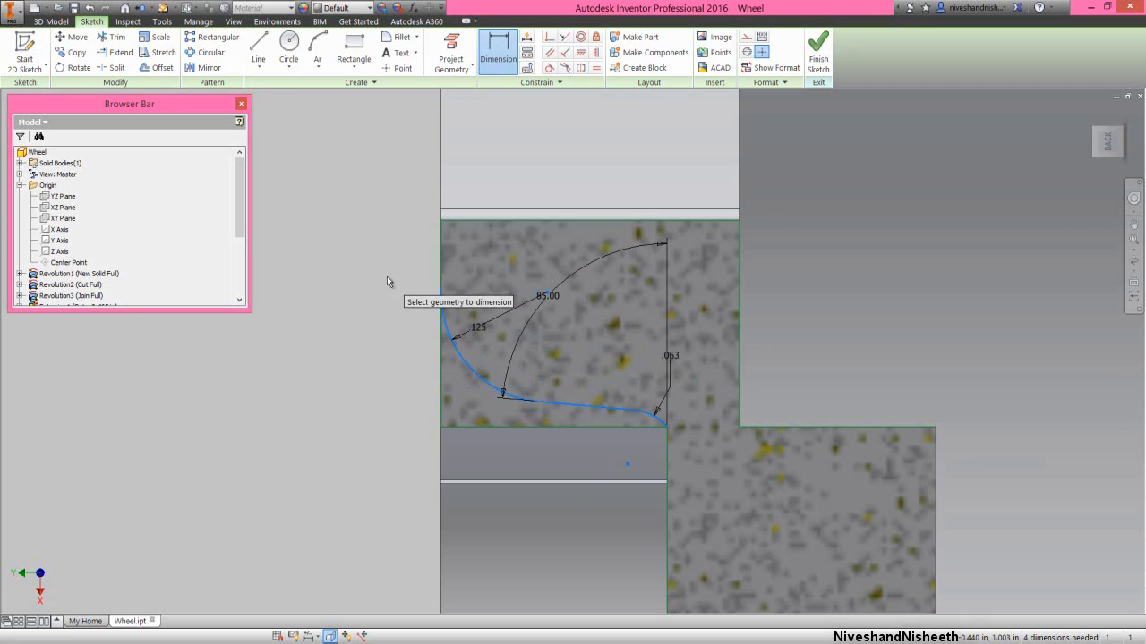
right_click(388, 283)
click(415, 273)
- Apply tangent constraints between the front edge, the 0.125 in arc, the slanted line, the 0.063 in arc and the recess floor edge
click(549, 69)
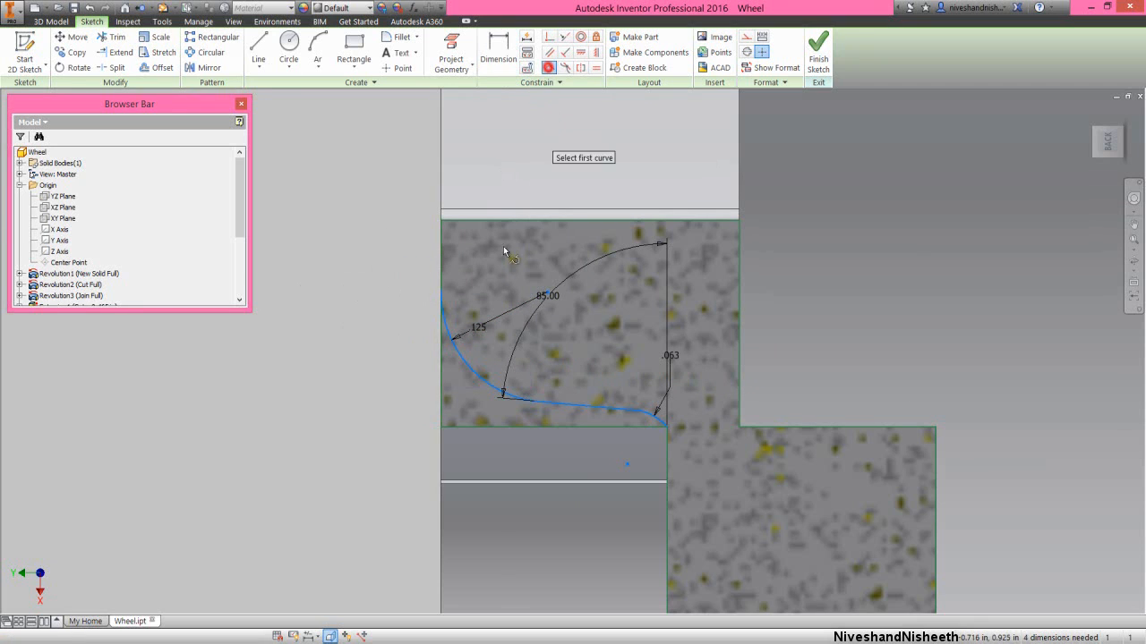
click(445, 333)
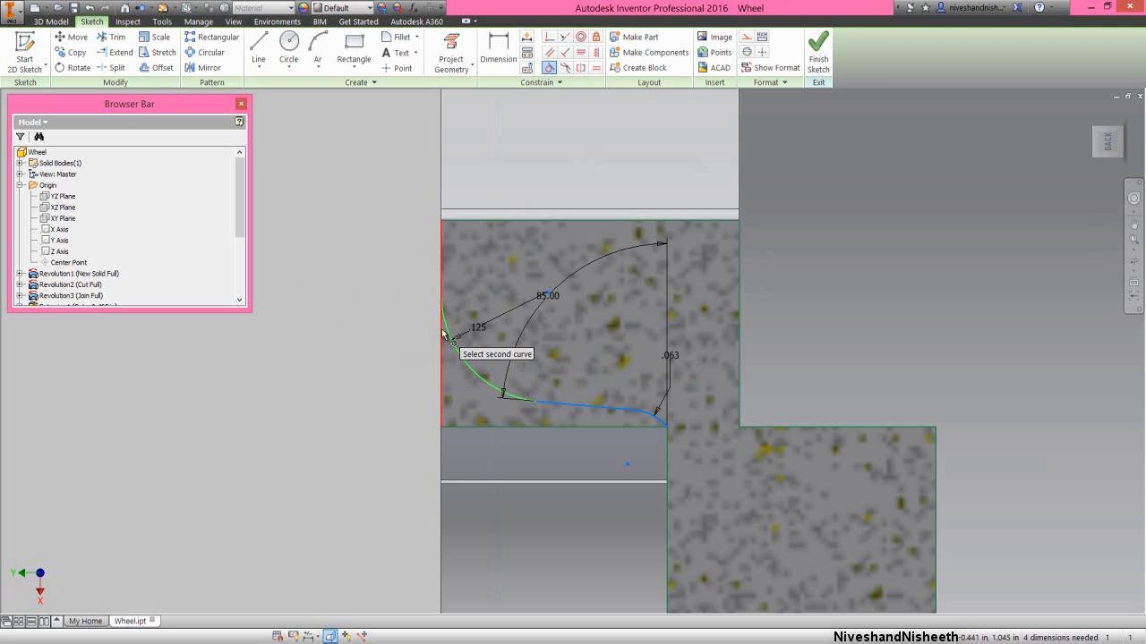
click(446, 347)
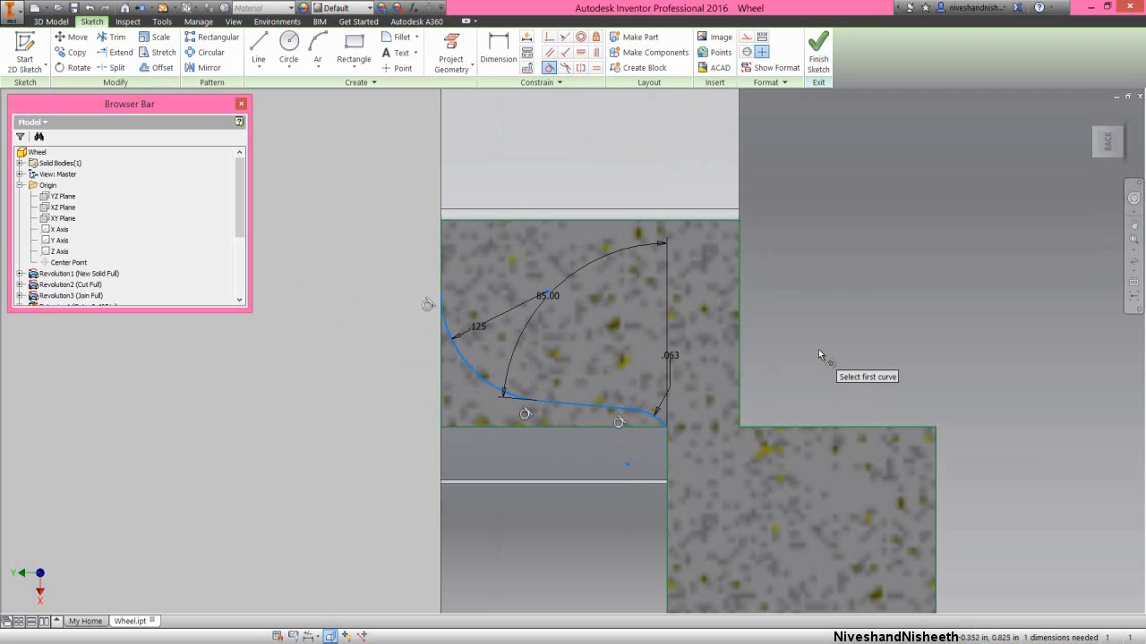
click(660, 419)
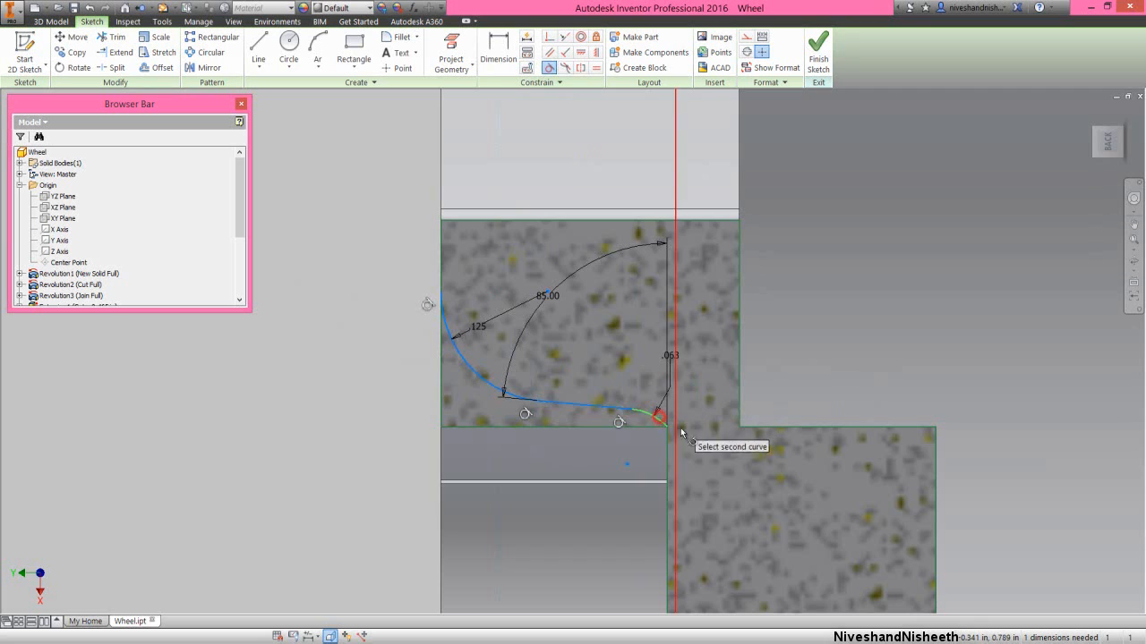
click(668, 439)
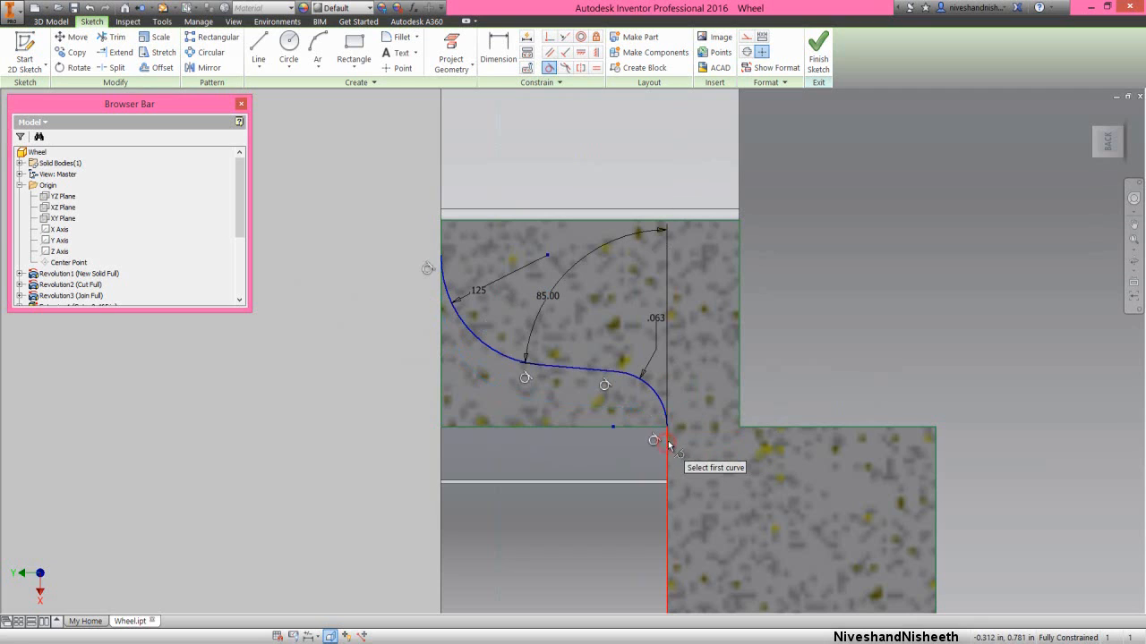
right_click(803, 283)
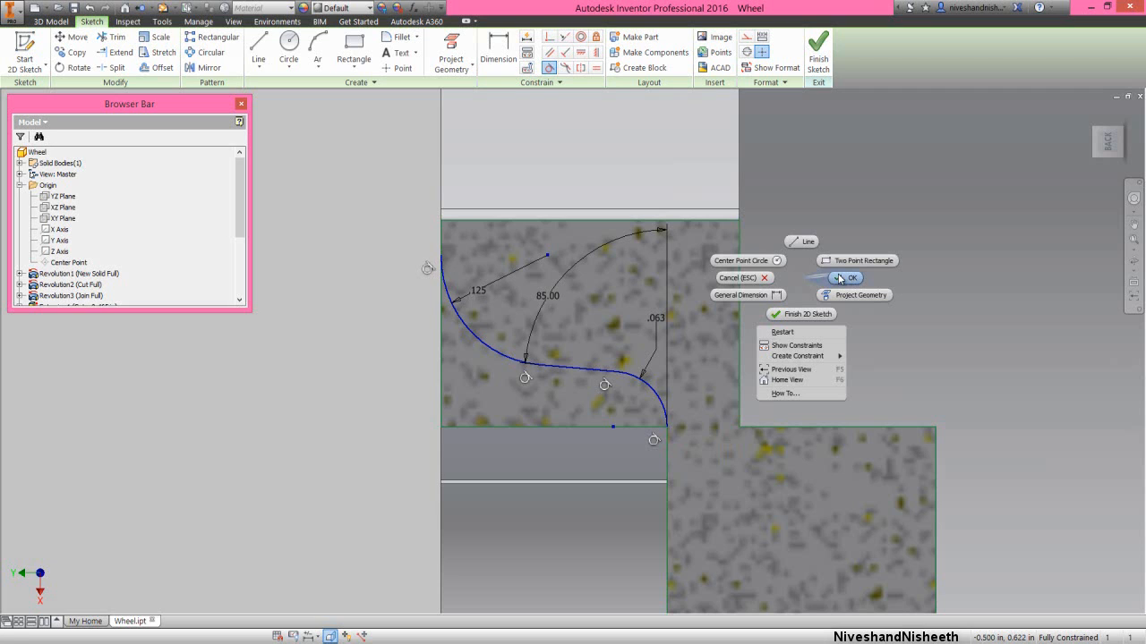
click(842, 278)
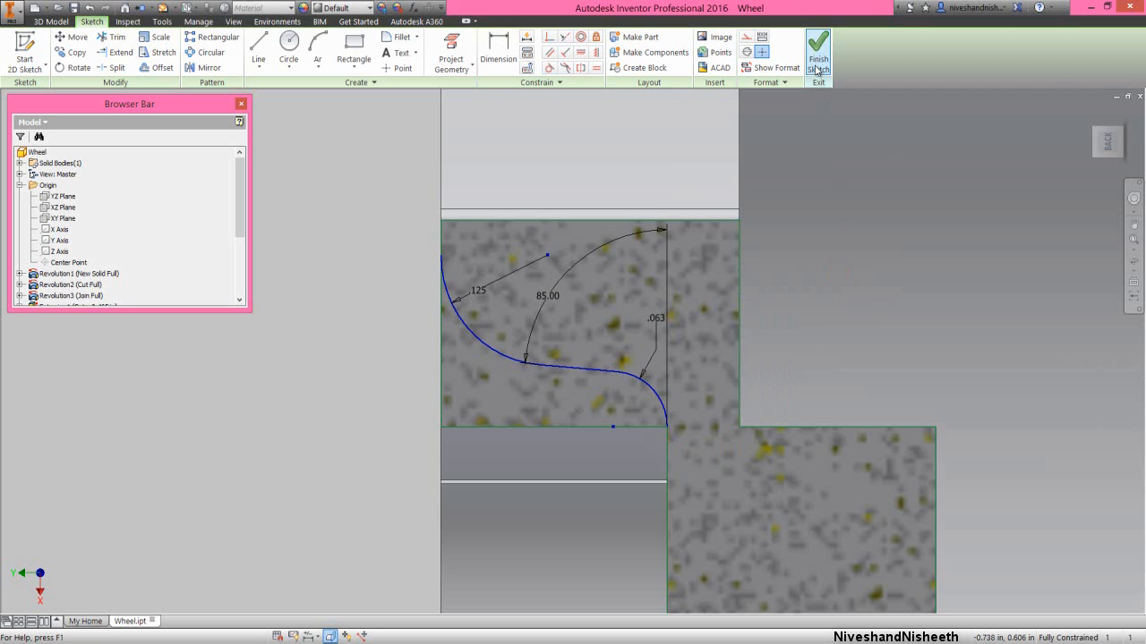
- Finish the hub profile sketch and show the whole wheel in an isometric view
click(817, 59)
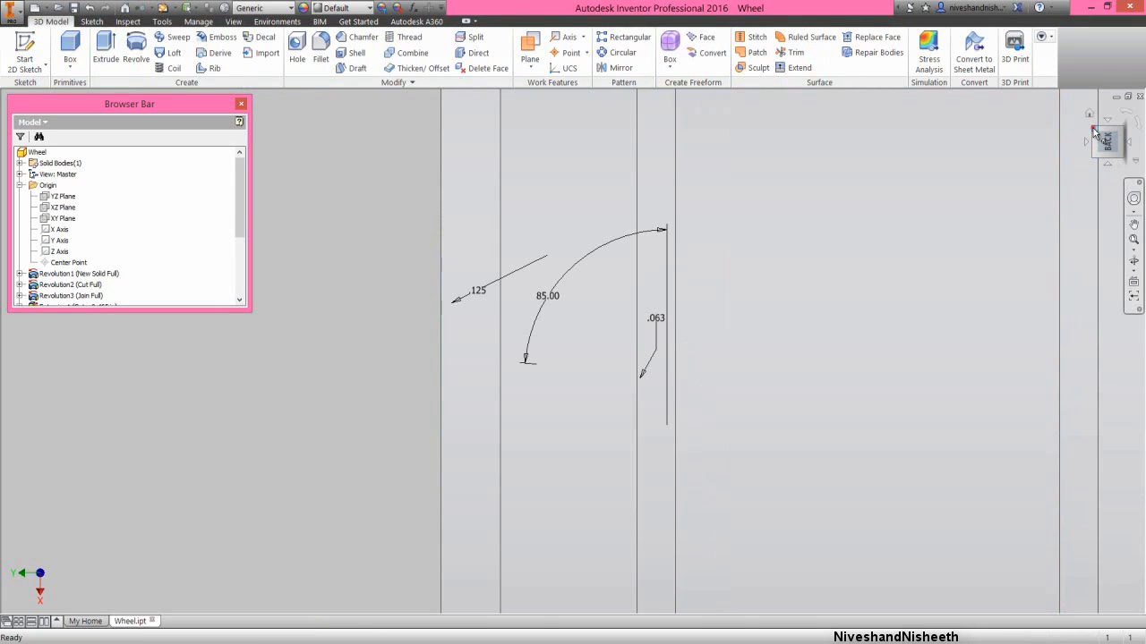
click(1093, 132)
scroll(359, 207, up, 3)
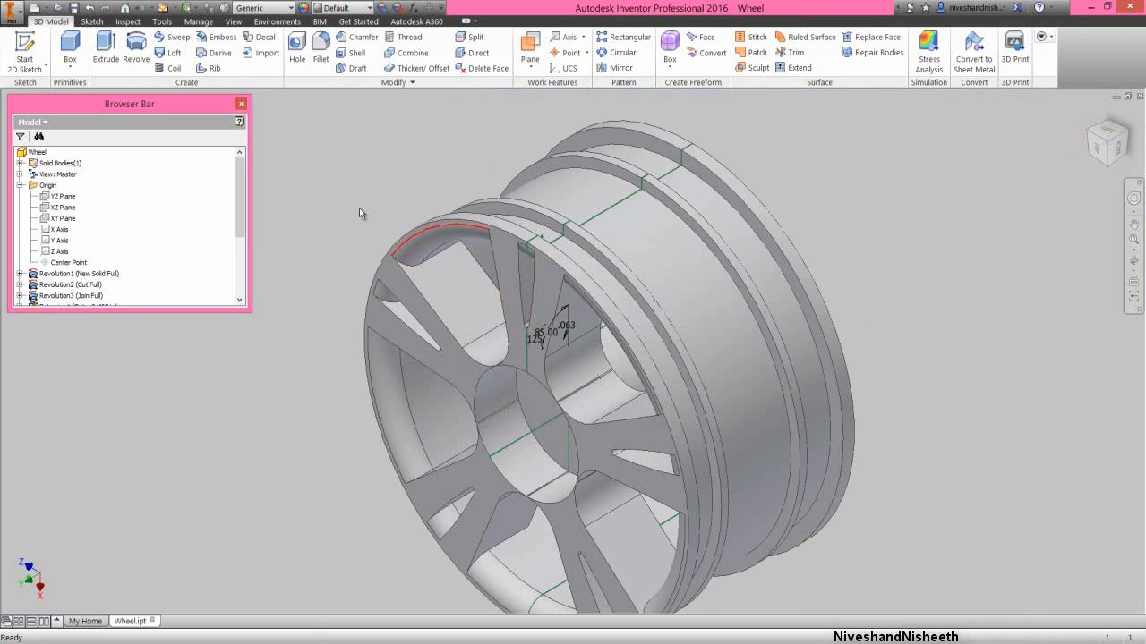
- Revolve the hub profile as a full cut about the Y axis, and collapse all nodes in the model tree
click(386, 210)
click(136, 46)
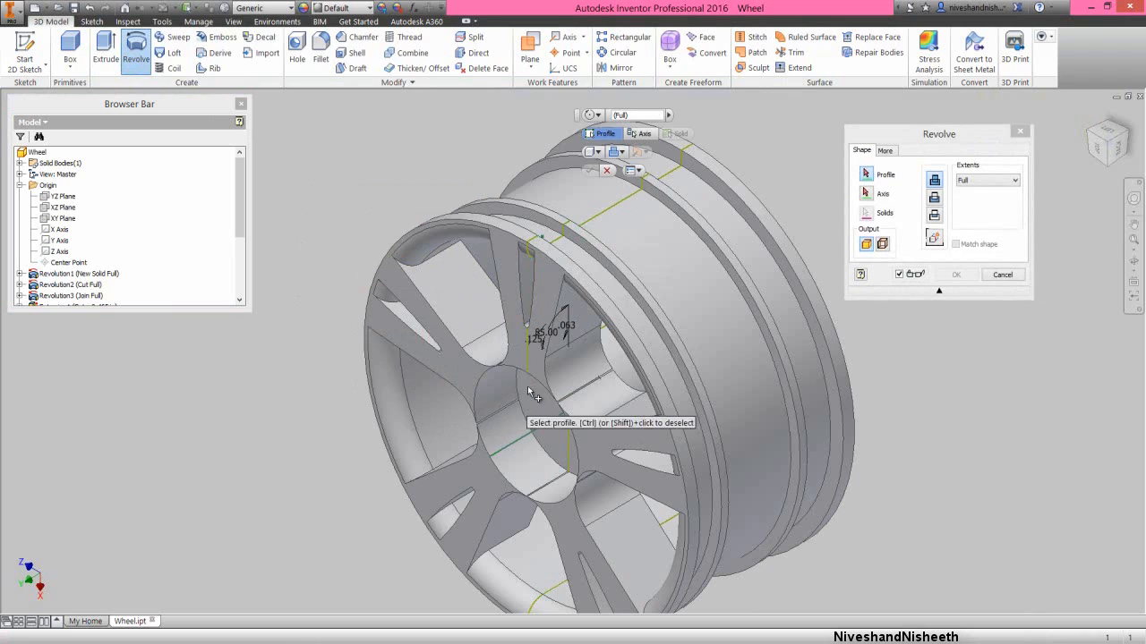
click(541, 358)
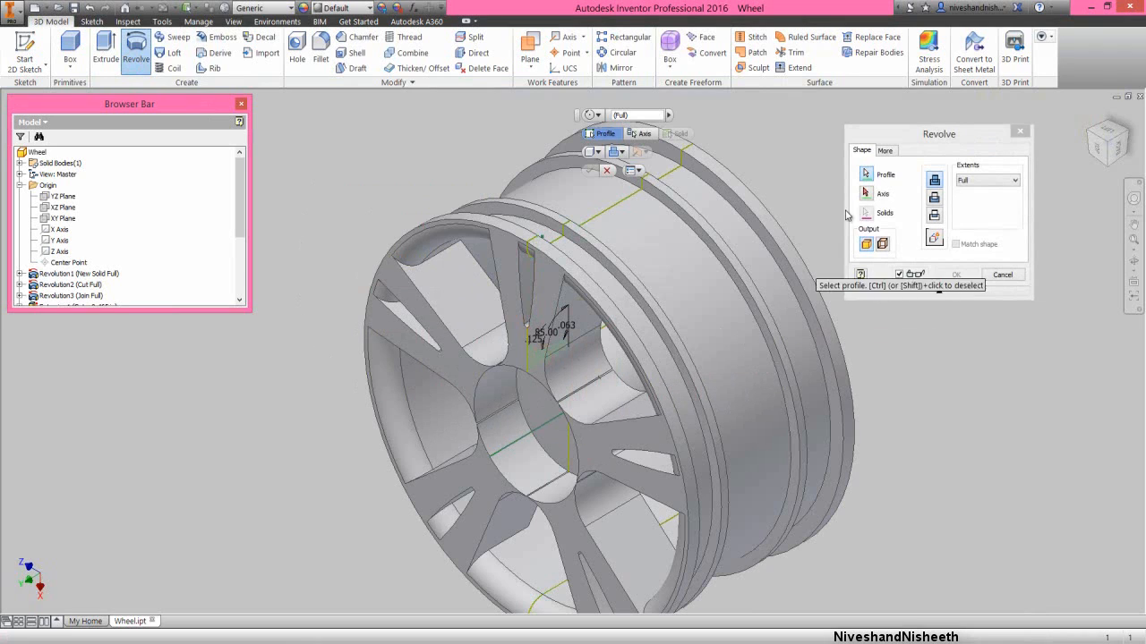
click(893, 135)
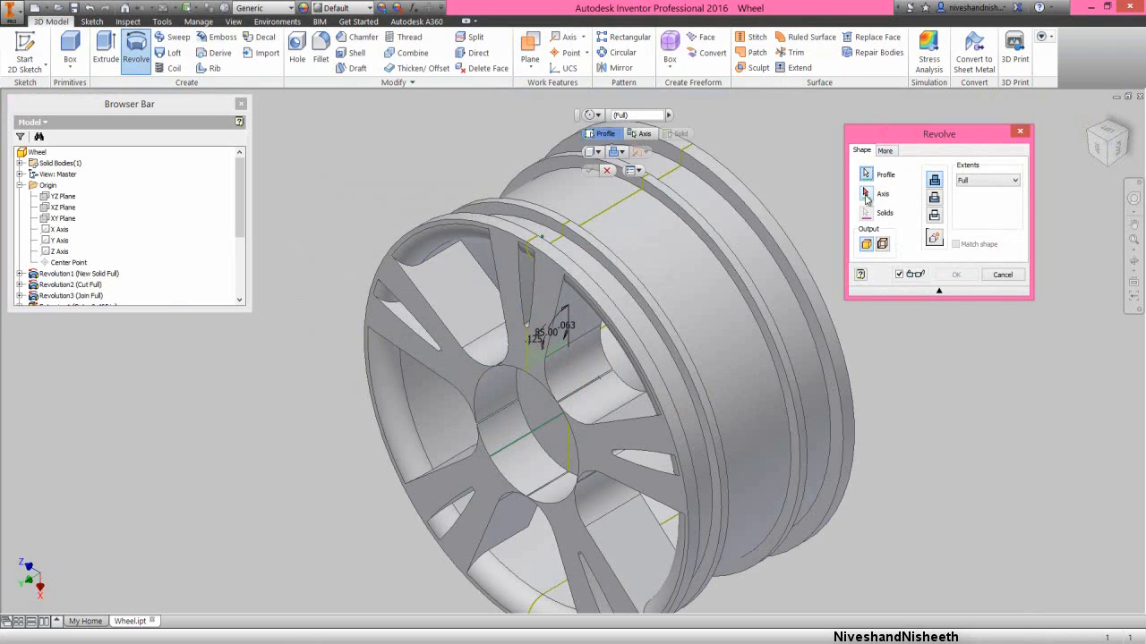
click(866, 196)
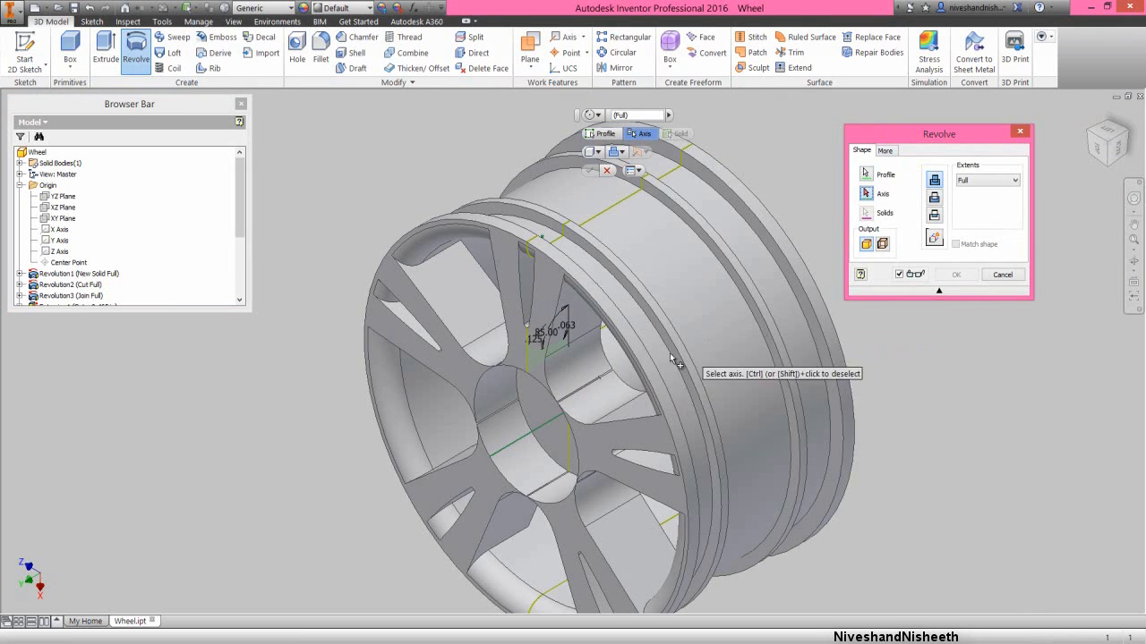
click(63, 241)
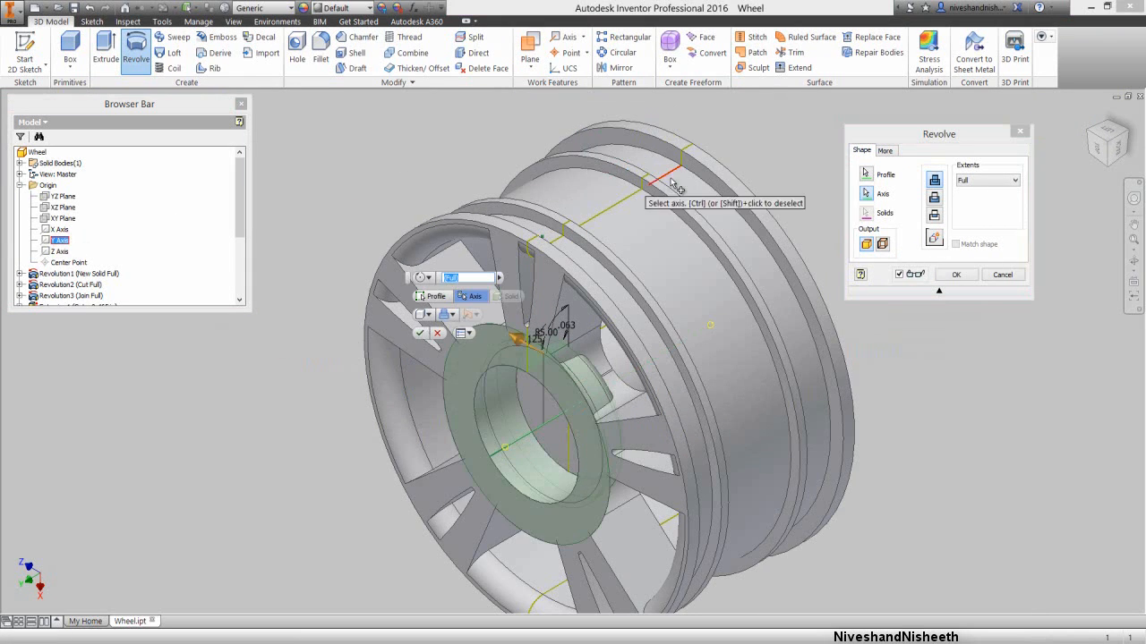
click(942, 133)
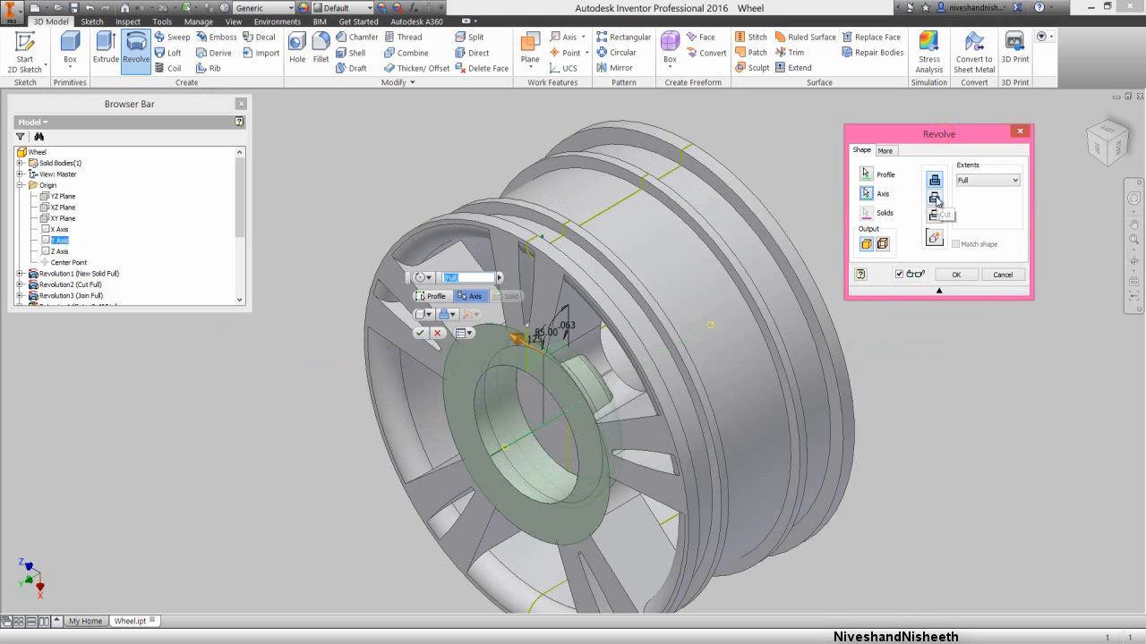
click(936, 199)
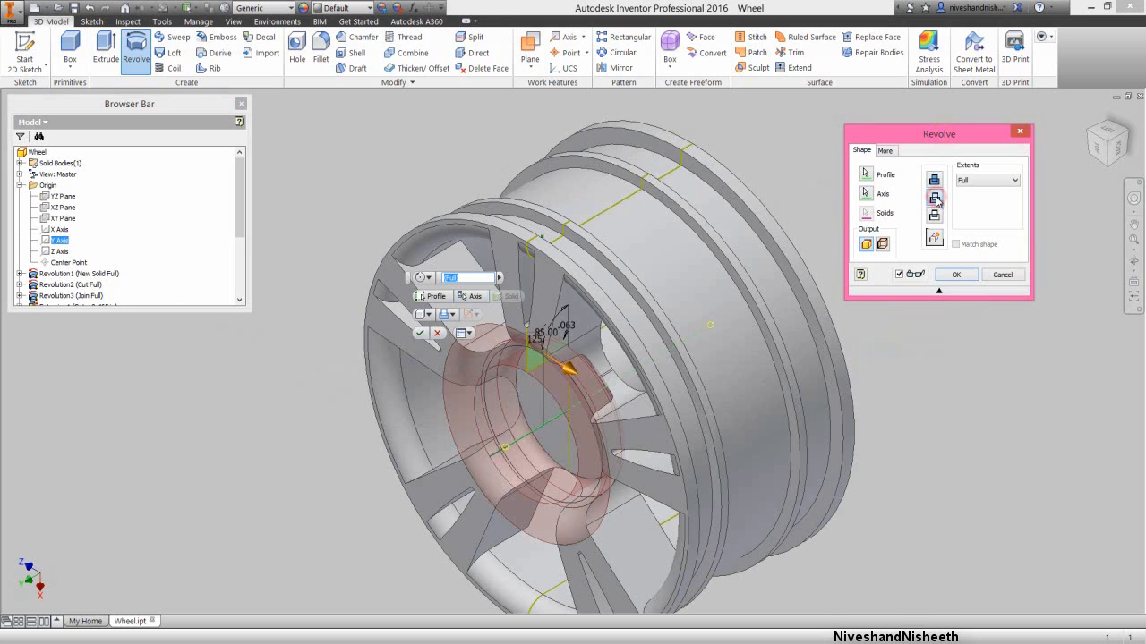
click(953, 277)
right_click(152, 216)
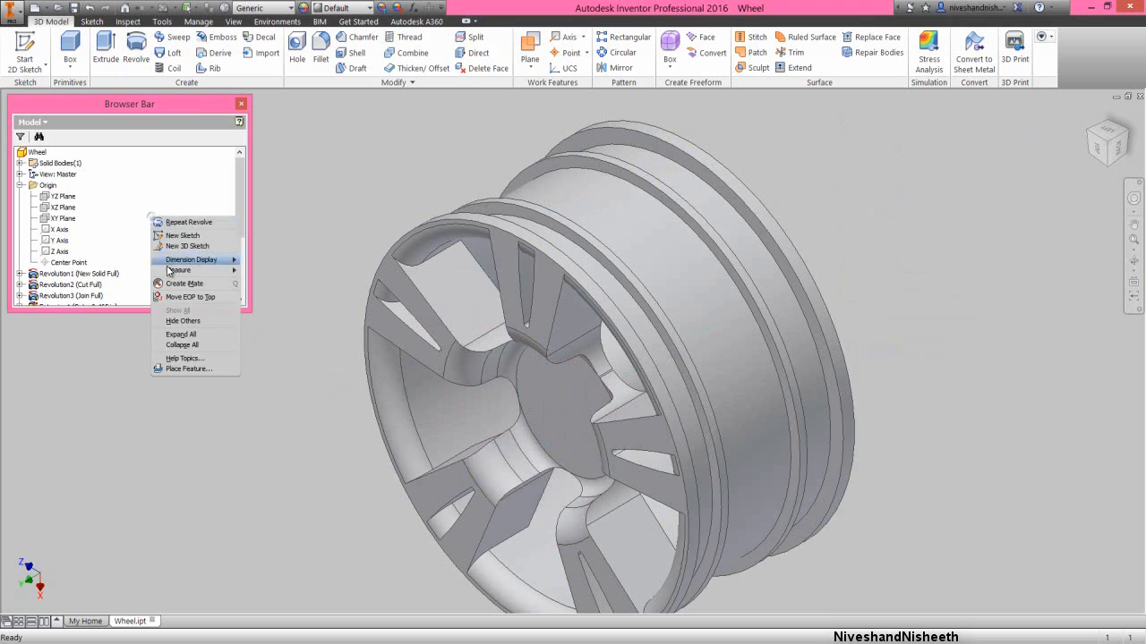
click(185, 348)
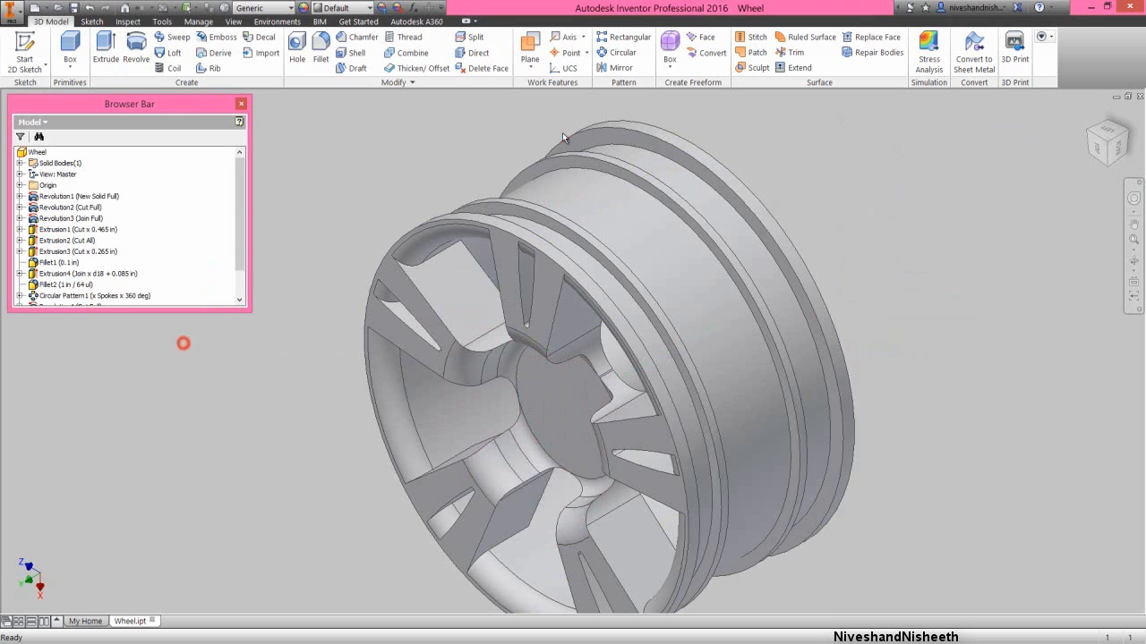
- Start a 0.2 in fillet on the edges where two neighbouring spokes meet the back of the hub
click(1132, 242)
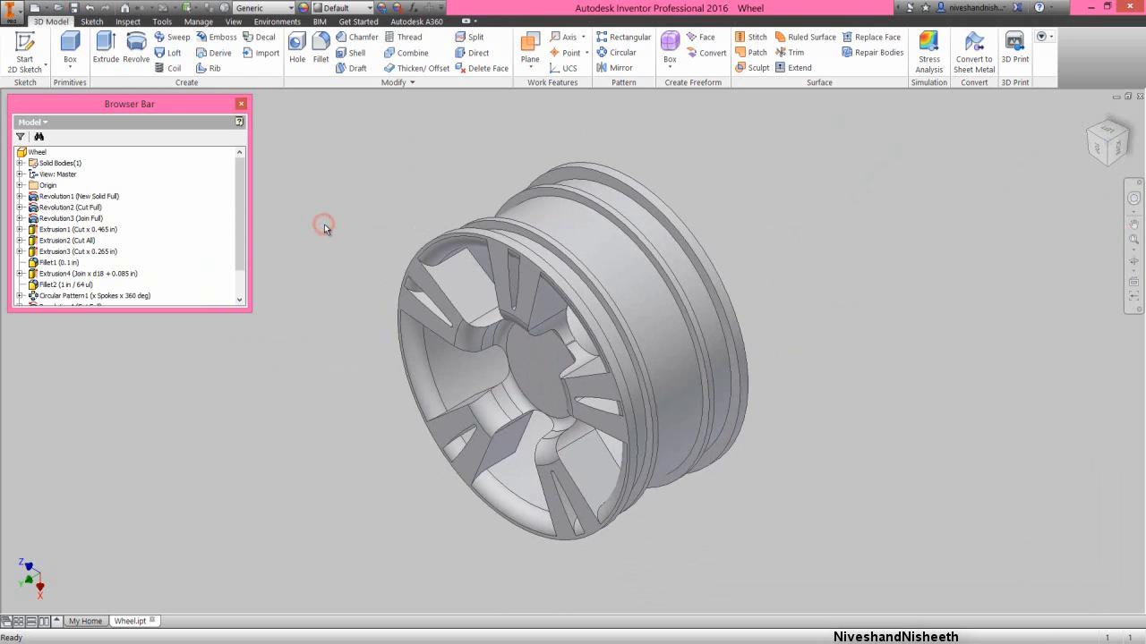
click(410, 196)
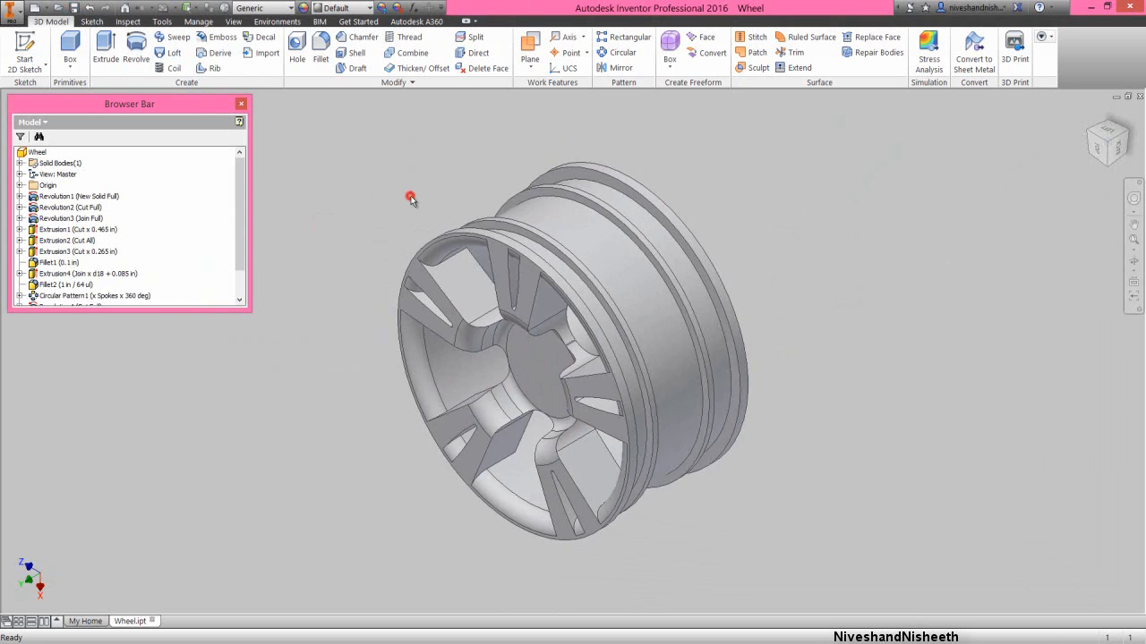
click(1125, 131)
click(1134, 261)
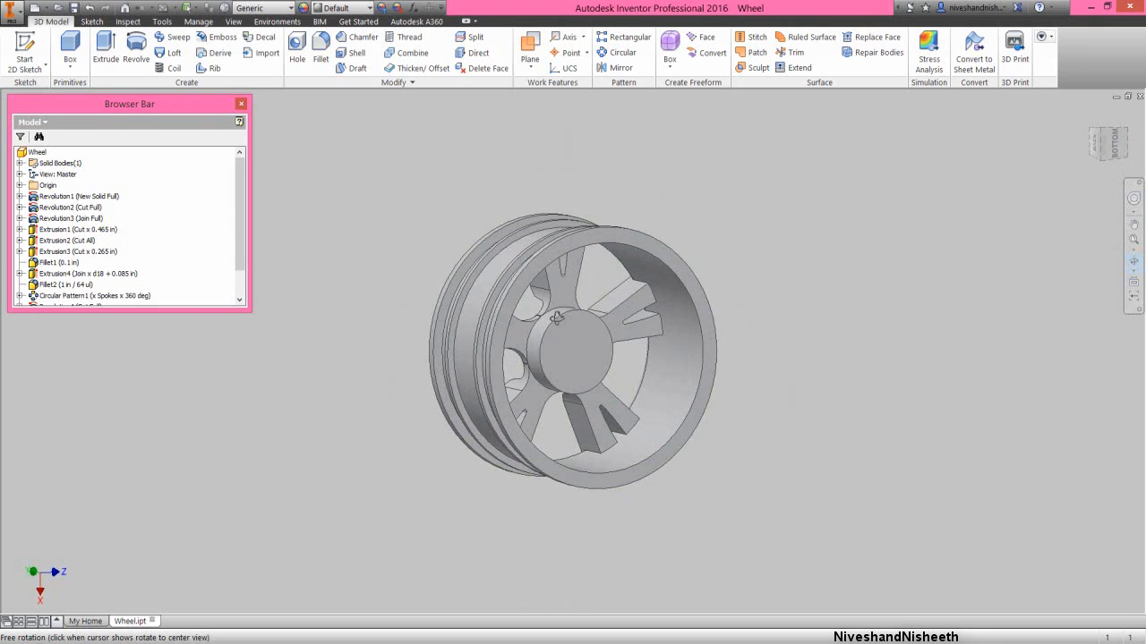
right_click(552, 323)
click(593, 319)
scroll(554, 345, down, 3)
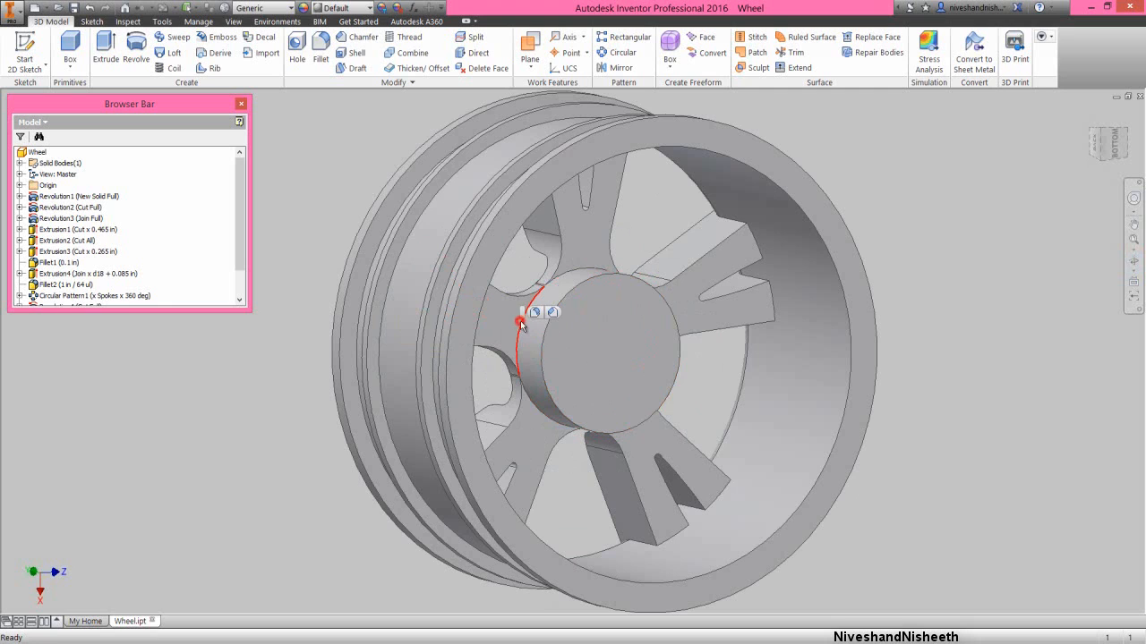
click(534, 312)
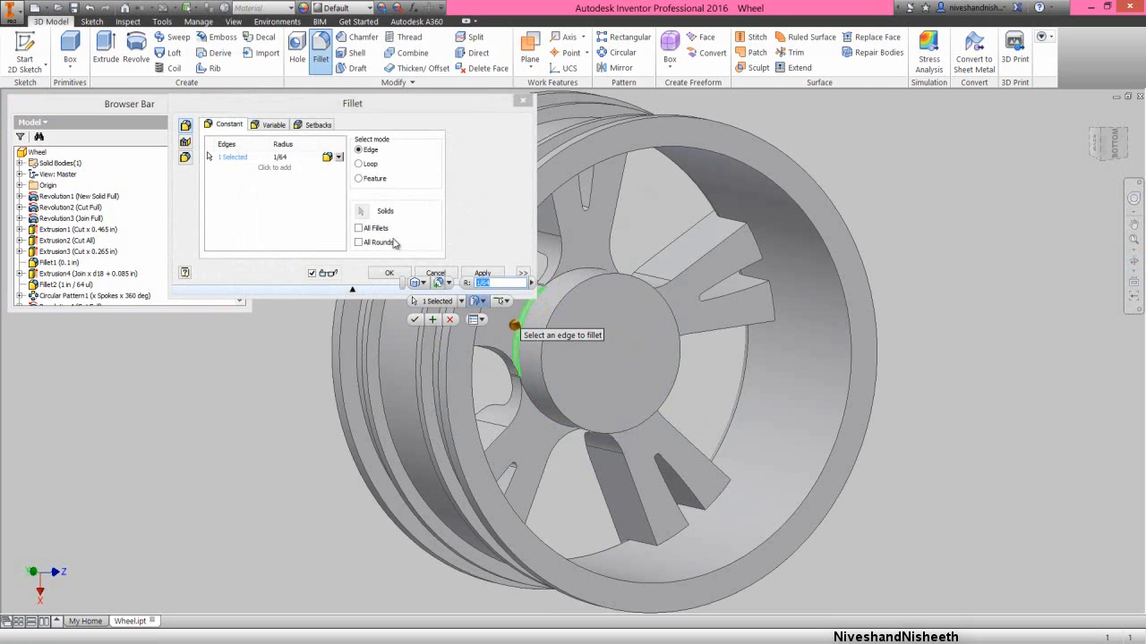
click(282, 157)
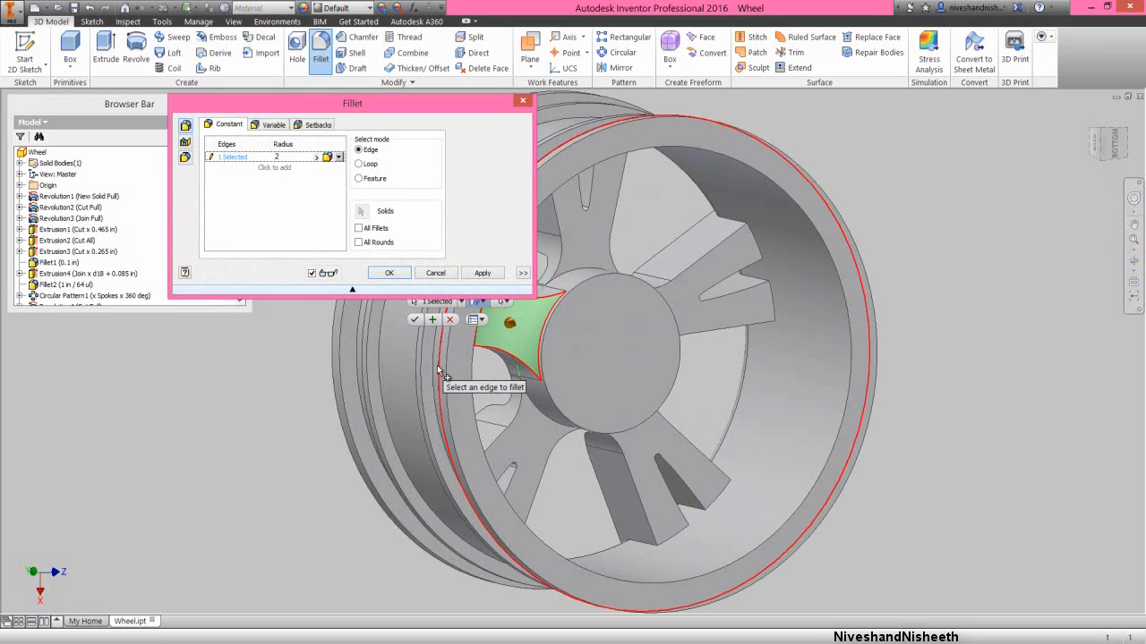
click(542, 411)
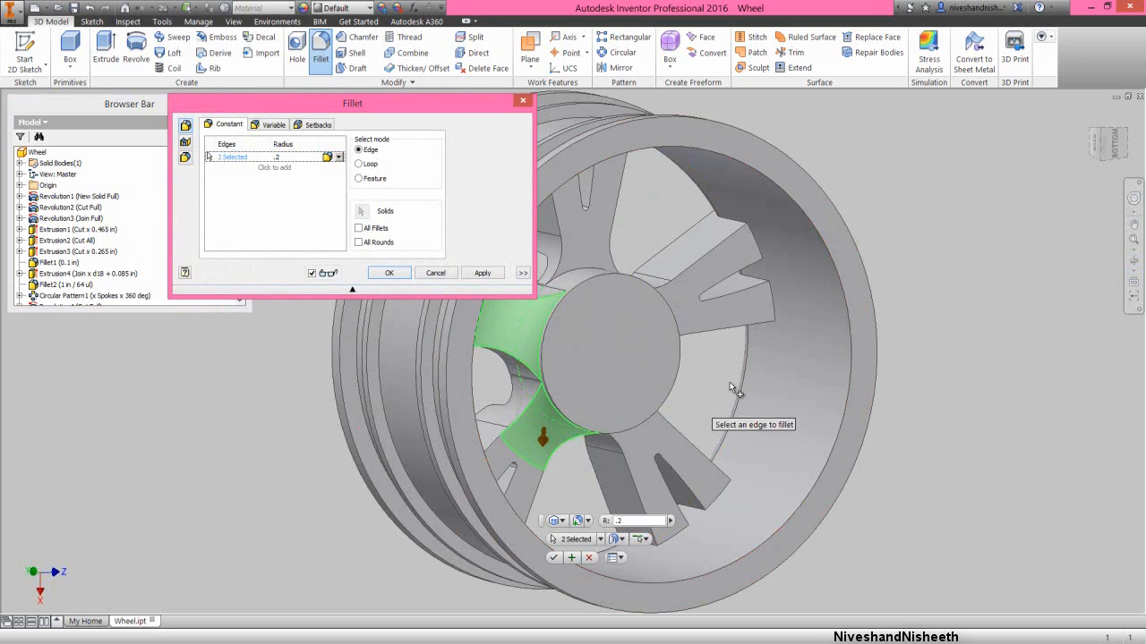
- Add the hub edges of the remaining three spokes to the 0.2 in fillet and apply it
click(1129, 261)
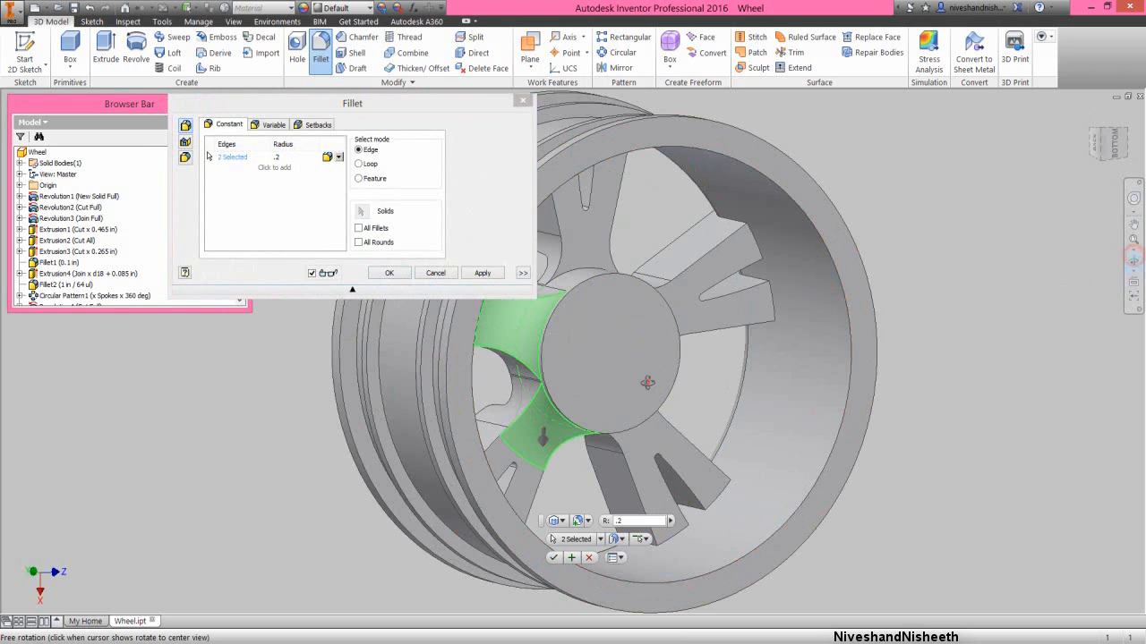
drag(680, 394, 609, 408)
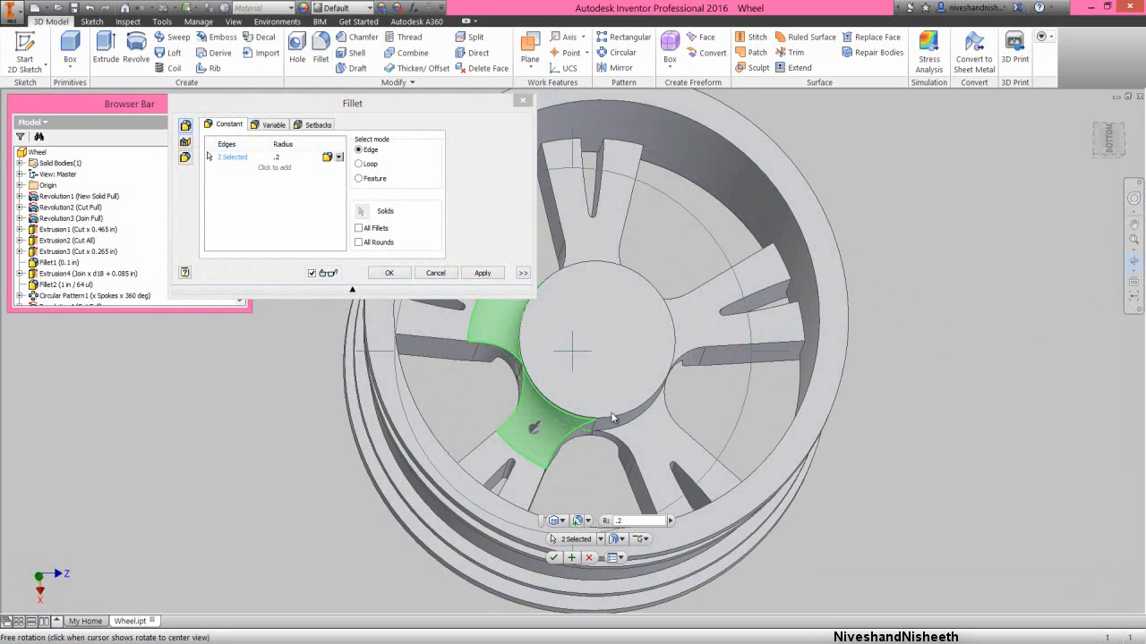
key(Escape)
click(636, 419)
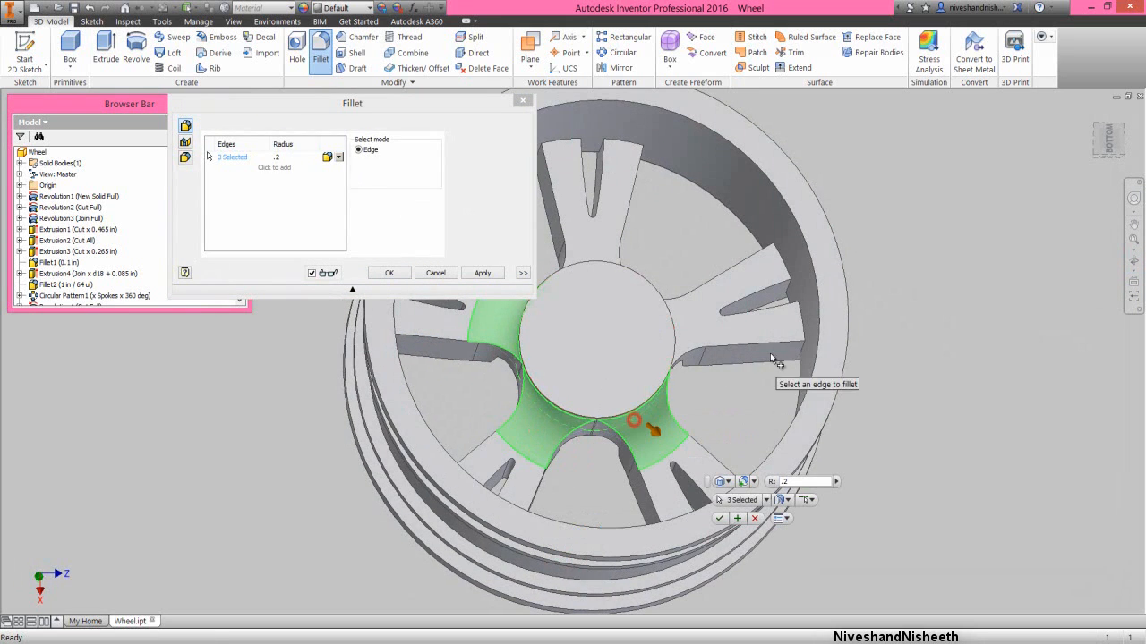
click(1133, 259)
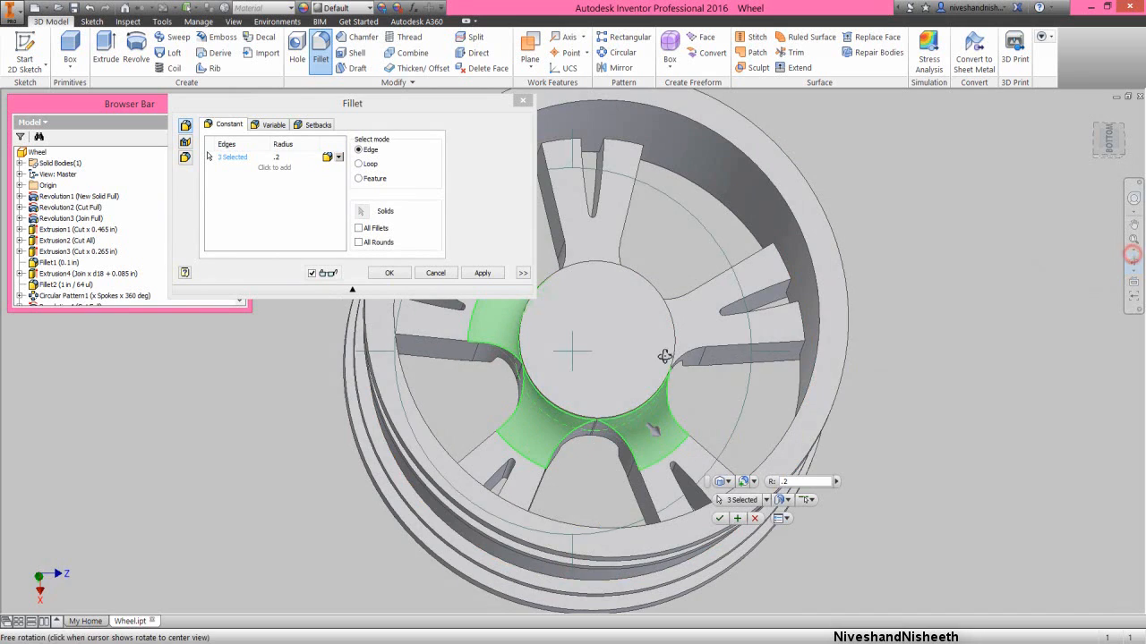
drag(662, 356, 616, 355)
right_click(616, 355)
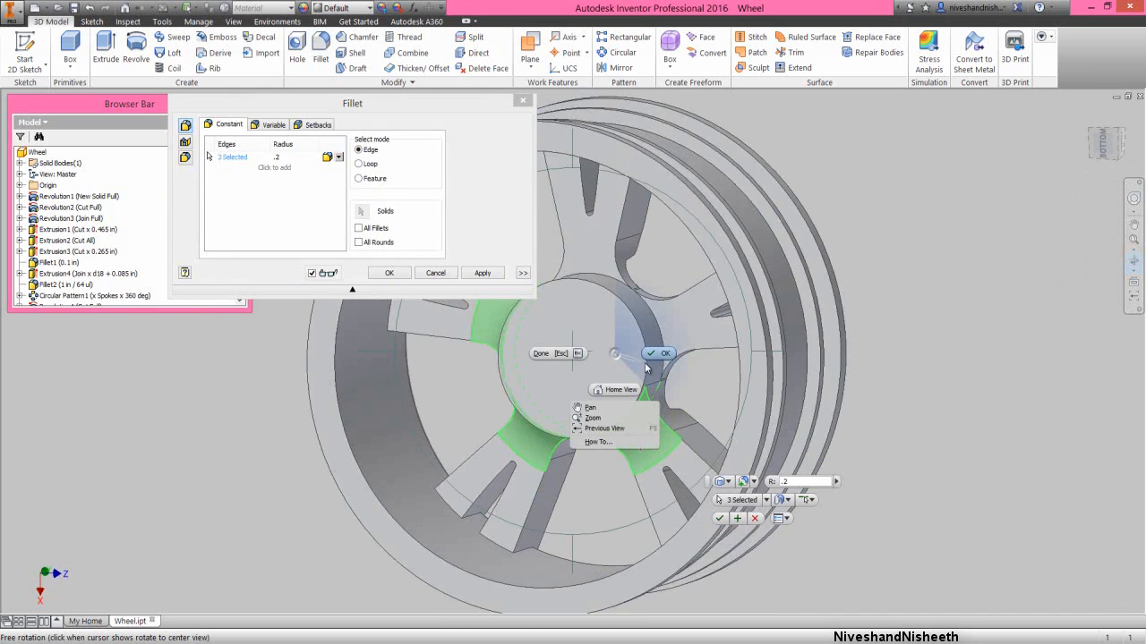
click(648, 357)
click(657, 333)
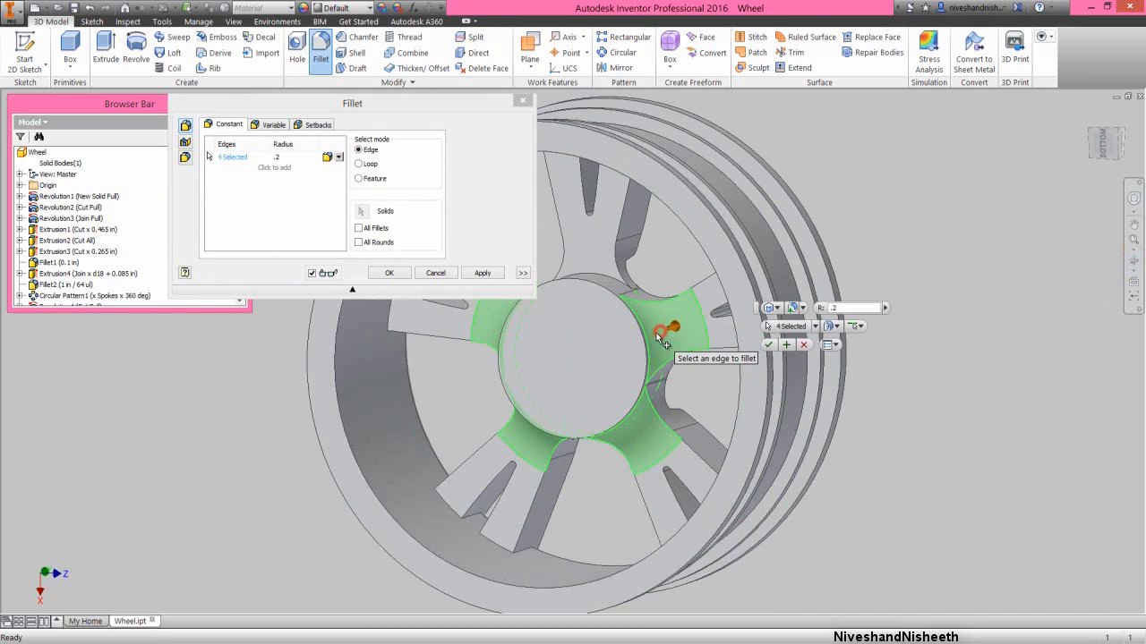
click(603, 283)
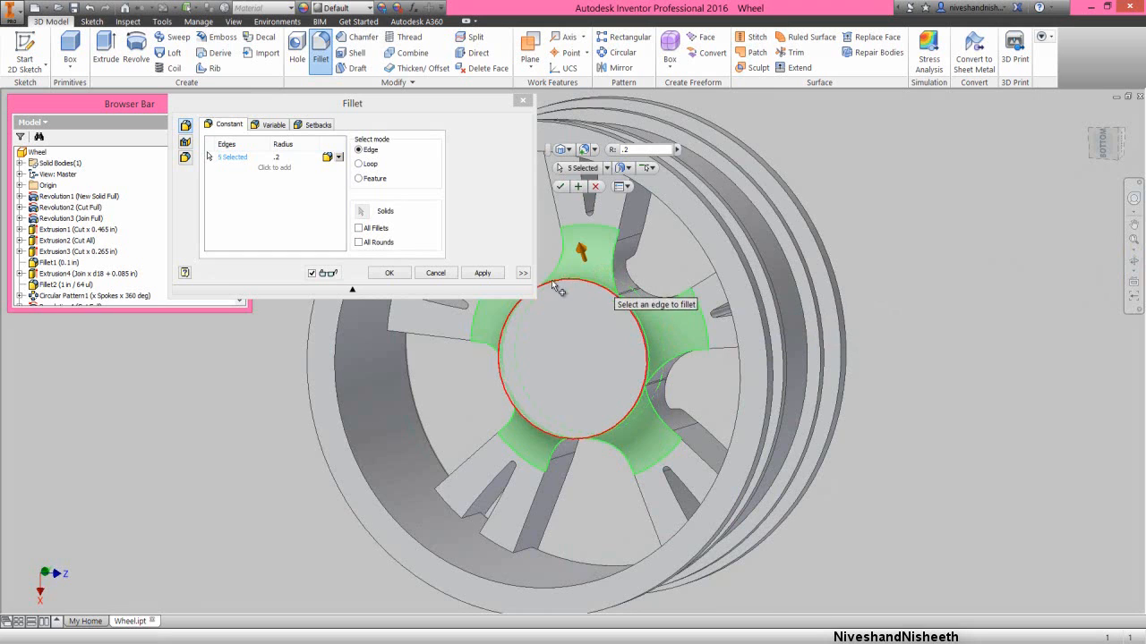
click(395, 273)
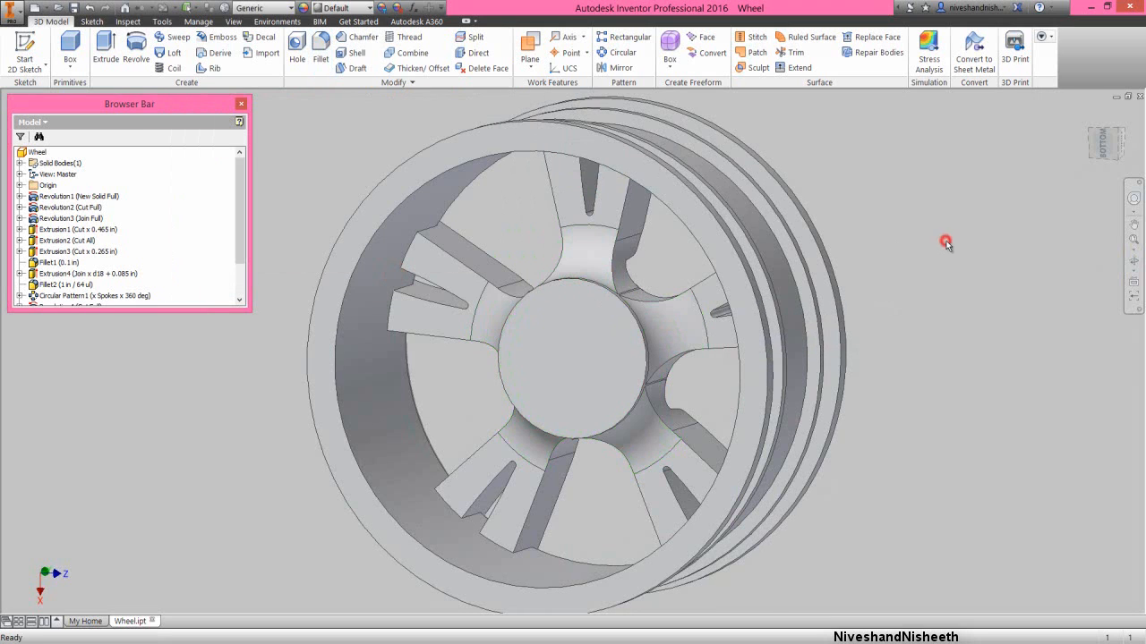
- Return the wheel to the home view and widen the model browser slightly
click(1133, 262)
drag(595, 350, 868, 341)
click(1089, 116)
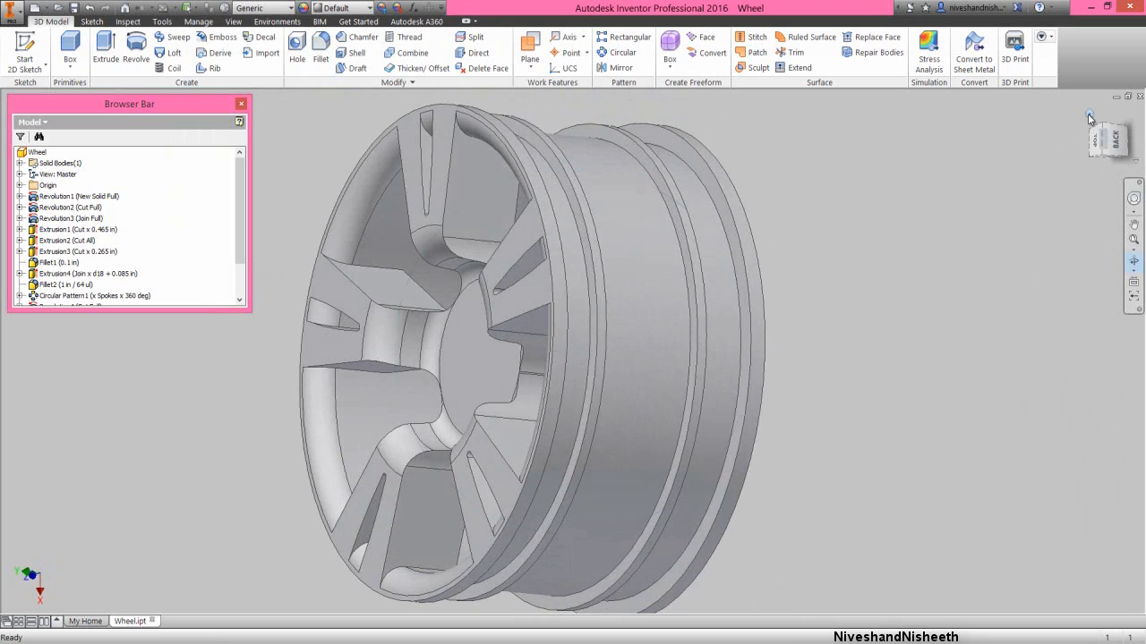
right_click(589, 268)
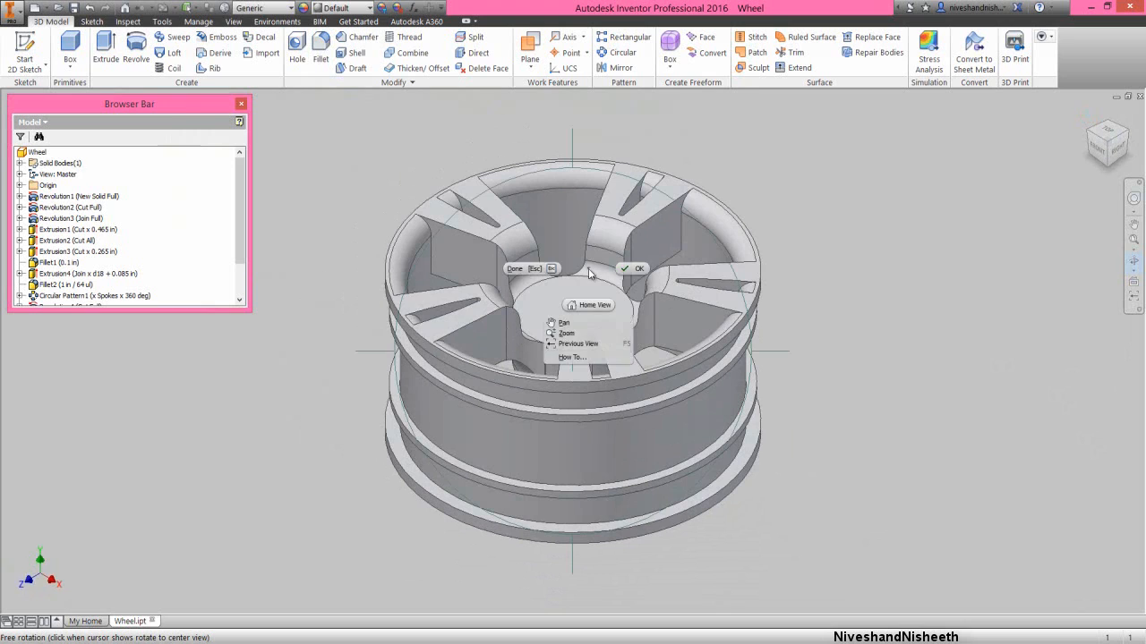
click(633, 271)
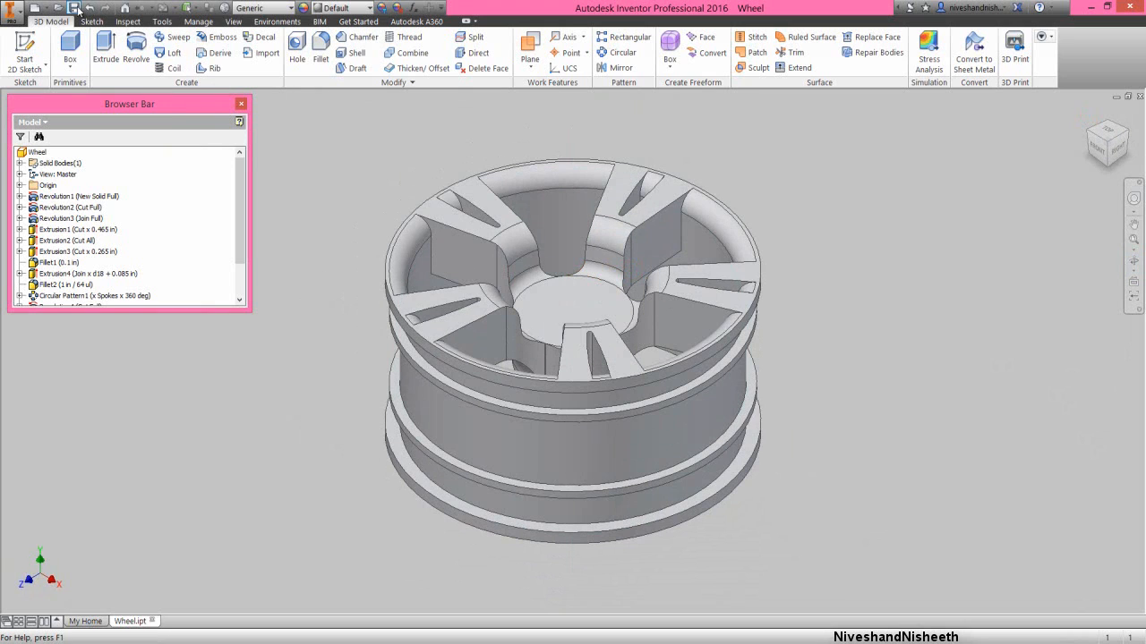
drag(251, 313, 291, 307)
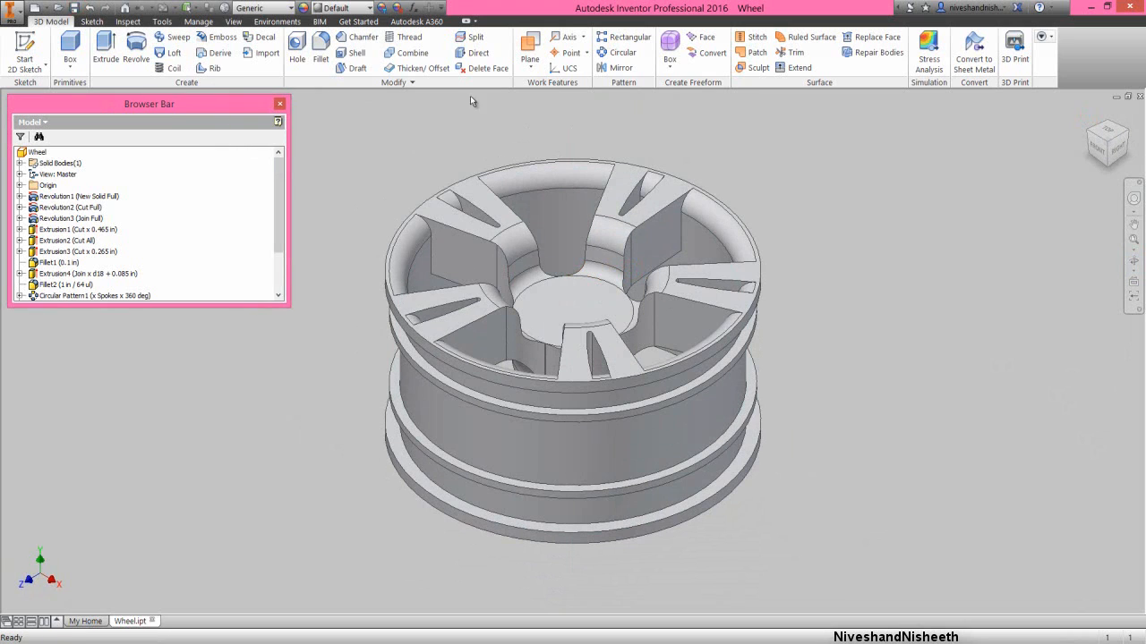
- Create a work point at the edge midpoint on the rounded inner end of a spoke's slot
click(568, 55)
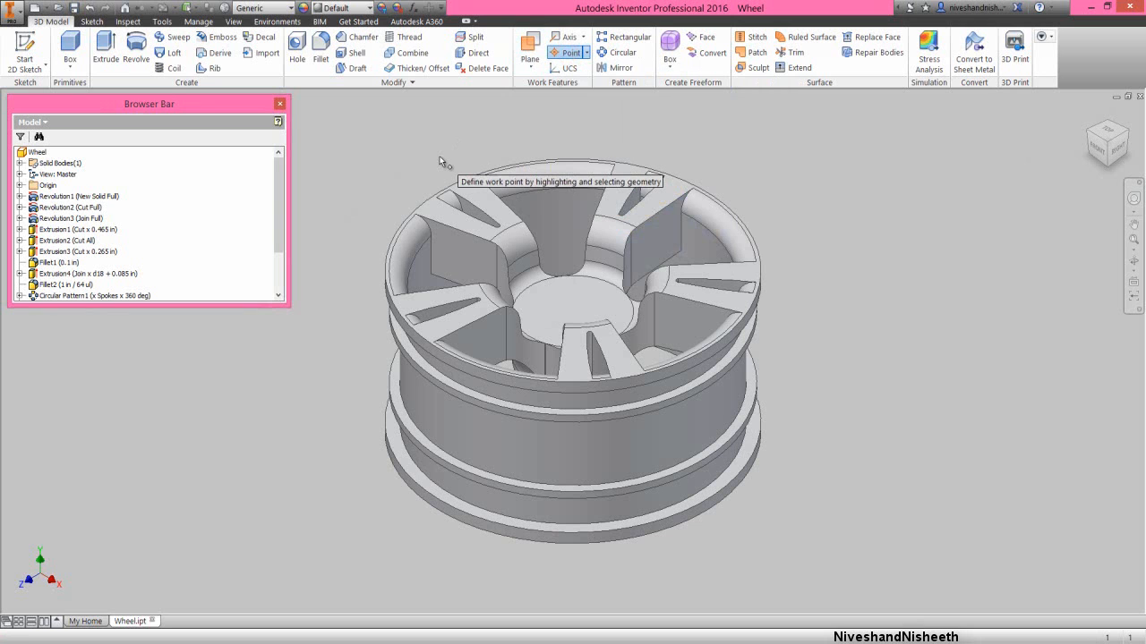
scroll(631, 212, down, 5)
scroll(631, 215, down, 8)
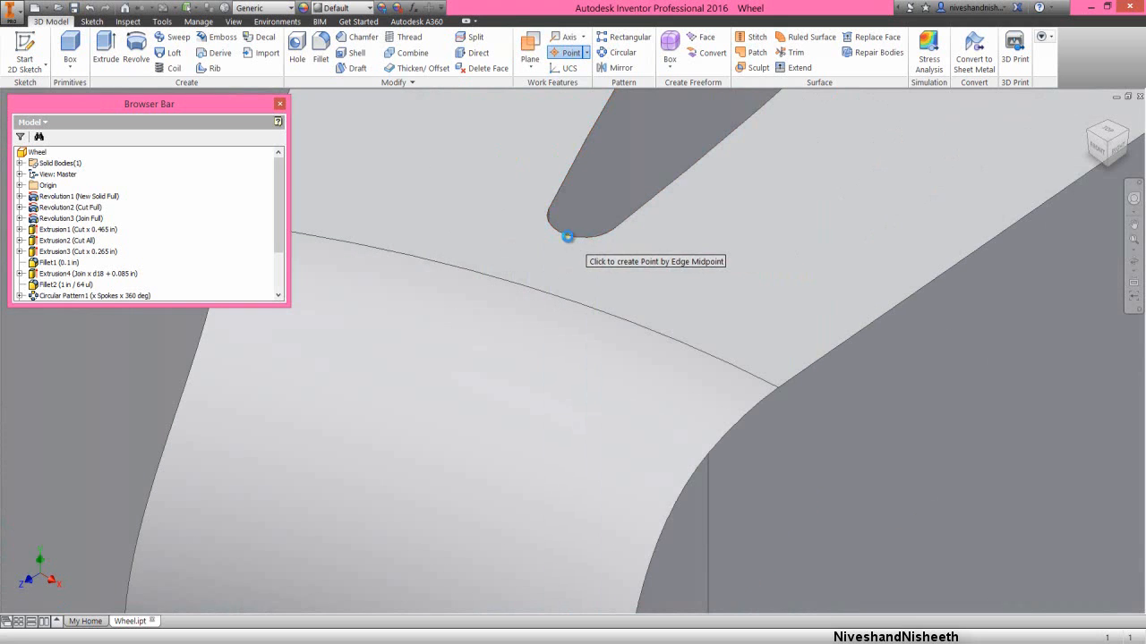
click(571, 236)
scroll(663, 201, up, 5)
scroll(667, 201, up, 6)
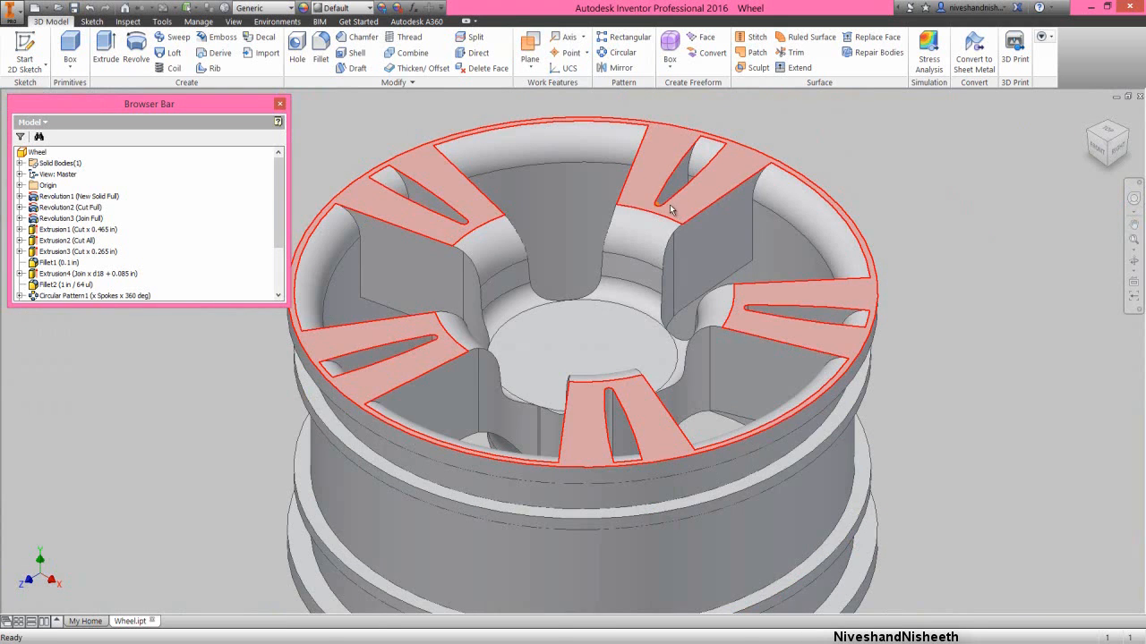
- Create a work point where the Y axis meets the hub's front face, with command repeat turned on
click(569, 54)
right_click(878, 202)
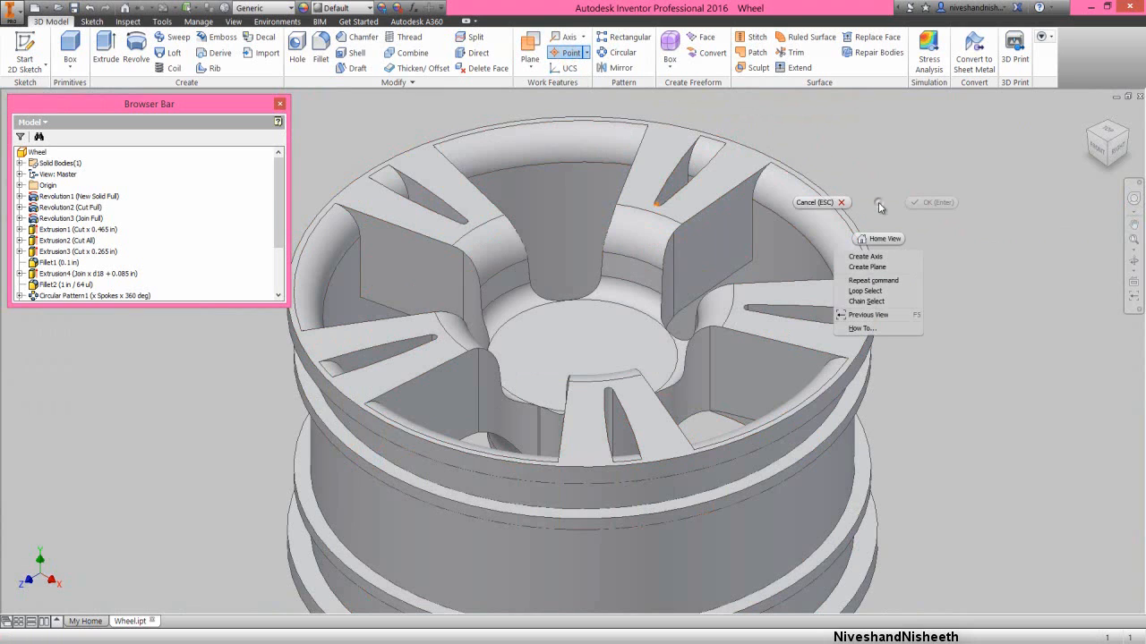
click(844, 282)
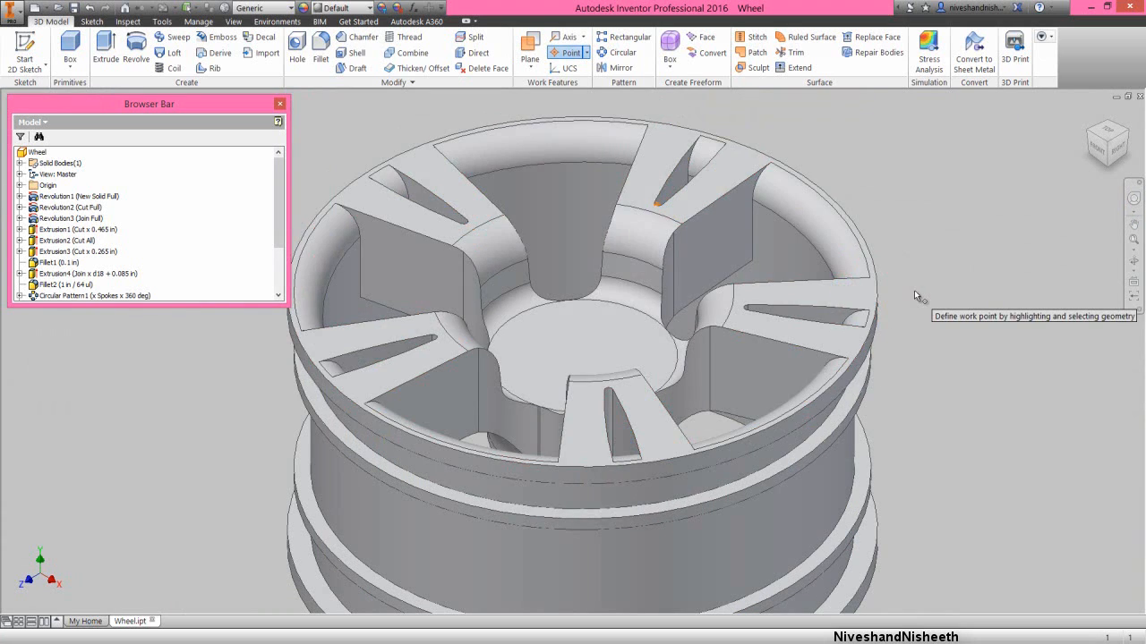
click(20, 185)
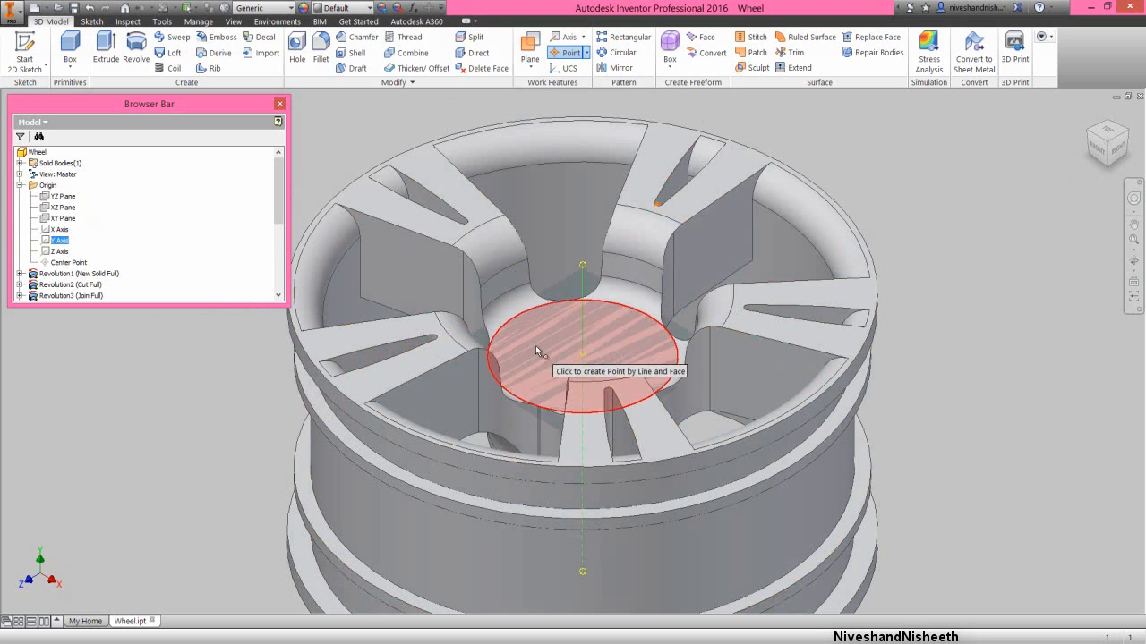
- Create a work point where the Y axis meets the flat back face of the hub and end the command
click(1134, 261)
drag(612, 367, 587, 289)
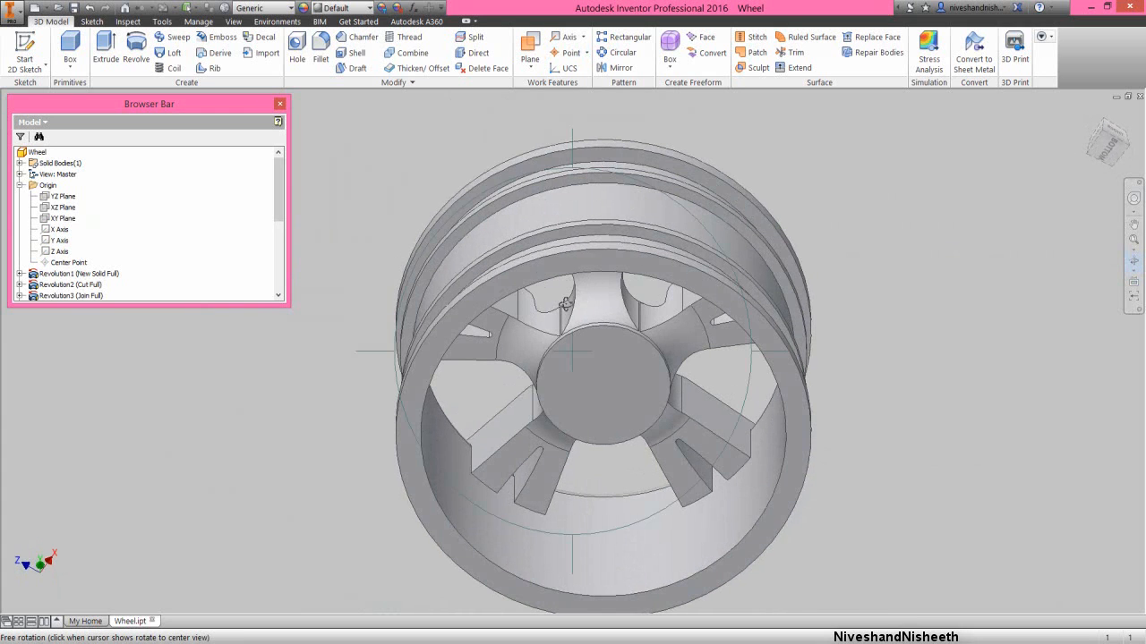
right_click(566, 305)
click(597, 305)
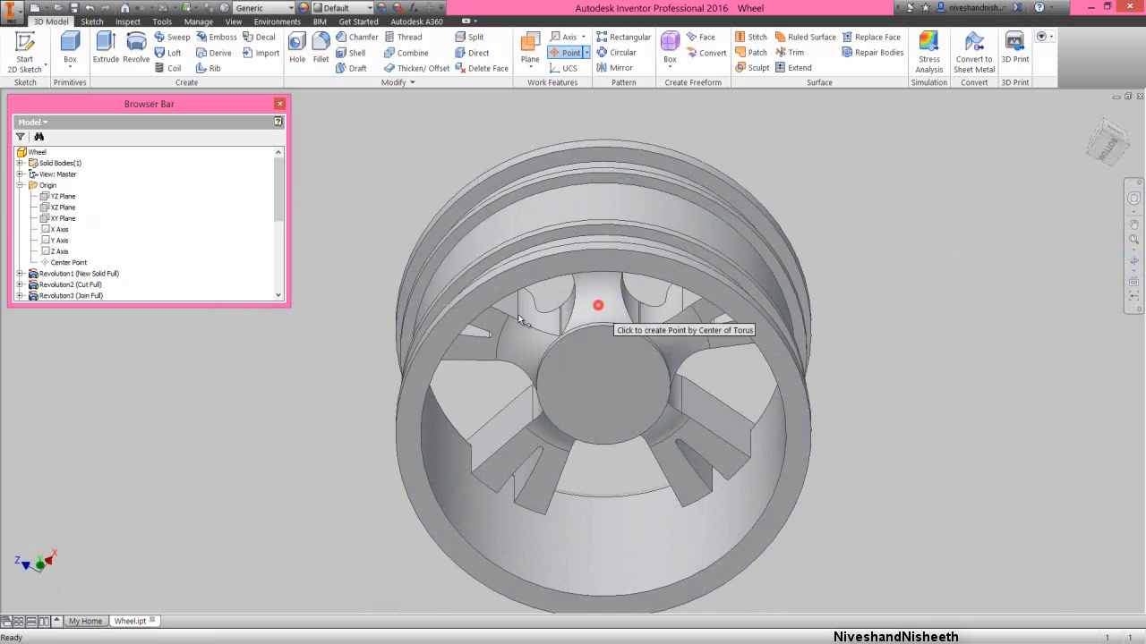
click(58, 241)
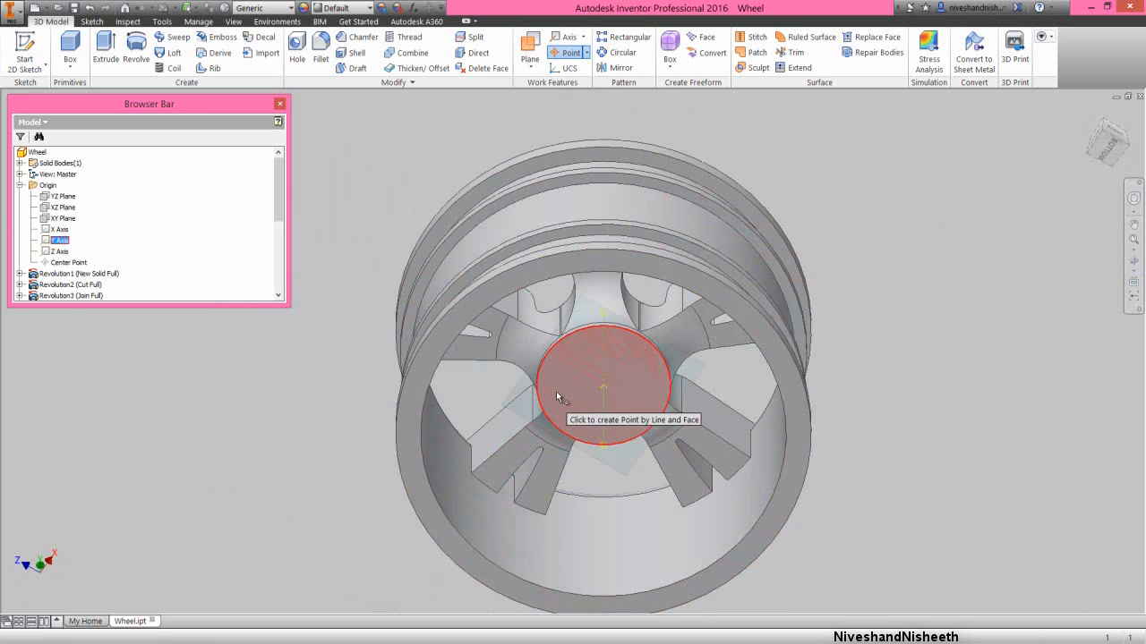
click(568, 389)
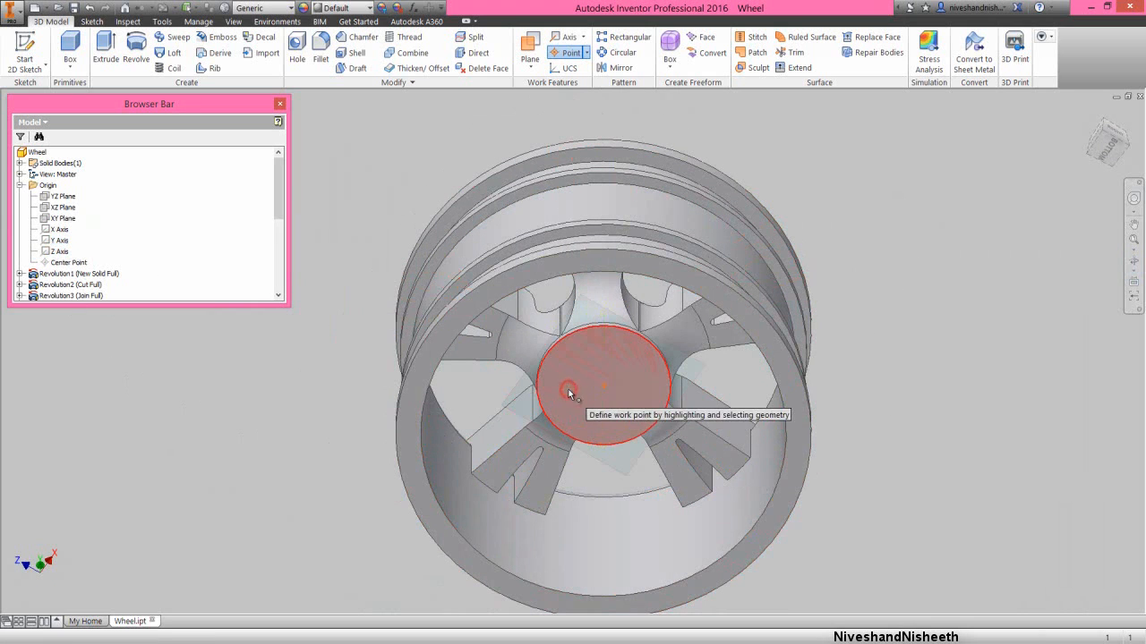
right_click(352, 213)
click(307, 208)
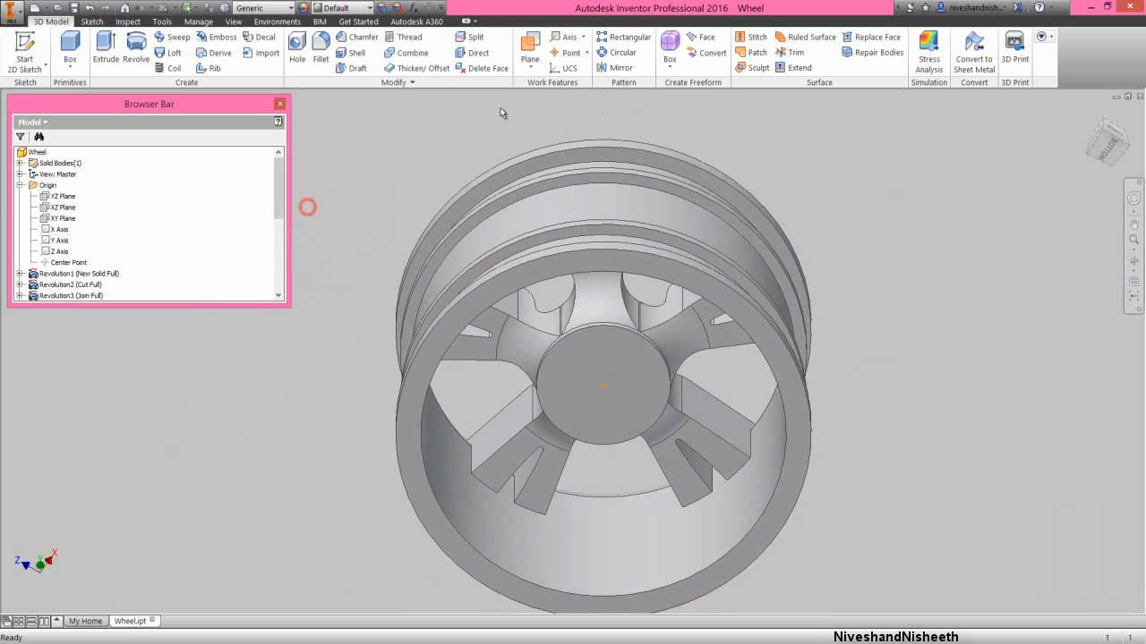
- Create a work plane through the two hub work points and the work point on the spoke's slot
click(531, 49)
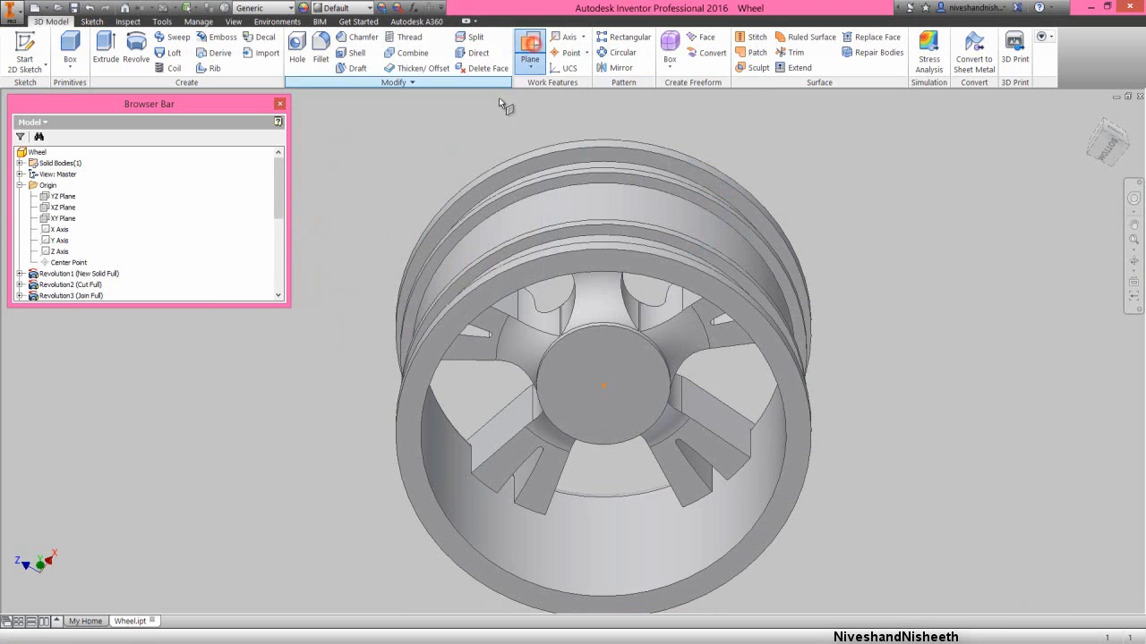
click(603, 386)
right_click(924, 288)
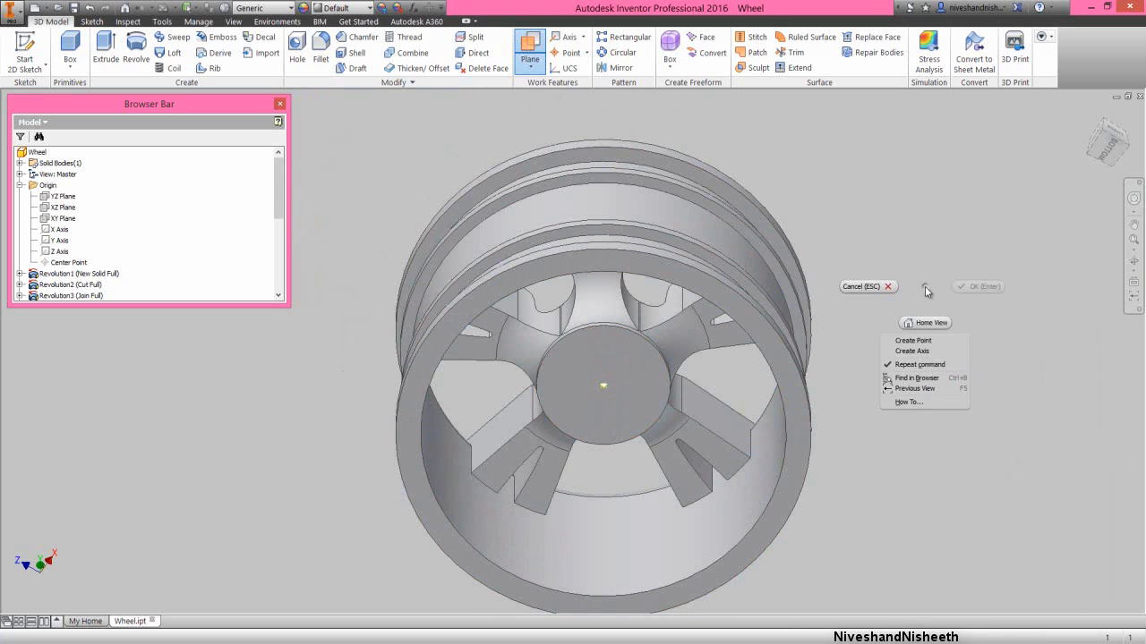
click(928, 387)
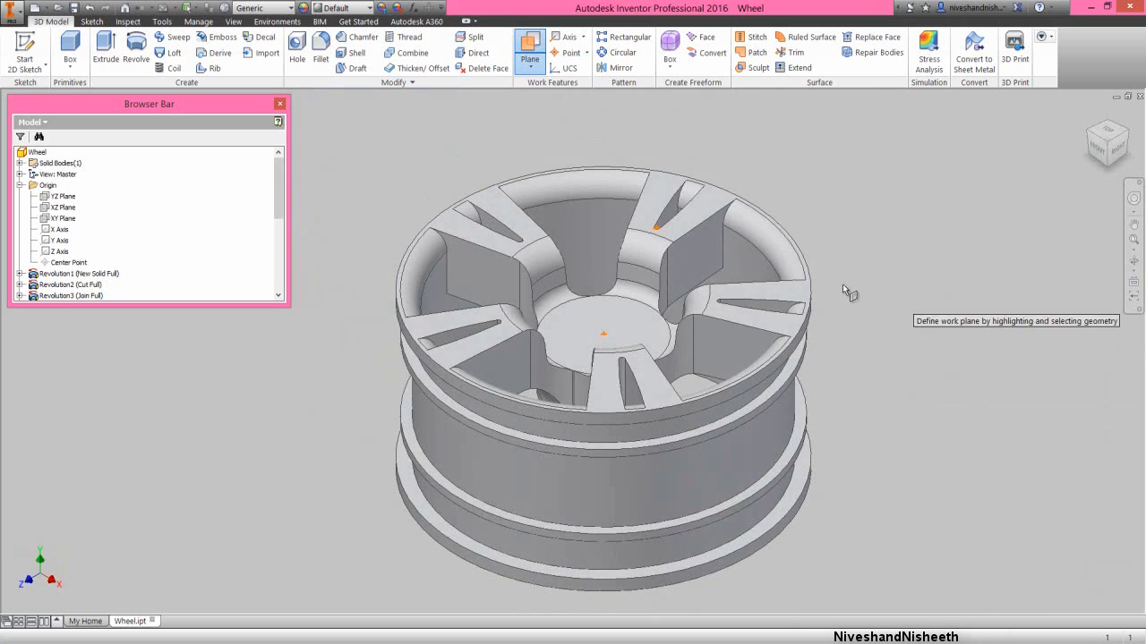
click(601, 349)
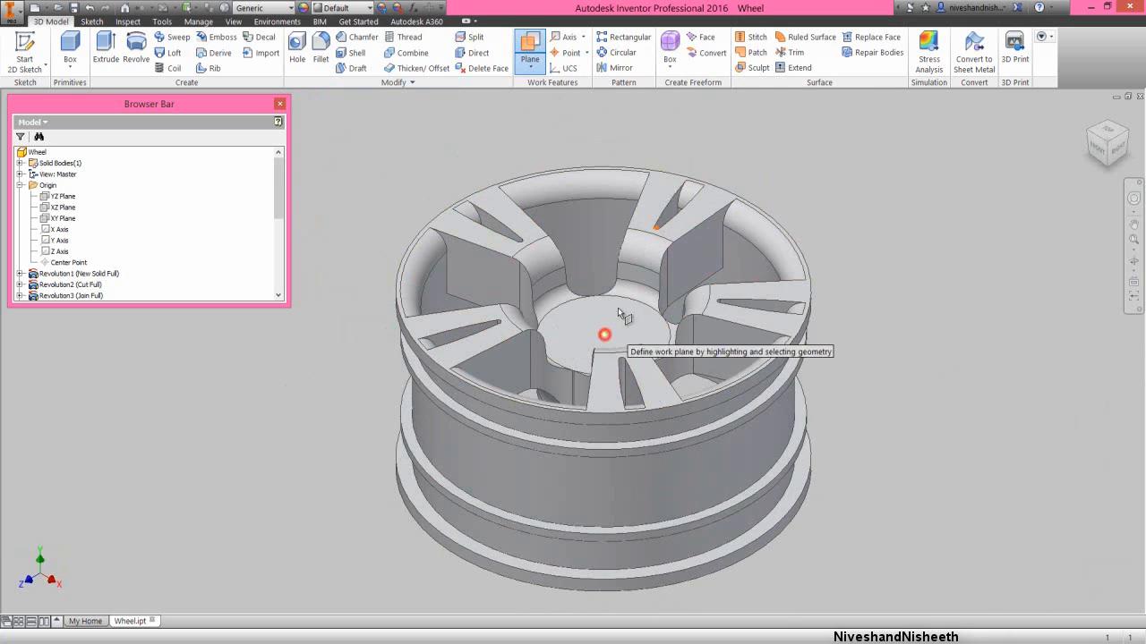
scroll(651, 260, up, 5)
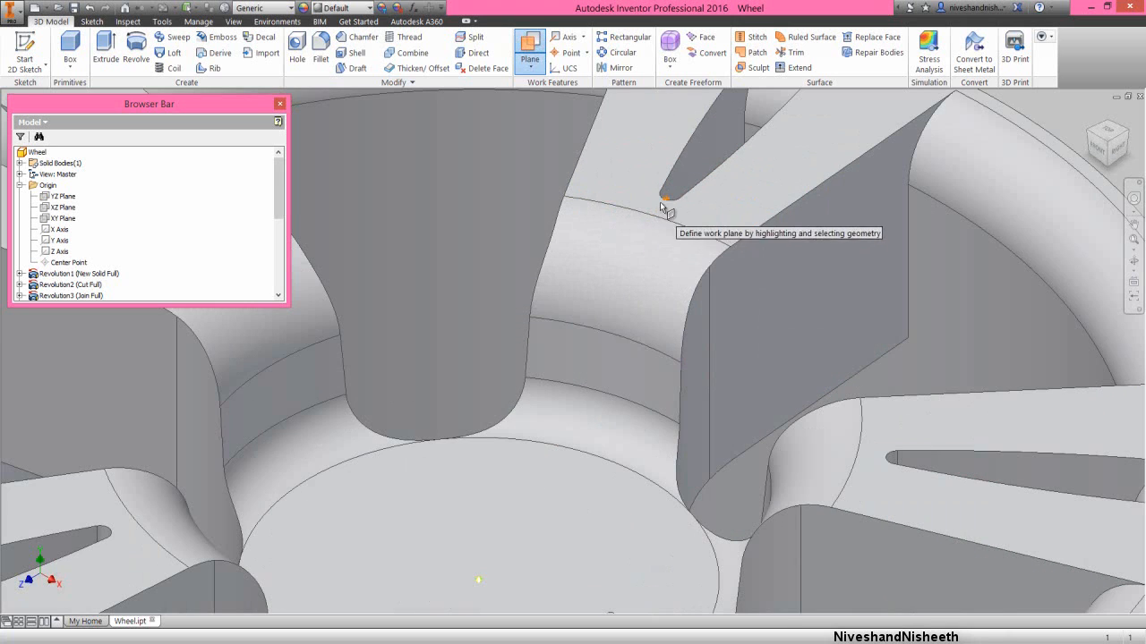
click(666, 201)
scroll(663, 215, down, 5)
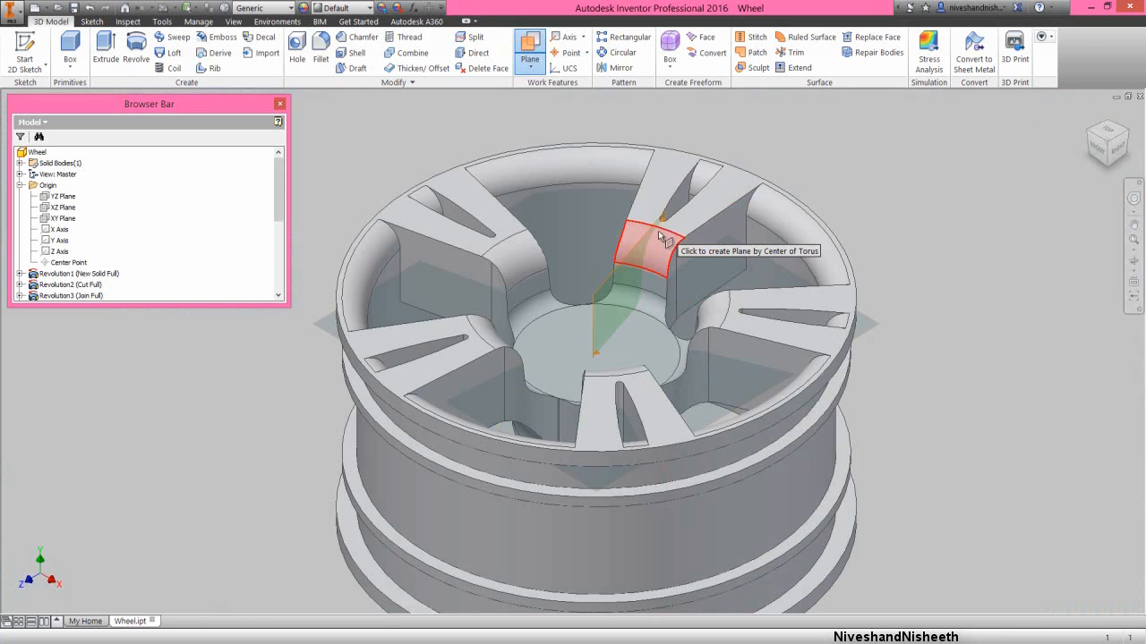
right_click(338, 147)
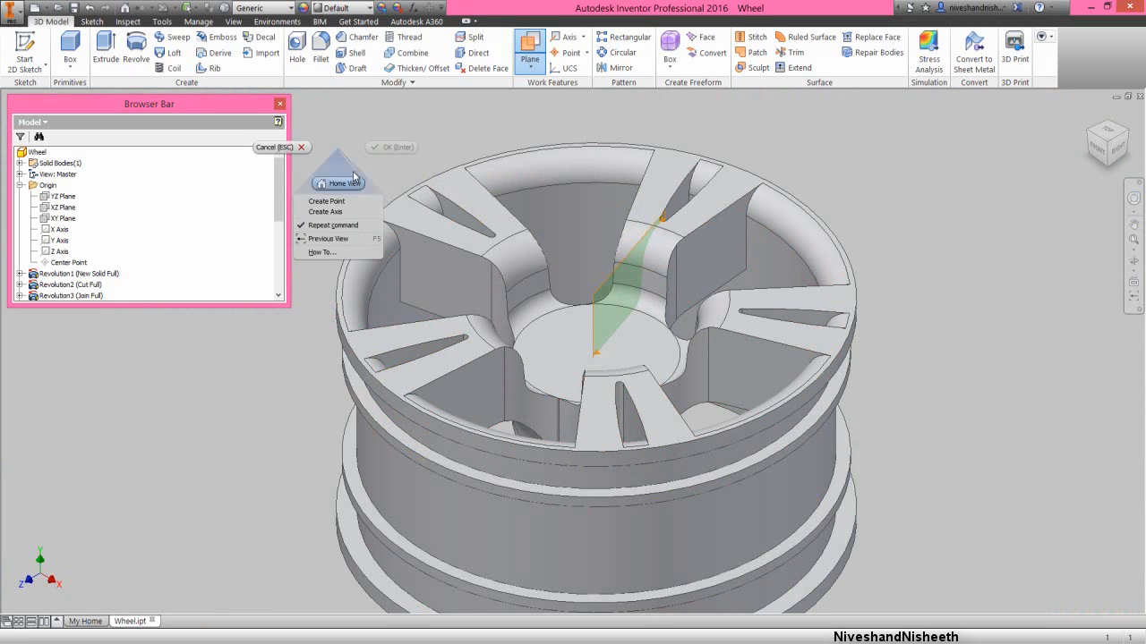
click(295, 148)
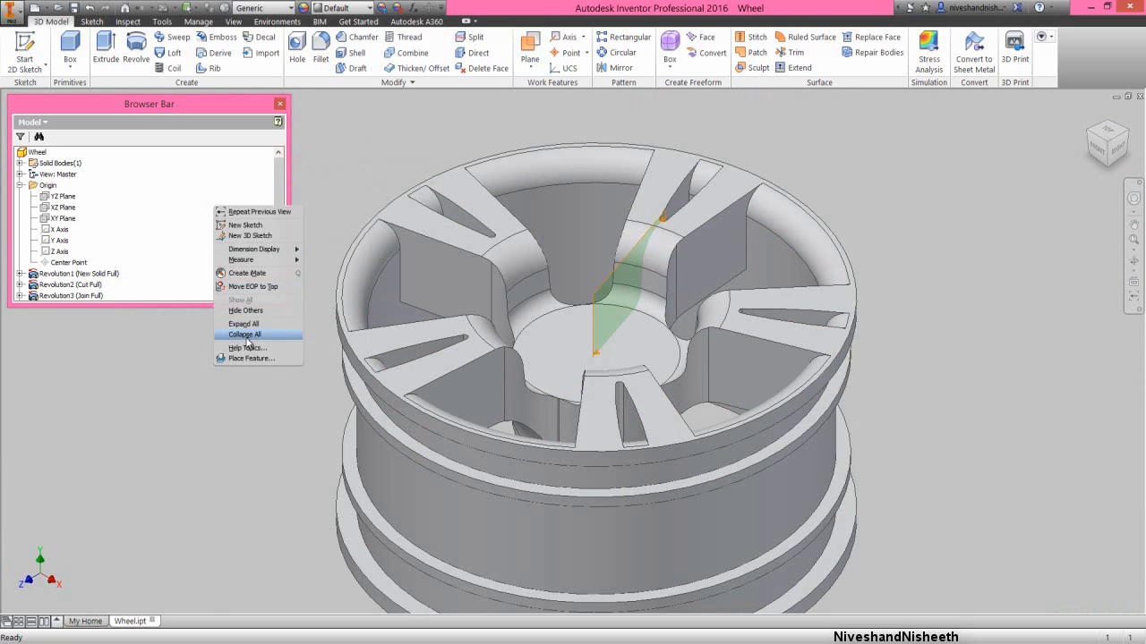
- Collapse all model browser nodes and flip the normal of the three-point work plane
click(245, 336)
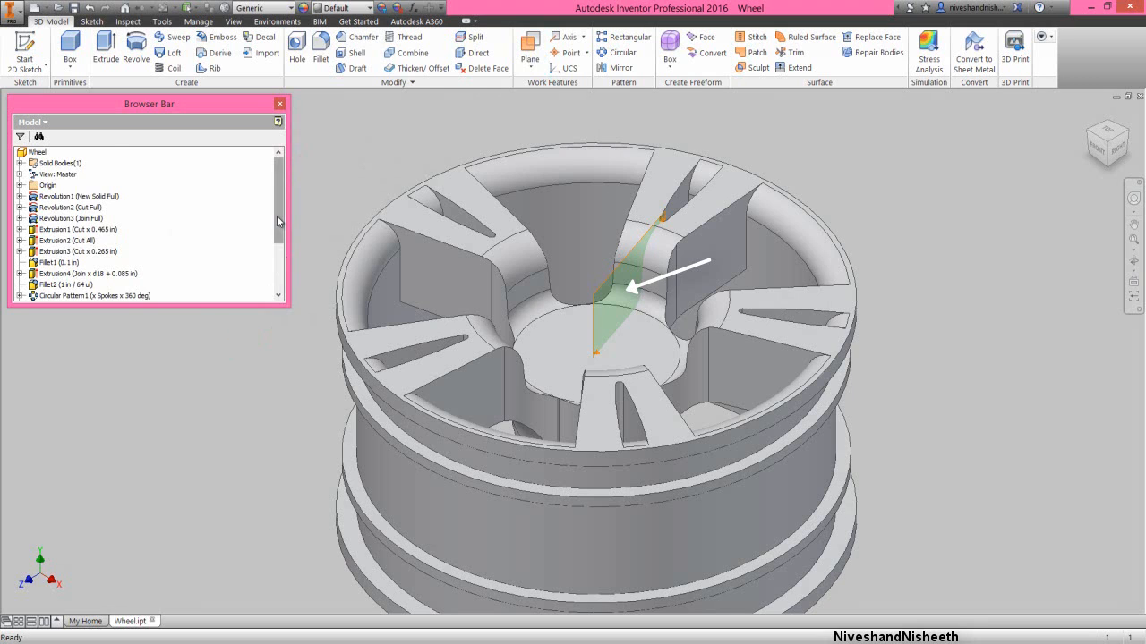
drag(279, 211, 278, 268)
click(380, 161)
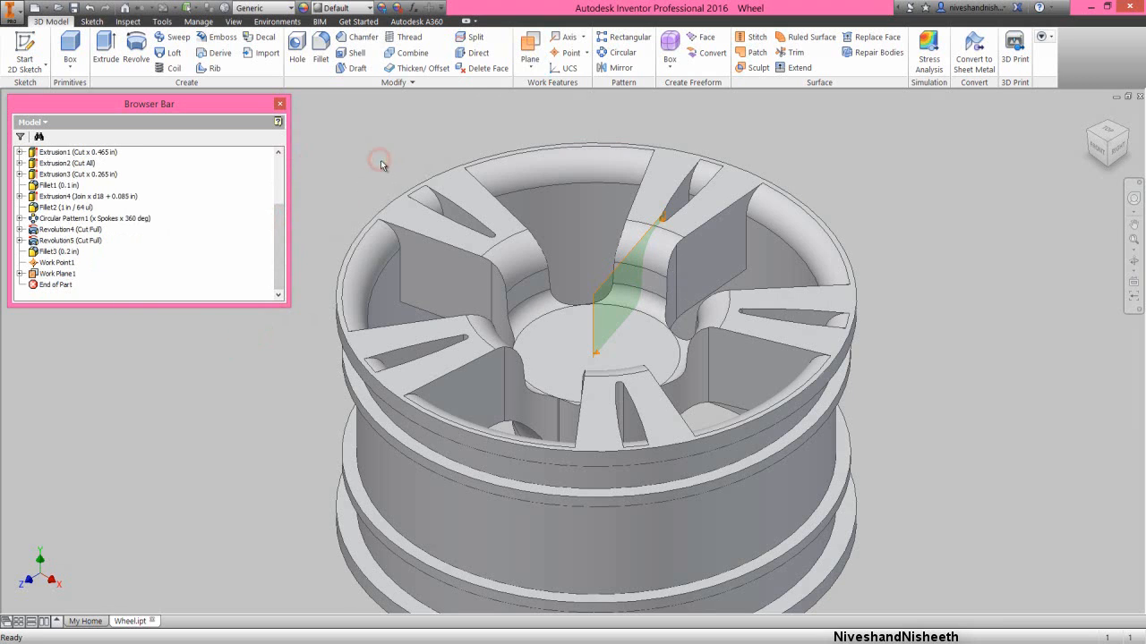
click(598, 289)
right_click(601, 288)
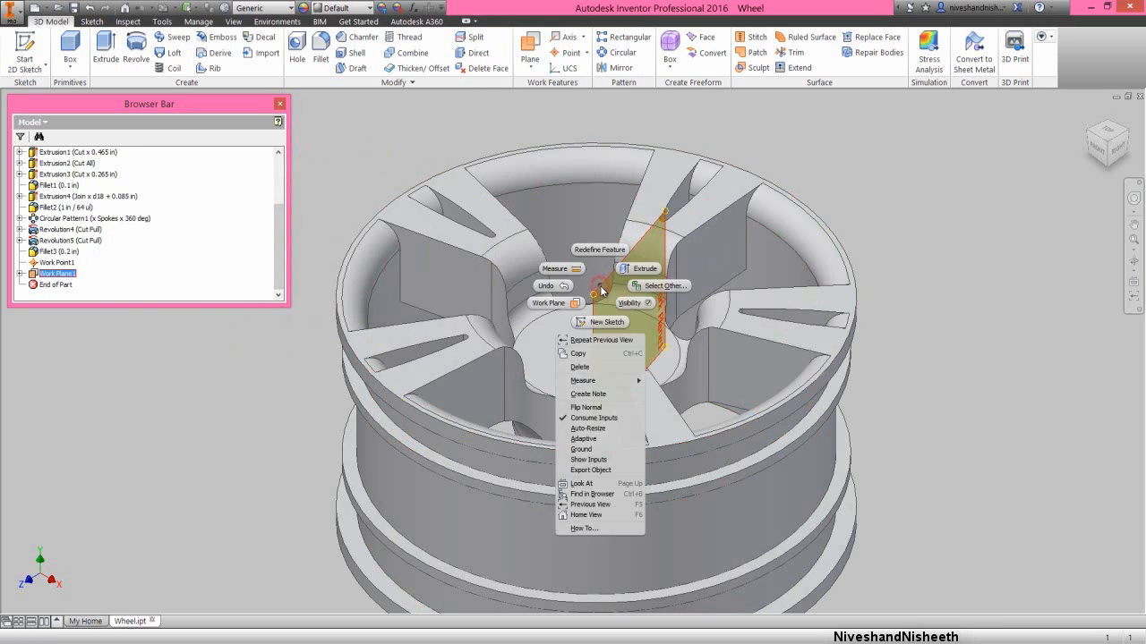
click(588, 408)
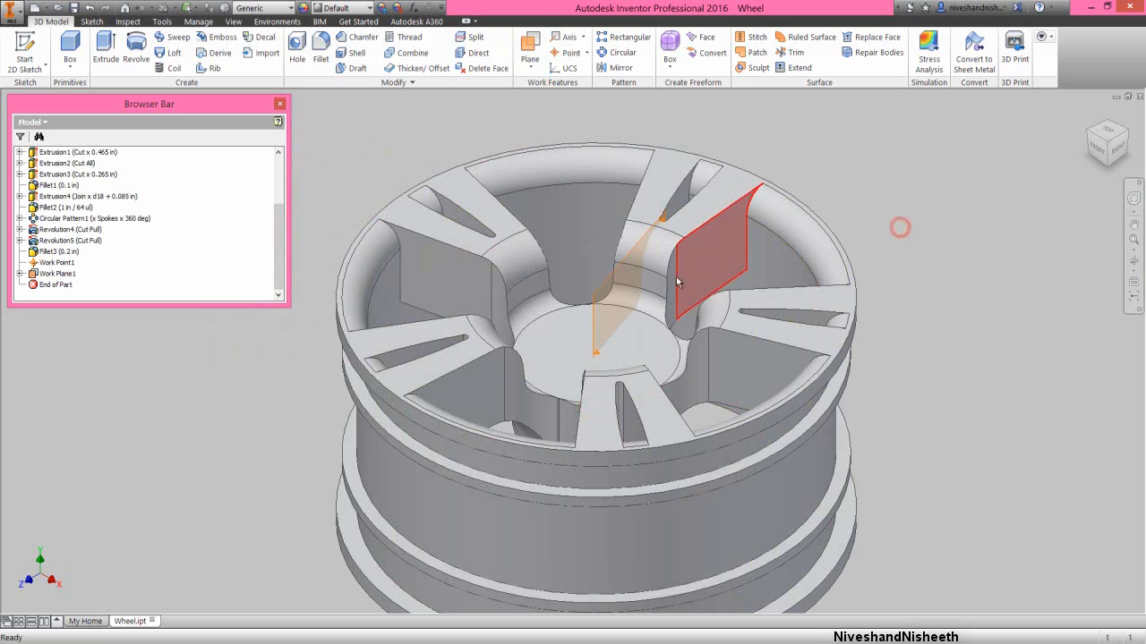
- Start a sketch on the three-point work plane, view it face-on and slice the graphics at the sketch plane
click(606, 288)
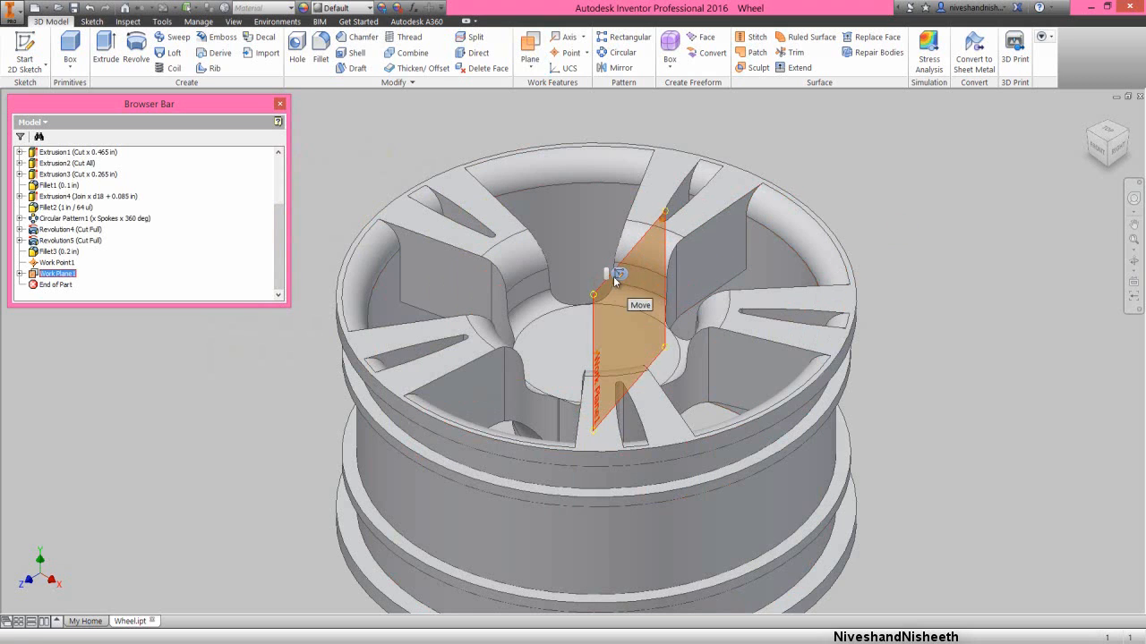
click(619, 274)
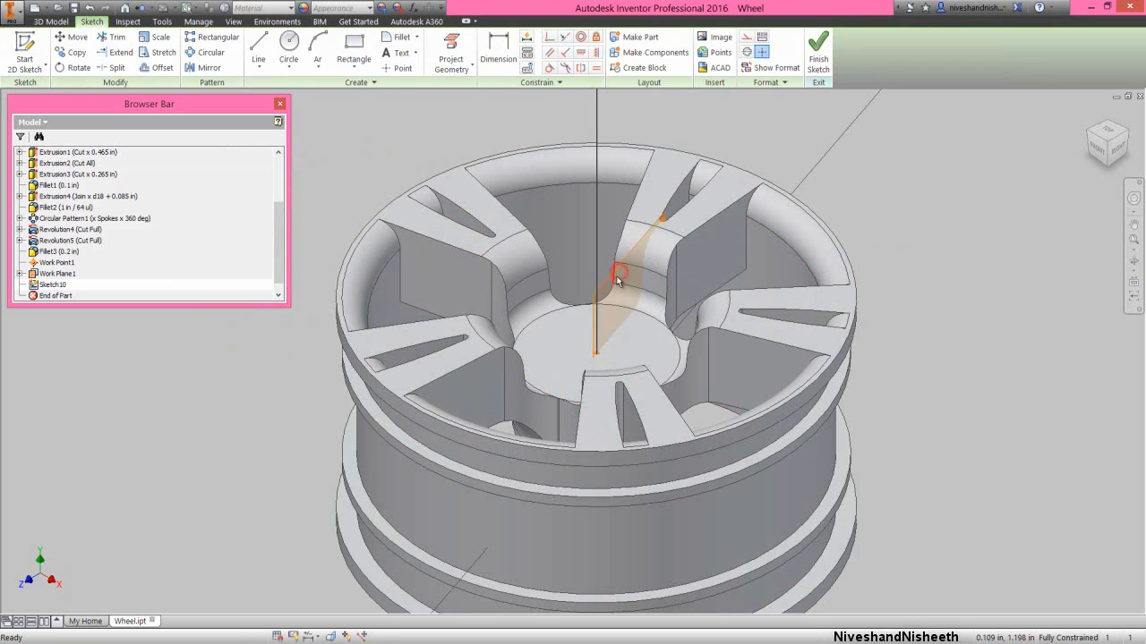
click(1133, 283)
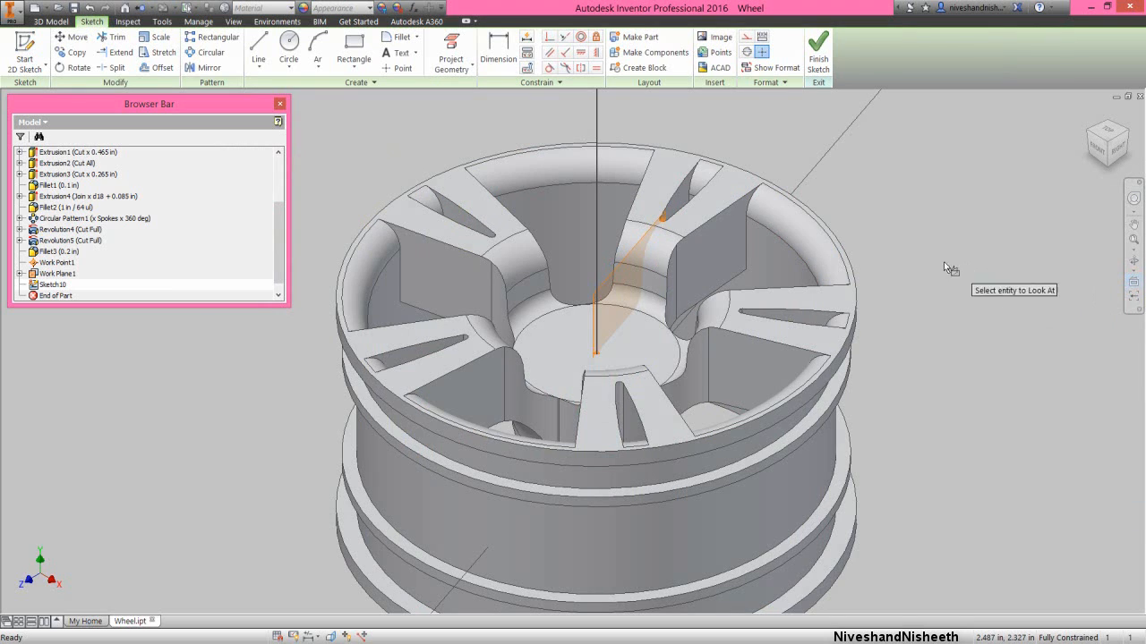
click(623, 256)
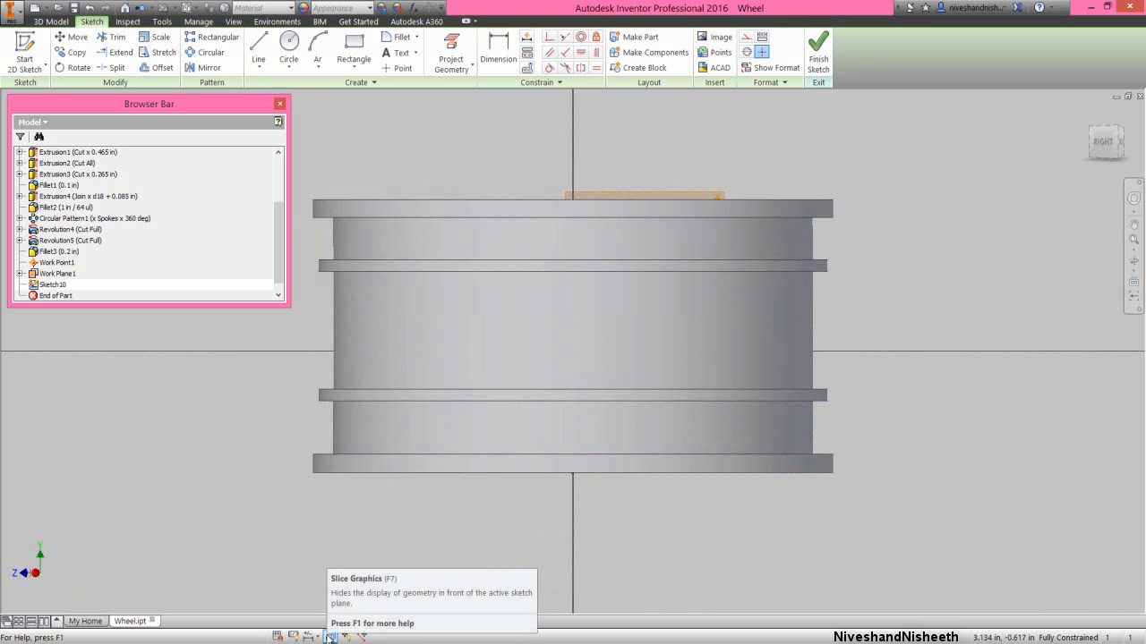
click(329, 636)
click(406, 552)
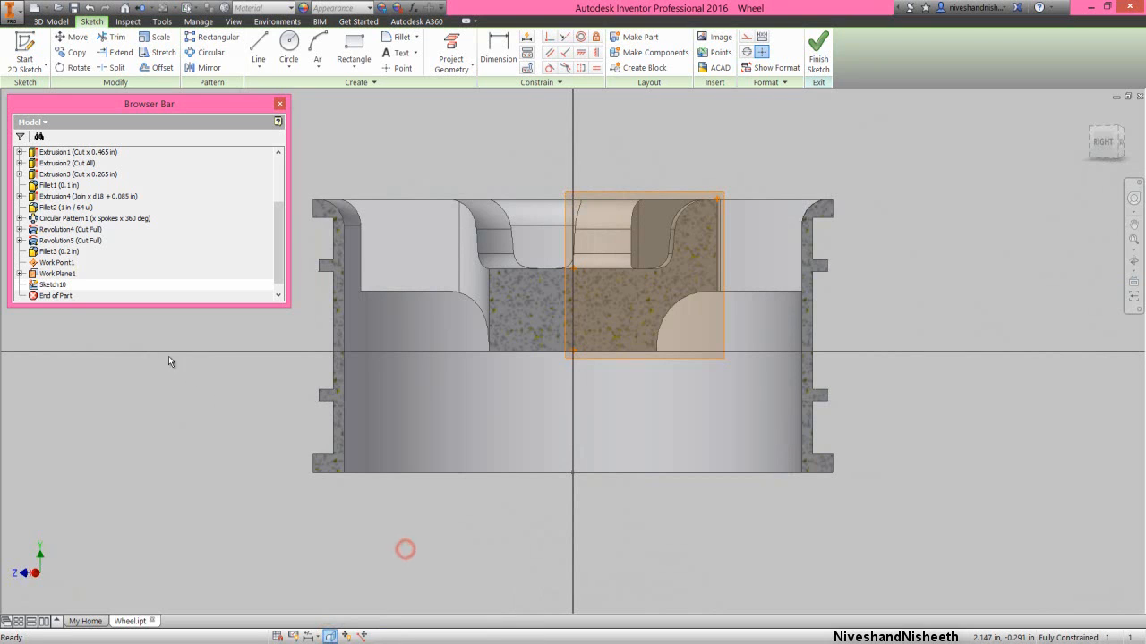
- Hide the three-point work plane and all three work points, including the two nested under the plane
right_click(54, 273)
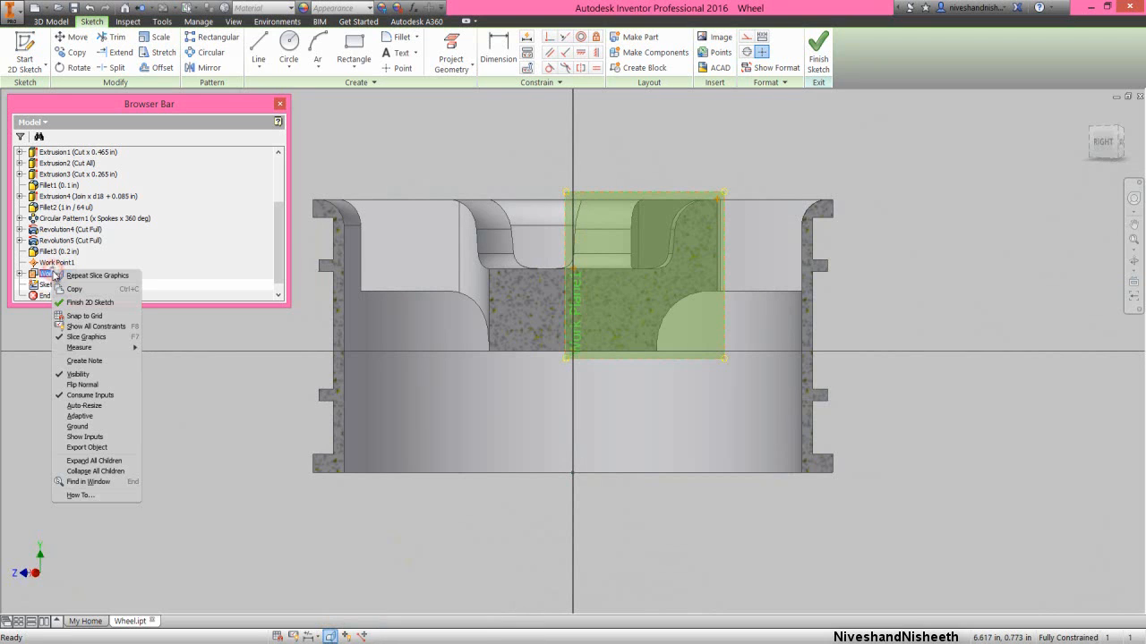
click(79, 374)
right_click(48, 263)
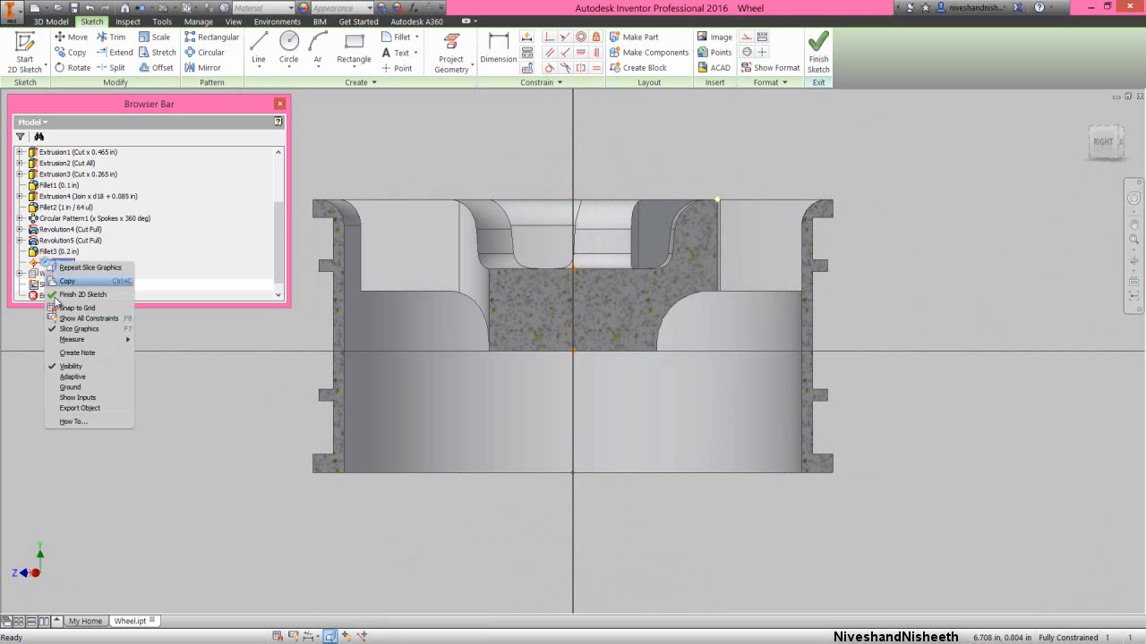
click(57, 366)
click(20, 273)
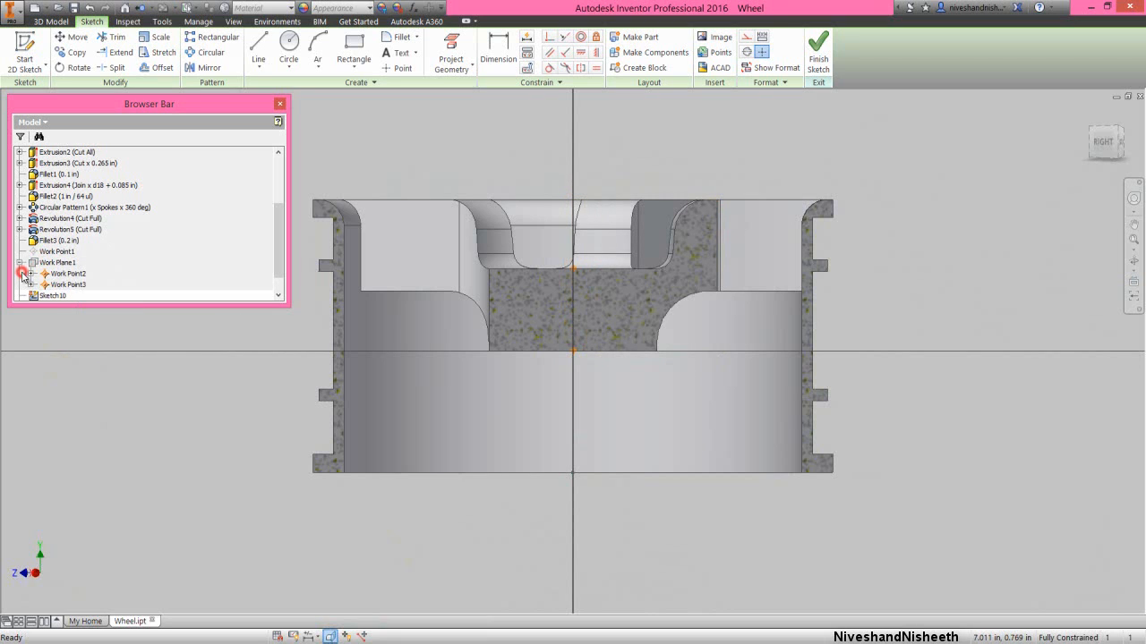
right_click(56, 280)
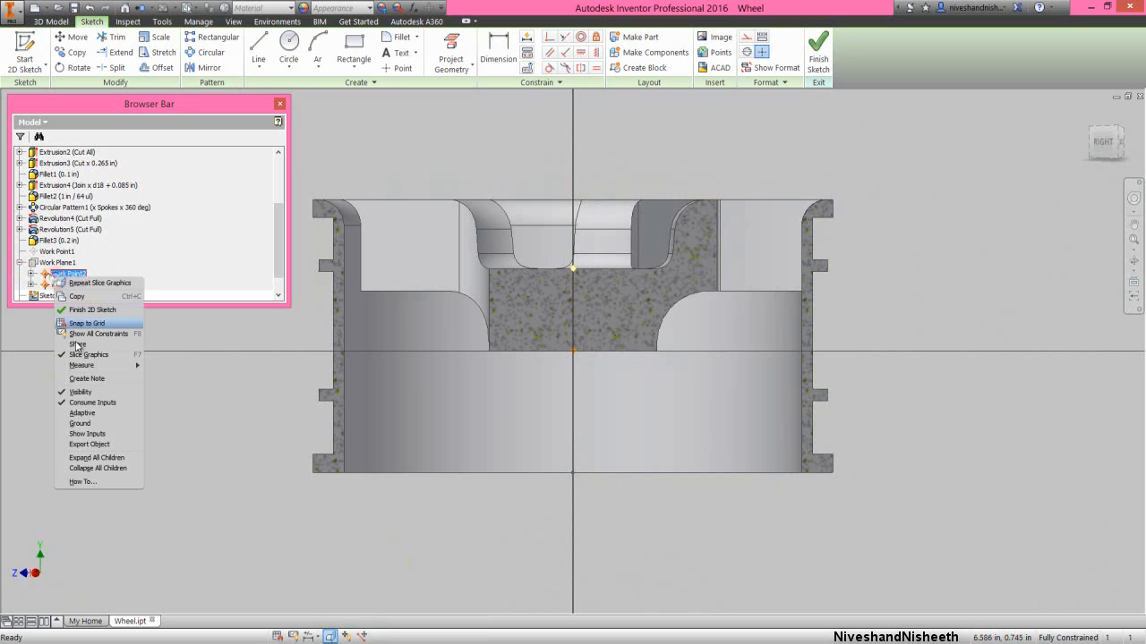
click(83, 388)
right_click(70, 284)
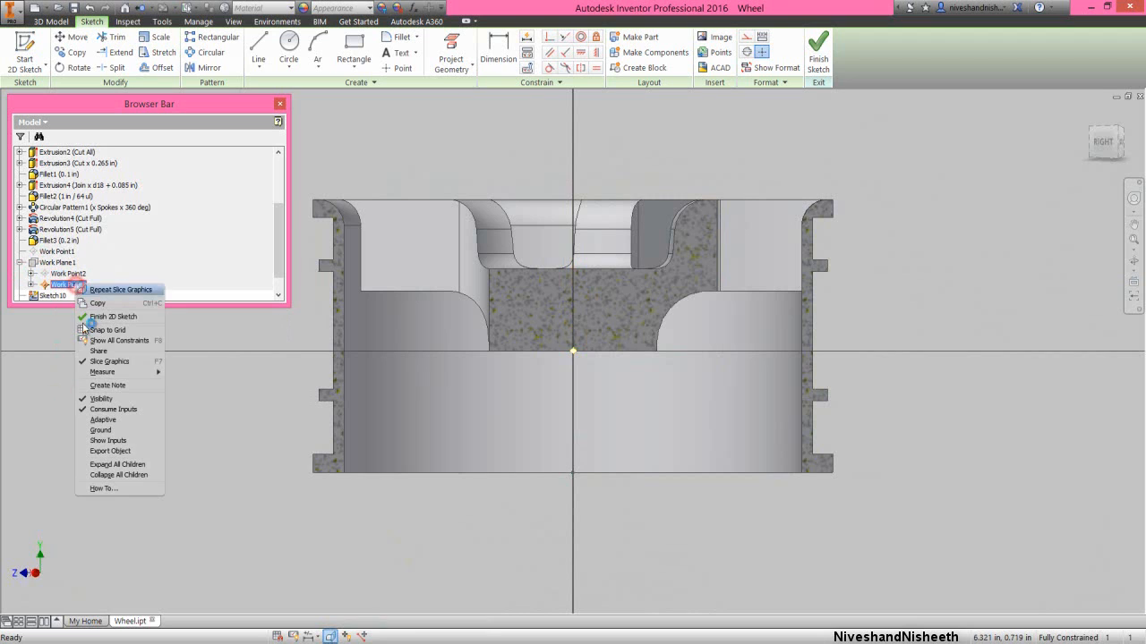
click(95, 400)
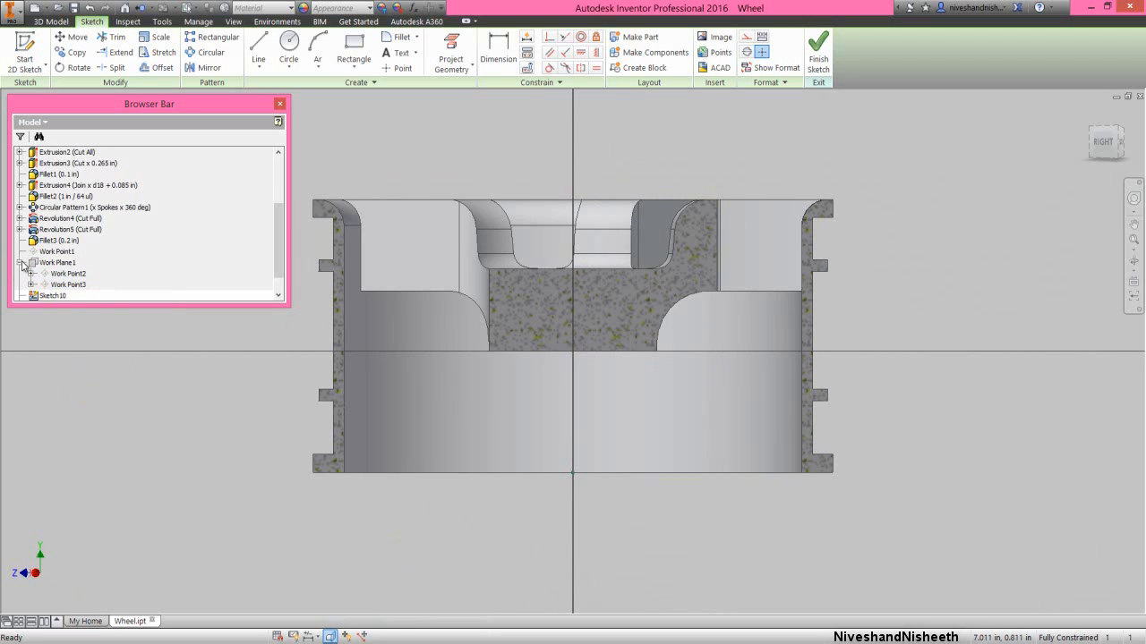
click(21, 263)
- Project the wheel's cut edges into the sketch
click(666, 167)
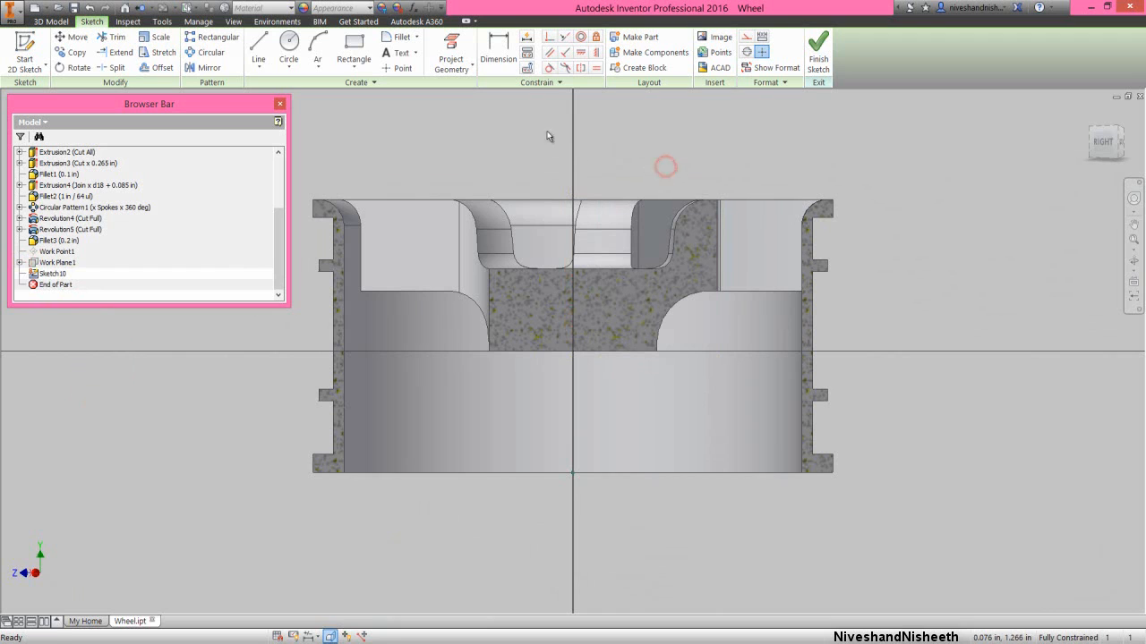
click(461, 64)
click(486, 115)
- Project the origin's Y axis into the sketch
right_click(451, 159)
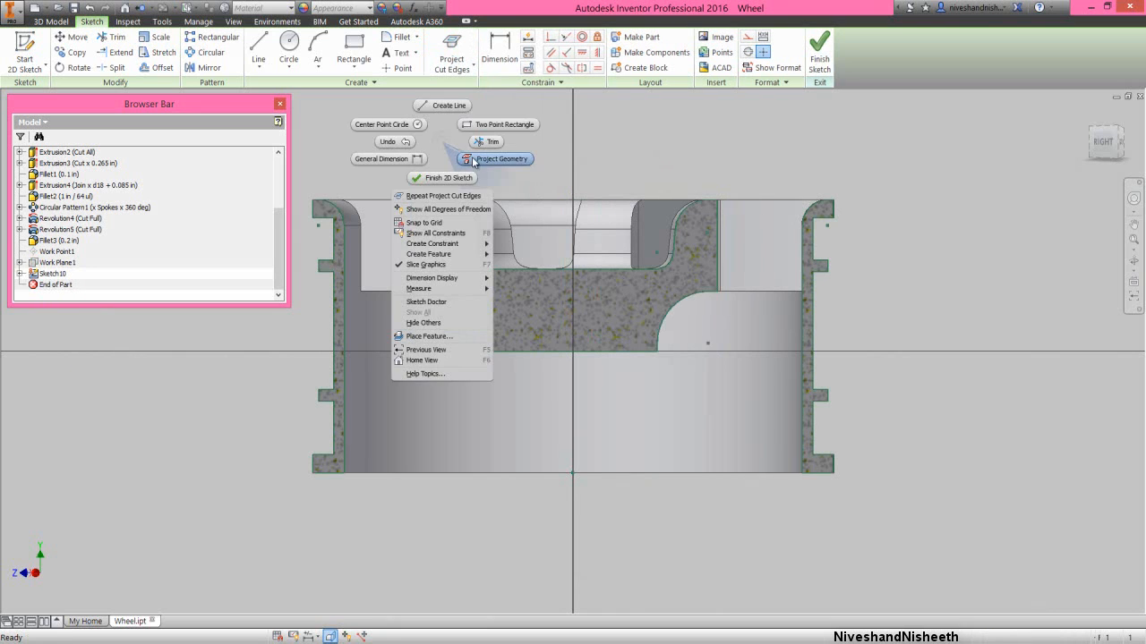
click(473, 156)
scroll(283, 237, up, 5)
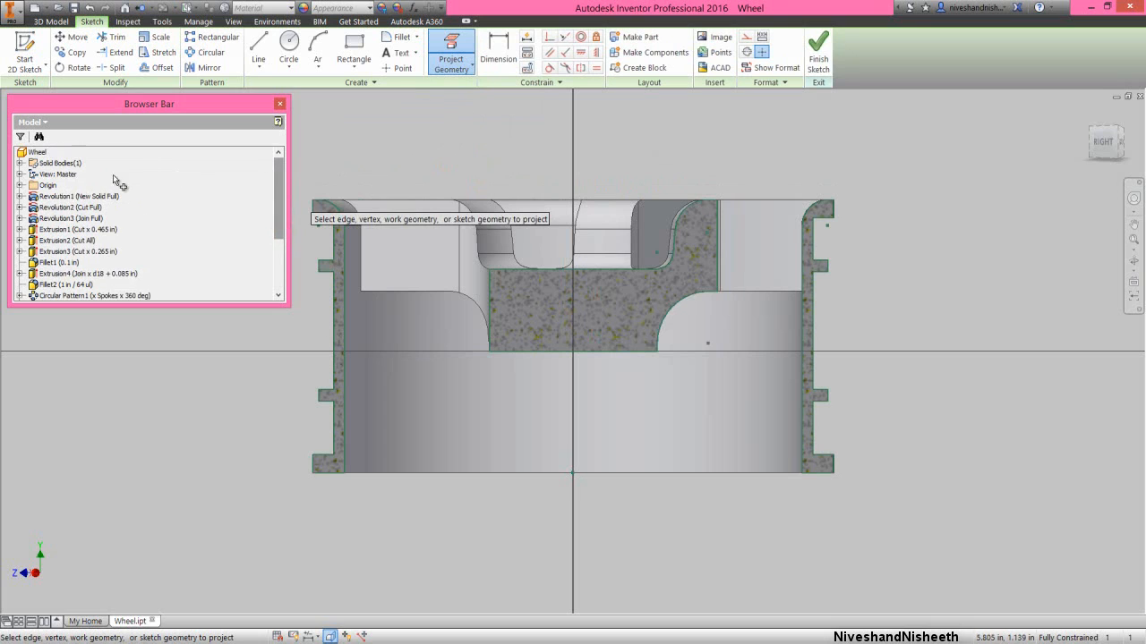
click(21, 186)
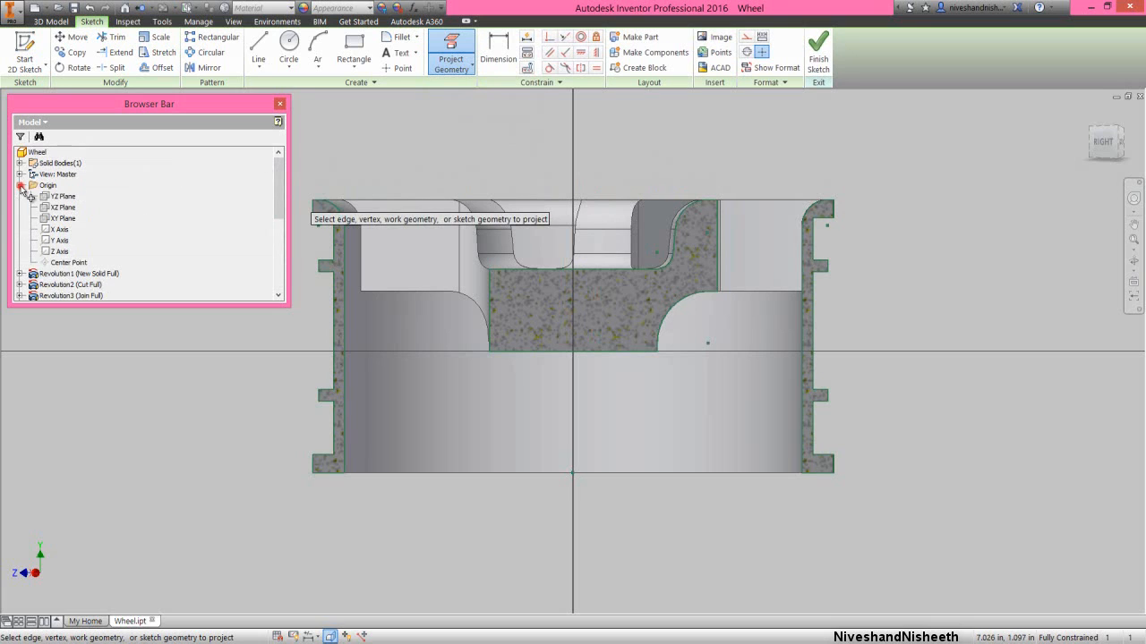
click(59, 240)
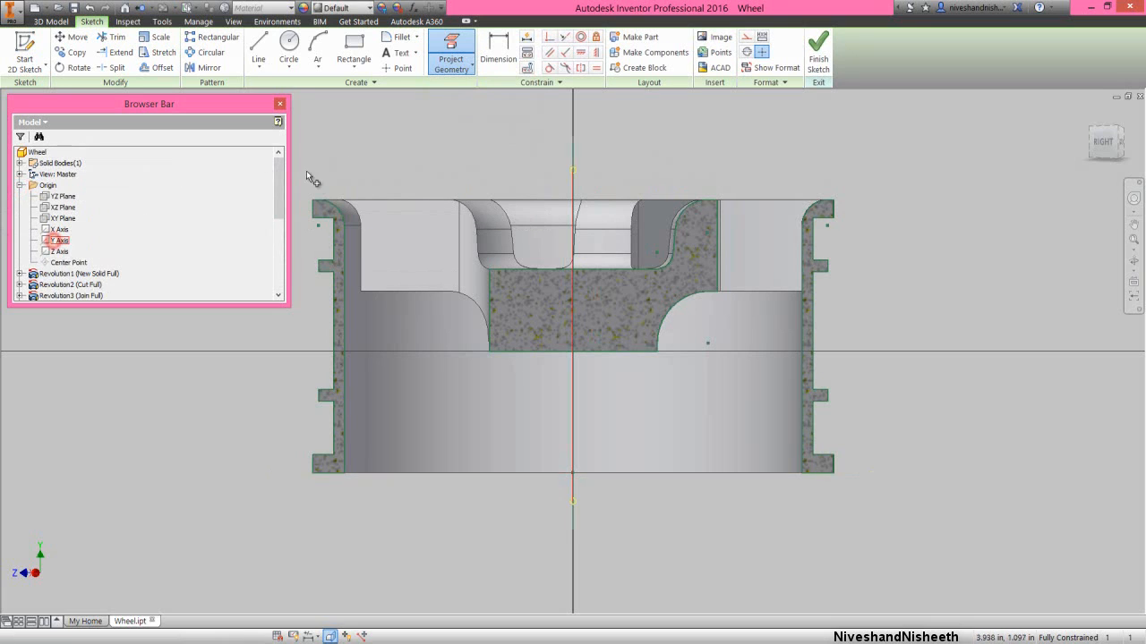
right_click(422, 123)
click(467, 124)
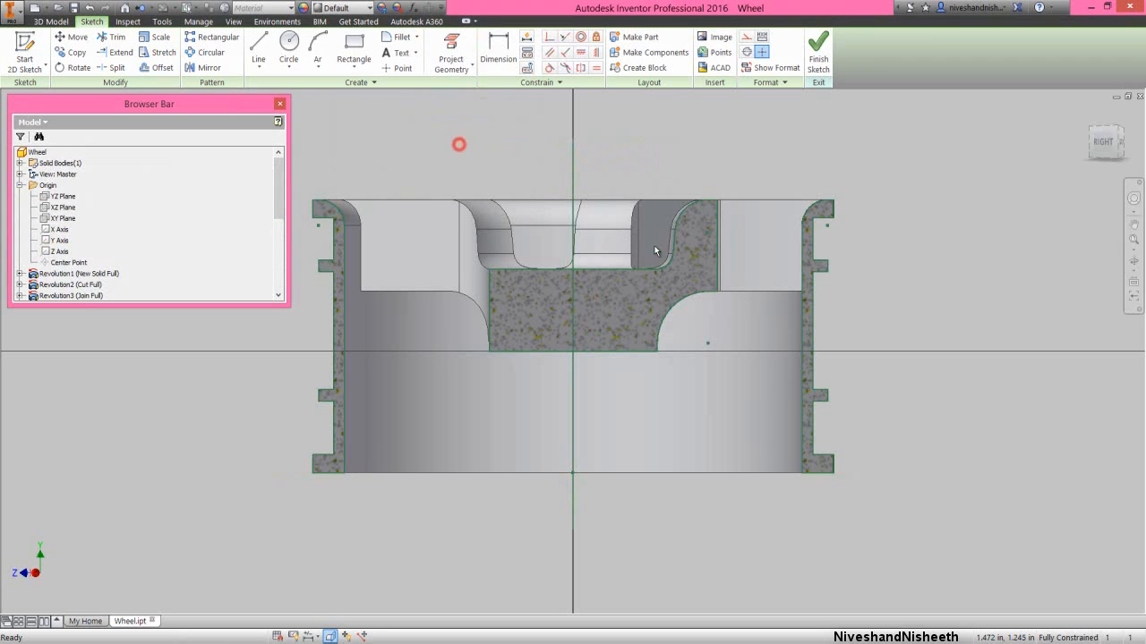
- Draw three connected perpendicular lines around the stepped spoke corner: 0.15391 in lower horizontal, 0.20089 in vertical and 0.14070 in upper horizontal
scroll(661, 230, down, 3)
scroll(661, 231, down, 3)
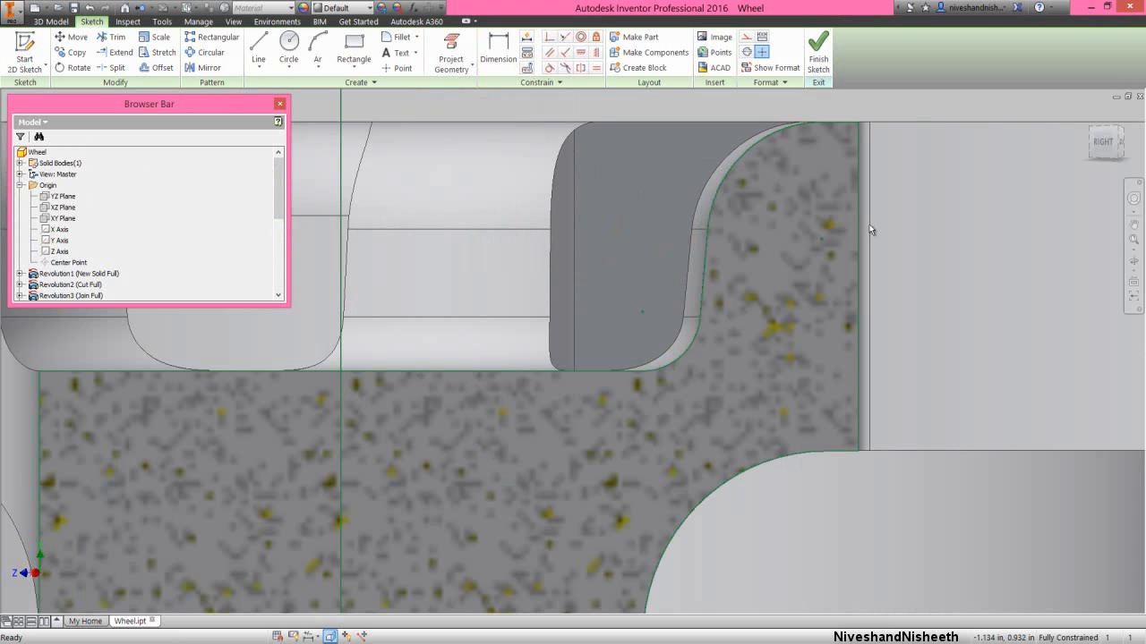
right_click(951, 211)
click(952, 176)
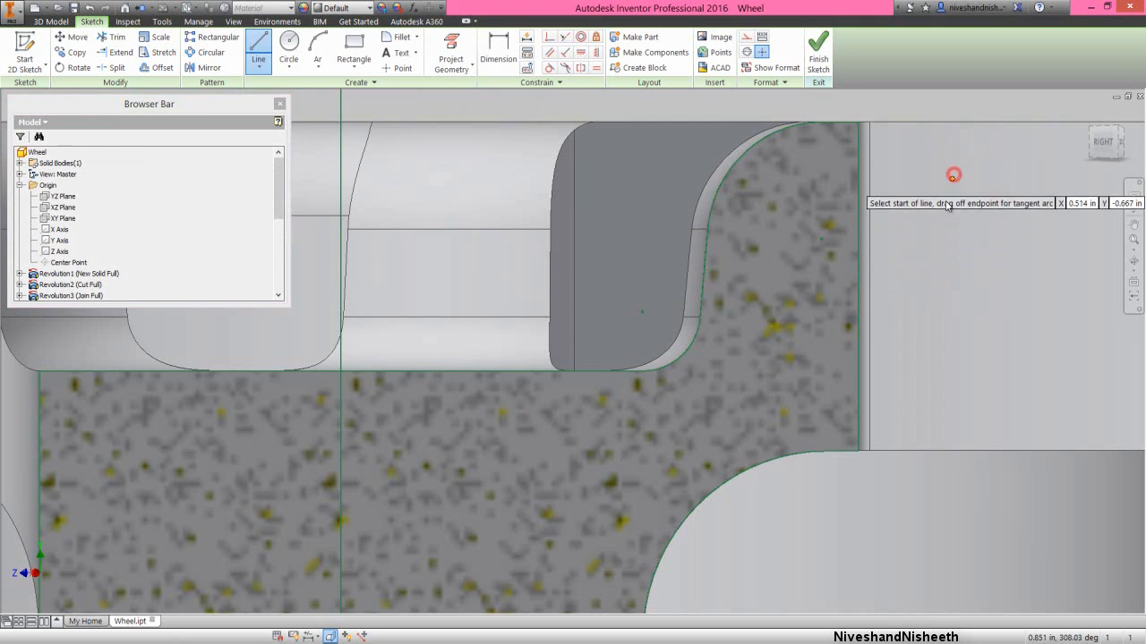
click(574, 406)
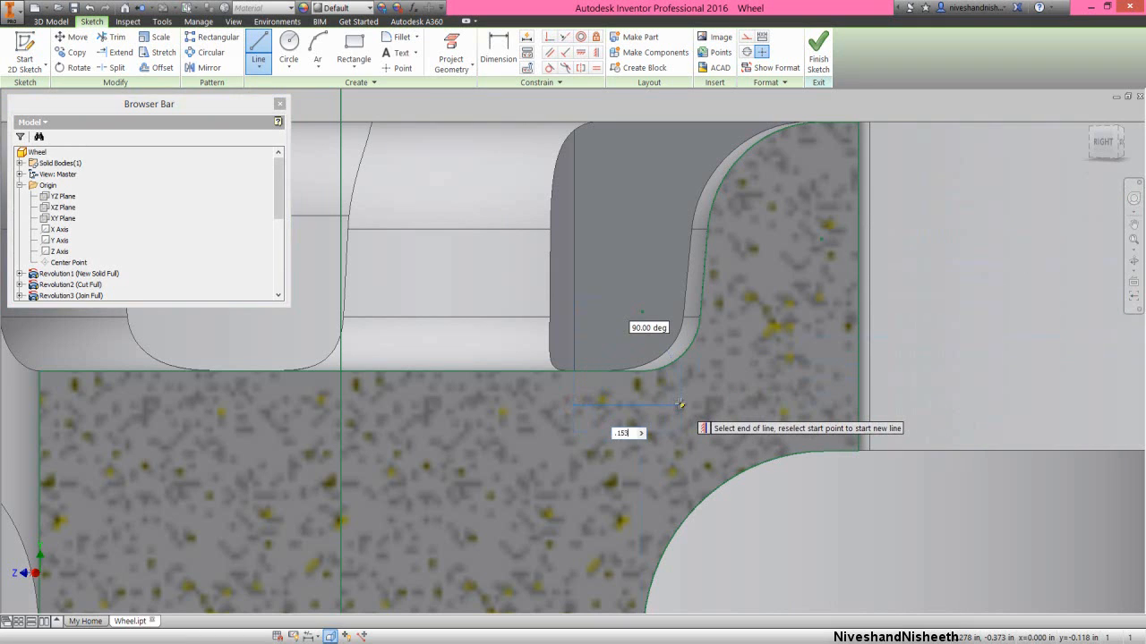
text(.1539)
key(Return)
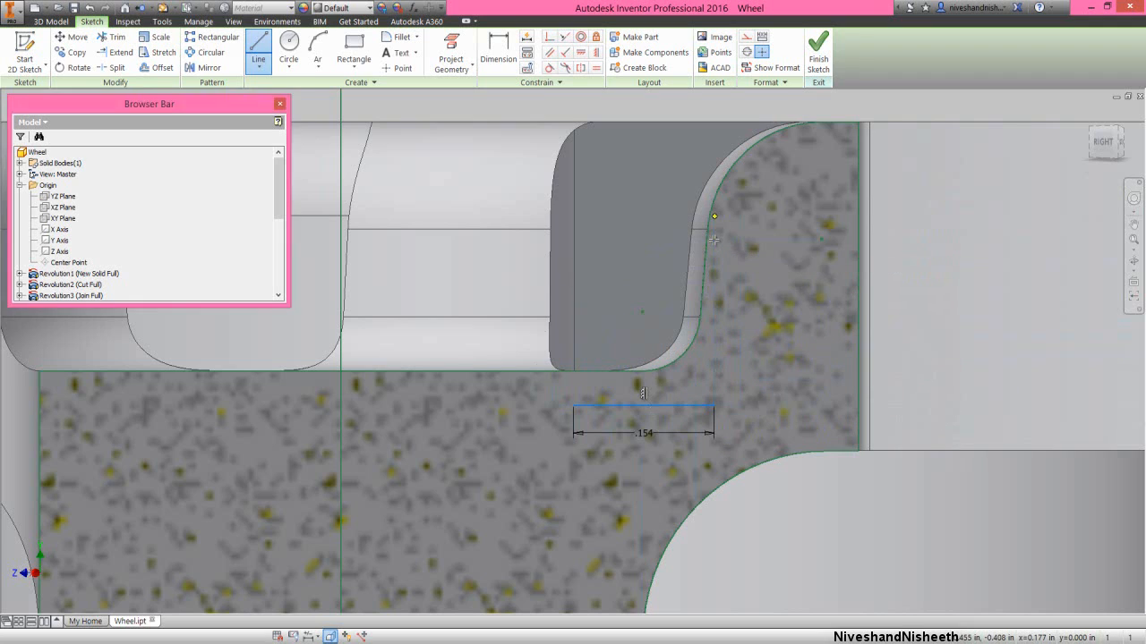
click(713, 239)
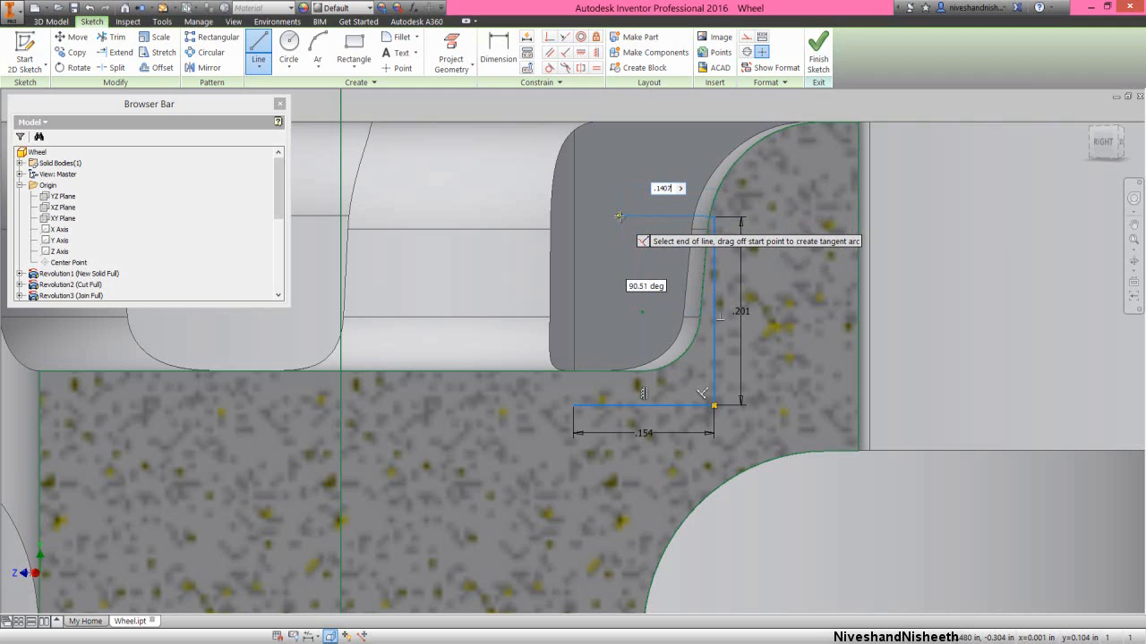
key(Return)
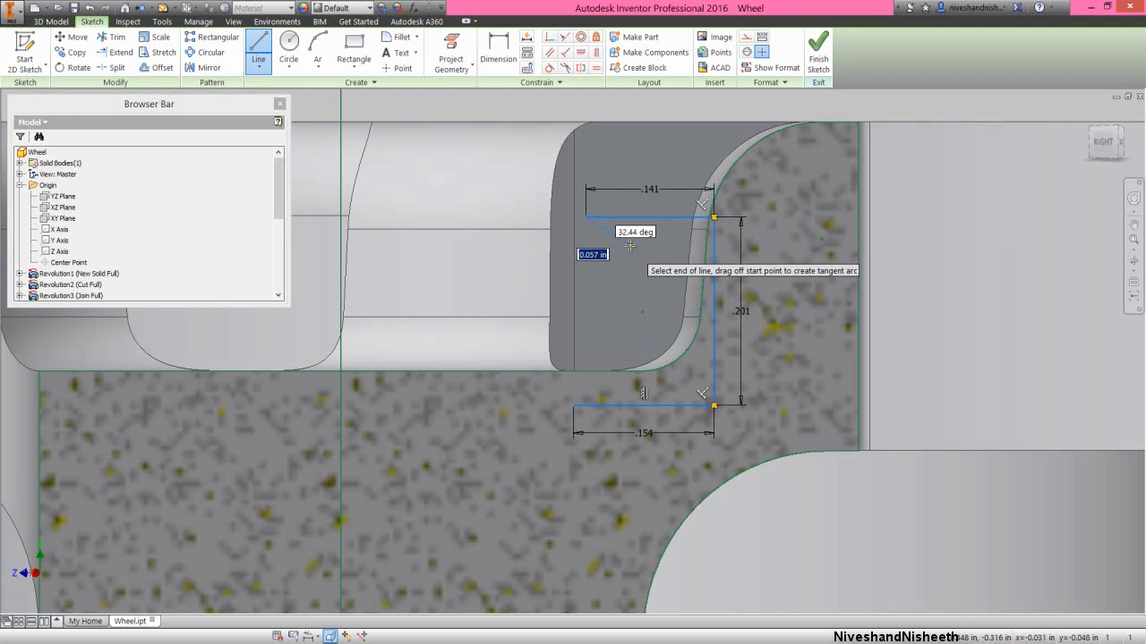
right_click(629, 236)
click(665, 247)
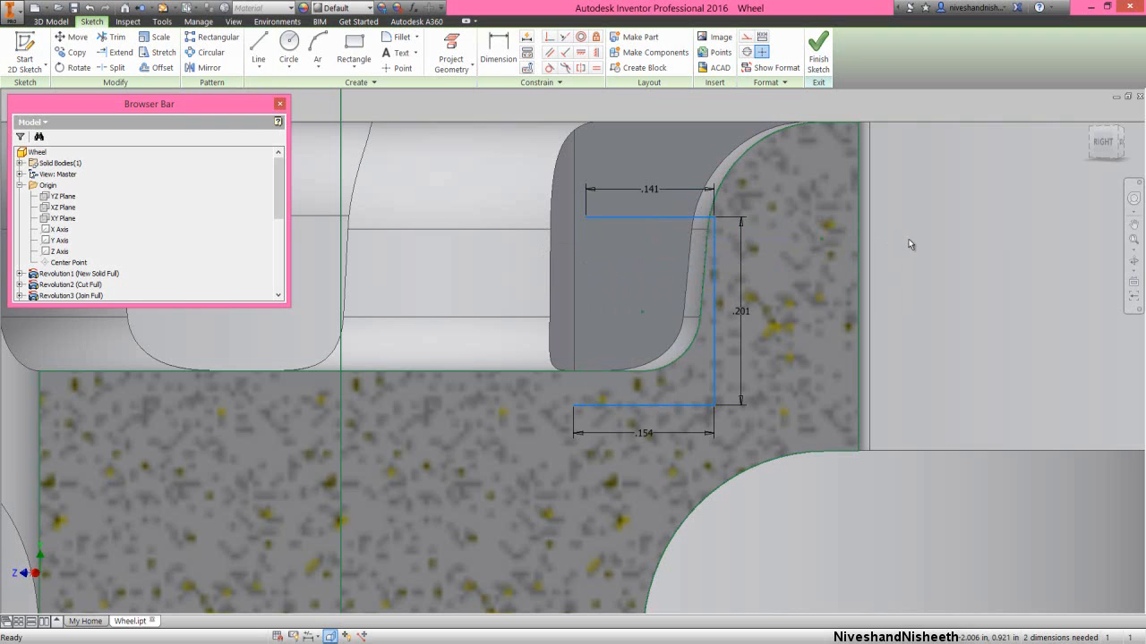
- Dimension the lower horizontal line 0.05 in below the projected pocket-floor edge
right_click(903, 189)
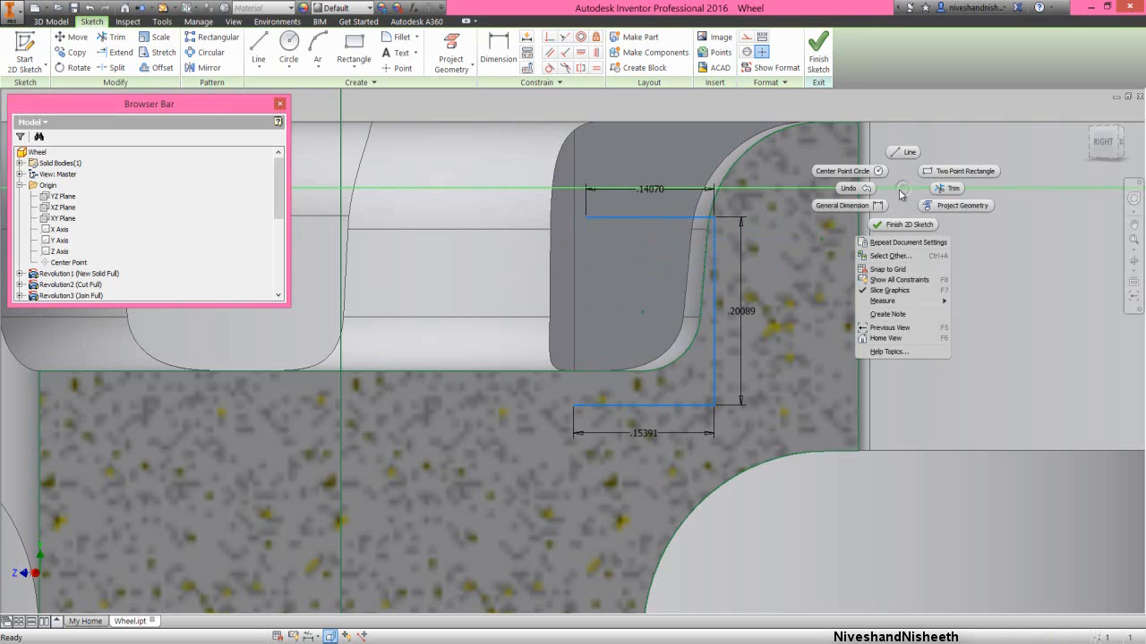
click(867, 206)
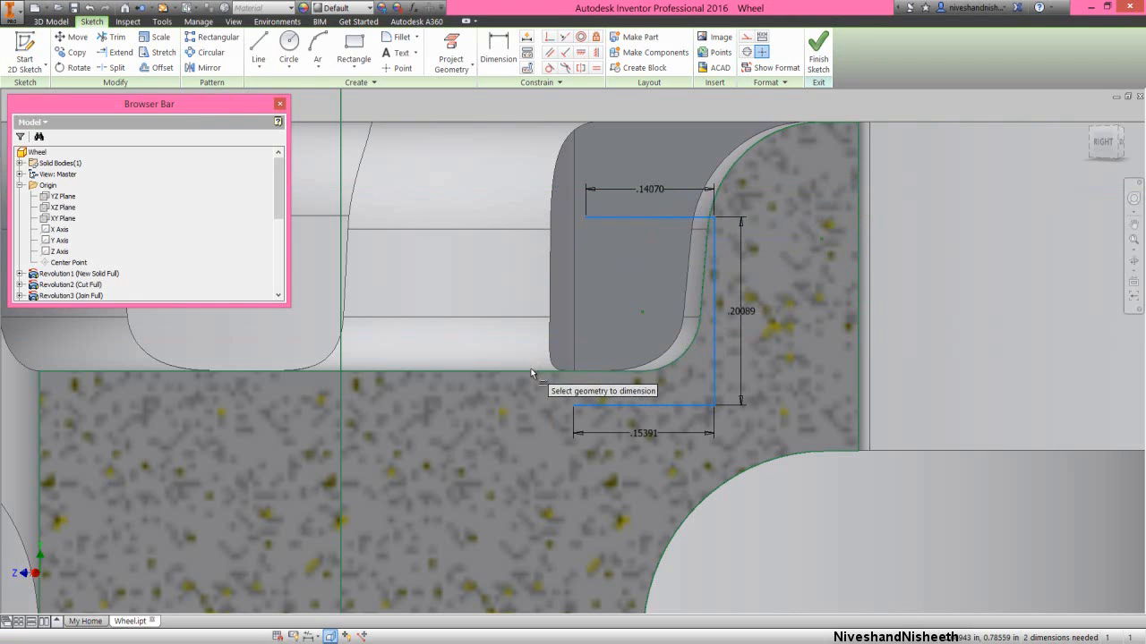
click(601, 405)
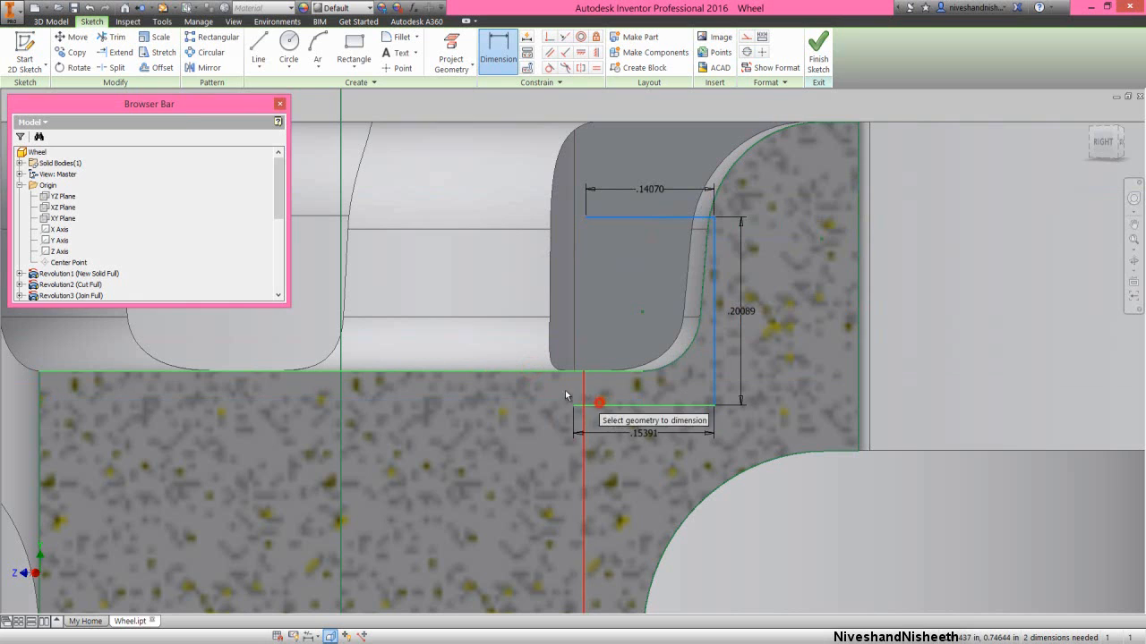
click(538, 402)
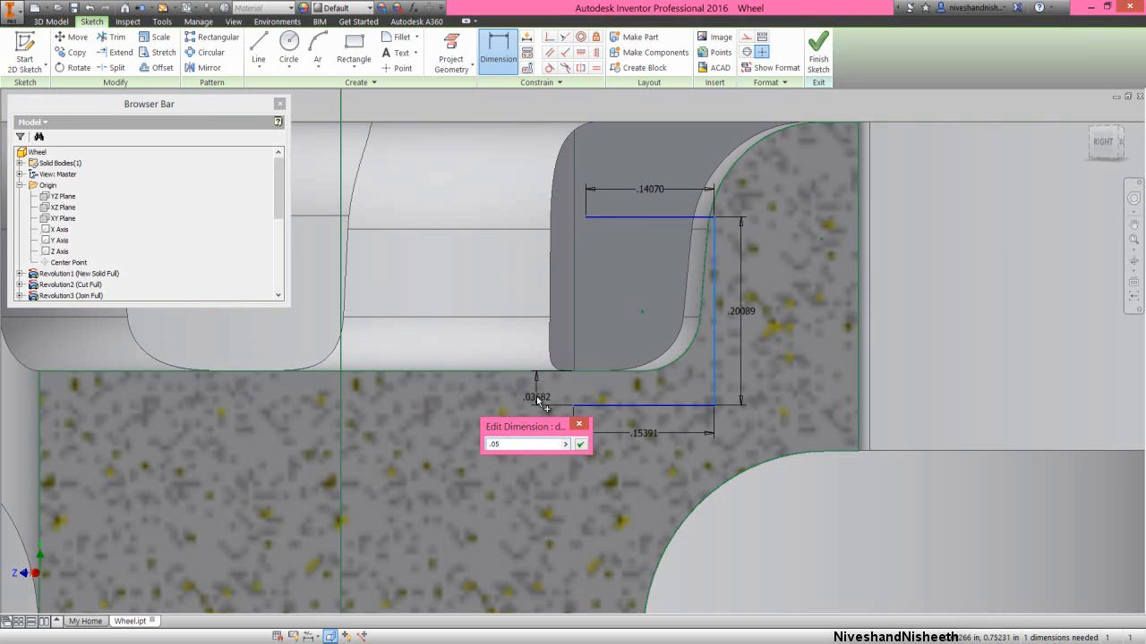
key(Return)
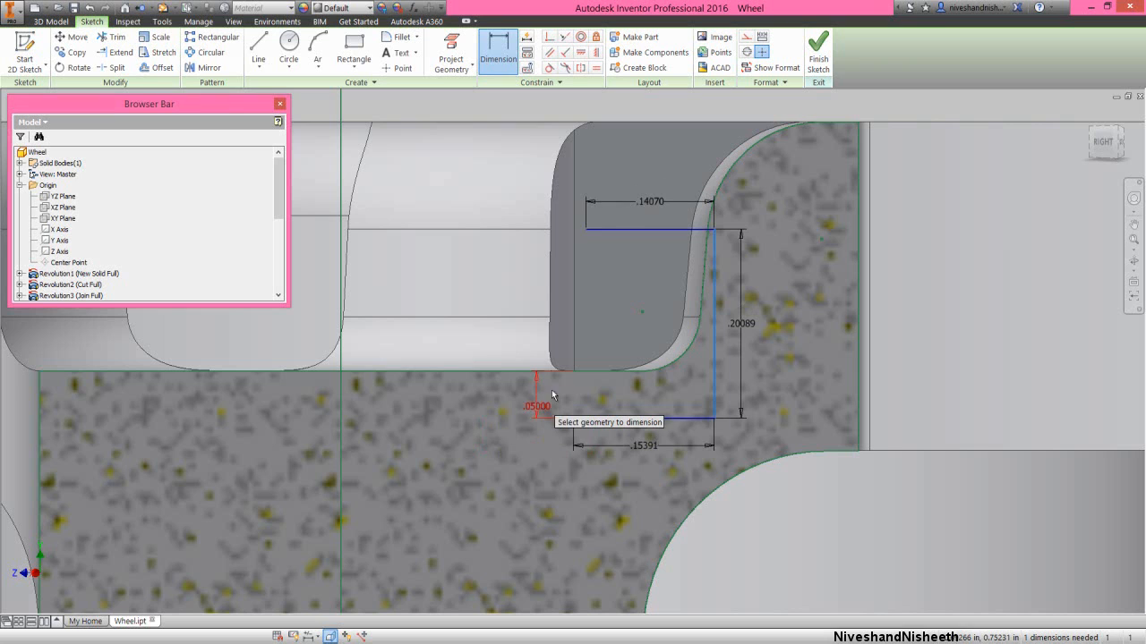
- Close the profile with a vertical line from its open lower end to the pocket-floor edge and a slanted line from the upper end
right_click(880, 292)
click(879, 257)
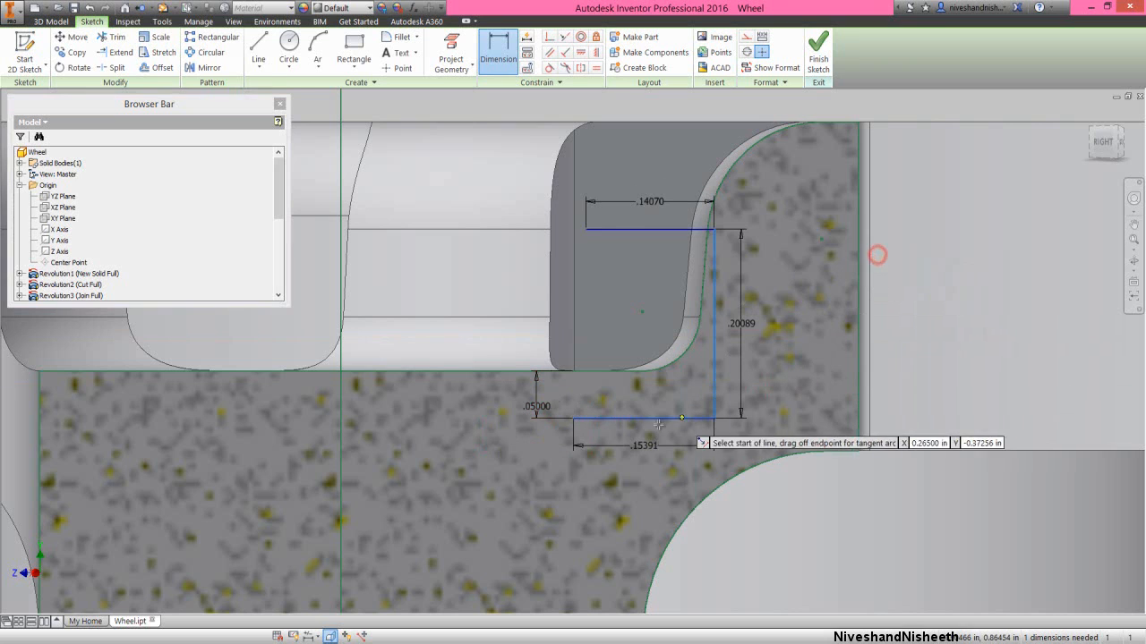
click(574, 418)
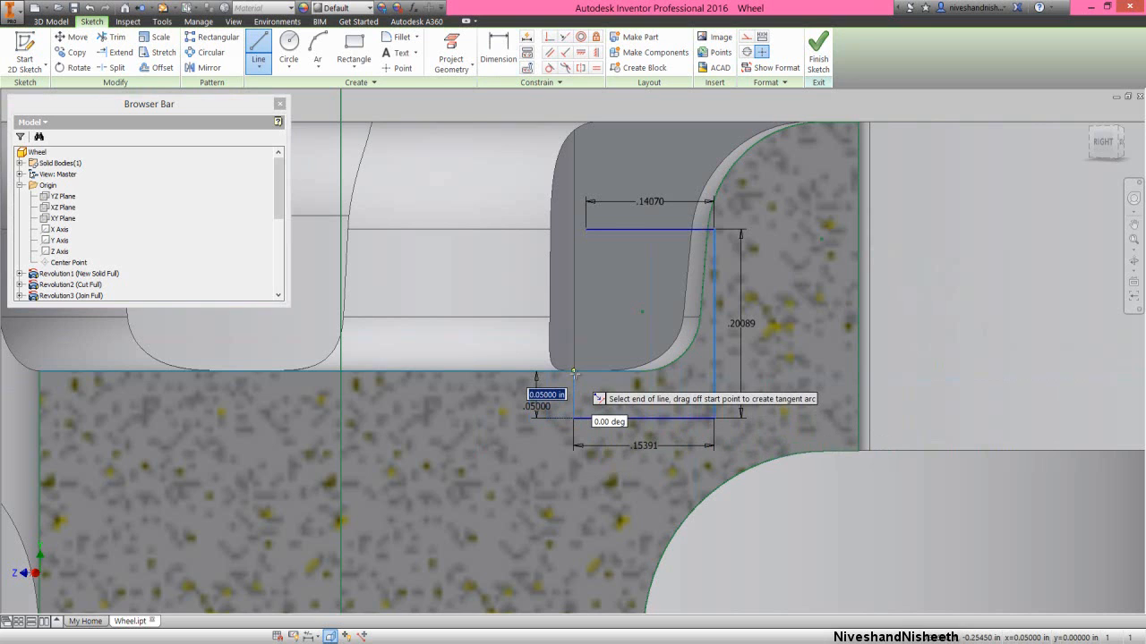
double_click(574, 372)
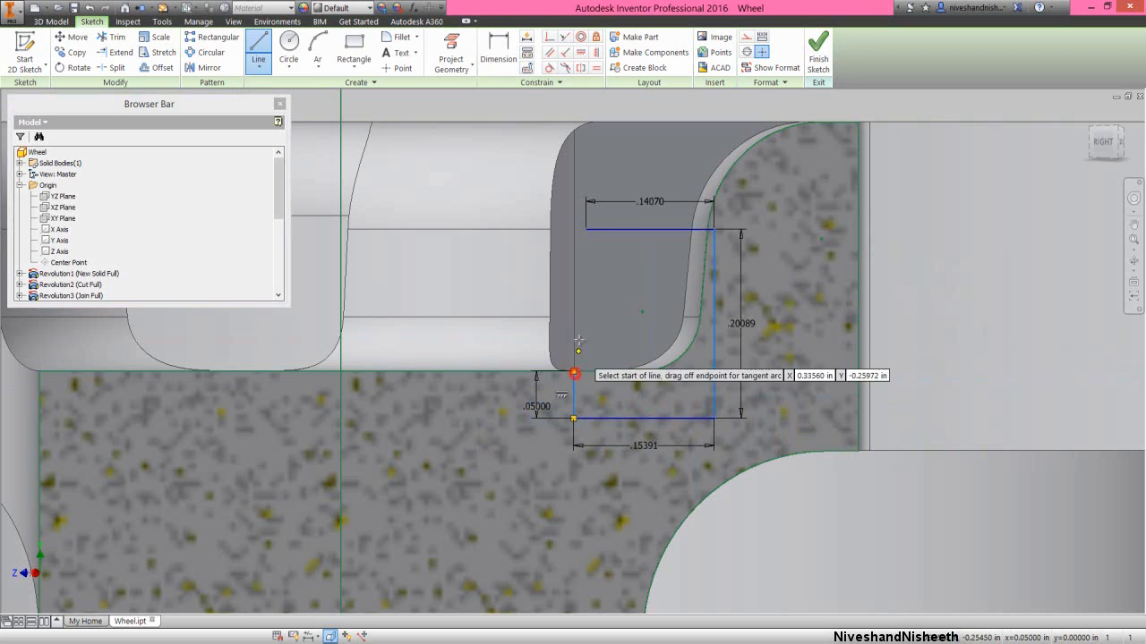
click(585, 230)
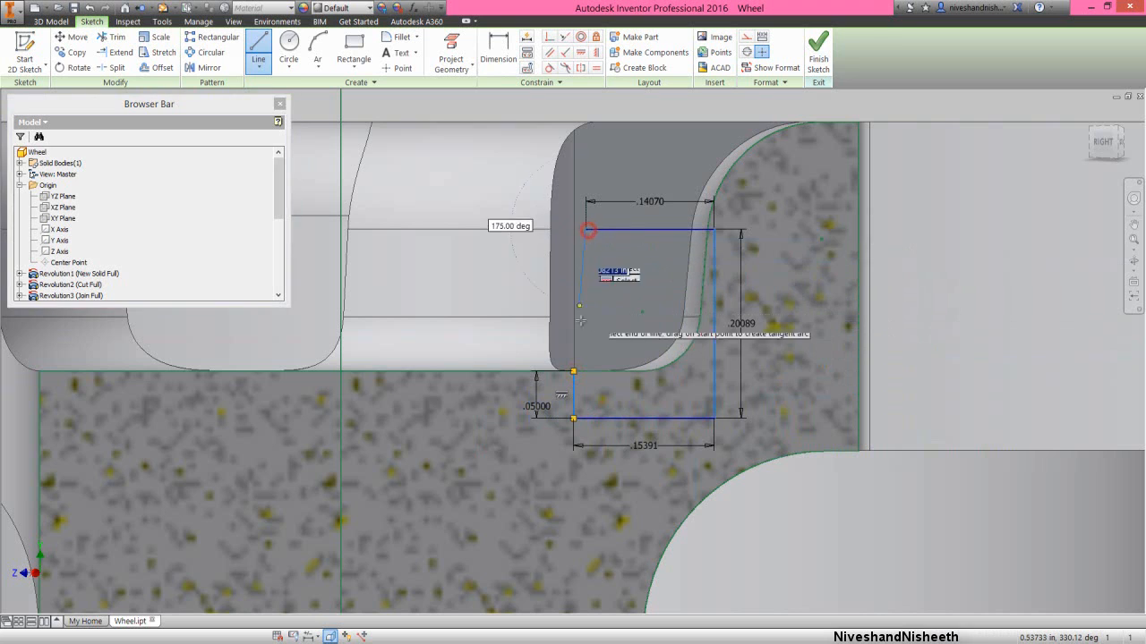
click(574, 371)
right_click(641, 301)
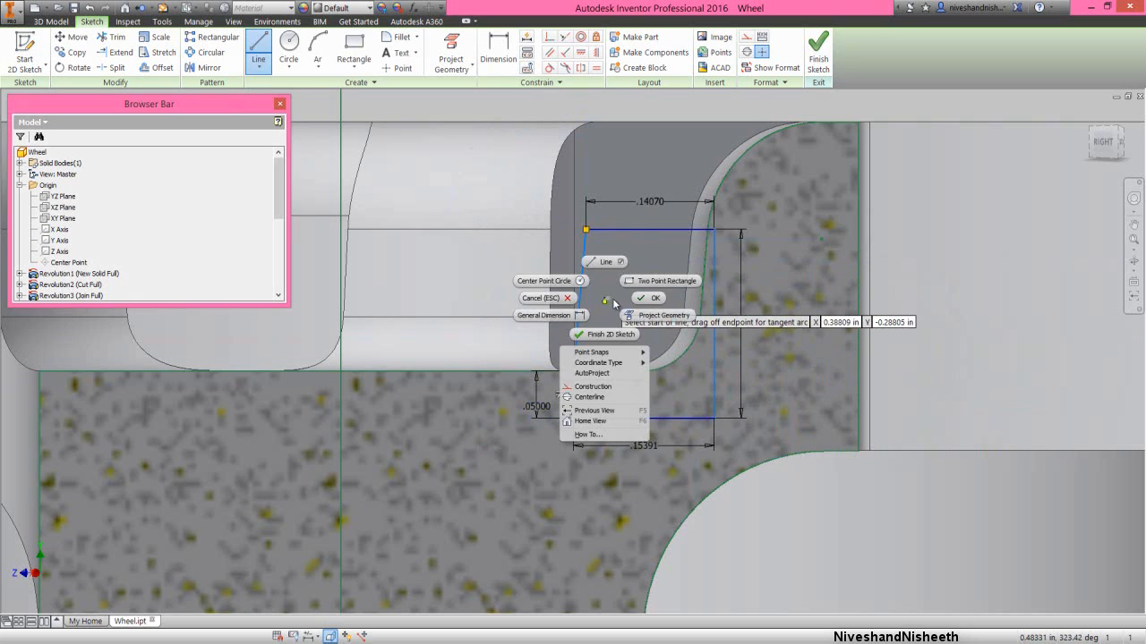
click(602, 300)
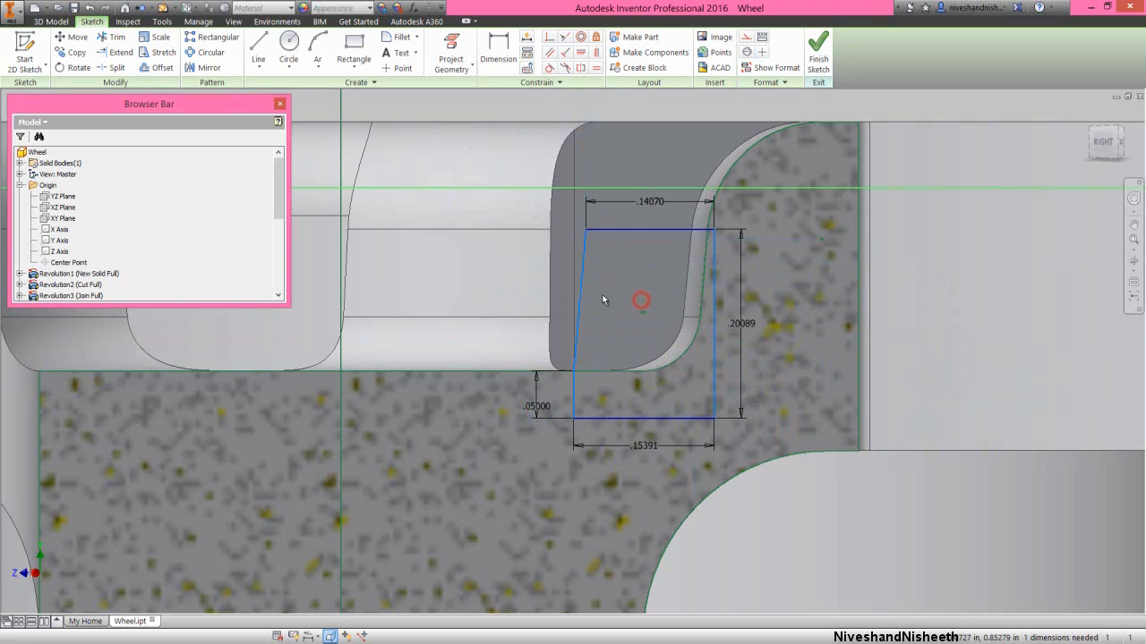
- Convert the projected cut edge along the pocket floor to construction and project the model's floor edge into the sketch
click(519, 377)
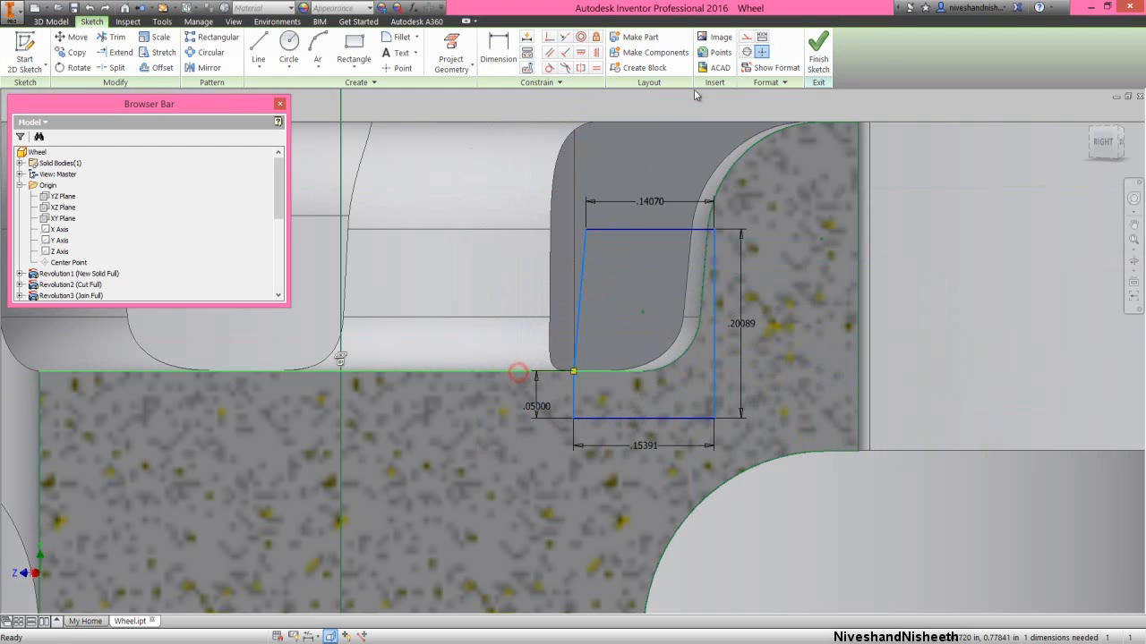
click(746, 37)
click(946, 279)
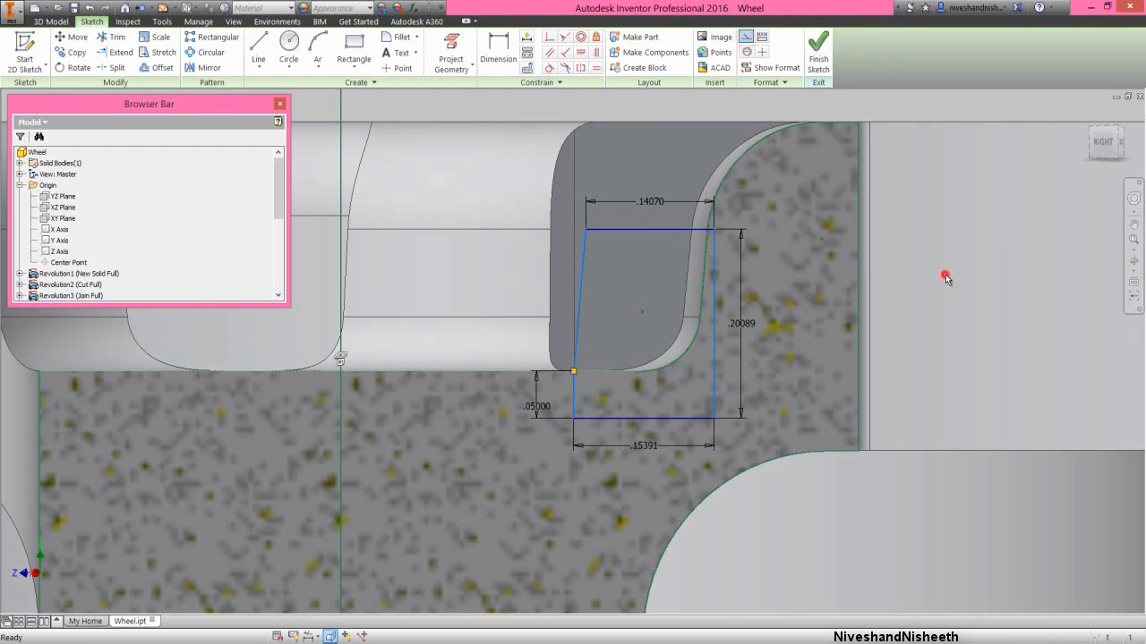
click(451, 52)
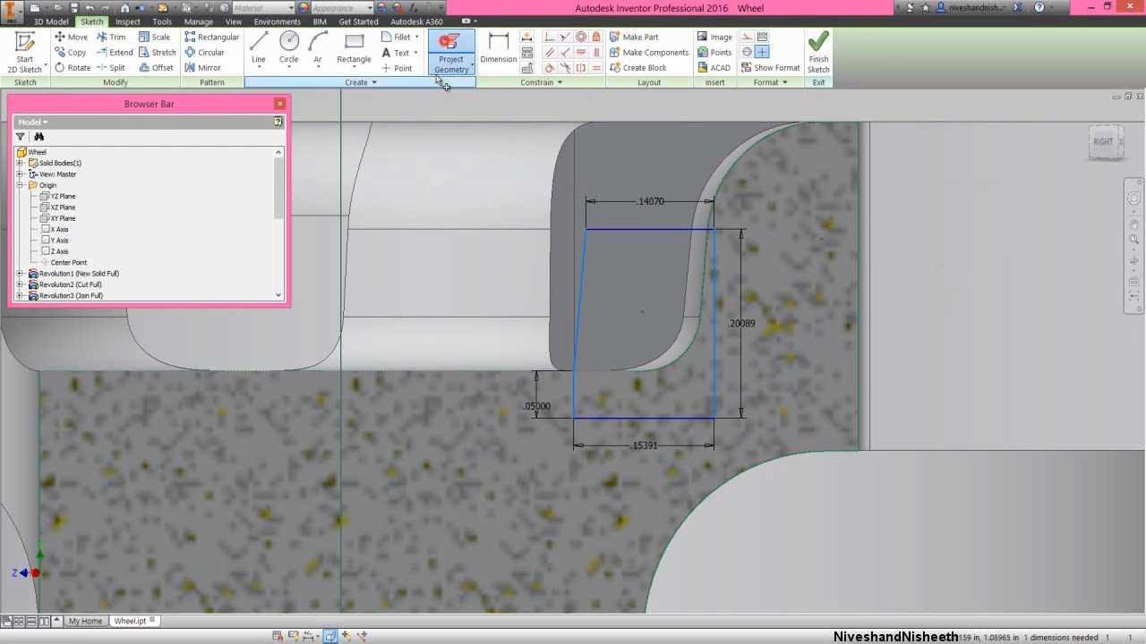
click(430, 370)
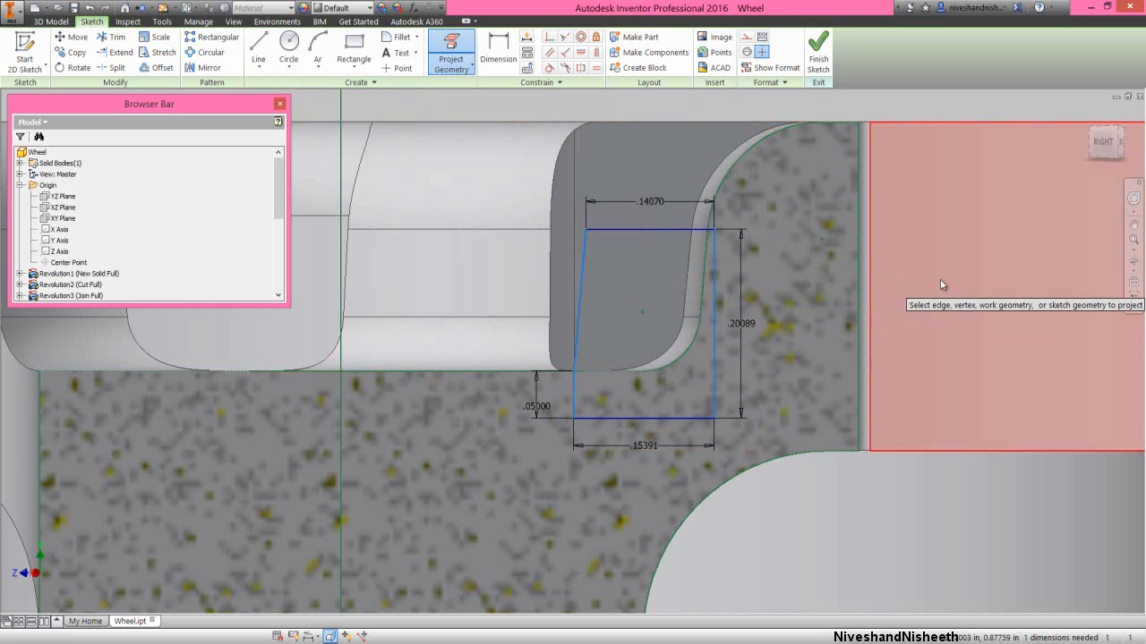
right_click(940, 279)
click(977, 278)
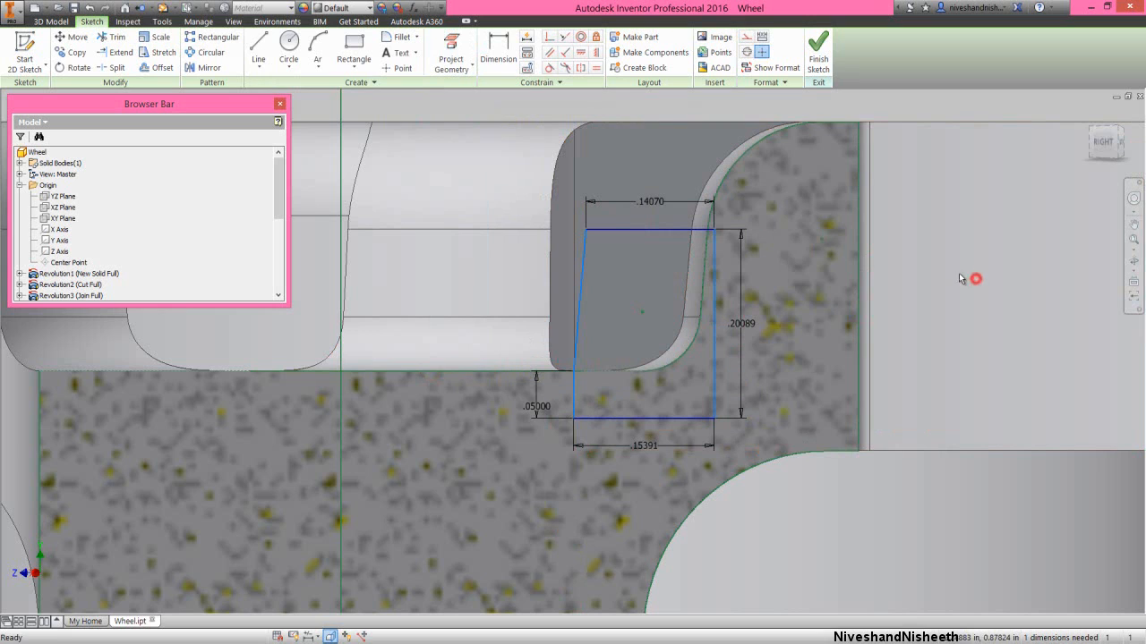
- Make the profile's corner on the pocket floor coincident with the endpoint of the projected floor edge
click(549, 36)
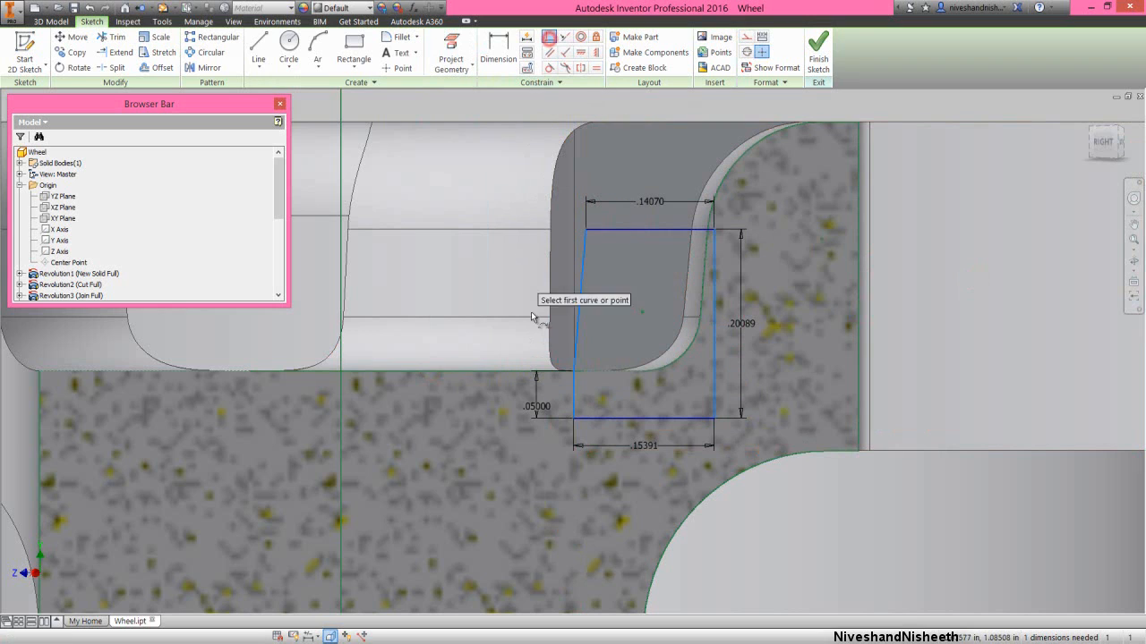
click(573, 371)
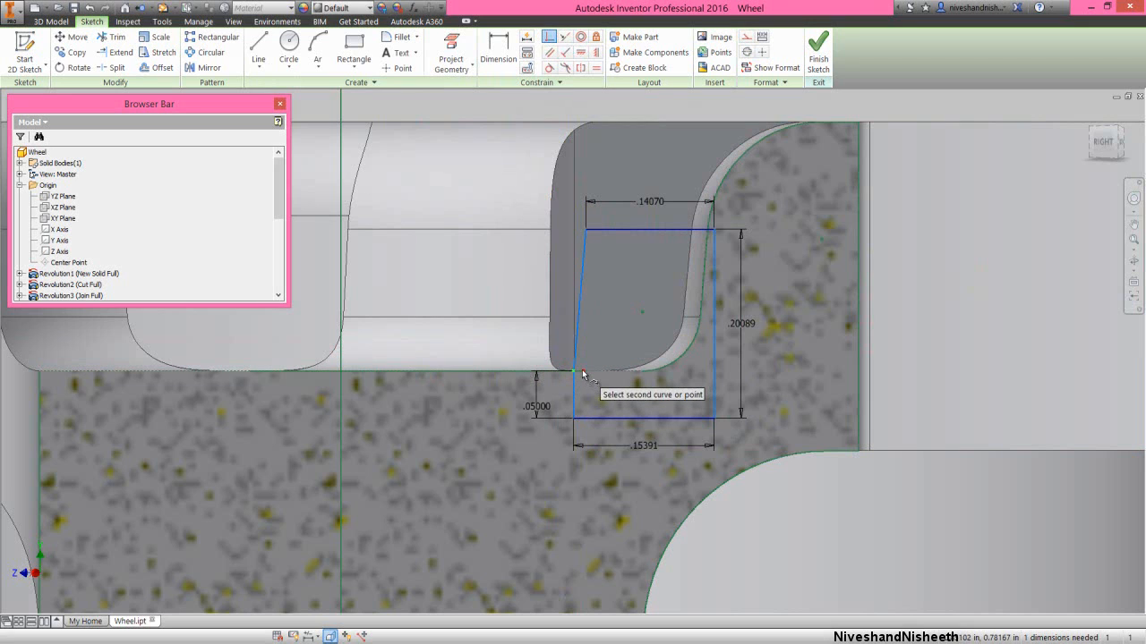
click(583, 375)
right_click(899, 276)
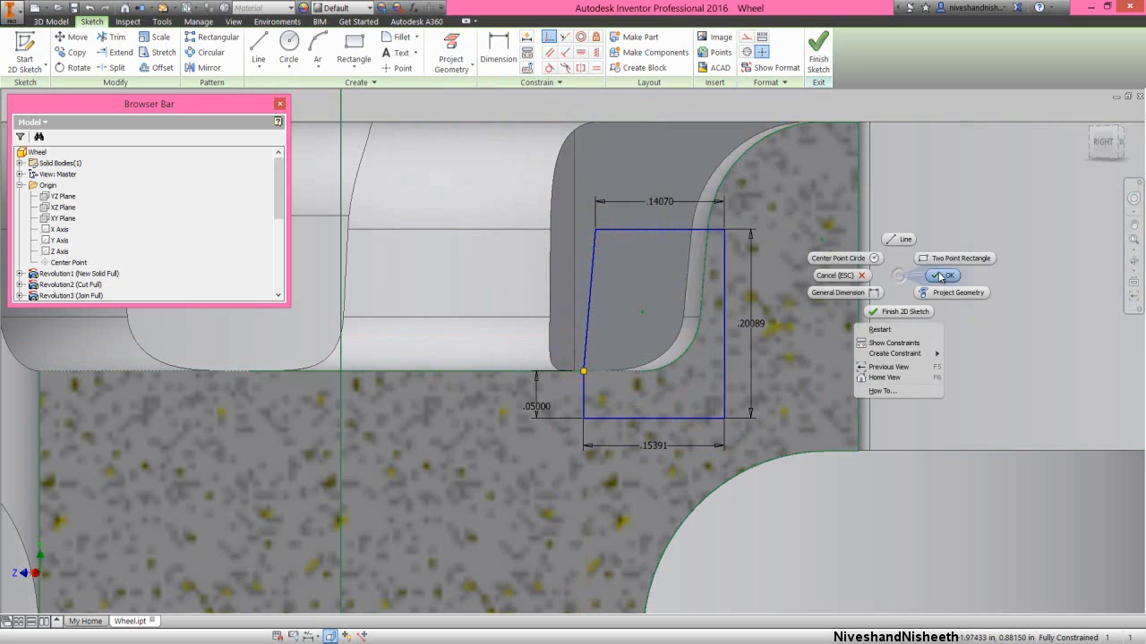
click(940, 276)
click(890, 313)
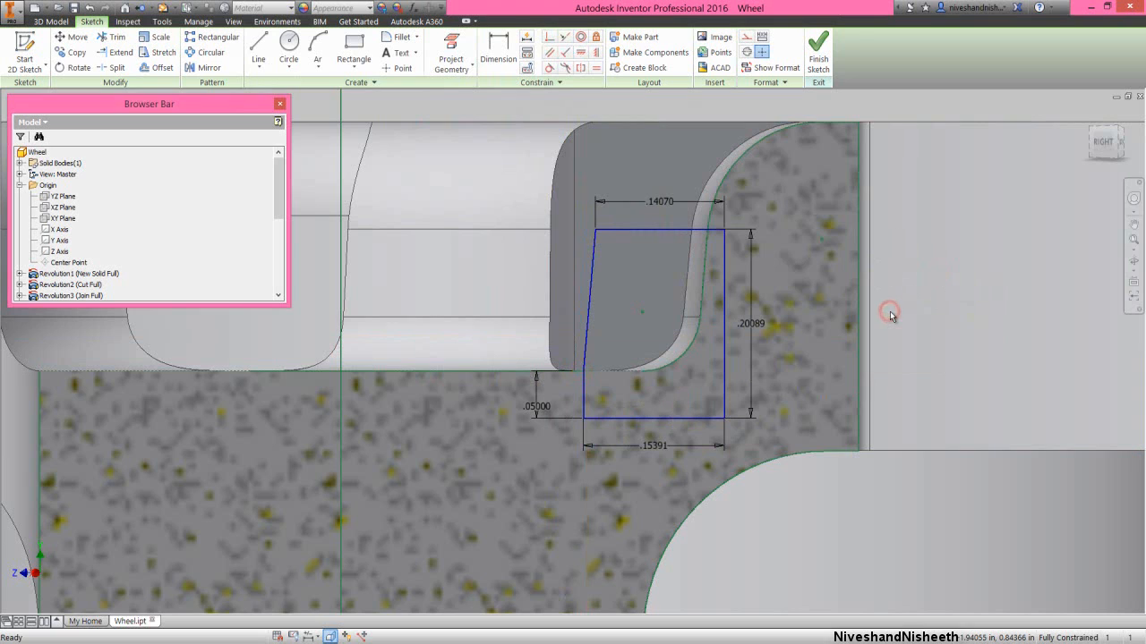
- Revolve the closed four-sided profile a full turn about the wheel's vertical center axis, joining it to the body
right_click(921, 242)
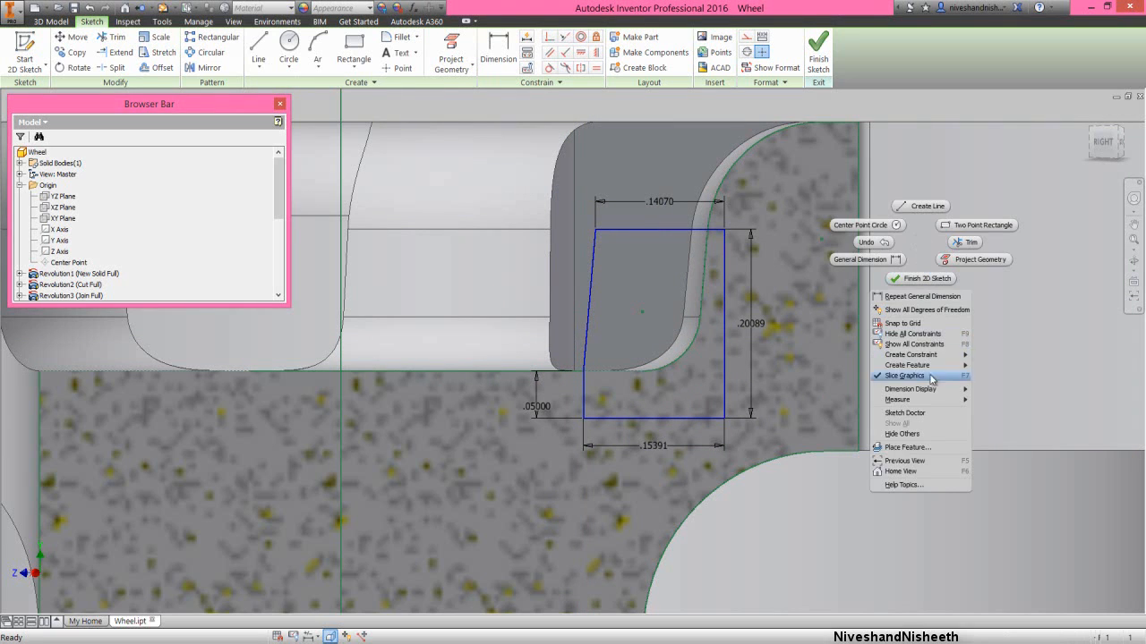
mouse_move(958, 367)
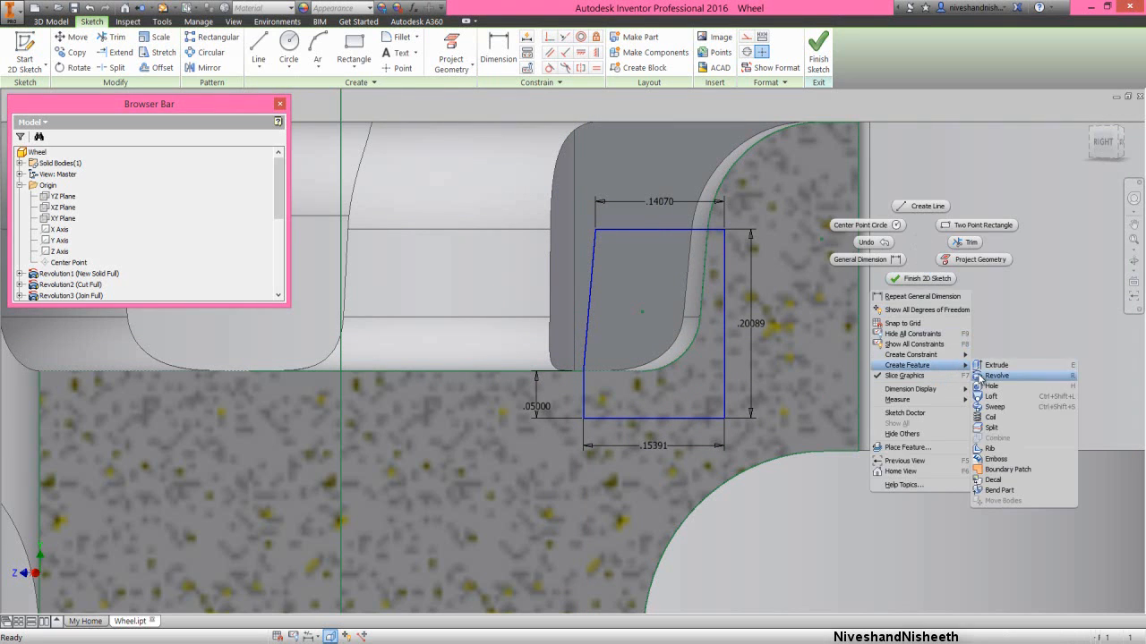
click(993, 376)
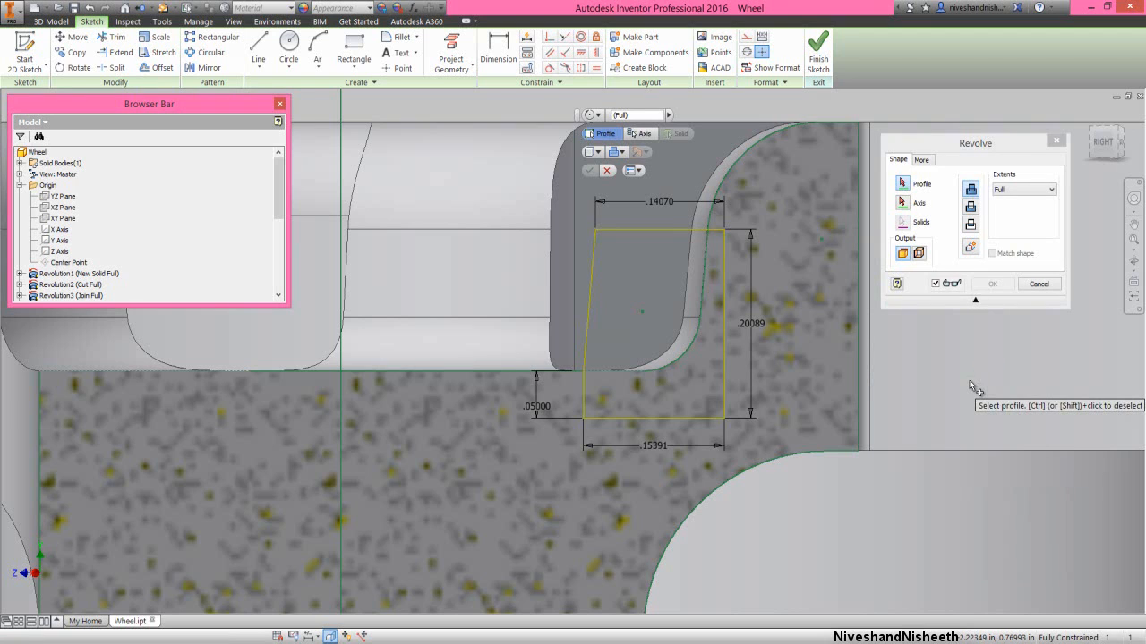
click(673, 313)
click(914, 146)
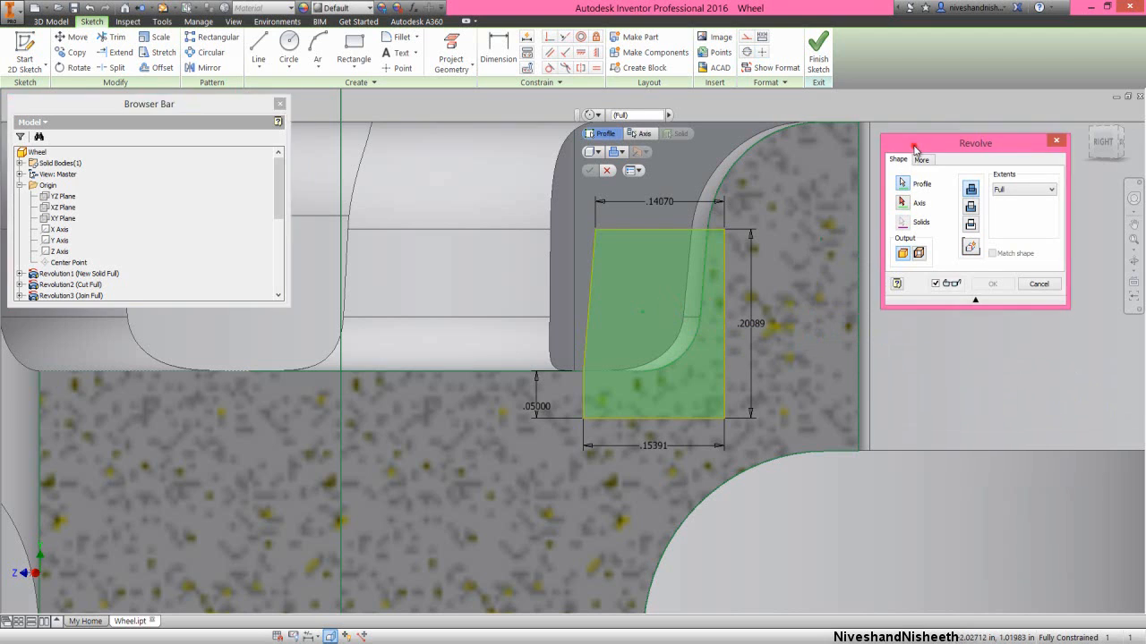
click(903, 204)
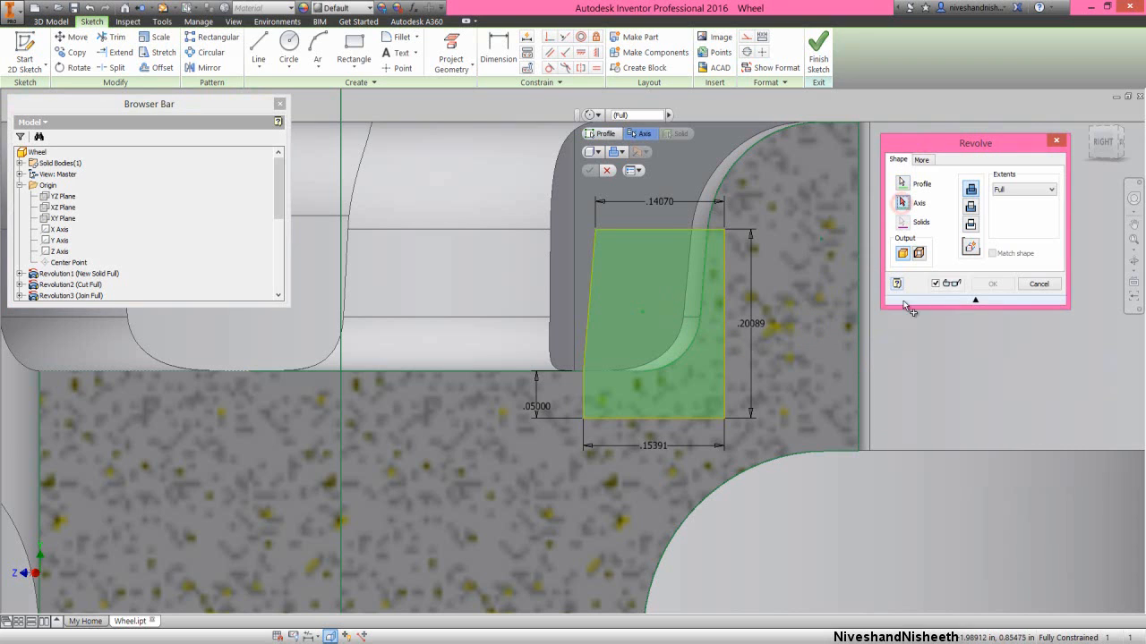
scroll(938, 381, up, 3)
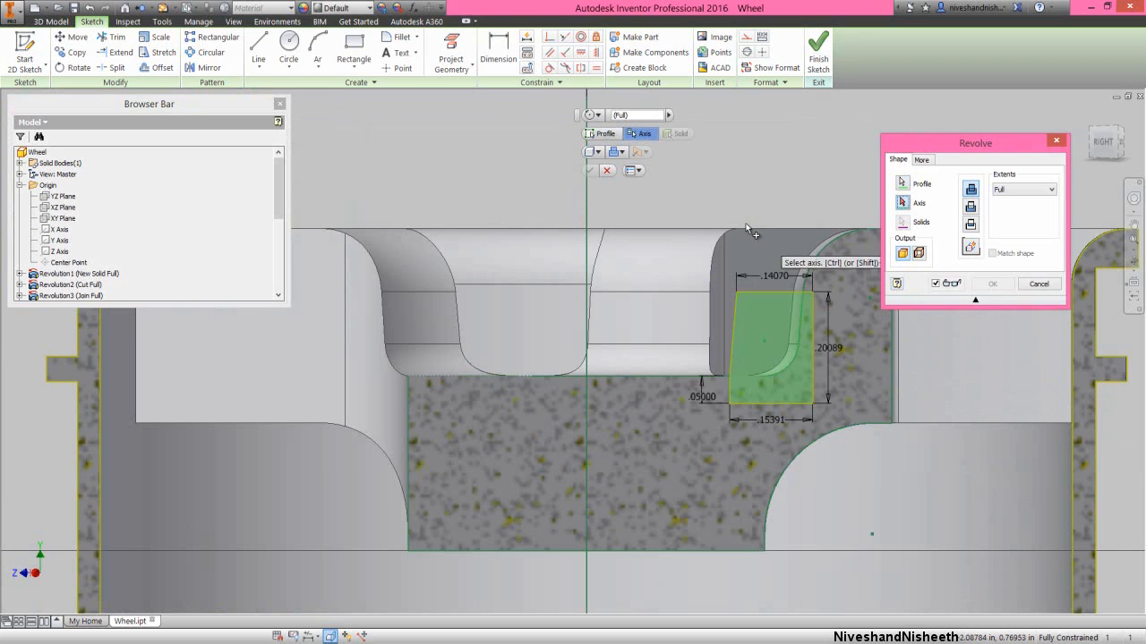
click(586, 206)
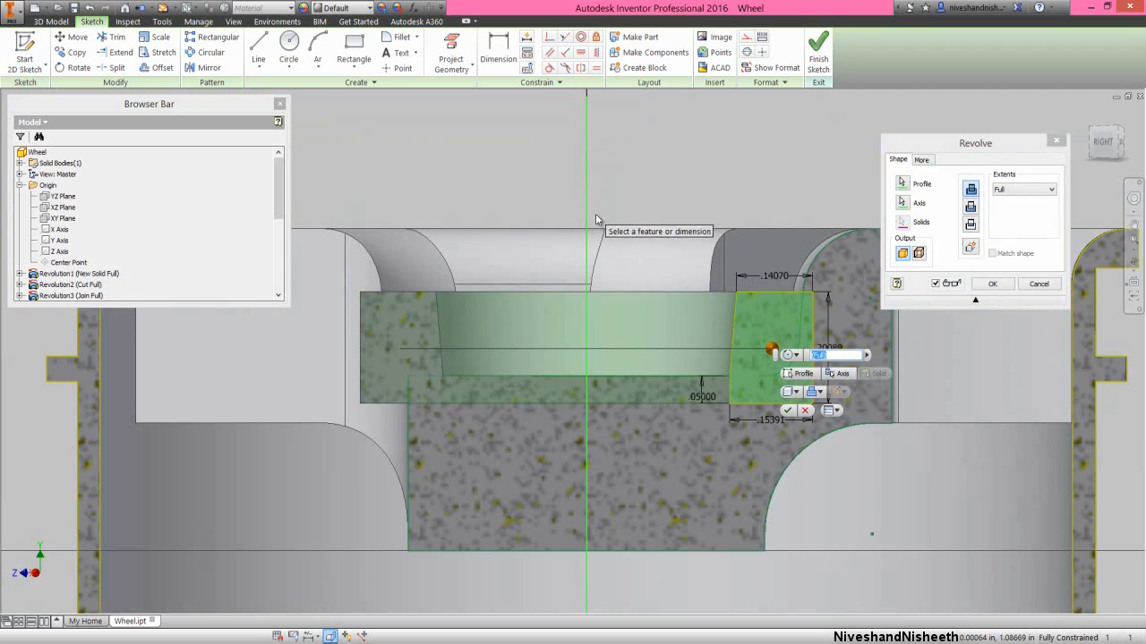
click(992, 284)
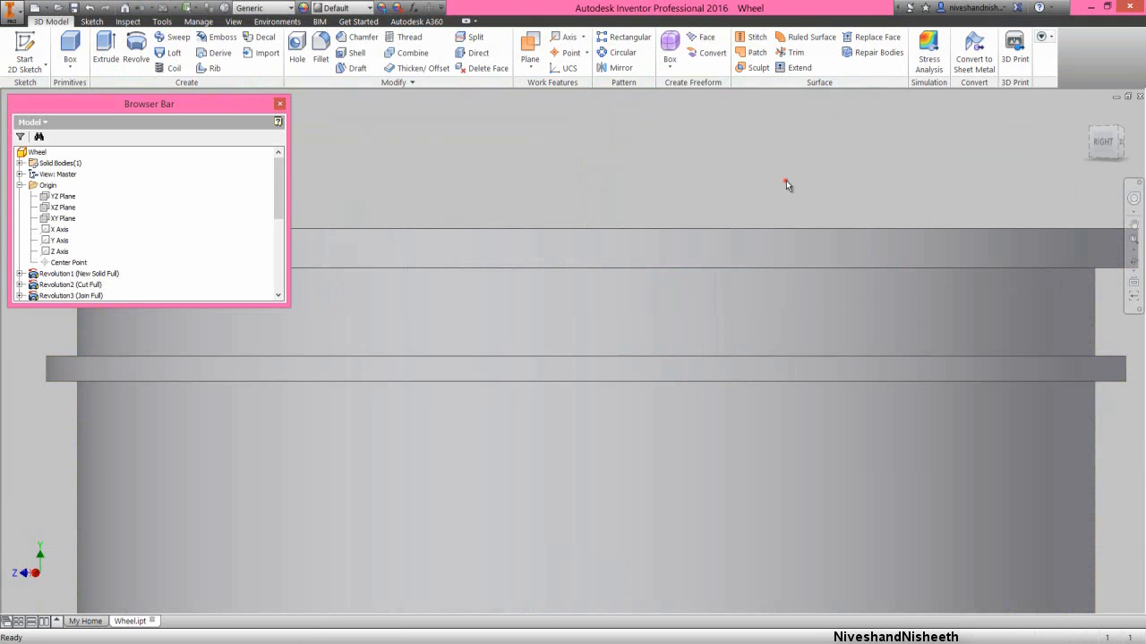
- Examine the new revolved hub ring in the home view, collapsing the feature tree and highlighting its last revolution
click(1090, 115)
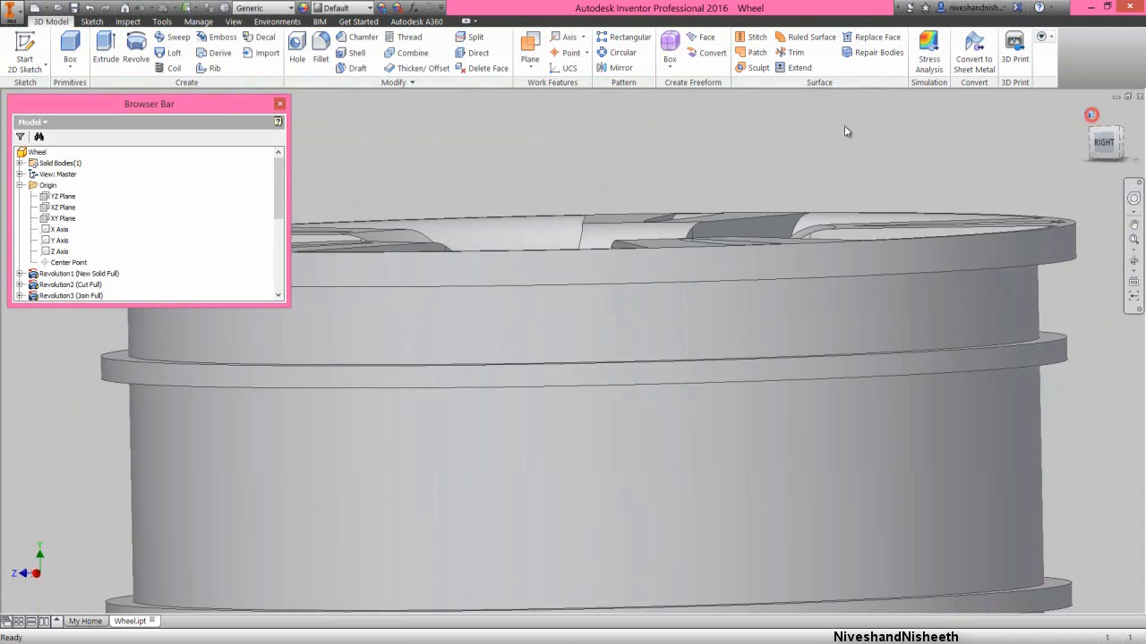
right_click(202, 212)
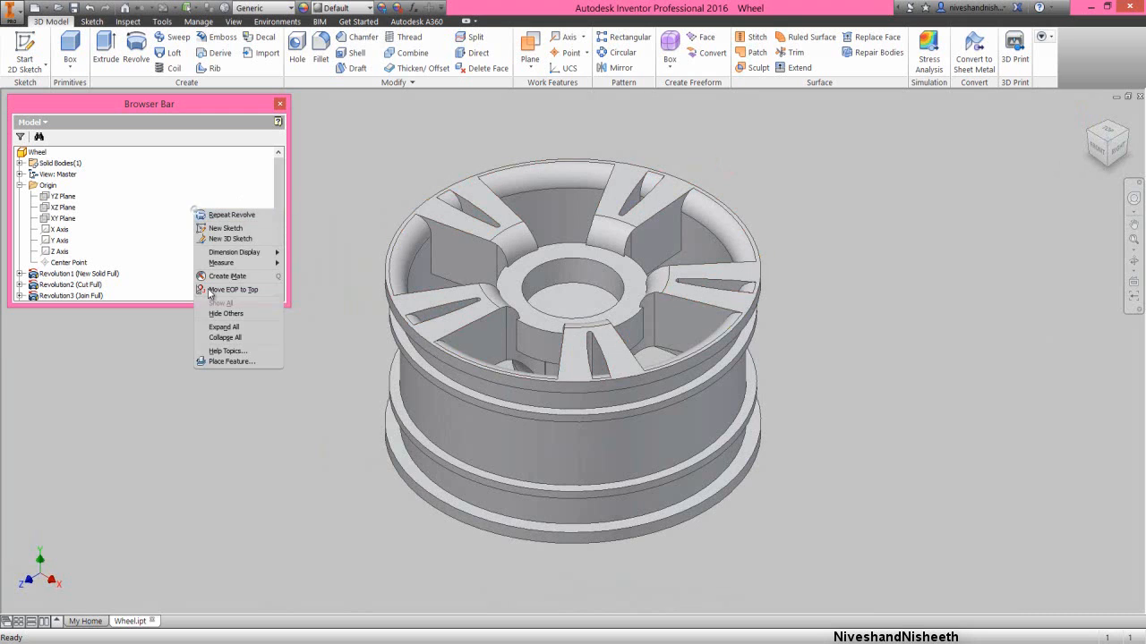
click(220, 338)
scroll(282, 211, down, 3)
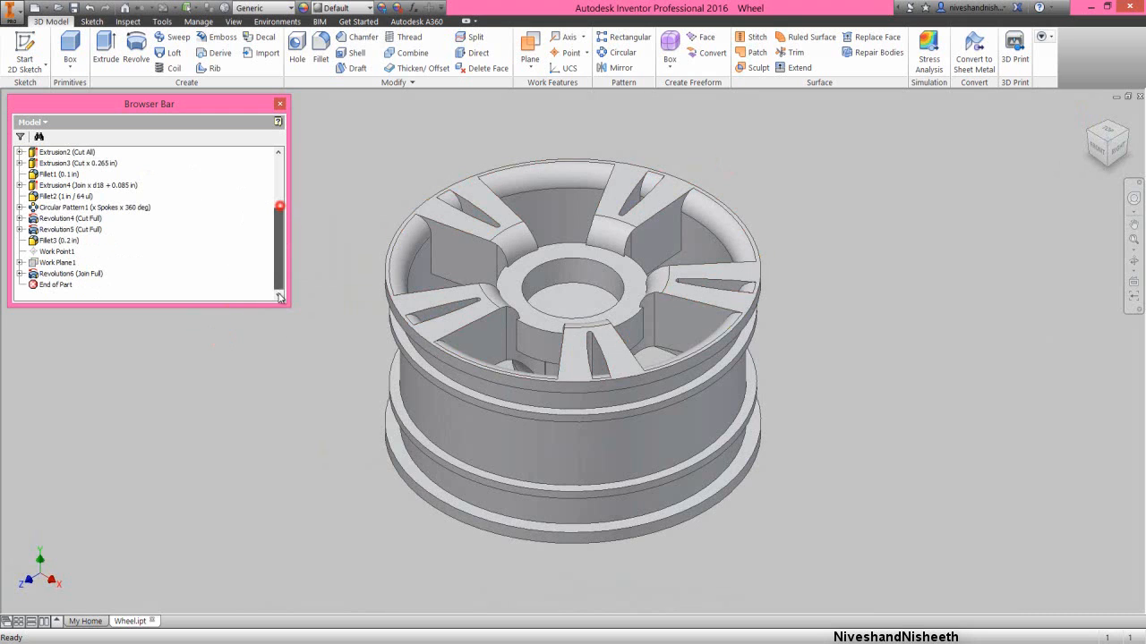
click(90, 275)
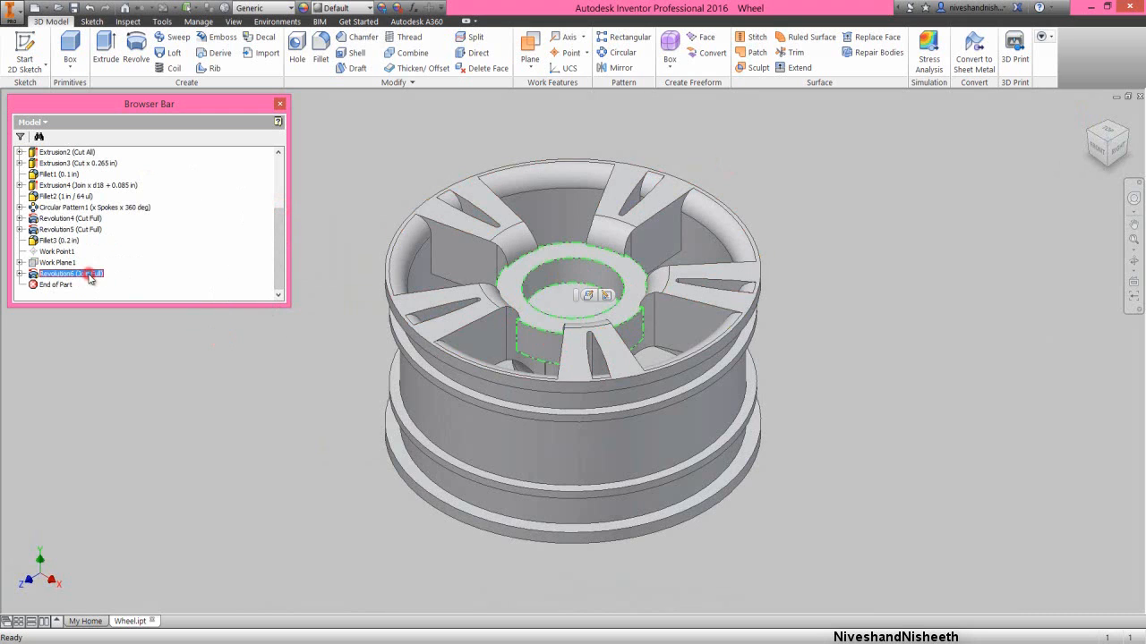
click(371, 193)
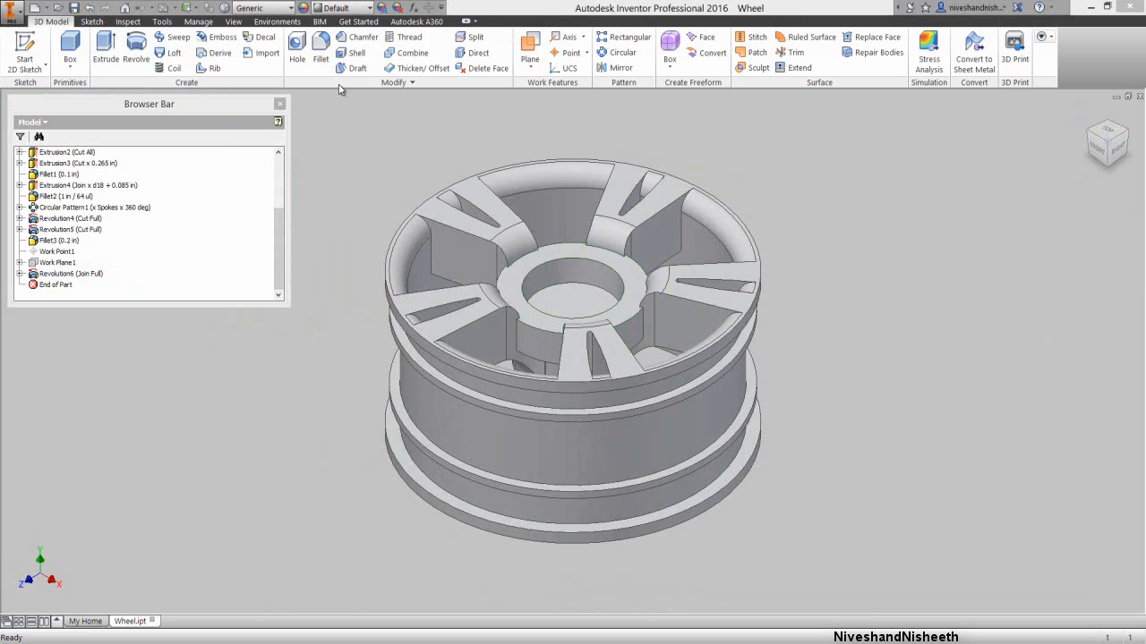
- Start a constant fillet with a .0625 in radius and add both vertical edges where the hub ring meets the spokes in one gap
click(321, 49)
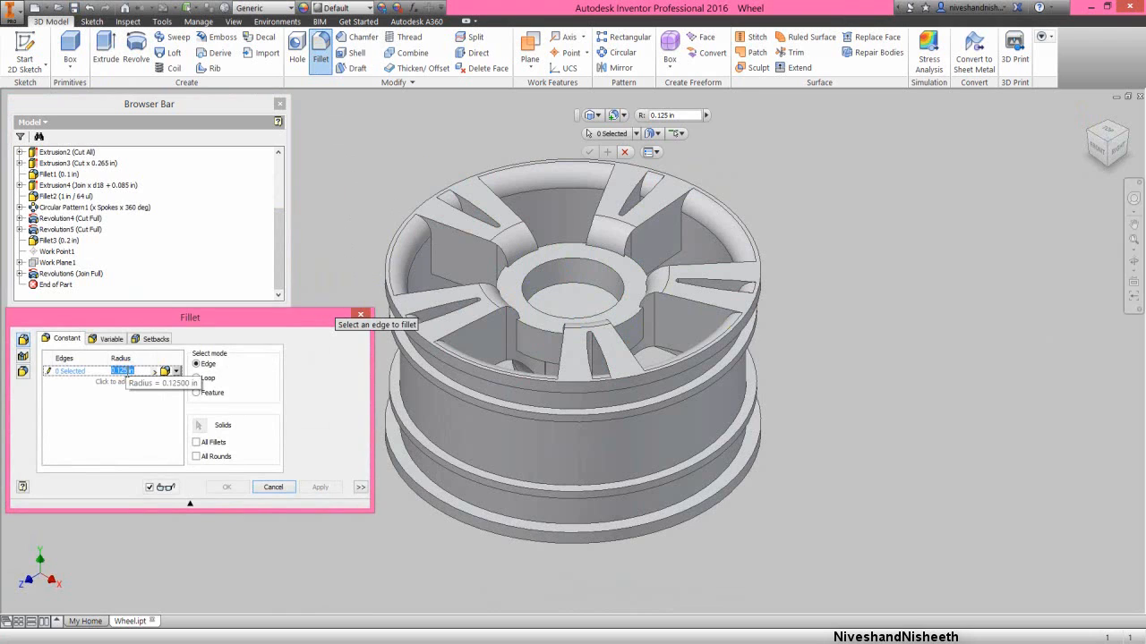
key(BackSpace)
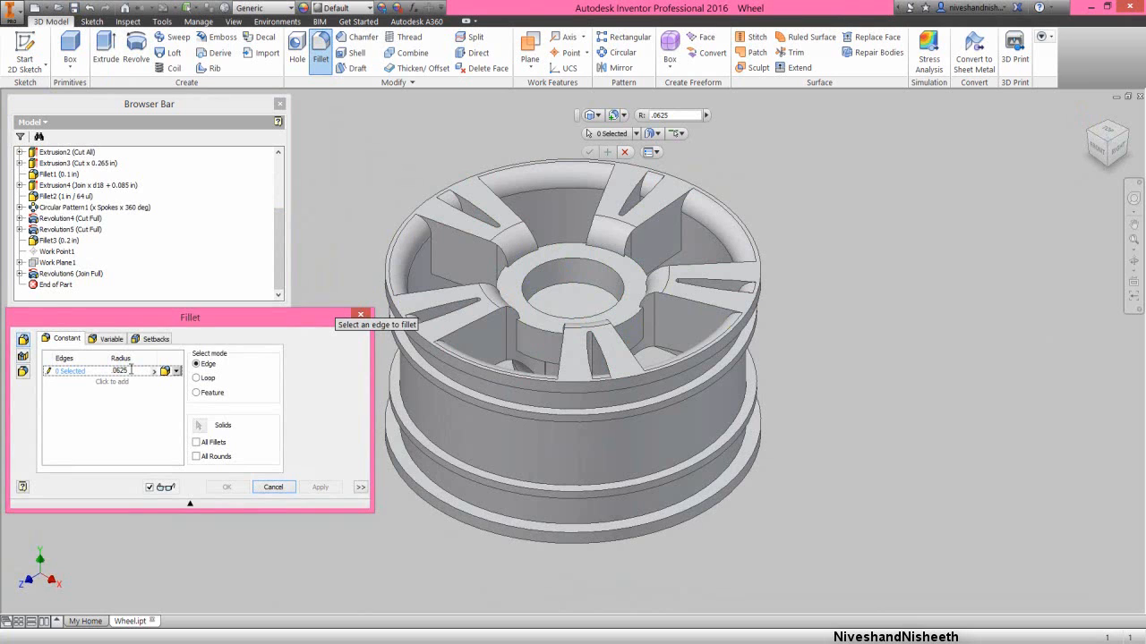
click(517, 346)
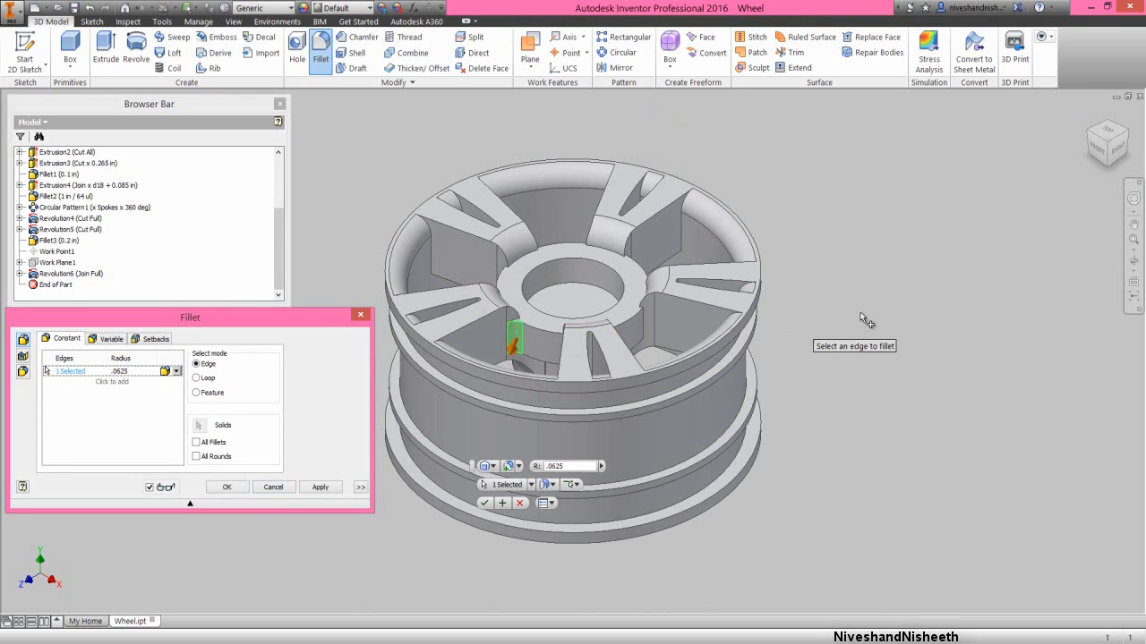
click(1131, 263)
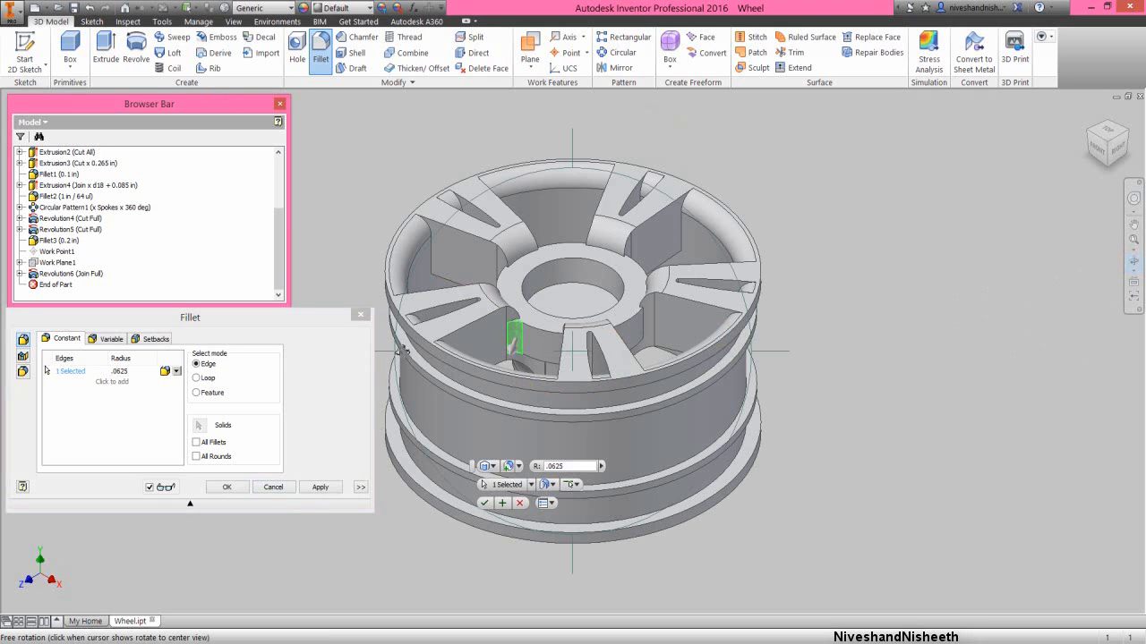
drag(385, 352, 560, 361)
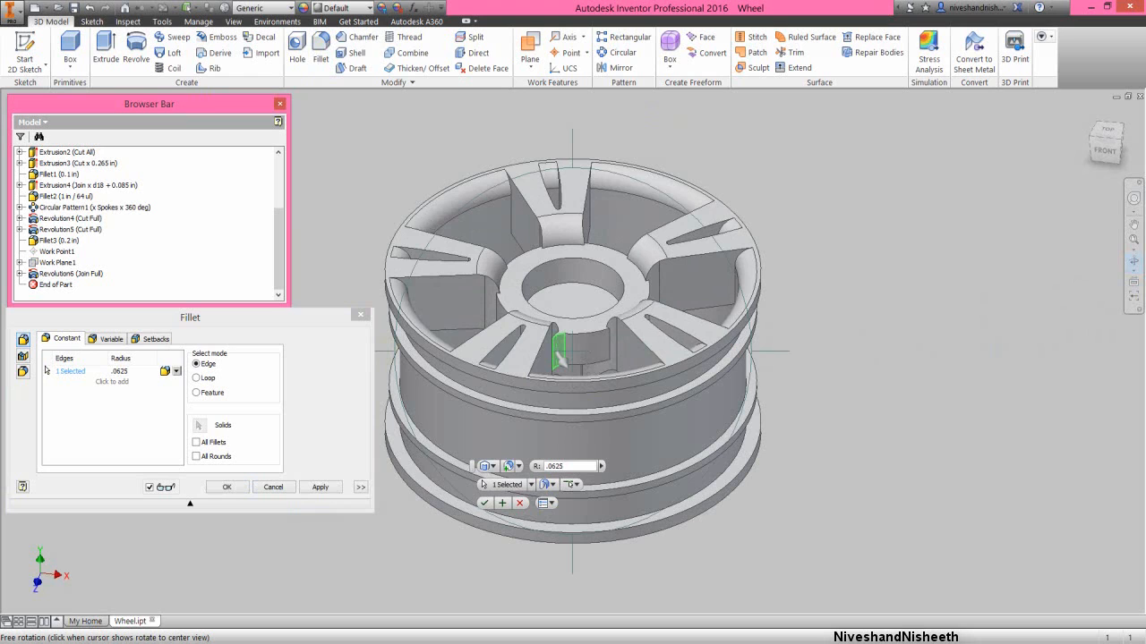
right_click(586, 351)
click(622, 350)
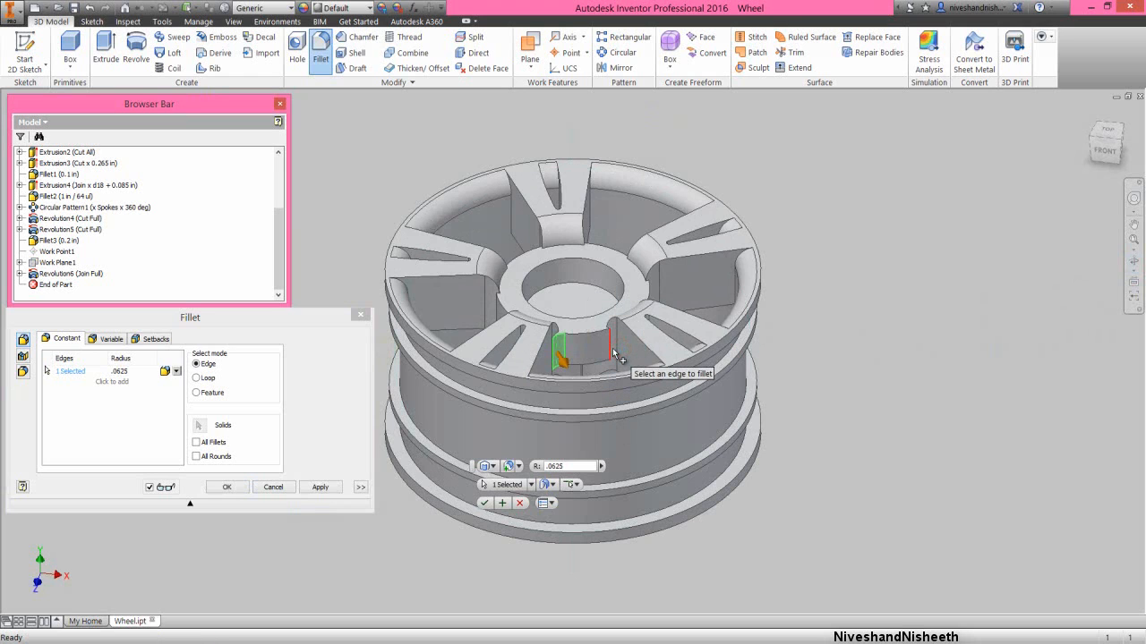
click(613, 354)
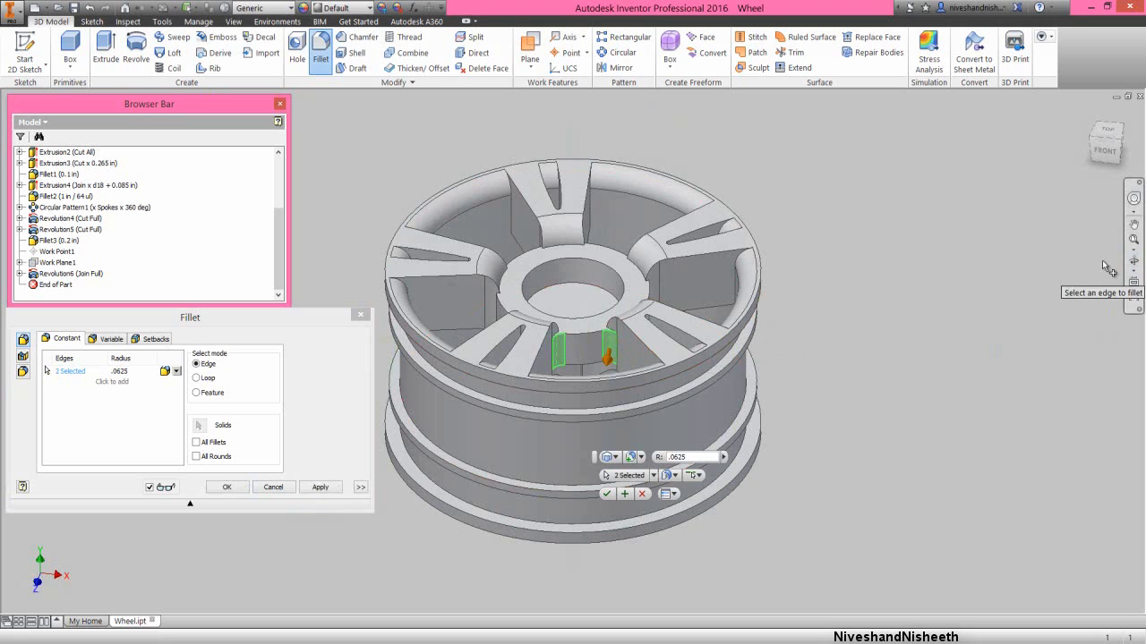
- Add both vertical hub-to-spoke edges in the second gap between spokes to the .0625 in fillet
click(1131, 259)
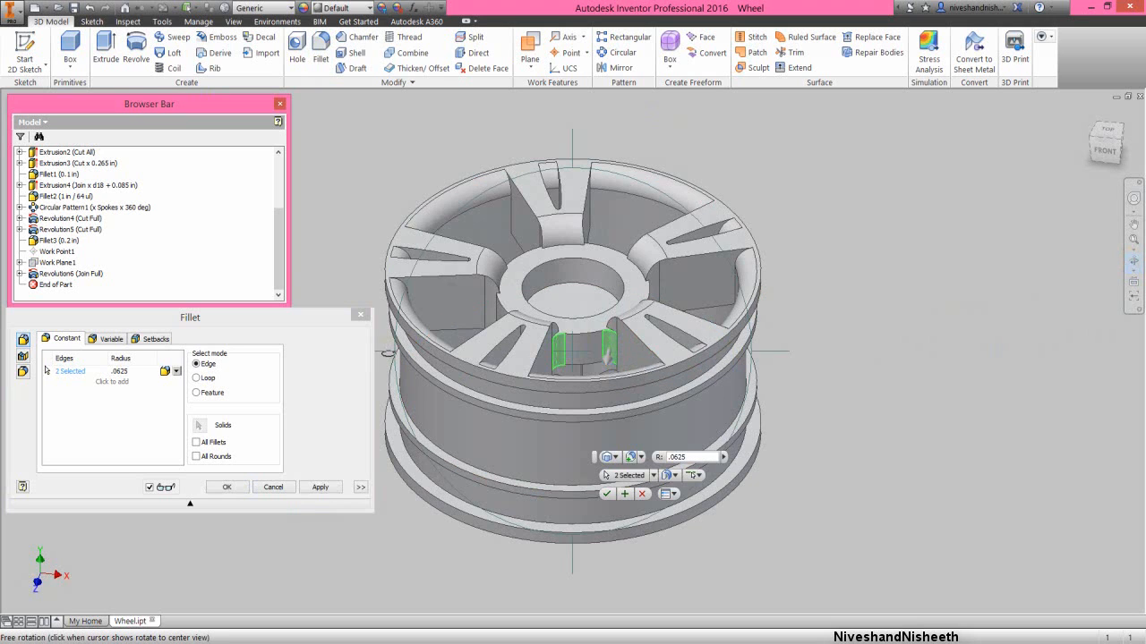
drag(608, 355, 650, 332)
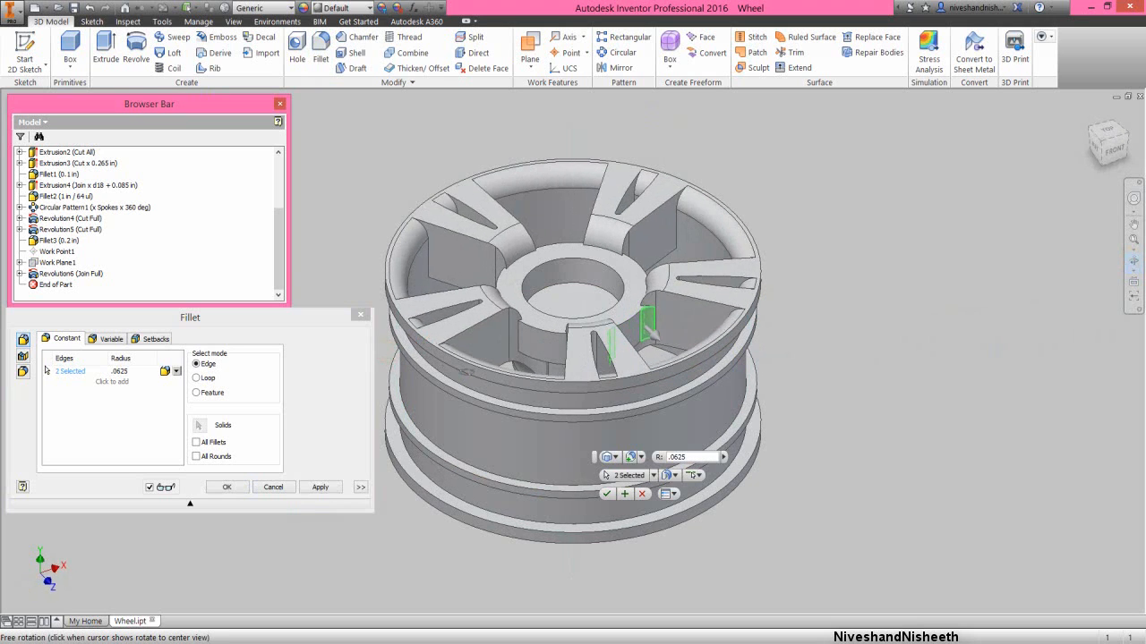
right_click(531, 363)
click(549, 363)
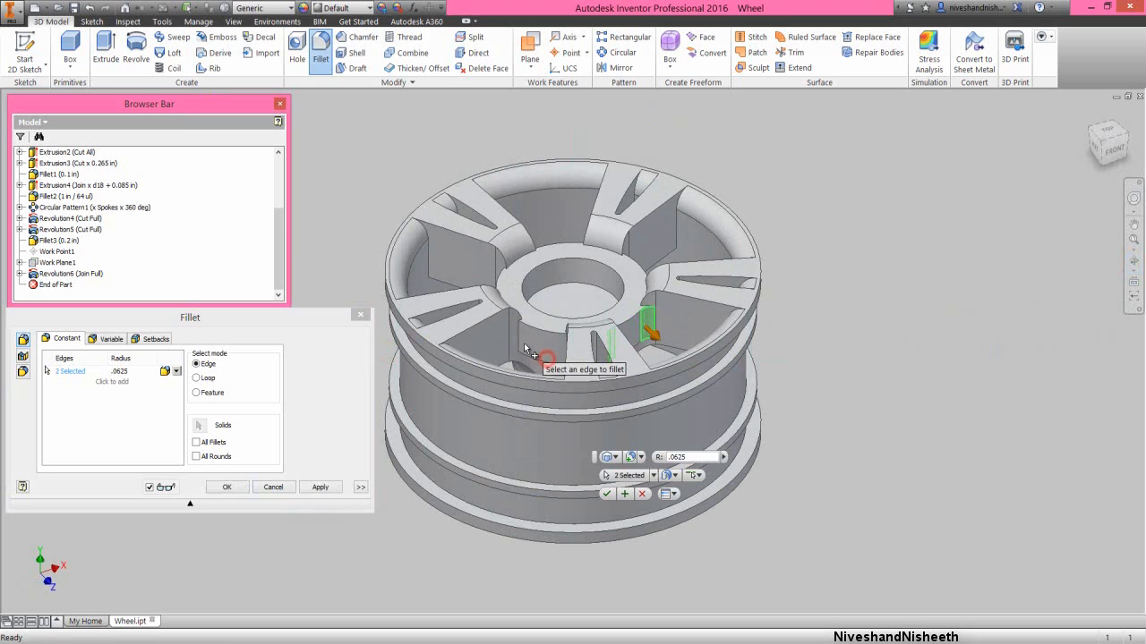
click(519, 342)
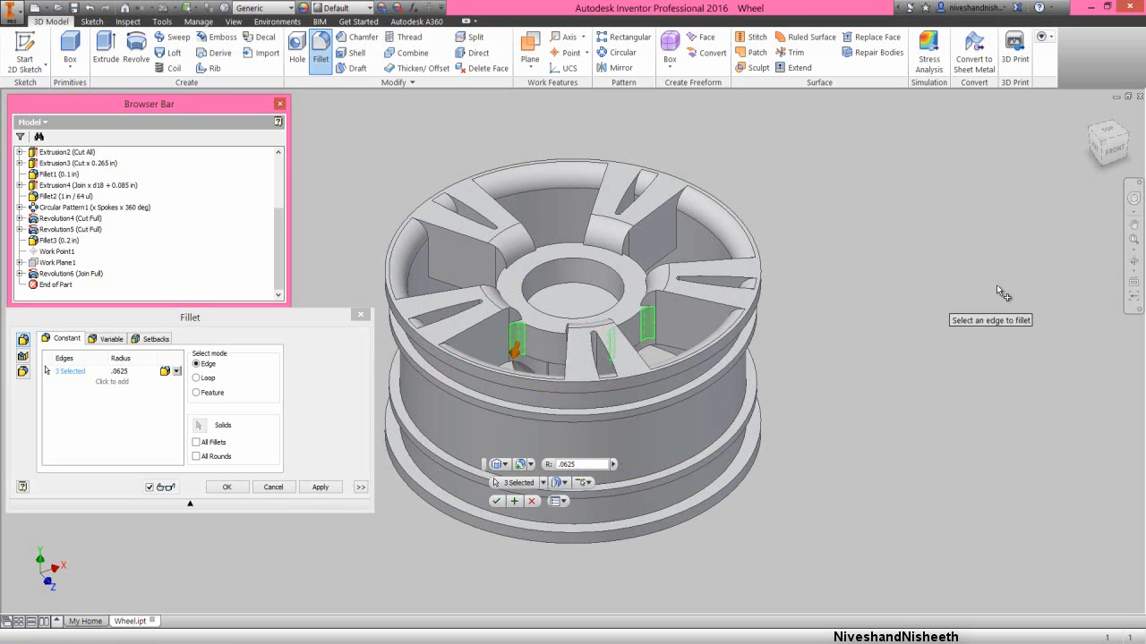
click(1134, 265)
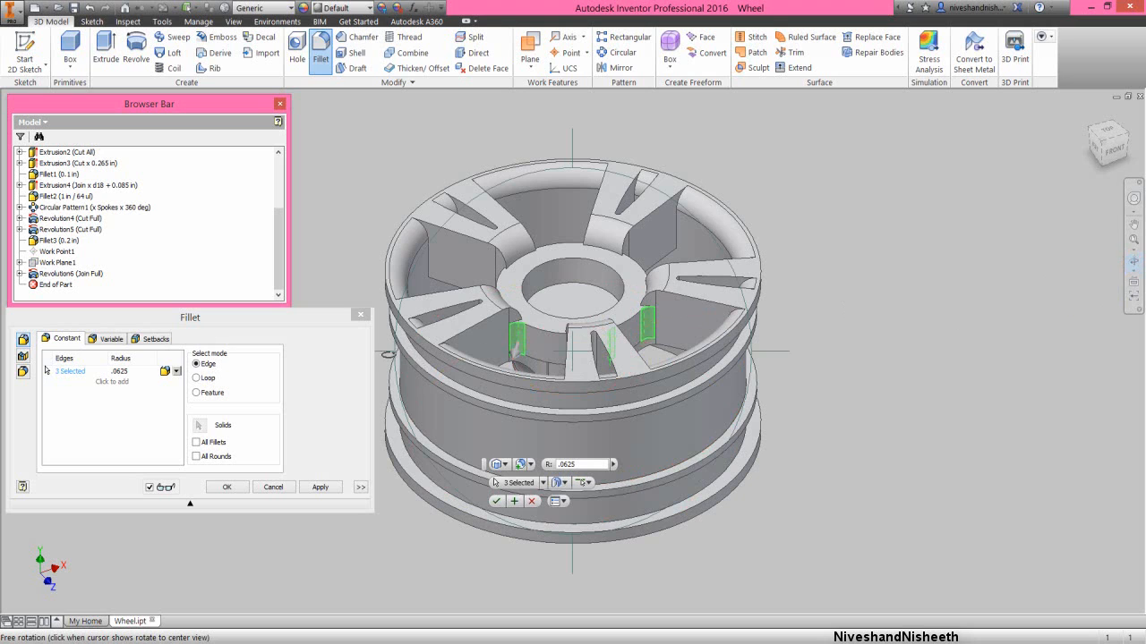
drag(421, 344, 515, 367)
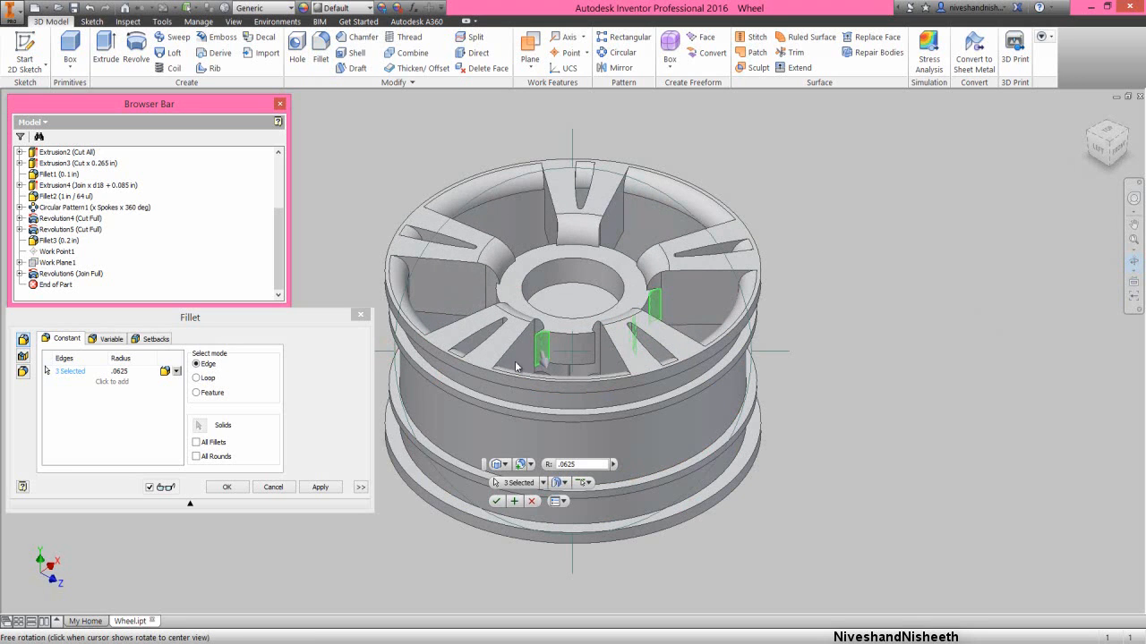
right_click(516, 363)
click(566, 361)
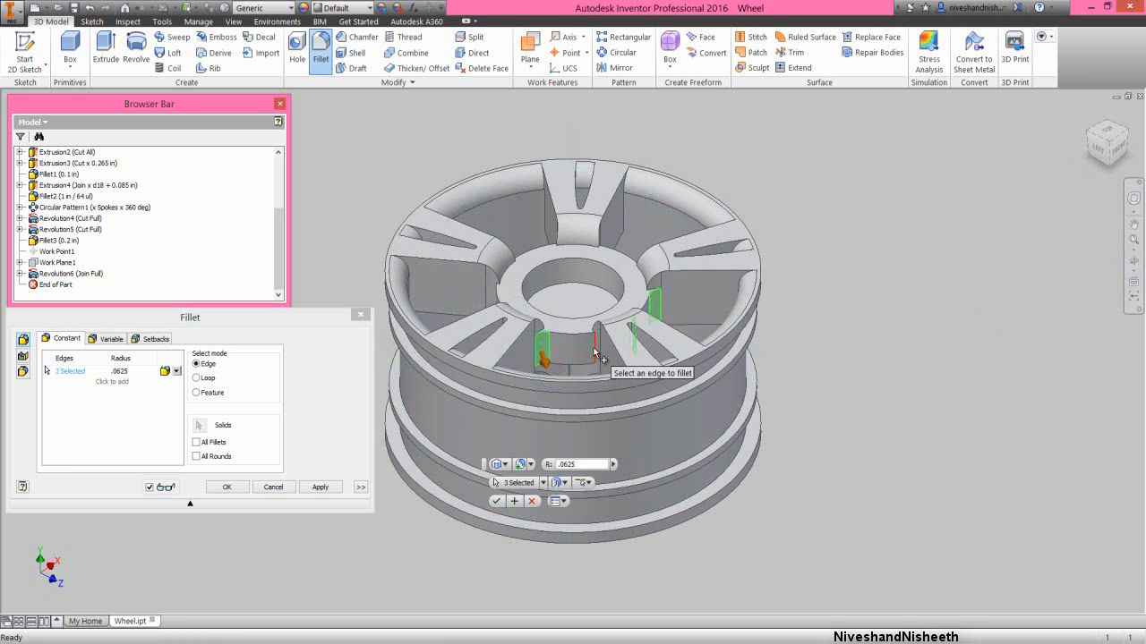
click(597, 355)
- Add both vertical hub-to-spoke edges in the third gap between spokes to the .0625 in fillet
click(1133, 257)
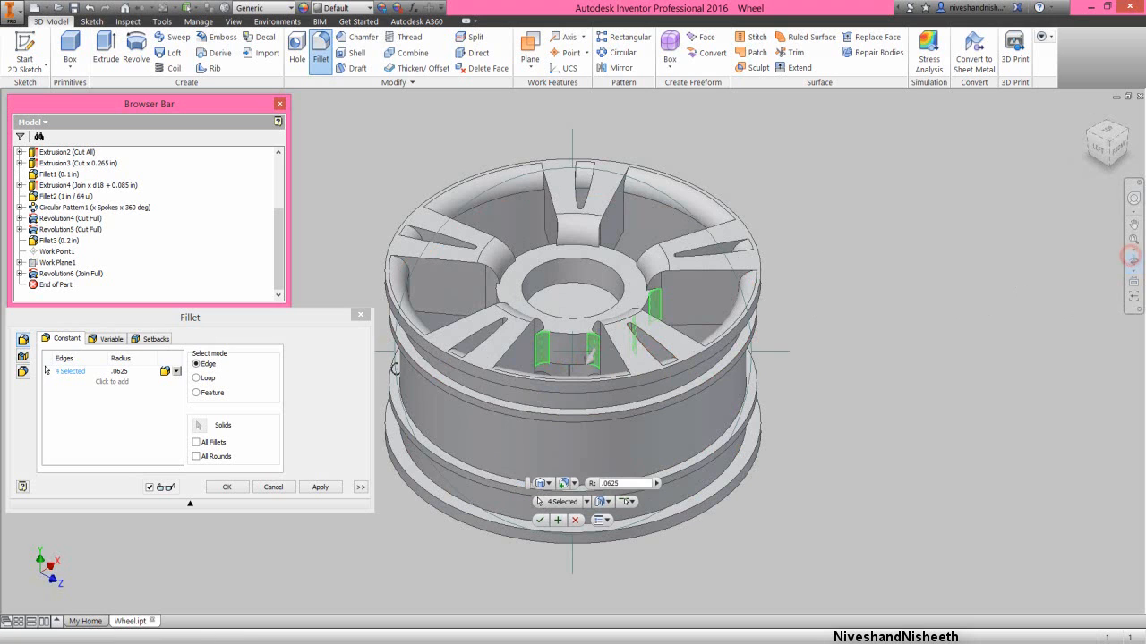
drag(383, 356, 637, 339)
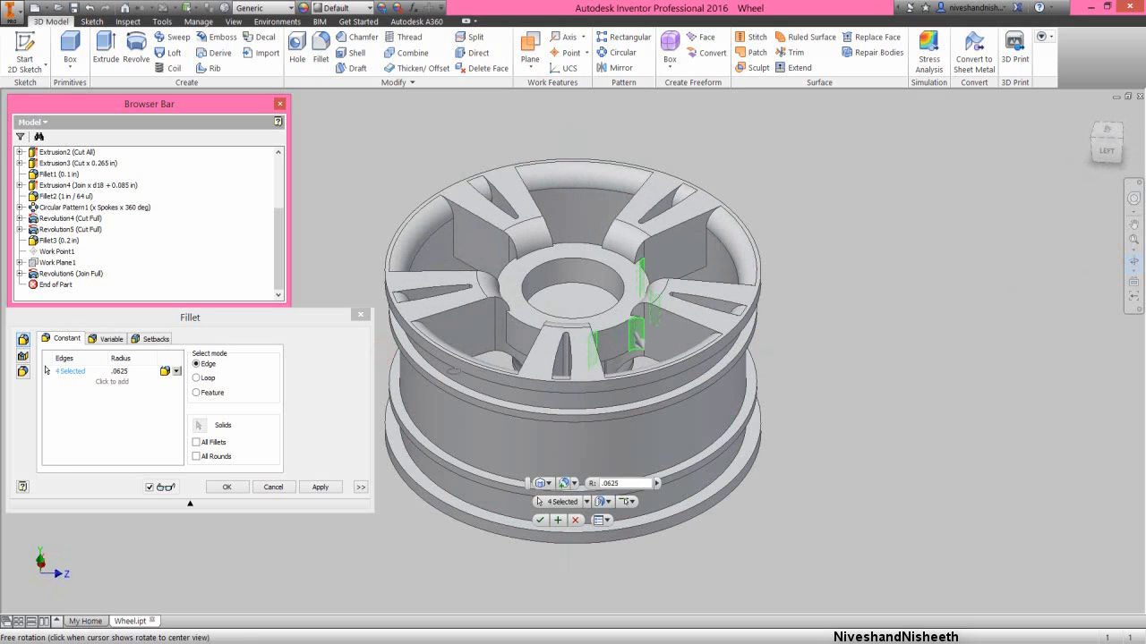
right_click(512, 363)
click(545, 362)
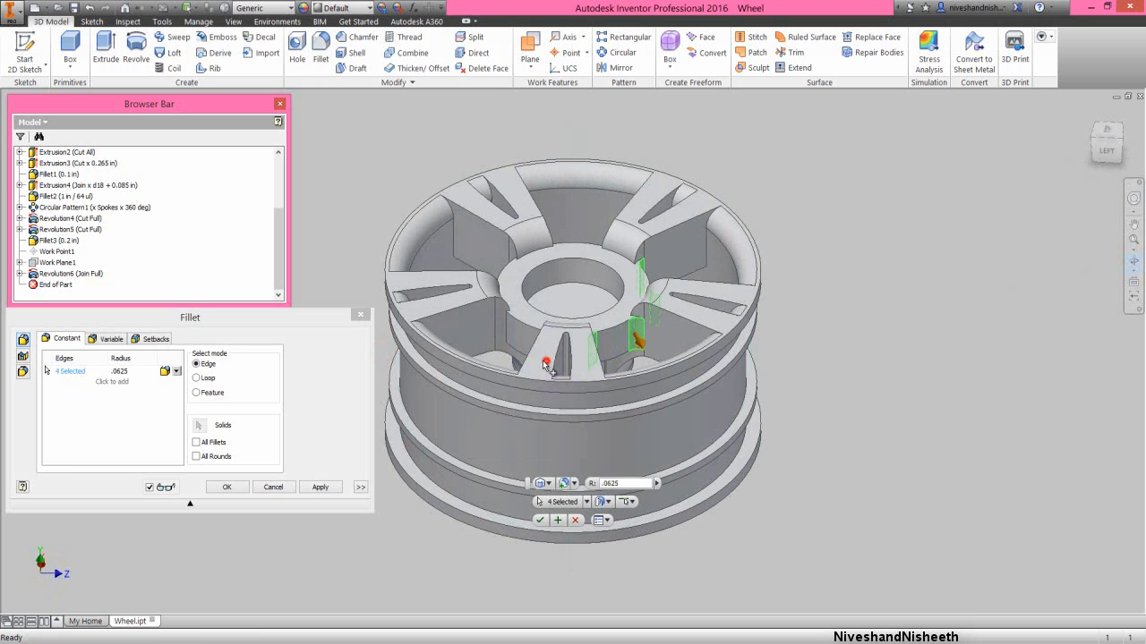
click(513, 339)
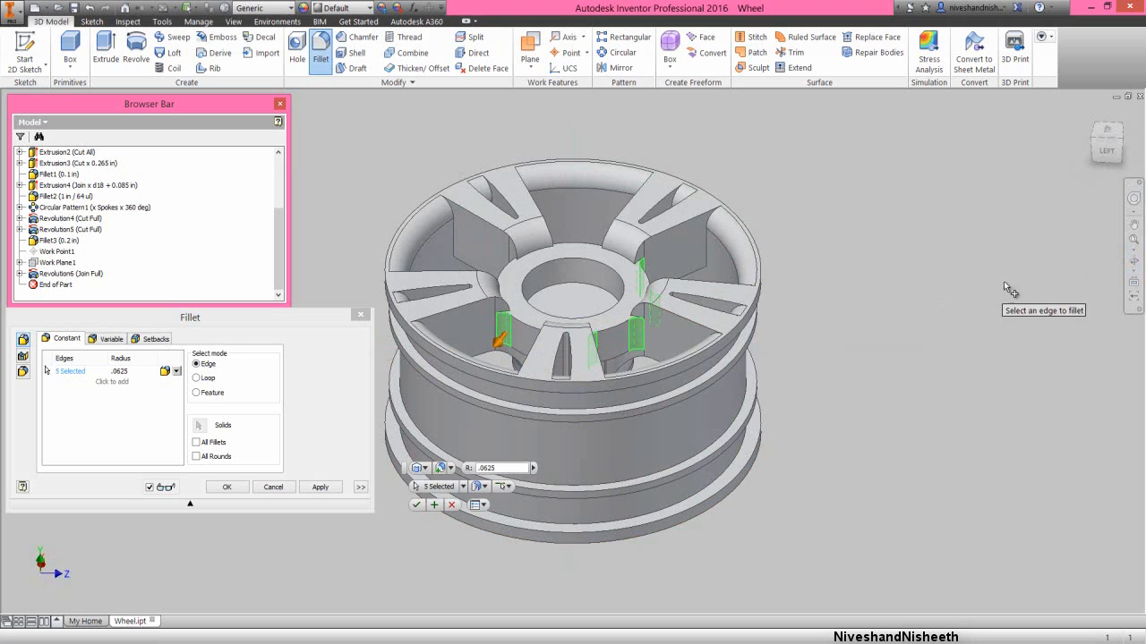
click(1132, 261)
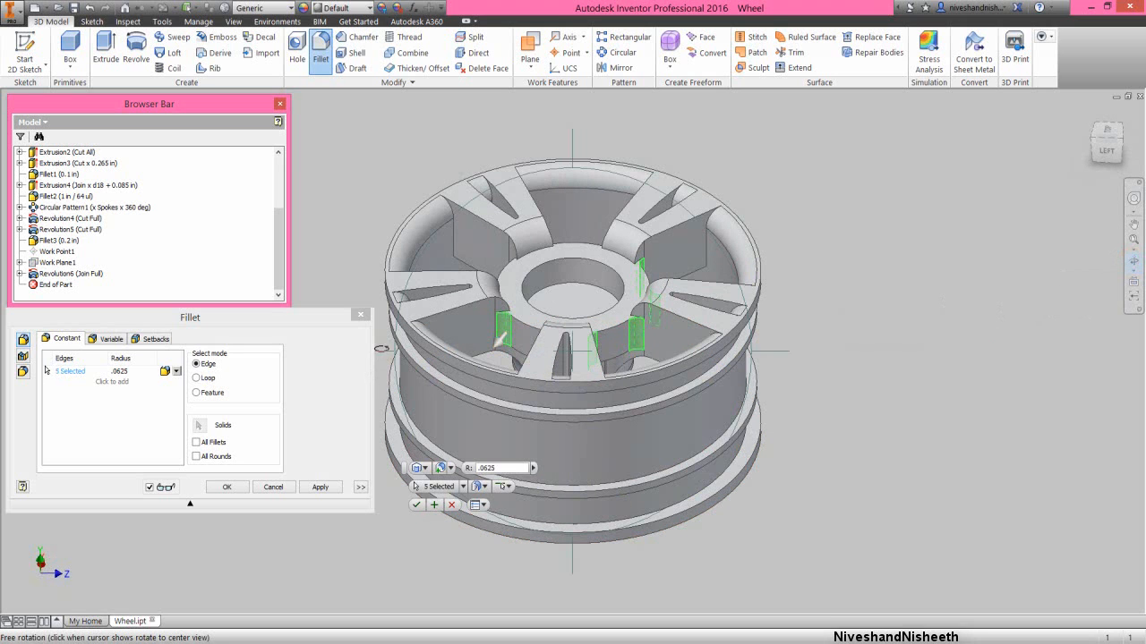
drag(501, 339, 545, 358)
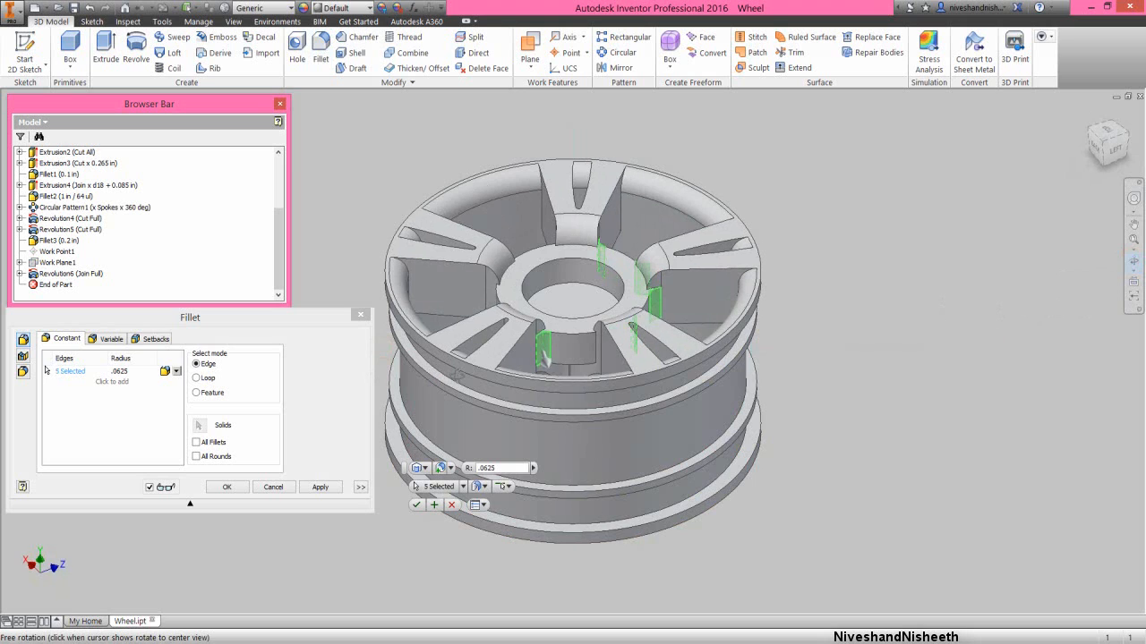
right_click(517, 360)
click(559, 363)
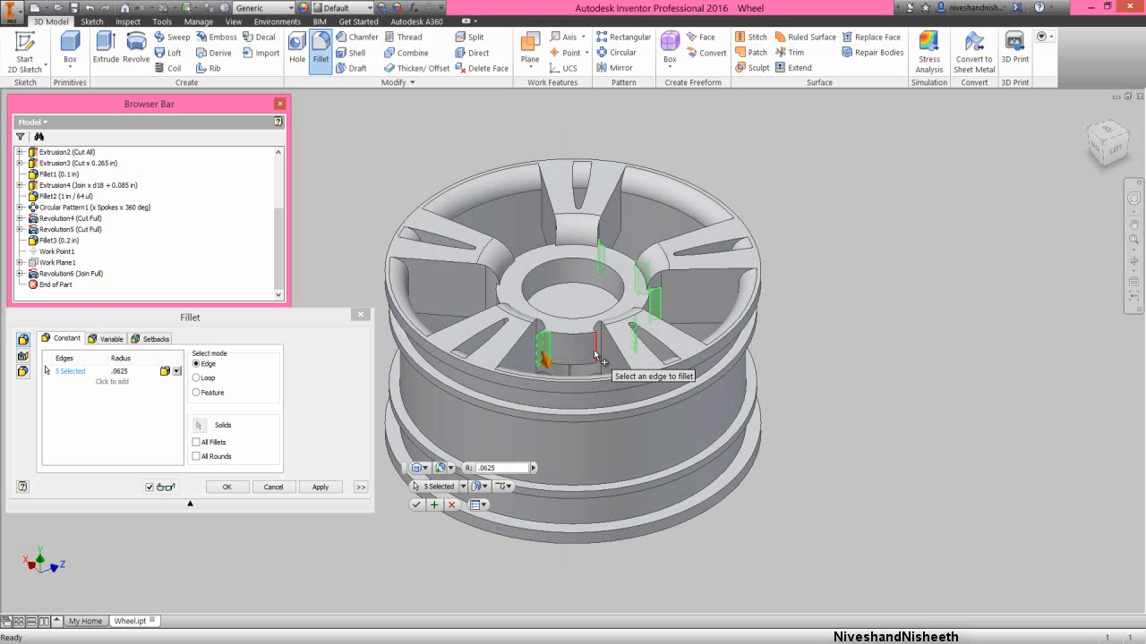
click(596, 356)
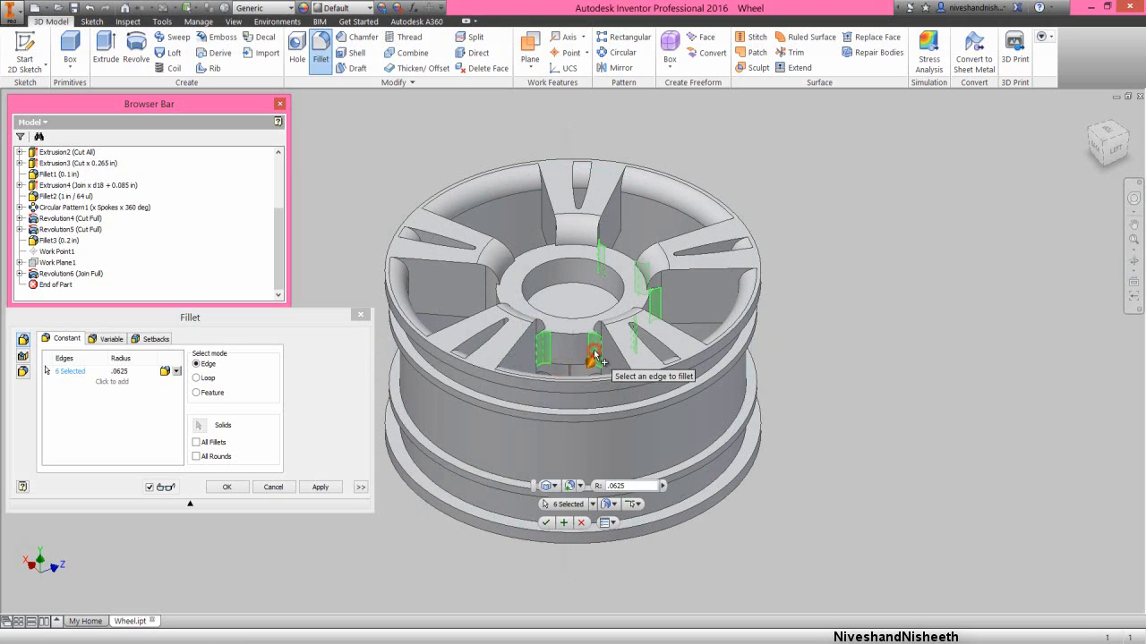
- Add both vertical hub-to-spoke edges in the fourth gap between spokes to the .0625 in fillet
click(1134, 261)
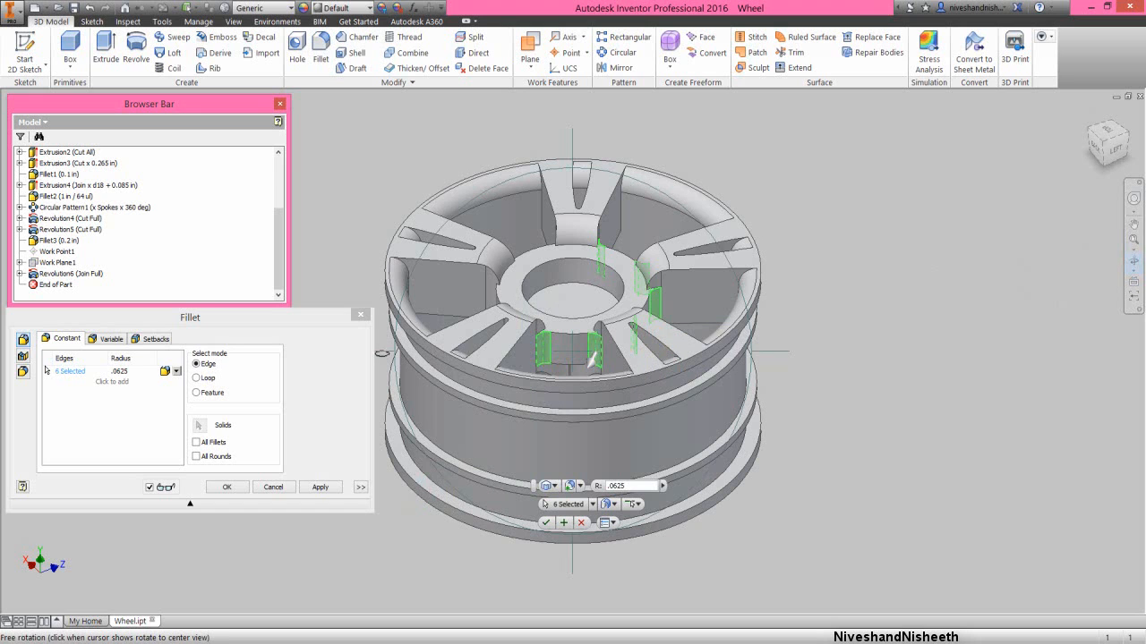
drag(591, 360, 654, 333)
right_click(500, 355)
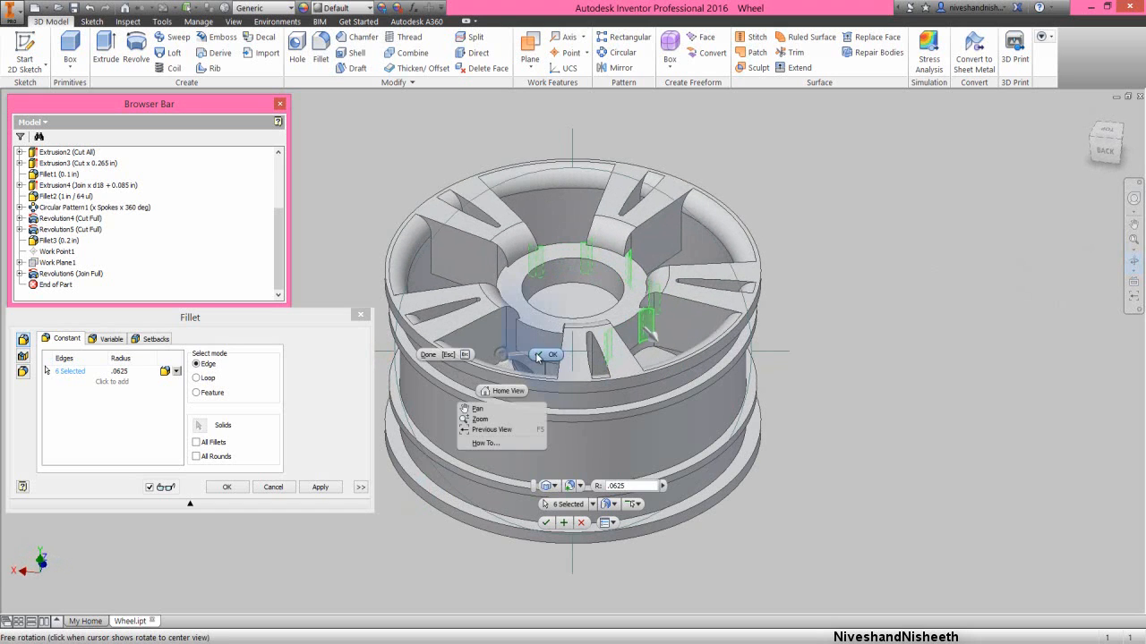
click(538, 355)
click(516, 338)
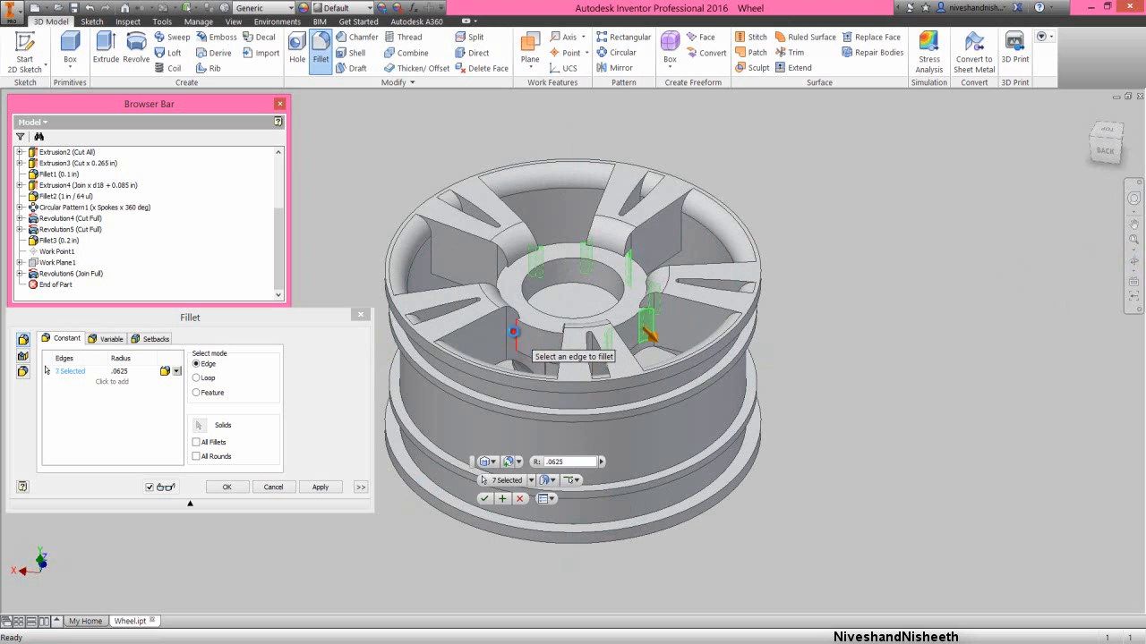
click(1133, 259)
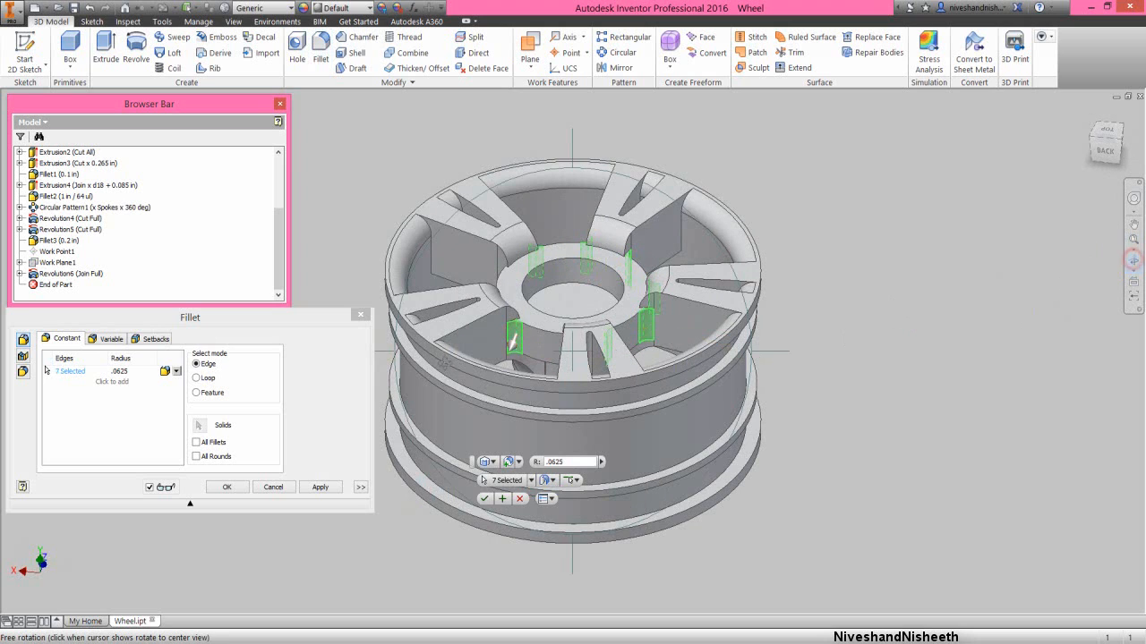
drag(512, 340, 562, 324)
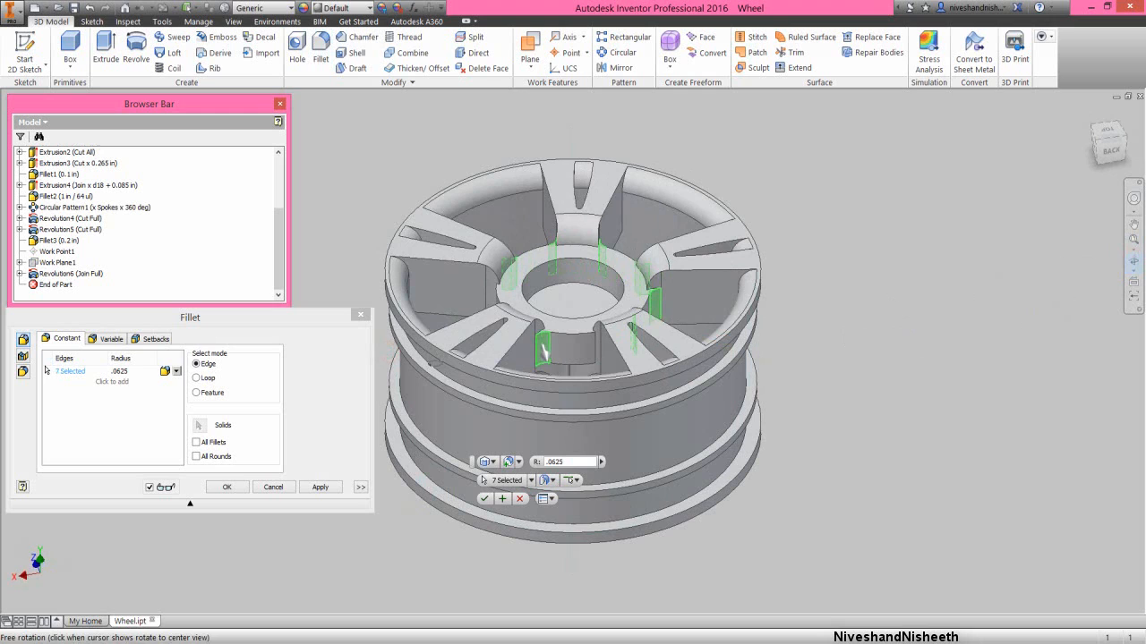
right_click(562, 324)
click(612, 334)
click(592, 349)
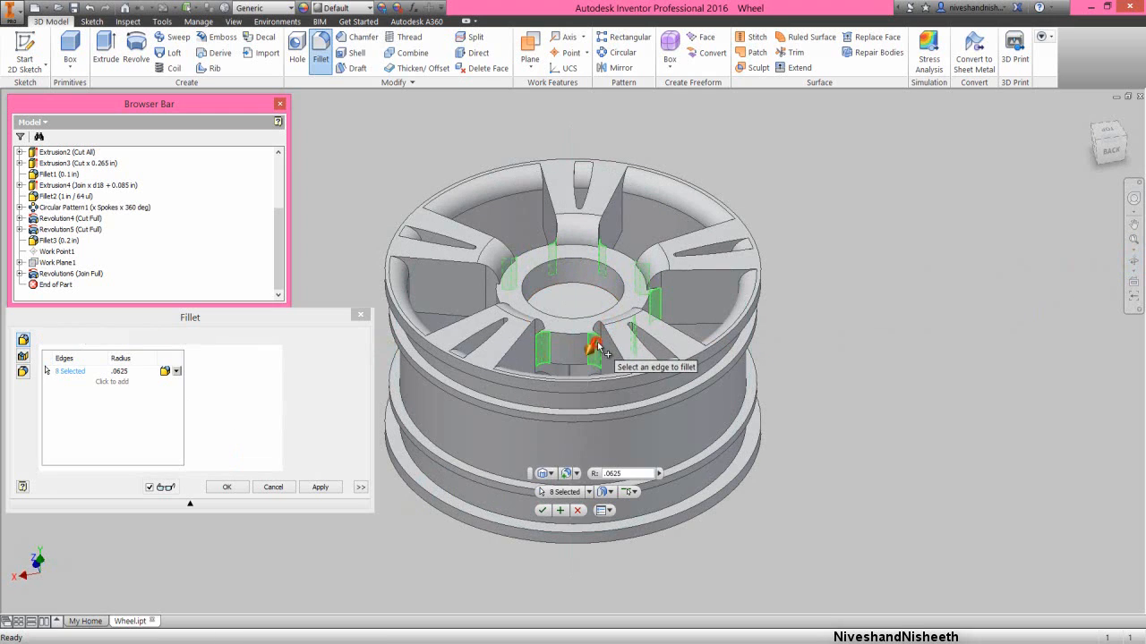
- Add both vertical hub-to-spoke edges in the fifth gap between spokes and create the .0625 in fillet
click(1133, 261)
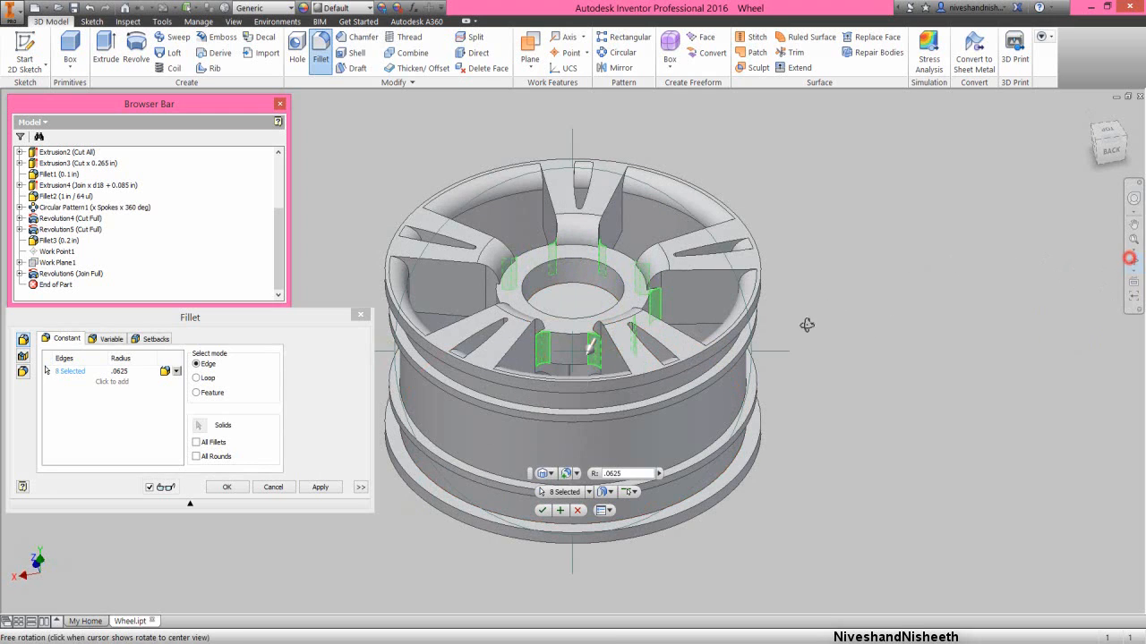
drag(590, 347, 661, 307)
drag(508, 405, 506, 403)
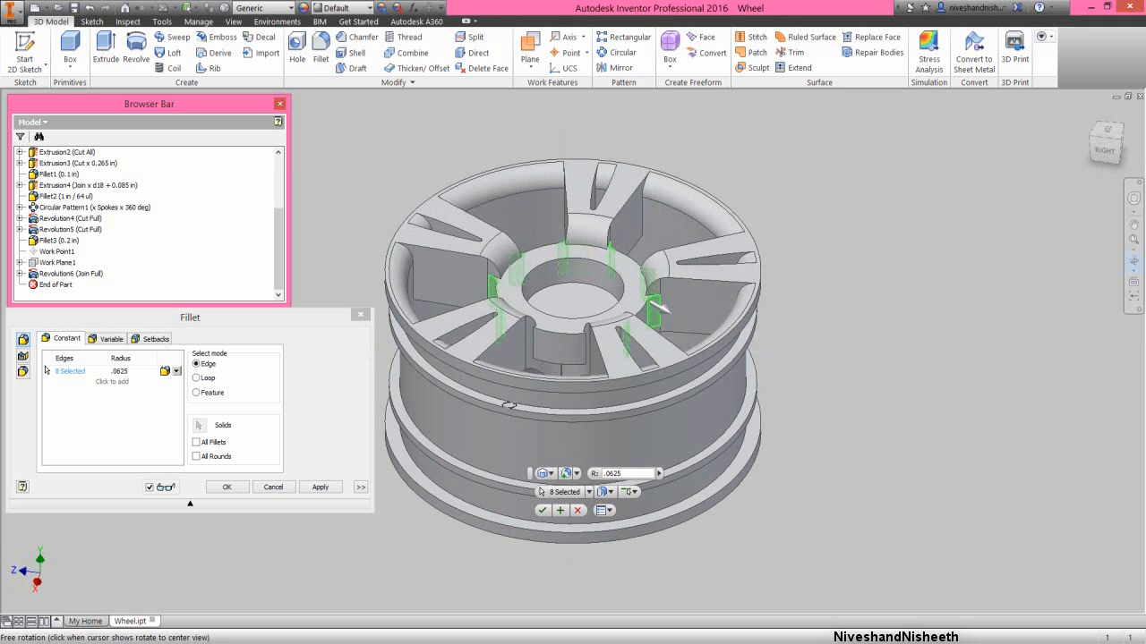
right_click(545, 357)
click(580, 353)
click(526, 340)
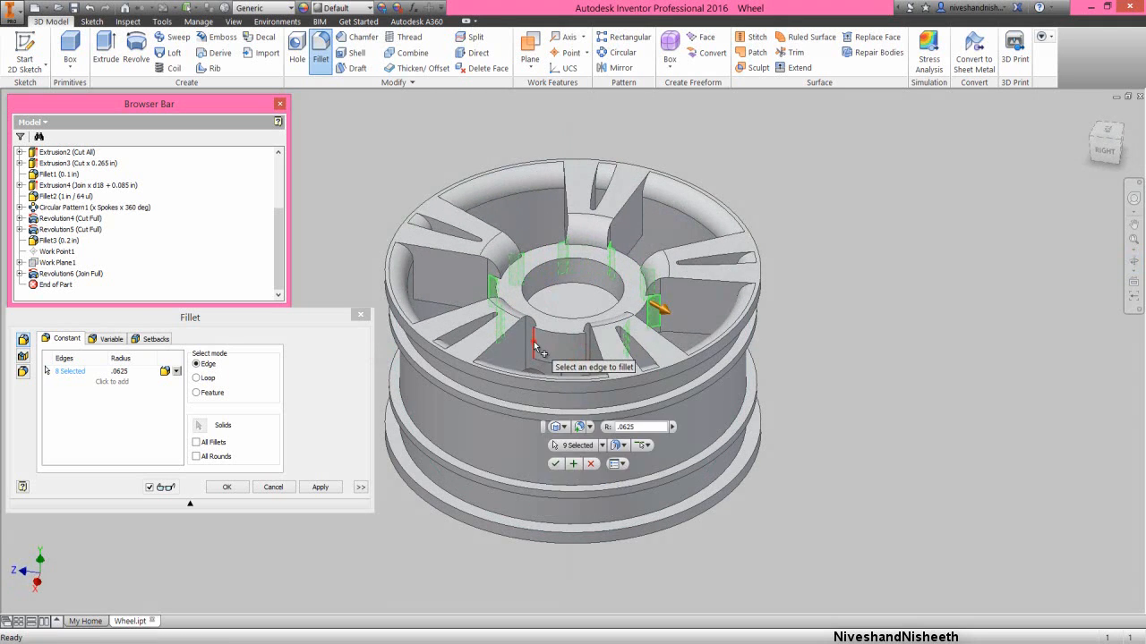
click(586, 351)
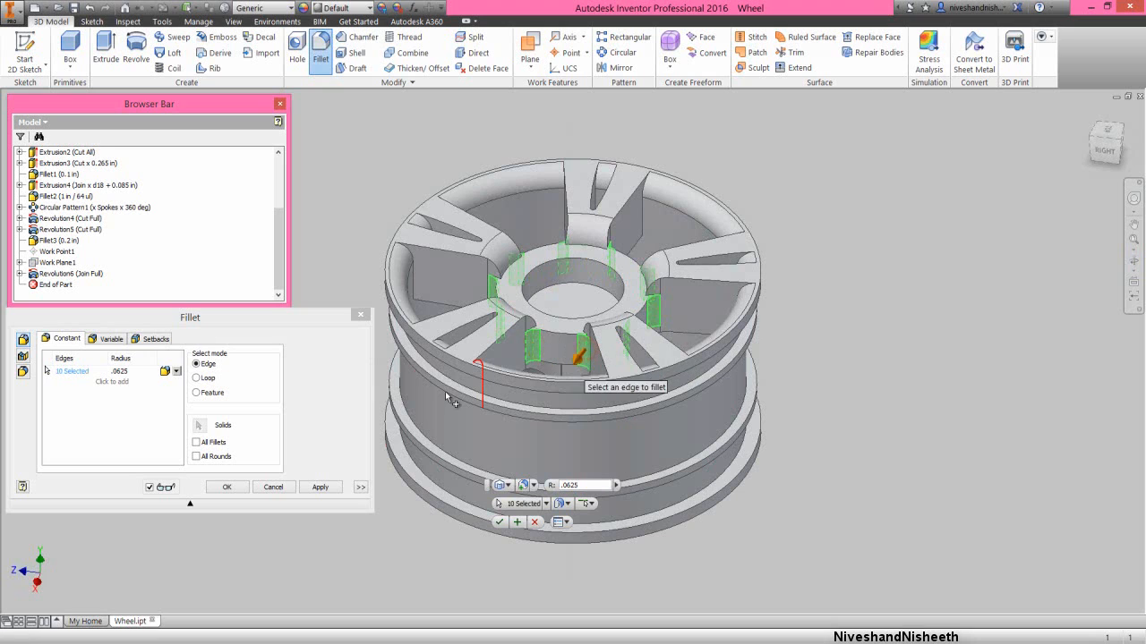
click(277, 316)
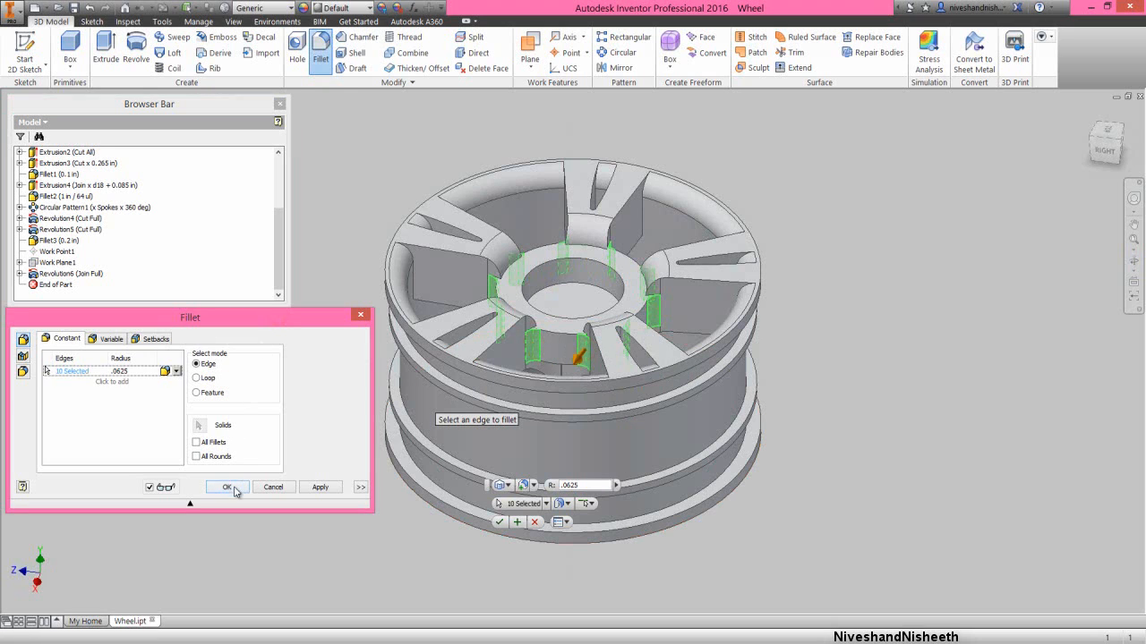
click(228, 488)
click(321, 315)
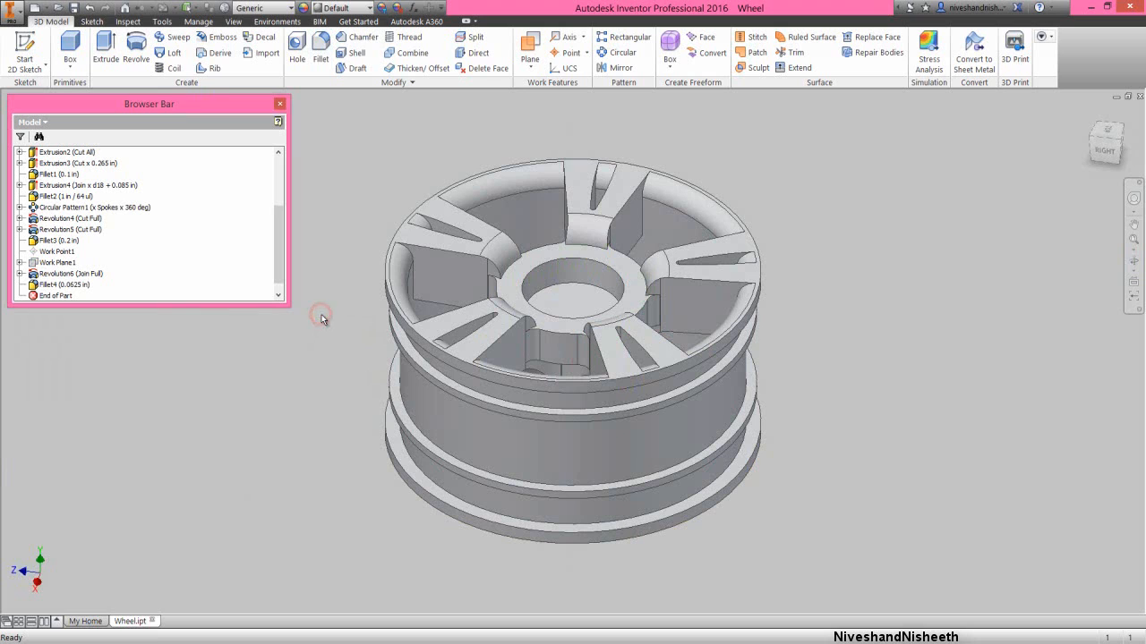
- Start a constant fillet with a .0625 in radius and add both long outer edges on the front faces of three spokes
click(321, 49)
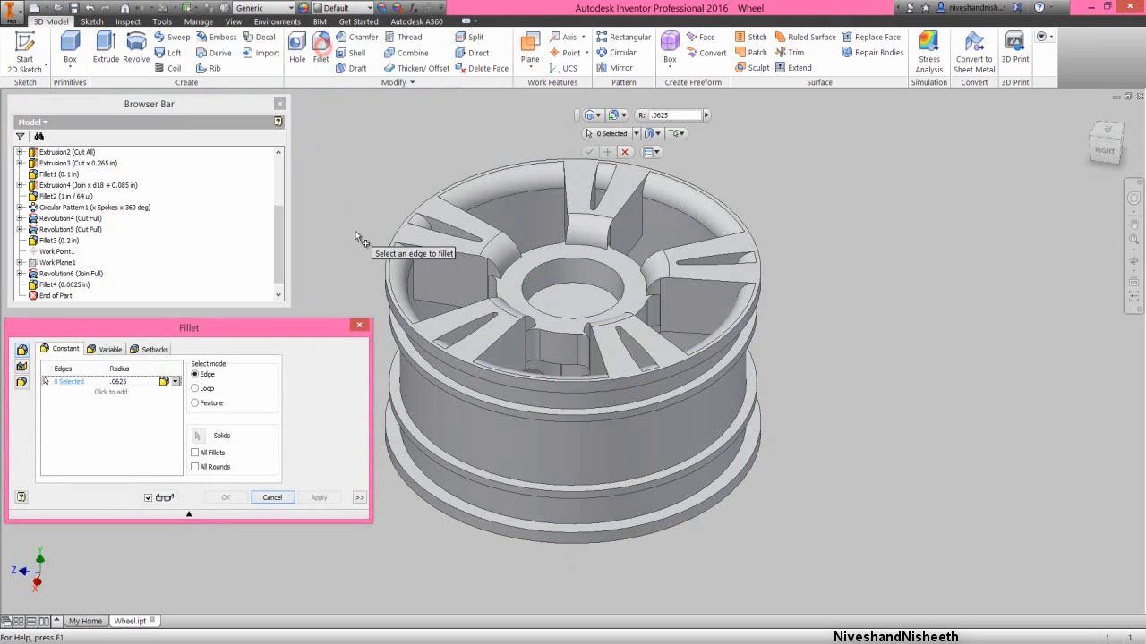
click(432, 251)
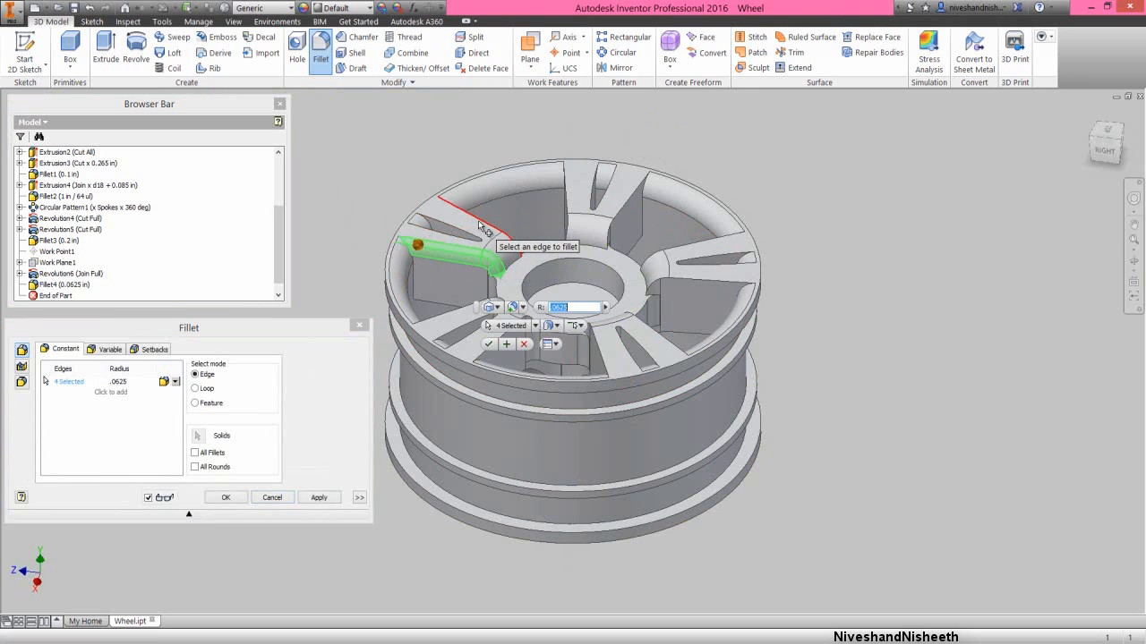
click(565, 201)
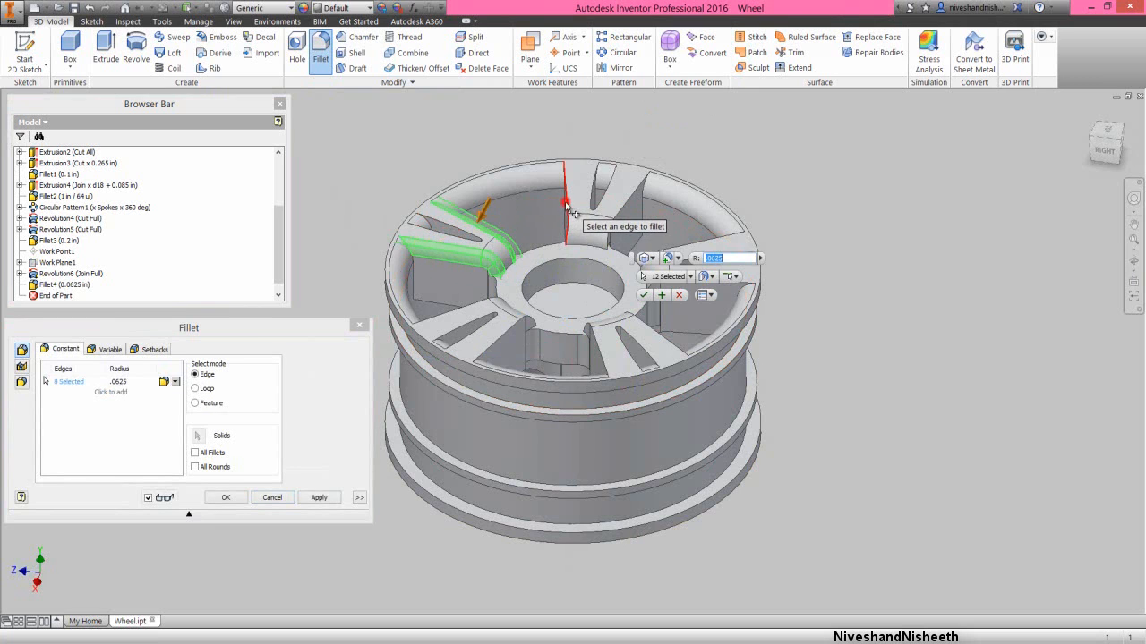
click(625, 216)
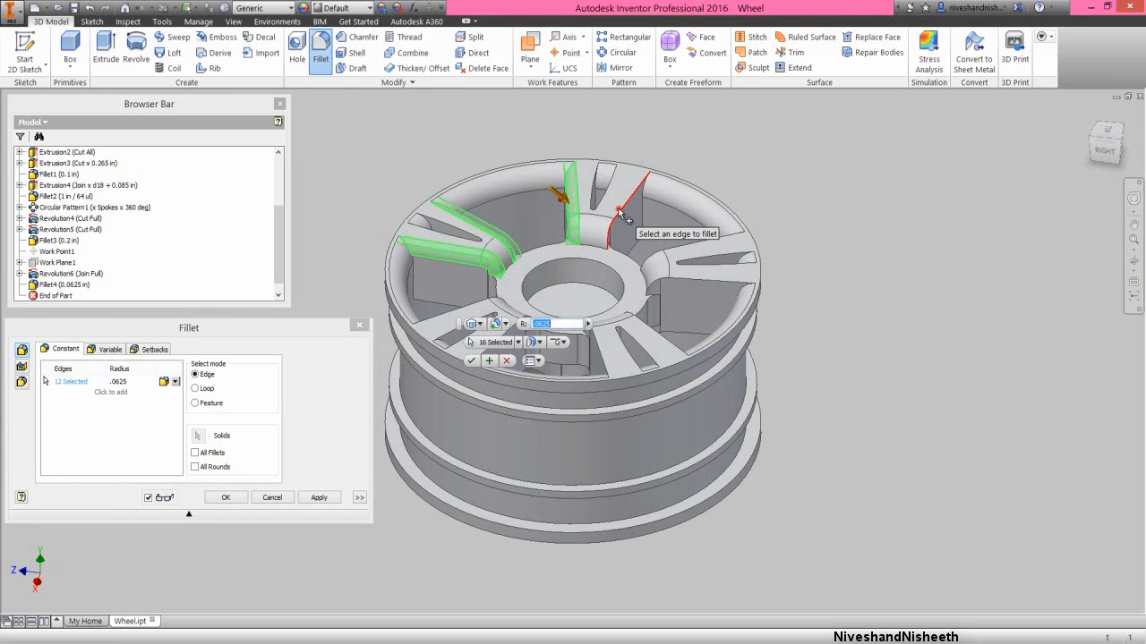
click(658, 257)
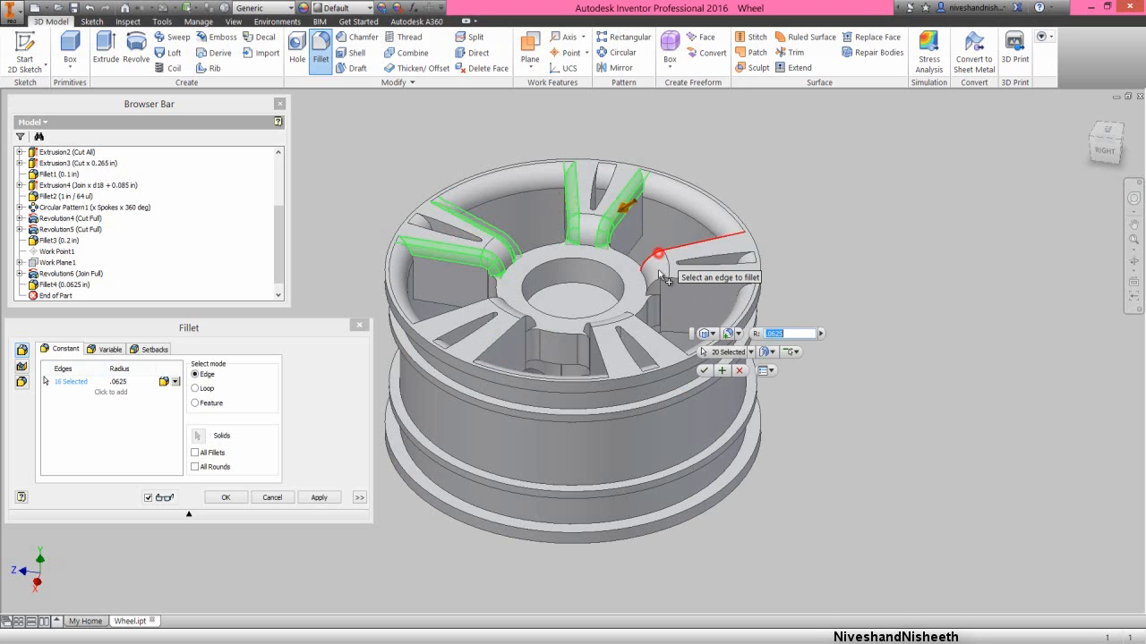
click(662, 287)
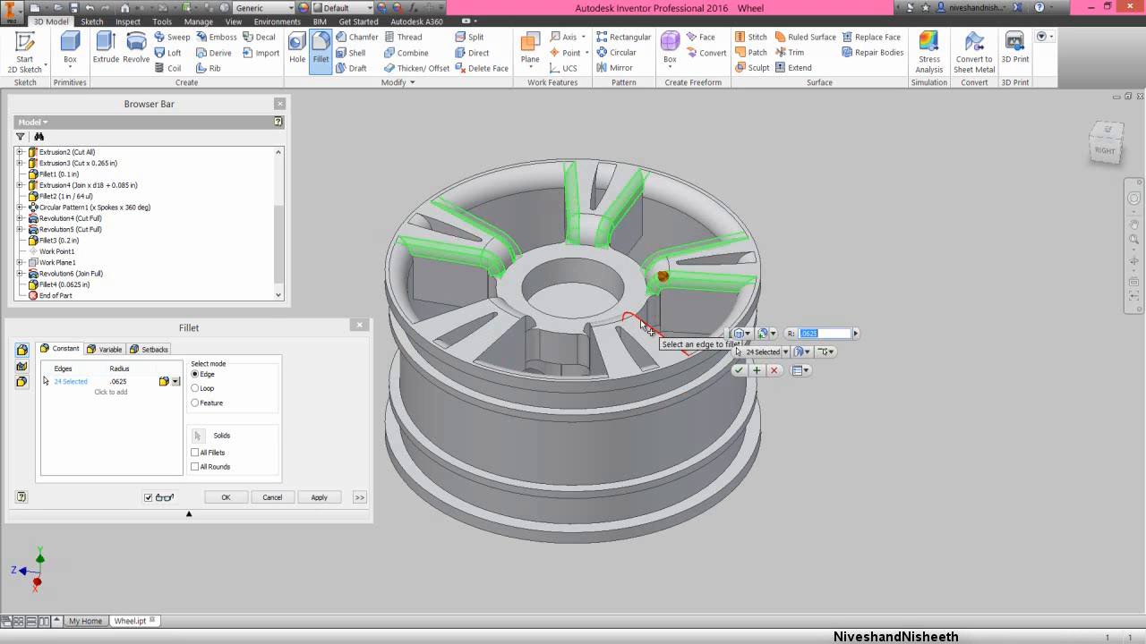
- Add both long outer front edges of the remaining two spokes and create the .0625 in fillet
click(637, 324)
click(598, 351)
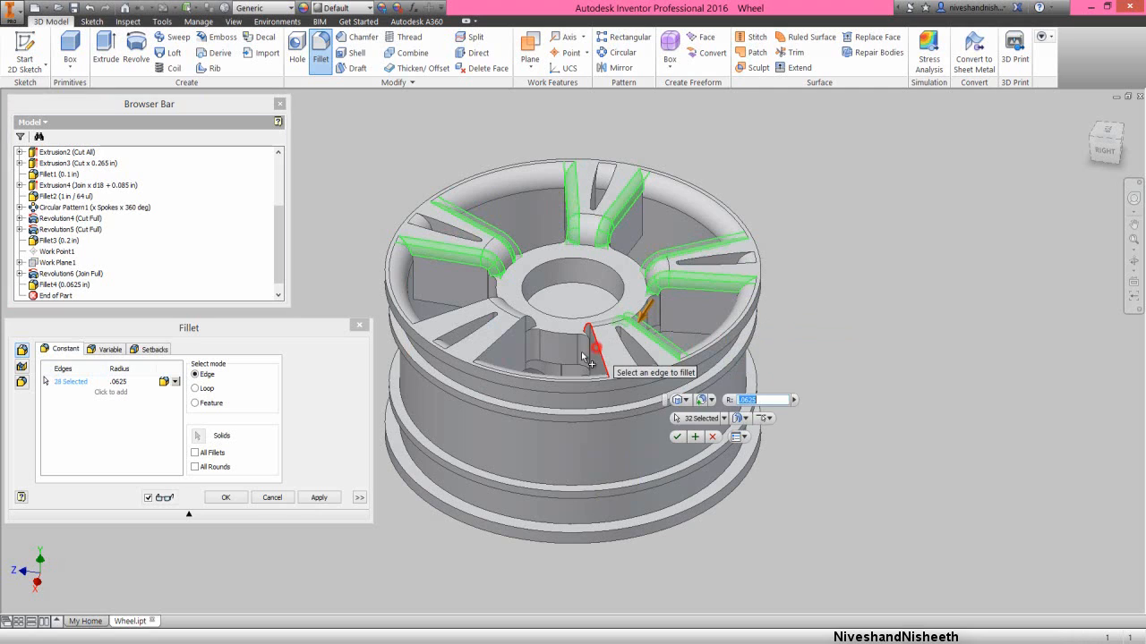
click(505, 338)
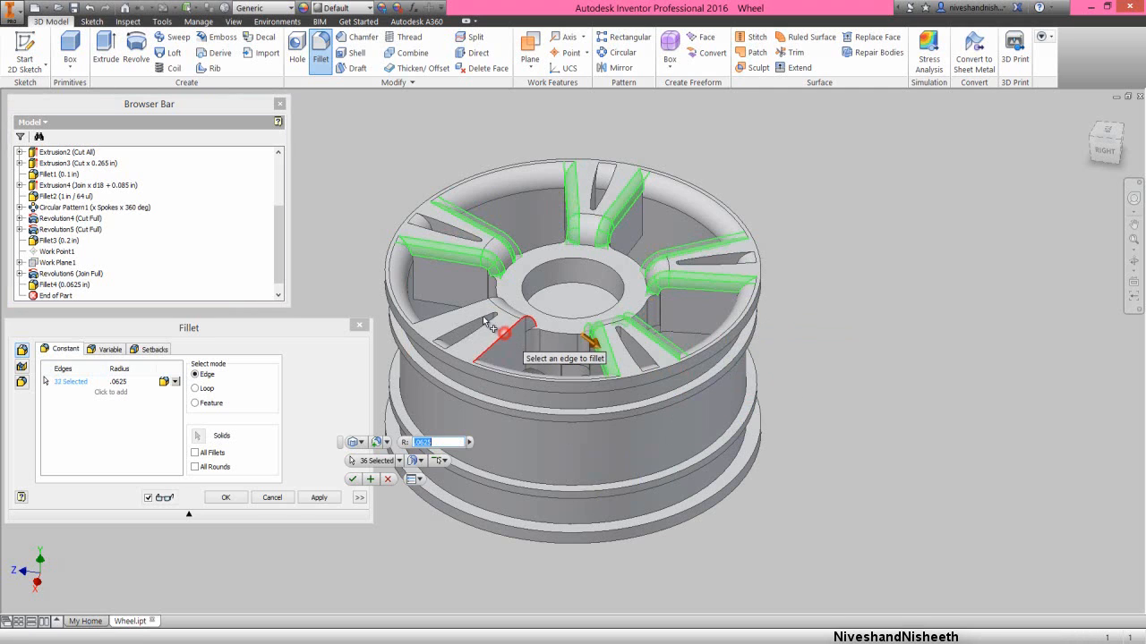
click(484, 315)
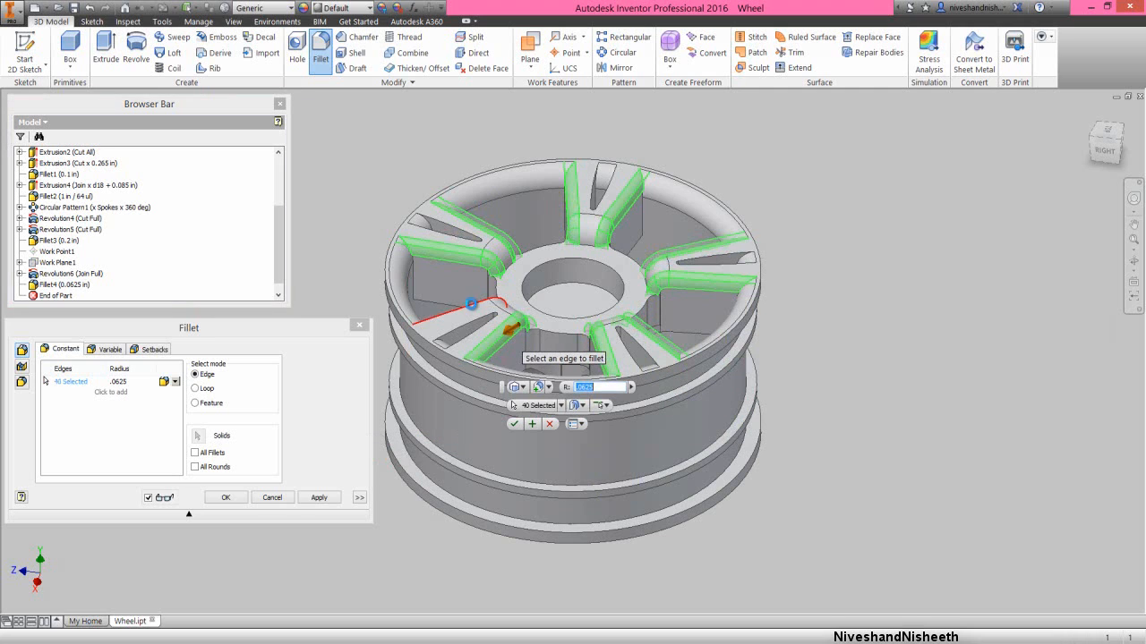
click(216, 330)
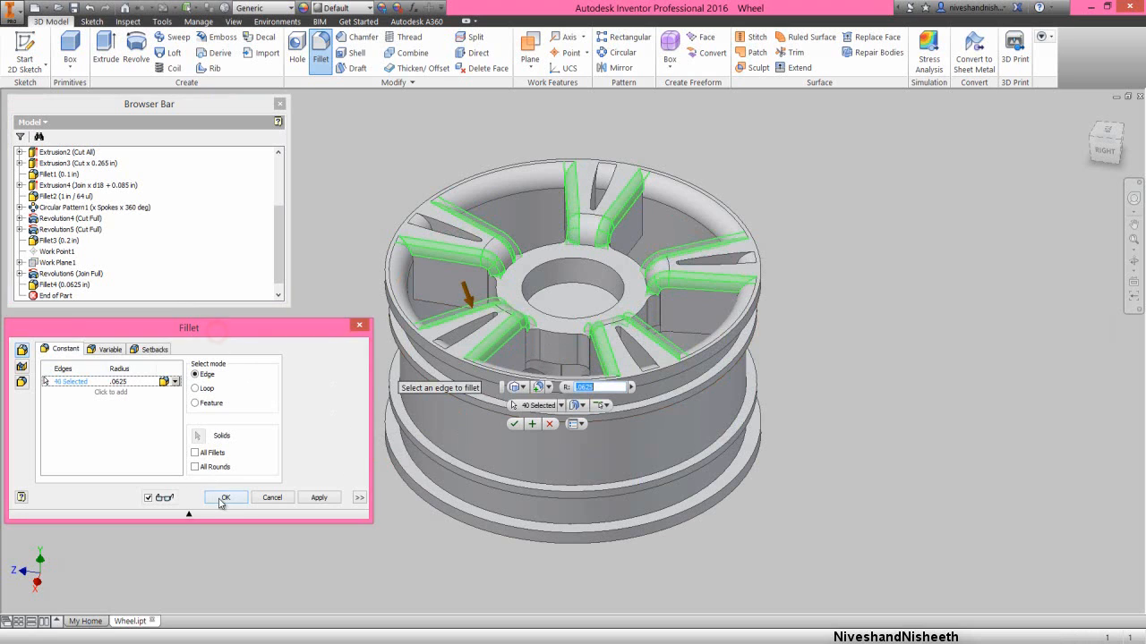
click(221, 498)
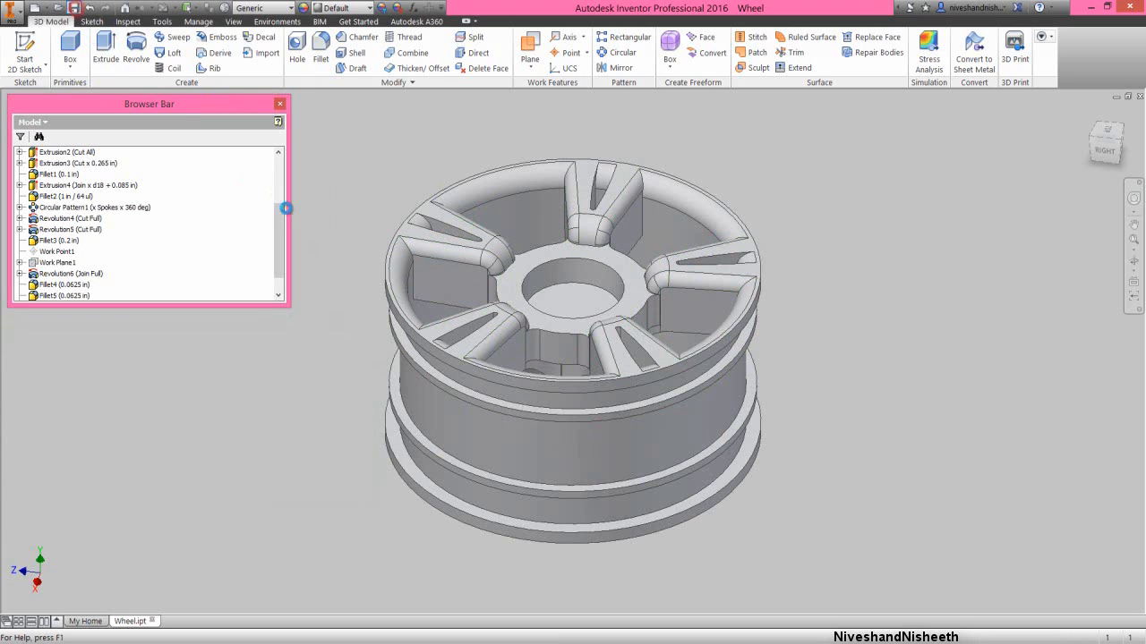
- Start another constant edge fillet on the wheel
click(278, 296)
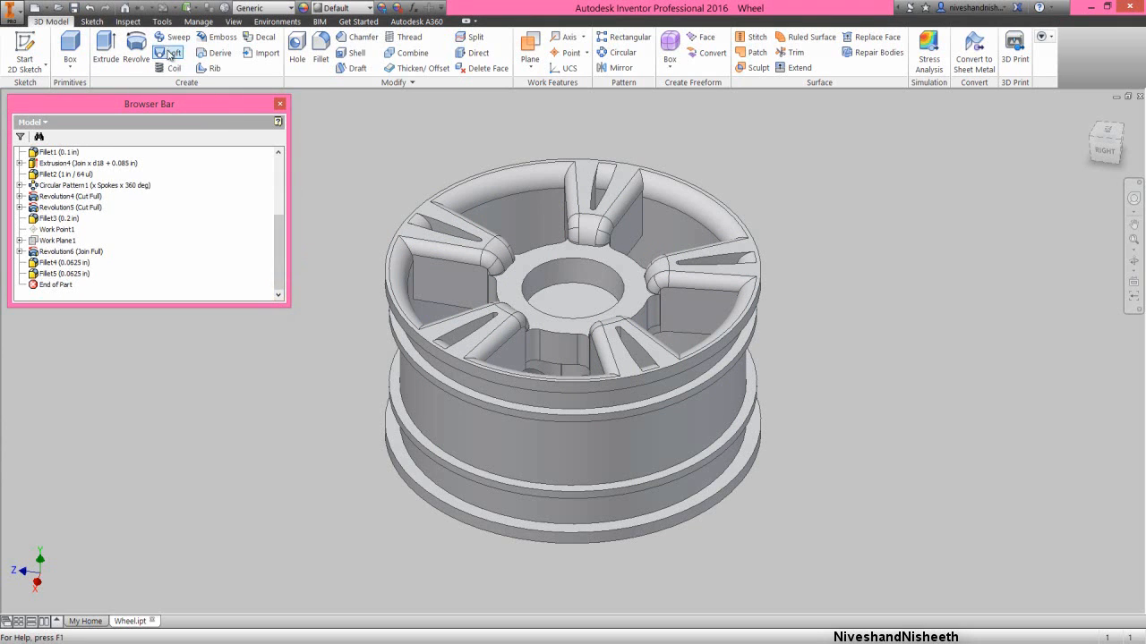
click(321, 45)
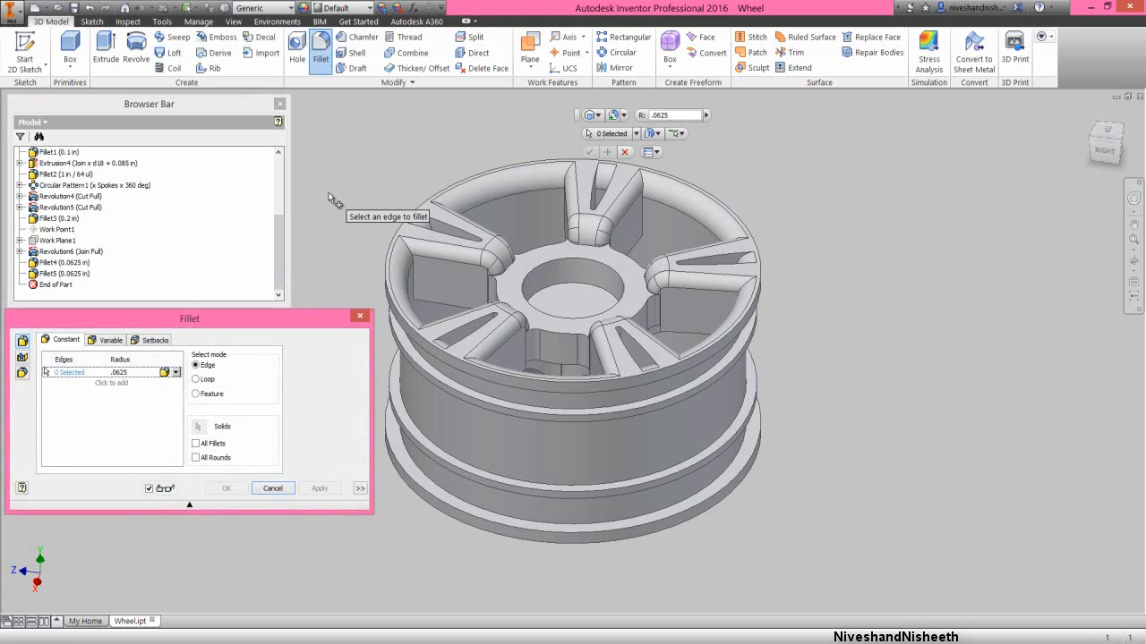
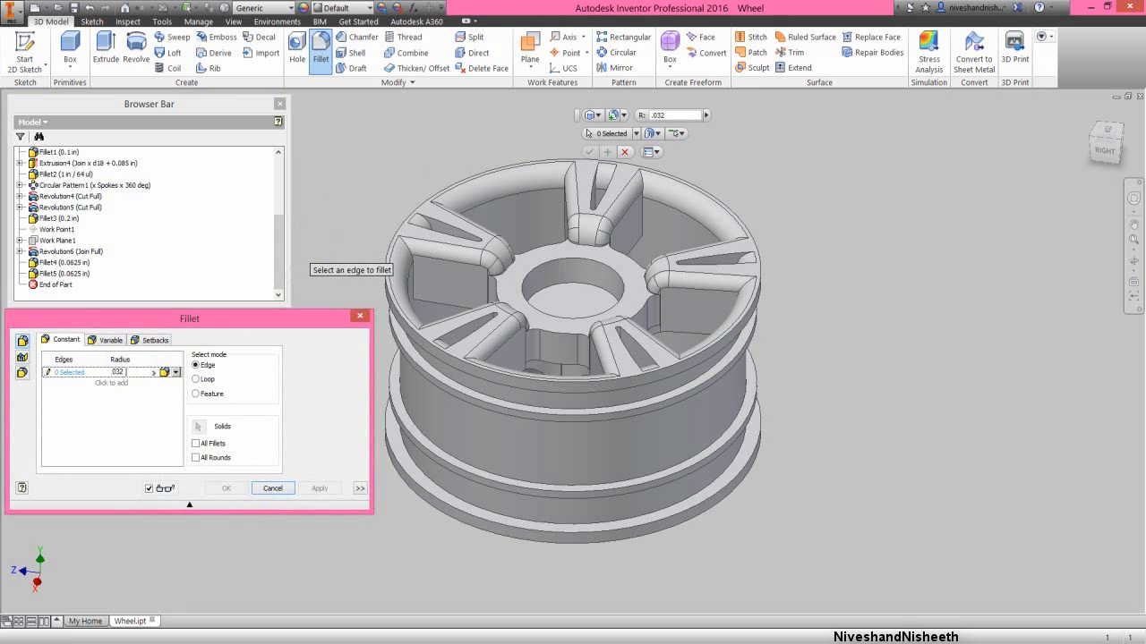
- Fillet the hub ring's outer front edges in all five gaps between spokes with a .032 in radius
click(495, 289)
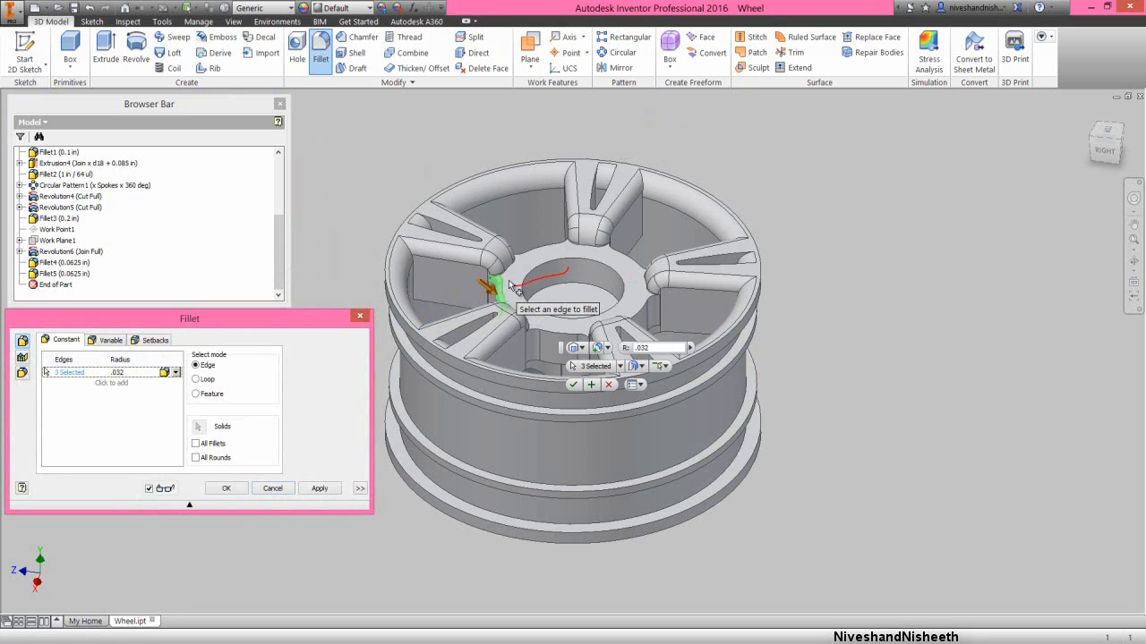
click(532, 249)
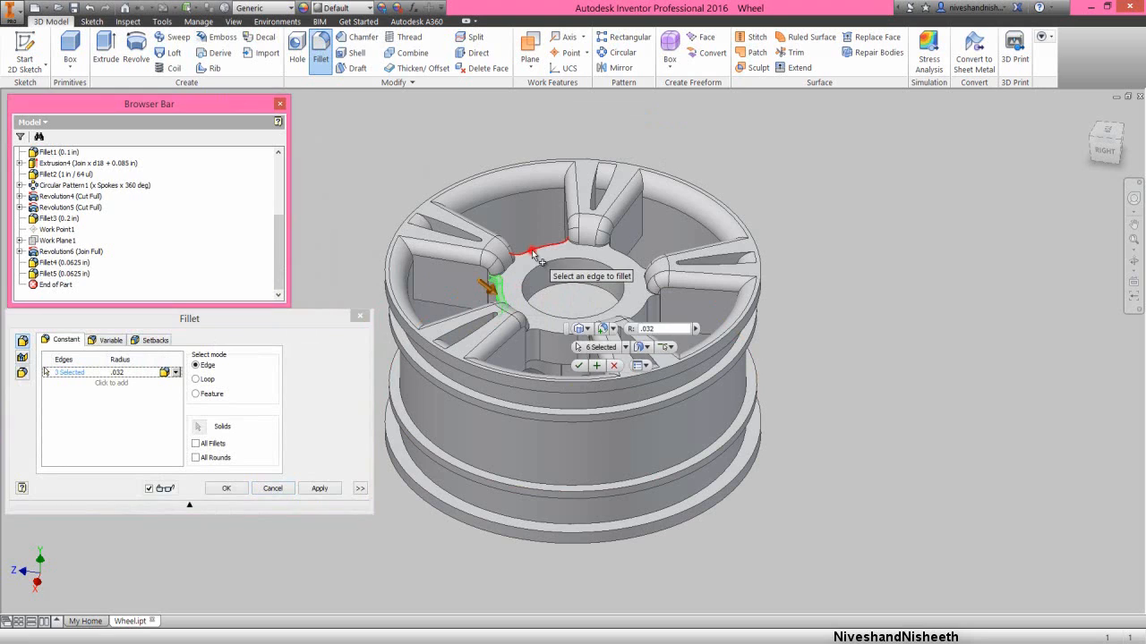
click(617, 250)
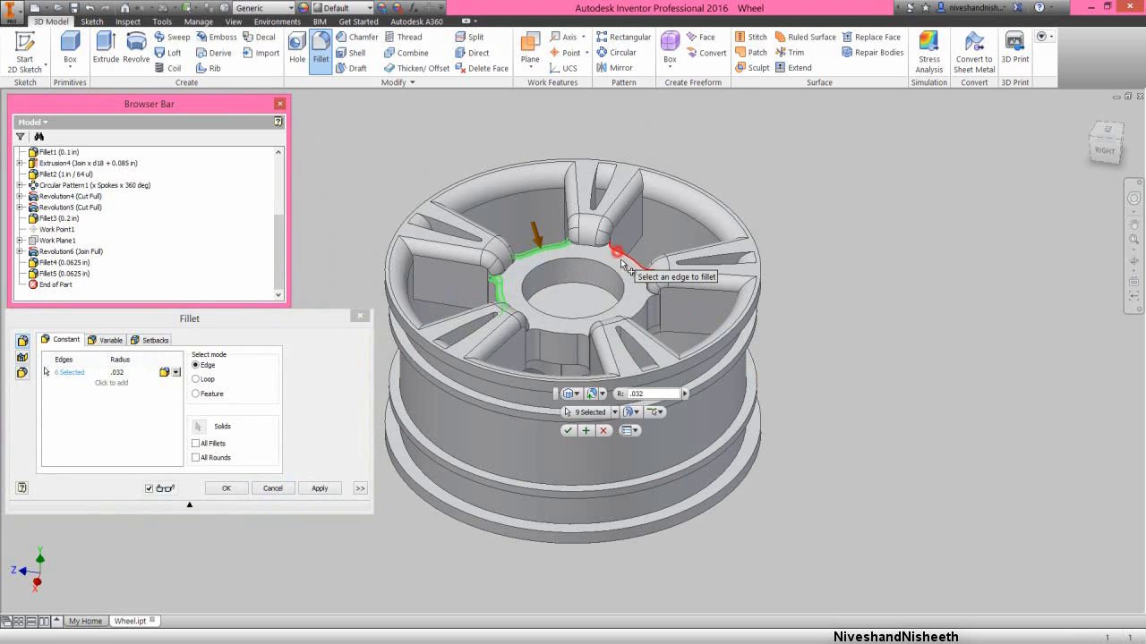
click(644, 306)
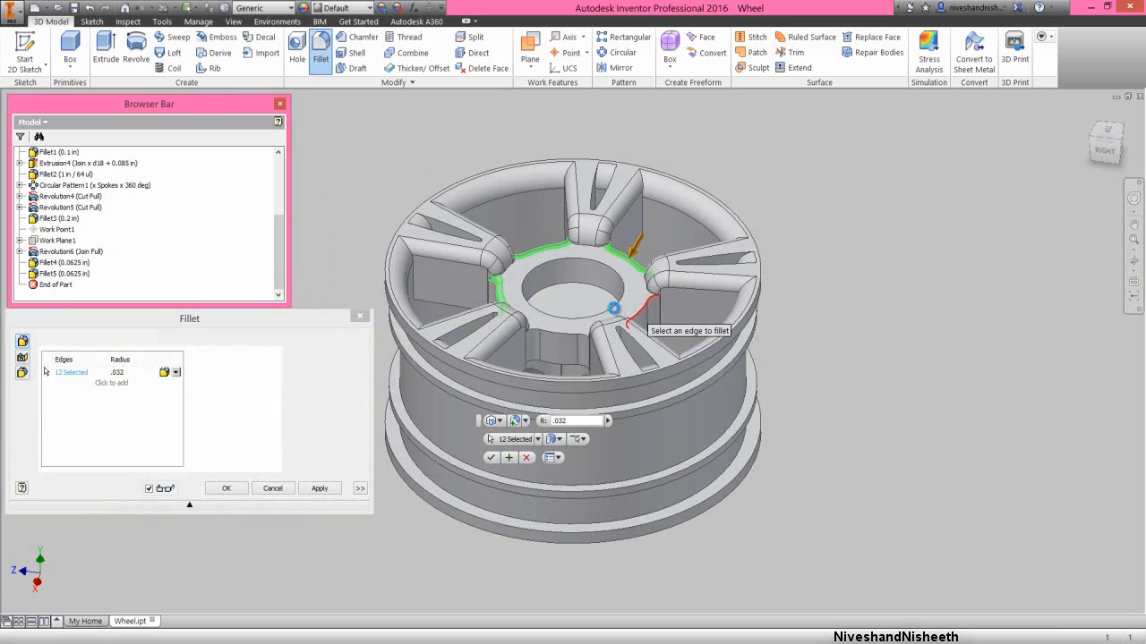
click(557, 338)
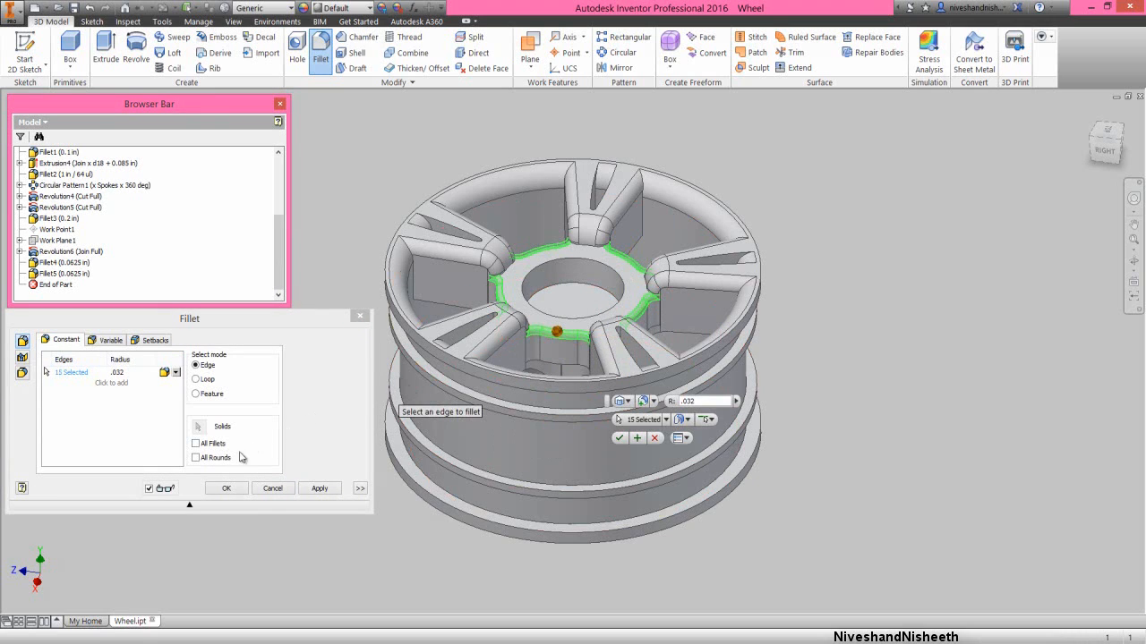
click(223, 492)
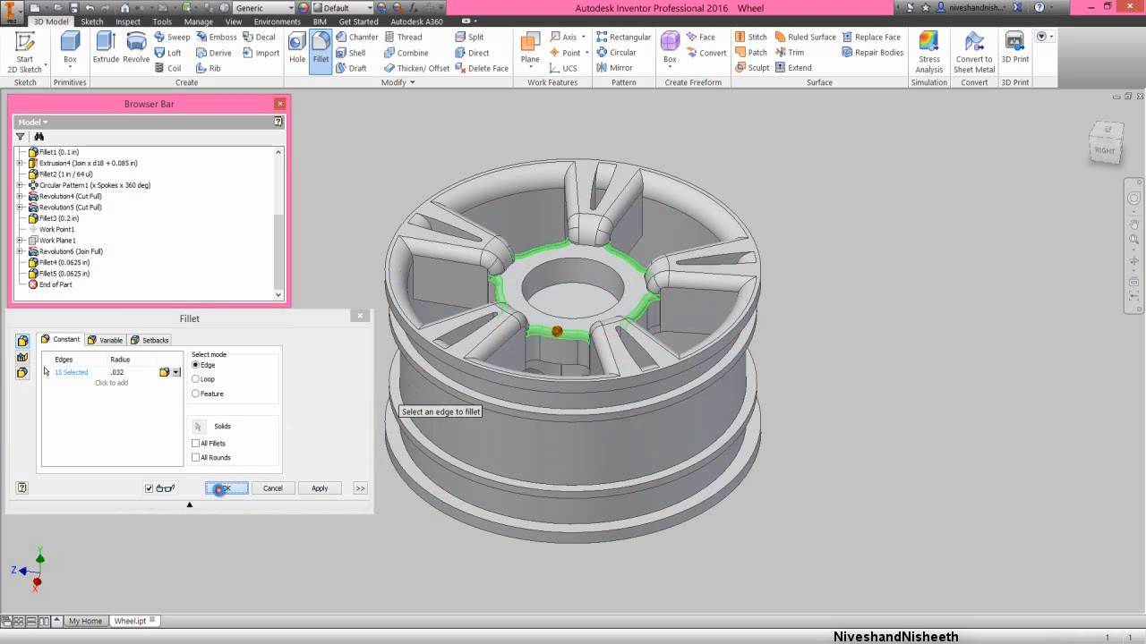
click(243, 383)
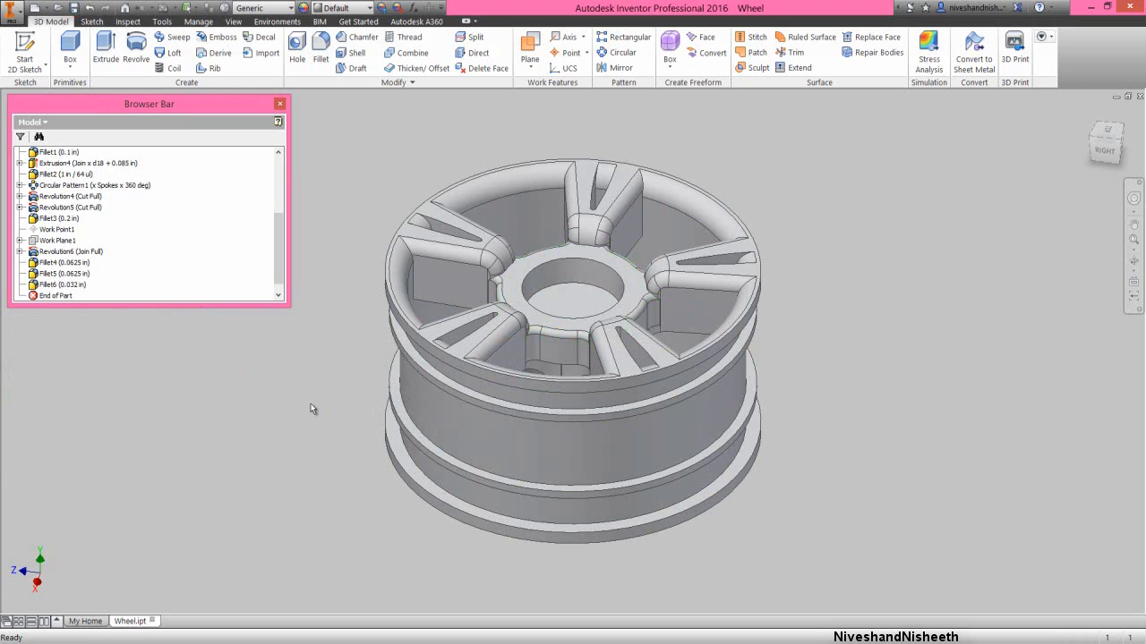
- Start another .032 in constant fillet and add the hub ring's rear outer edges in two neighbouring gaps between spokes
click(321, 44)
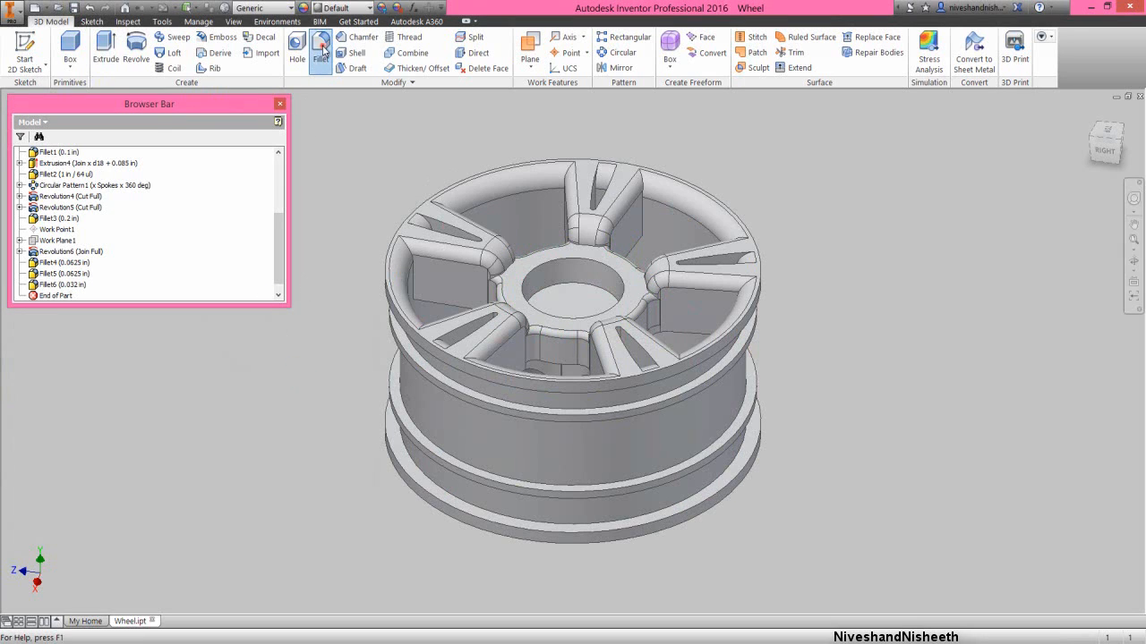
click(1130, 258)
drag(596, 425, 586, 333)
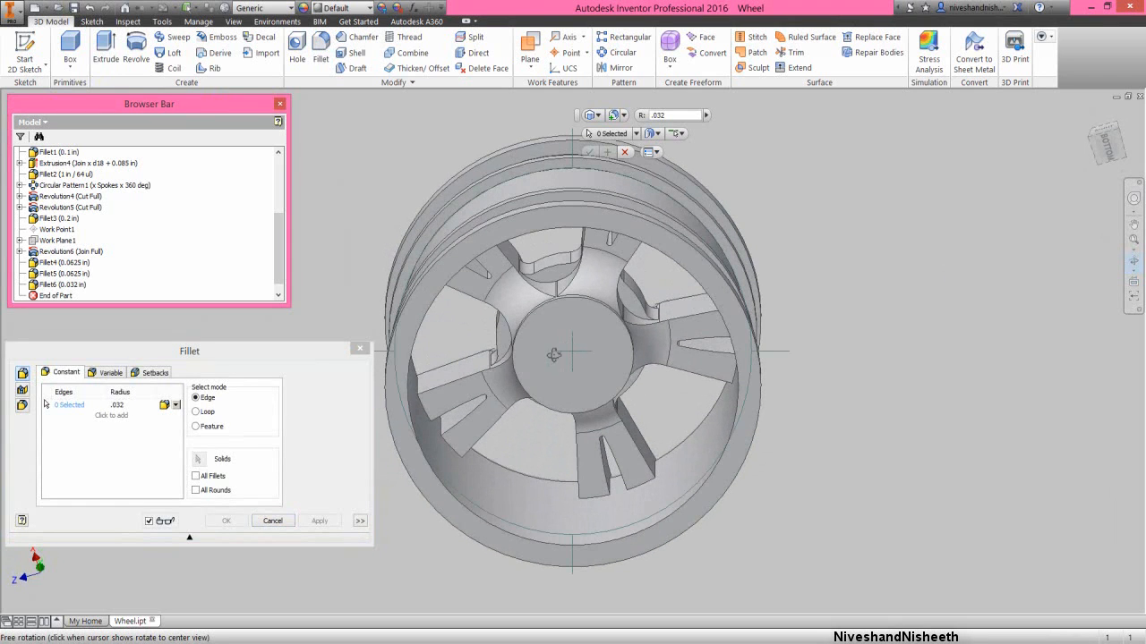
right_click(554, 356)
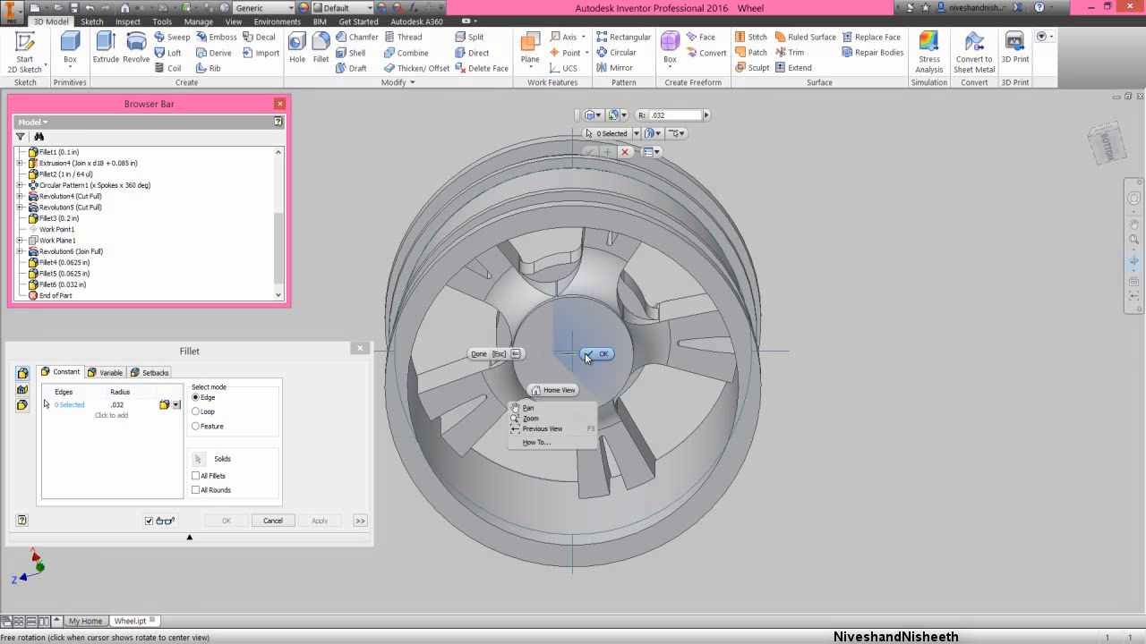
click(586, 355)
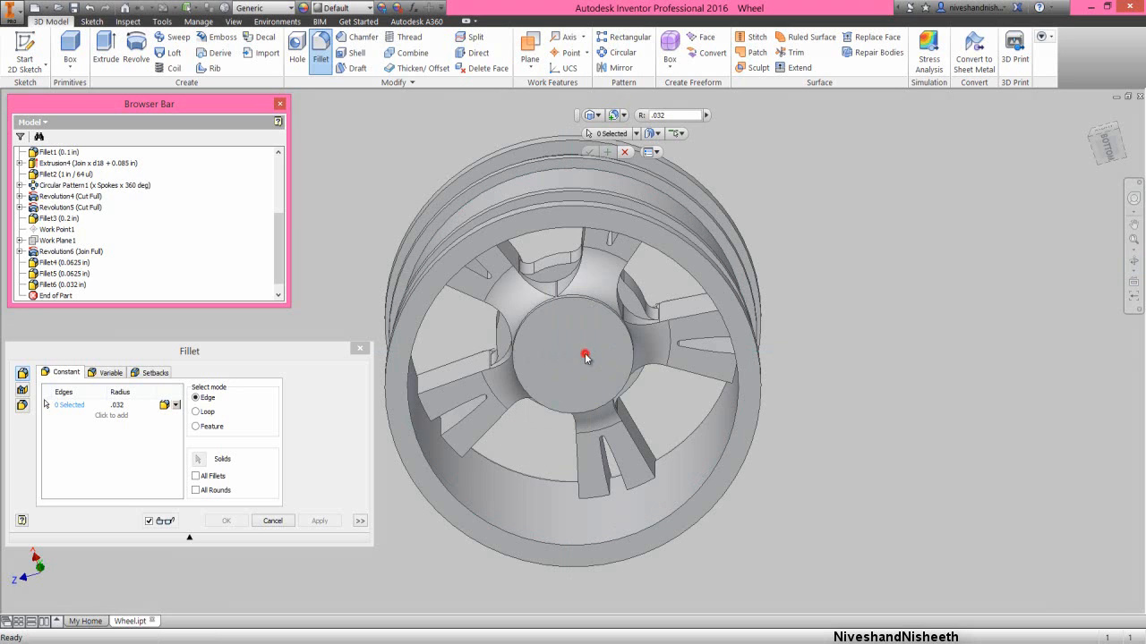
click(559, 269)
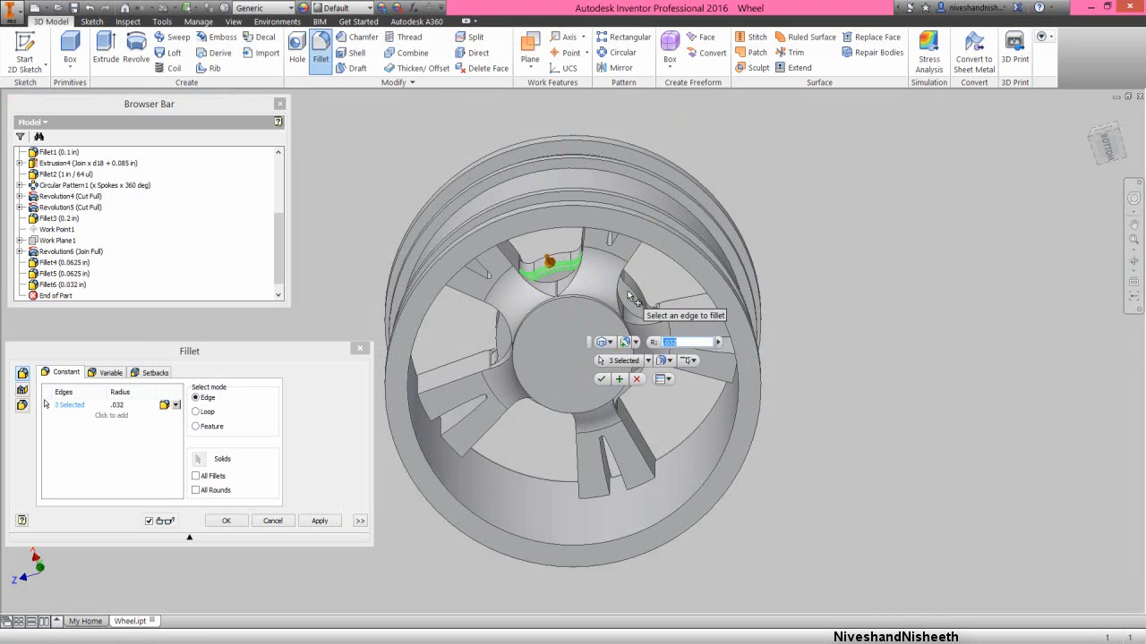
click(633, 297)
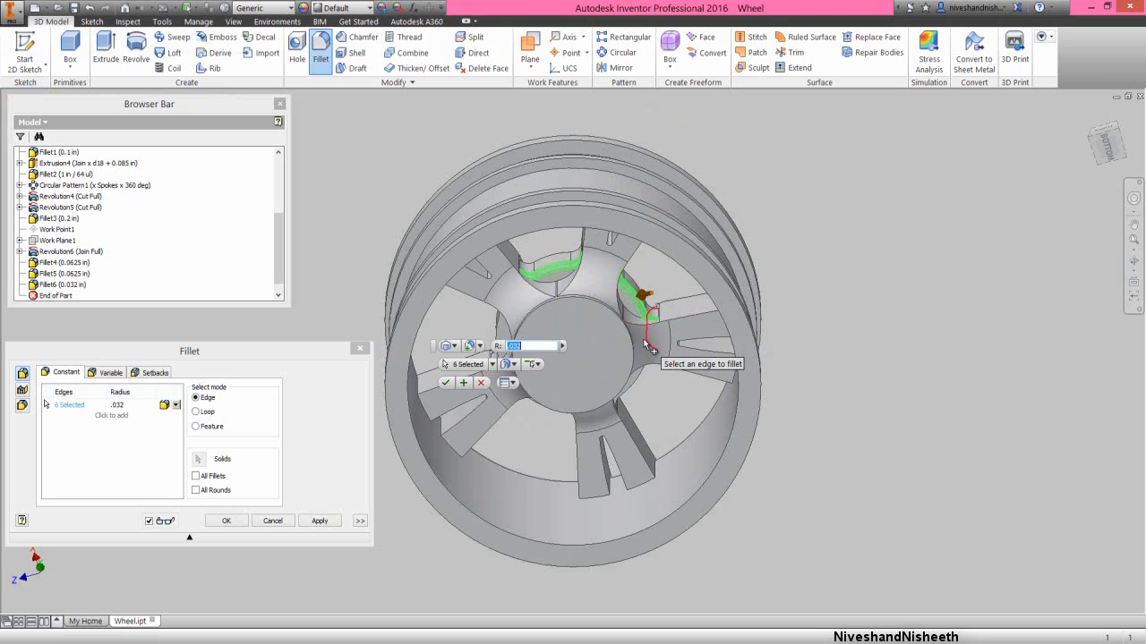
- Add the hub ring's rear outer edge in a third gap between spokes to the fillet selection
click(1133, 261)
drag(561, 406, 583, 398)
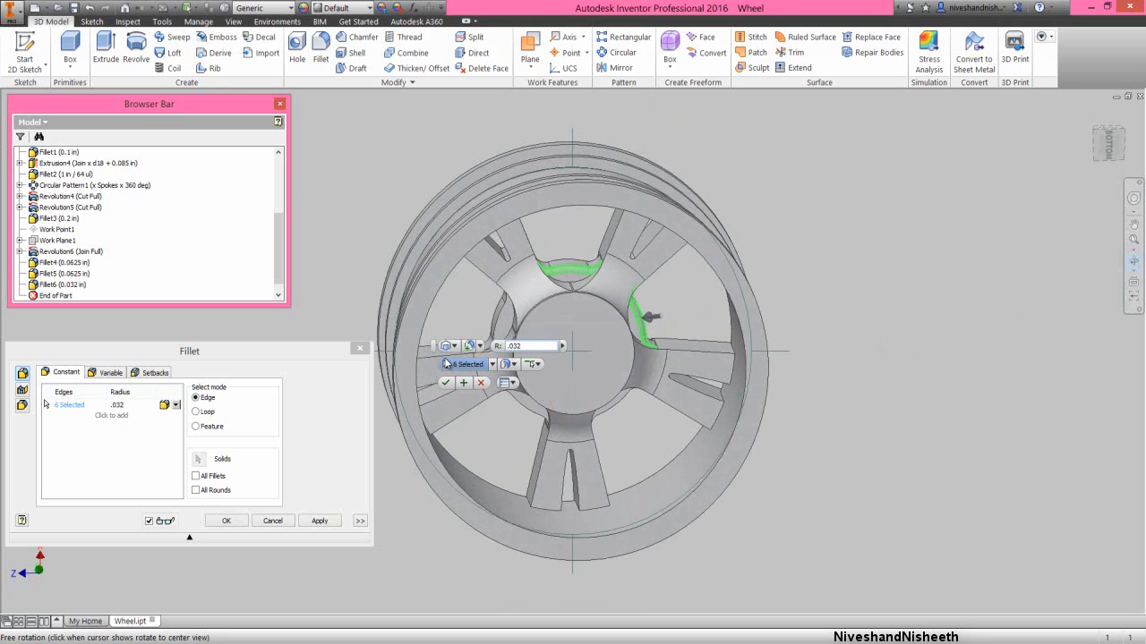
right_click(425, 365)
click(455, 362)
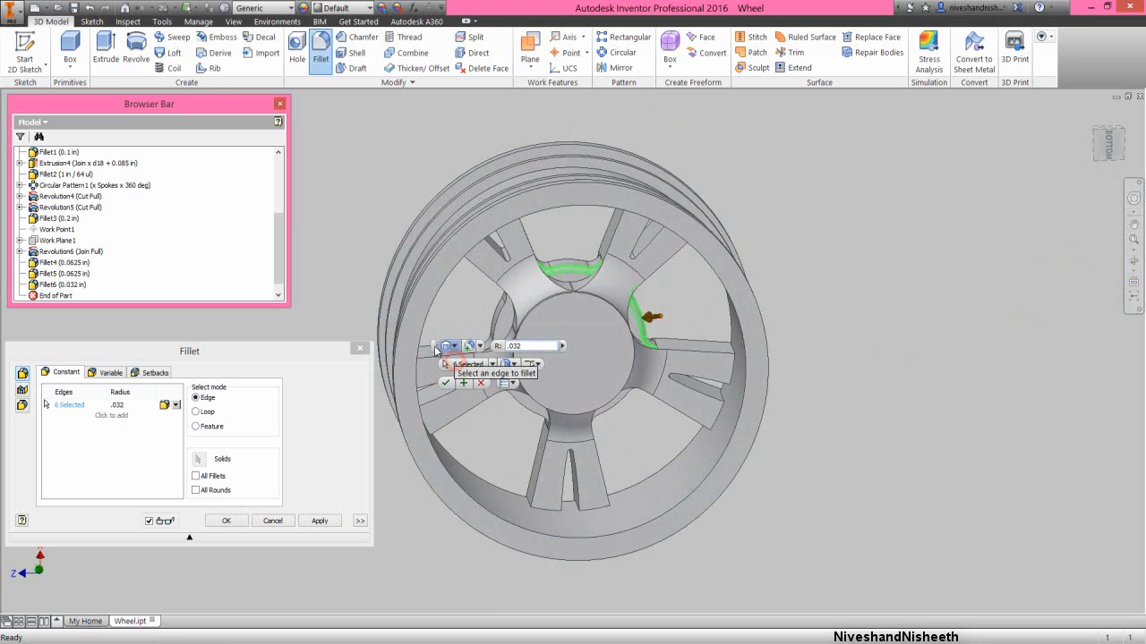
drag(433, 344, 449, 341)
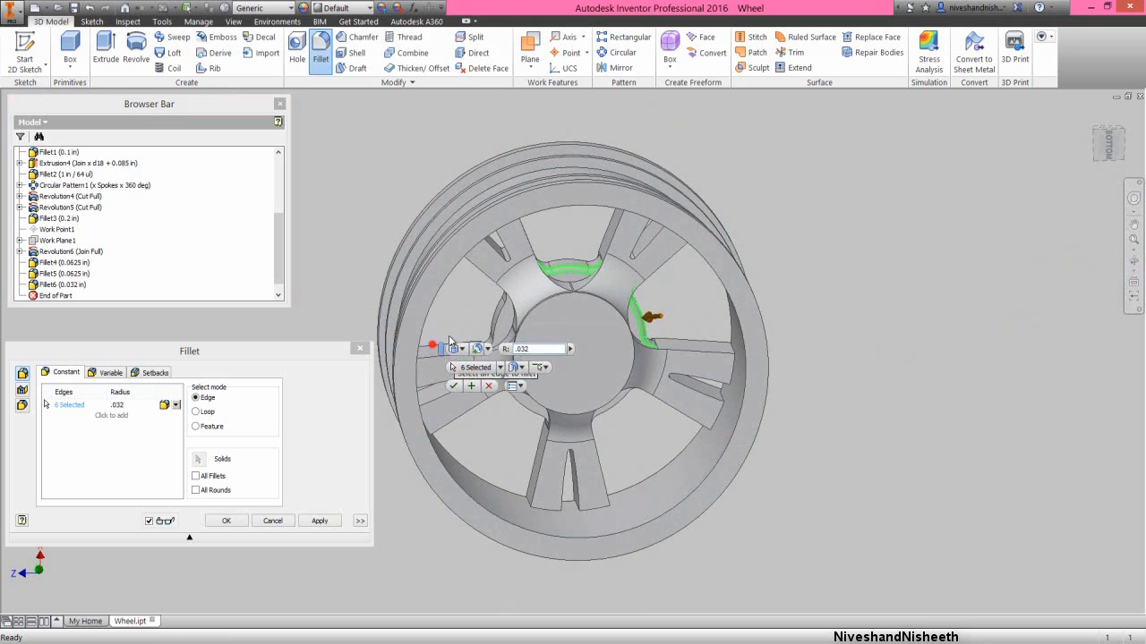
click(500, 320)
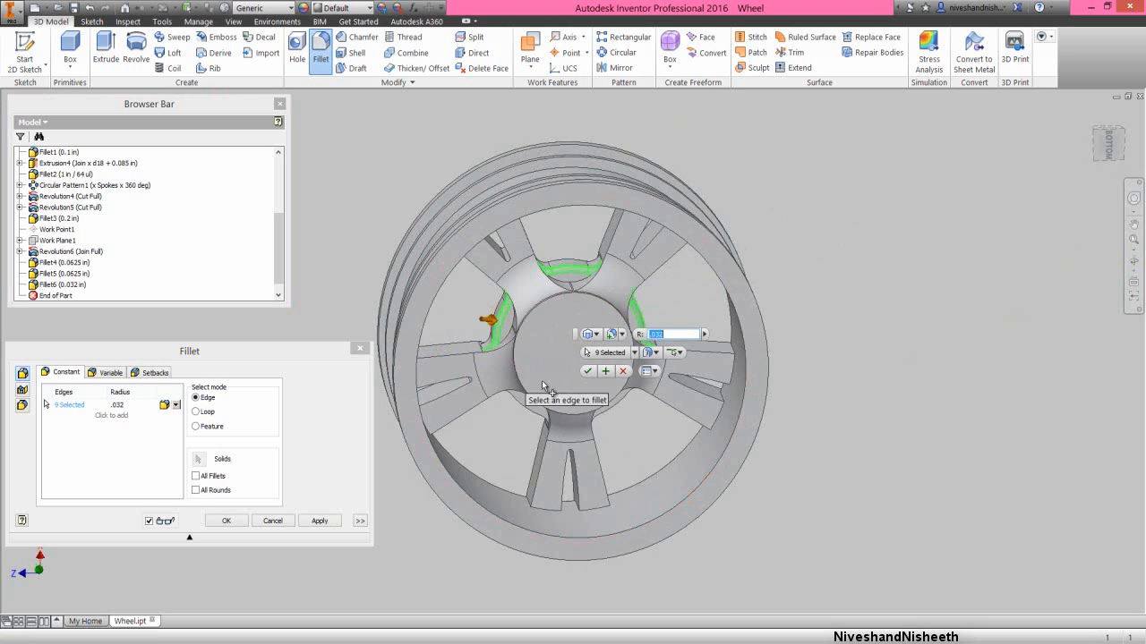
- Add the hub ring's rear outer edges in the remaining two gaps and apply the .032 in fillet
click(1133, 259)
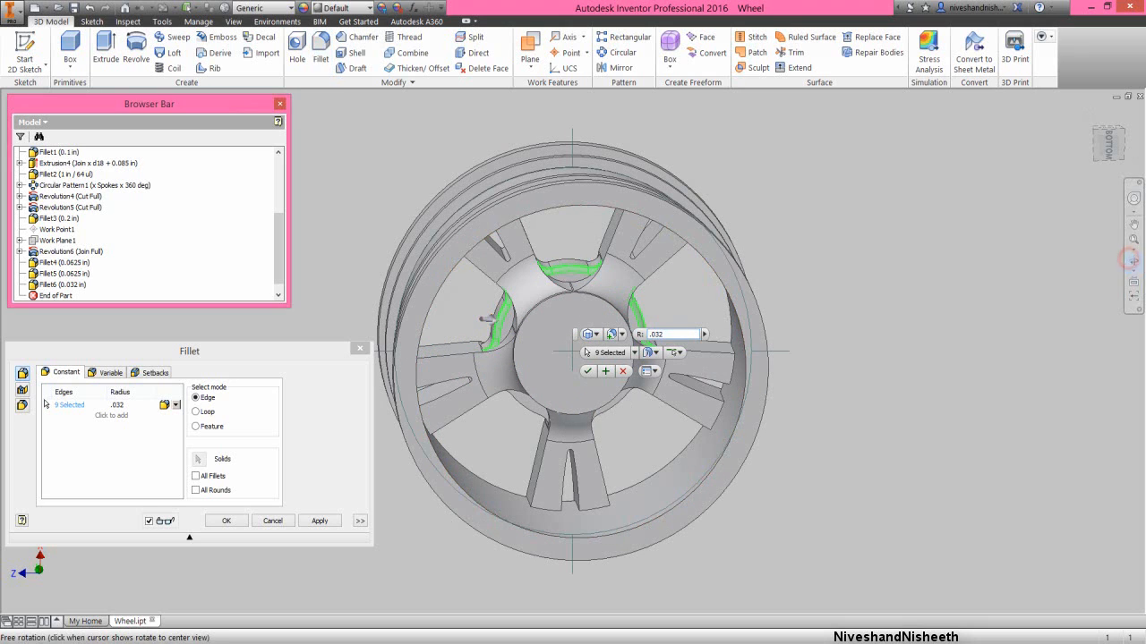
drag(555, 419, 559, 406)
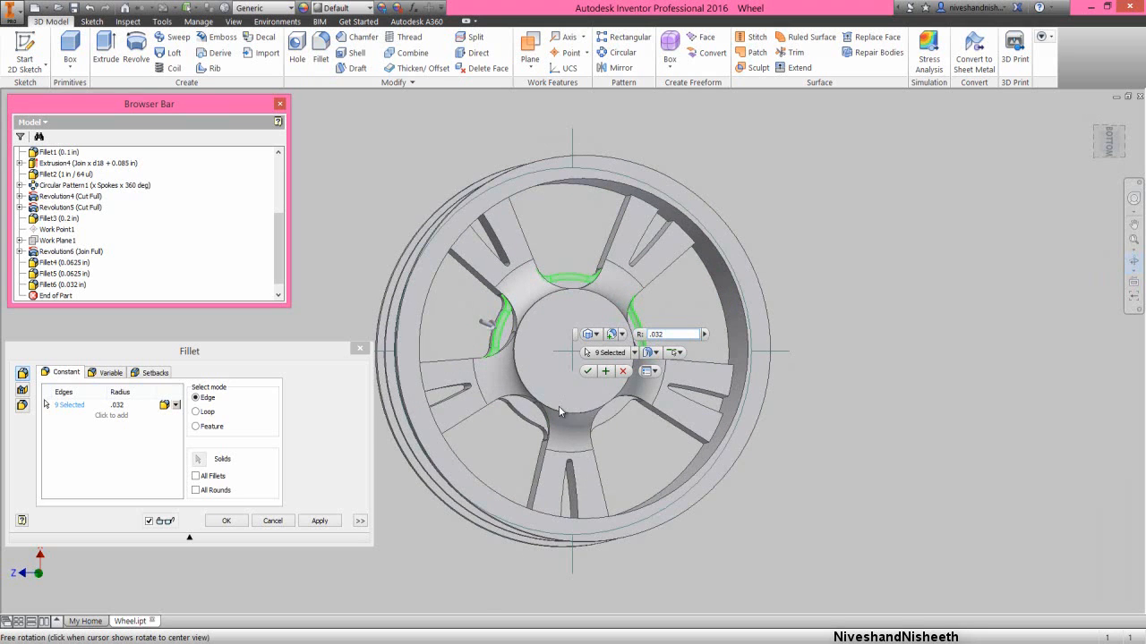
right_click(560, 408)
click(593, 406)
click(528, 422)
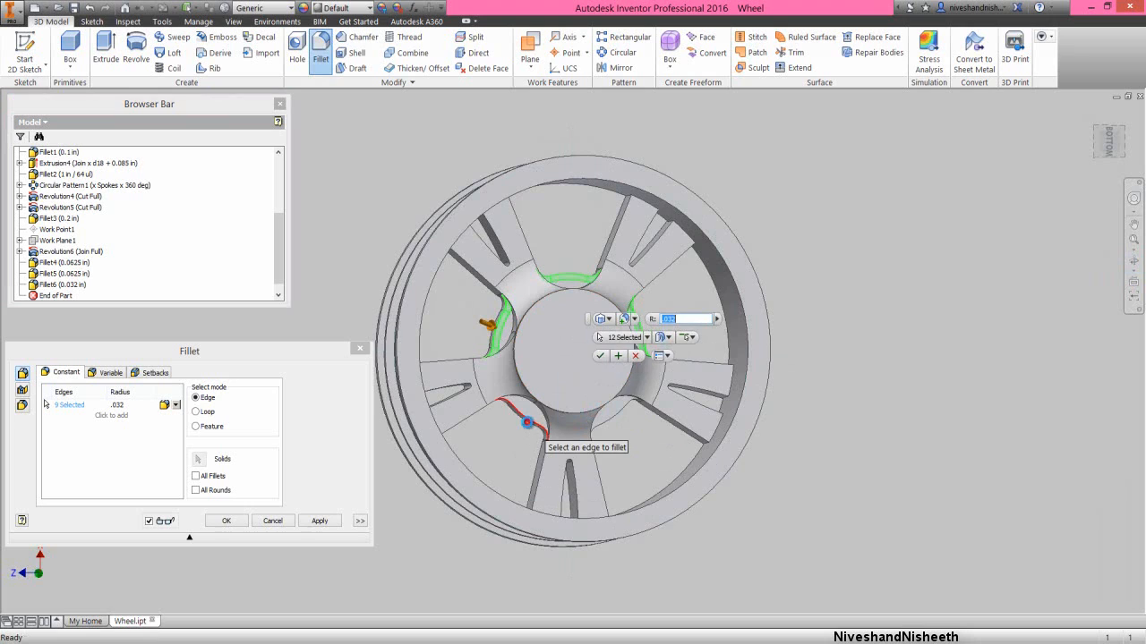
click(612, 418)
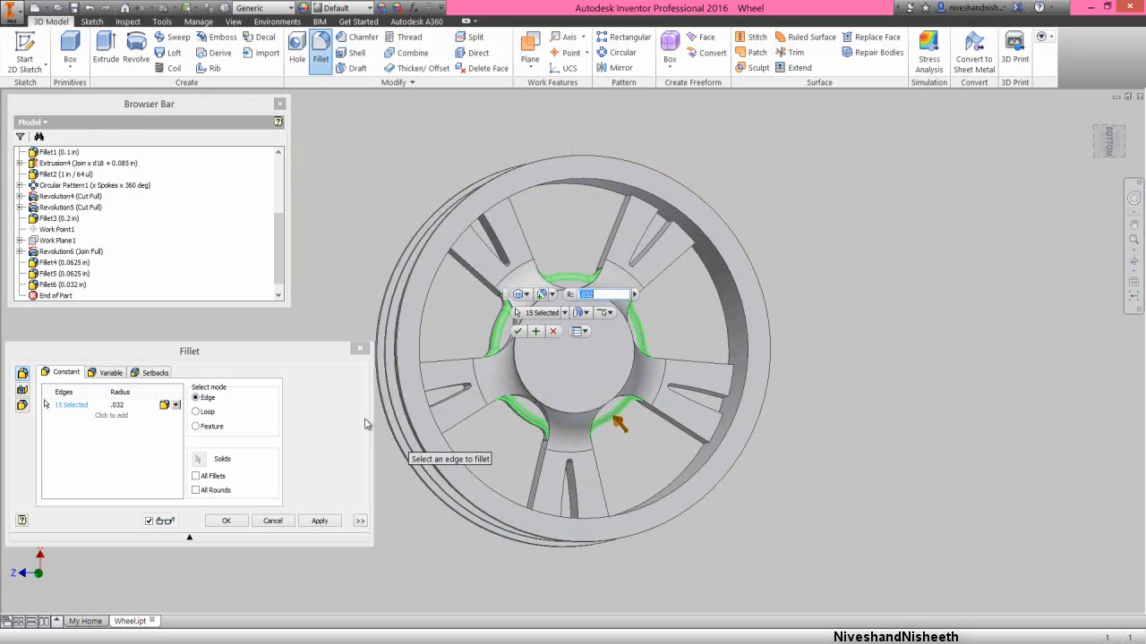
click(305, 357)
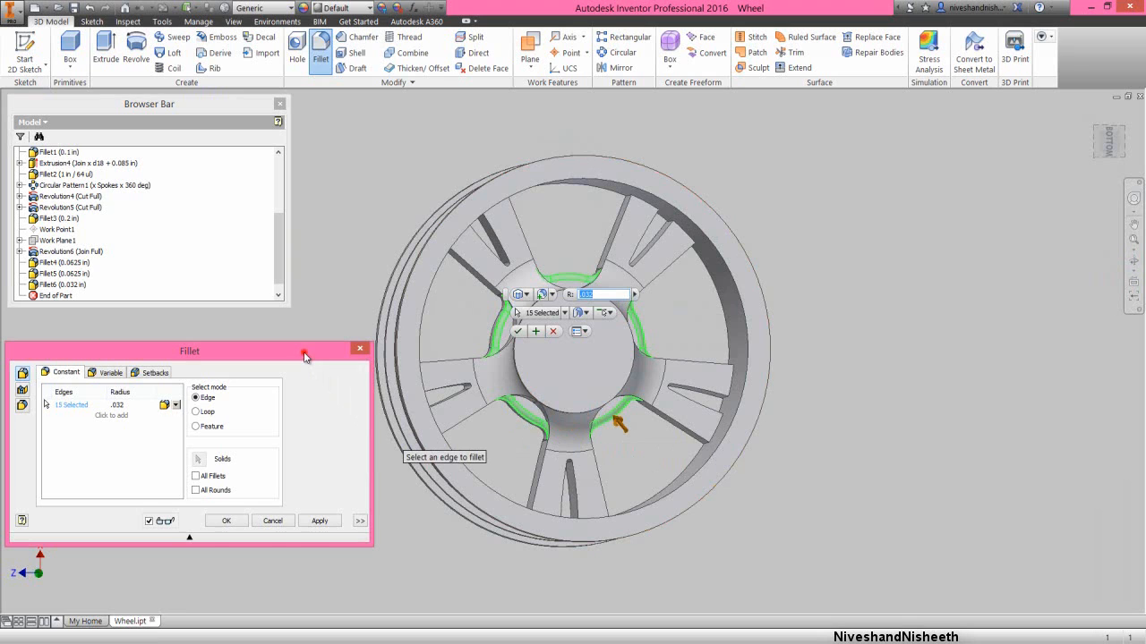
click(319, 521)
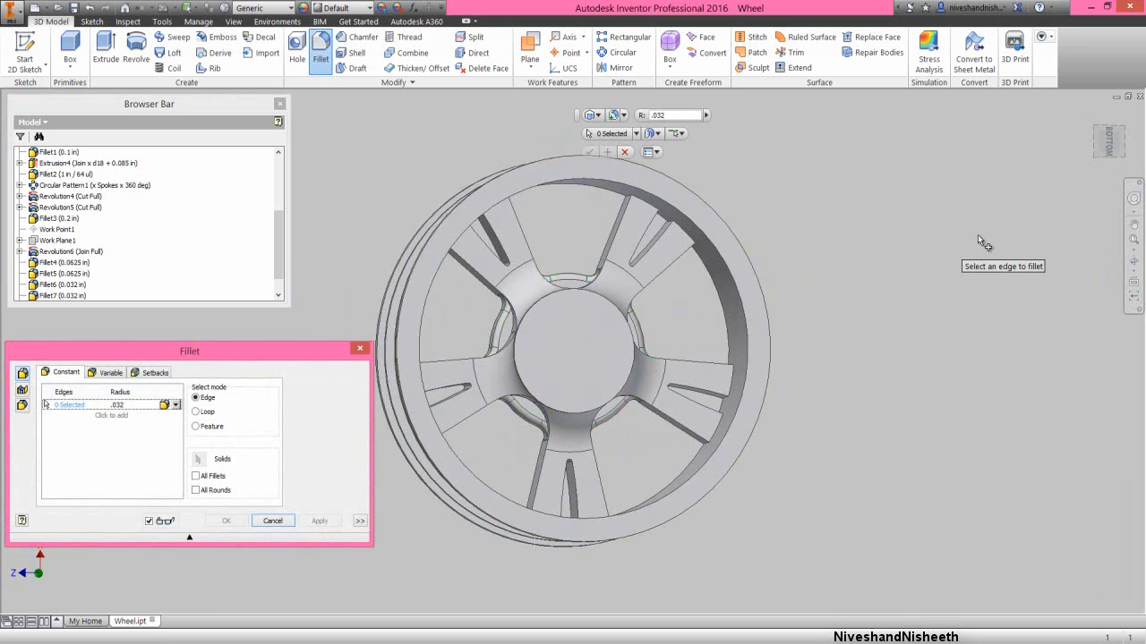
- Select the curved edges on the back of the hub in three gaps between spokes for another .032 in fillet
click(1132, 261)
mouse_move(608, 373)
mouse_down()
mouse_move(596, 376)
mouse_move(603, 387)
mouse_up()
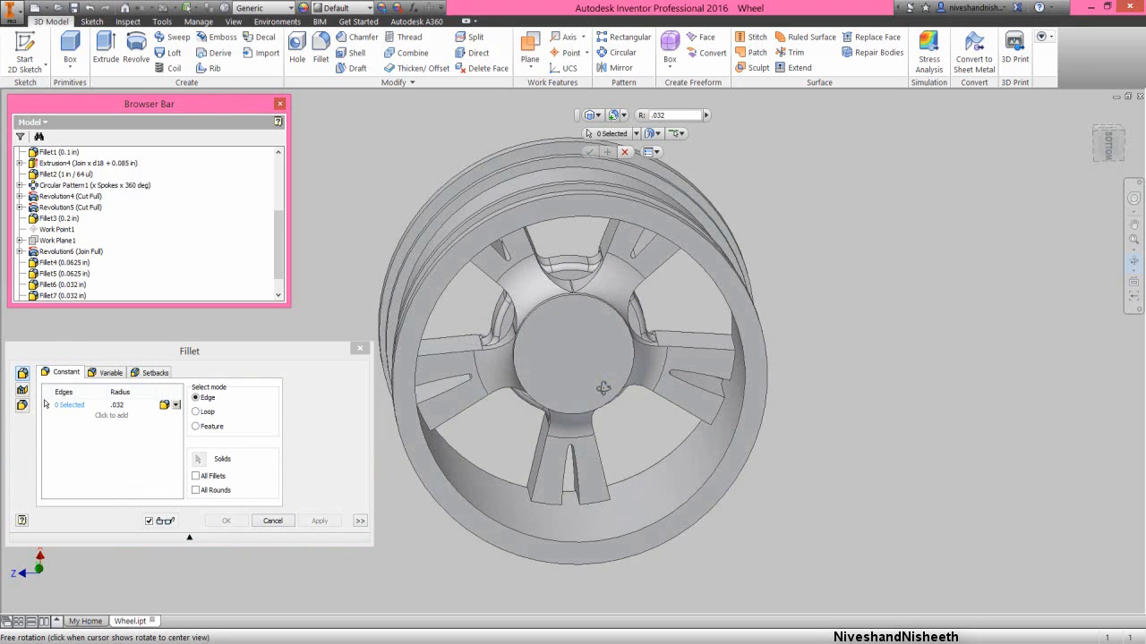
right_click(591, 376)
click(614, 369)
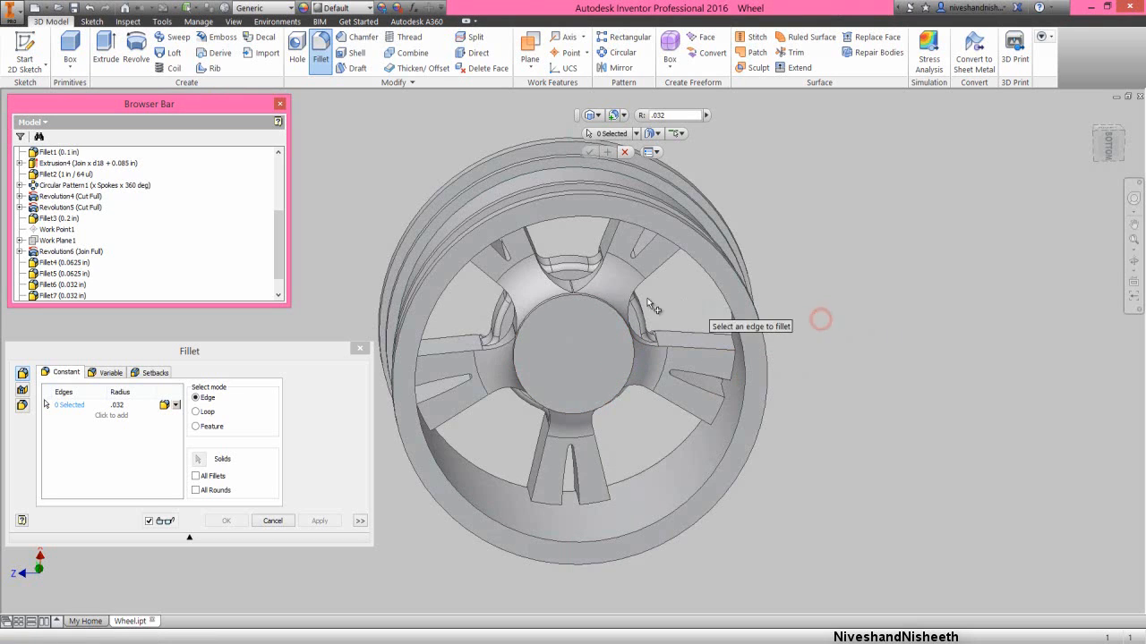
click(580, 278)
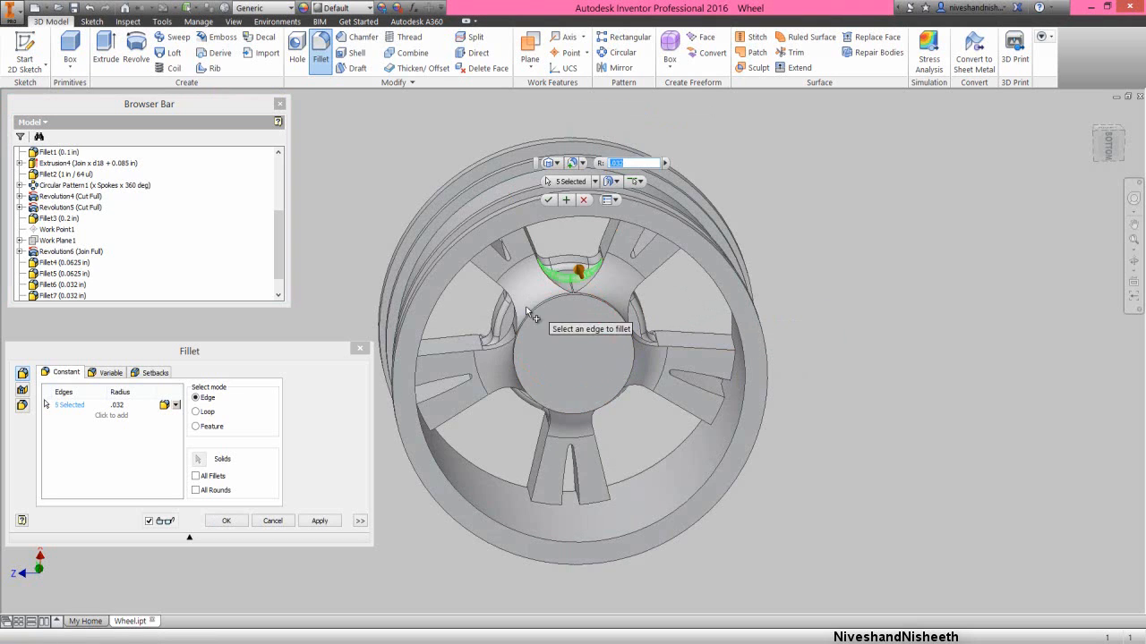
click(510, 335)
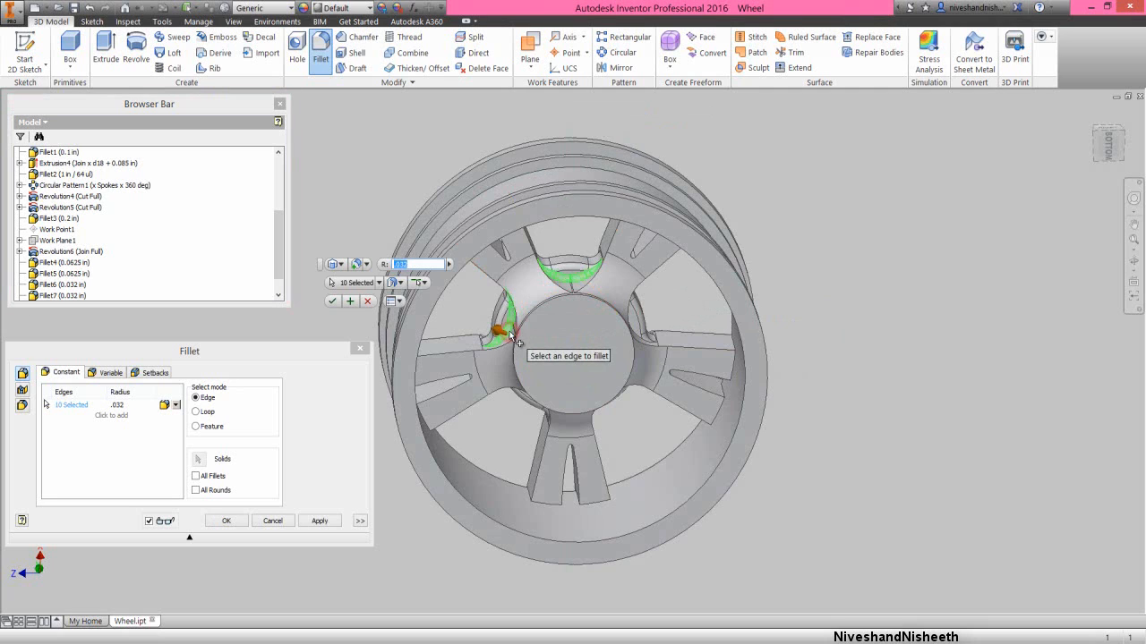
click(637, 337)
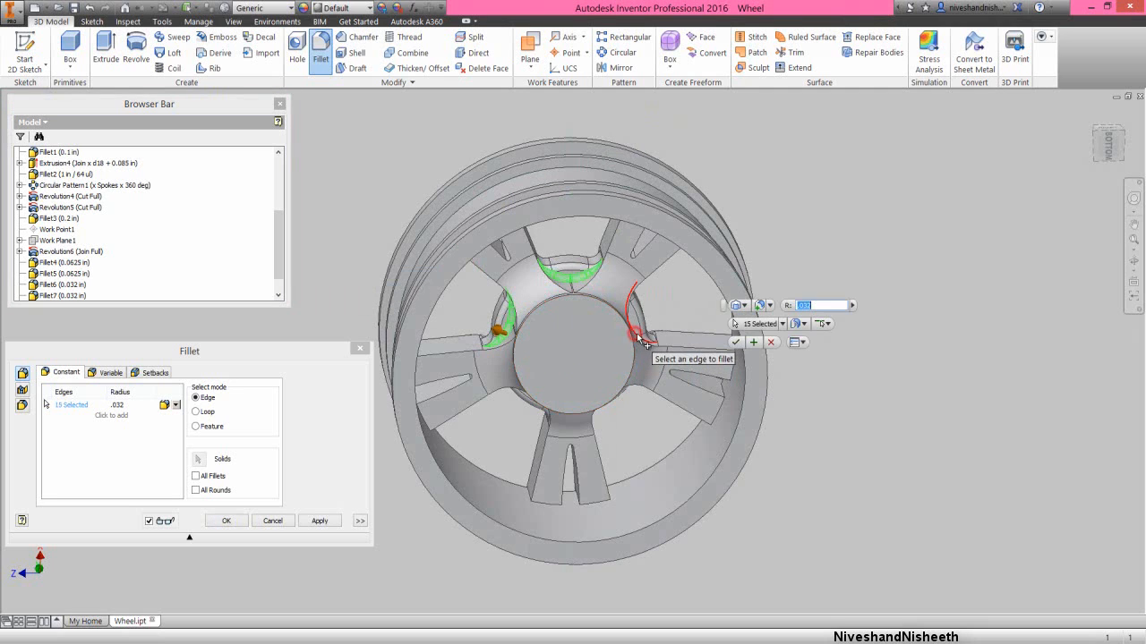
- Add the curved back edges of the hub in the remaining two gaps and create the .032 in fillet
click(1134, 261)
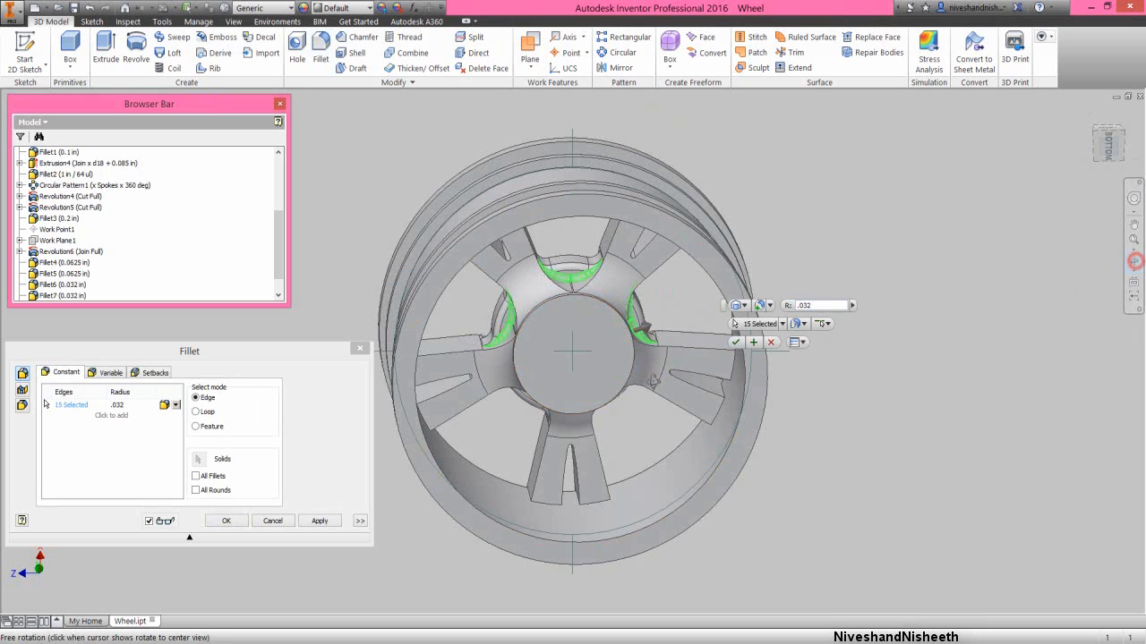
drag(607, 379, 614, 358)
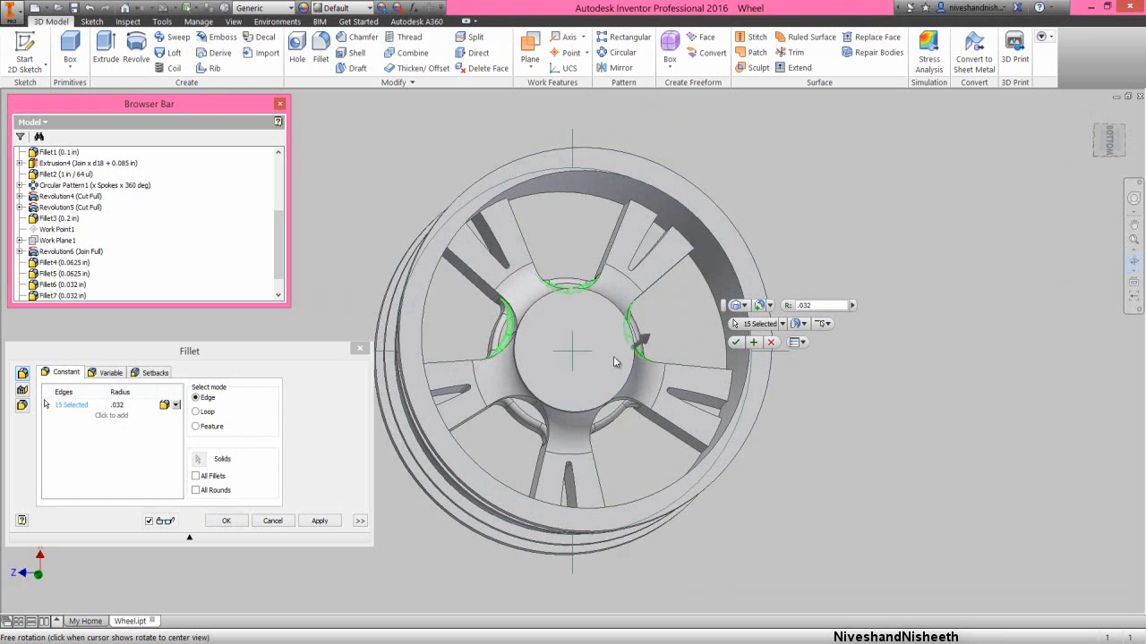
right_click(614, 358)
click(660, 357)
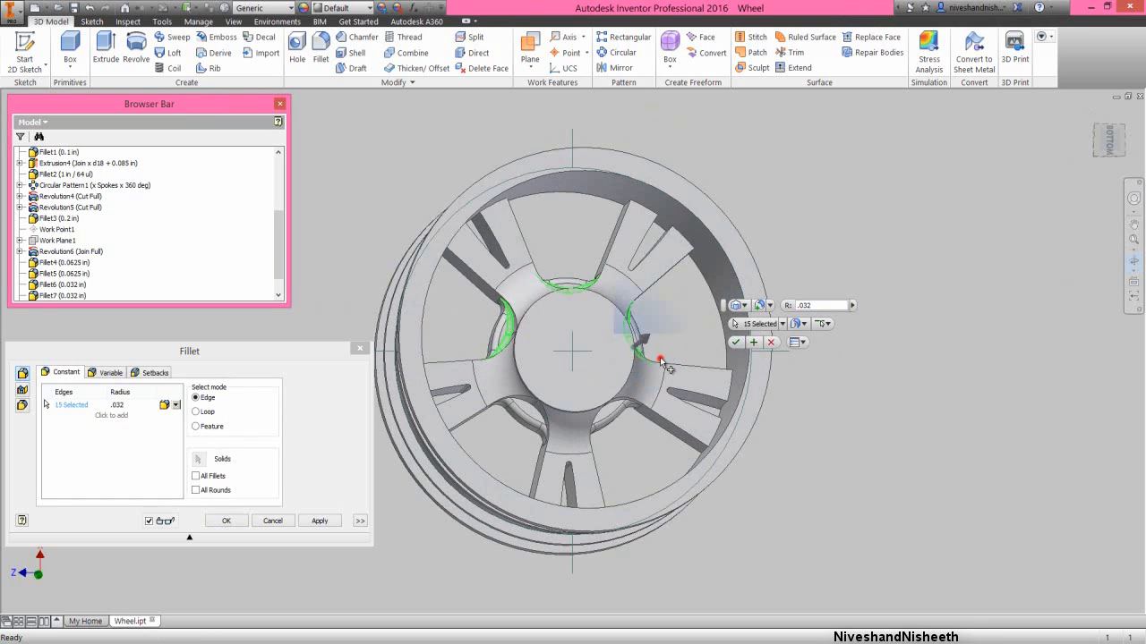
click(536, 416)
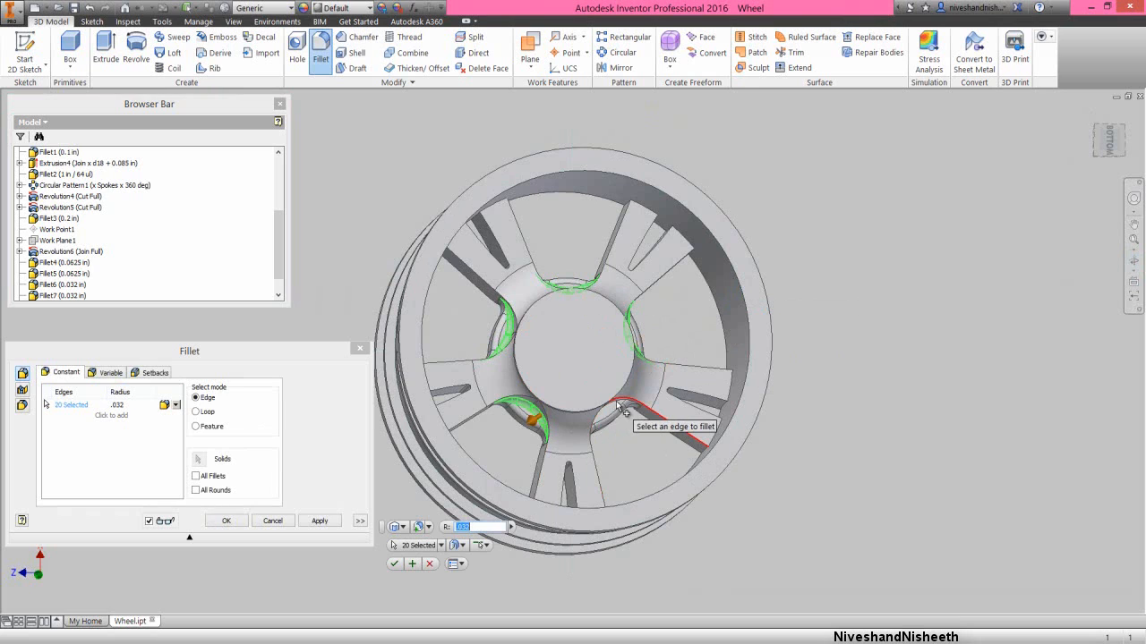
scroll(624, 410, up, 3)
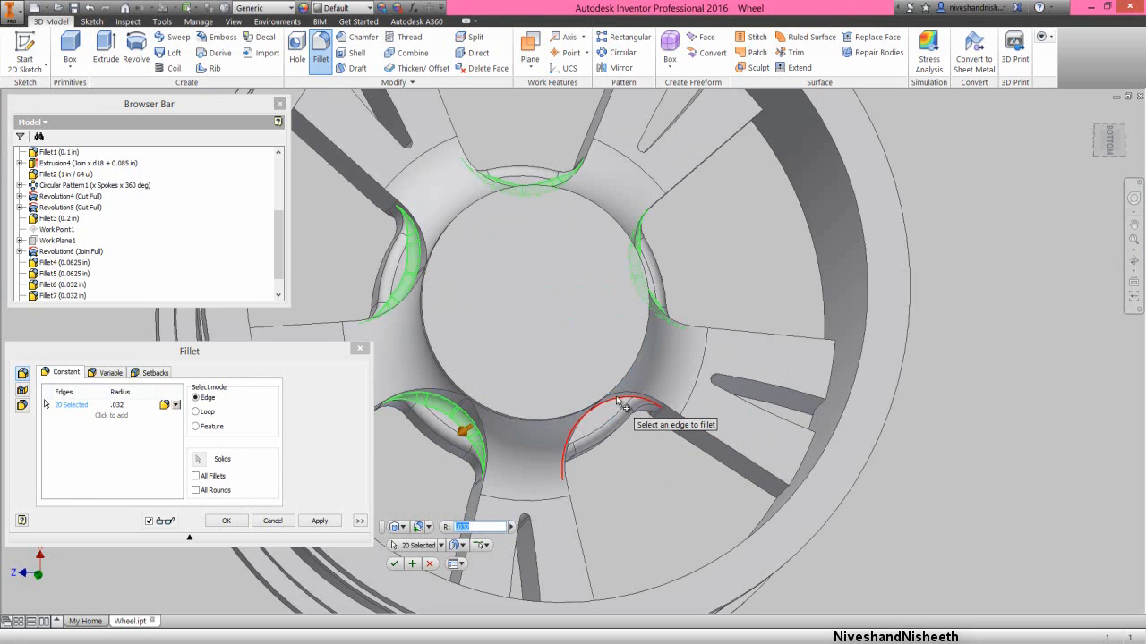
click(621, 403)
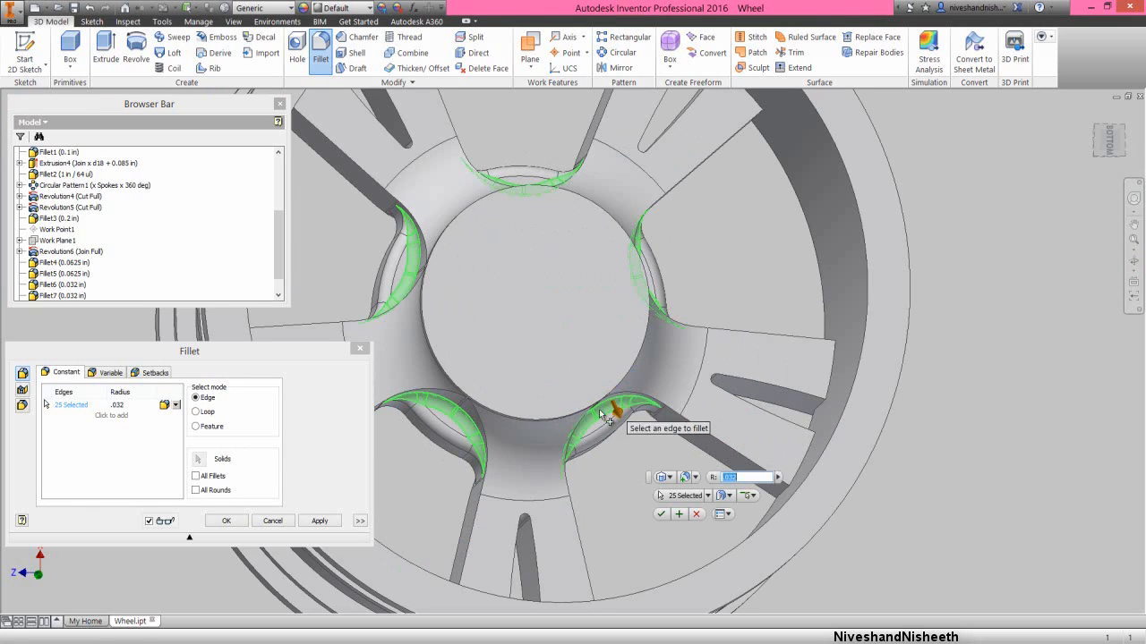
click(228, 521)
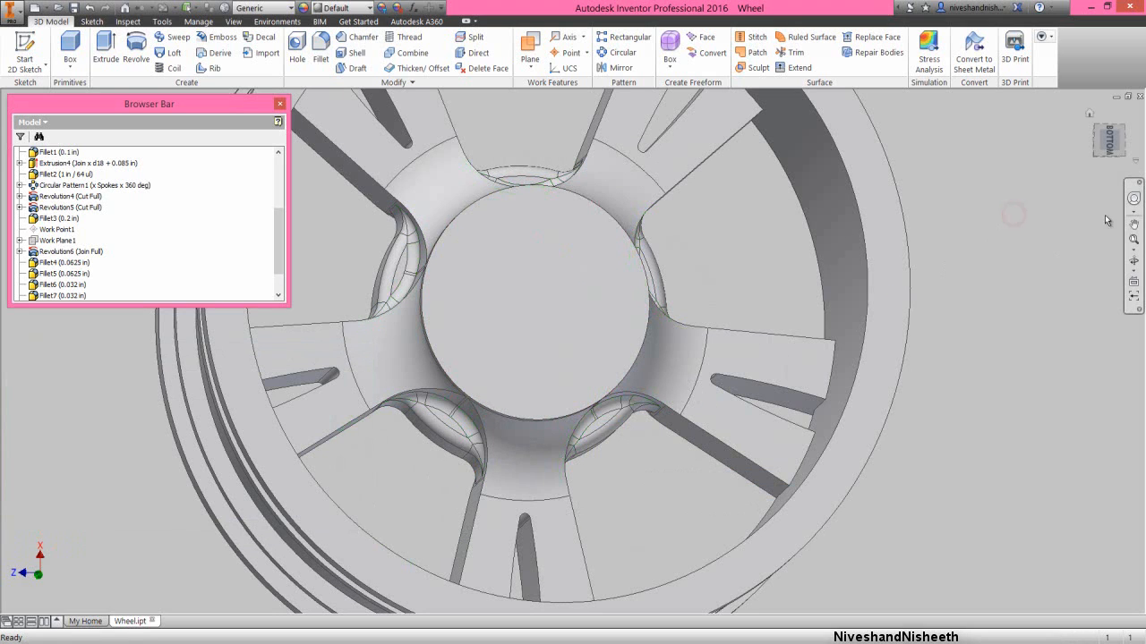
- Start a .032 in fillet on the front edges where two of the spokes meet the hub ring
click(1136, 260)
scroll(785, 328, up, 5)
drag(666, 329, 998, 283)
click(1085, 119)
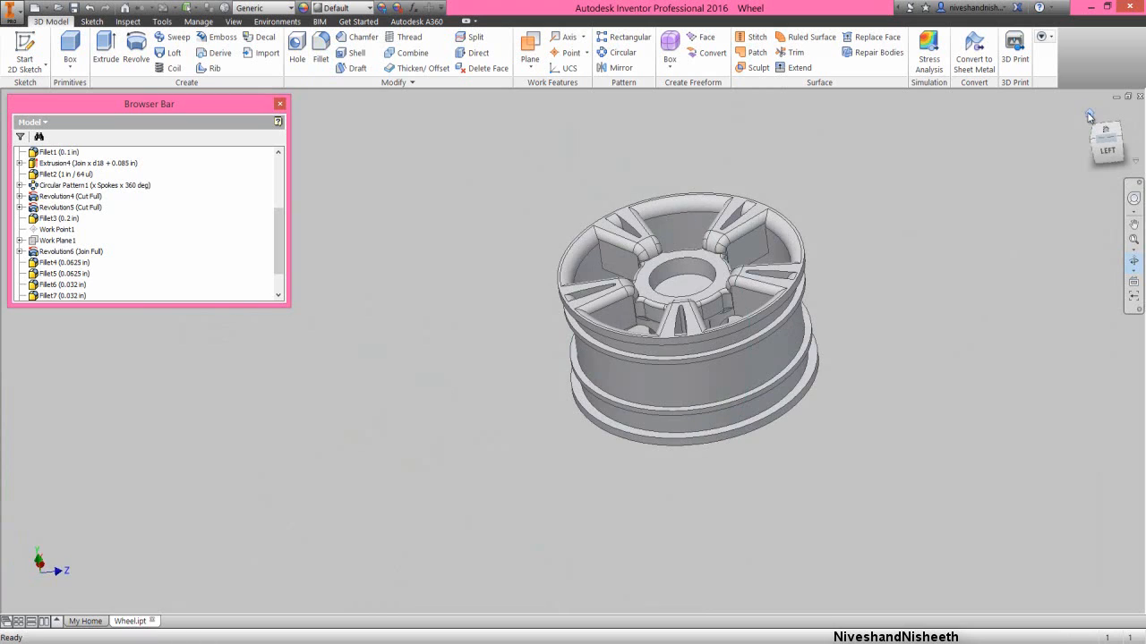
right_click(599, 281)
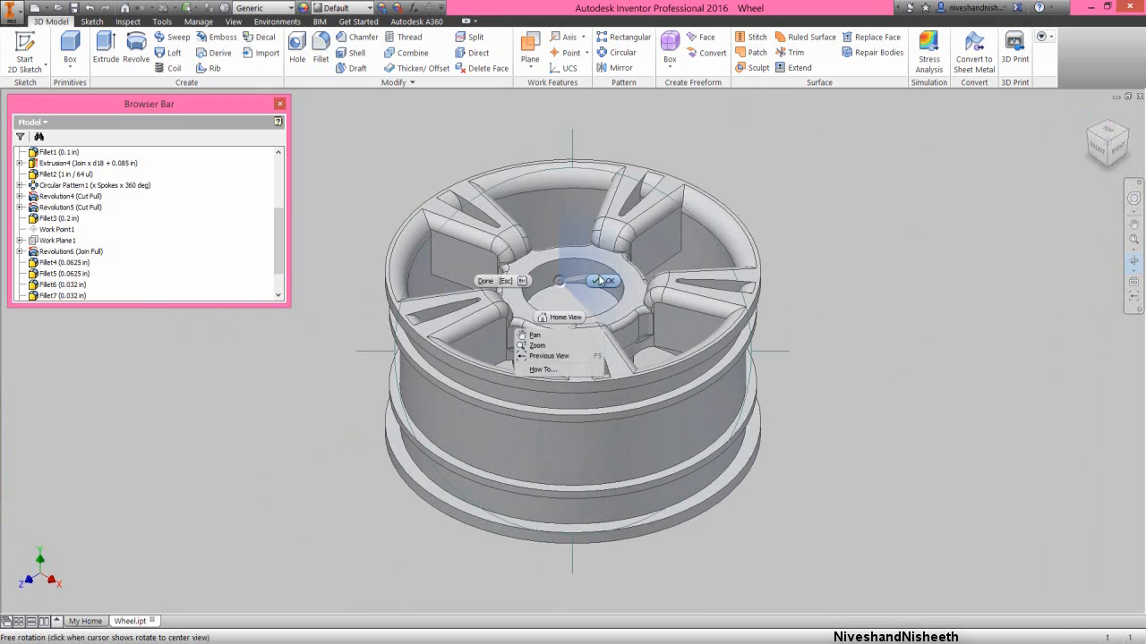
key(Escape)
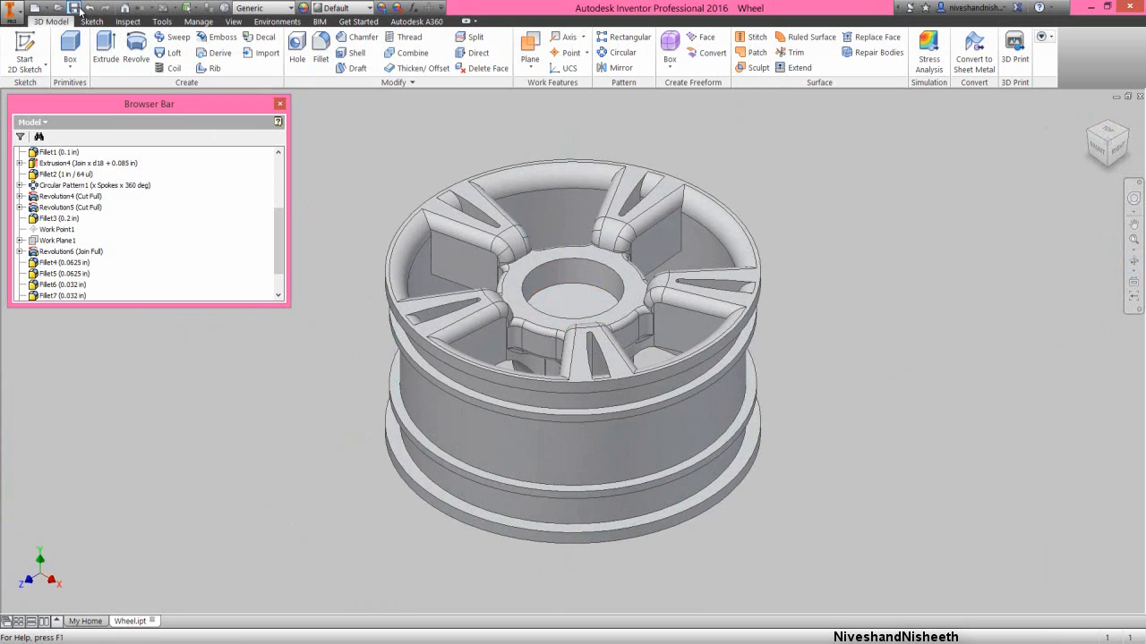
click(339, 274)
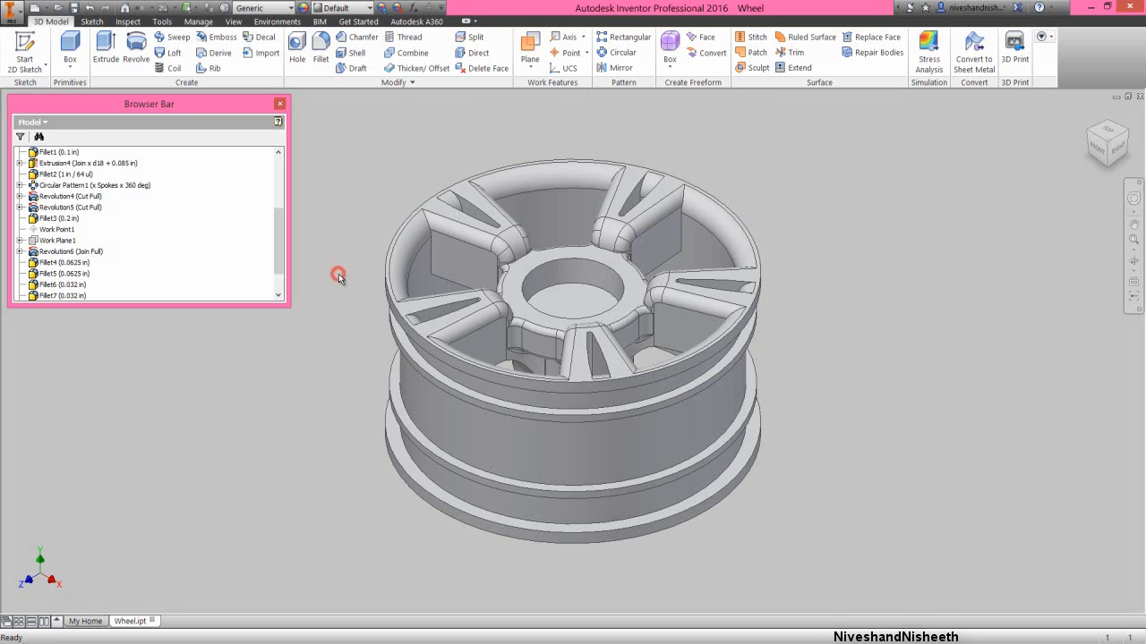
click(318, 53)
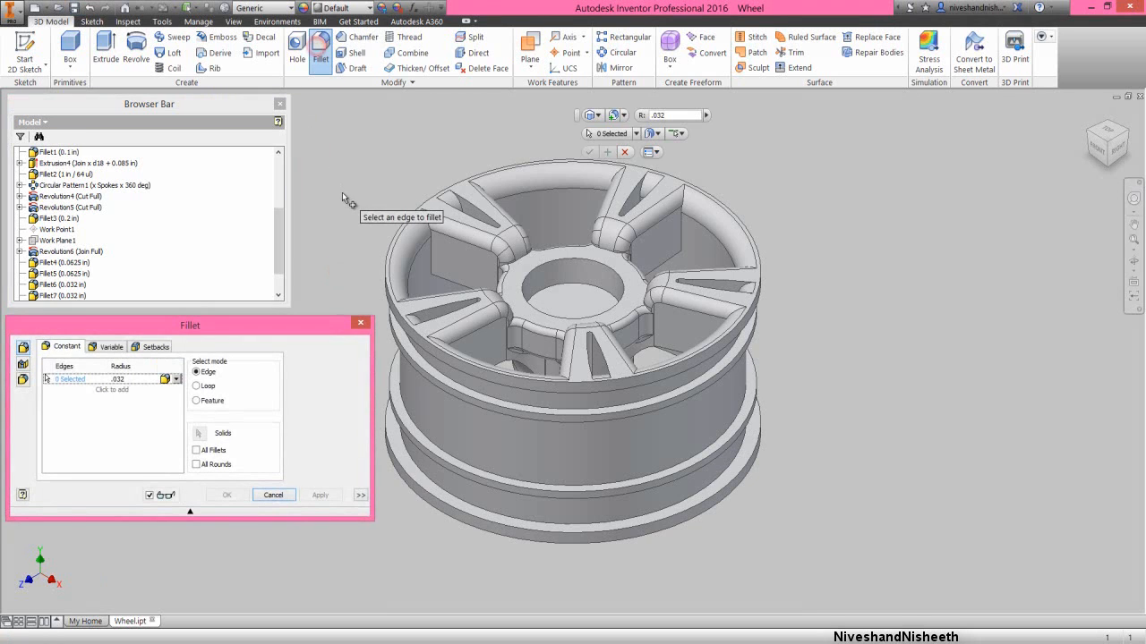
click(526, 260)
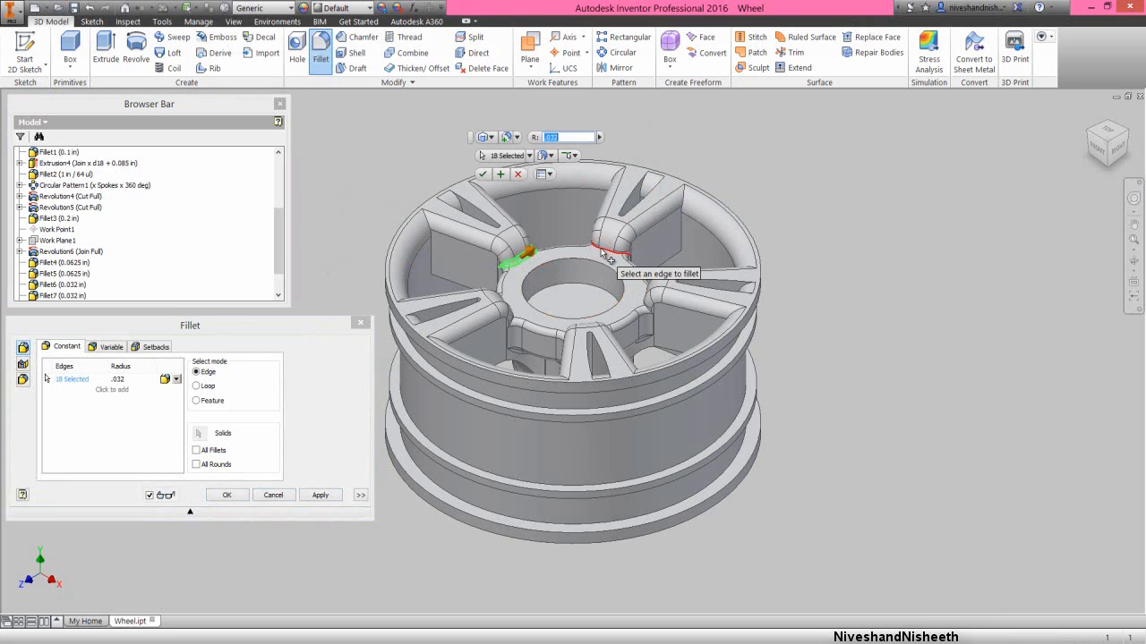
click(606, 253)
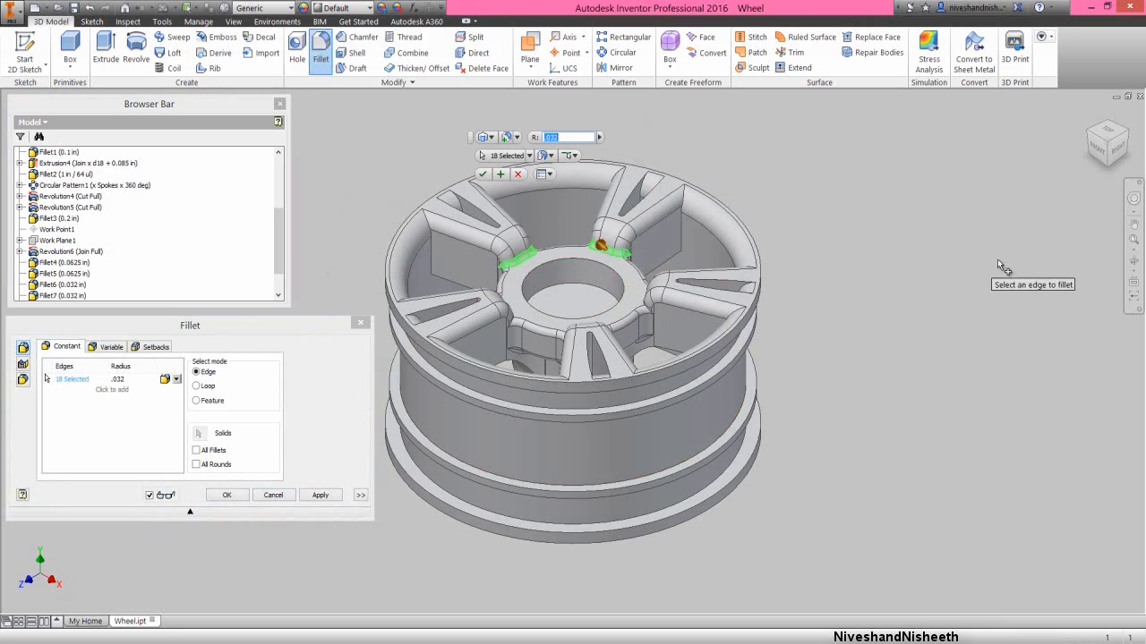
- Add the front spoke-to-hub-ring junction edges of two more spokes to the .032 in fillet selection
click(1131, 263)
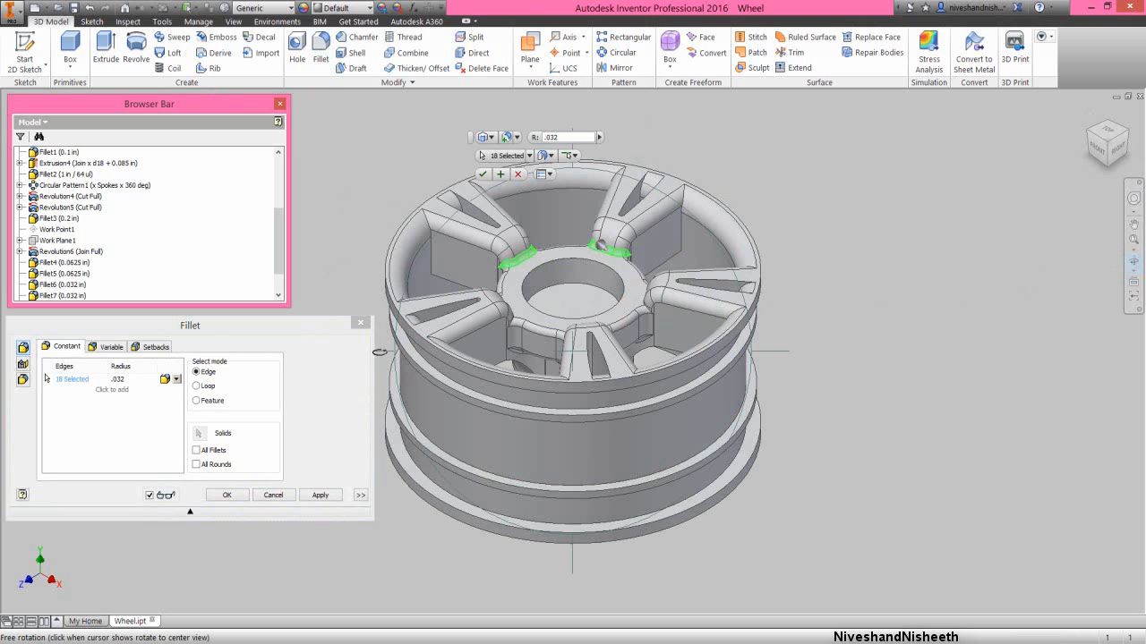
drag(379, 352, 617, 355)
right_click(518, 318)
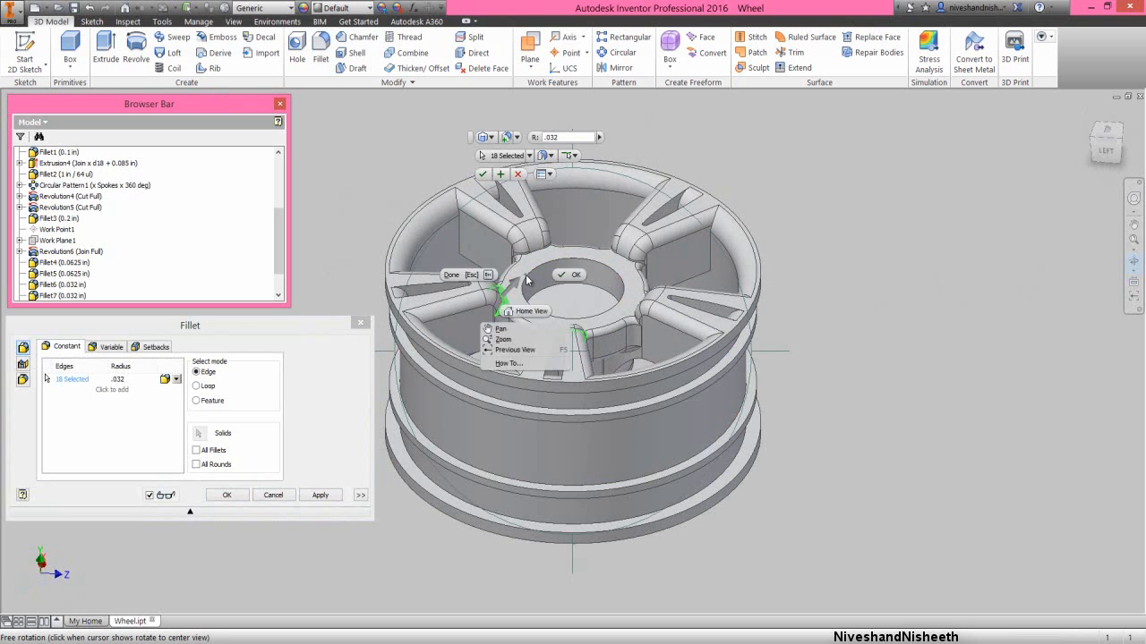
click(547, 274)
click(542, 257)
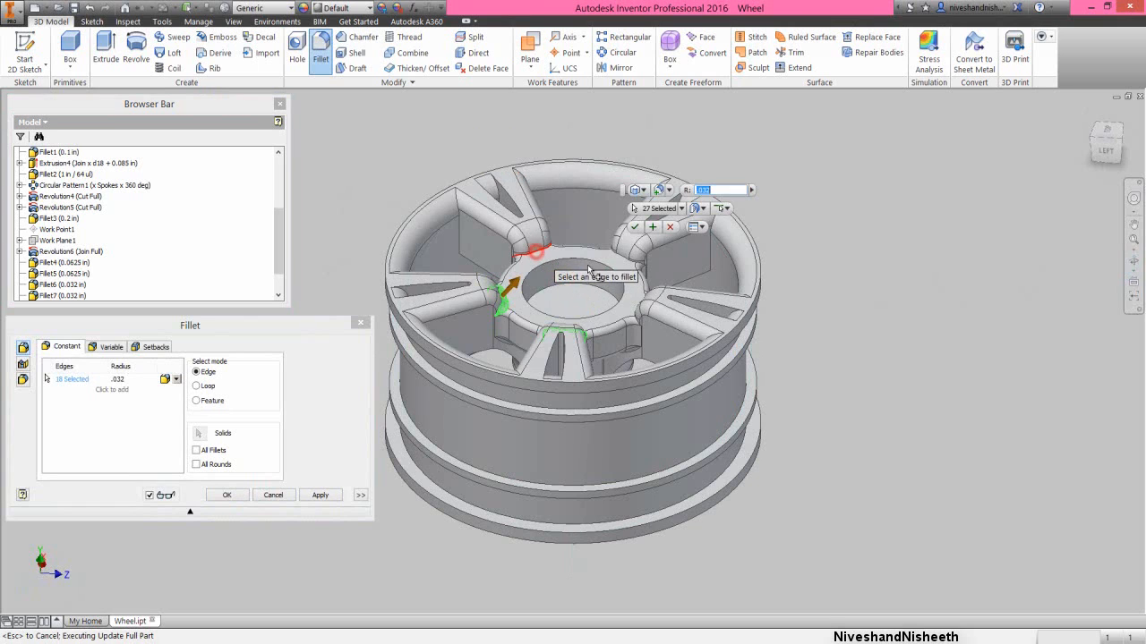
click(629, 260)
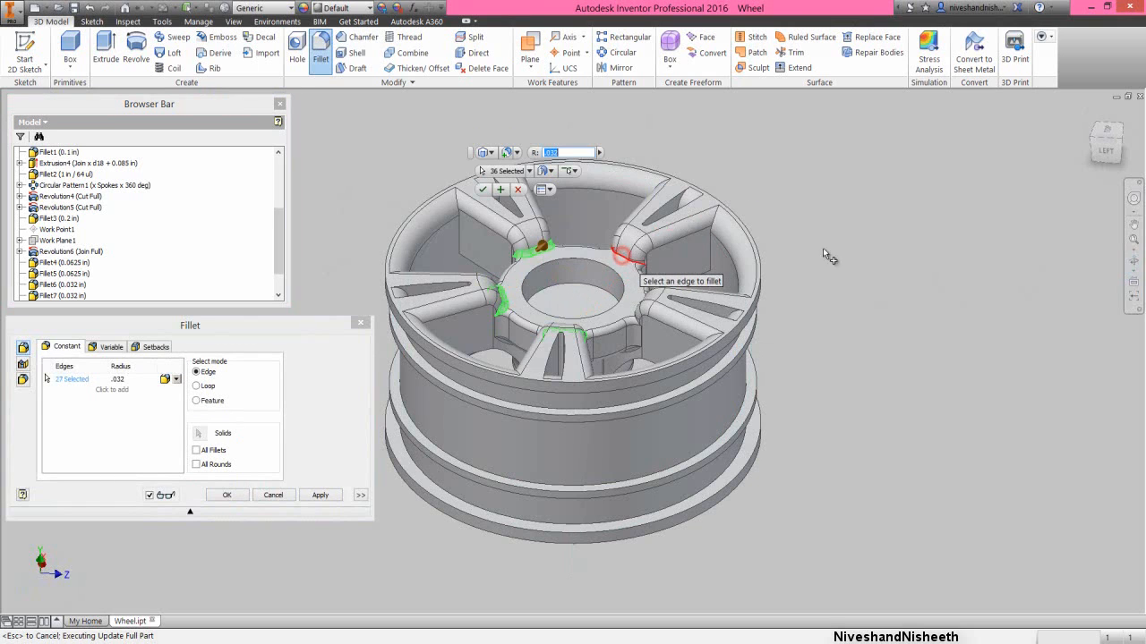
- Add the remaining spoke's junction edge with the hub ring and create the .032 in fillet
click(1134, 262)
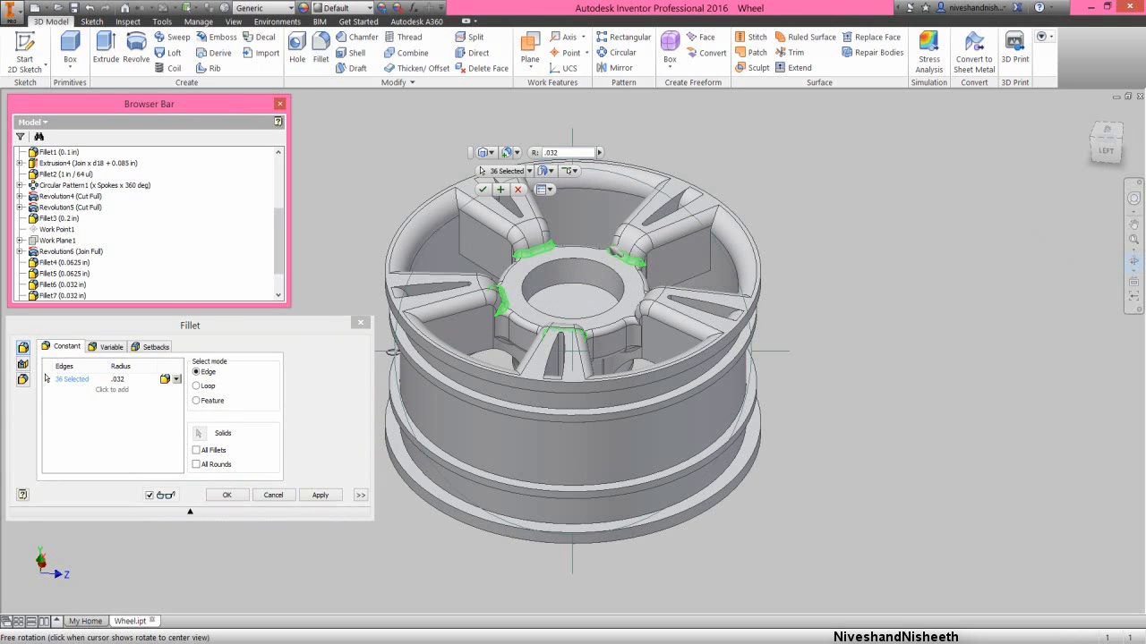
drag(387, 352, 569, 364)
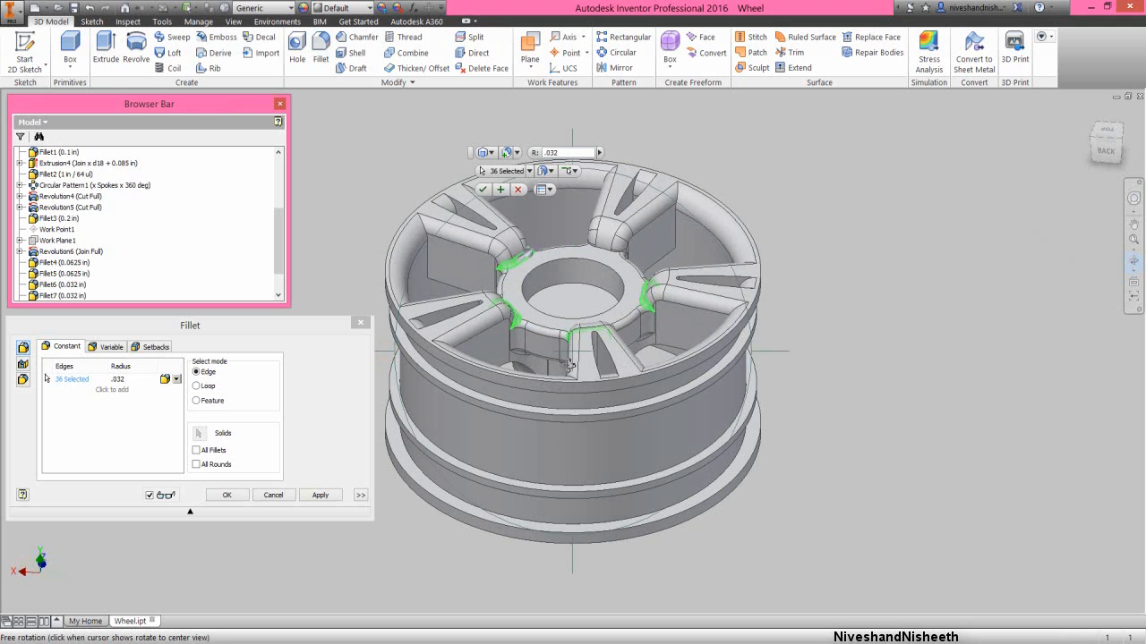
right_click(569, 313)
click(611, 307)
click(608, 254)
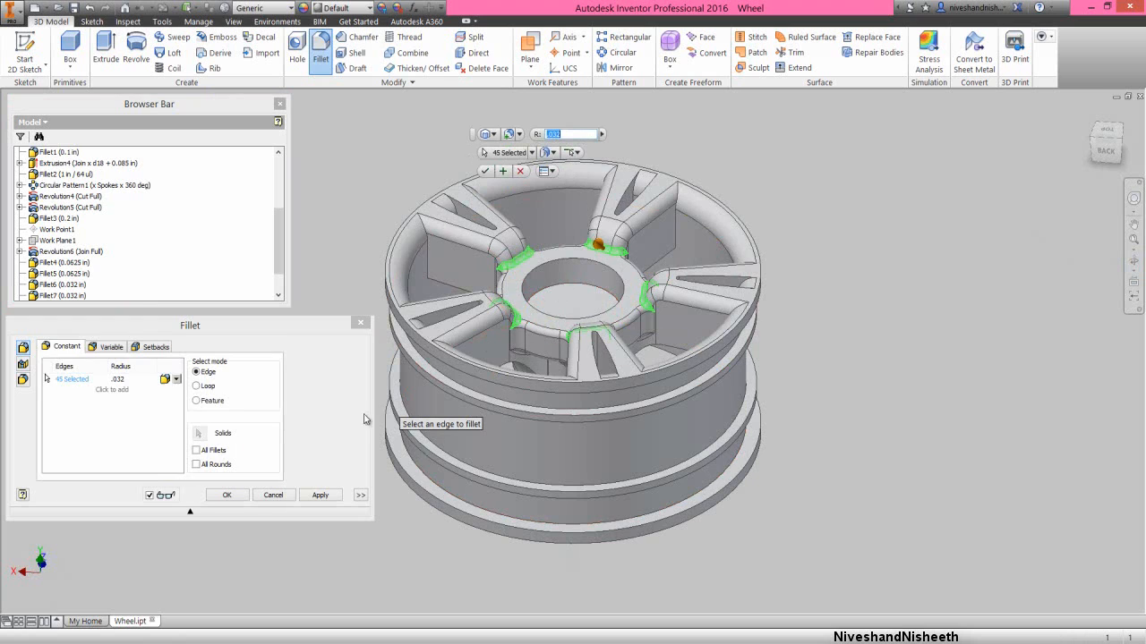
click(228, 496)
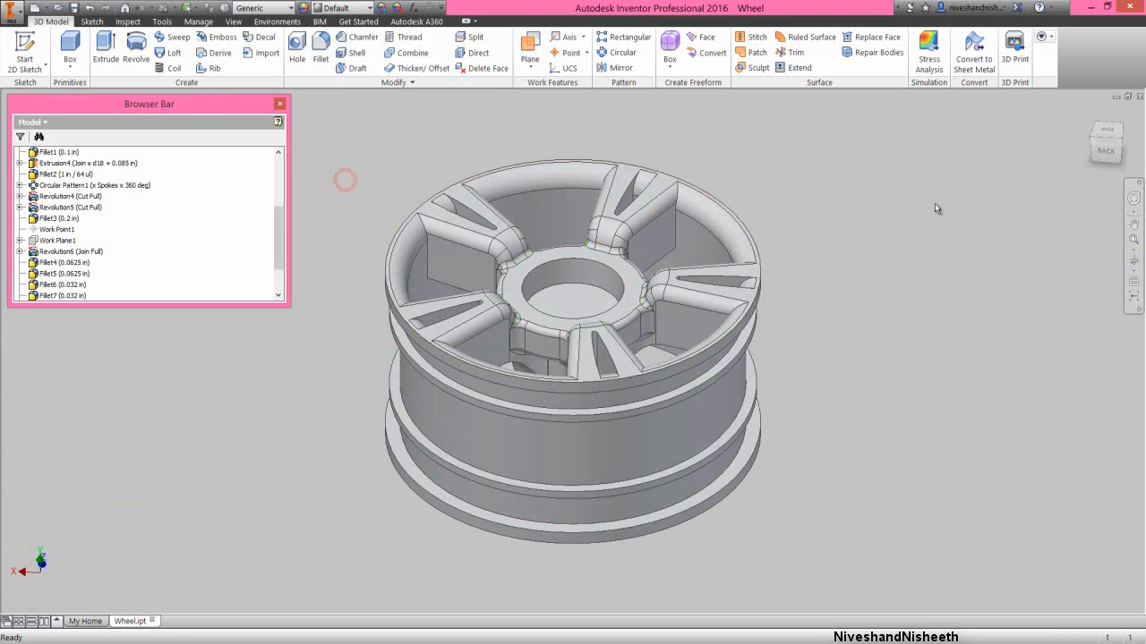
- Start a new 2D sketch for an extrusion on the hub's flat circular back face
click(1089, 113)
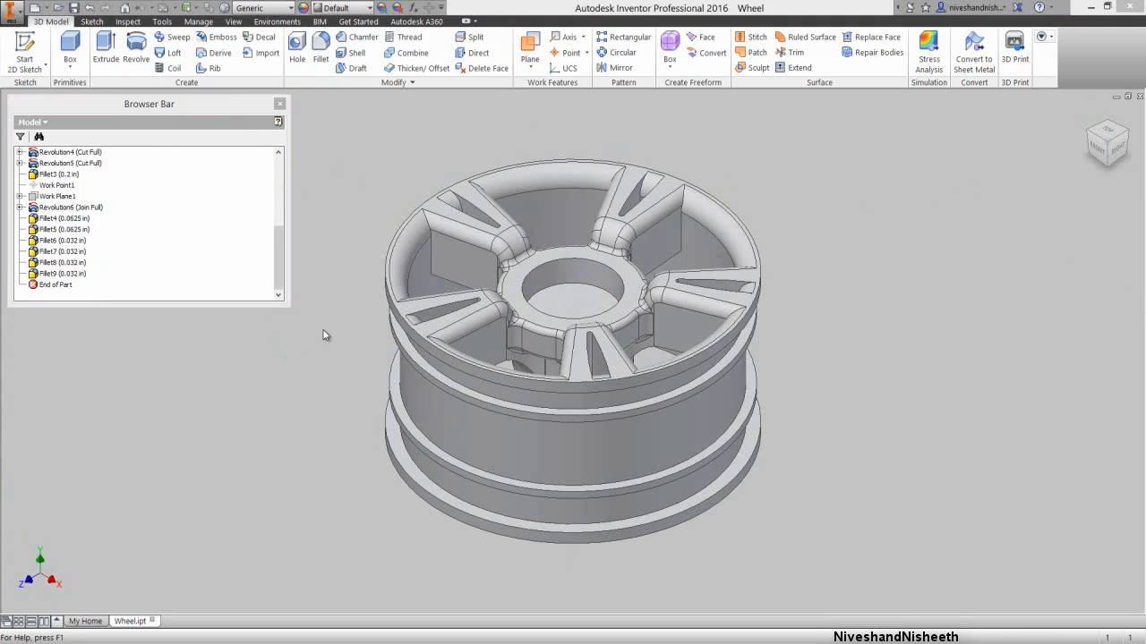
click(1134, 261)
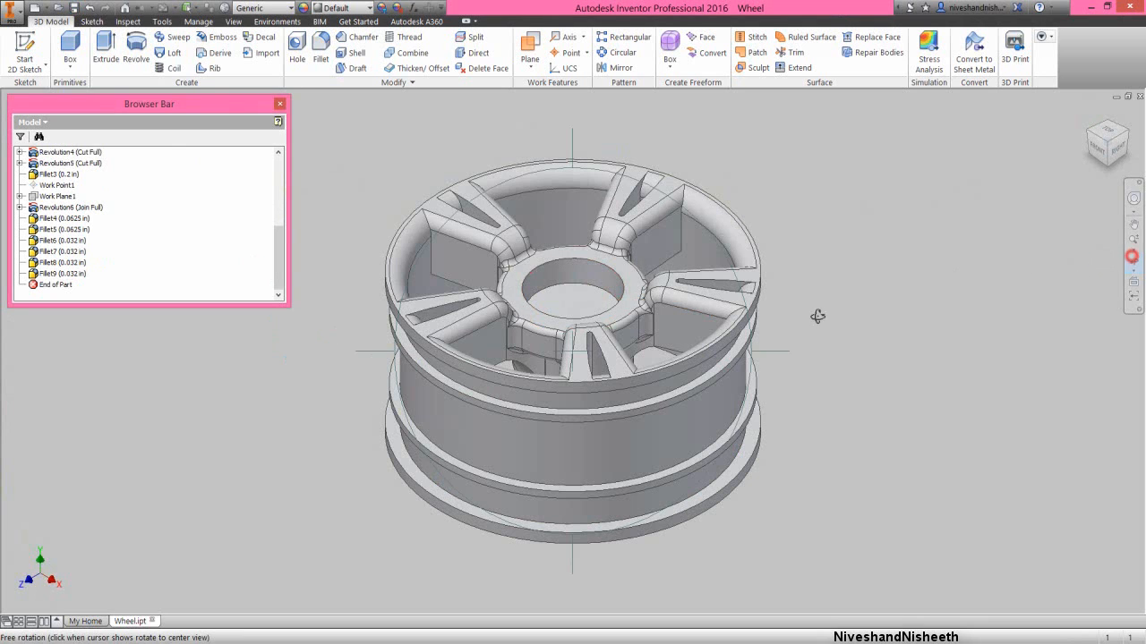
drag(567, 376, 552, 308)
right_click(552, 305)
click(599, 303)
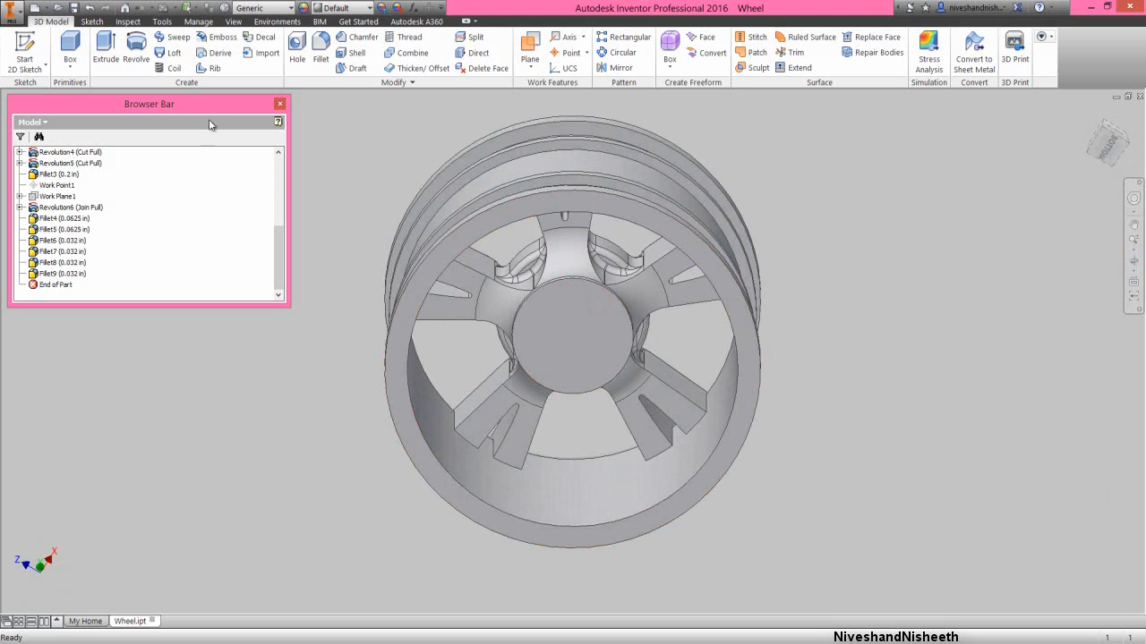
click(105, 56)
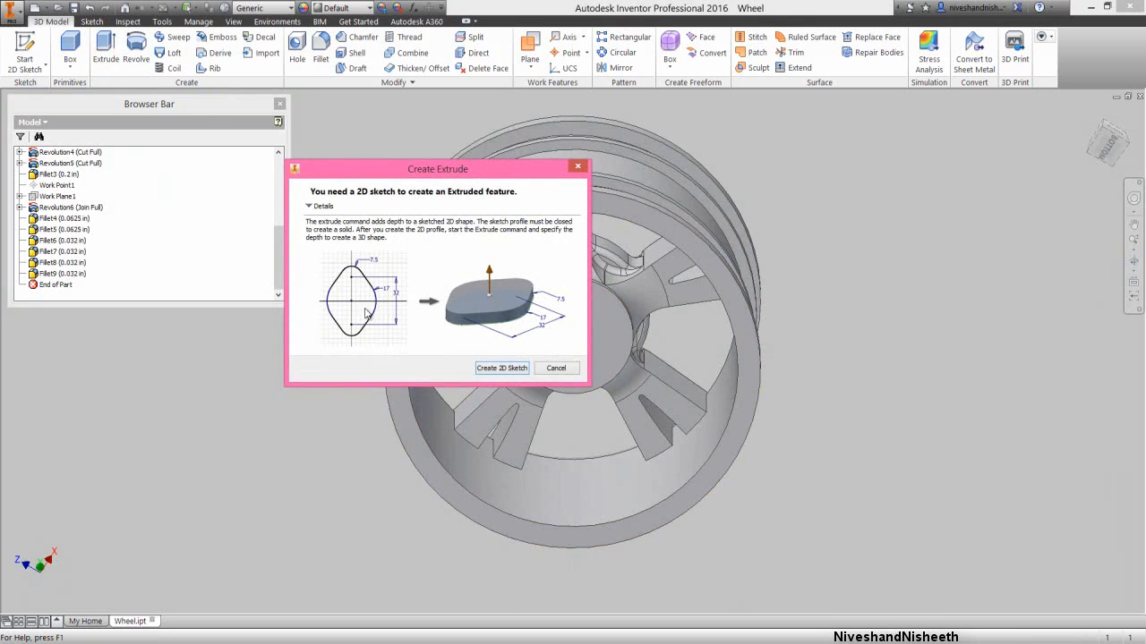
click(502, 369)
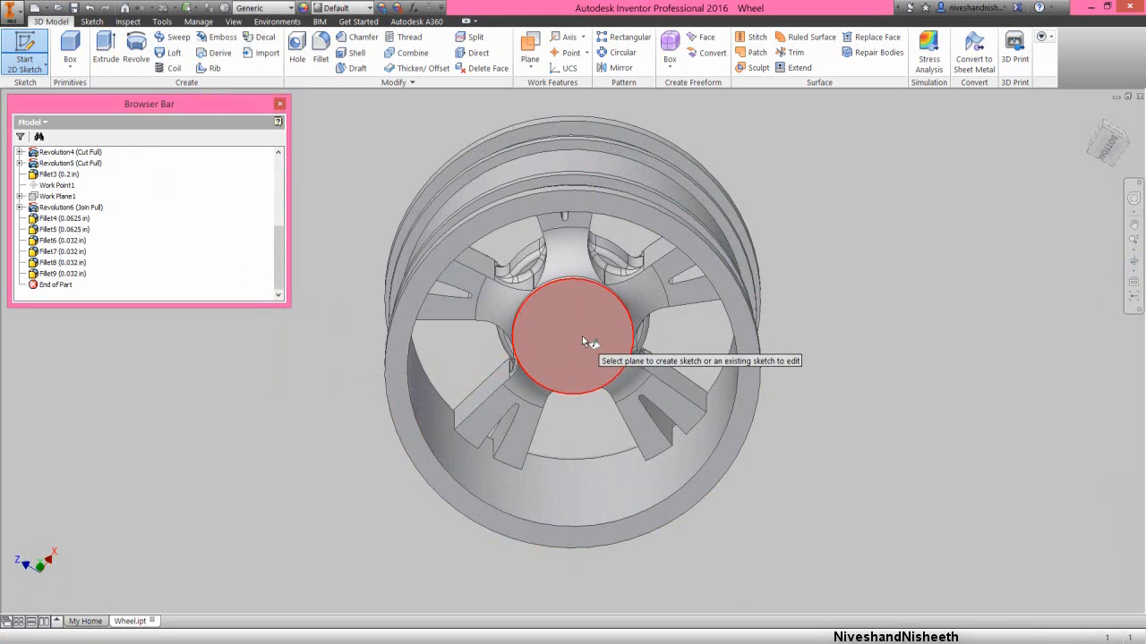
click(582, 338)
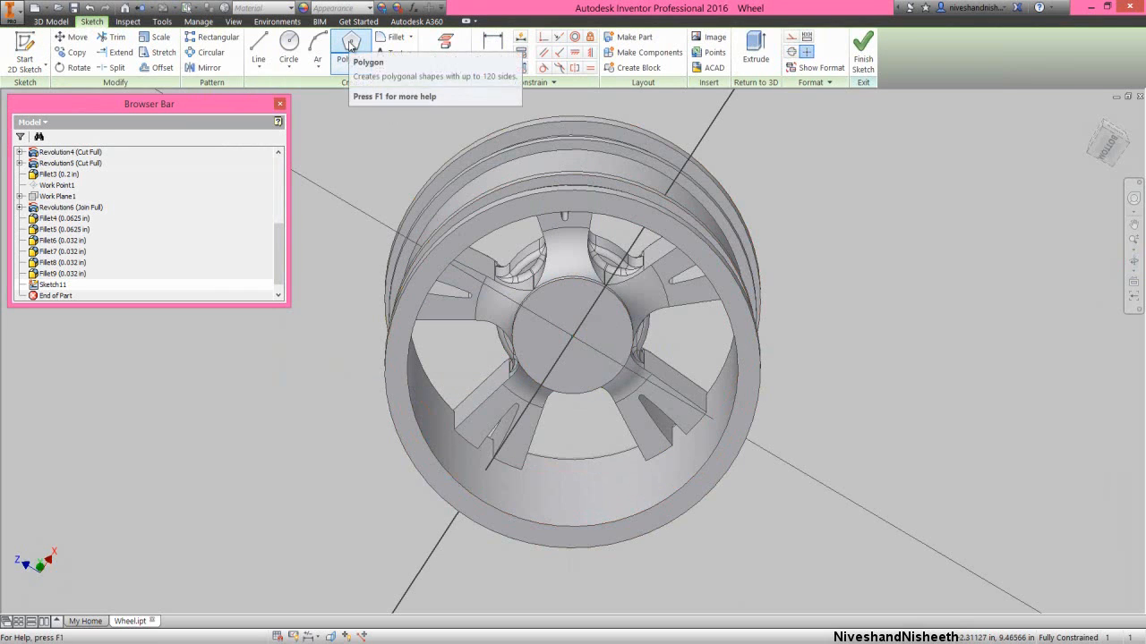
- Sketch a six-sided polygon about 0.39 in across flats, centred on the hub, and constrain one side horizontal
click(351, 44)
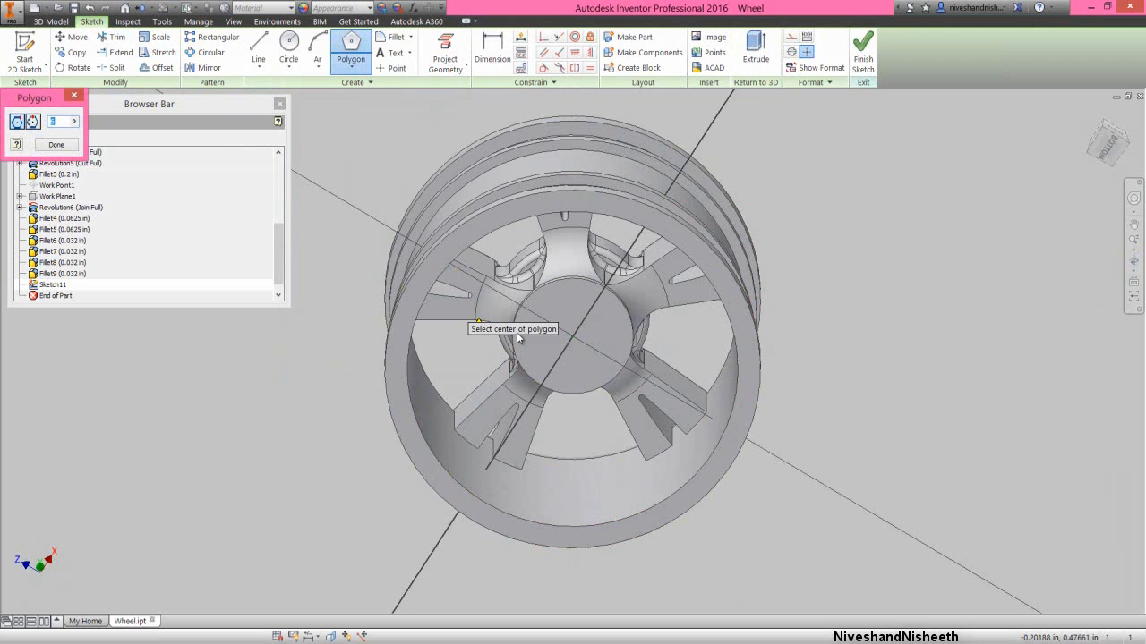
click(573, 338)
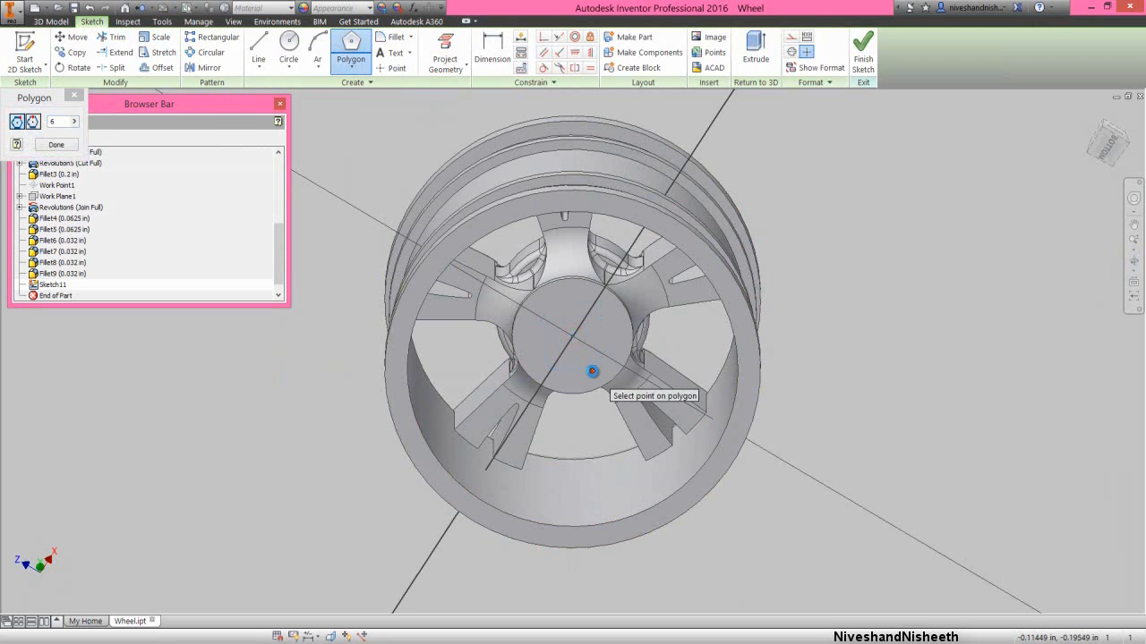
right_click(588, 336)
click(632, 336)
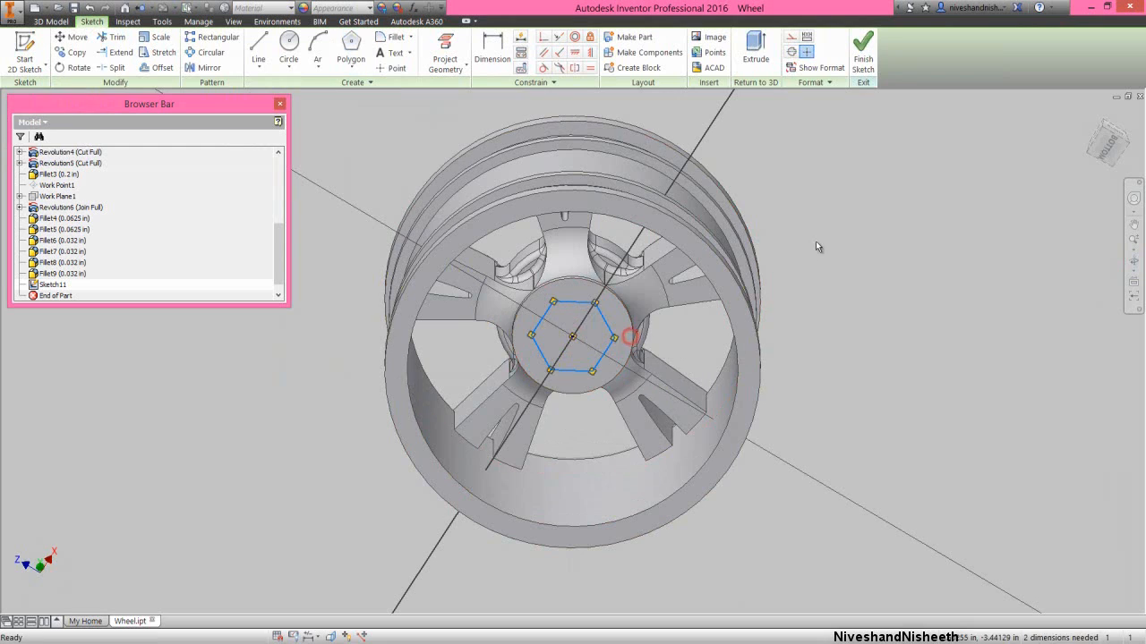
click(577, 304)
click(575, 52)
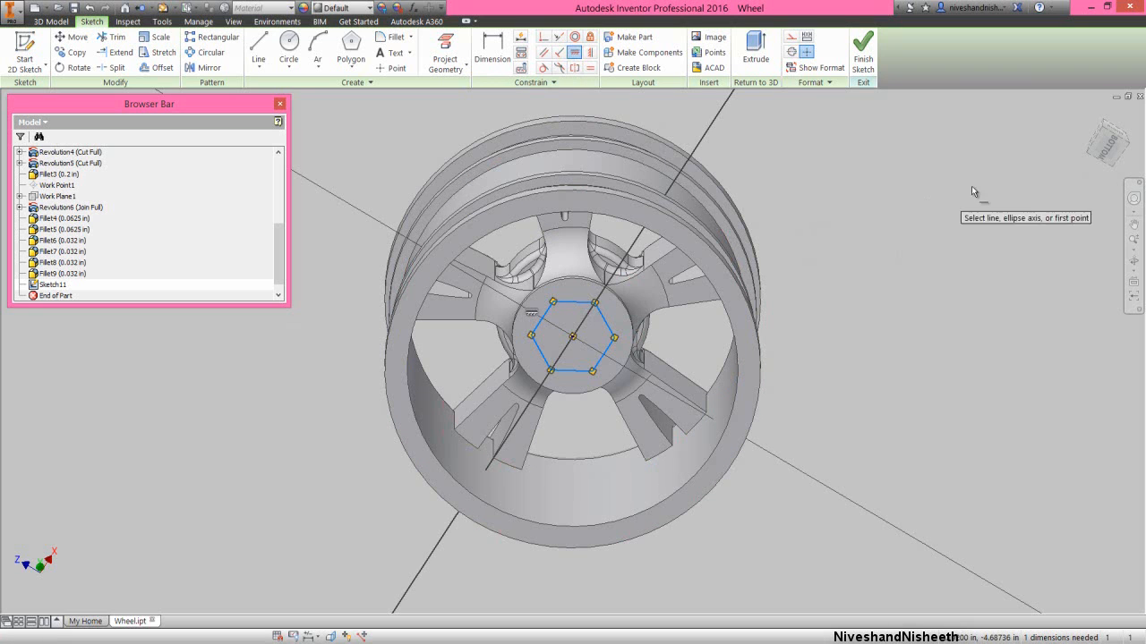
- Dimension the distance between two opposite sides of the hexagon and set it to .475 in
click(1108, 145)
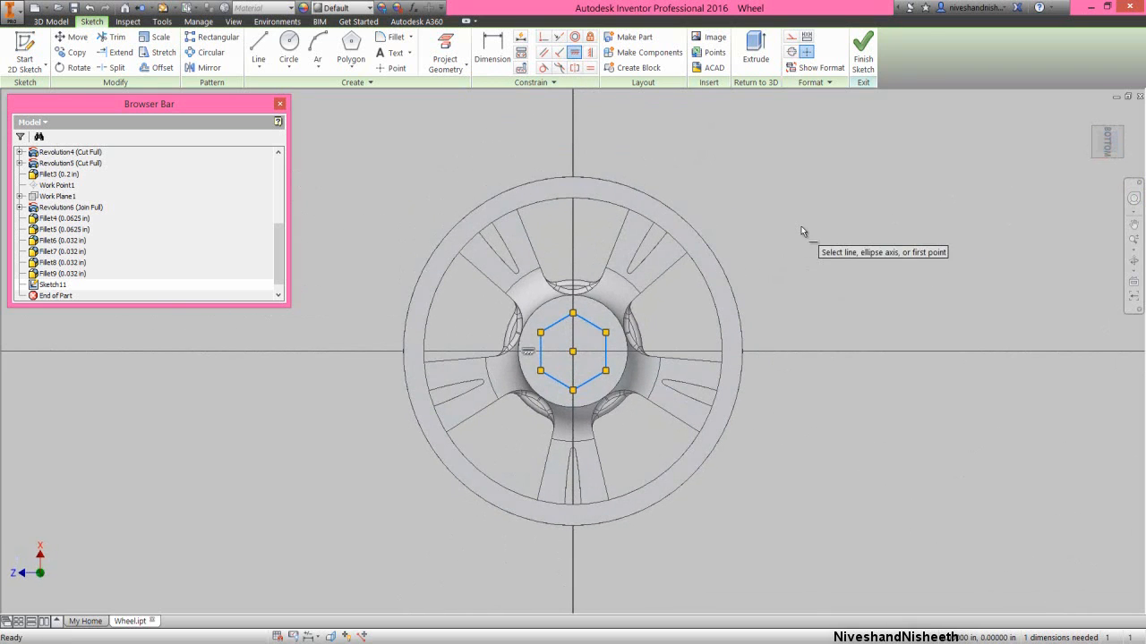
right_click(801, 227)
click(762, 243)
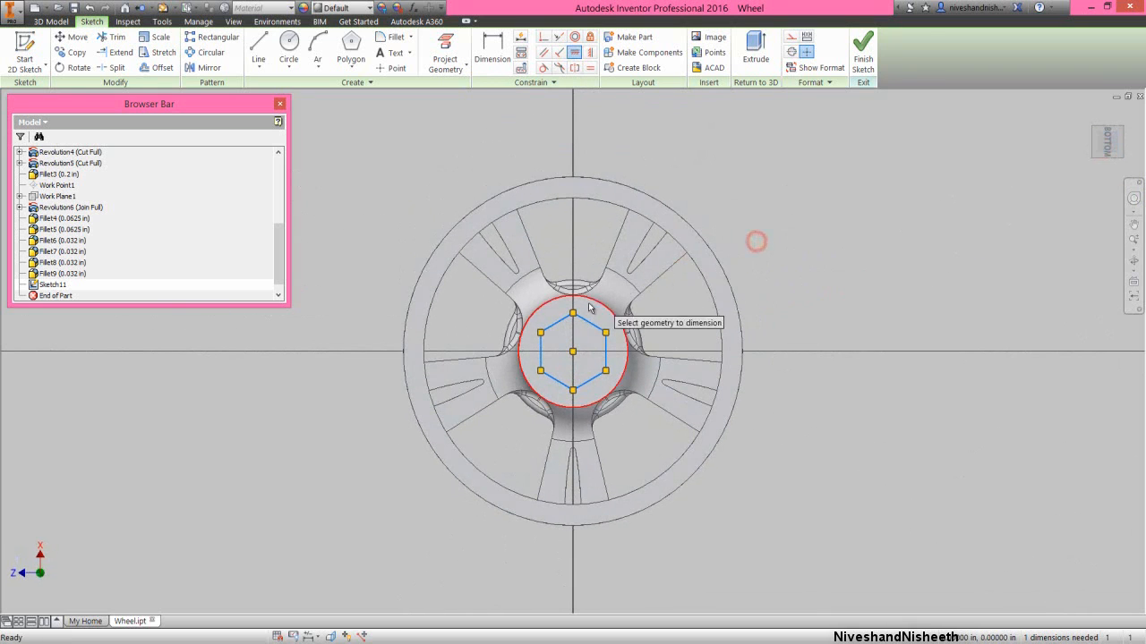
click(592, 379)
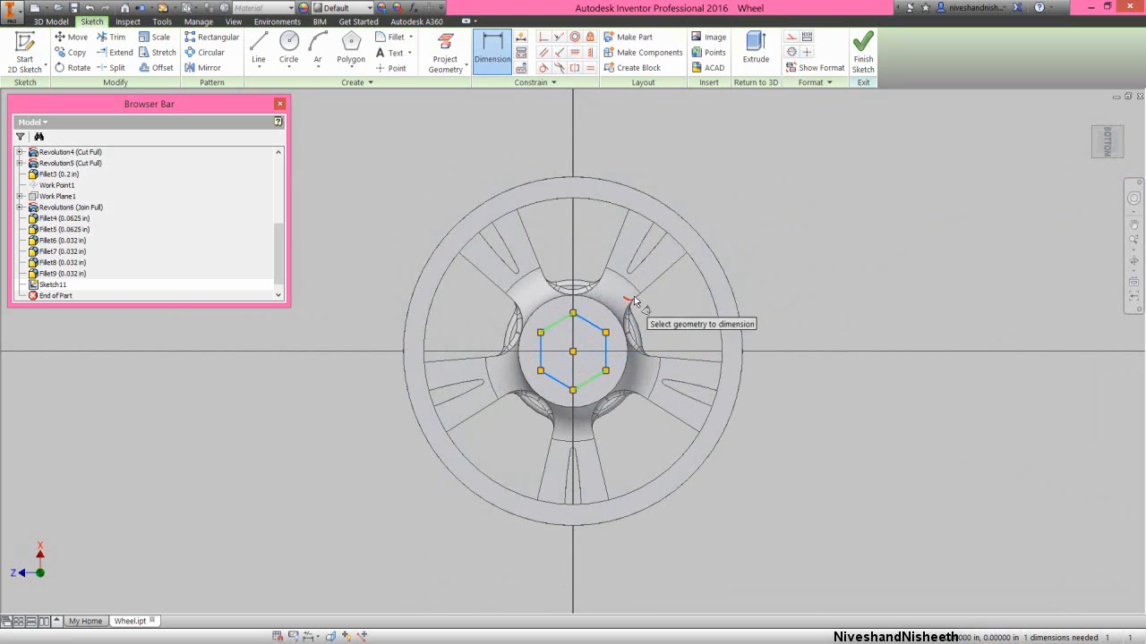
click(661, 304)
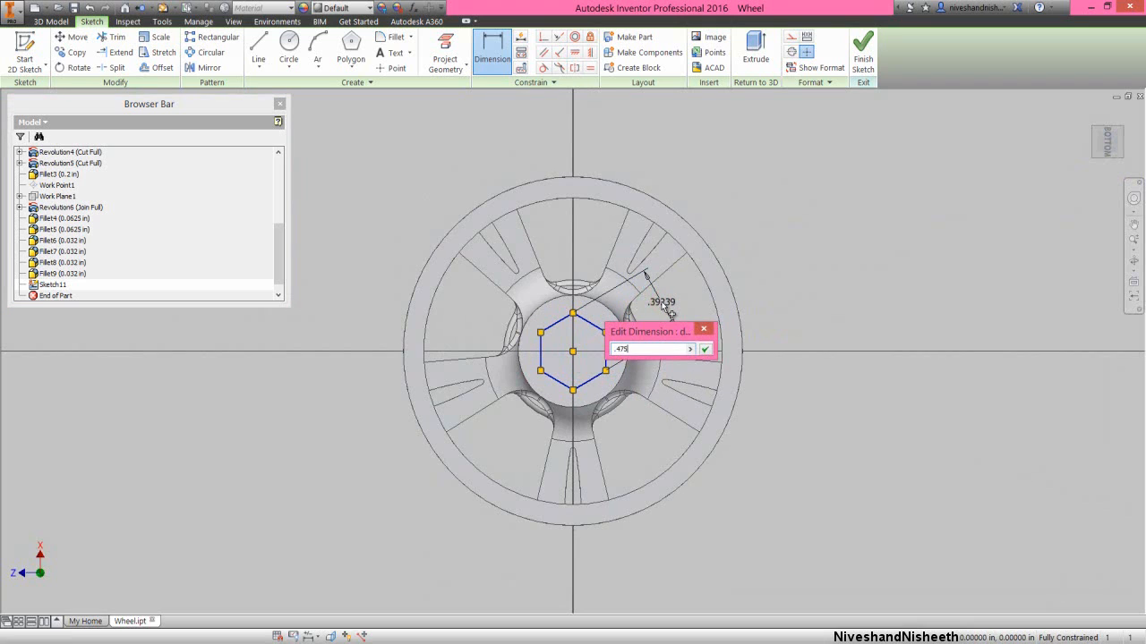
key(Return)
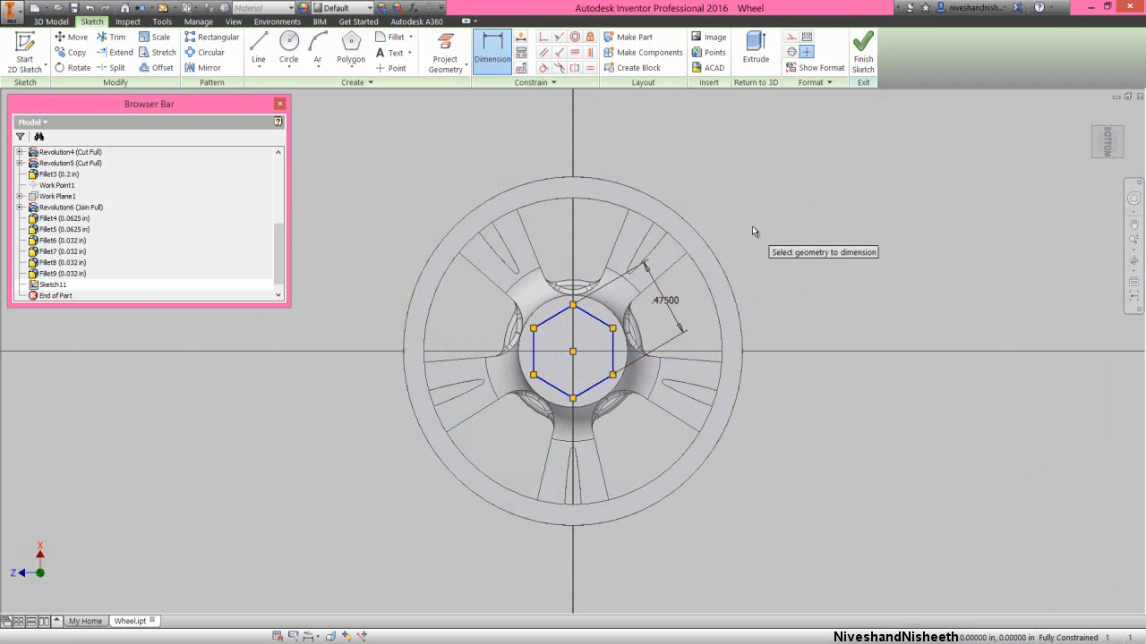
- Extrude the hexagon as a cut 0.2 in deep into the back of the hub
right_click(752, 225)
click(787, 231)
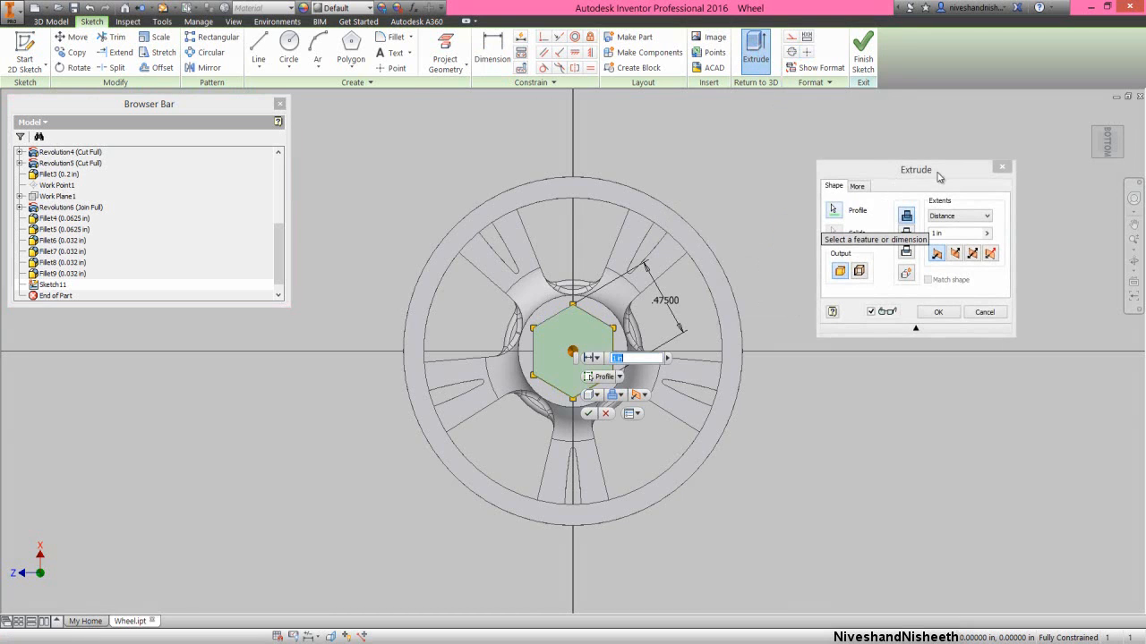
click(937, 169)
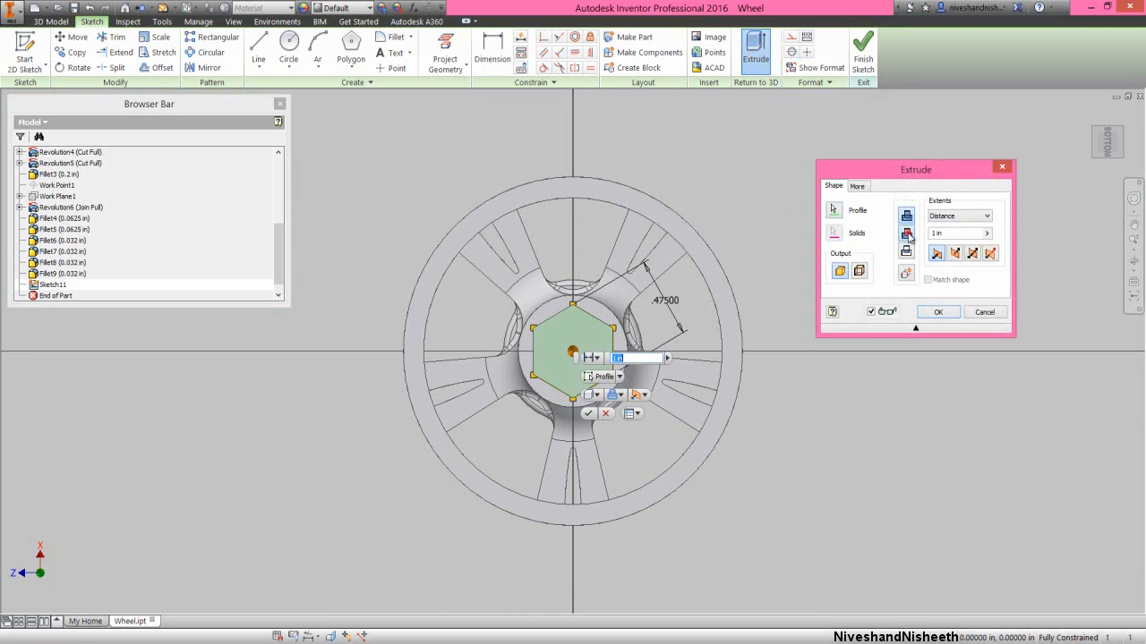
click(906, 235)
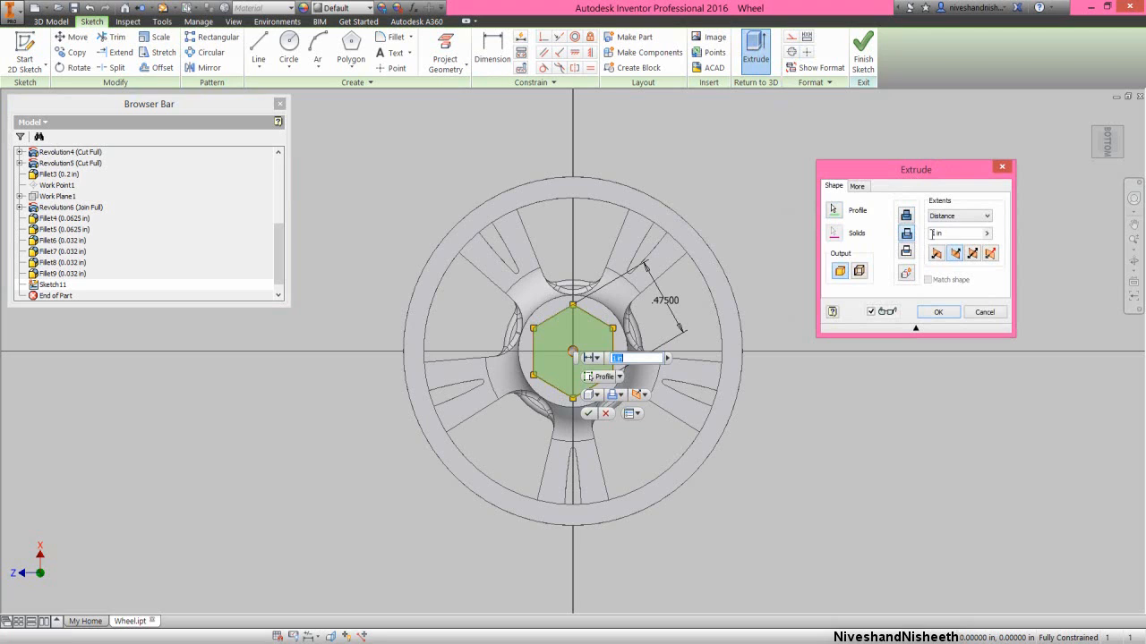
click(942, 236)
click(938, 312)
click(1133, 260)
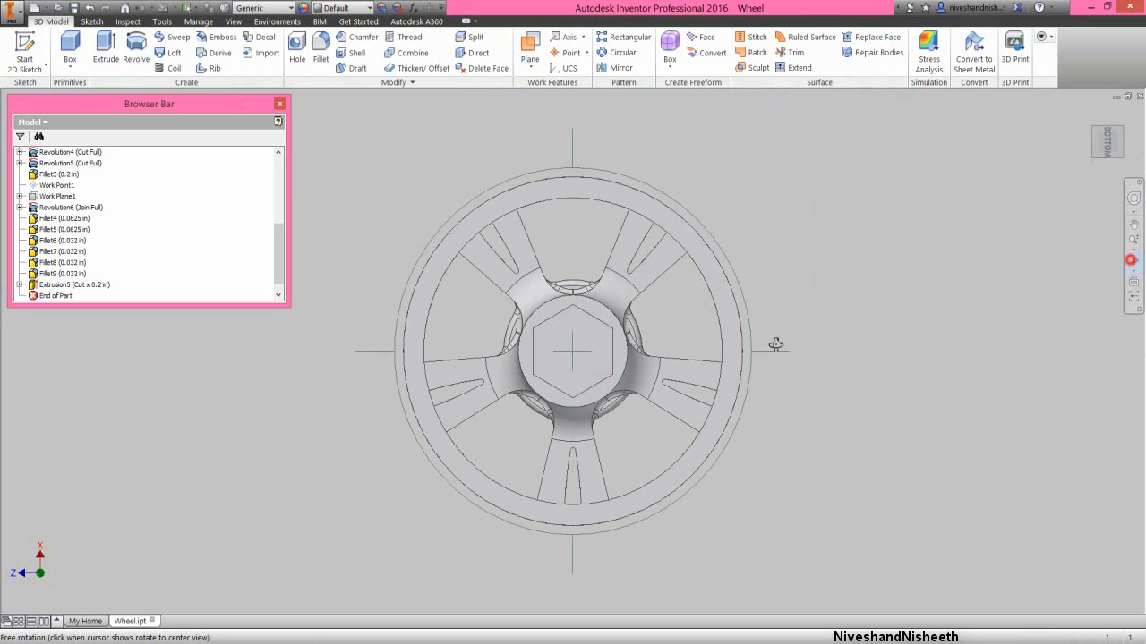
drag(775, 343, 583, 361)
right_click(582, 336)
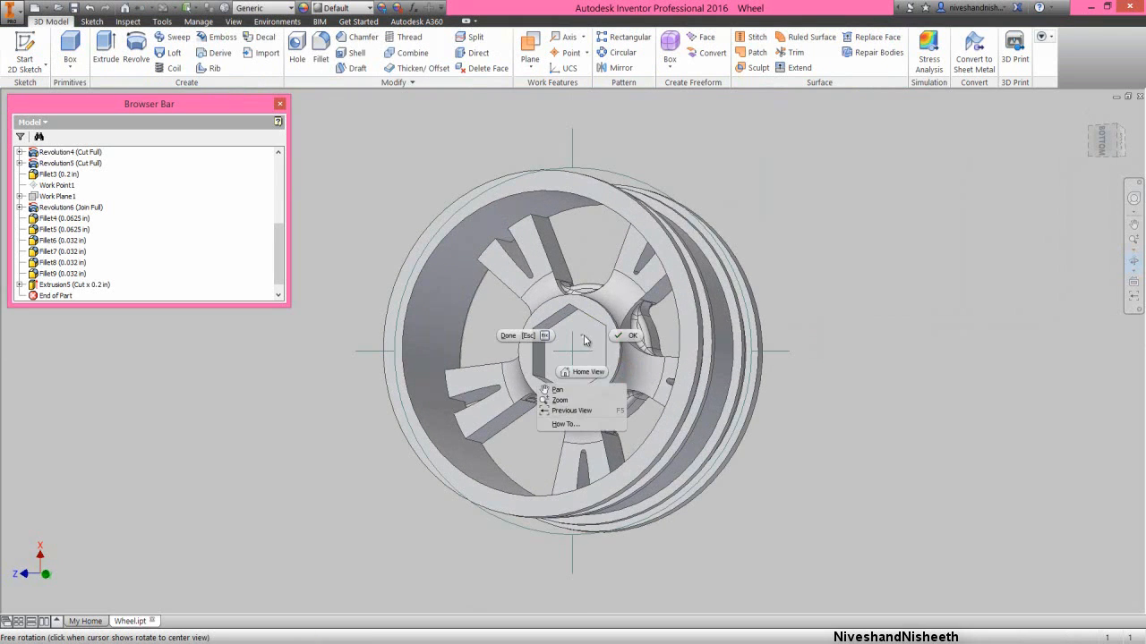
- Start a 0.125 in constant fillet and select the two outer back edges on each of three split spokes
click(613, 339)
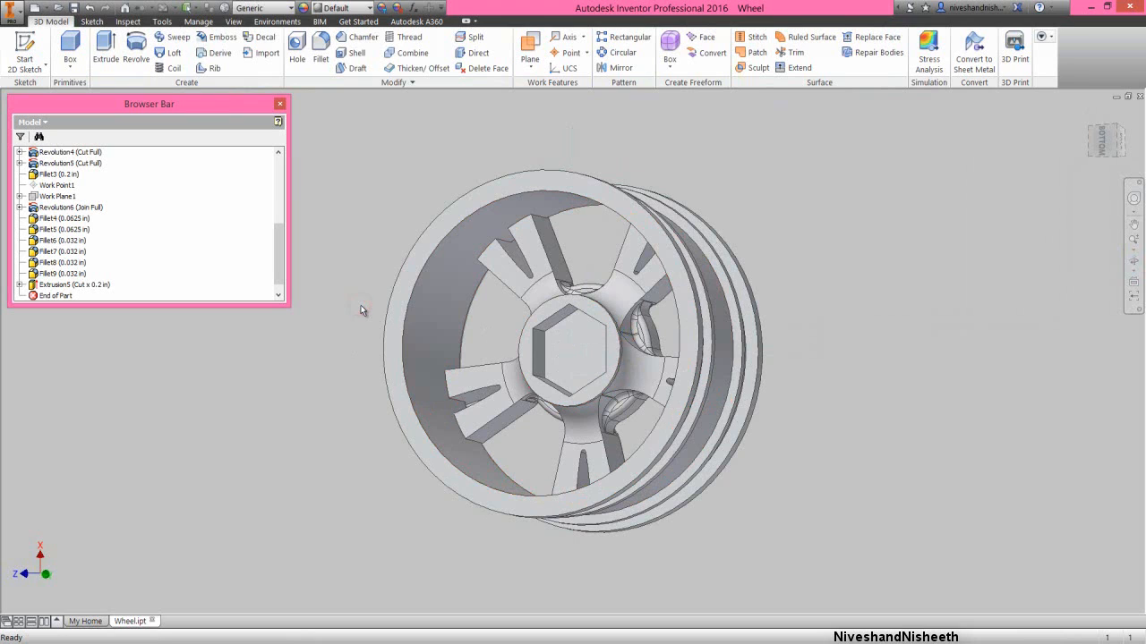
click(349, 283)
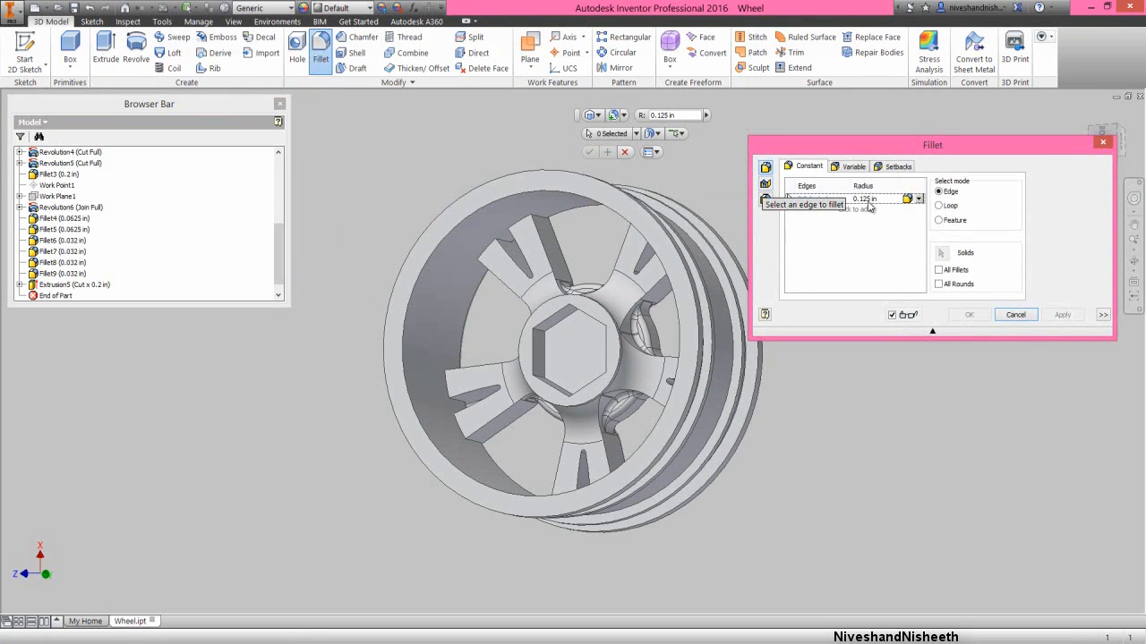
click(505, 235)
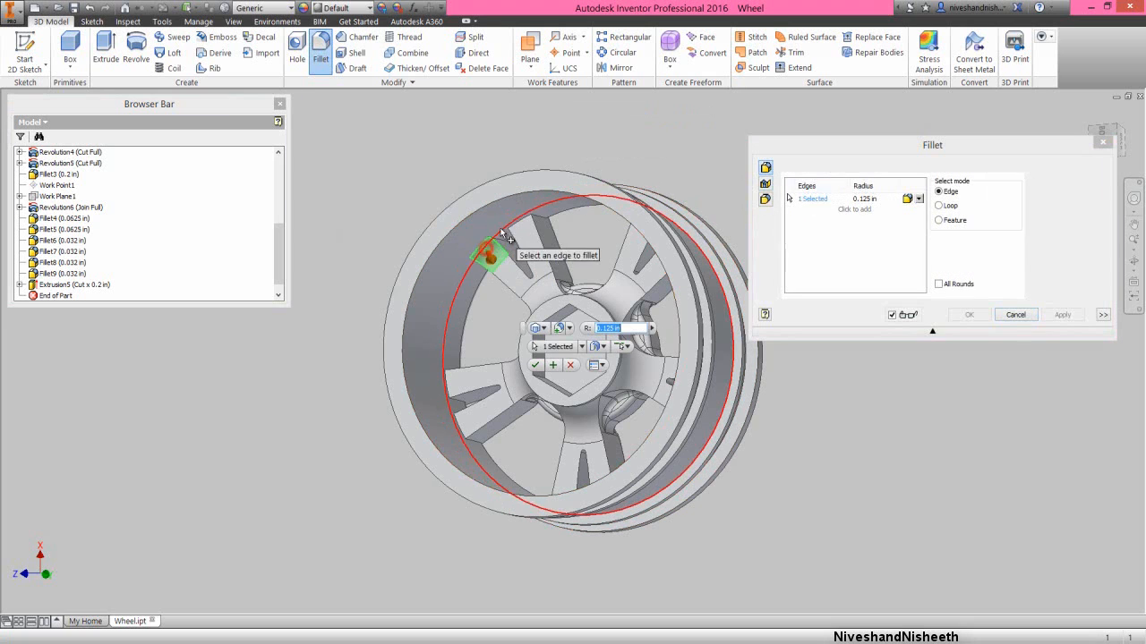
click(518, 229)
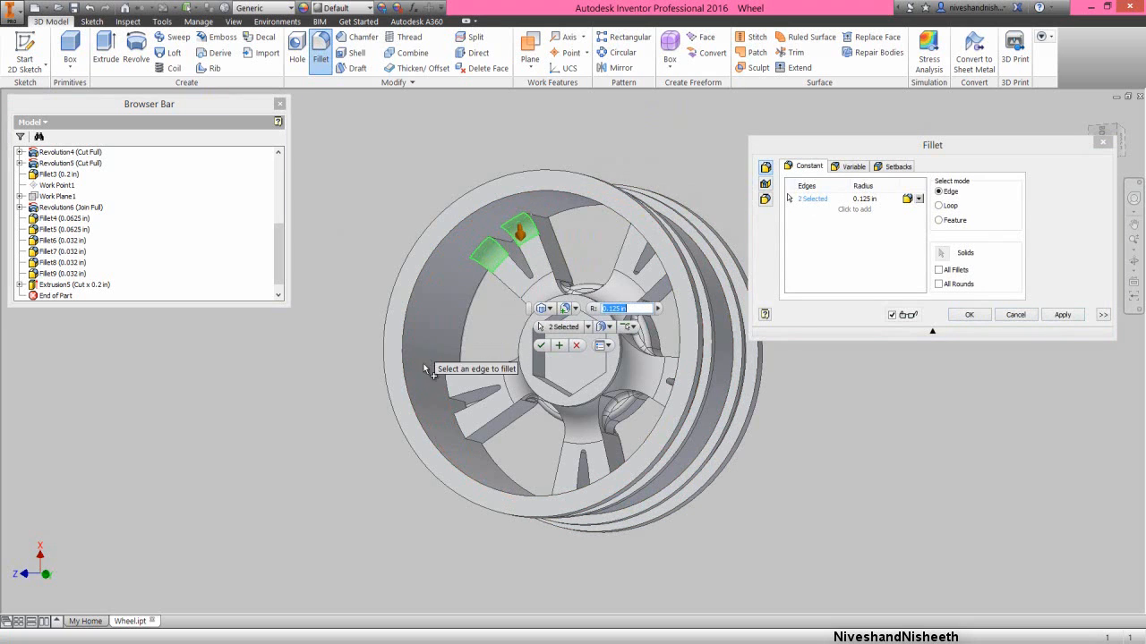
click(458, 430)
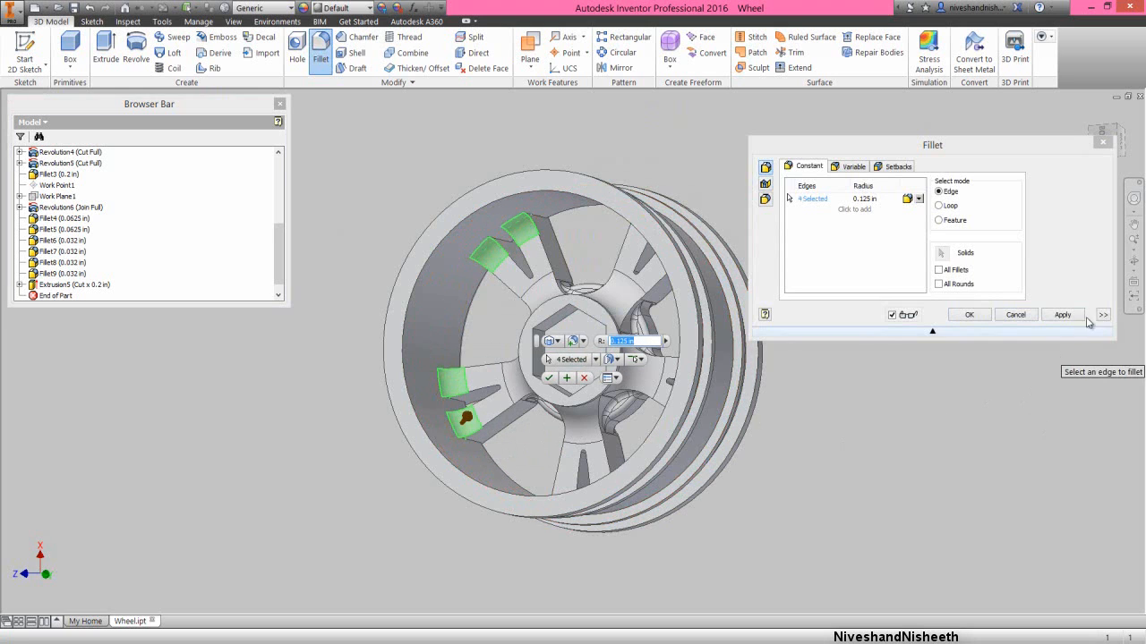
drag(537, 429, 560, 448)
right_click(560, 448)
click(599, 448)
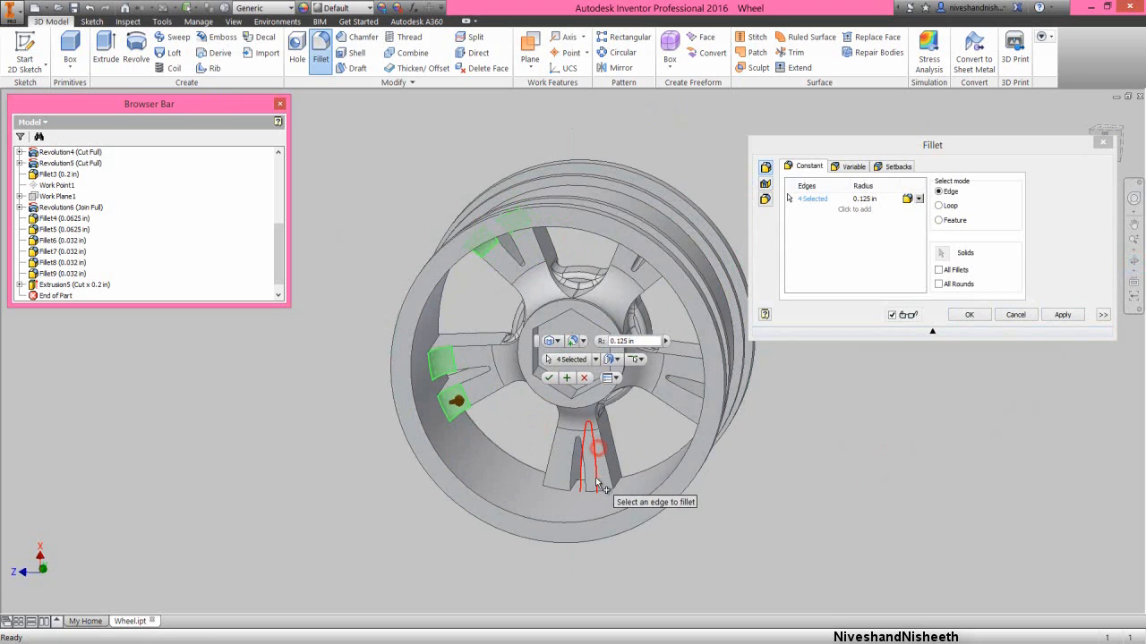
click(594, 487)
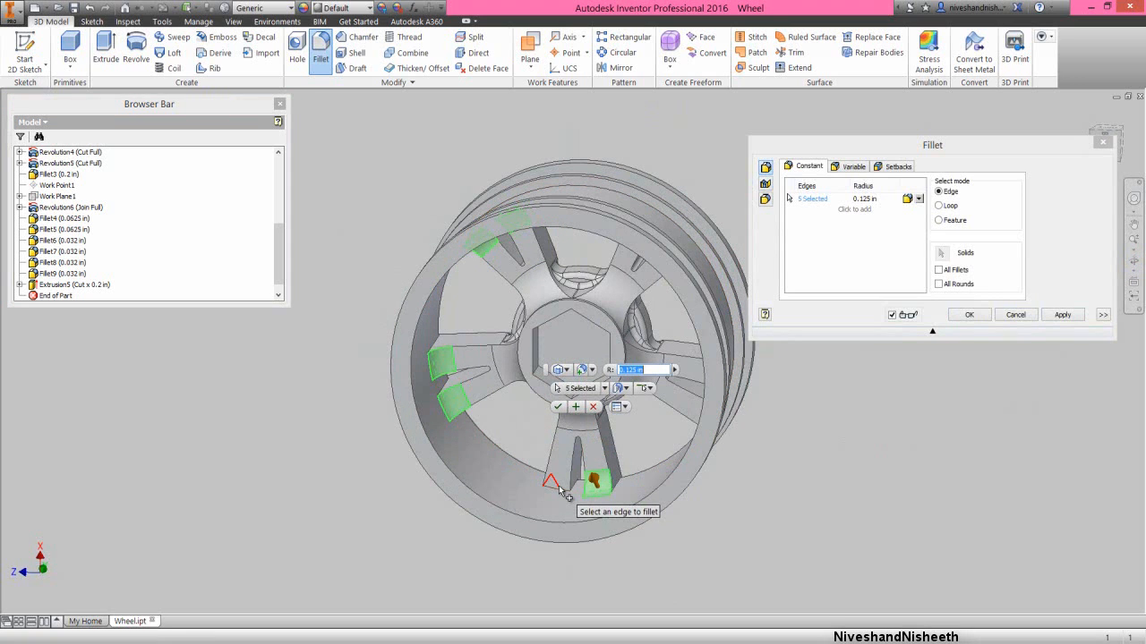
click(558, 491)
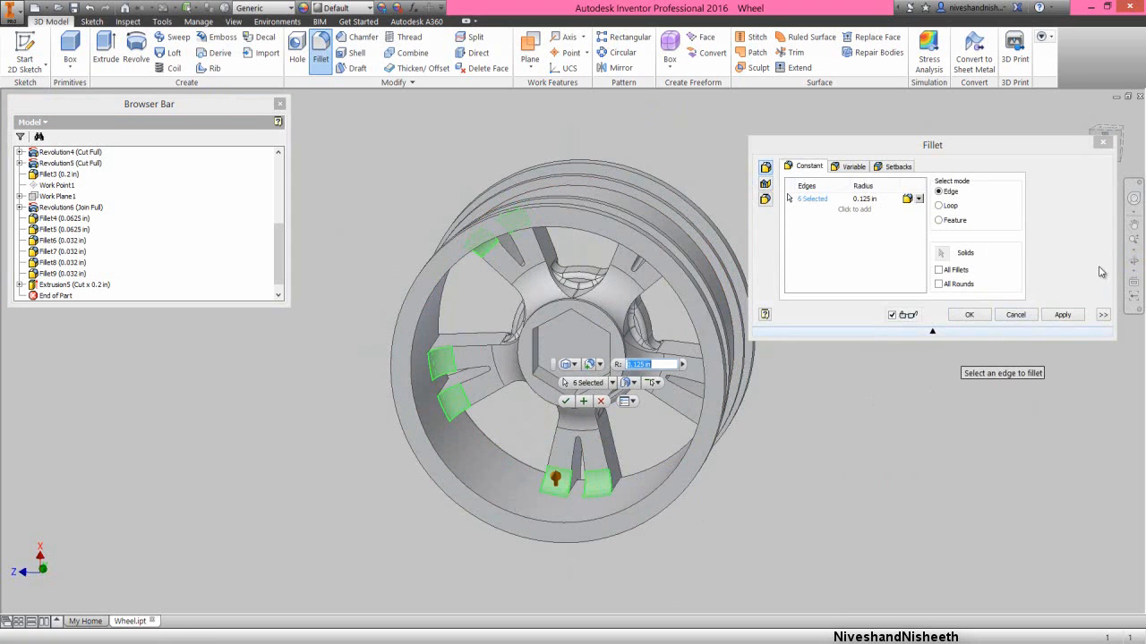
- Add the outer back edges of the remaining two spokes and apply the 0.125 in fillet to all ten edges
click(1134, 263)
drag(530, 431, 619, 405)
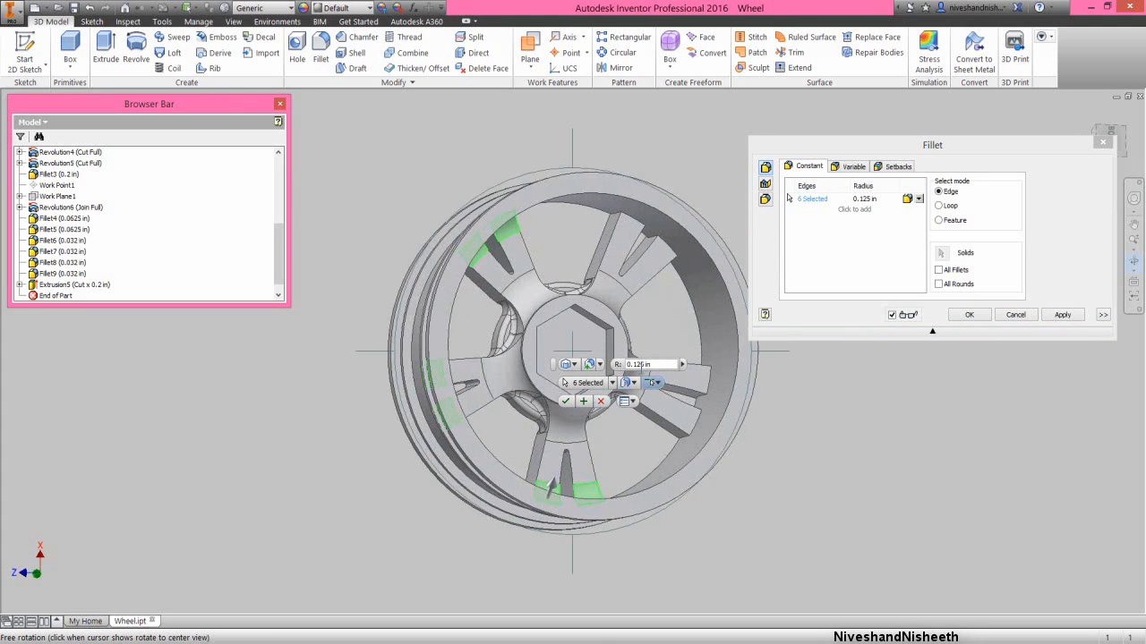
right_click(606, 335)
click(645, 336)
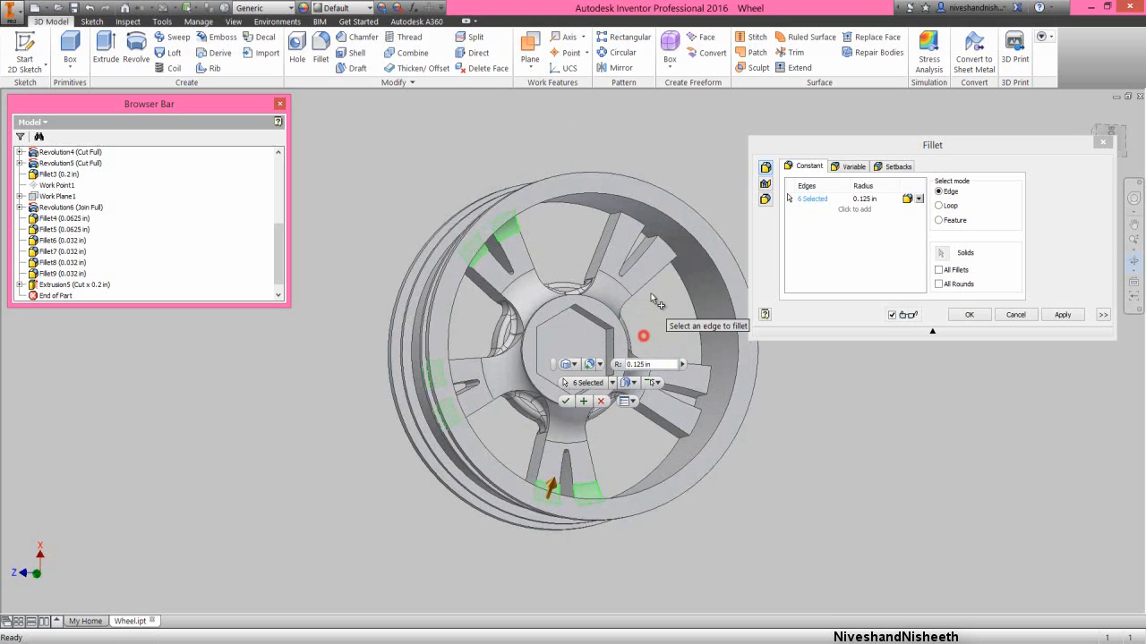
click(667, 247)
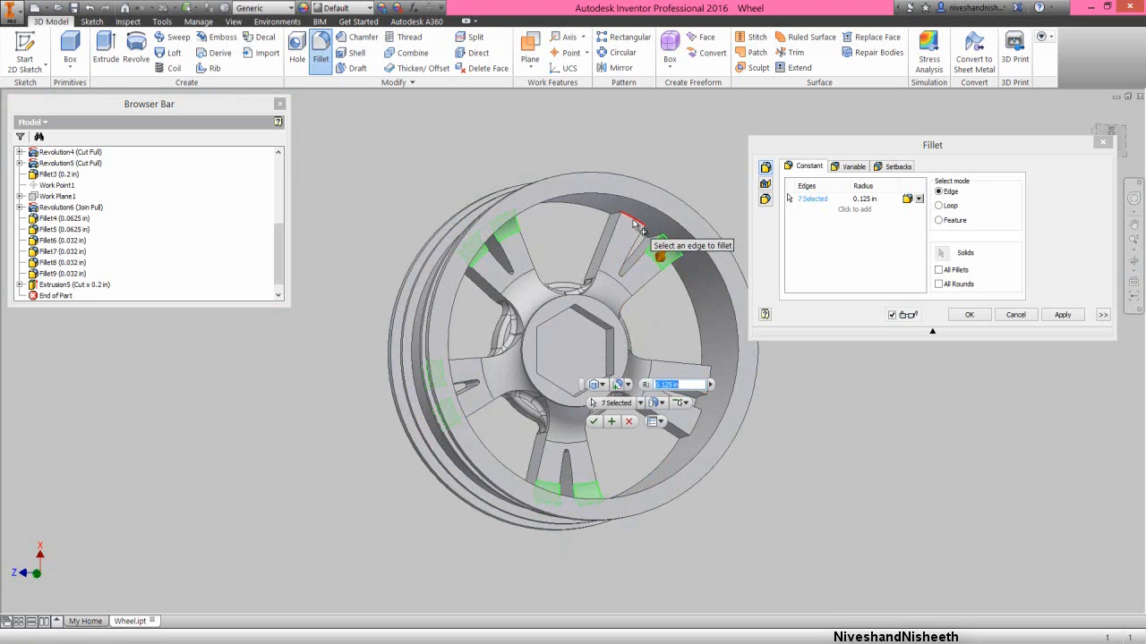
click(641, 233)
click(698, 381)
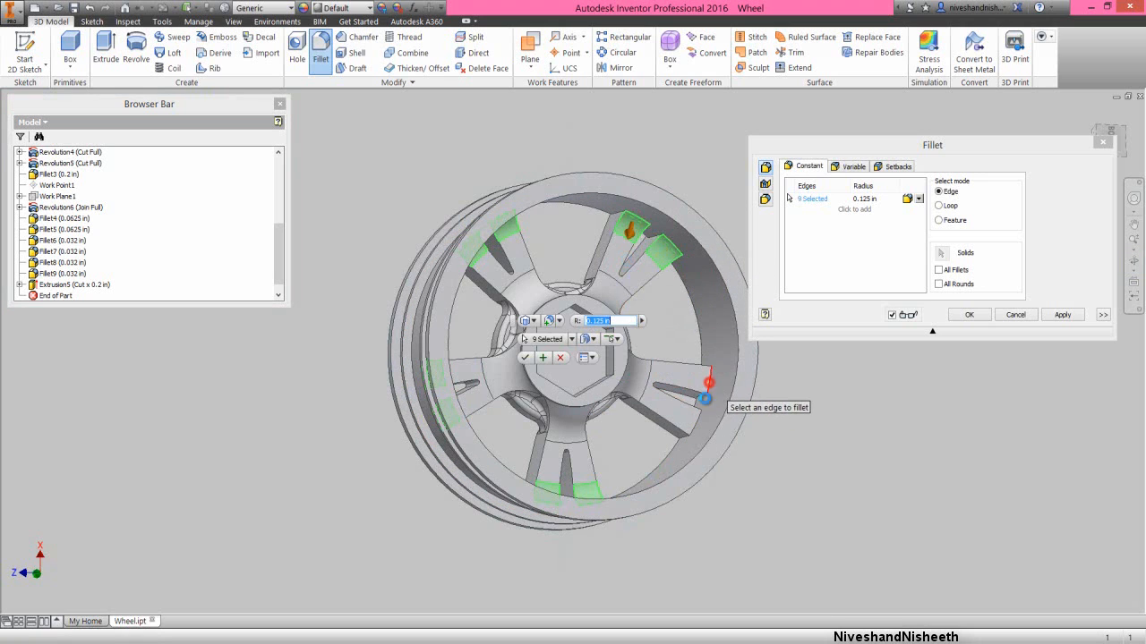
click(700, 429)
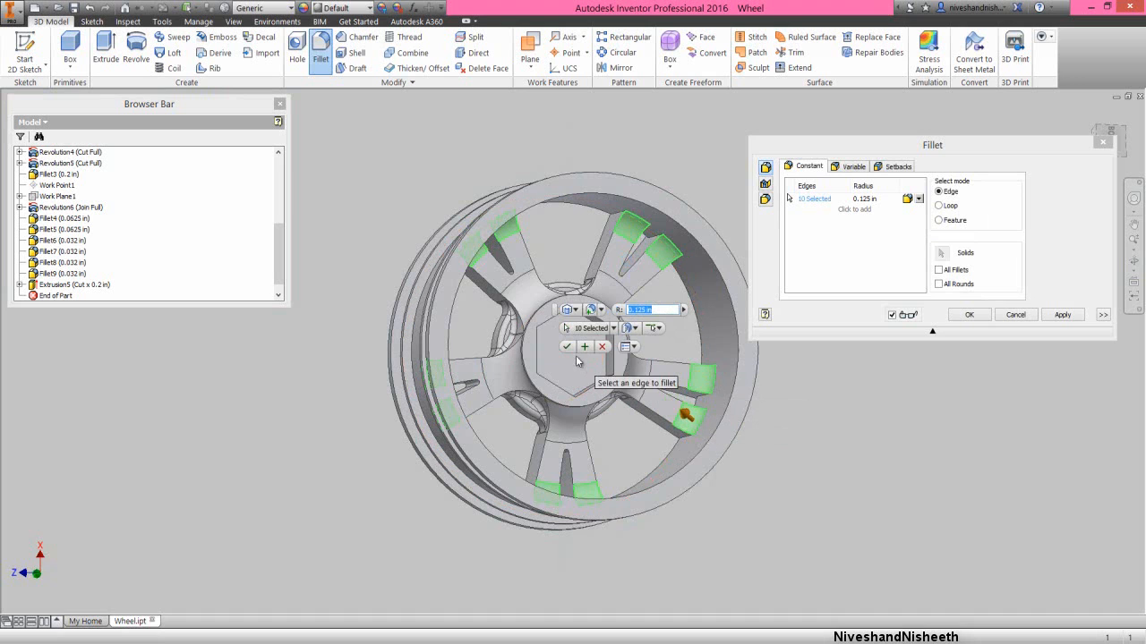
click(567, 347)
click(846, 412)
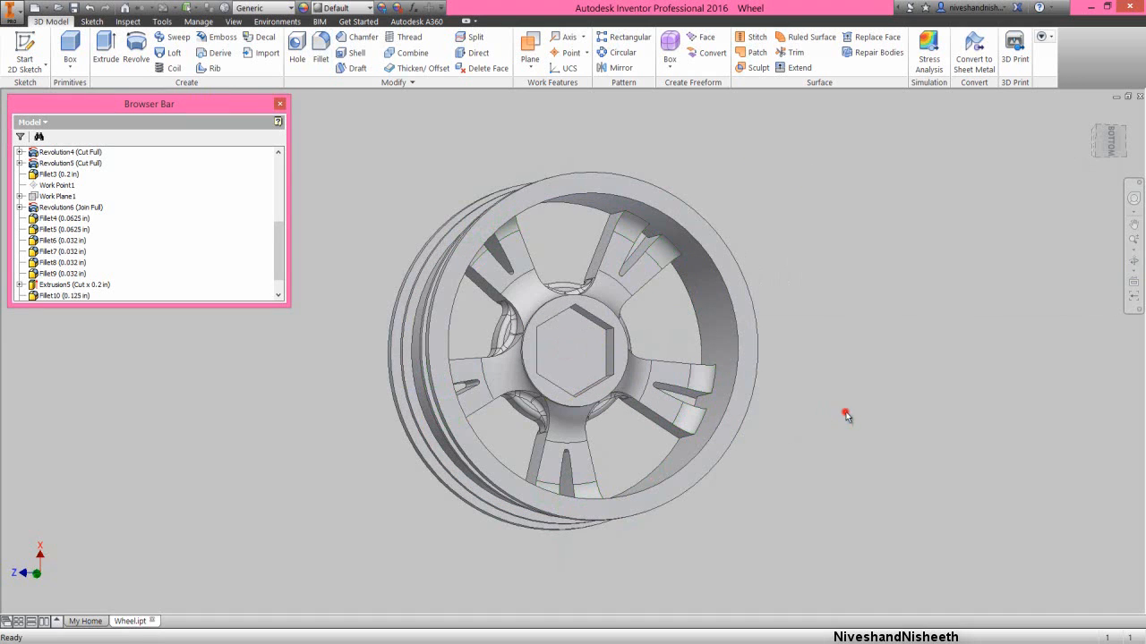
- Start a new 2D sketch on the rim's flat ring-shaped back face and view it straight on
click(1133, 262)
drag(602, 408, 529, 366)
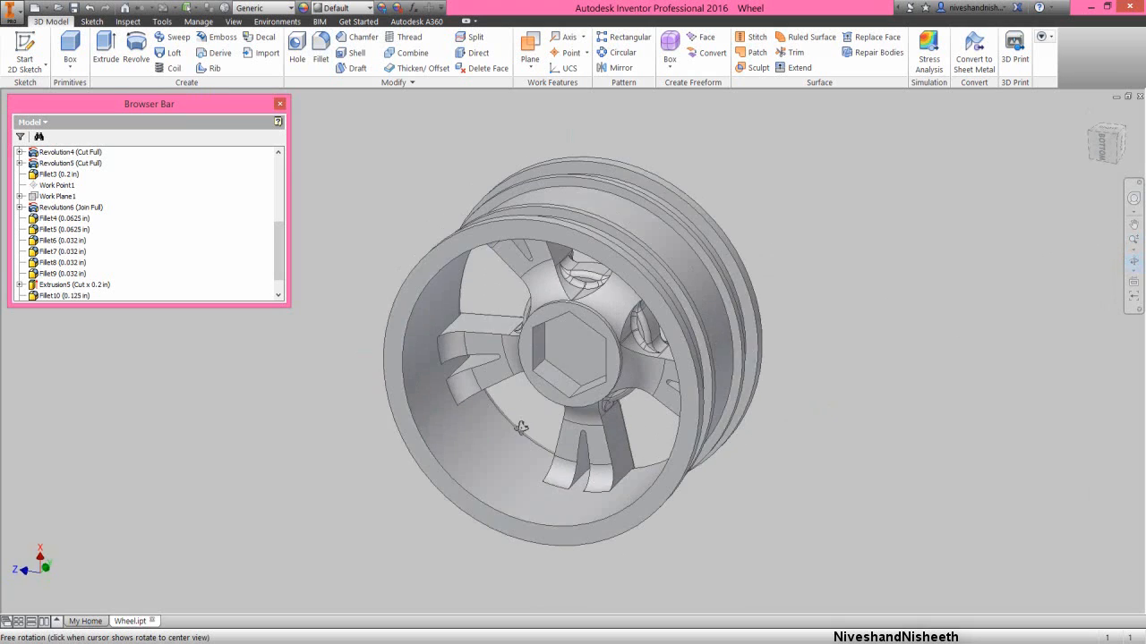
right_click(530, 362)
click(567, 362)
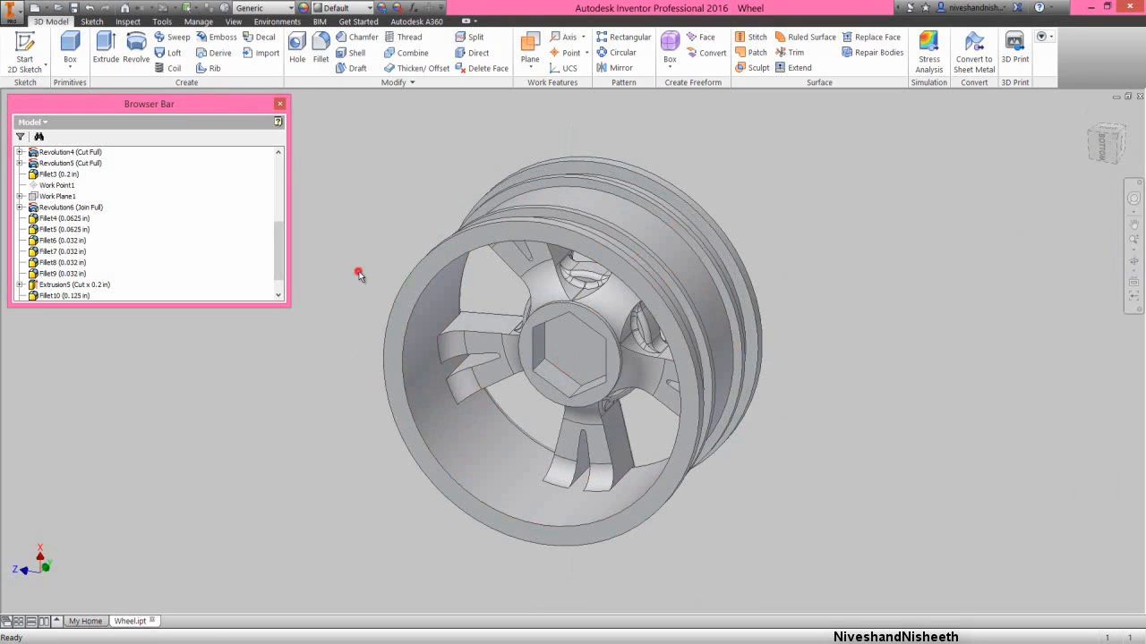
click(410, 301)
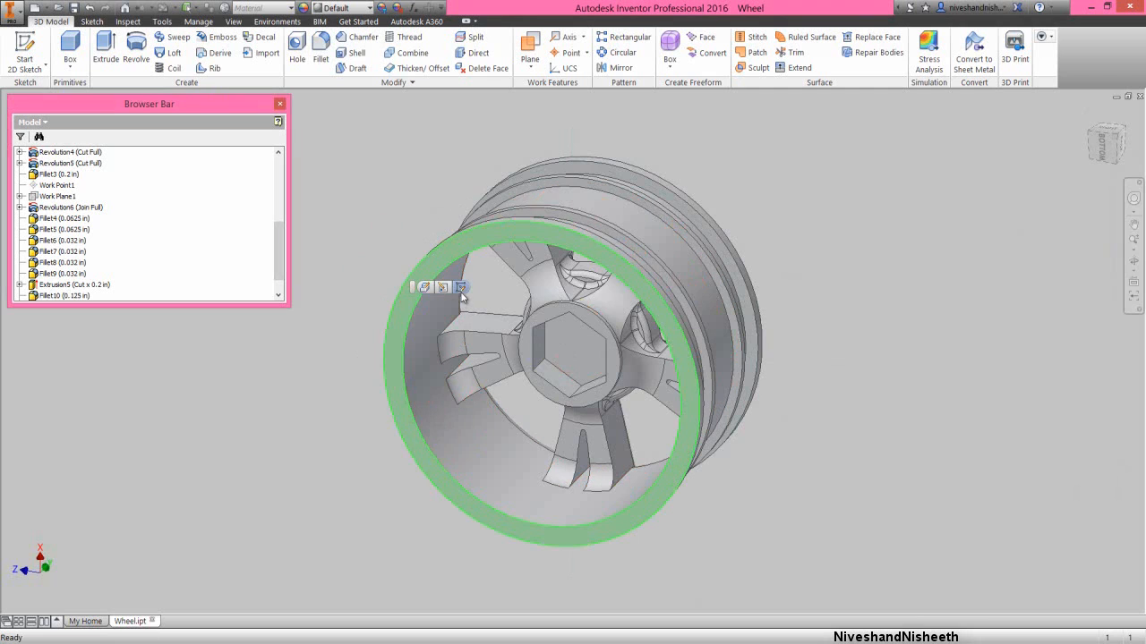
click(460, 288)
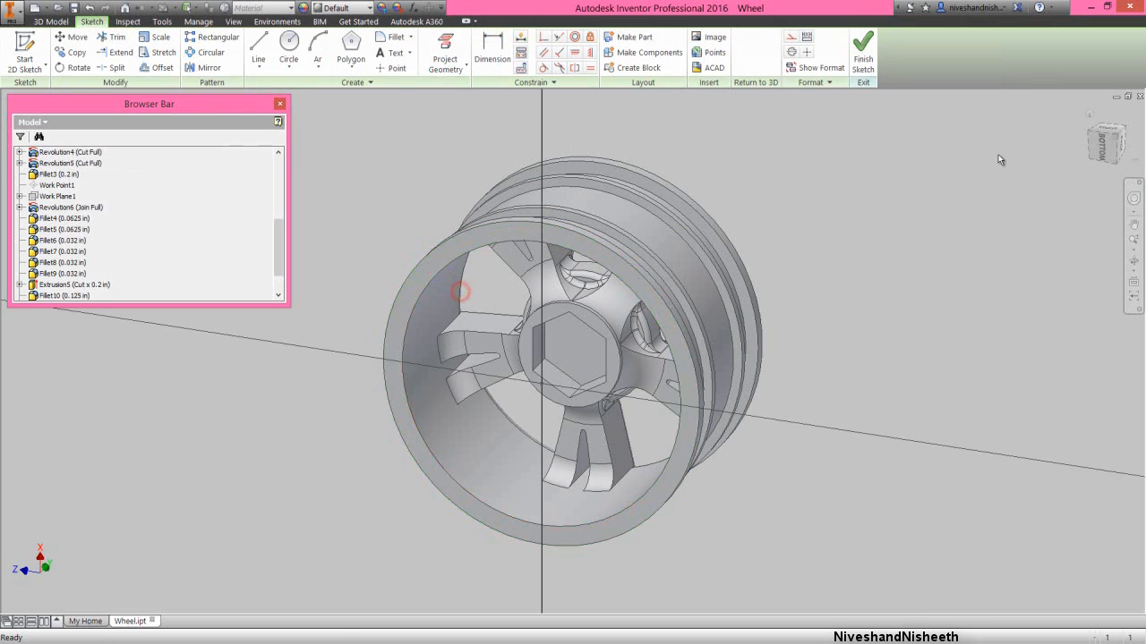
click(1100, 149)
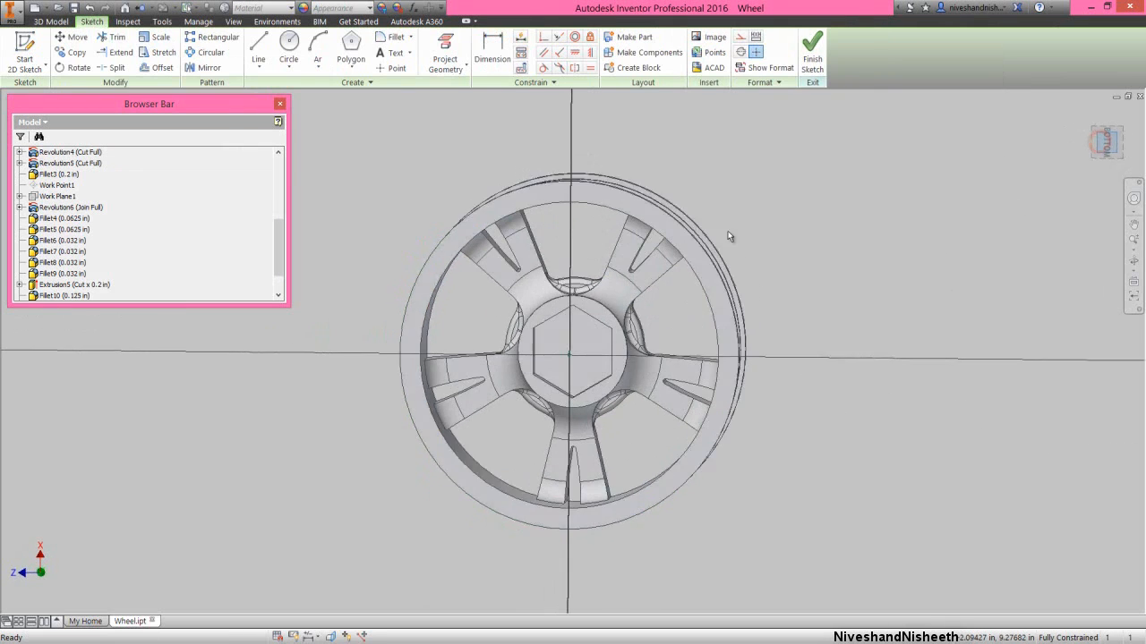
click(451, 180)
- Project the rim face's inner and outer circles and the vertical origin reference line into the sketch
click(446, 50)
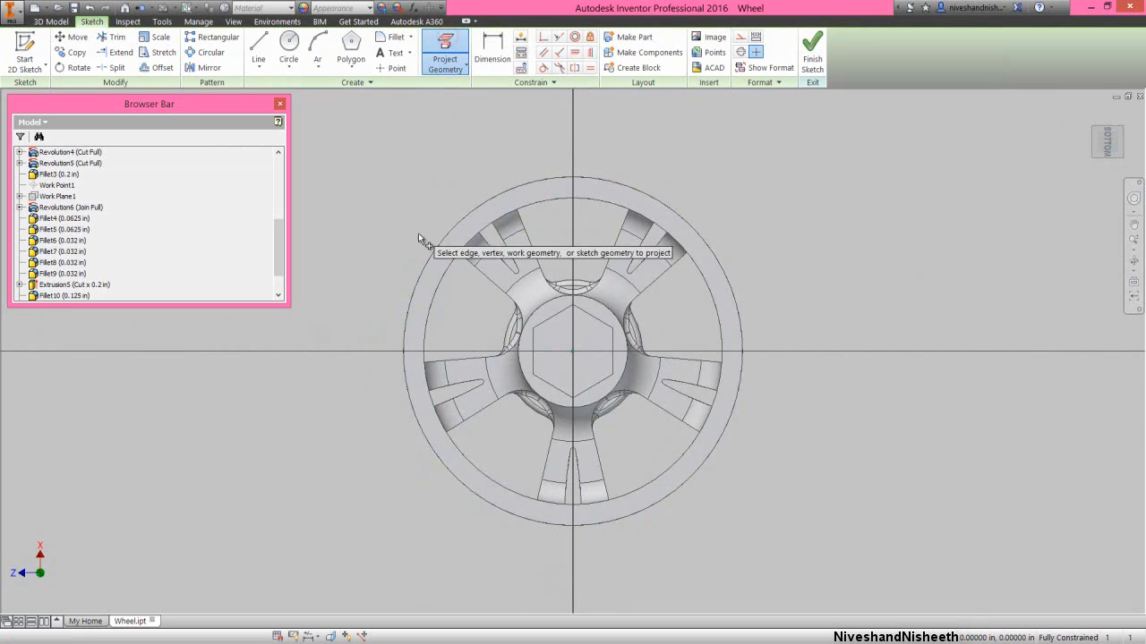
click(439, 266)
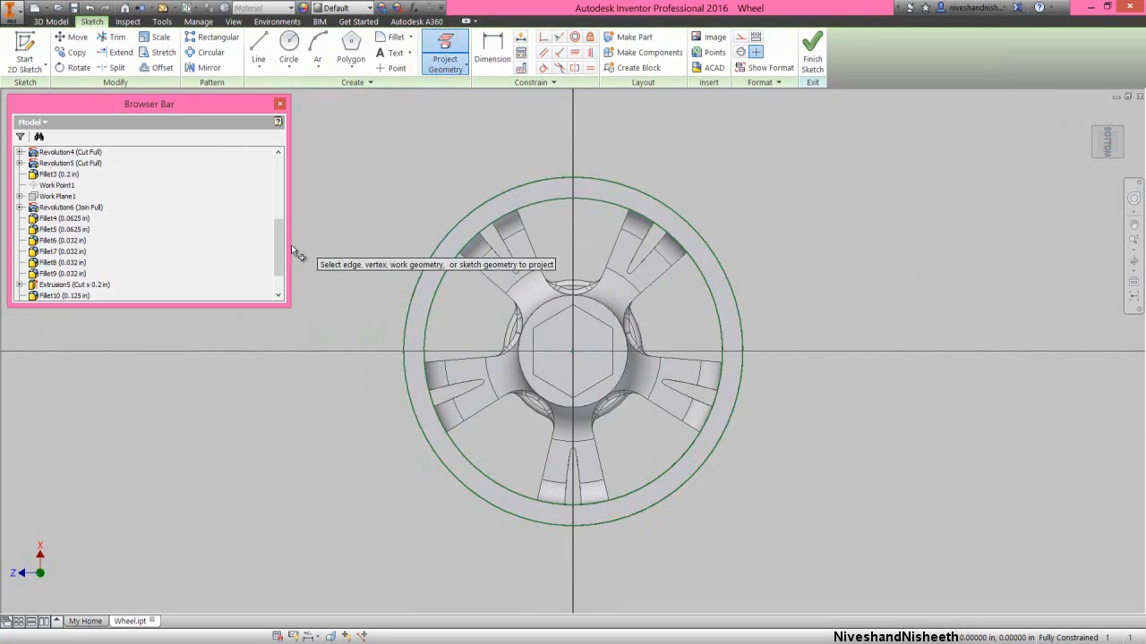
drag(281, 251, 259, 192)
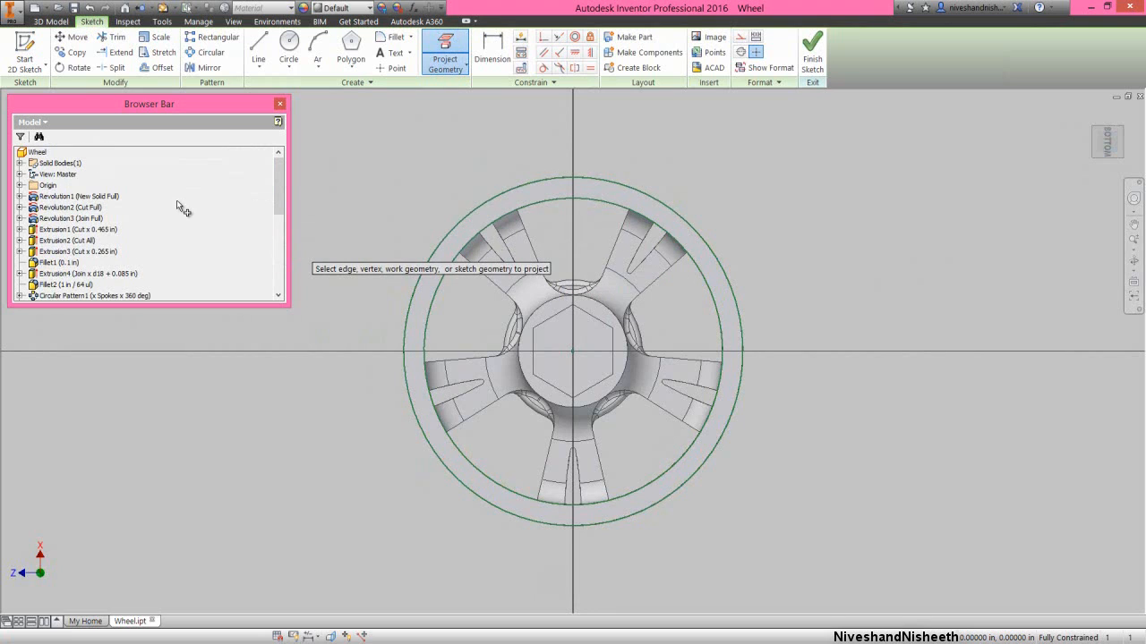
click(21, 185)
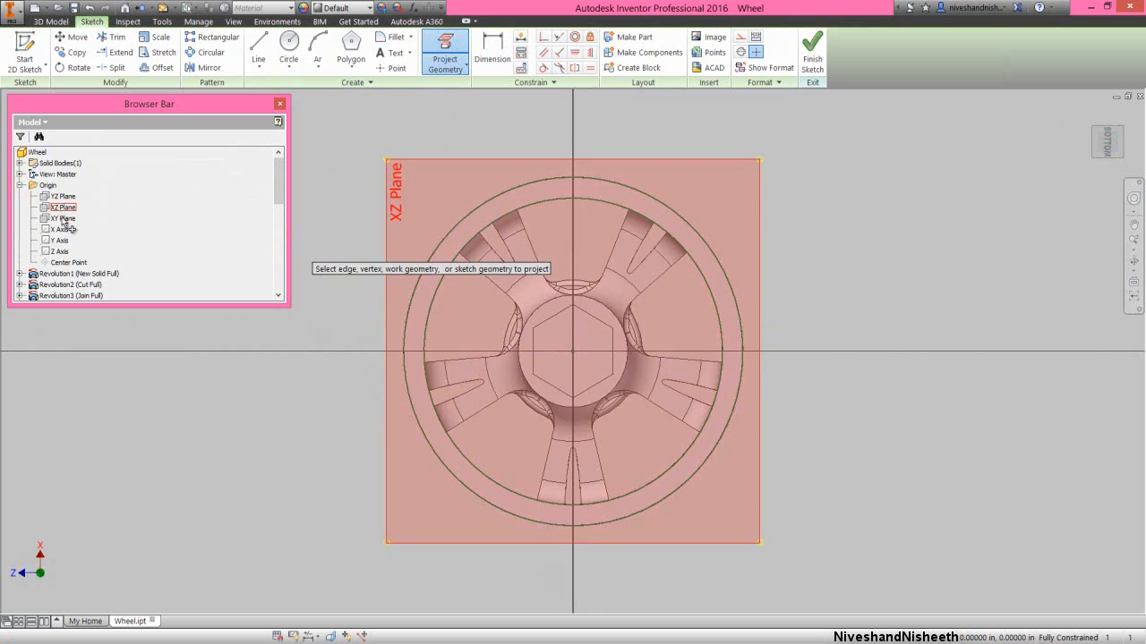
right_click(776, 455)
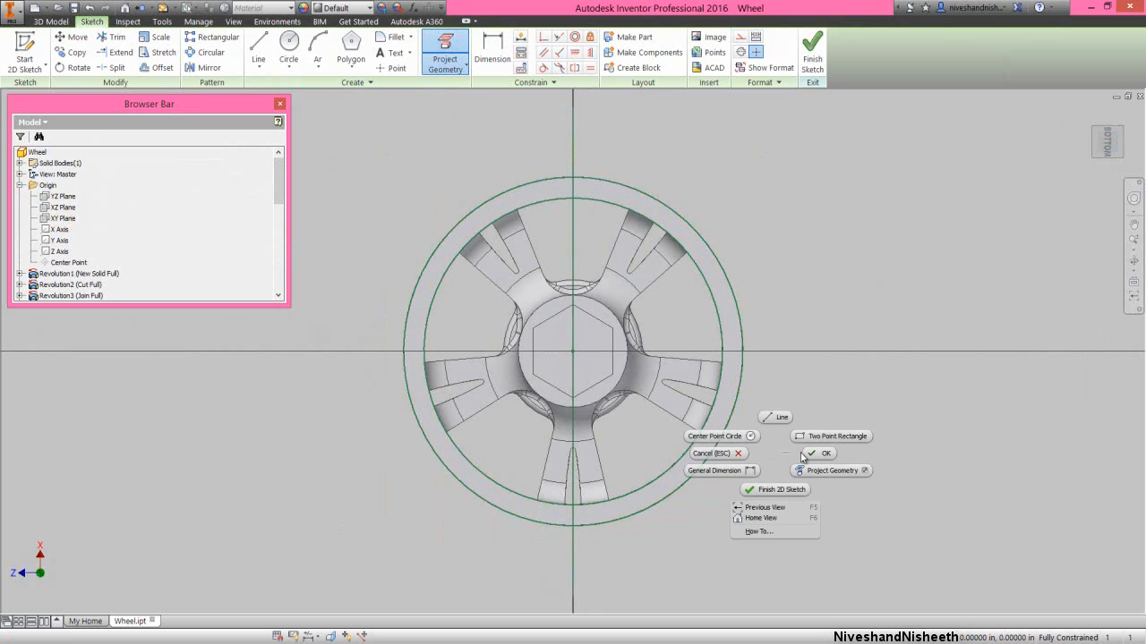
click(815, 455)
- Sketch two lines about 0.9 in long from the wheel centre to the rim's inner circle, one on each side of the lower spoke's slot
scroll(553, 526, up, 3)
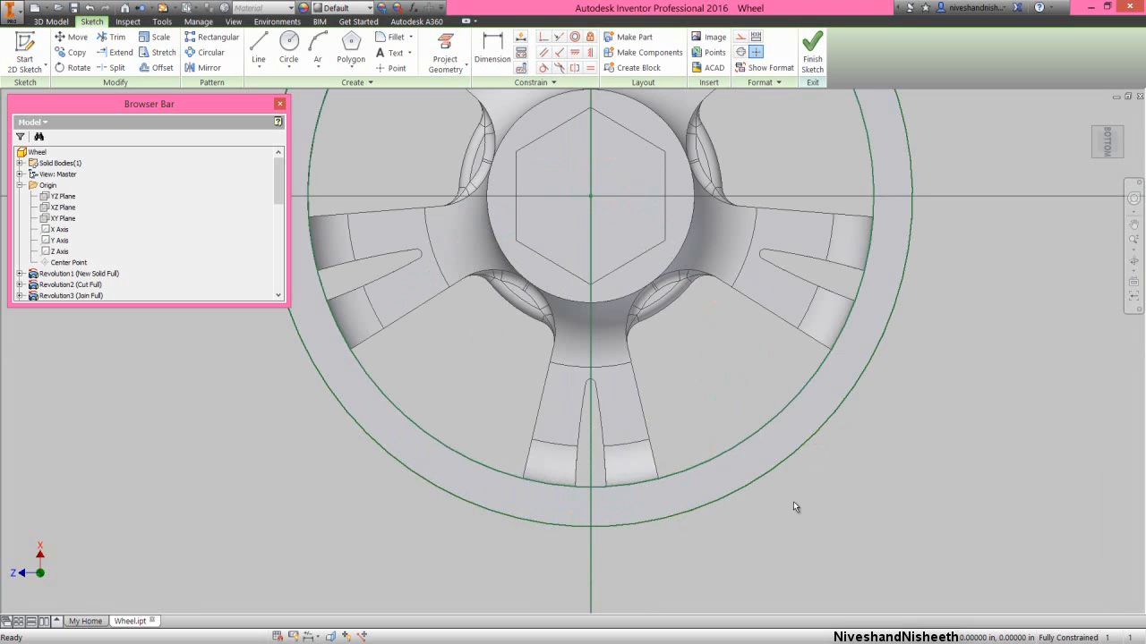
right_click(881, 462)
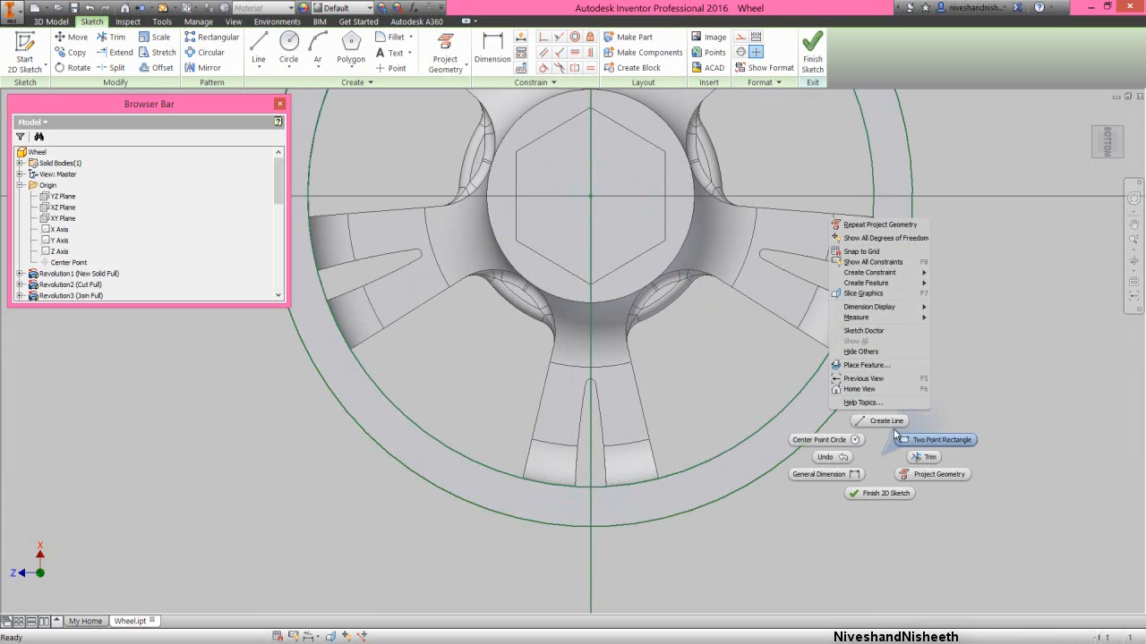
click(893, 421)
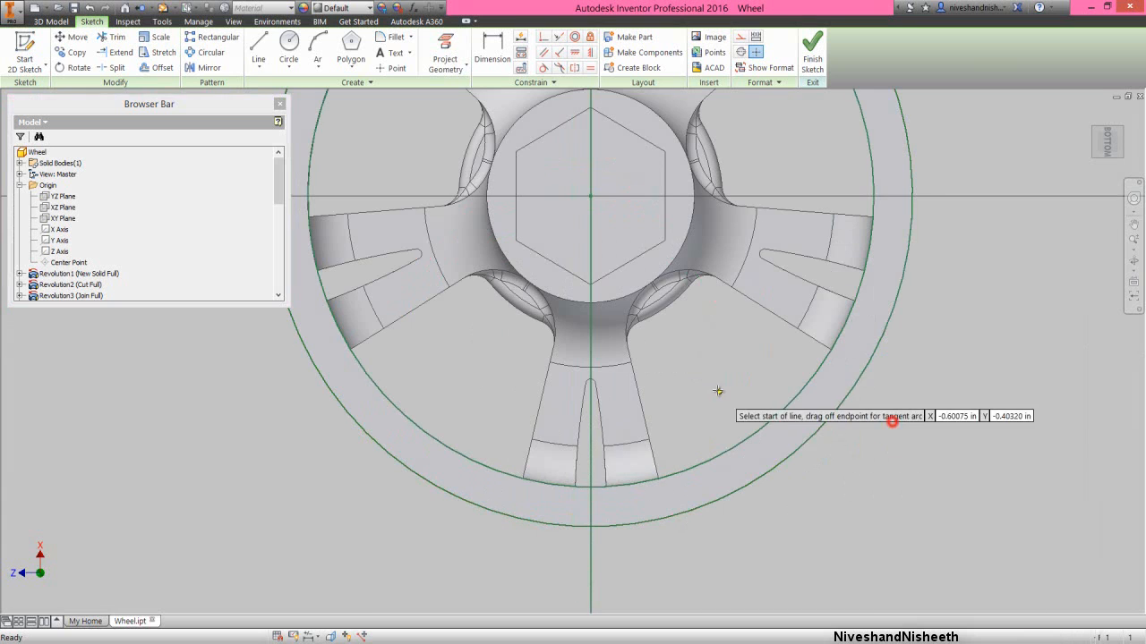
click(590, 196)
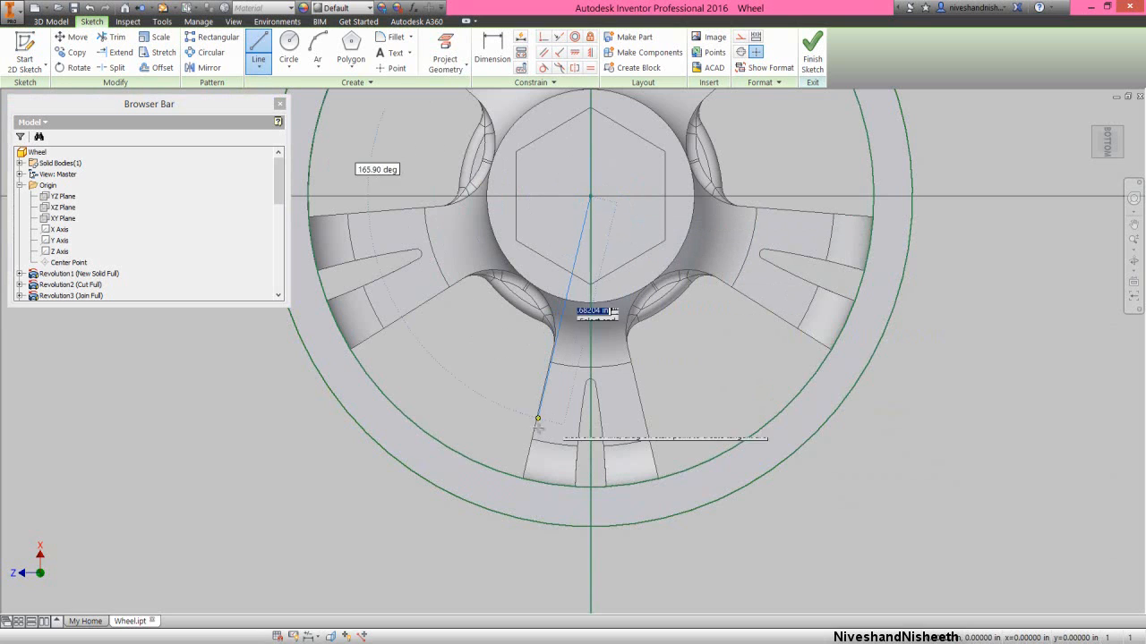
click(547, 484)
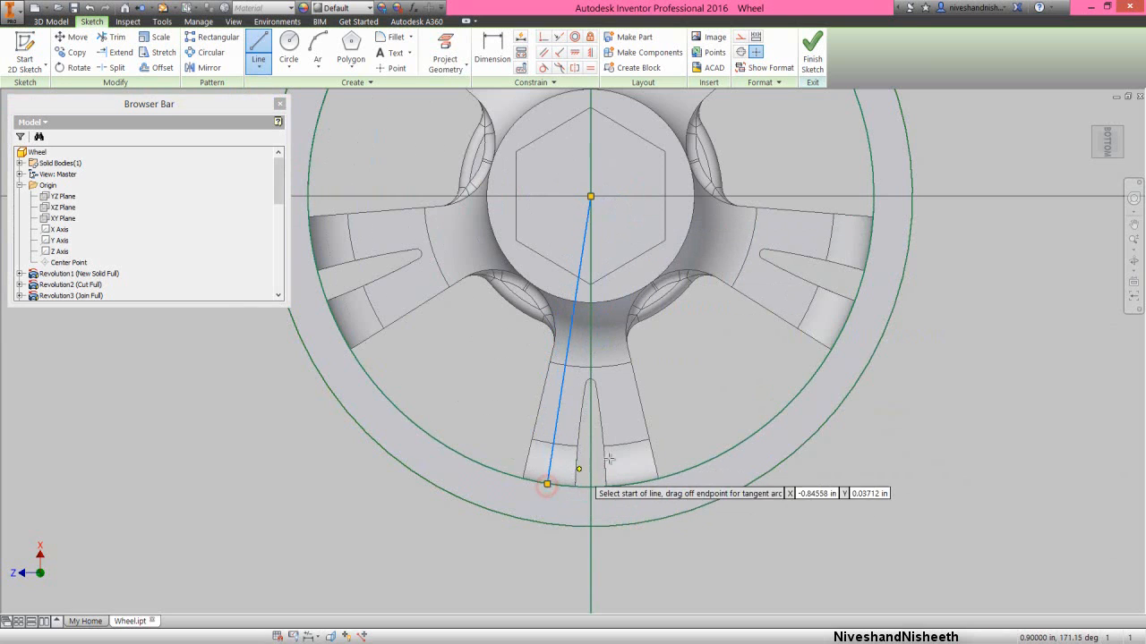
click(591, 196)
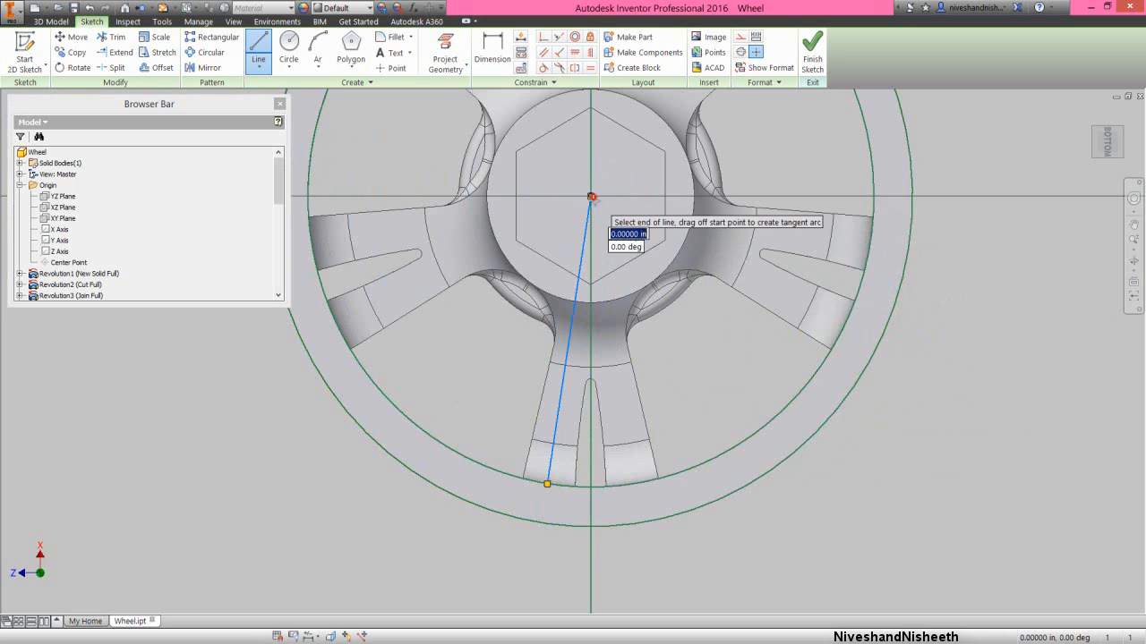
click(632, 484)
right_click(678, 405)
click(713, 404)
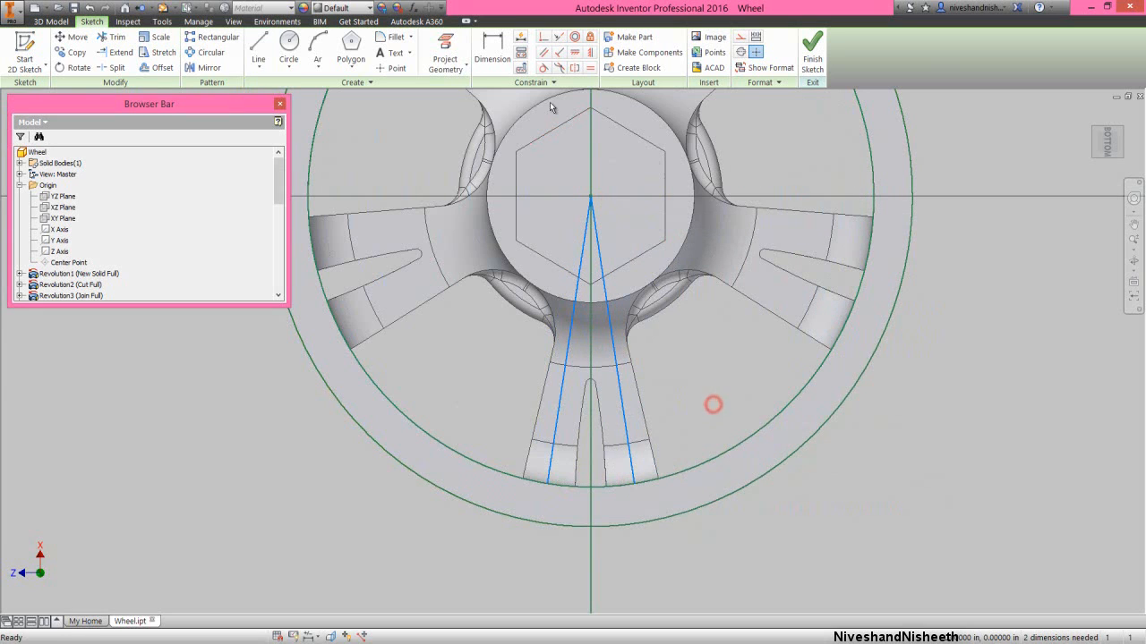
- Constrain the two radial lines to be symmetric about the projected vertical line
click(574, 71)
click(561, 400)
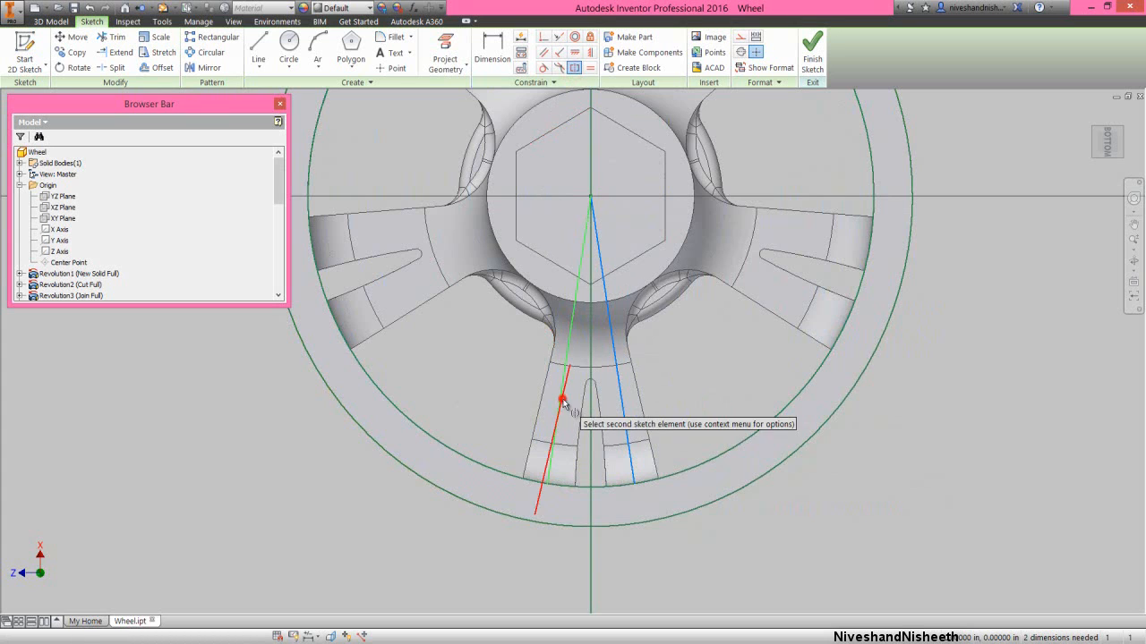
click(619, 420)
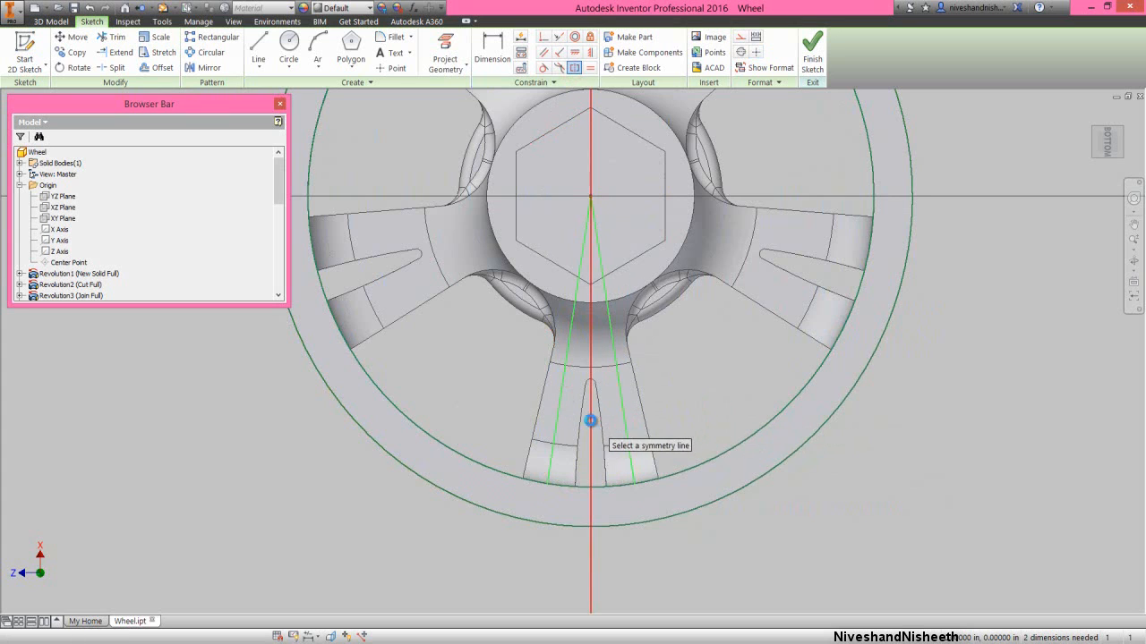
click(590, 422)
- Dimension the angle between the two radial lines on the lower spoke as 21 degrees
right_click(692, 386)
click(634, 391)
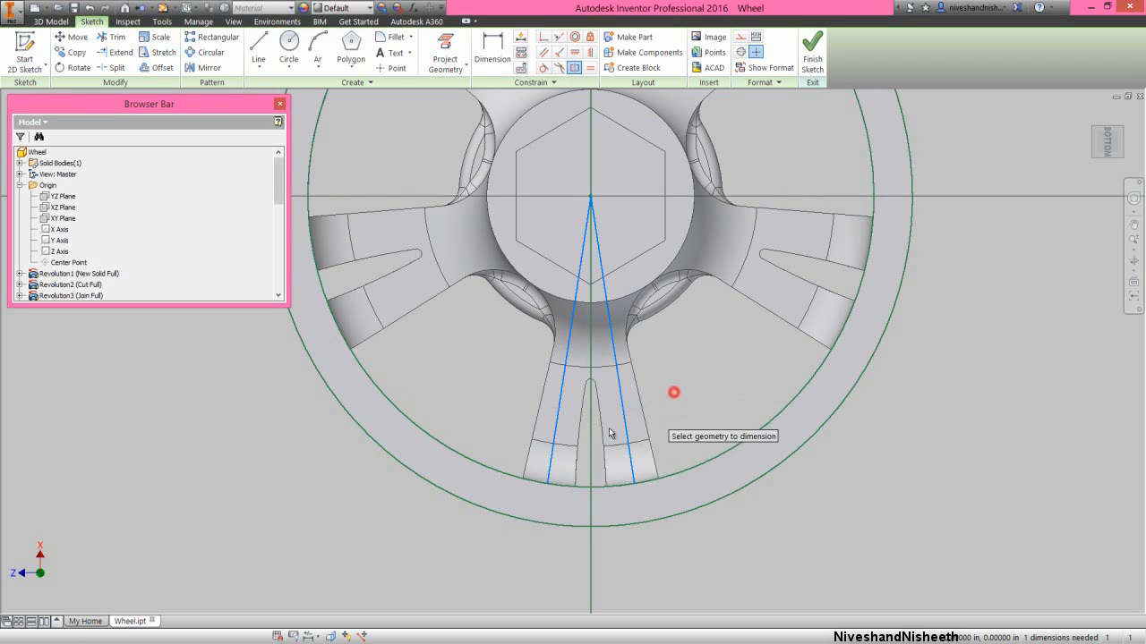
click(549, 474)
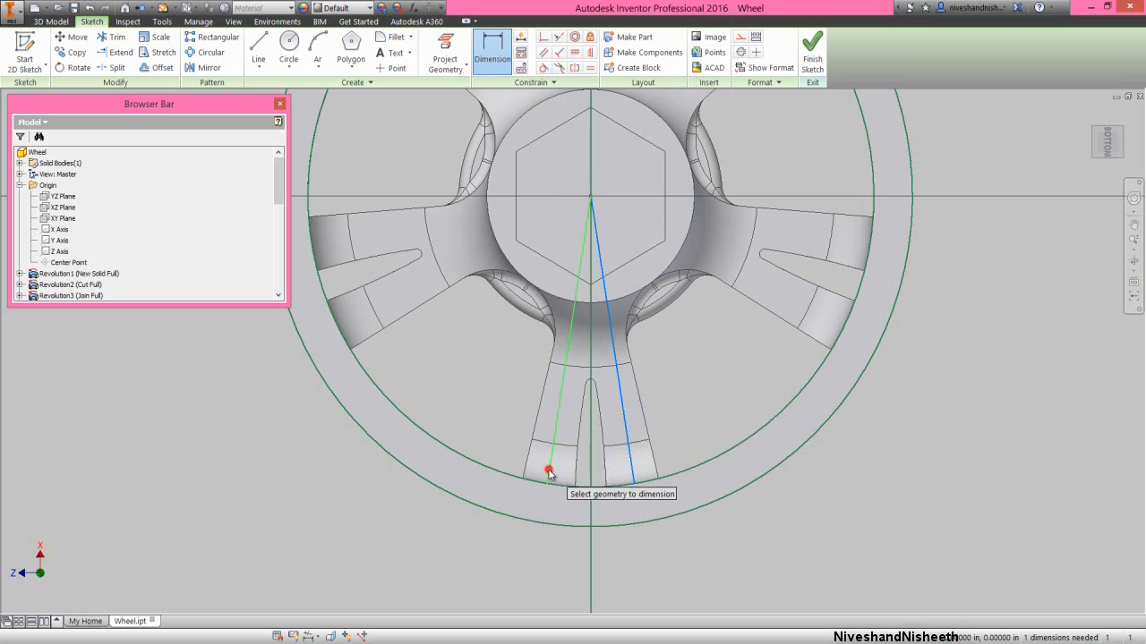
click(633, 468)
click(610, 553)
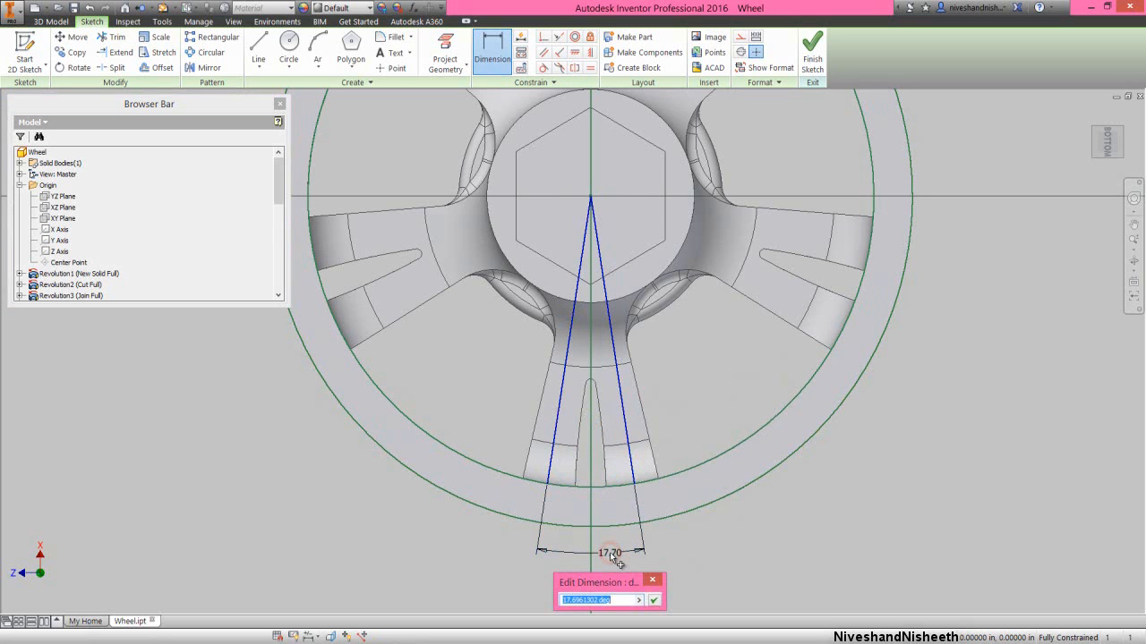
text(21)
key(Return)
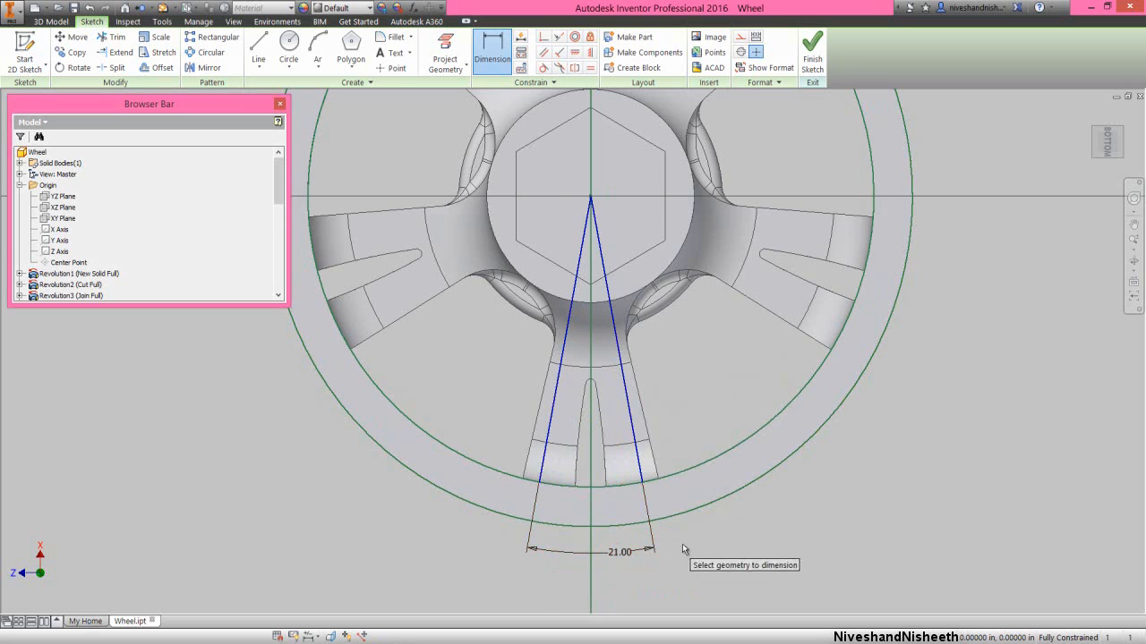
right_click(698, 548)
click(739, 542)
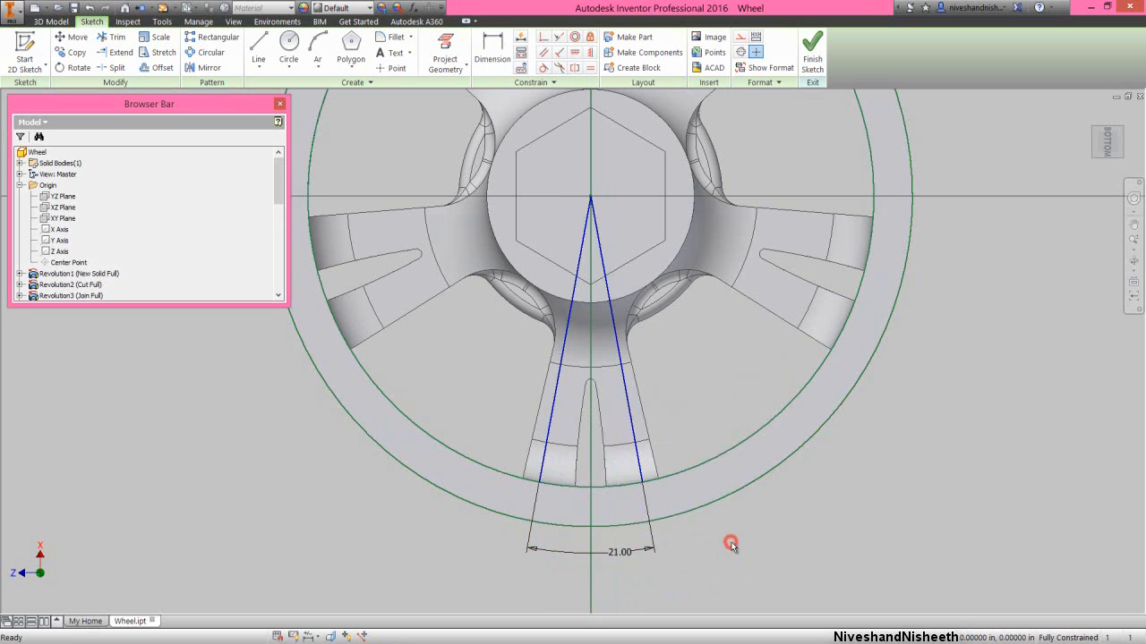
- Sketch two lines about 0.45 in long between the radial lines, one on each side of the spoke's slot, ending just past the rim's inner circle
right_click(774, 511)
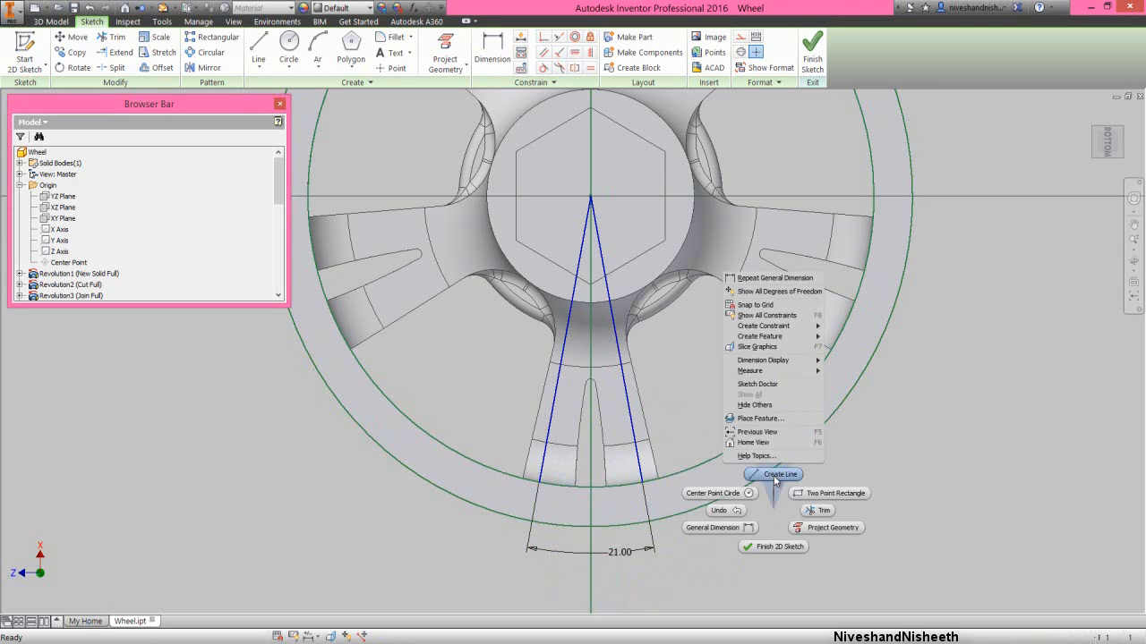
click(771, 474)
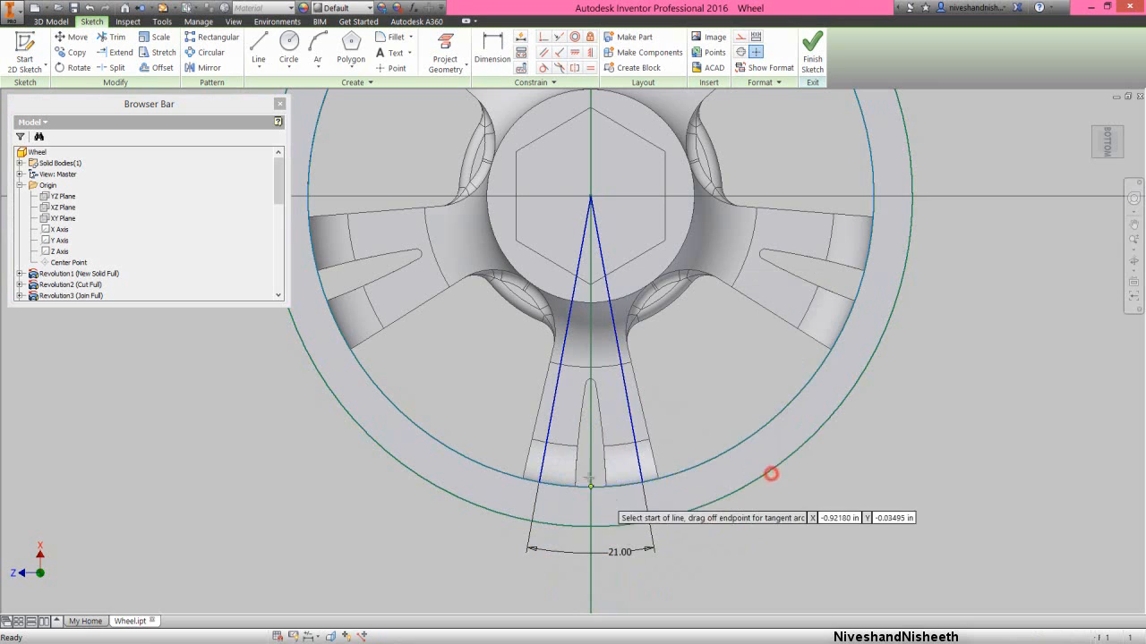
click(576, 358)
click(557, 497)
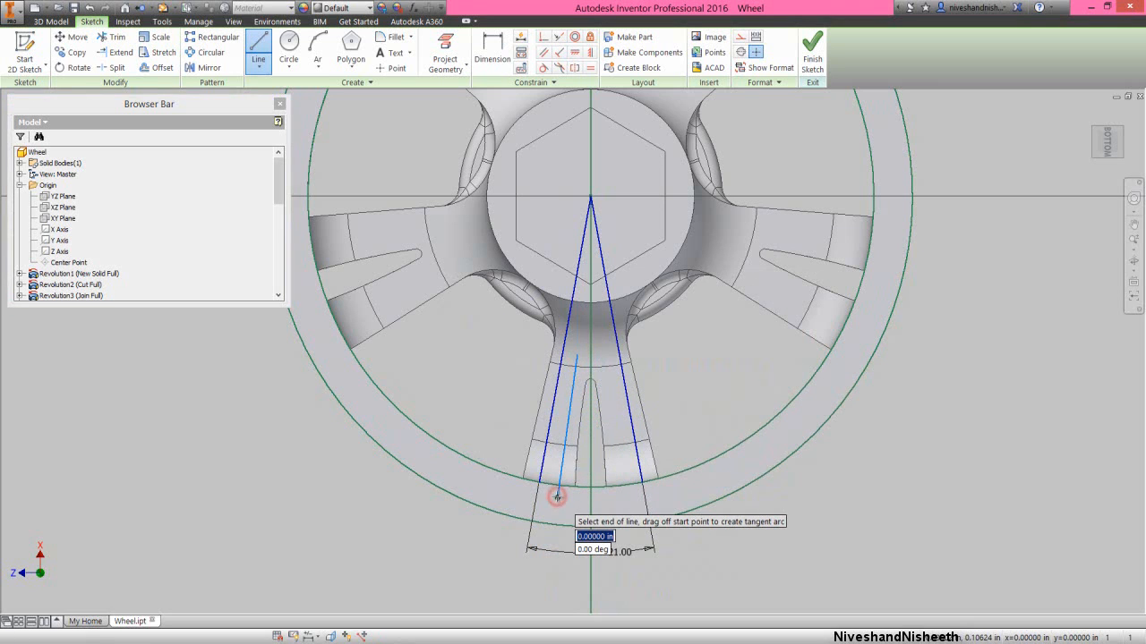
right_click(557, 496)
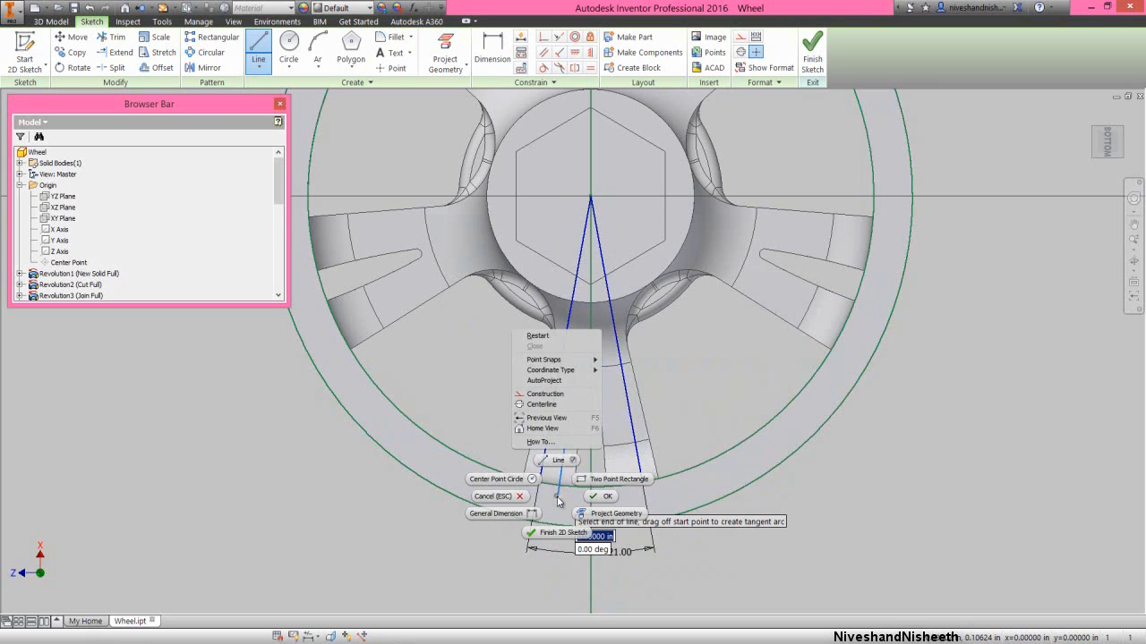
click(538, 336)
click(600, 355)
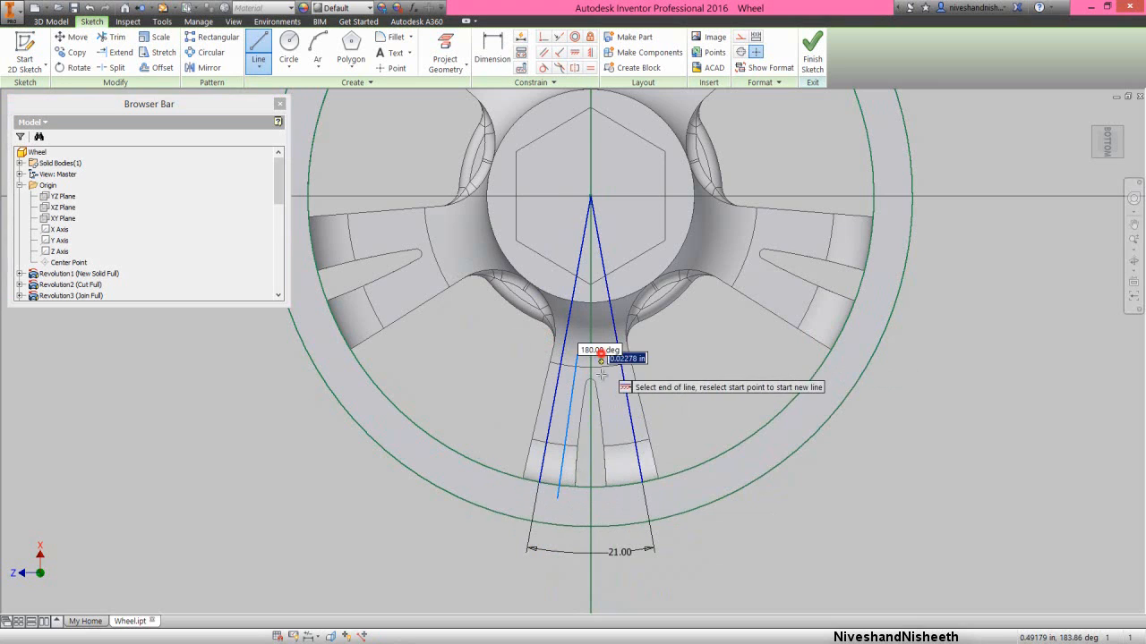
click(624, 498)
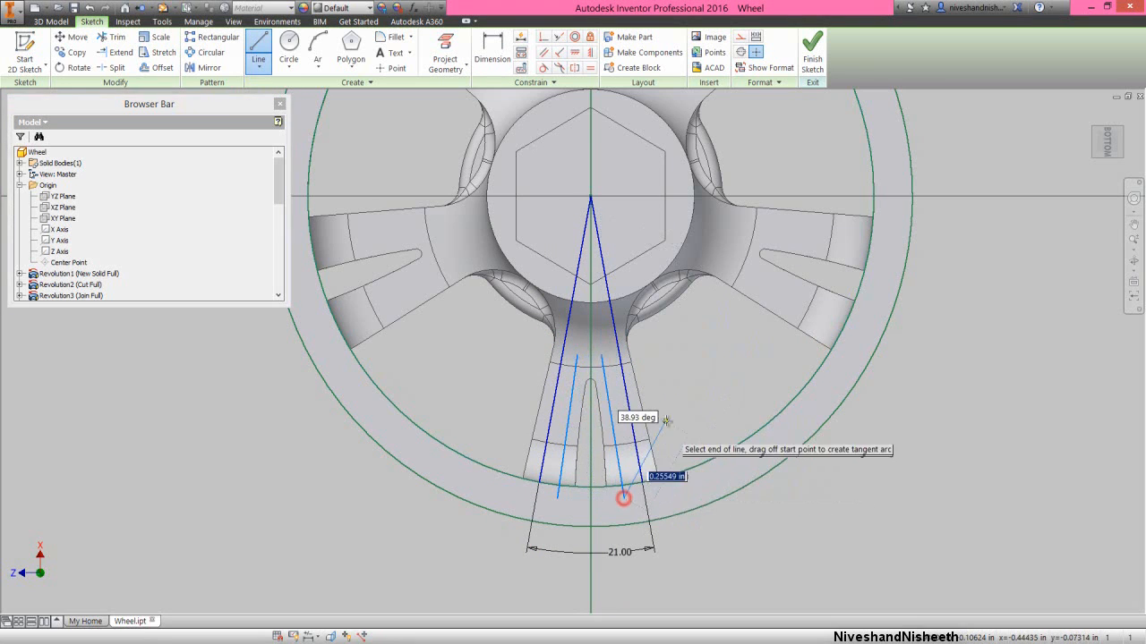
right_click(667, 419)
click(696, 416)
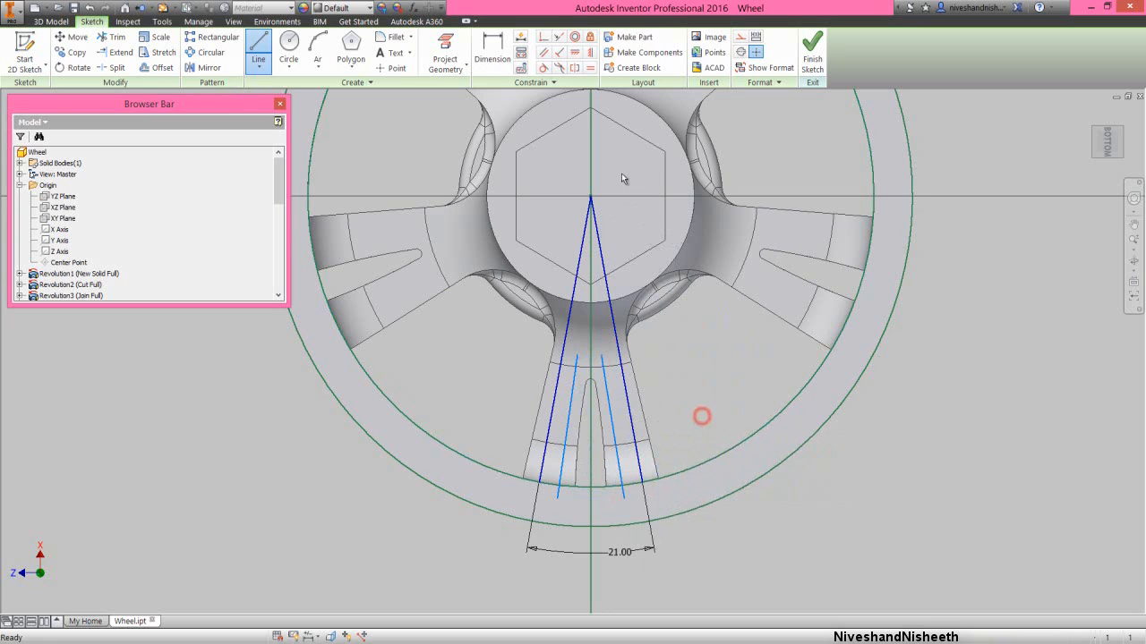
- Constrain the two inner lines to be symmetric about the projected vertical line
click(574, 67)
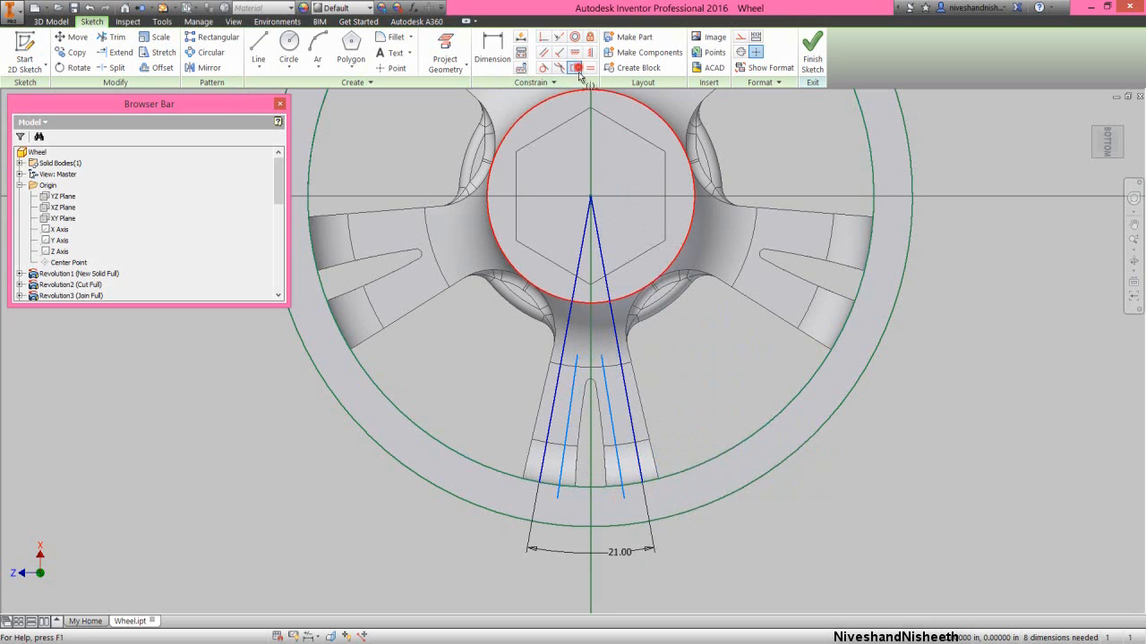
click(559, 464)
click(617, 462)
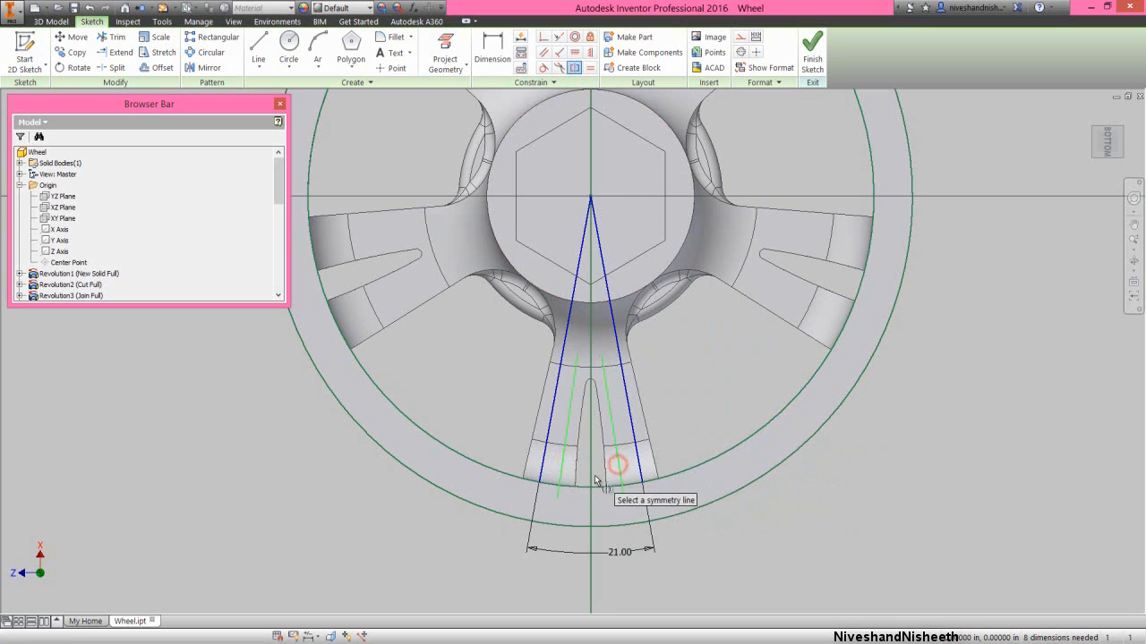
click(592, 481)
right_click(675, 366)
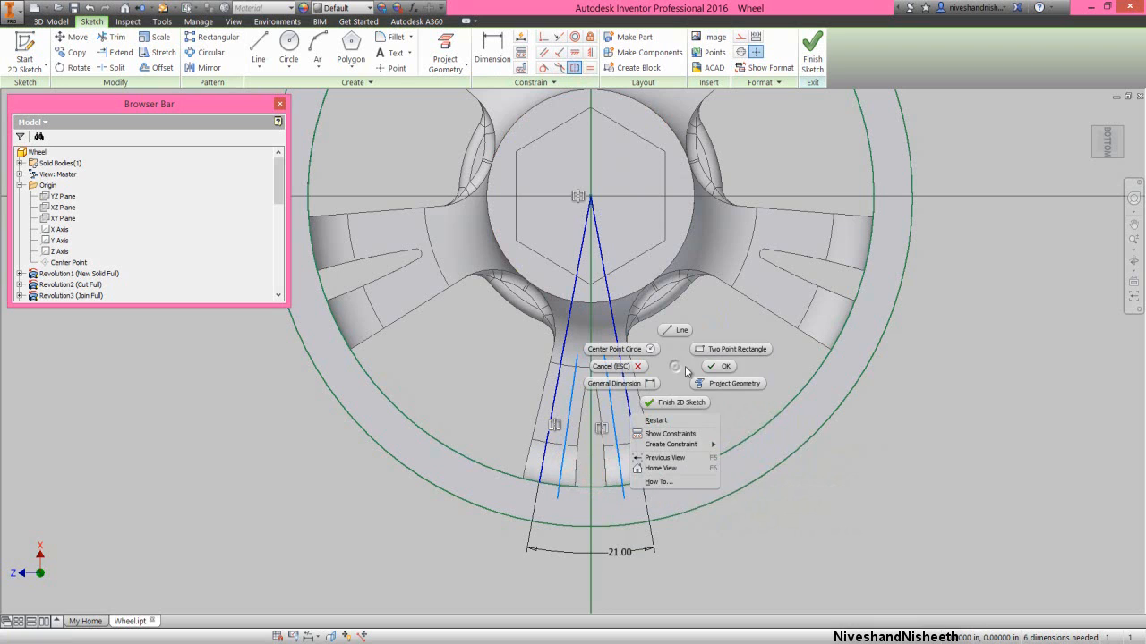
click(715, 365)
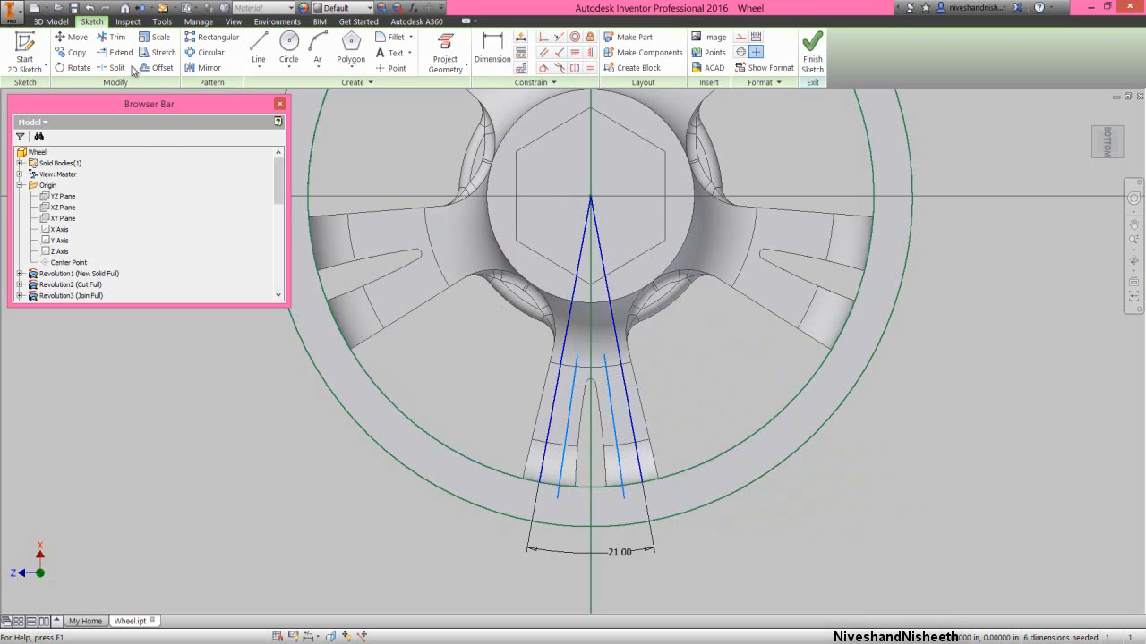
- Trim the ends of both inner lines that extend past the rim's inner circle
click(118, 37)
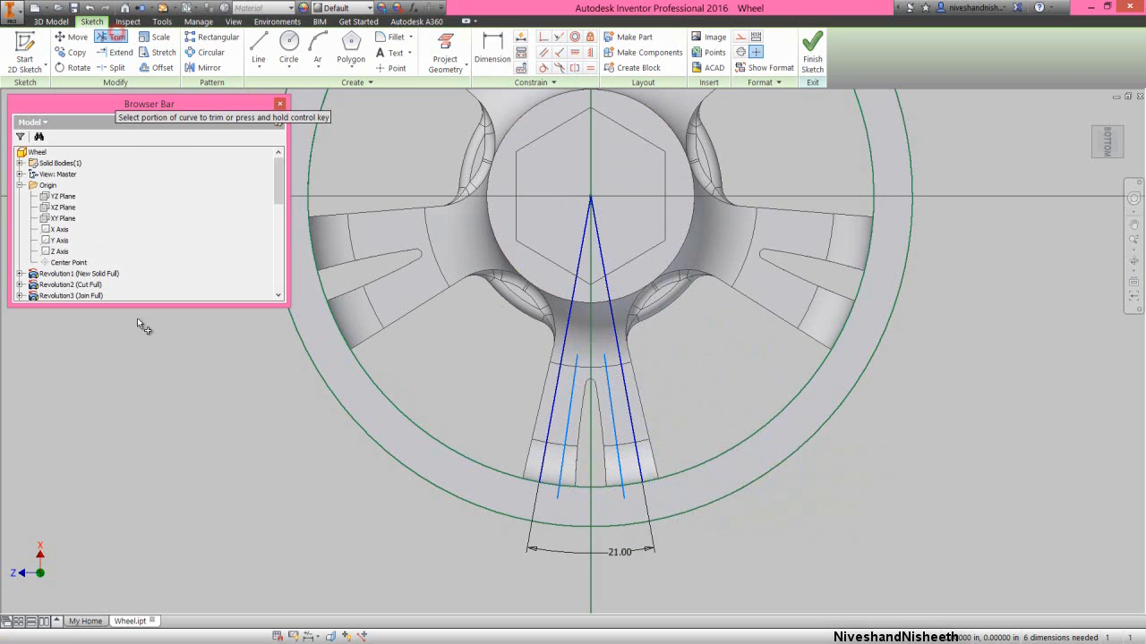
click(556, 491)
click(623, 491)
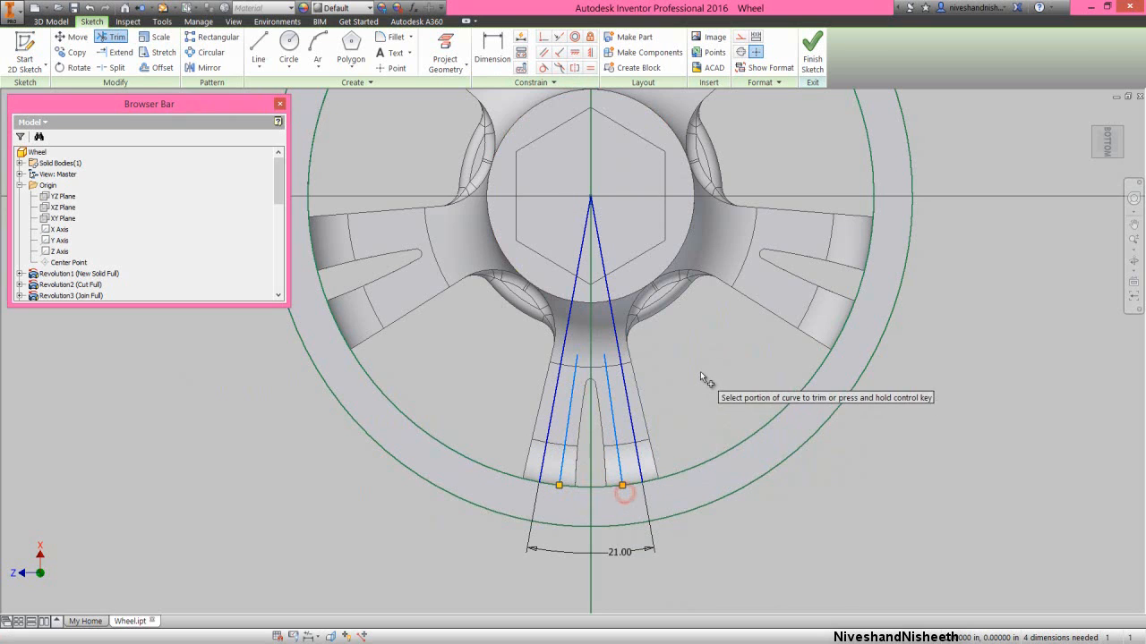
right_click(700, 372)
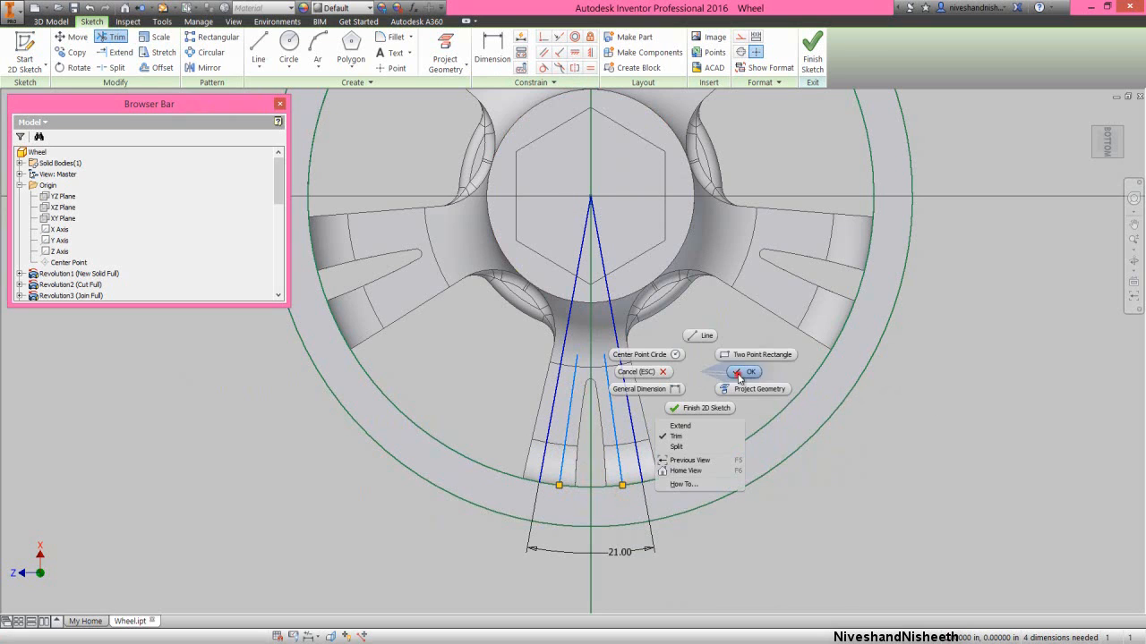
click(737, 374)
- Join the upper ends of the two inner lines with a three-point arc of about 0.043 in radius, bulging toward the hub
click(317, 50)
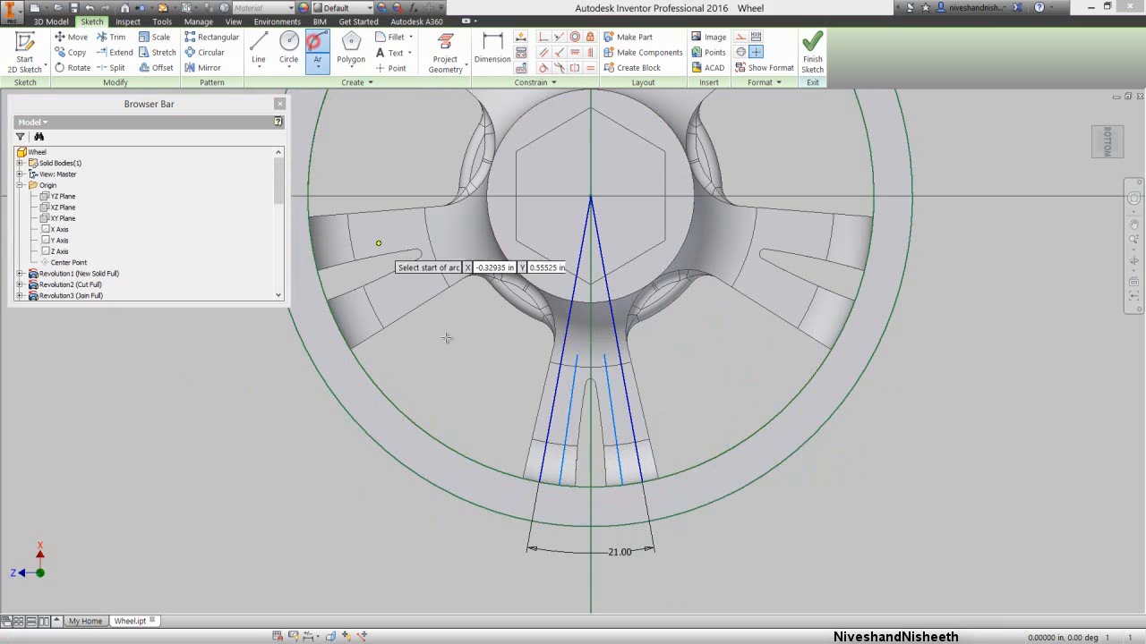
click(576, 357)
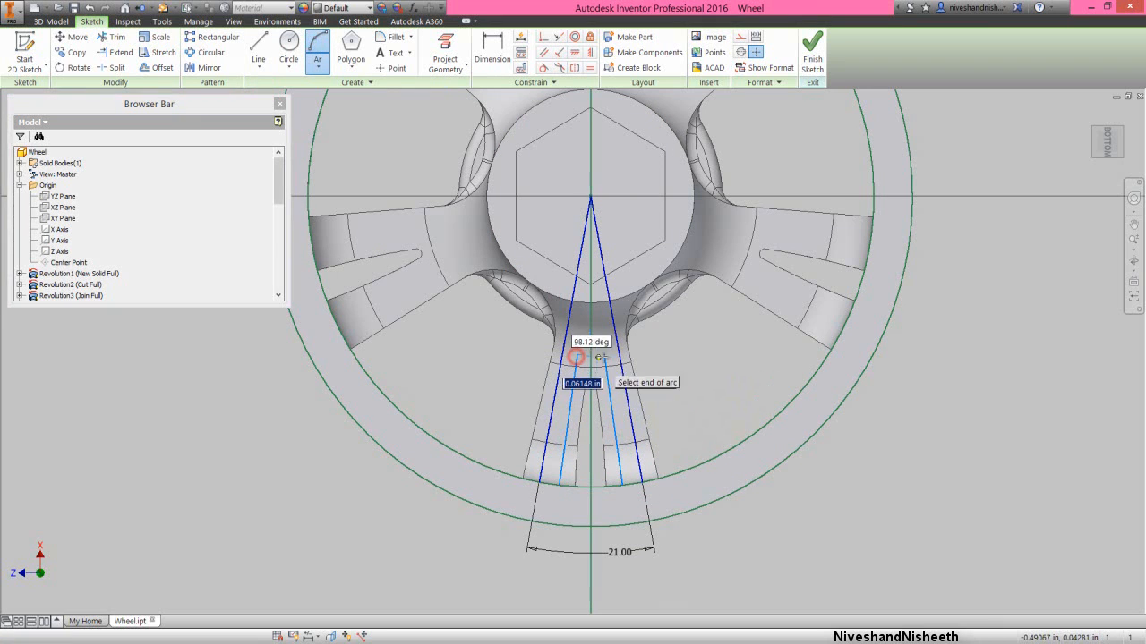
click(604, 354)
click(591, 344)
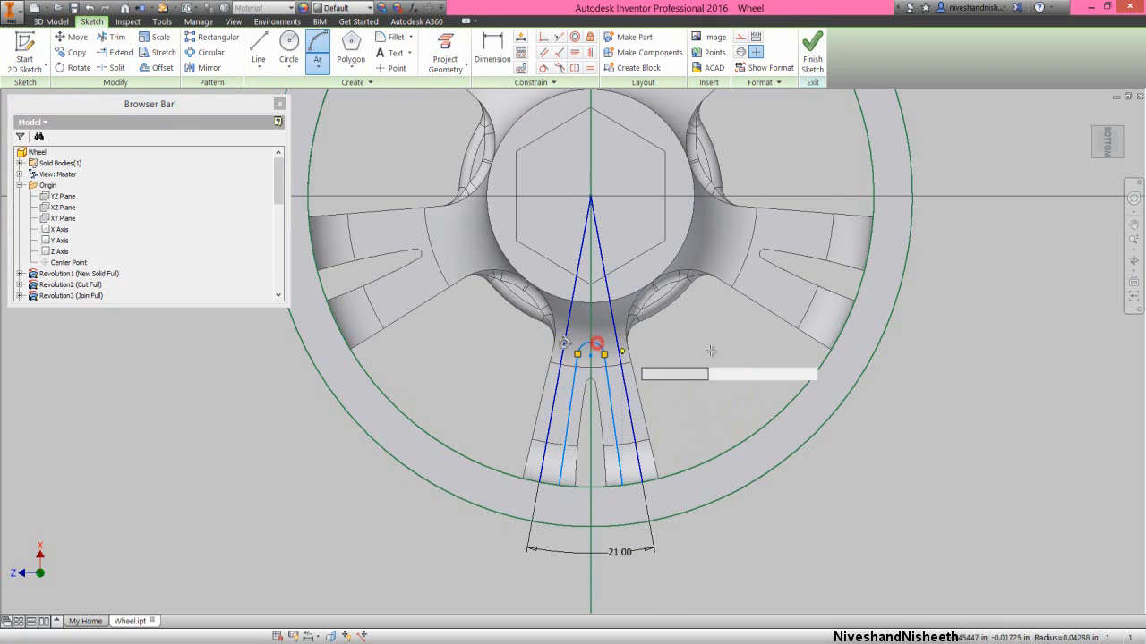
right_click(719, 354)
click(754, 353)
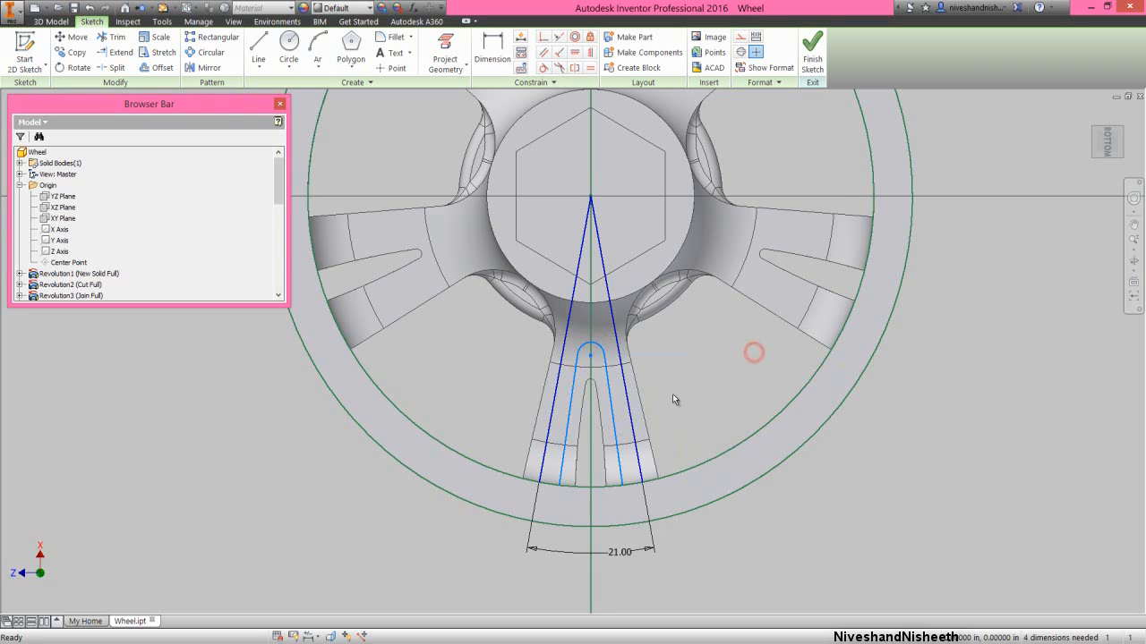
- Dimension the distance between the left radial line and the adjacent inner line as 0.05 in
click(492, 49)
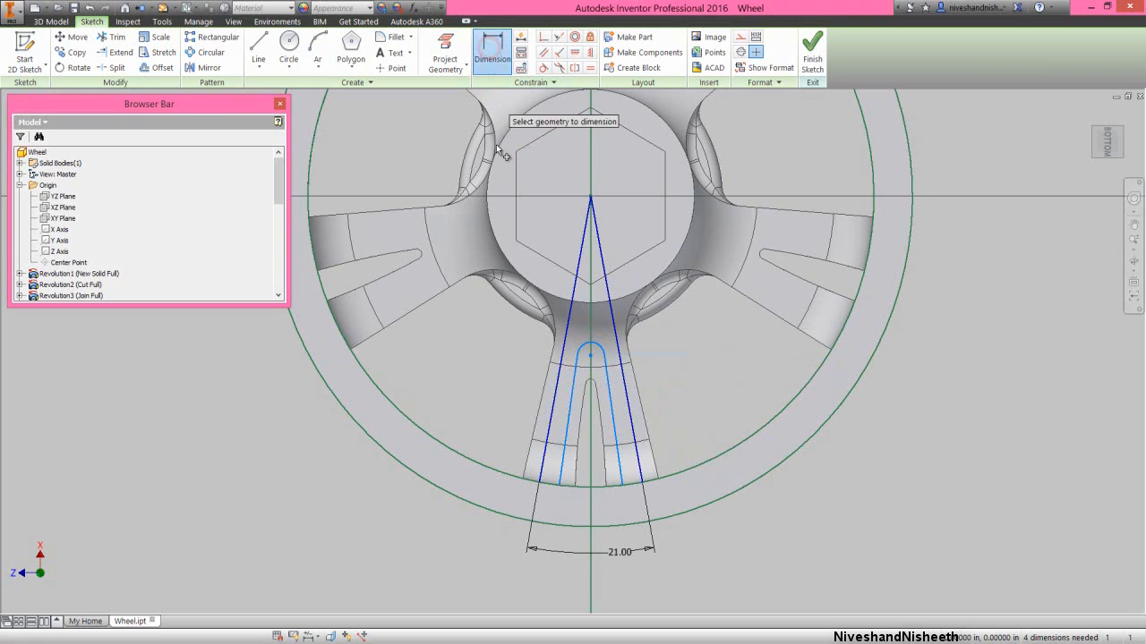
click(563, 354)
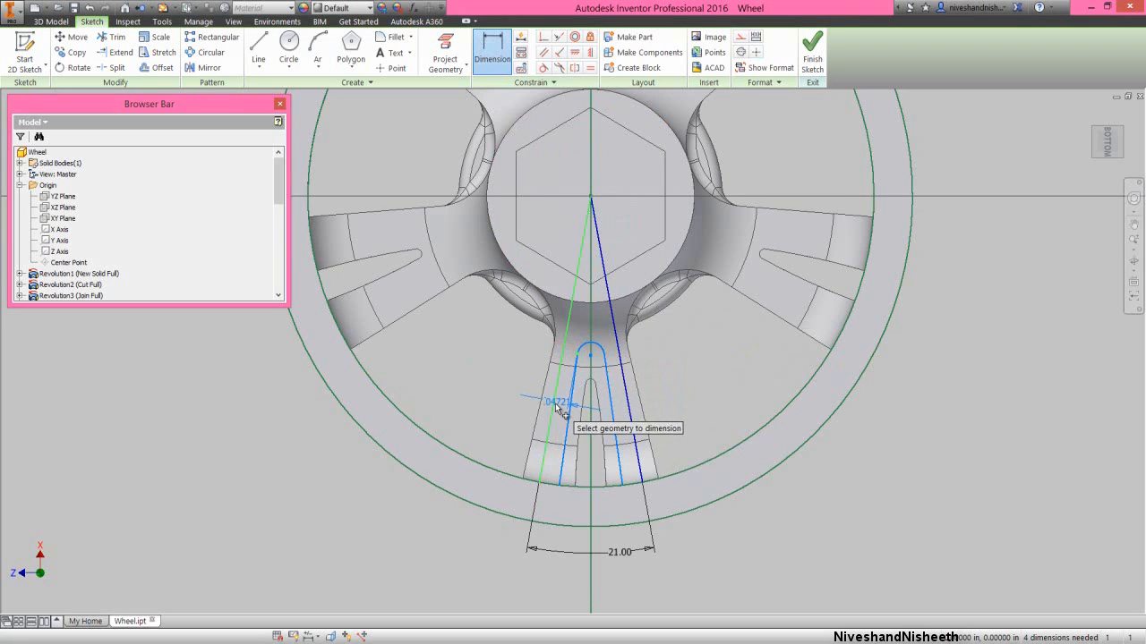
click(558, 405)
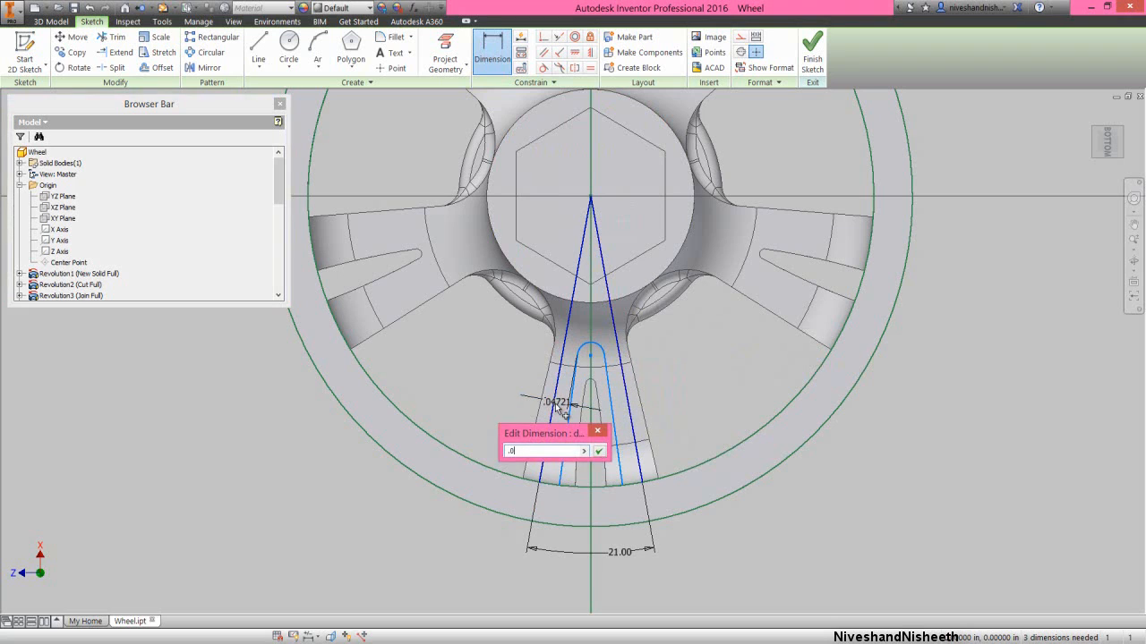
text(.05)
key(Return)
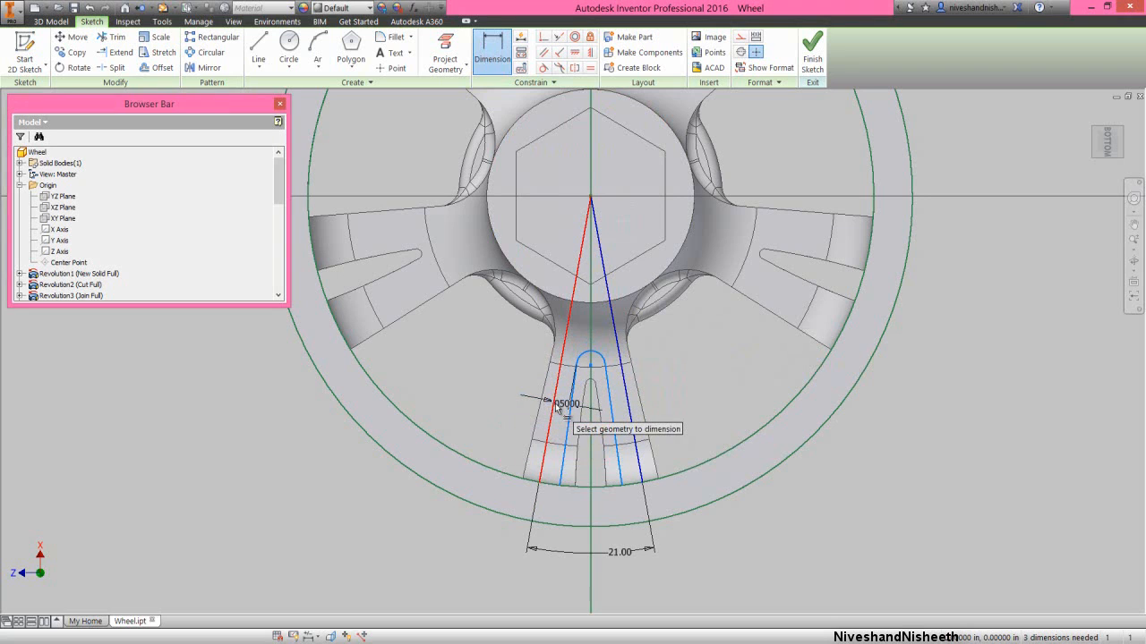
right_click(704, 386)
click(735, 392)
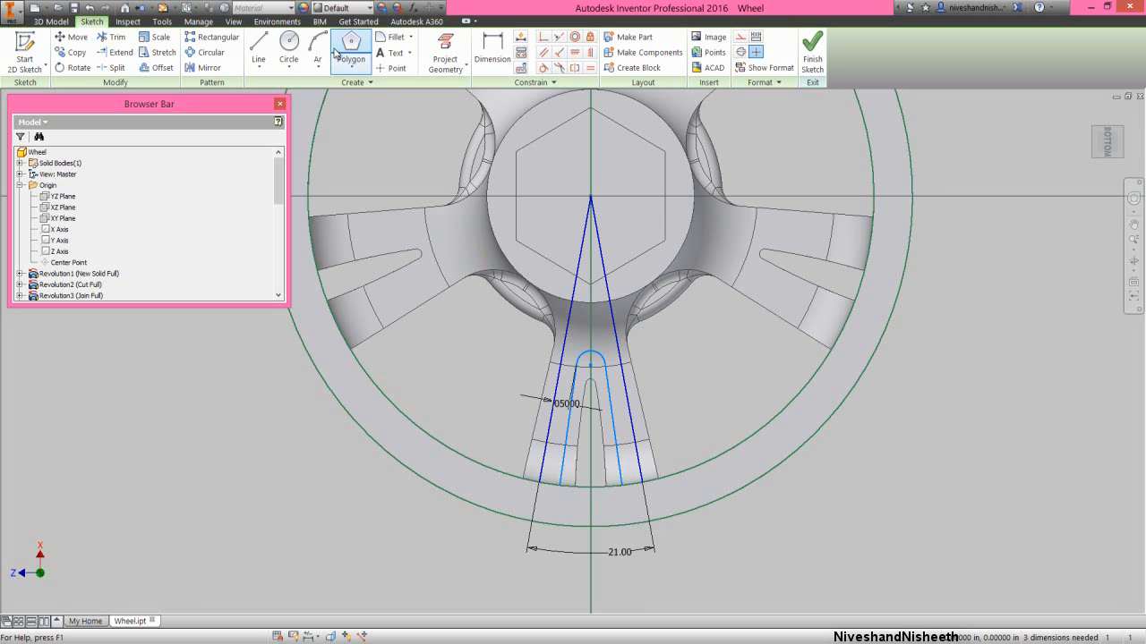
- Offset only the small arc by about 0.05 in toward the hub so it spans the two radial lines
click(164, 69)
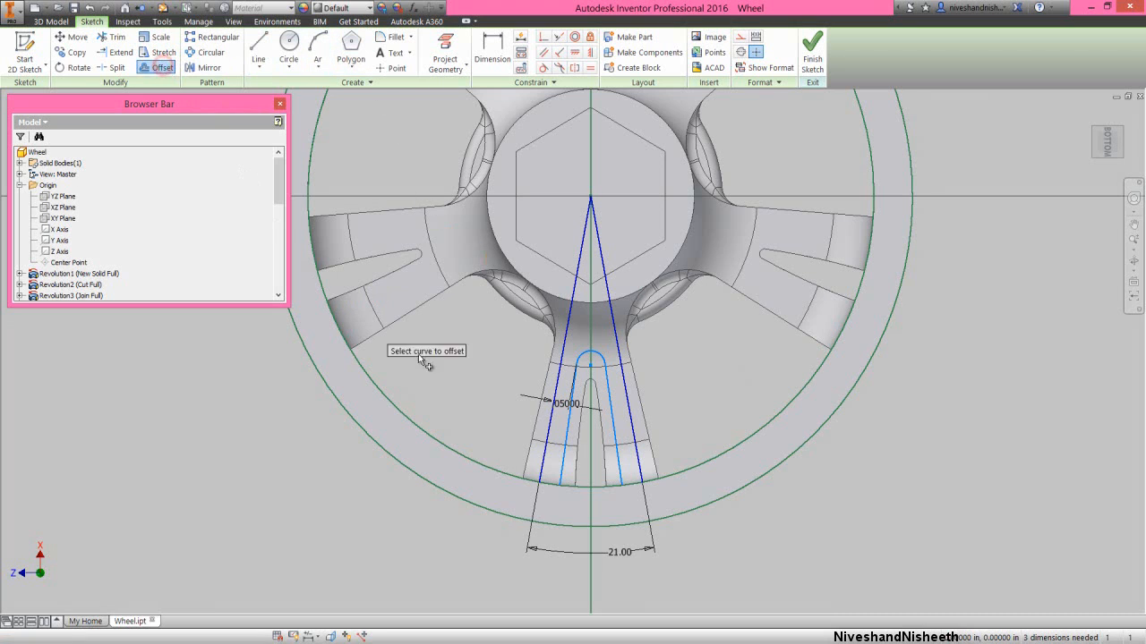
click(588, 352)
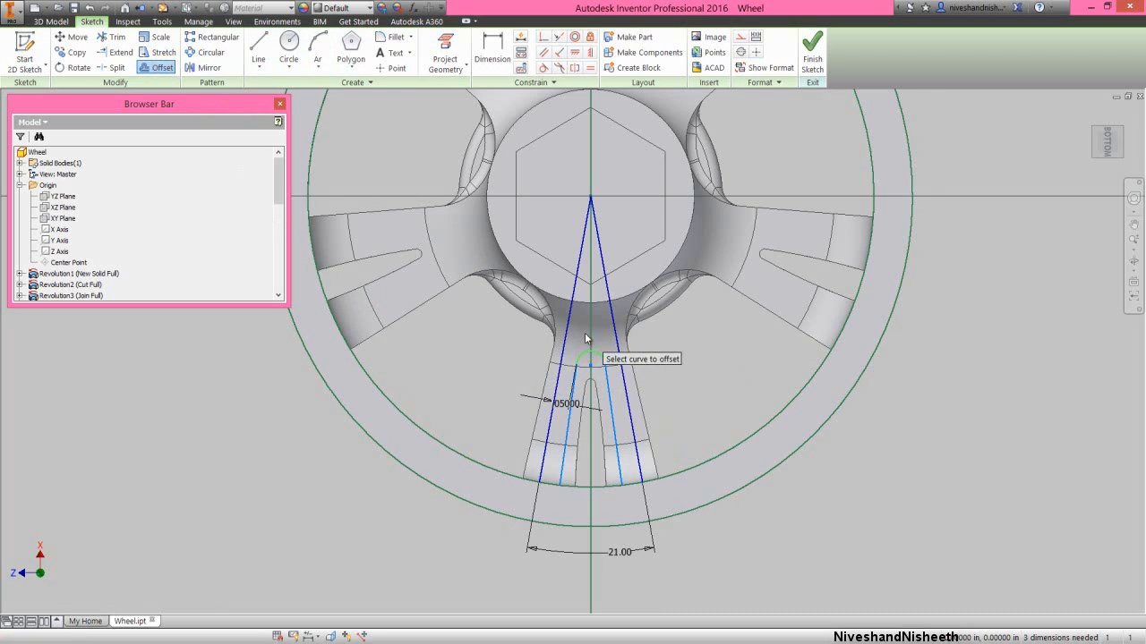
right_click(587, 340)
click(621, 328)
click(597, 335)
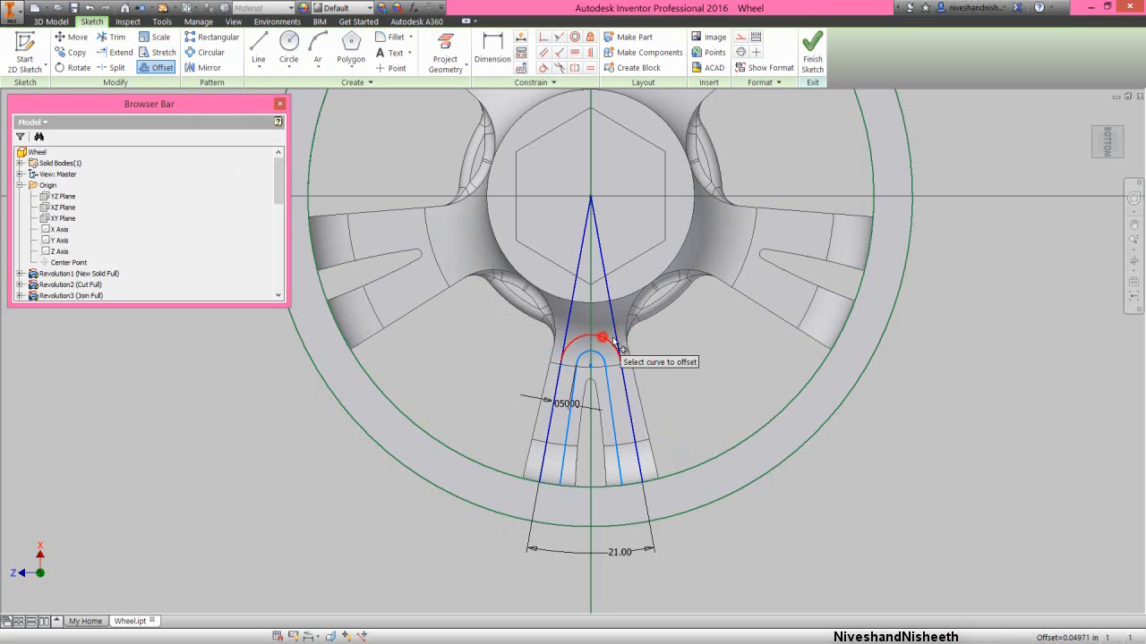
right_click(703, 347)
click(736, 350)
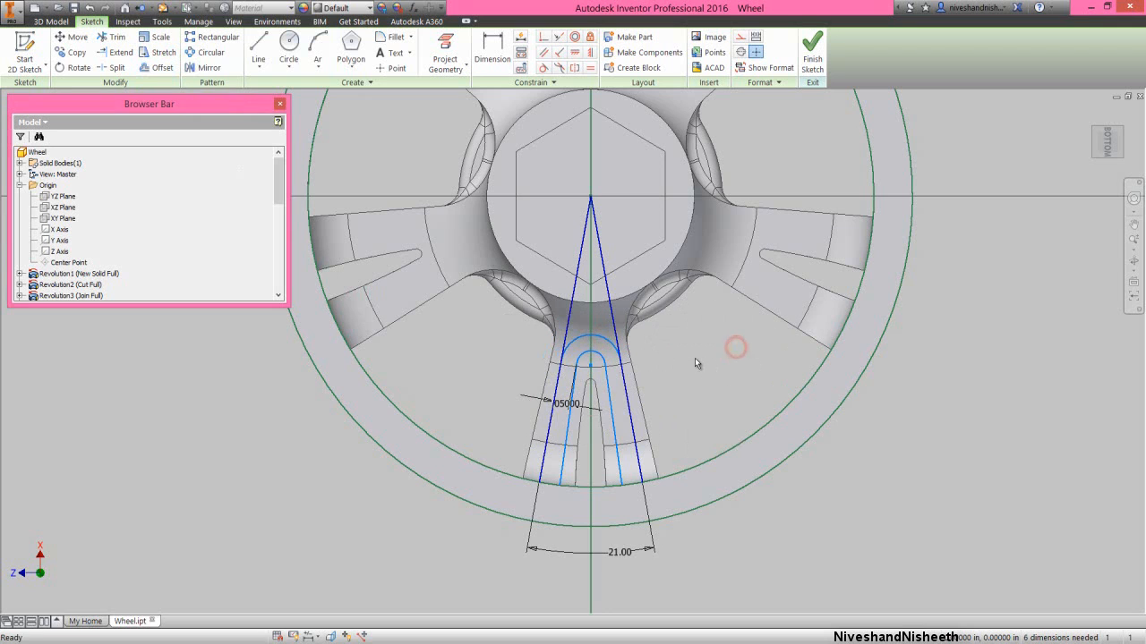
- Apply tangent constraints between the larger arc and both the left and the right radial line
click(543, 70)
click(574, 336)
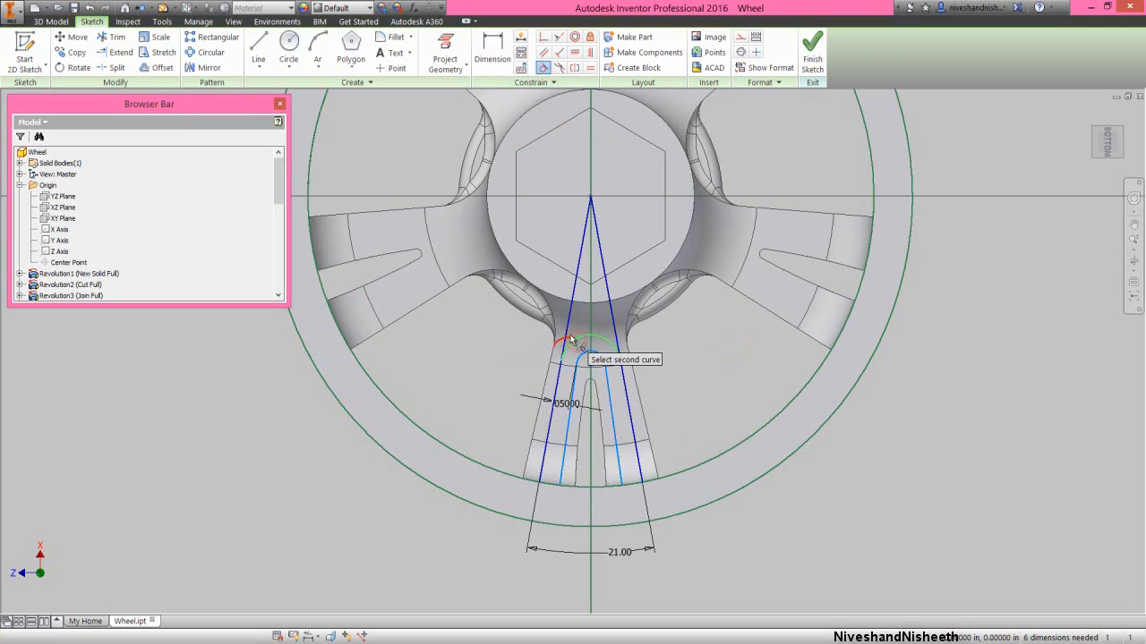
click(569, 333)
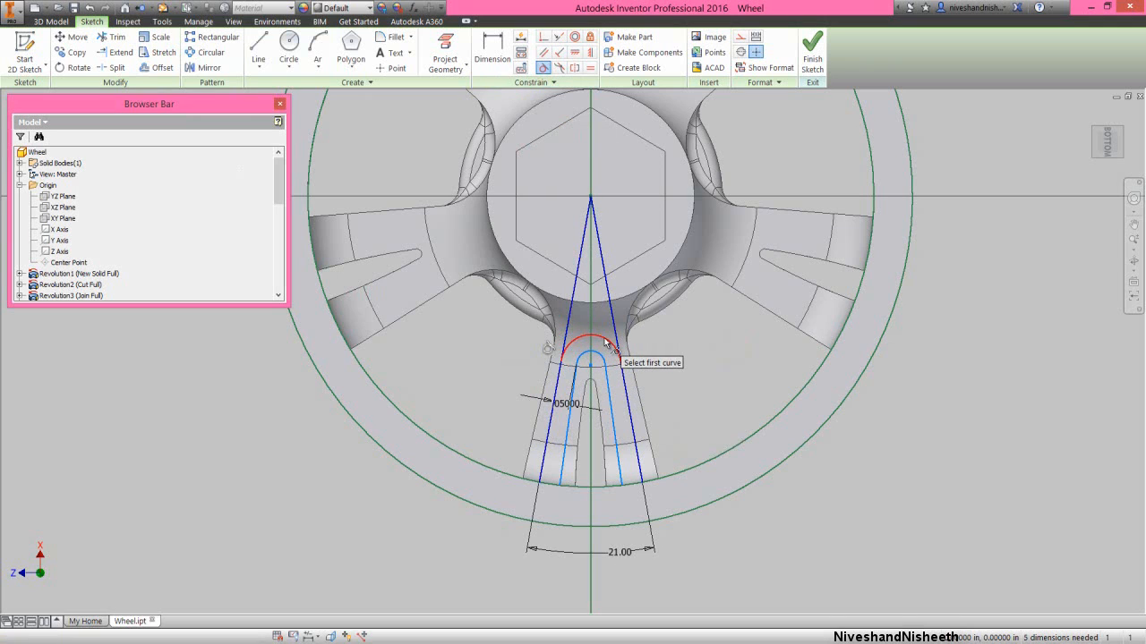
click(606, 343)
click(615, 334)
- Dimension the gap between the two concentric arcs, linking its value to the existing 0.05 in line-spacing dimension
right_click(686, 337)
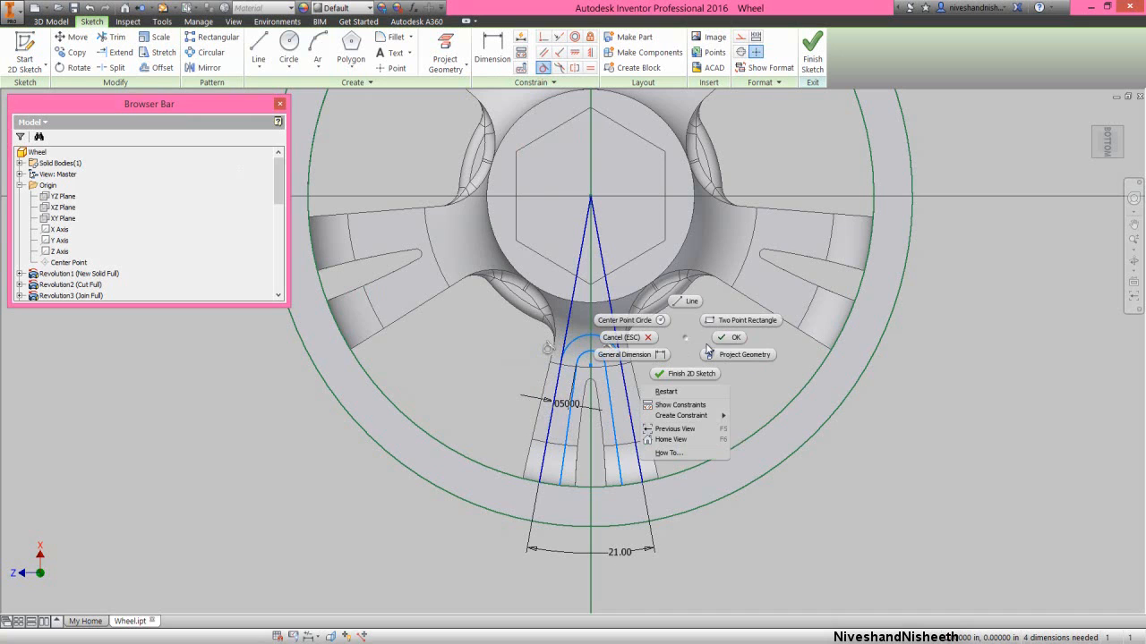
click(624, 354)
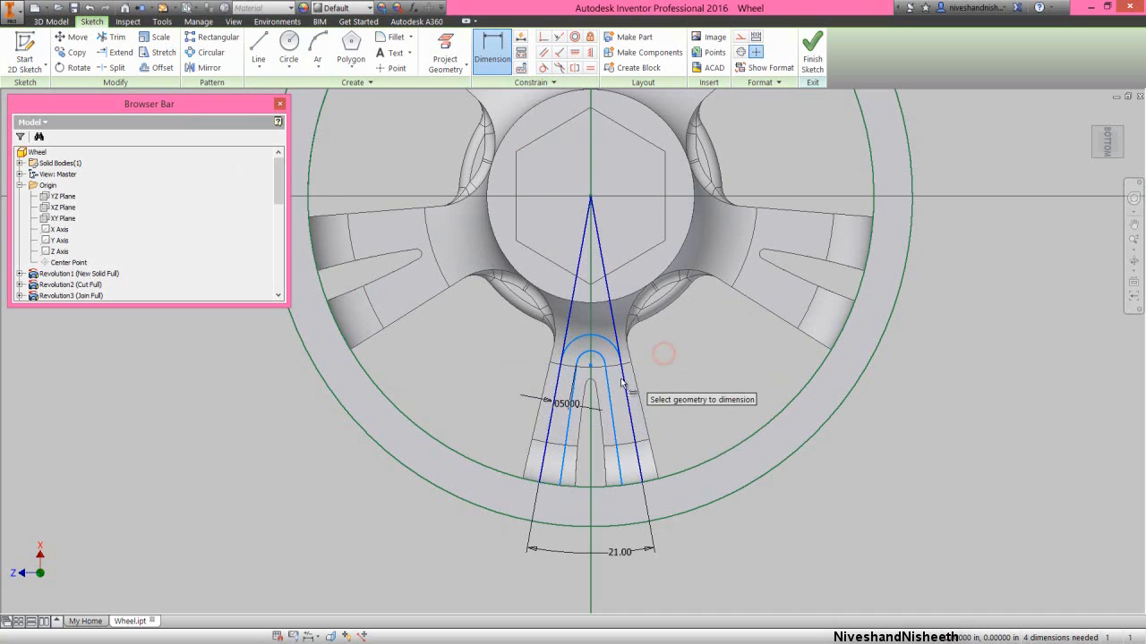
scroll(615, 383, up, 3)
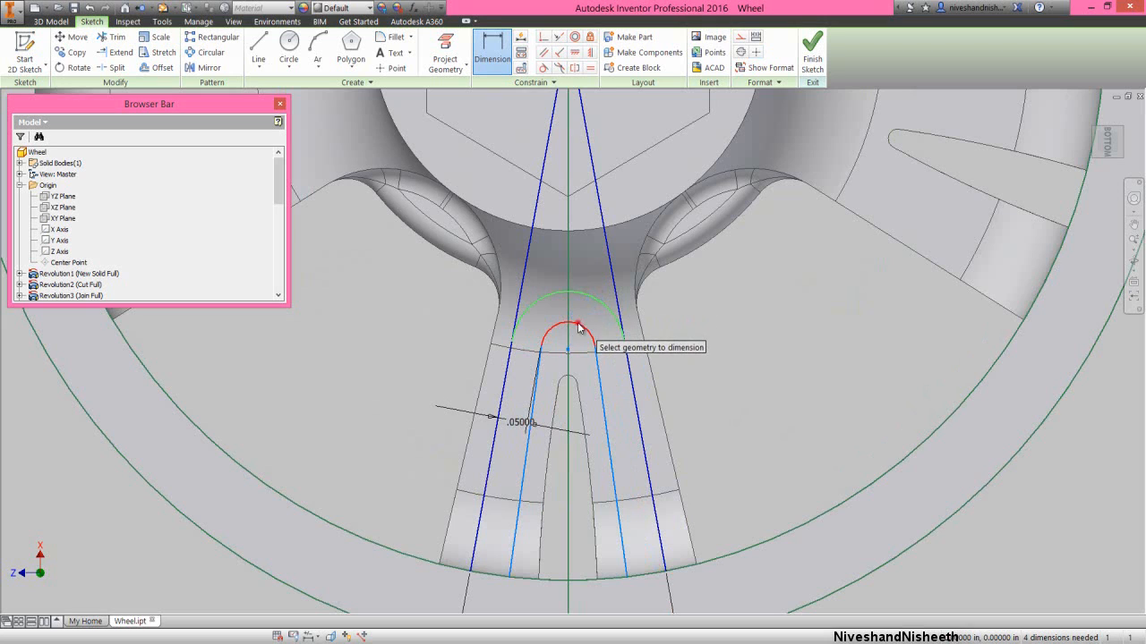
click(580, 324)
click(587, 317)
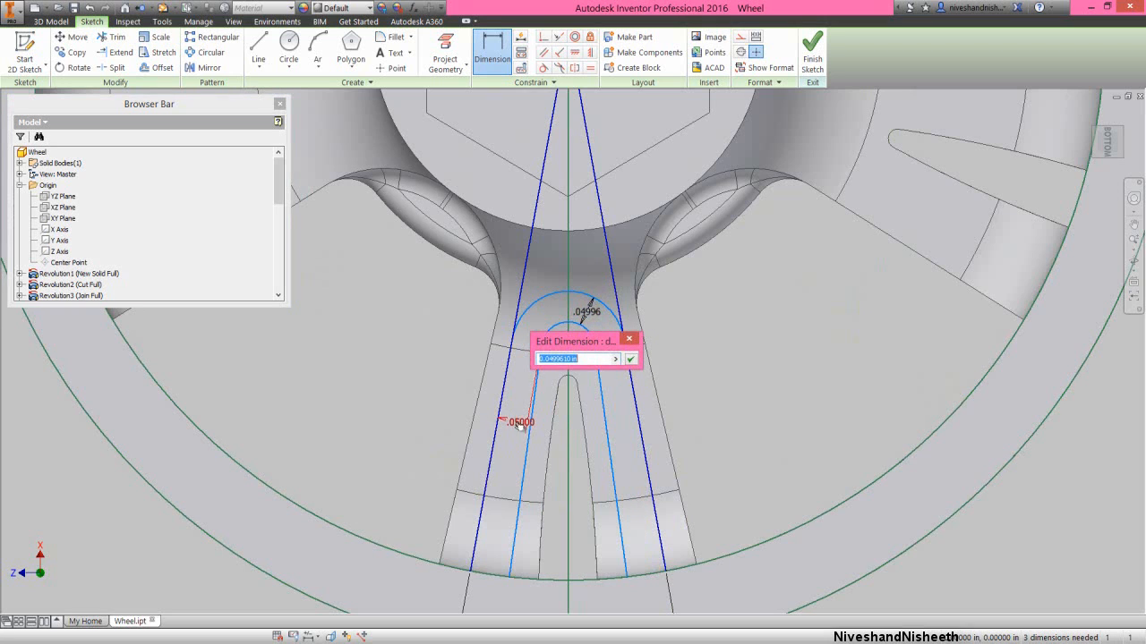
click(632, 359)
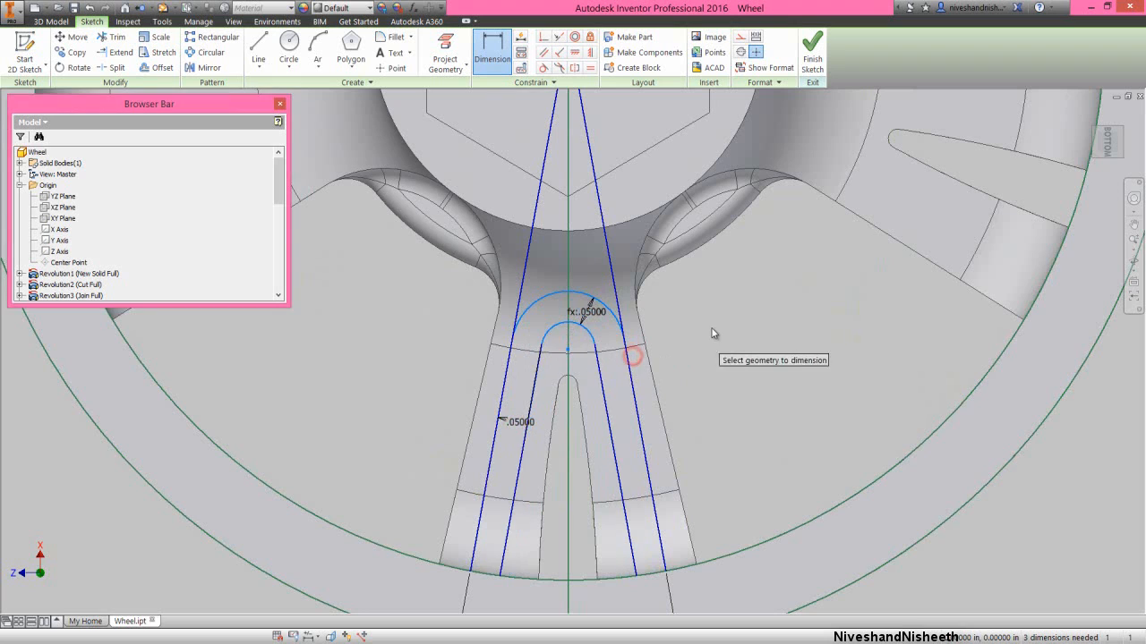
right_click(712, 330)
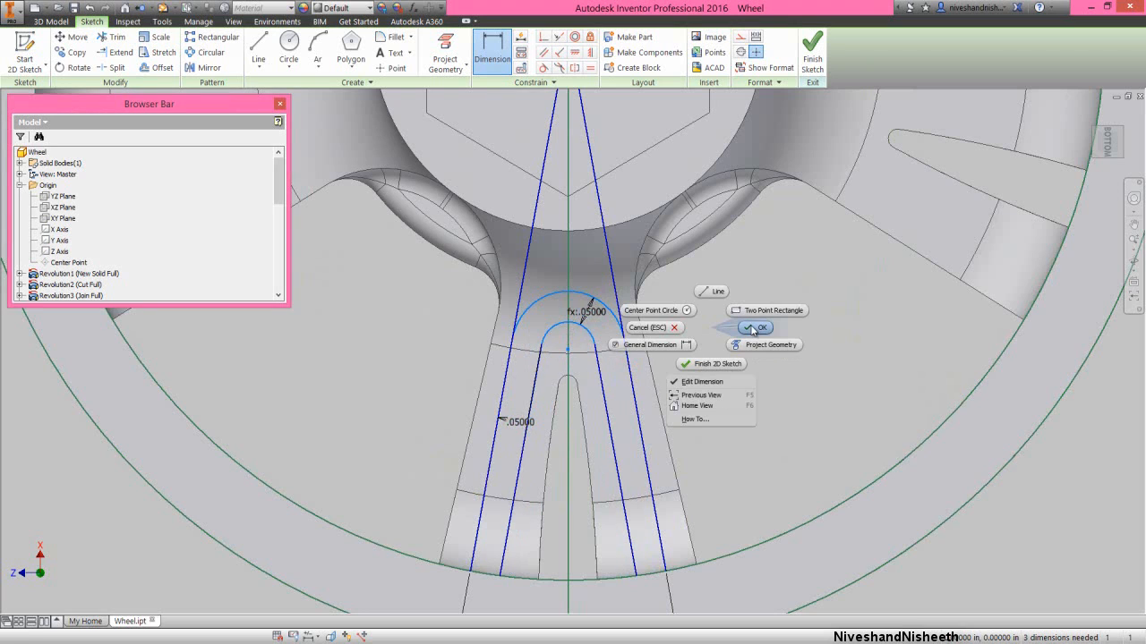
click(754, 329)
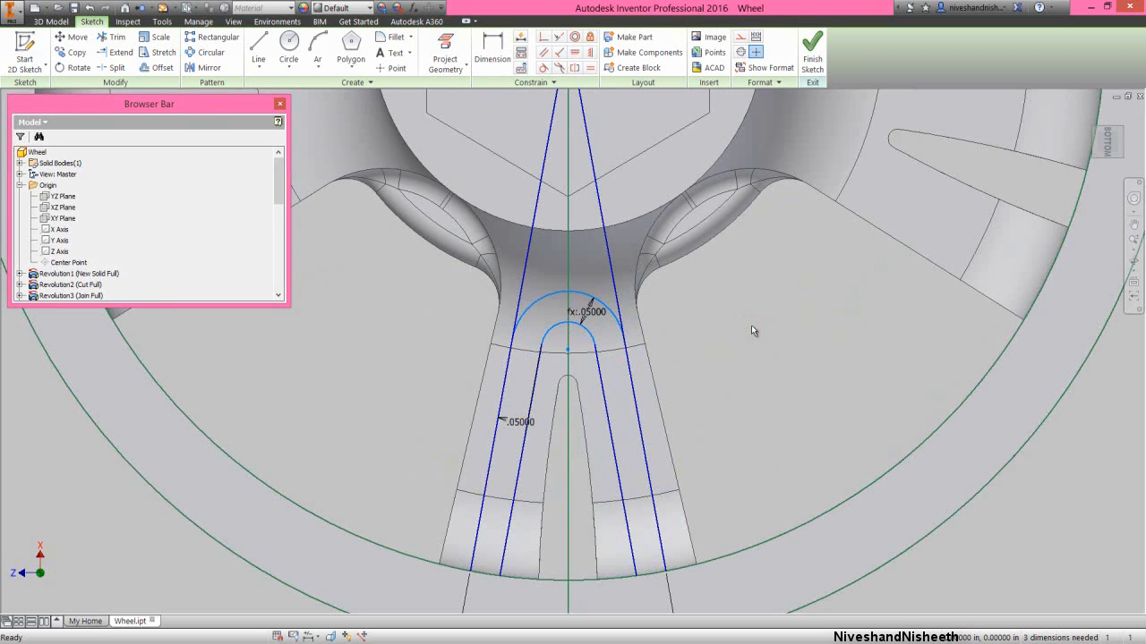
click(751, 326)
- Dimension the vertical distance from the hub center to the arcs' center point as 0.5375 in
right_click(697, 347)
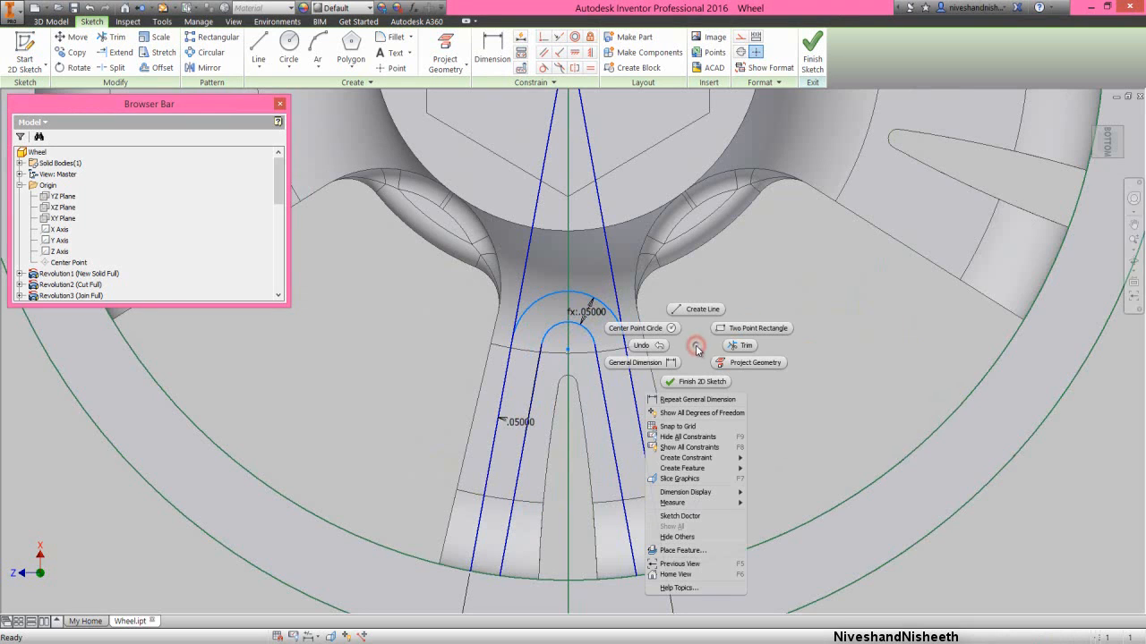
click(667, 362)
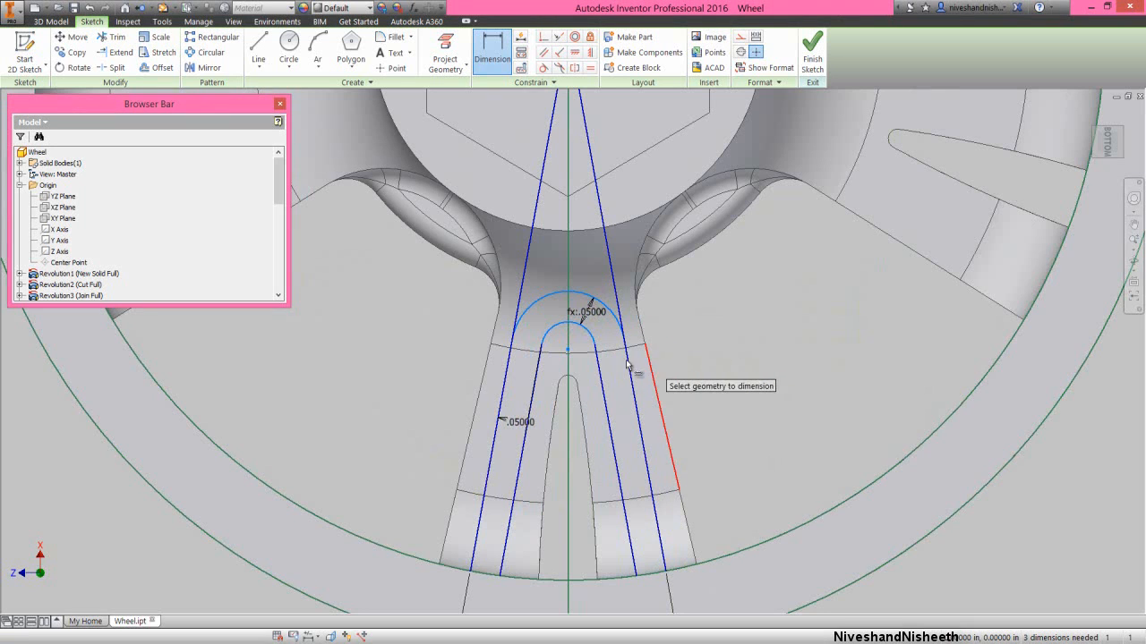
scroll(600, 412, down, 2)
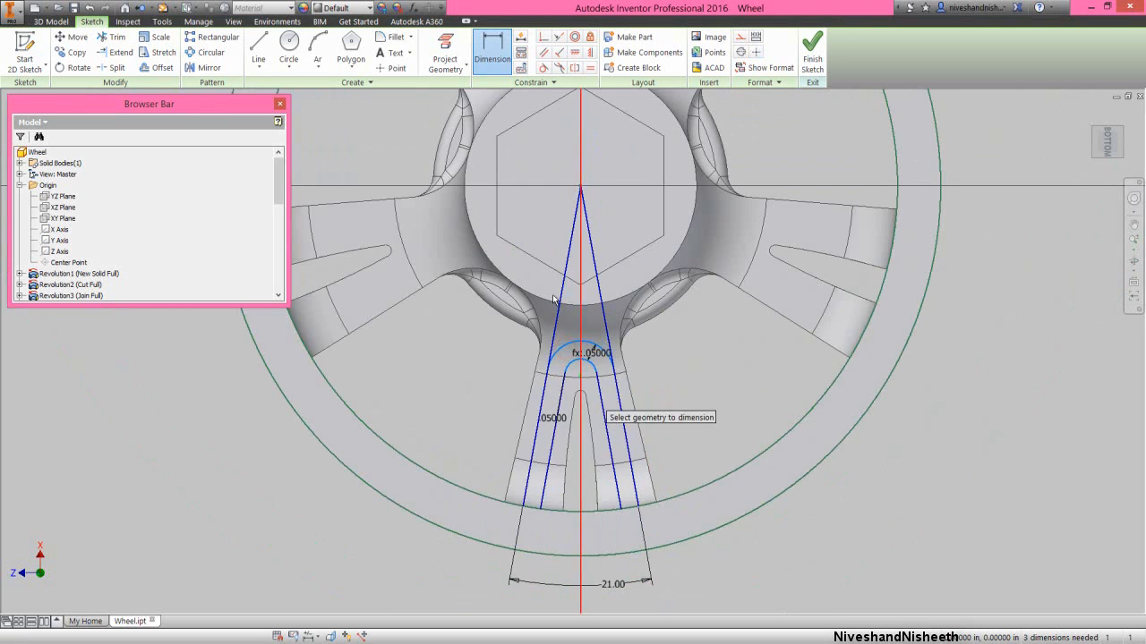
click(579, 188)
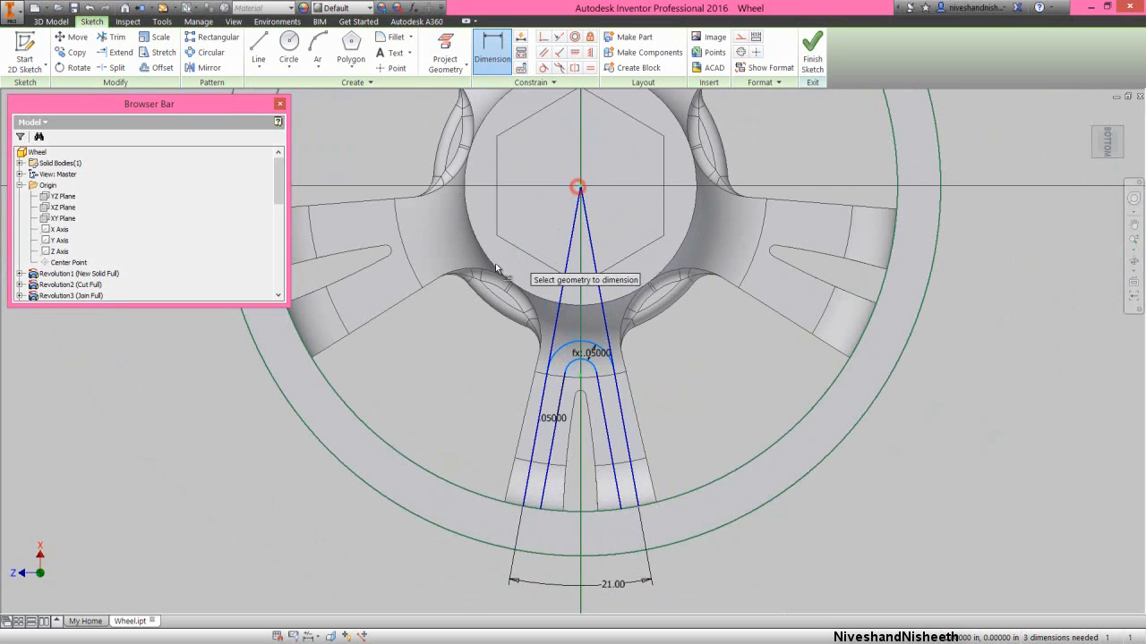
click(435, 321)
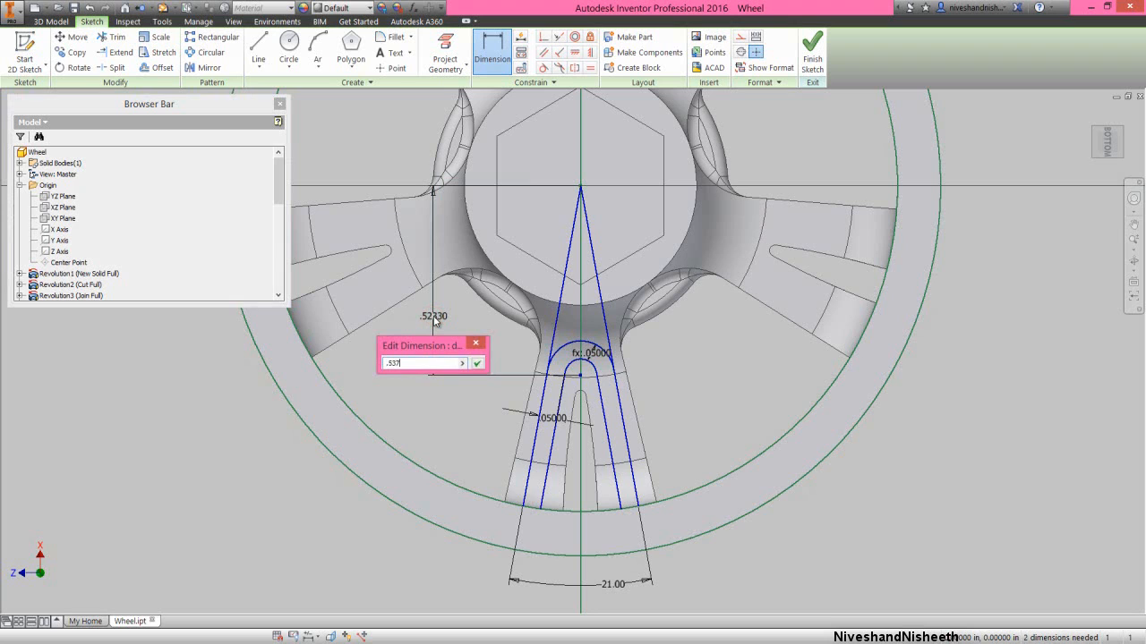
key(Return)
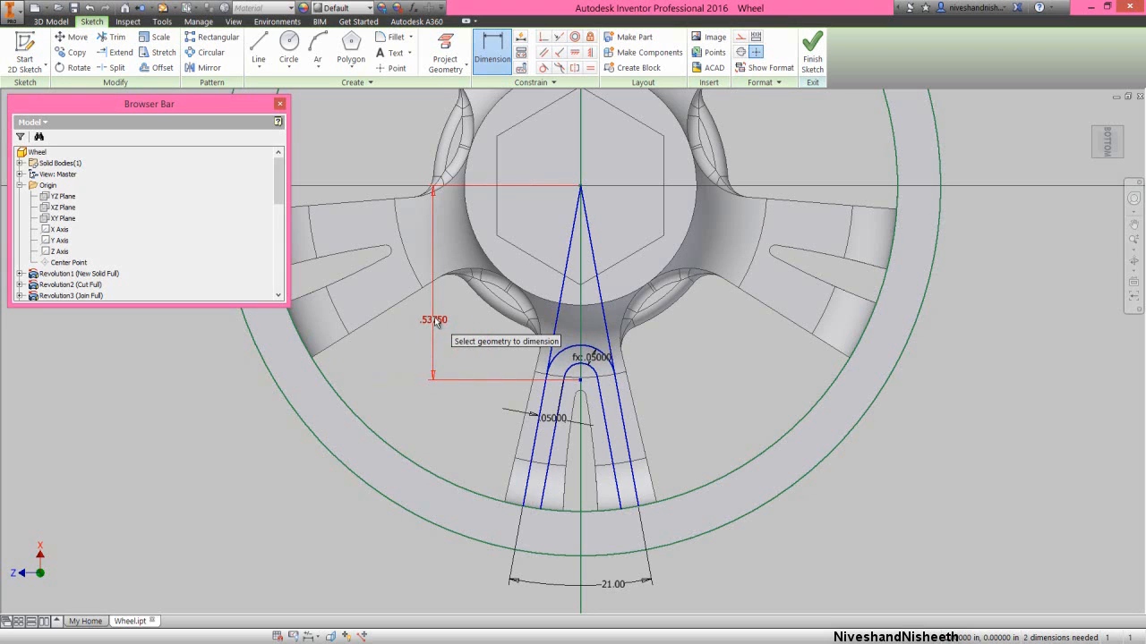
right_click(486, 328)
click(526, 329)
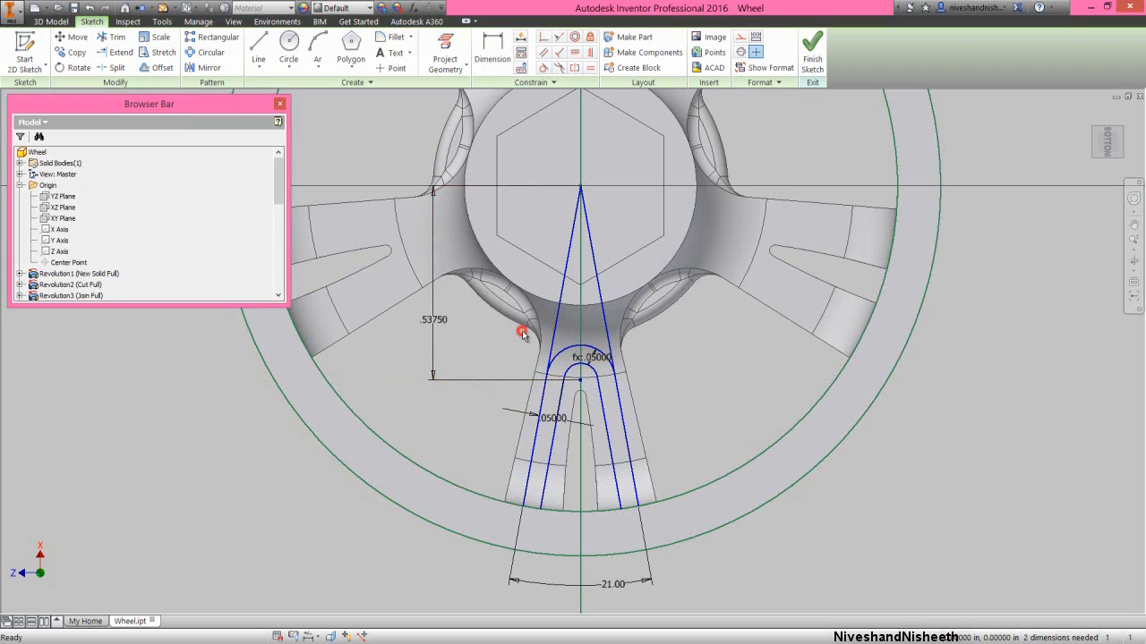
- Trim the short ends of the larger arc that extend past its tangent points on both radial lines
right_click(504, 339)
click(525, 340)
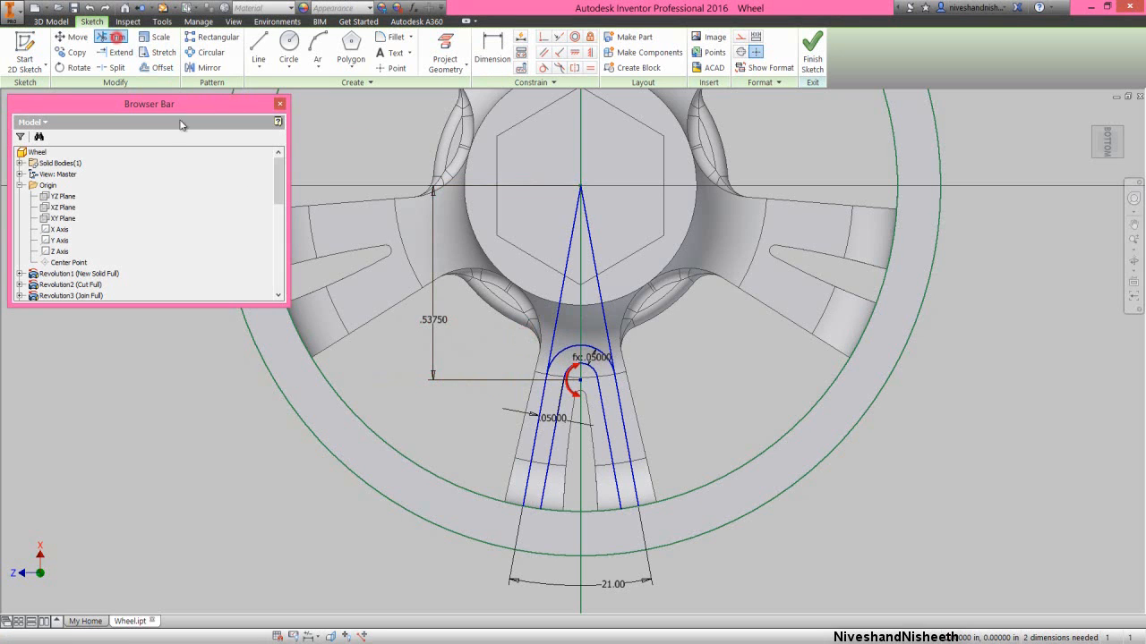
scroll(555, 385, up, 5)
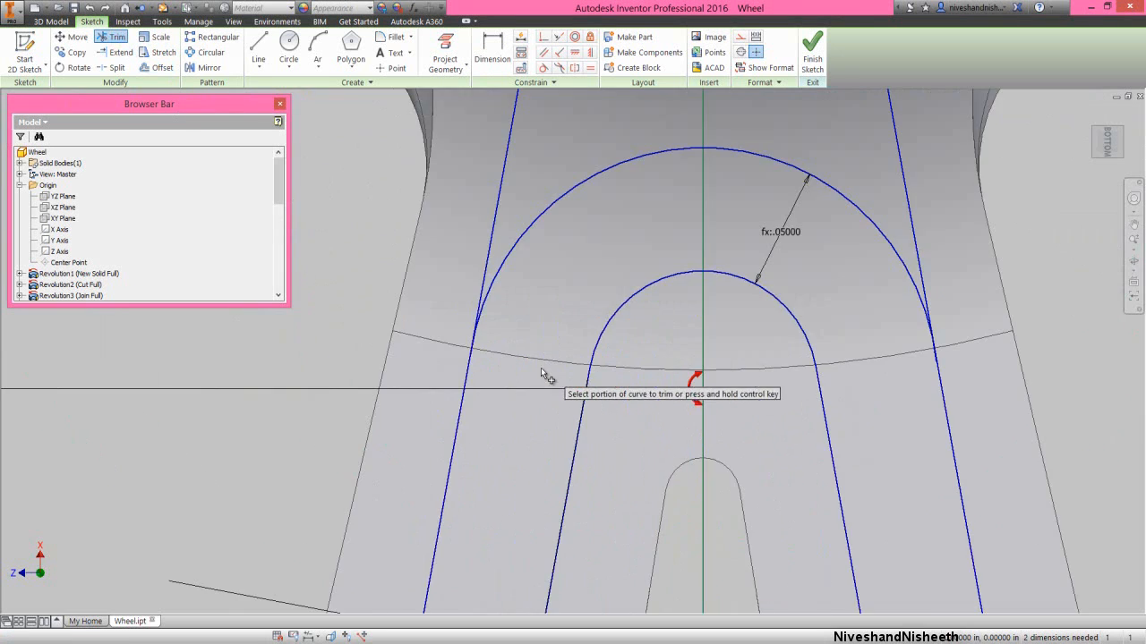
scroll(467, 356, up, 5)
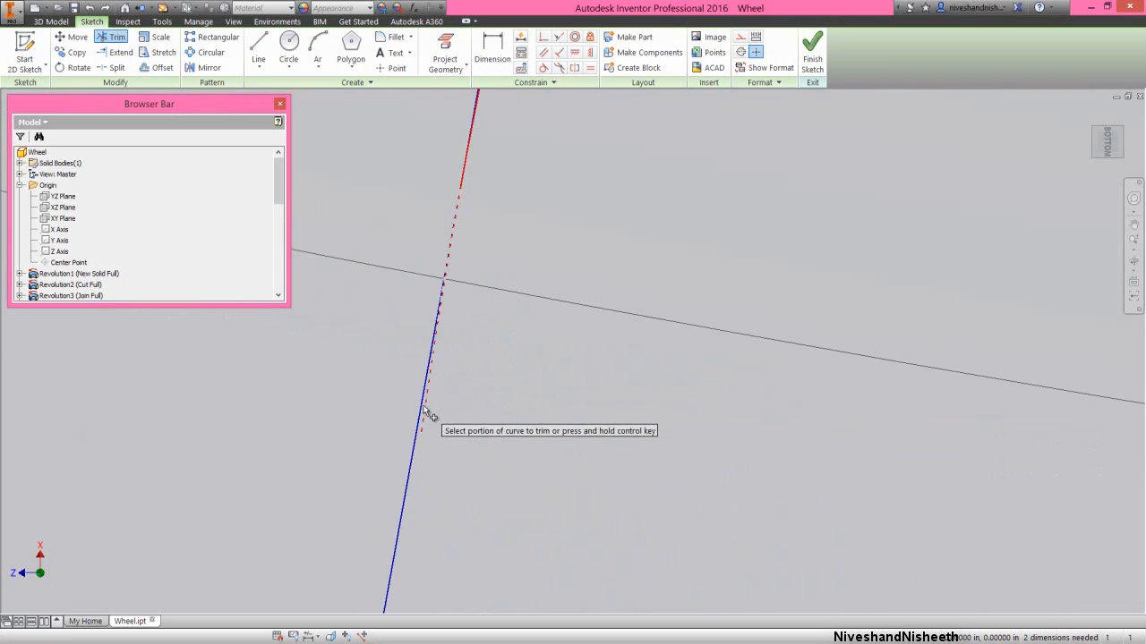
scroll(448, 405, down, 5)
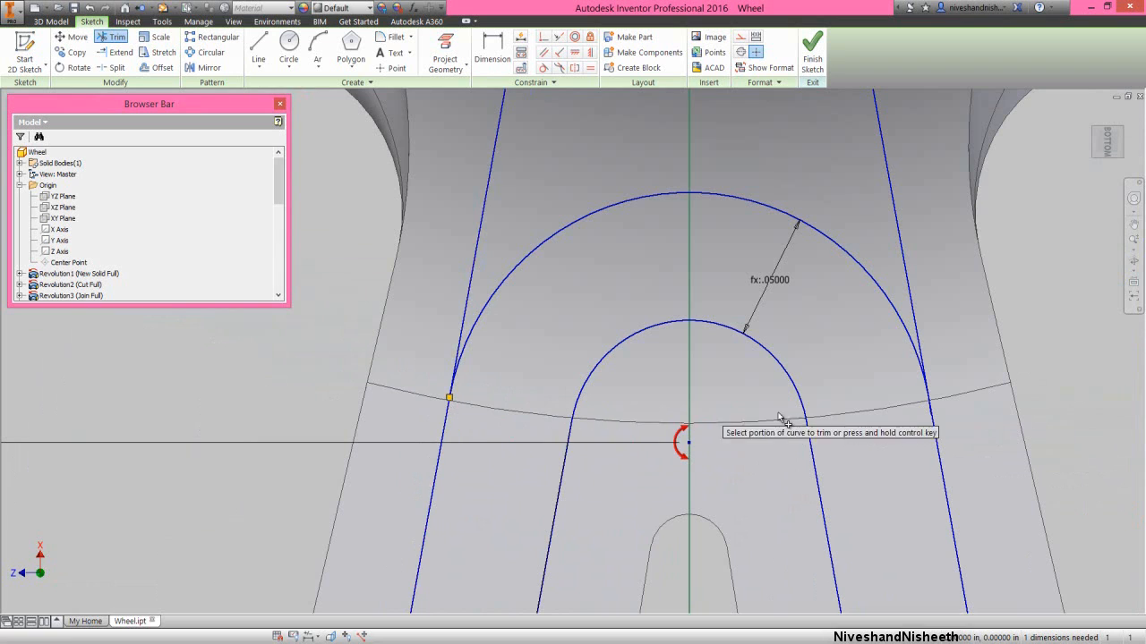
scroll(954, 416, up, 5)
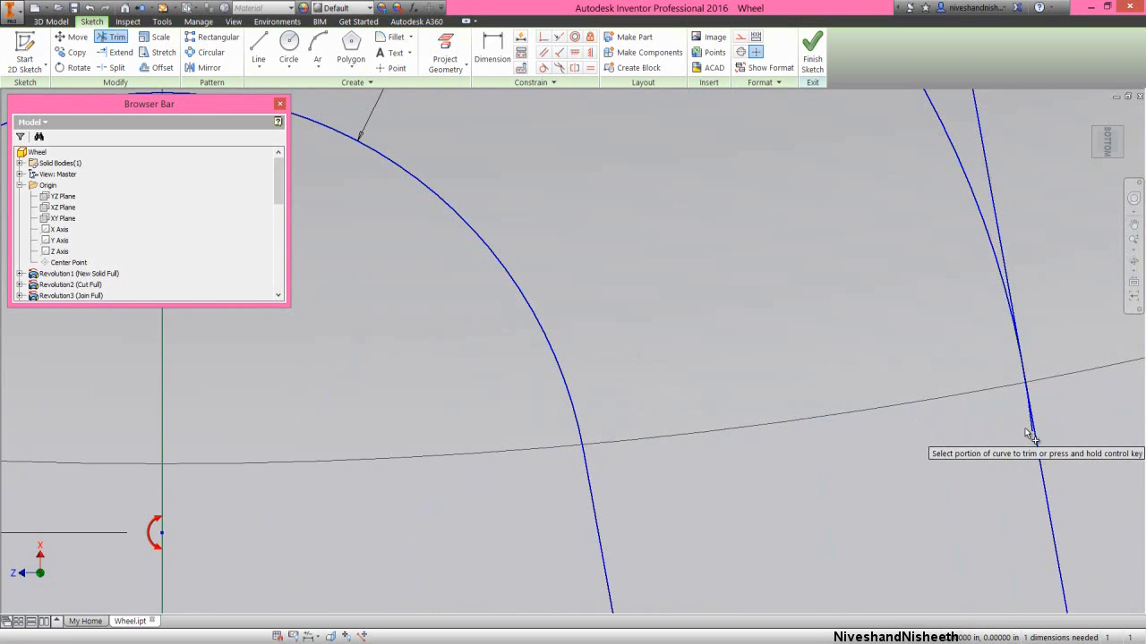
click(1029, 428)
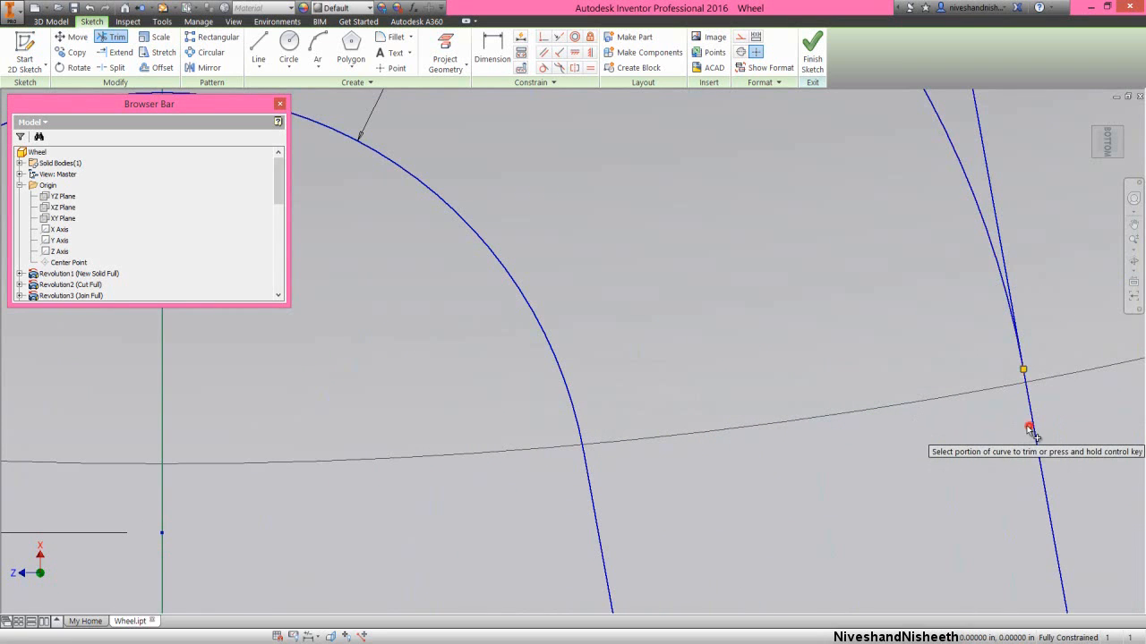
right_click(848, 312)
click(887, 315)
scroll(795, 269, down, 6)
scroll(795, 271, down, 5)
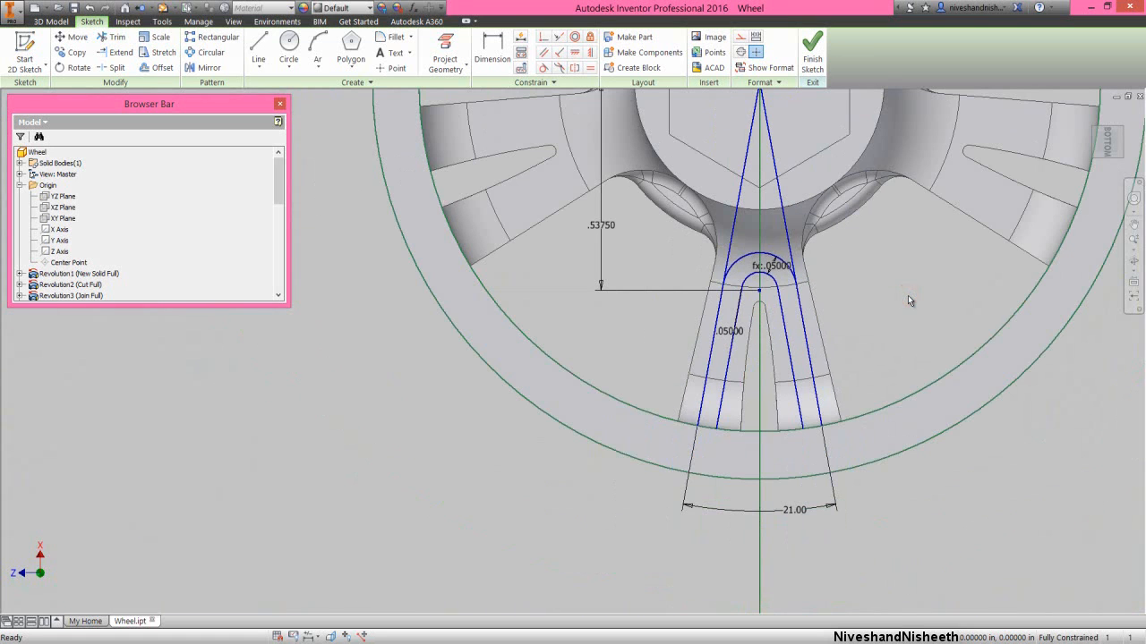
- Finish the sketch and extrude-cut the whole arched profile, outer band and inner region, 1 in deep into the lower spoke
click(813, 67)
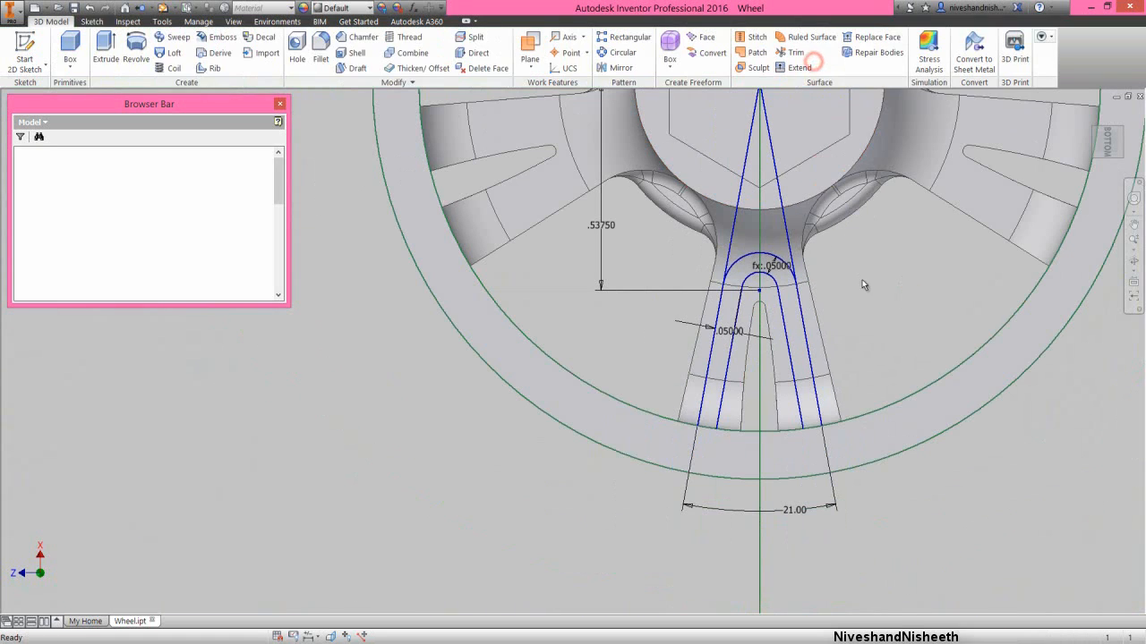
click(1129, 259)
drag(699, 342, 627, 341)
right_click(676, 352)
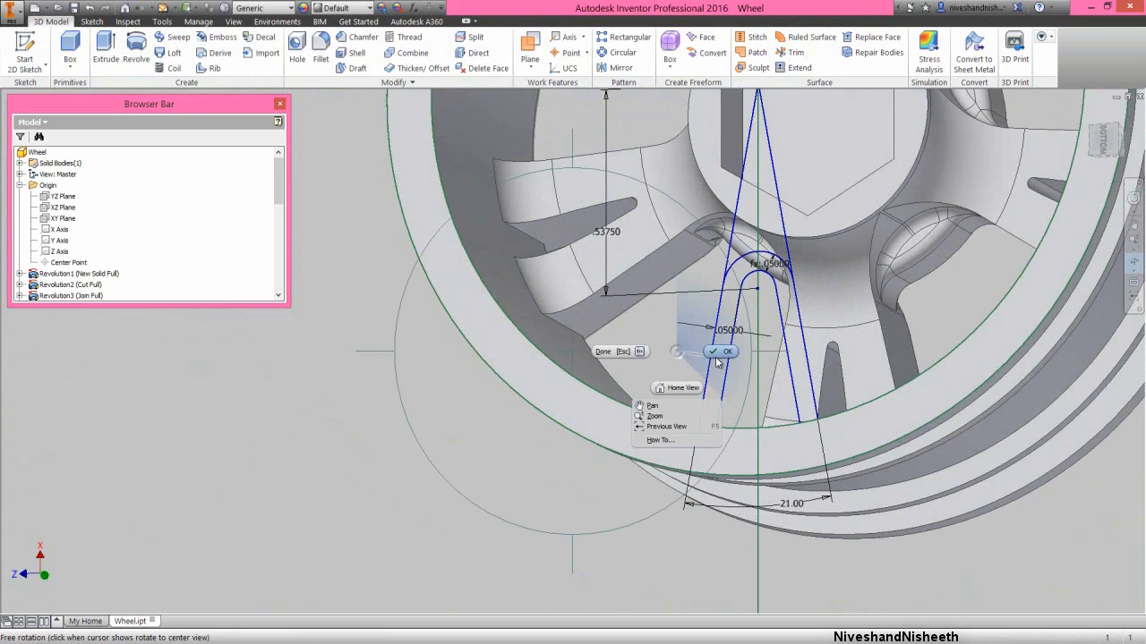
click(714, 354)
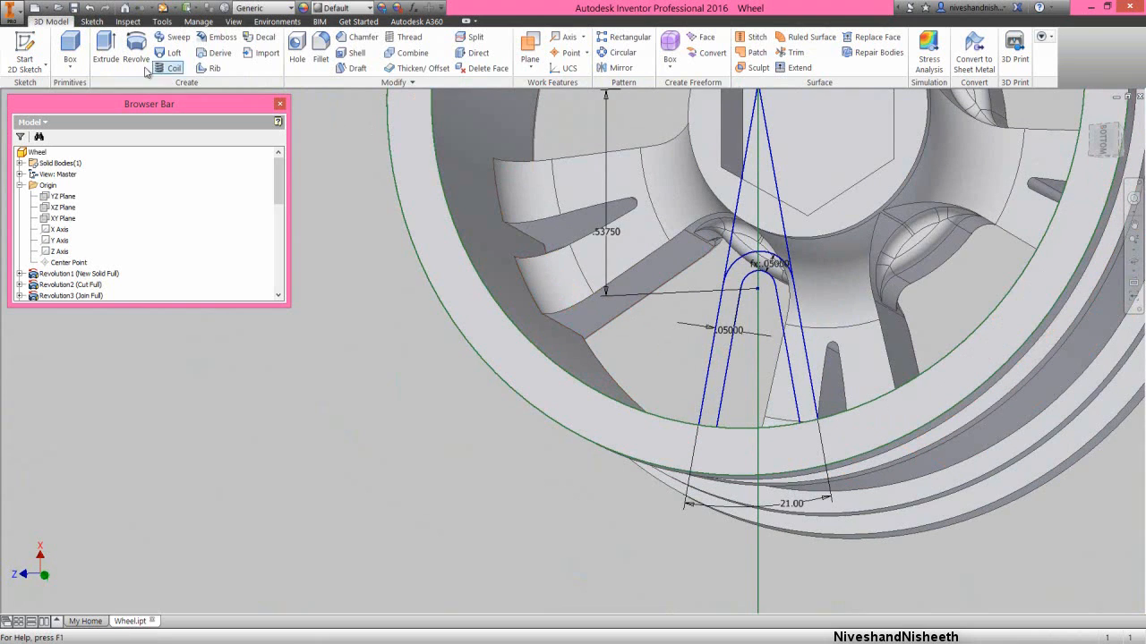
click(105, 52)
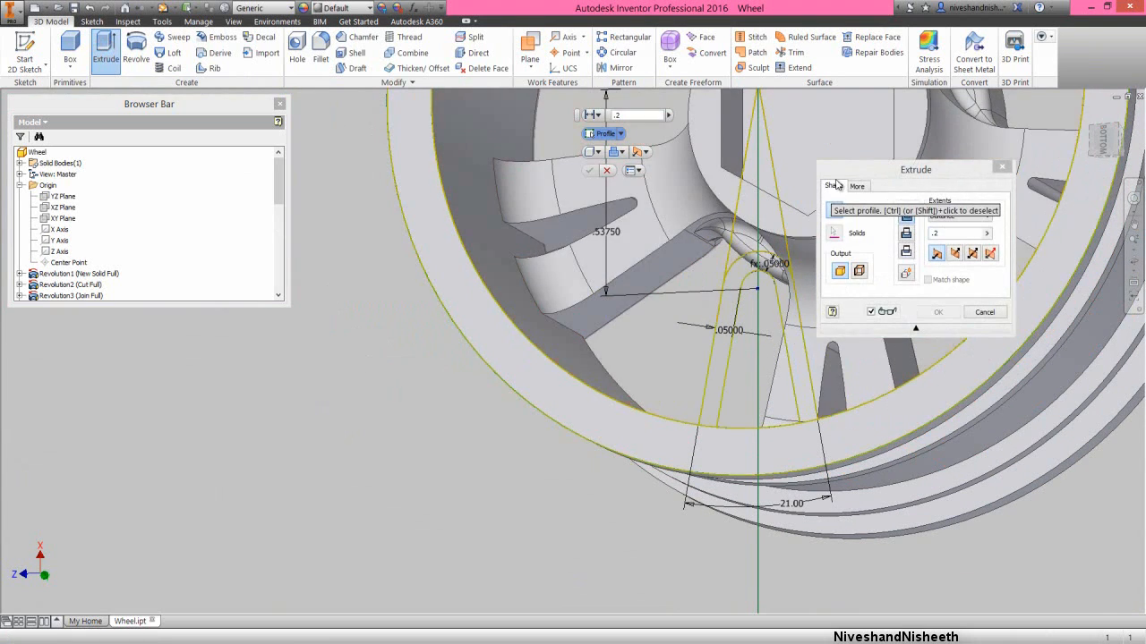
drag(835, 170, 156, 302)
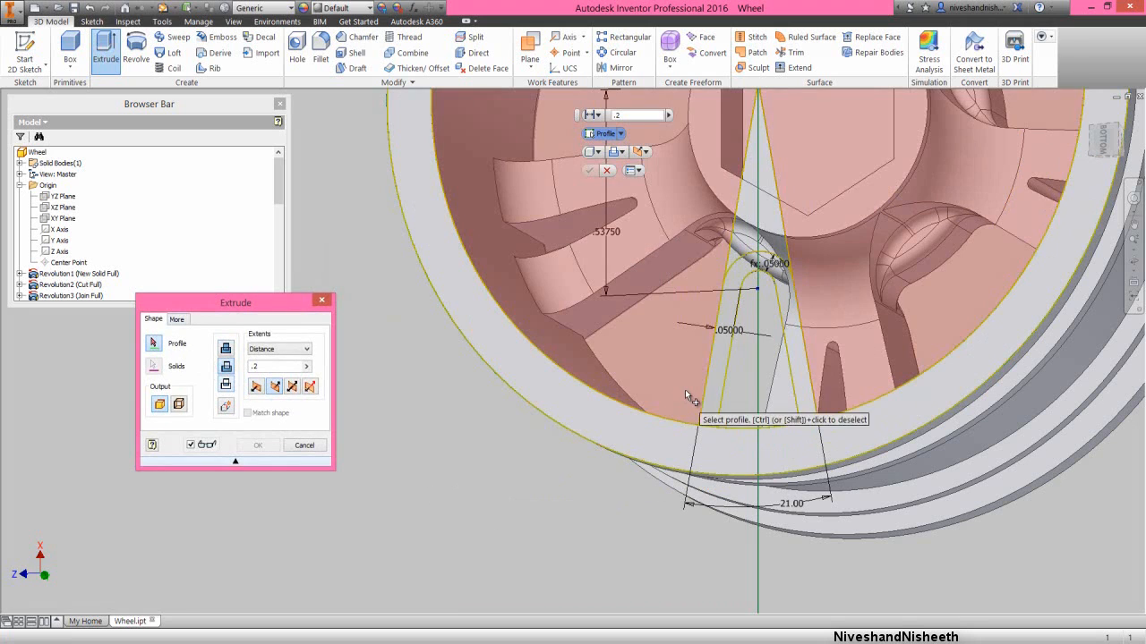
click(715, 363)
click(736, 374)
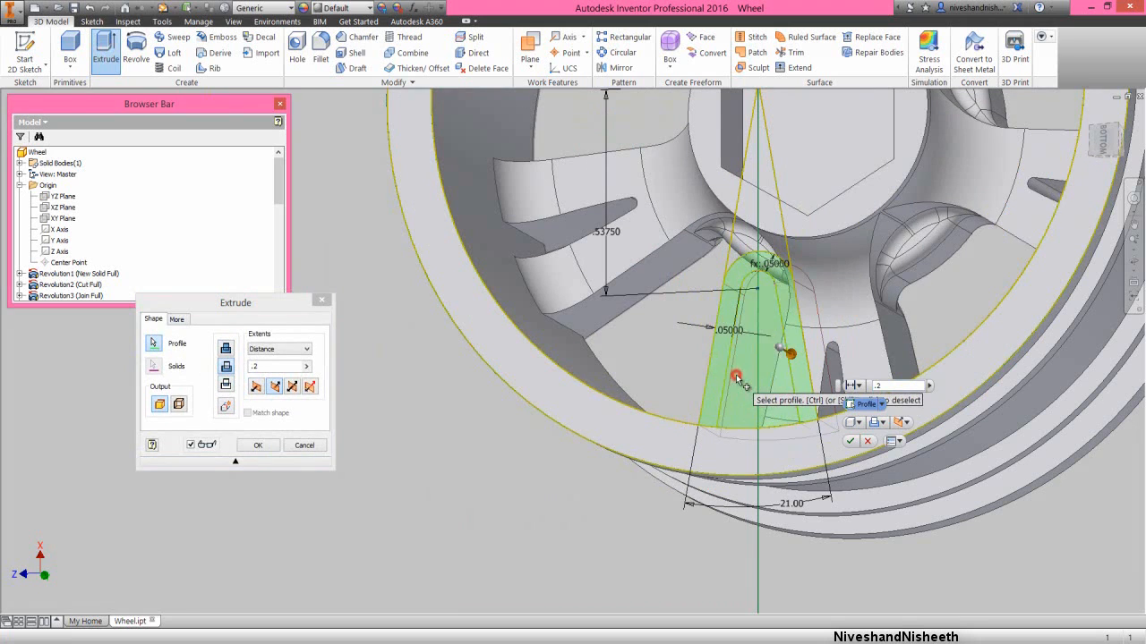
double_click(272, 365)
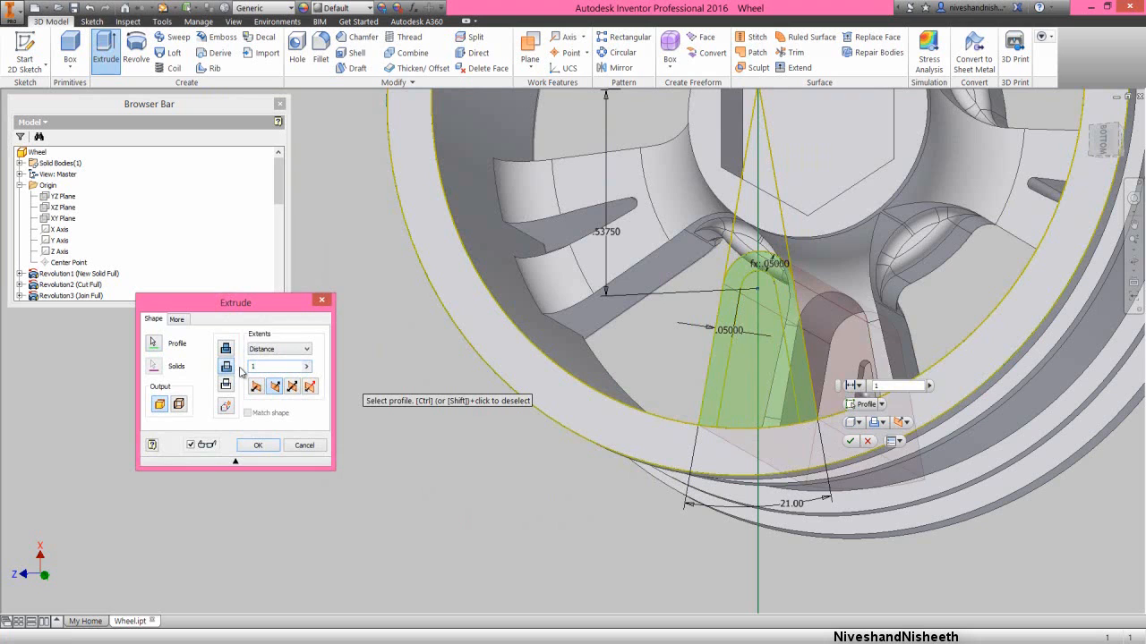
click(258, 446)
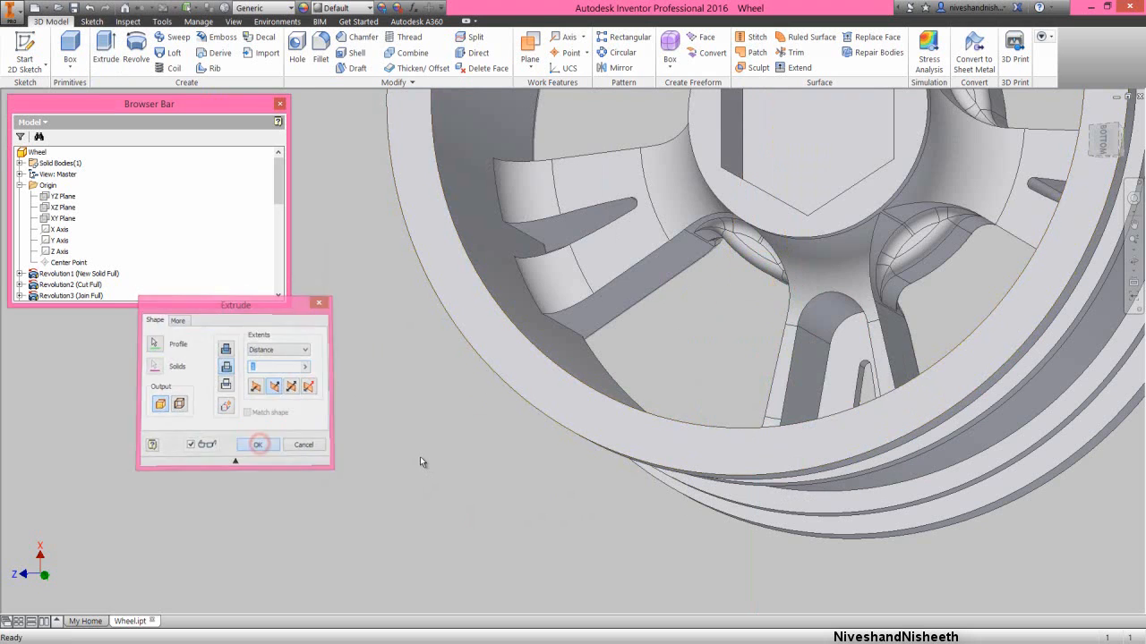
click(419, 456)
- Inspect the recessed lower spoke from an angled view of the whole wheel and save the part
click(1134, 261)
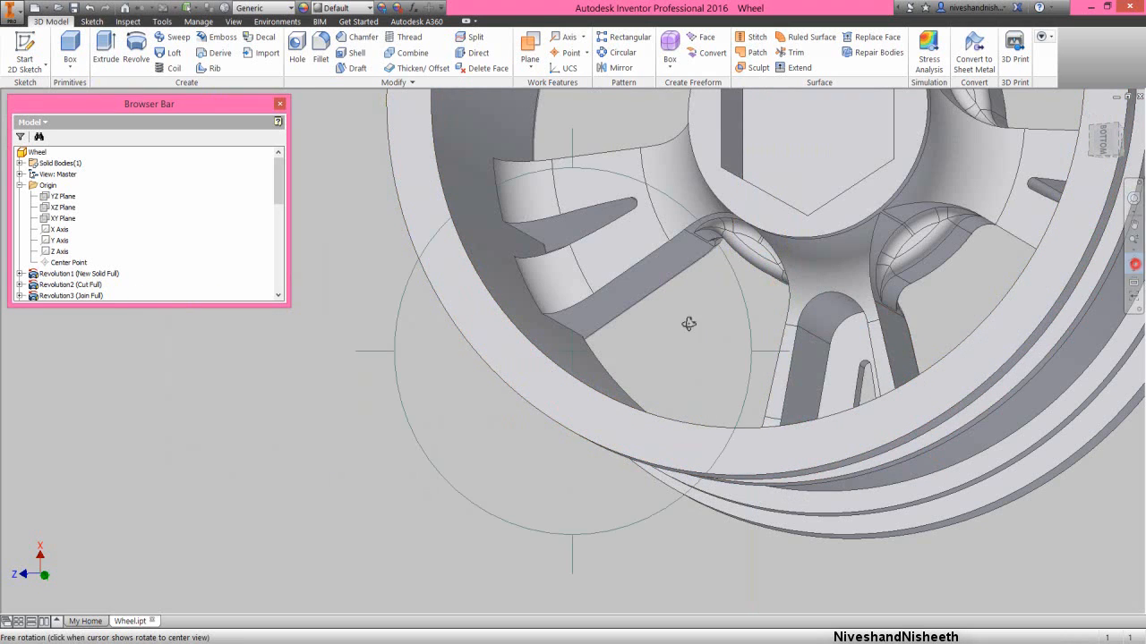
drag(686, 322, 636, 350)
right_click(643, 314)
click(682, 316)
scroll(581, 411, up, 5)
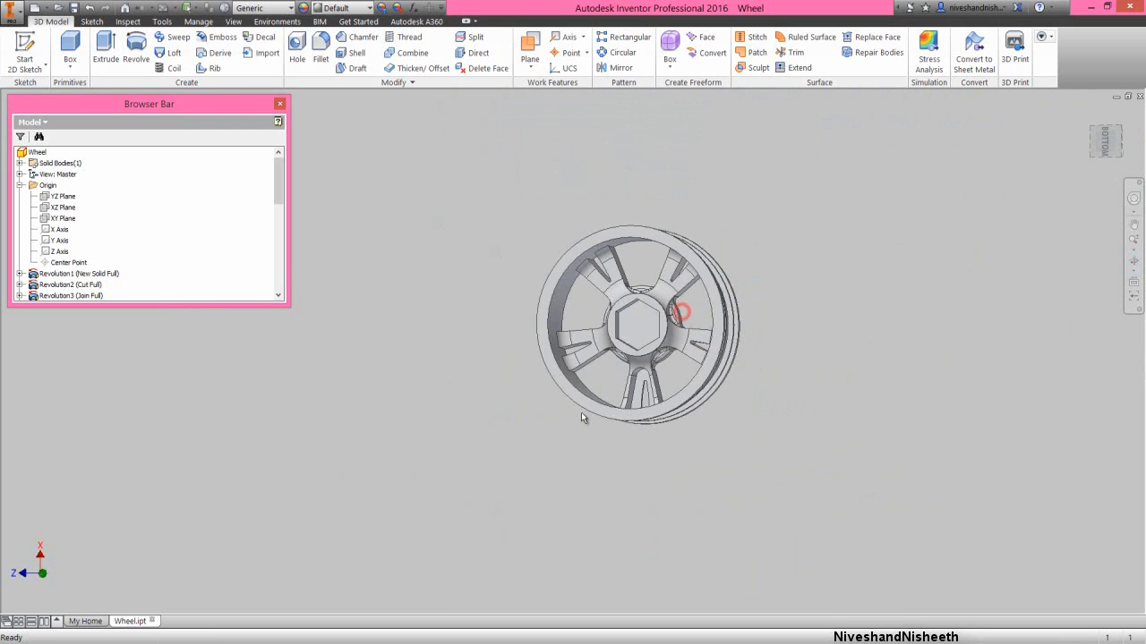
scroll(616, 324, down, 3)
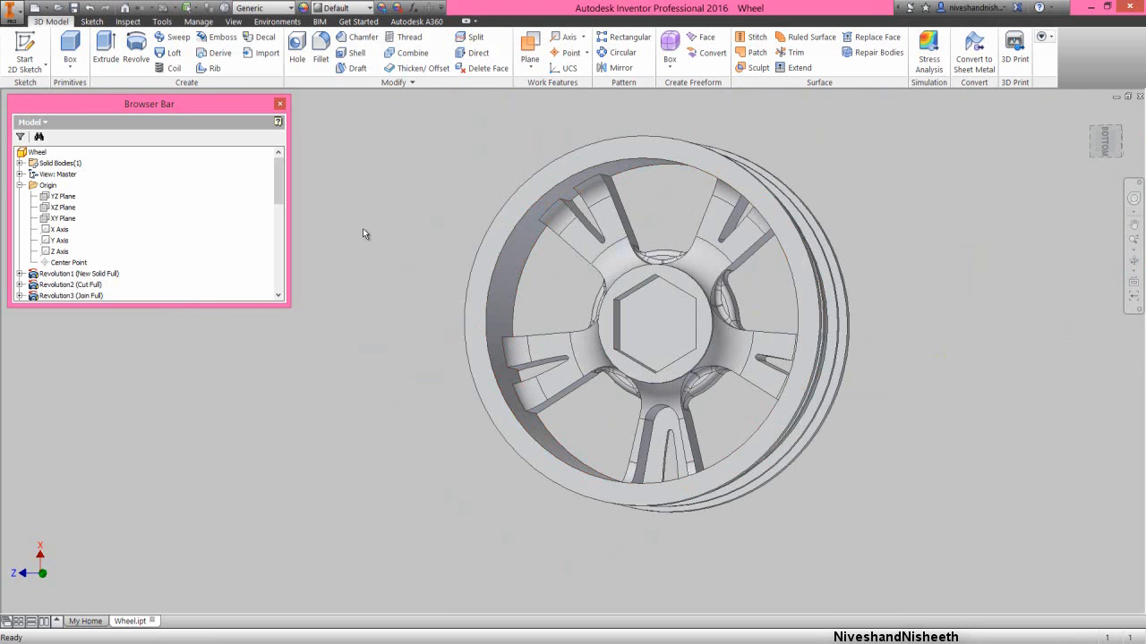
click(73, 7)
click(356, 269)
- Start a circular pattern with the 1 in deep arched spoke cut as the feature to repeat
click(618, 52)
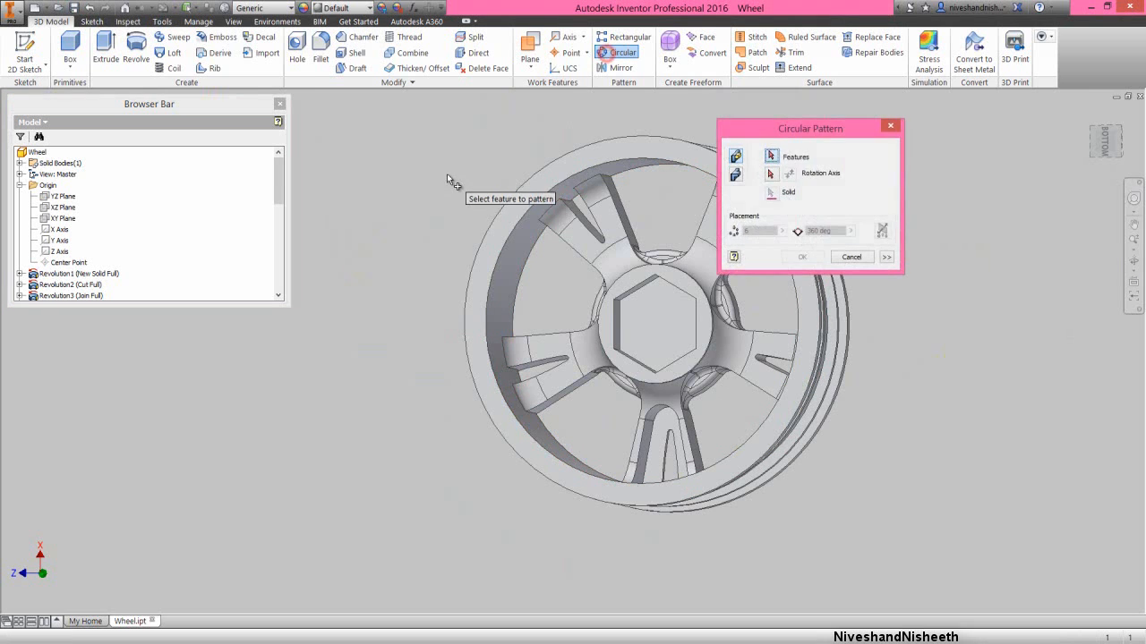
drag(778, 128, 299, 330)
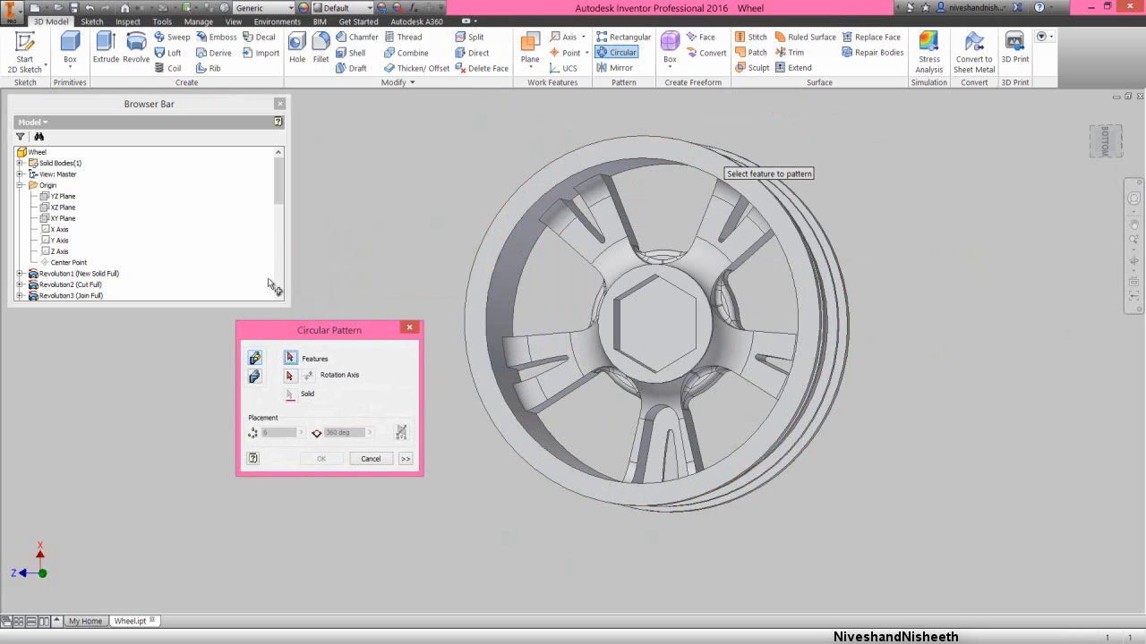
drag(278, 184, 278, 273)
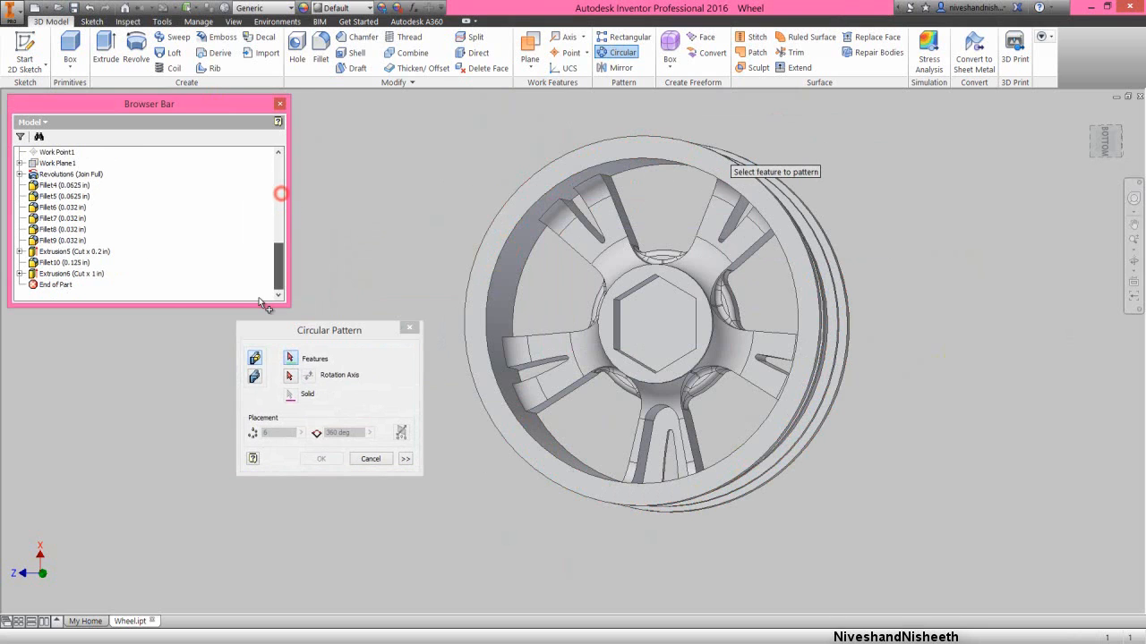
click(80, 274)
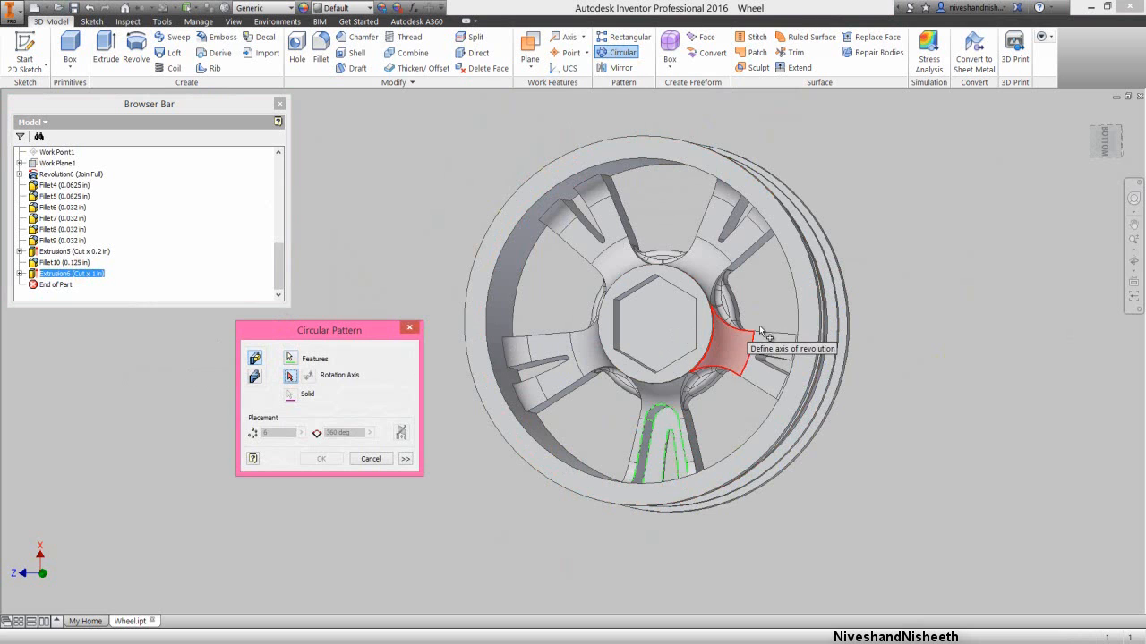
- Pattern the arched cut around the Y axis over 360 deg, using the Spokes parameter as the occurrence count
click(1133, 263)
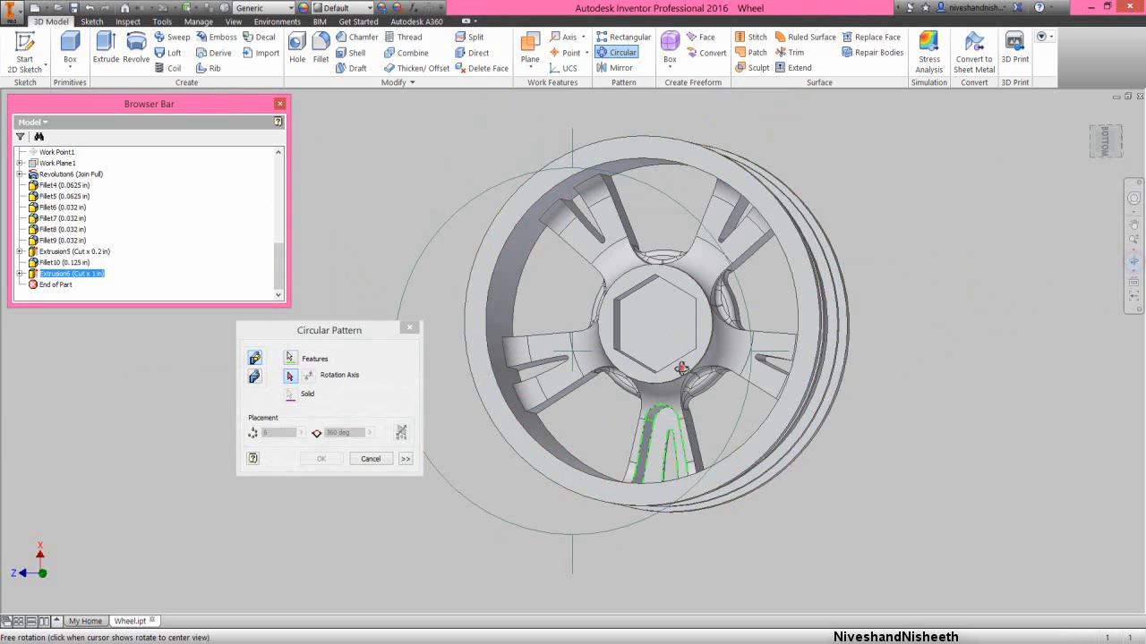
drag(681, 368, 641, 372)
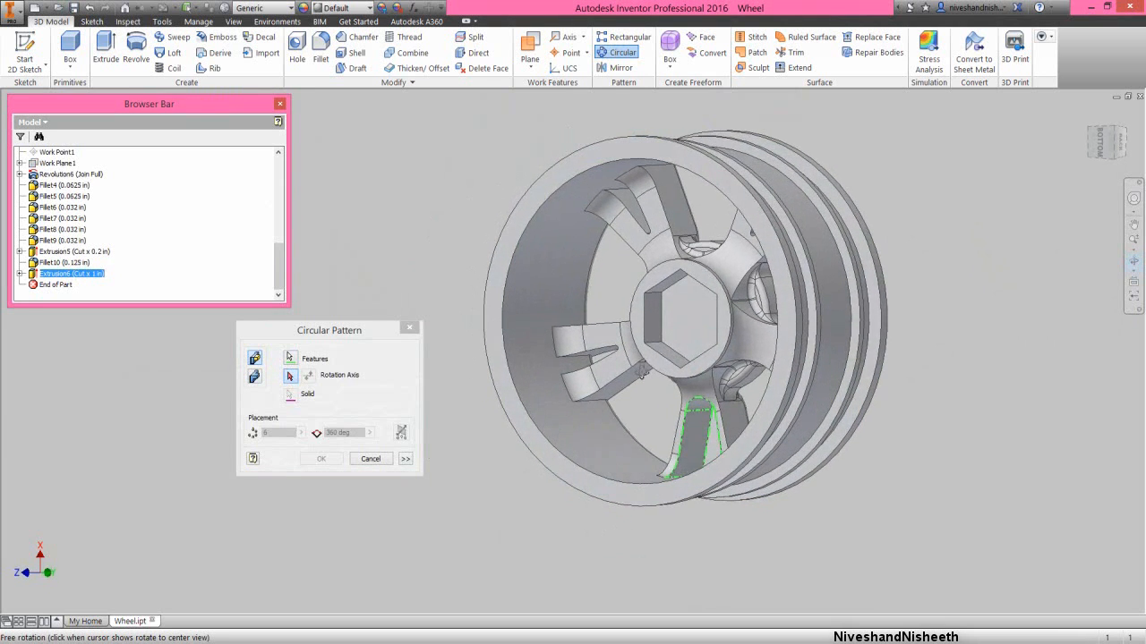
scroll(676, 295, down, 3)
right_click(670, 322)
click(701, 322)
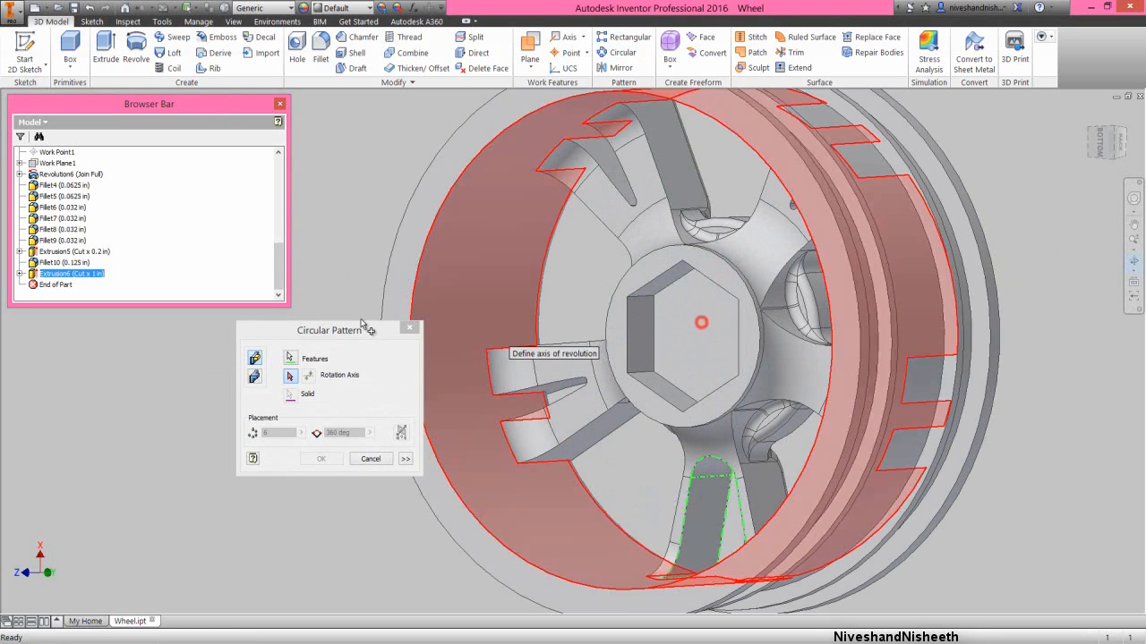
click(312, 276)
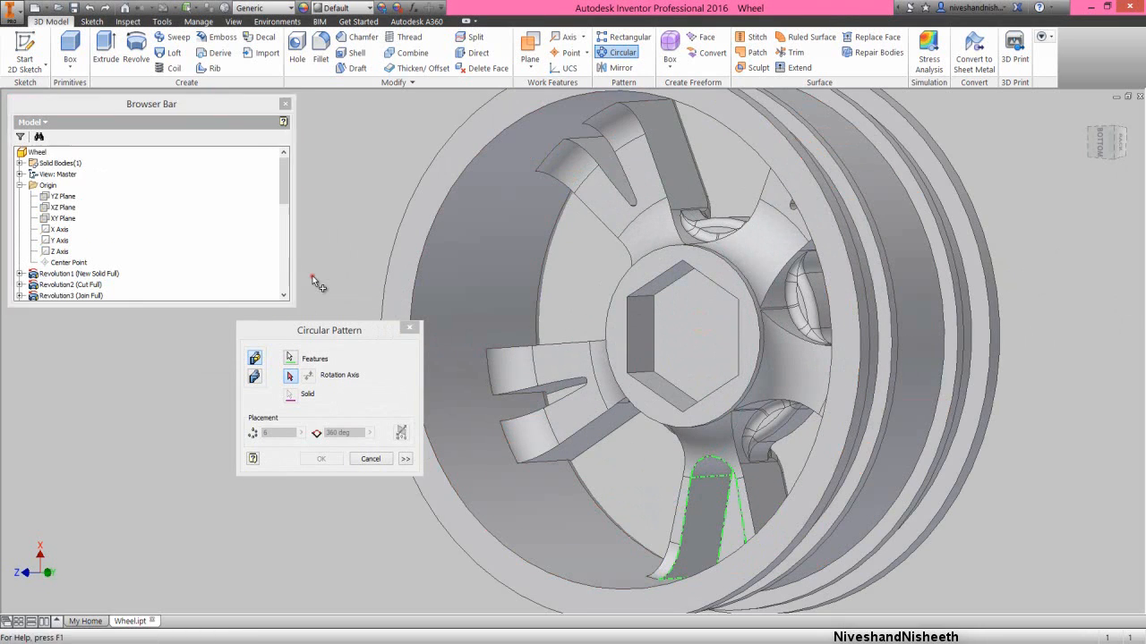
click(58, 241)
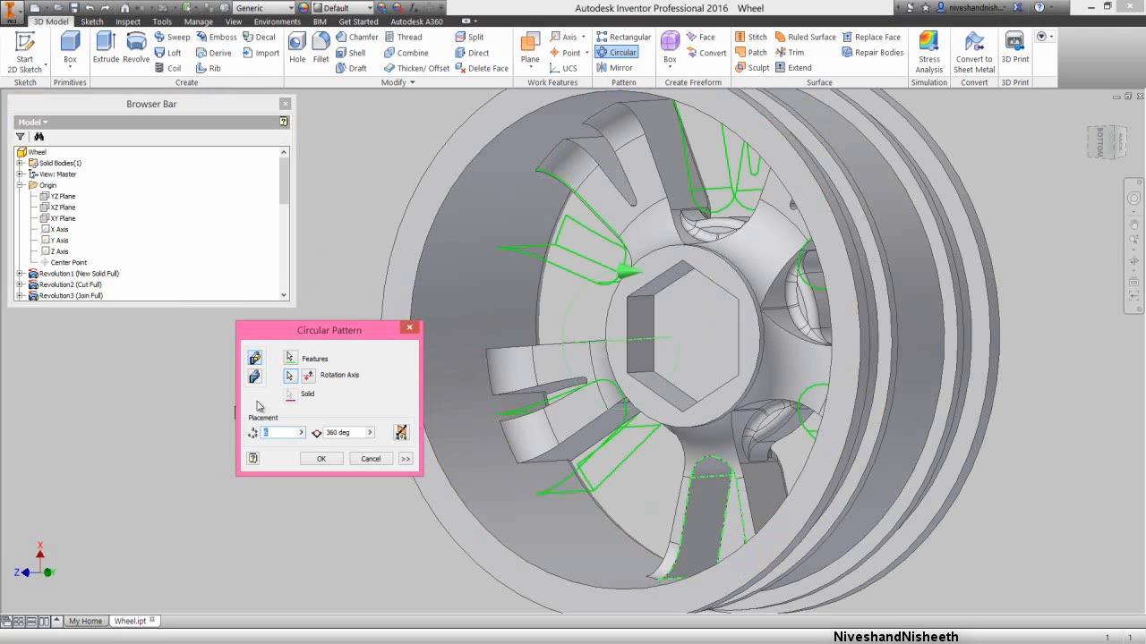
click(301, 433)
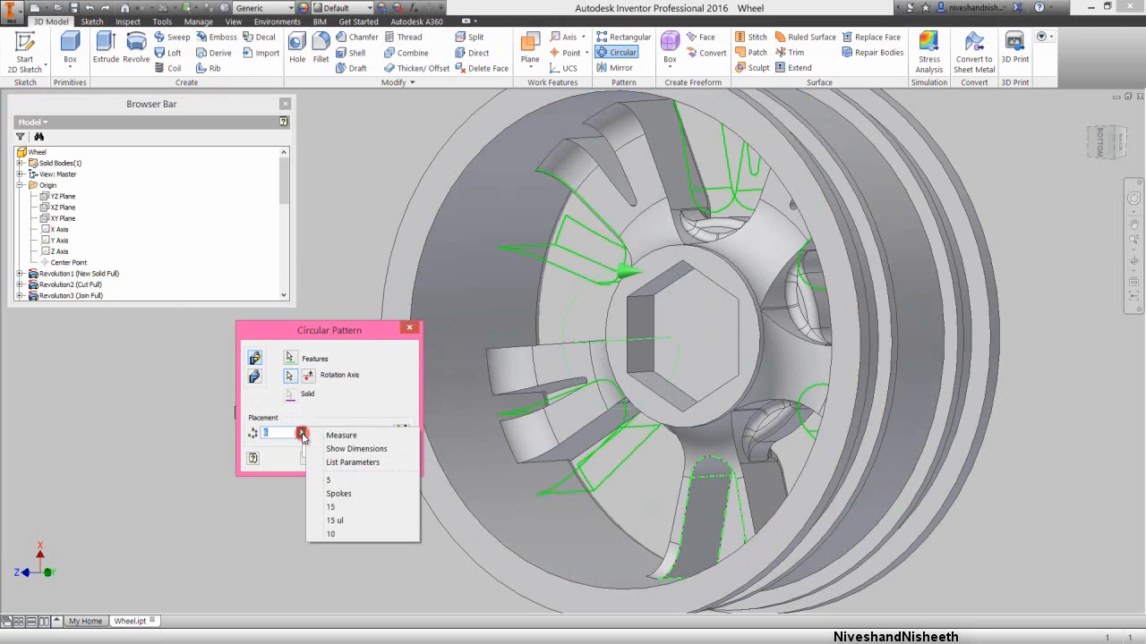
click(331, 494)
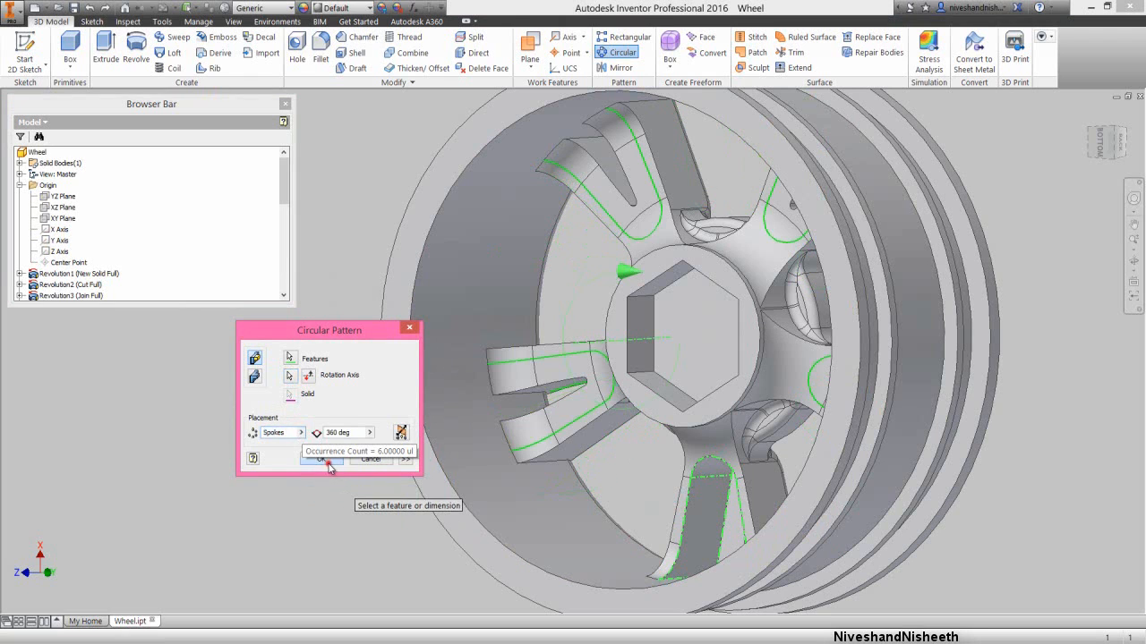
click(324, 458)
click(339, 369)
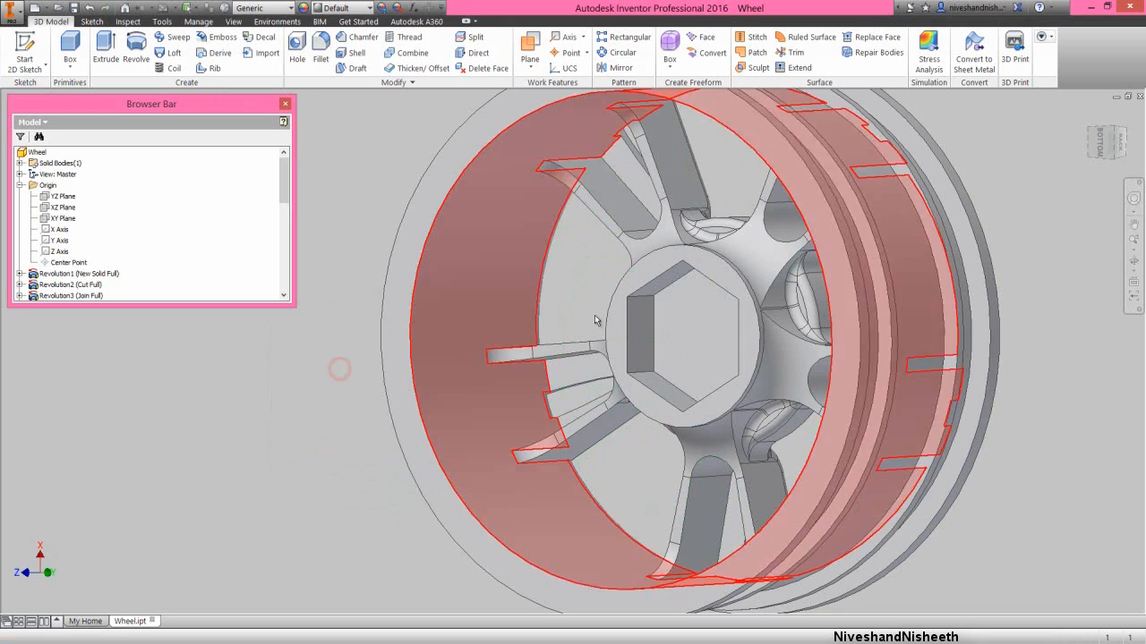
- Inspect the patterned wheel from its hexagonal recess side and collapse all expanded entries in the model browser
click(1133, 260)
drag(616, 380, 668, 302)
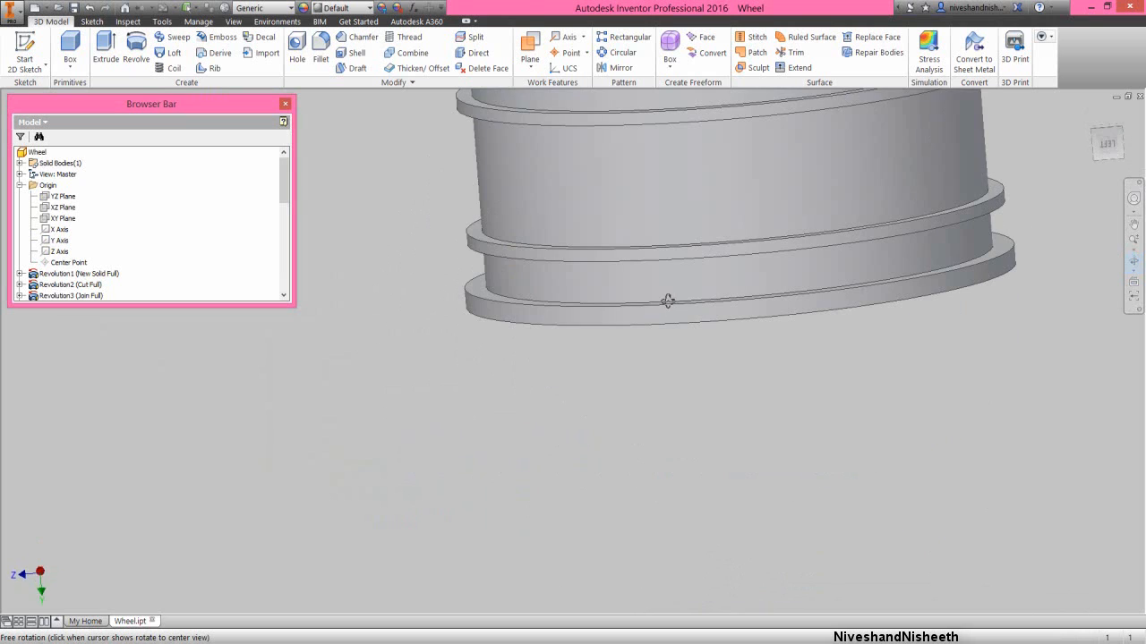
click(1093, 132)
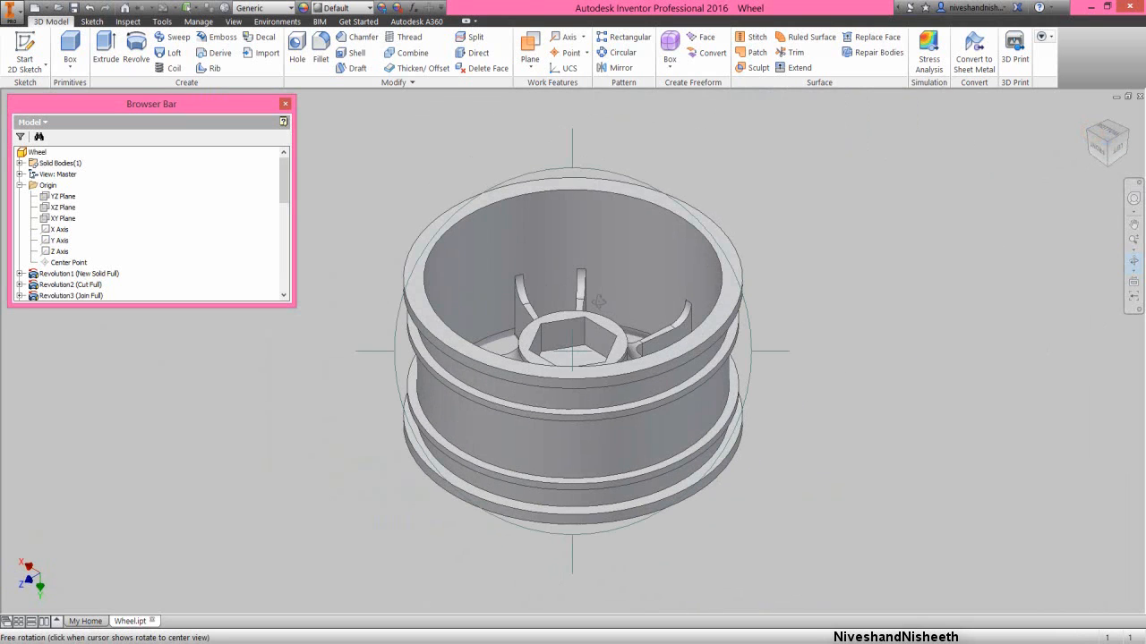
right_click(599, 302)
click(626, 296)
right_click(238, 241)
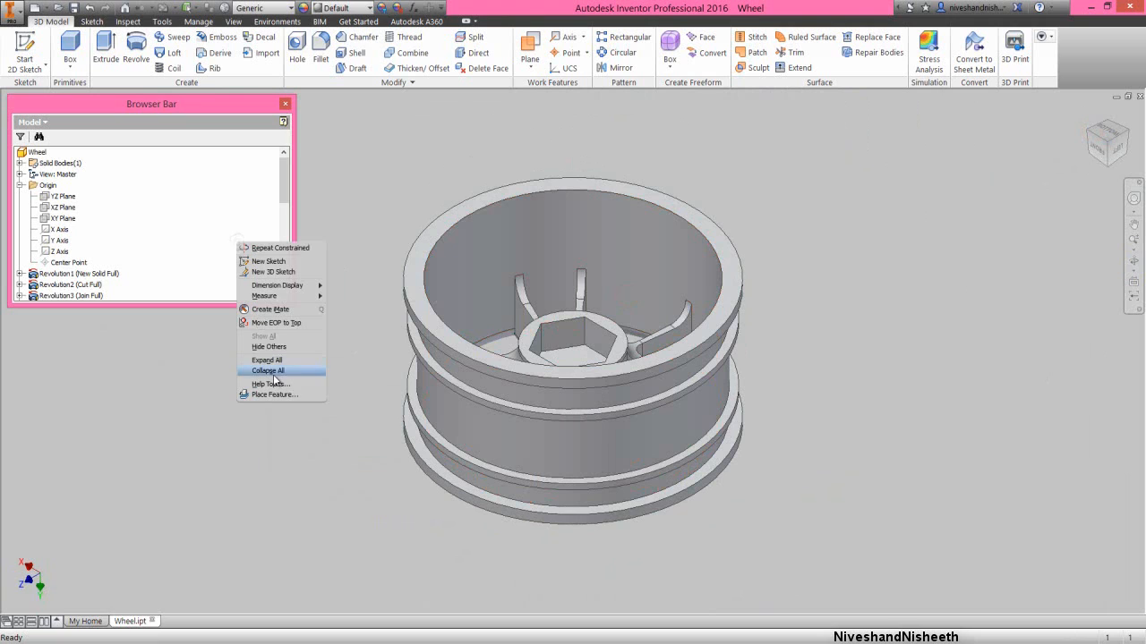
click(273, 372)
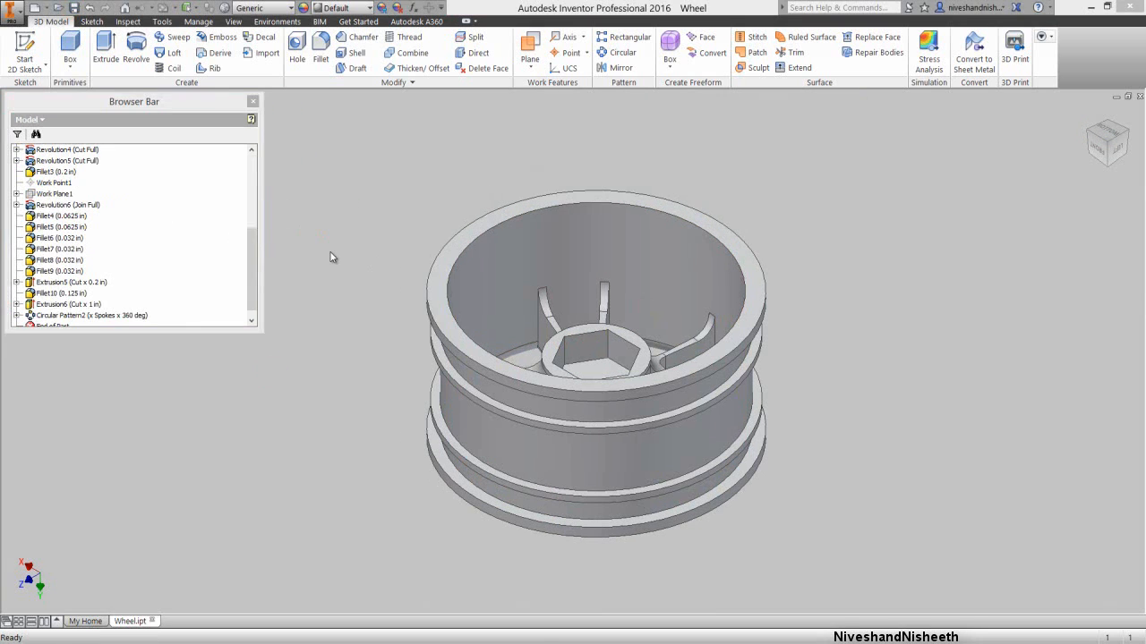
- Fillet the upper circular edge of the hub's round recess on the spoke face with a 0.032 in radius
click(330, 256)
click(1136, 261)
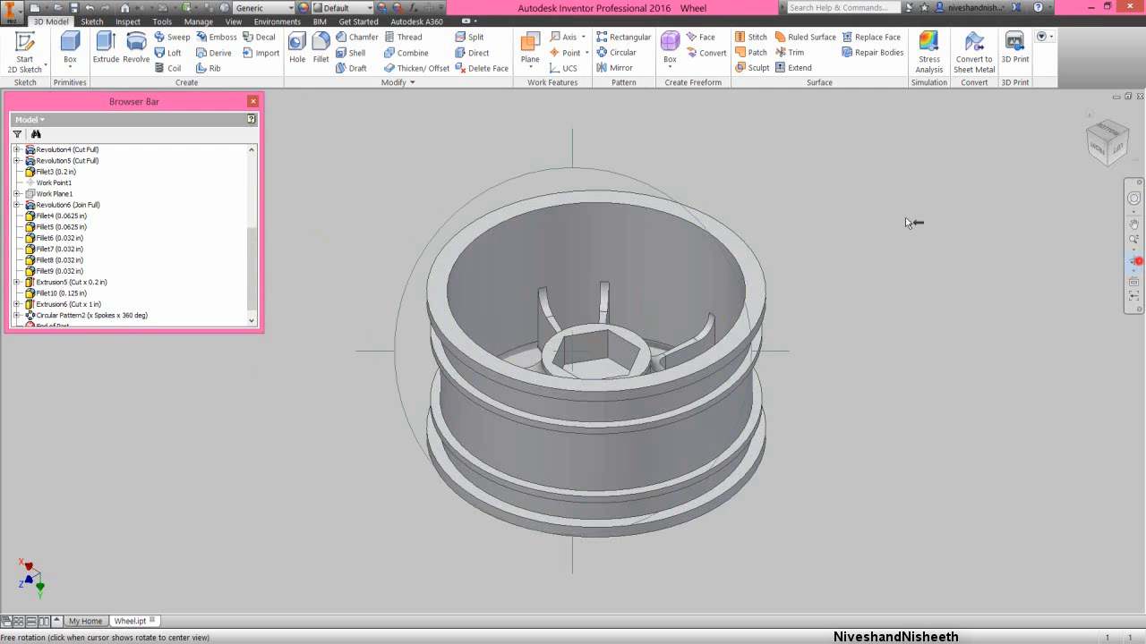
drag(572, 146, 590, 273)
right_click(591, 273)
click(626, 262)
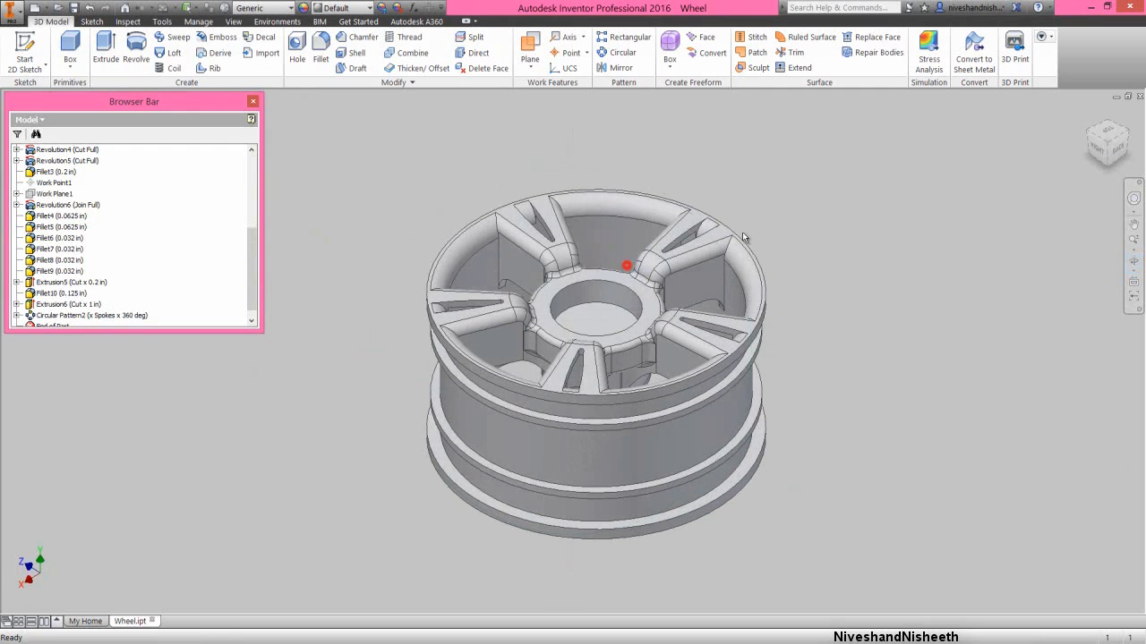
click(1107, 152)
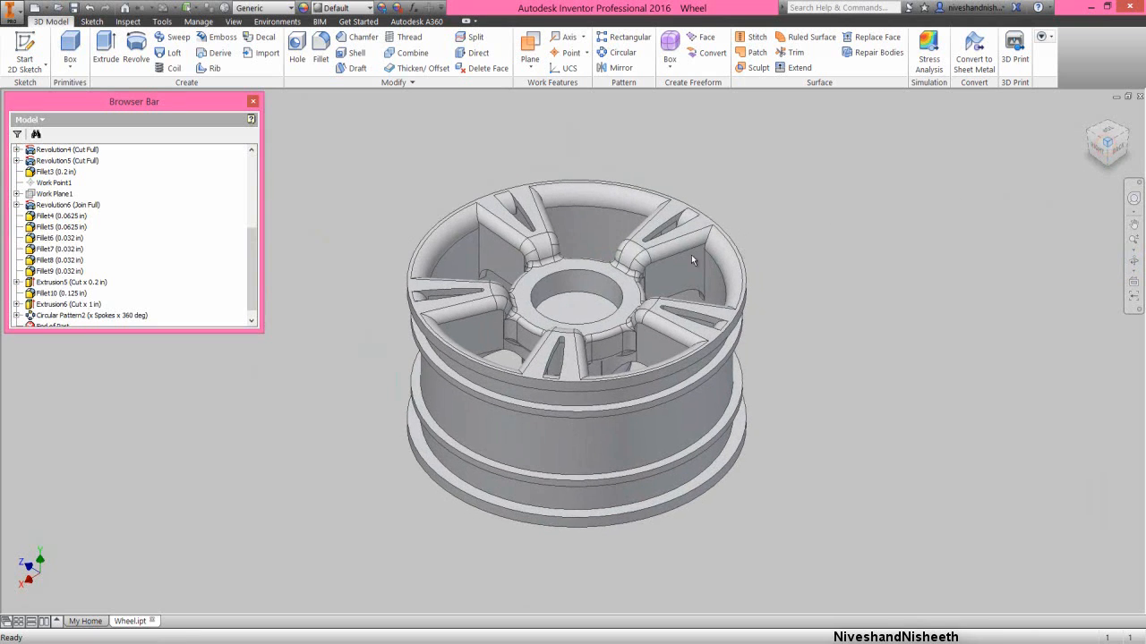
scroll(561, 291, up, 3)
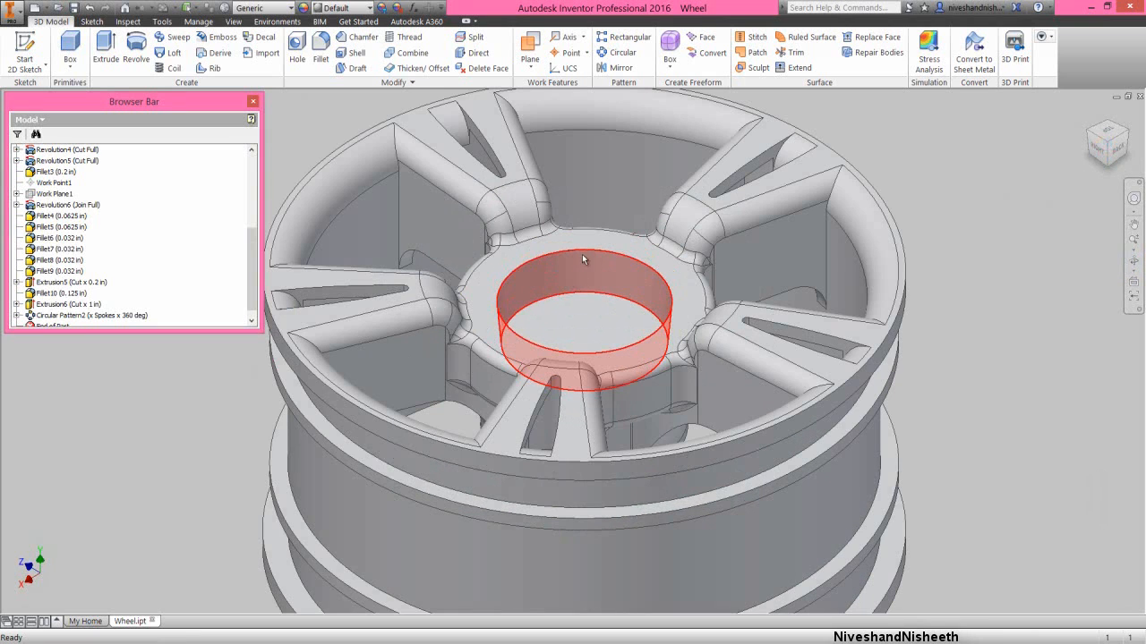
click(601, 240)
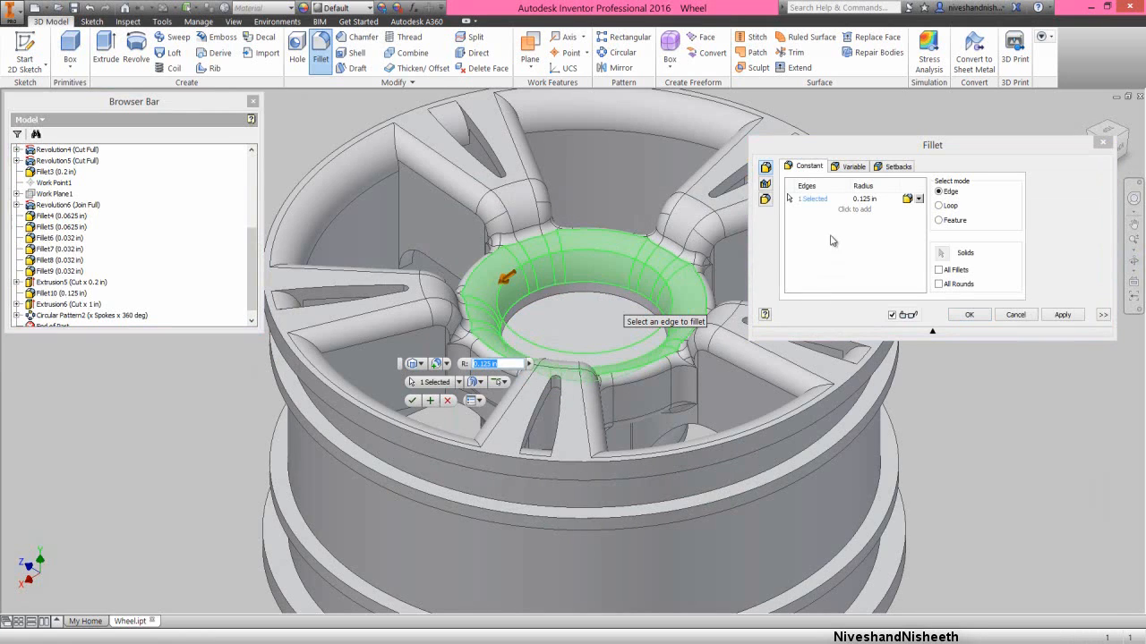
click(865, 198)
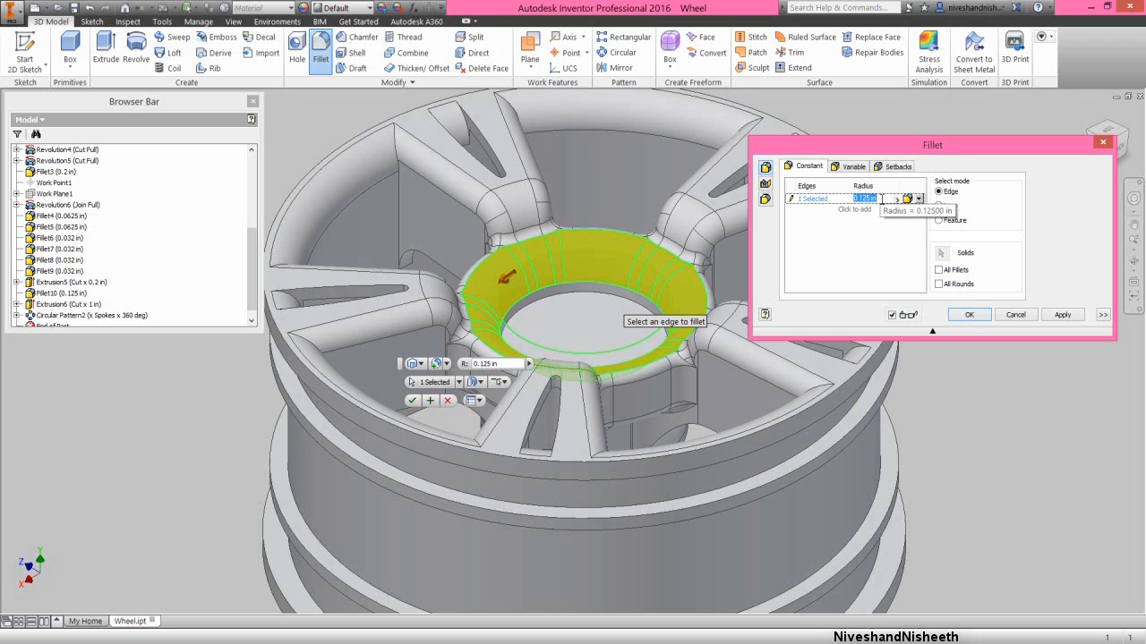
key(BackSpace)
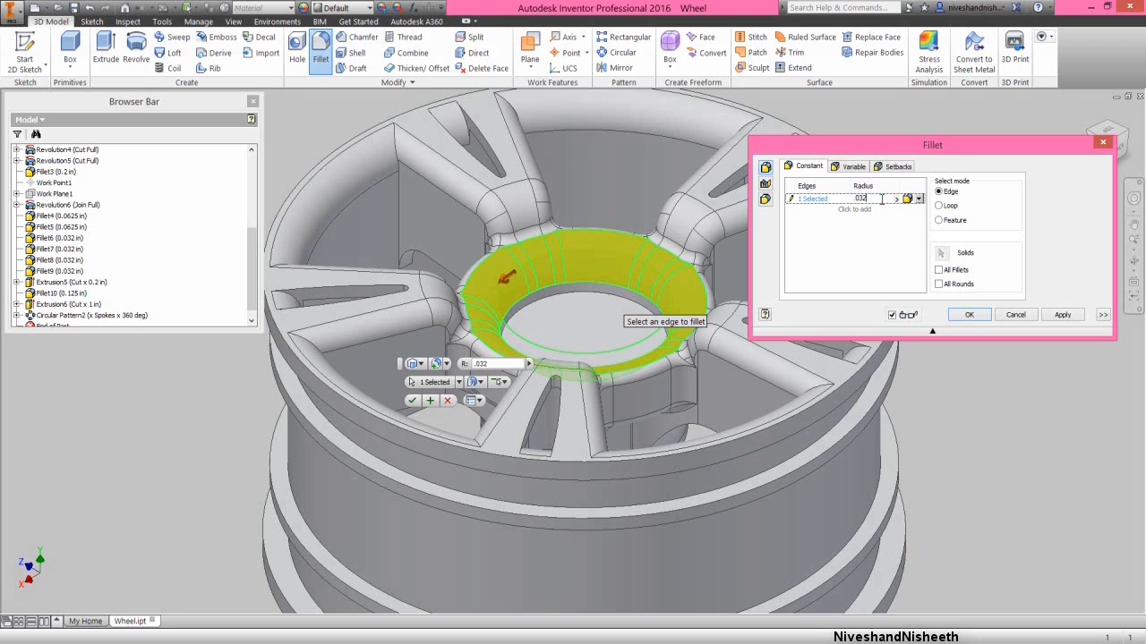
click(969, 315)
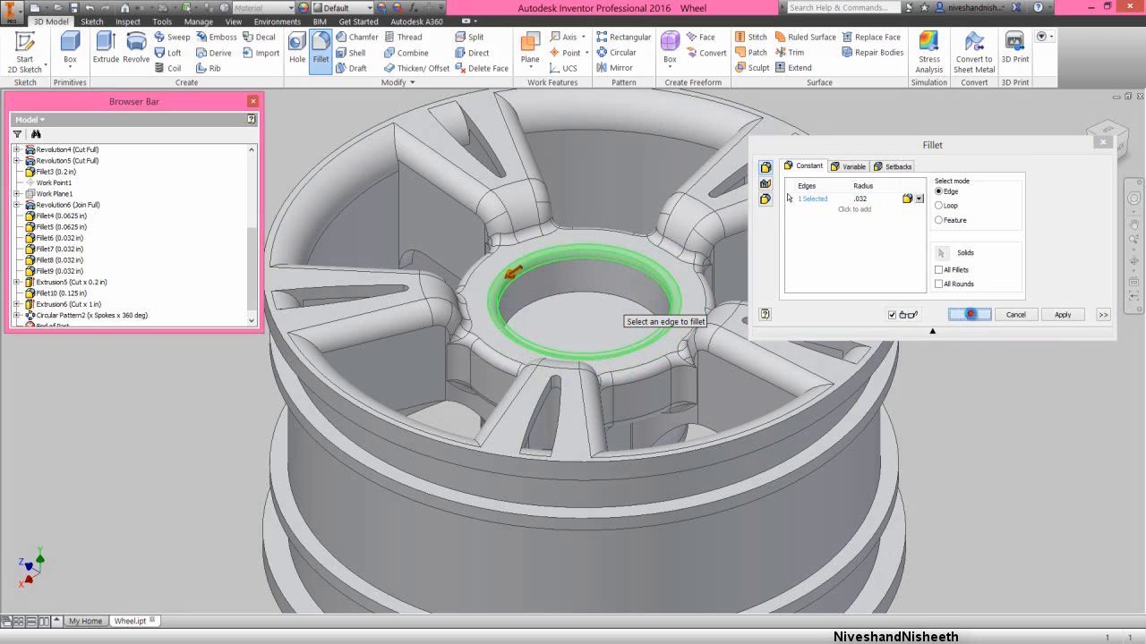
click(971, 317)
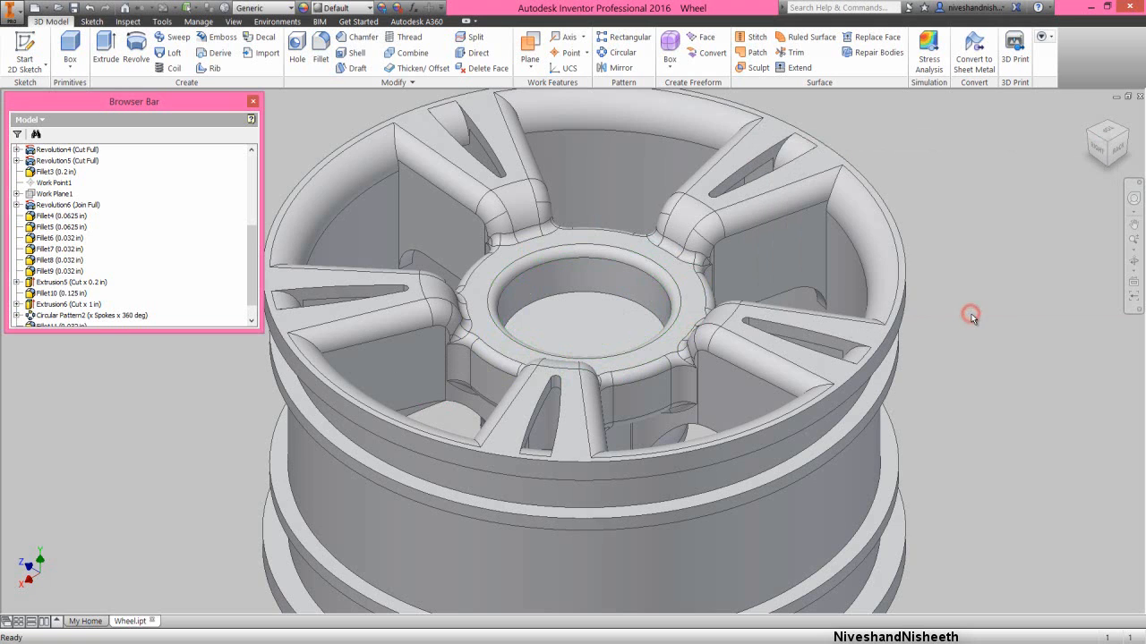
- Place a 0.1875 in through-all hole on the floor of the hub's round recess, concentric with its circular edge
click(971, 317)
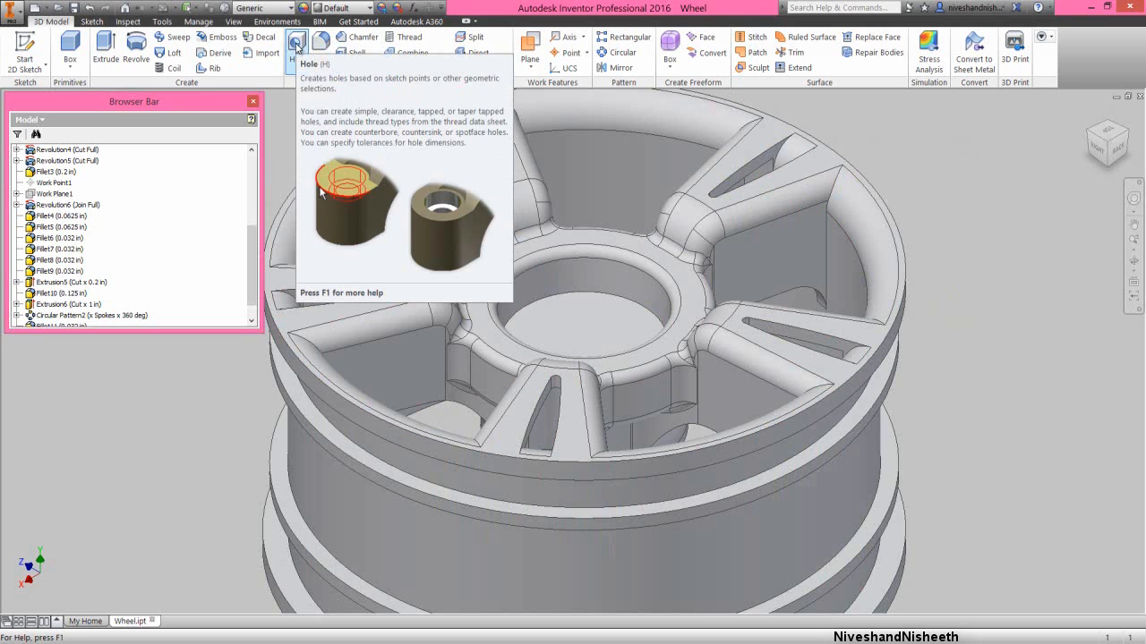
click(296, 46)
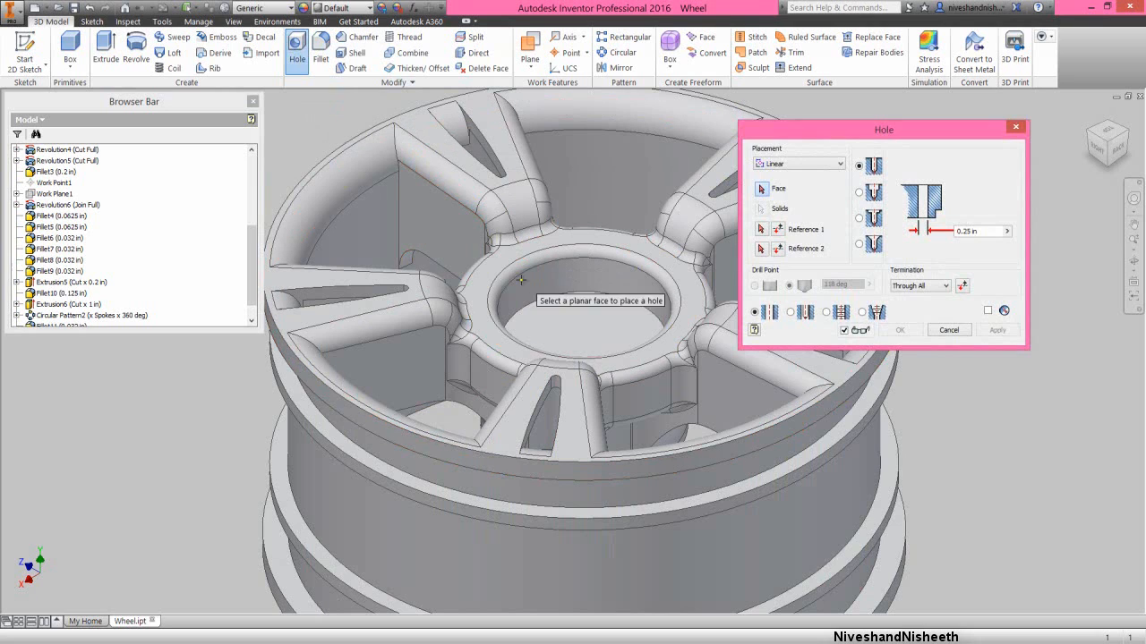
click(581, 332)
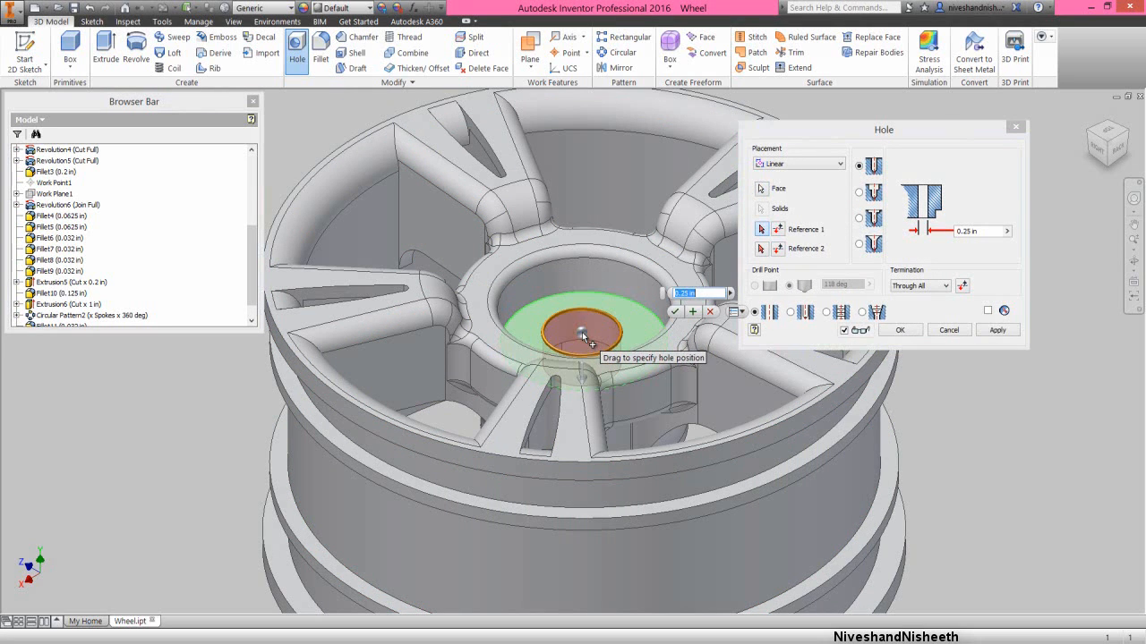
click(625, 299)
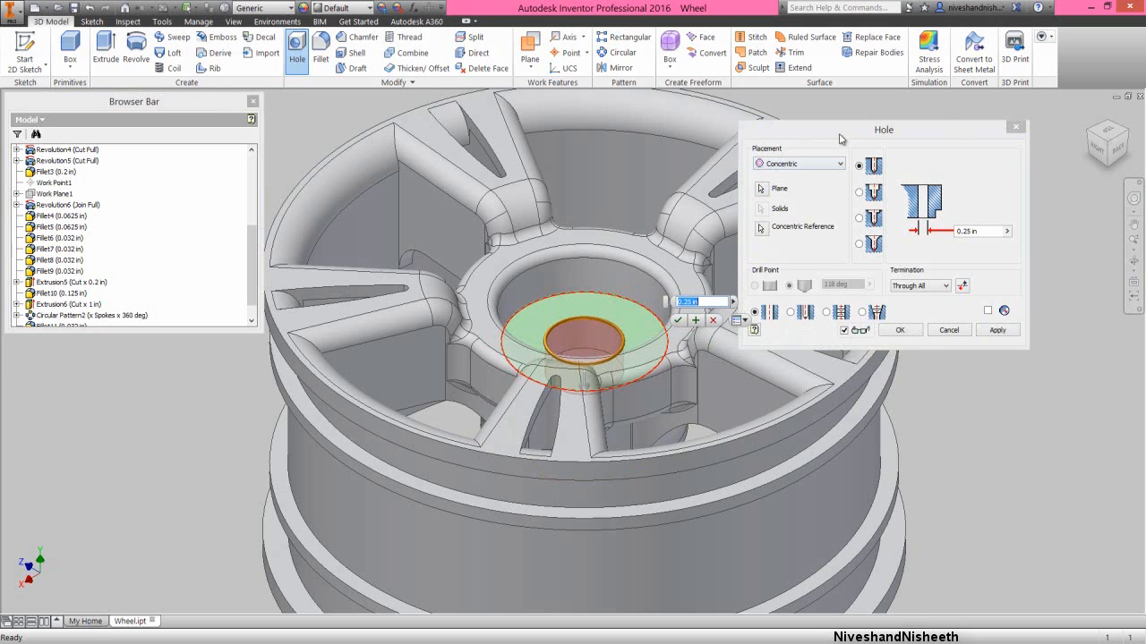
click(838, 132)
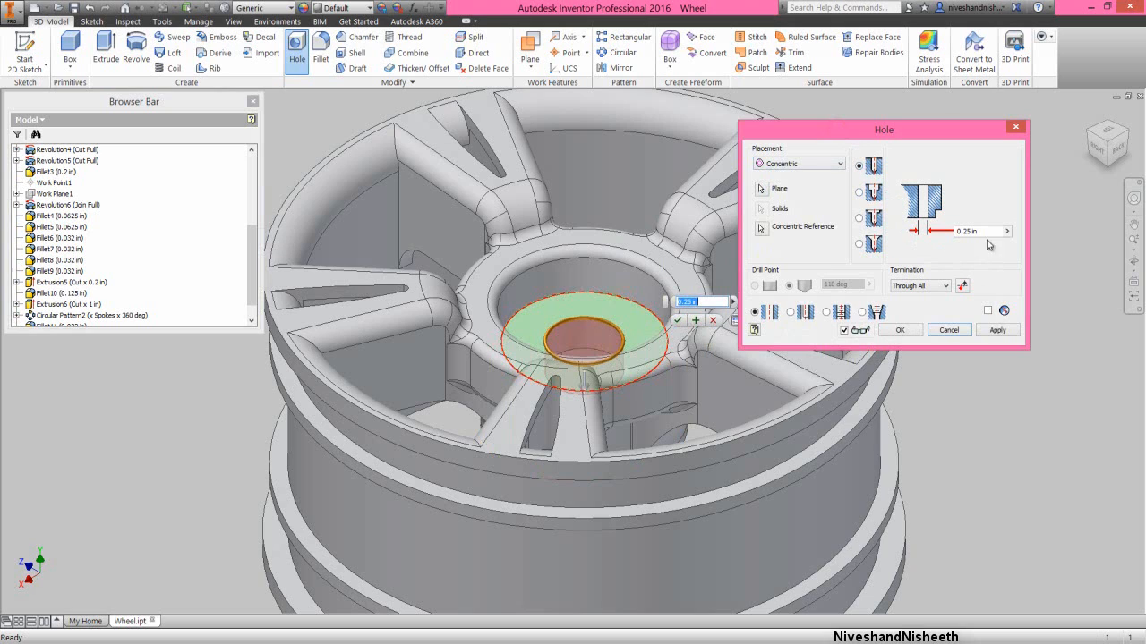
double_click(985, 232)
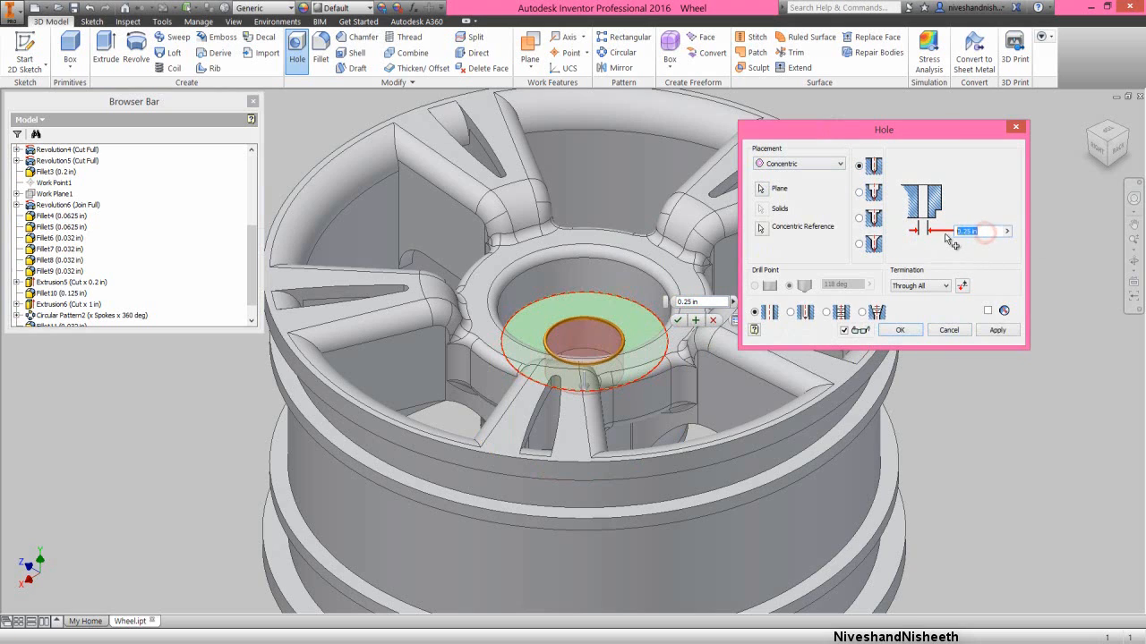
key(BackSpace)
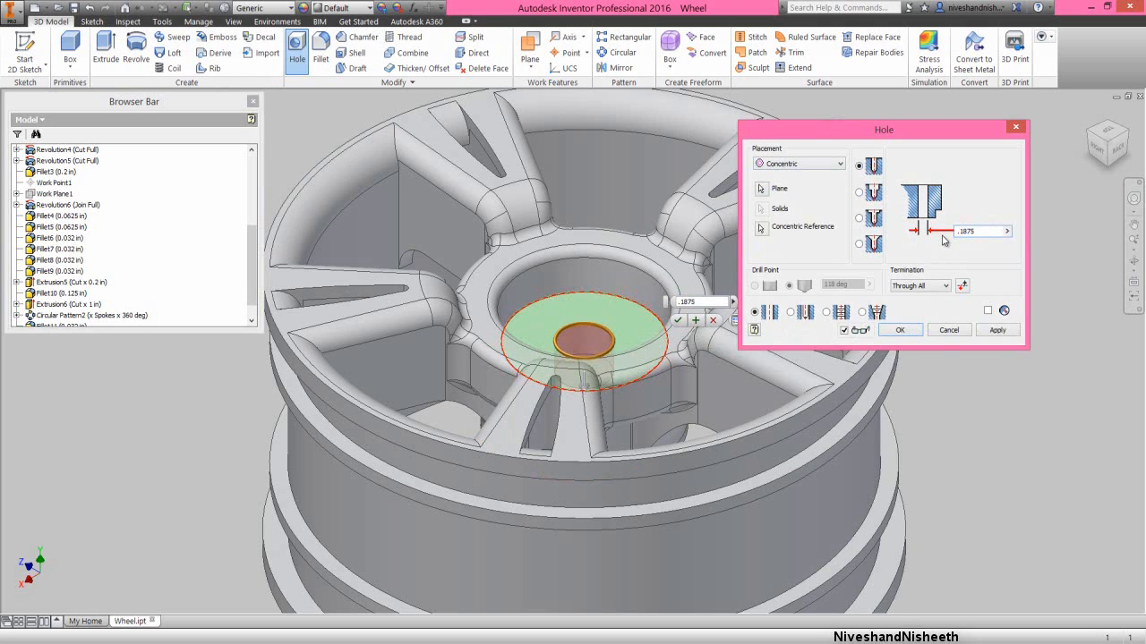
click(909, 330)
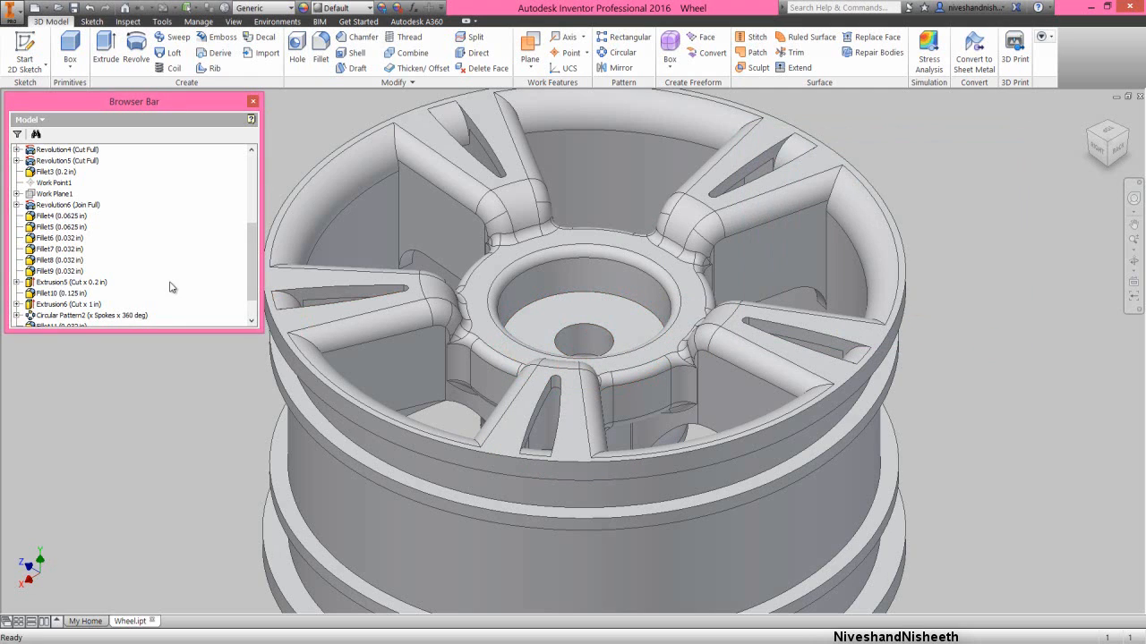
- Check the end of the feature list in the model browser and save the wheel part
drag(250, 255, 248, 303)
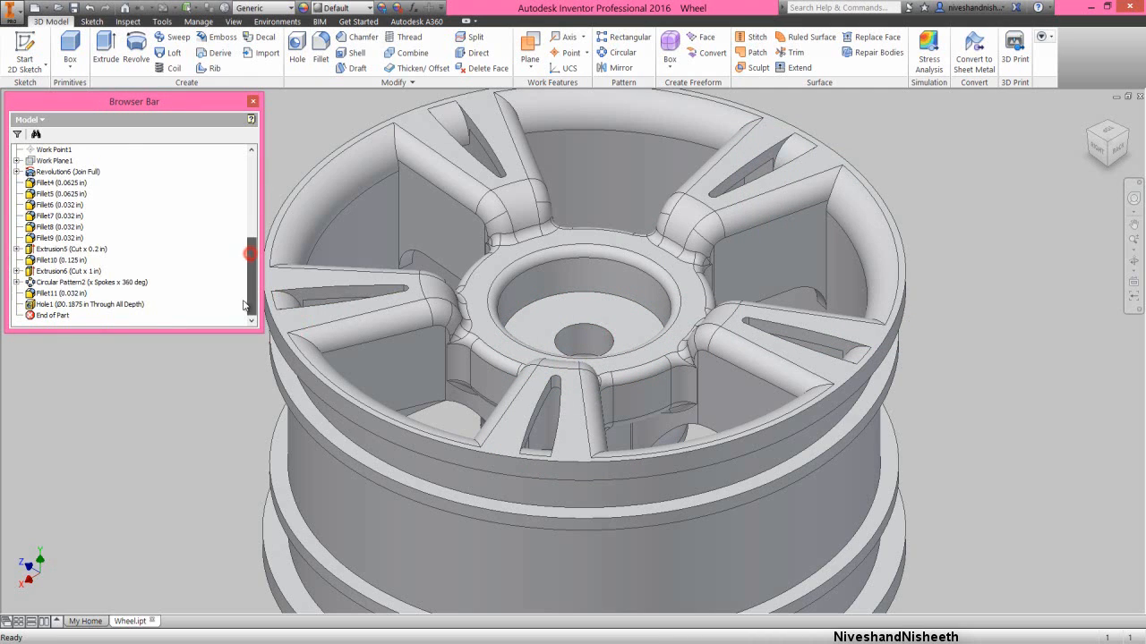
click(79, 10)
click(959, 318)
click(608, 125)
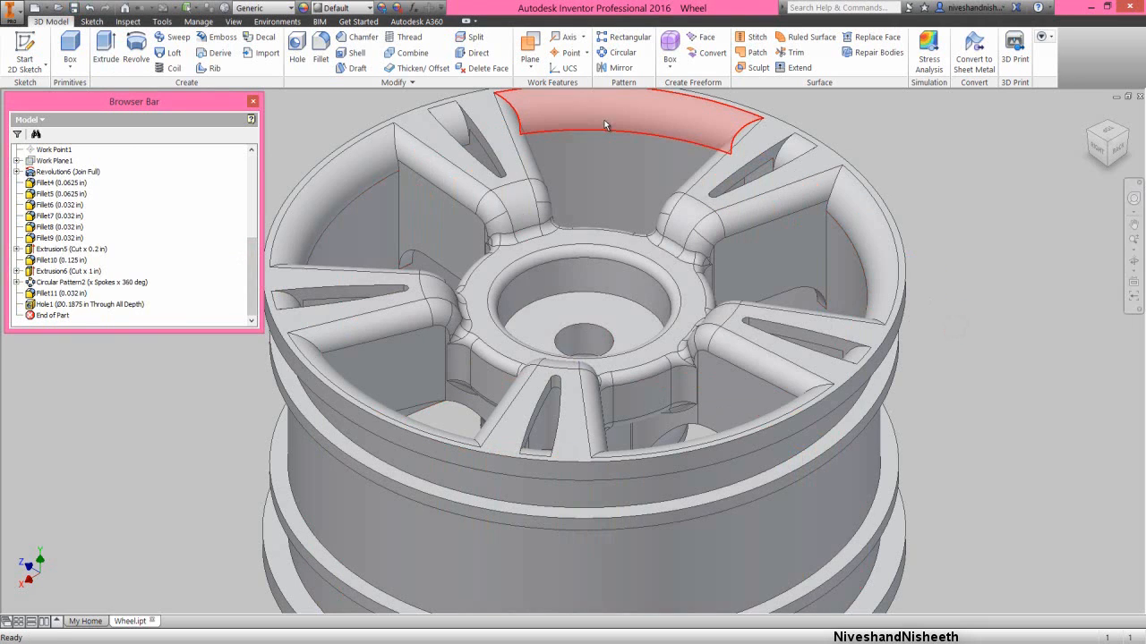
- Create a work plane offset -0.015 in from the flat ring face around the hub's round recess
click(533, 68)
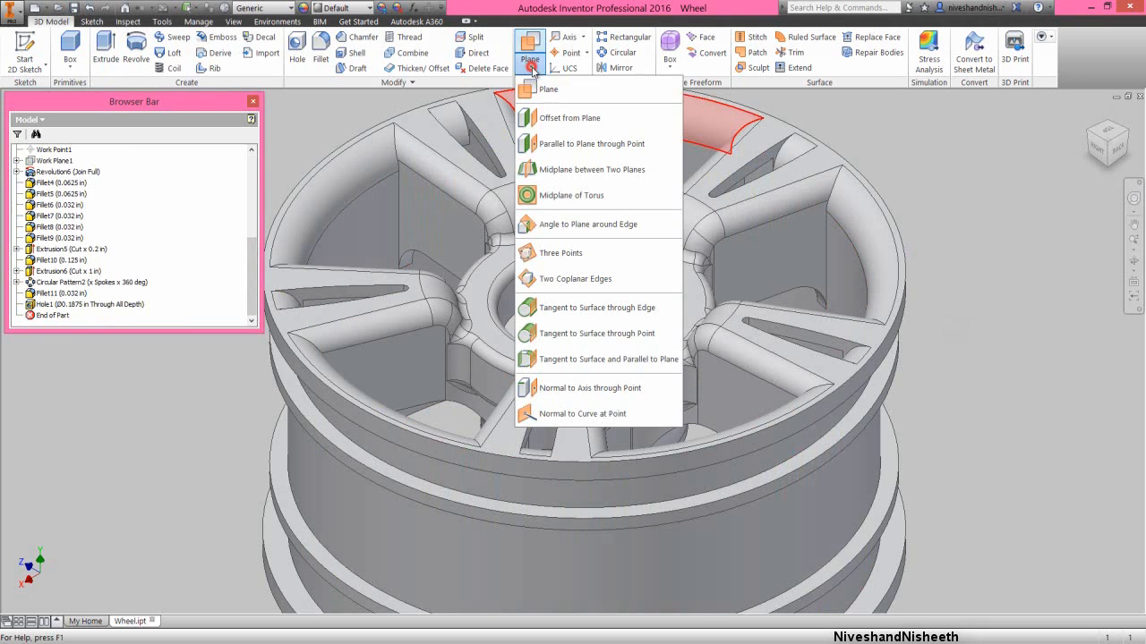
click(548, 118)
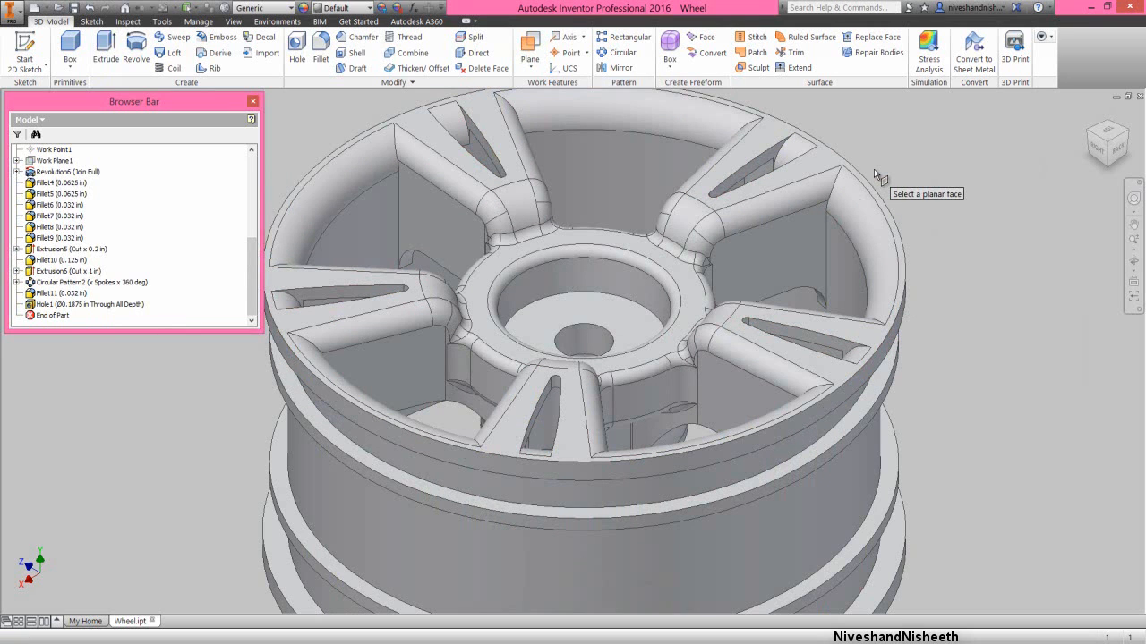
click(687, 297)
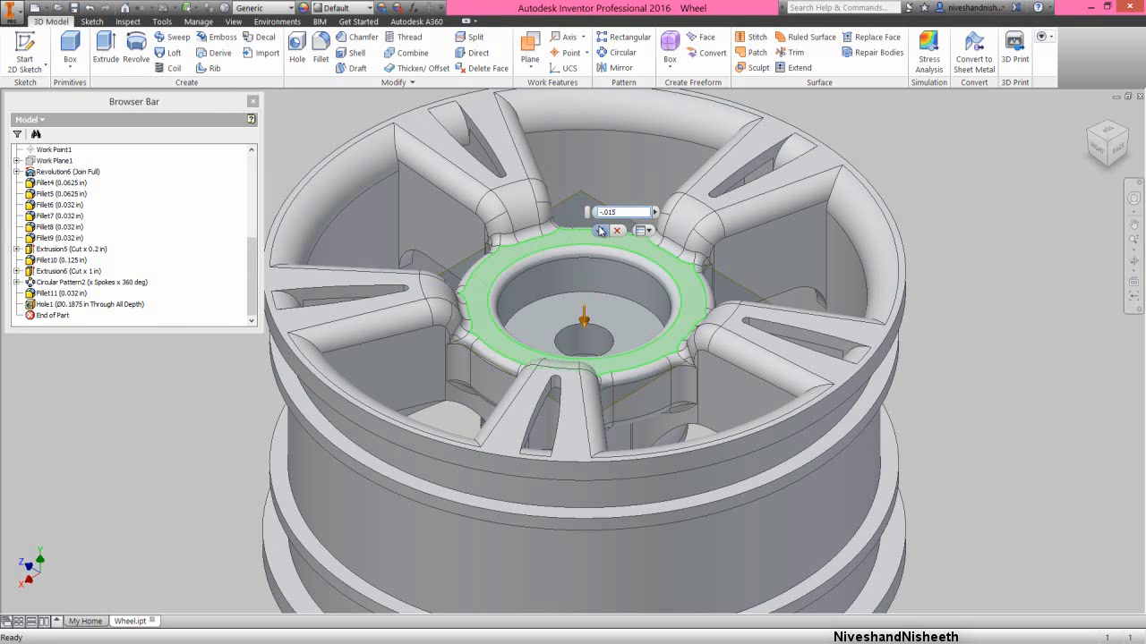
click(599, 230)
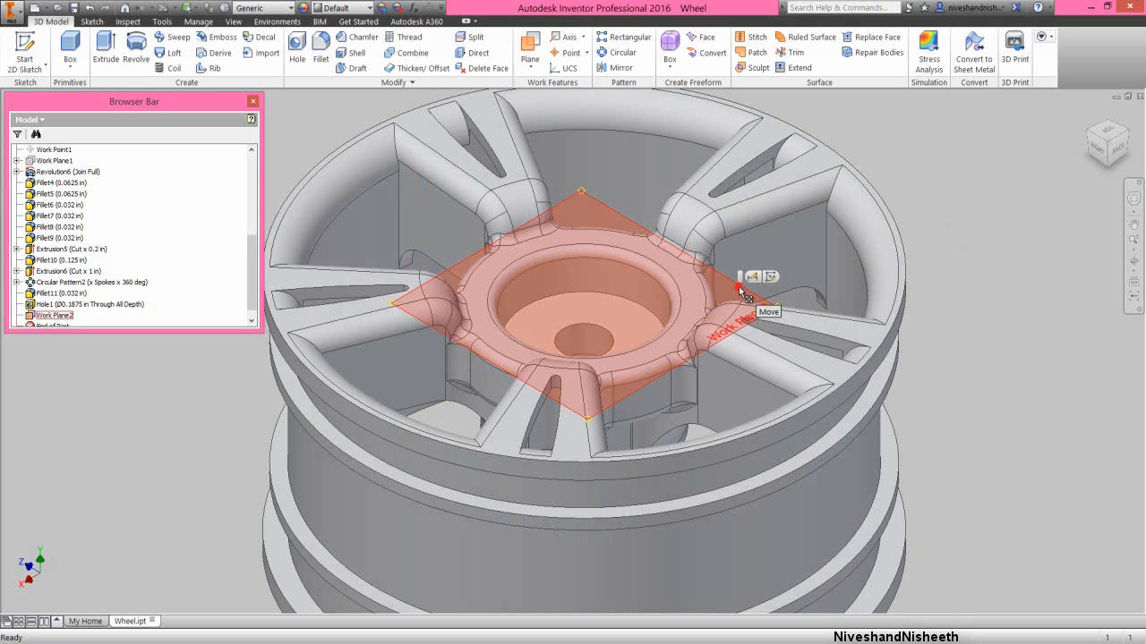
- Start a sketch on the new offset work plane, viewed squarely from above, with the model sliced at the sketch plane
click(741, 292)
right_click(741, 289)
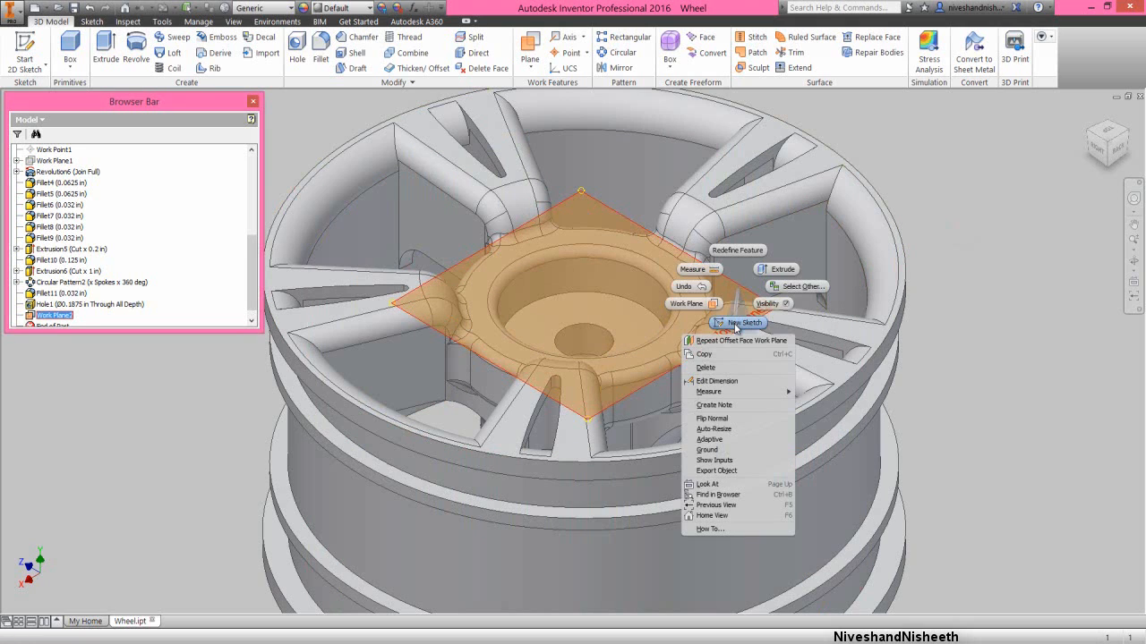
click(735, 324)
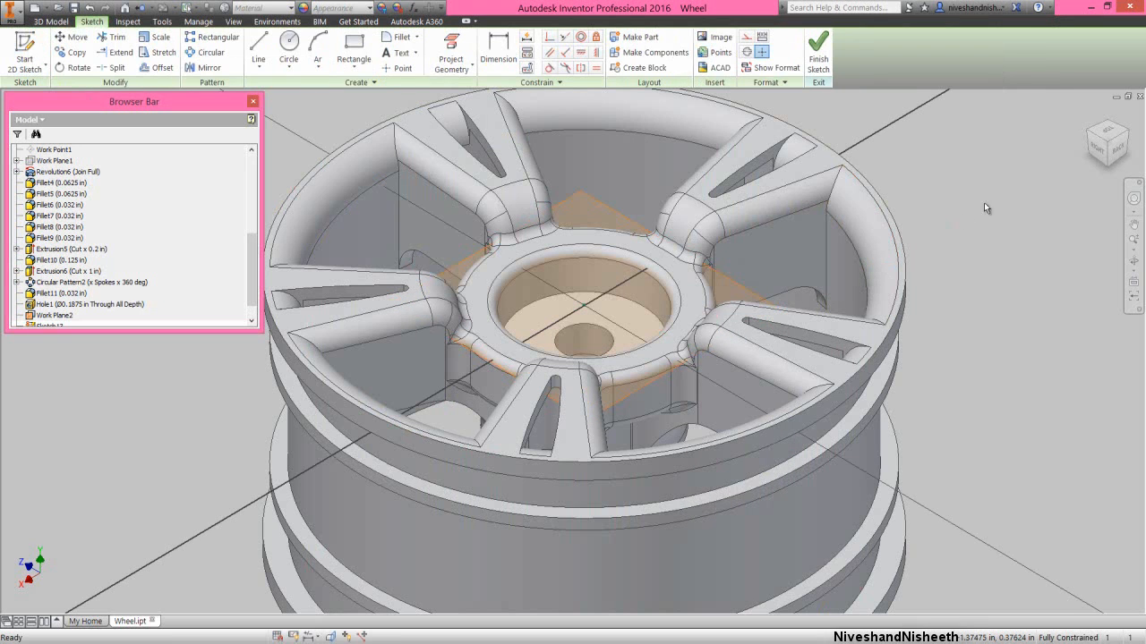
click(1107, 135)
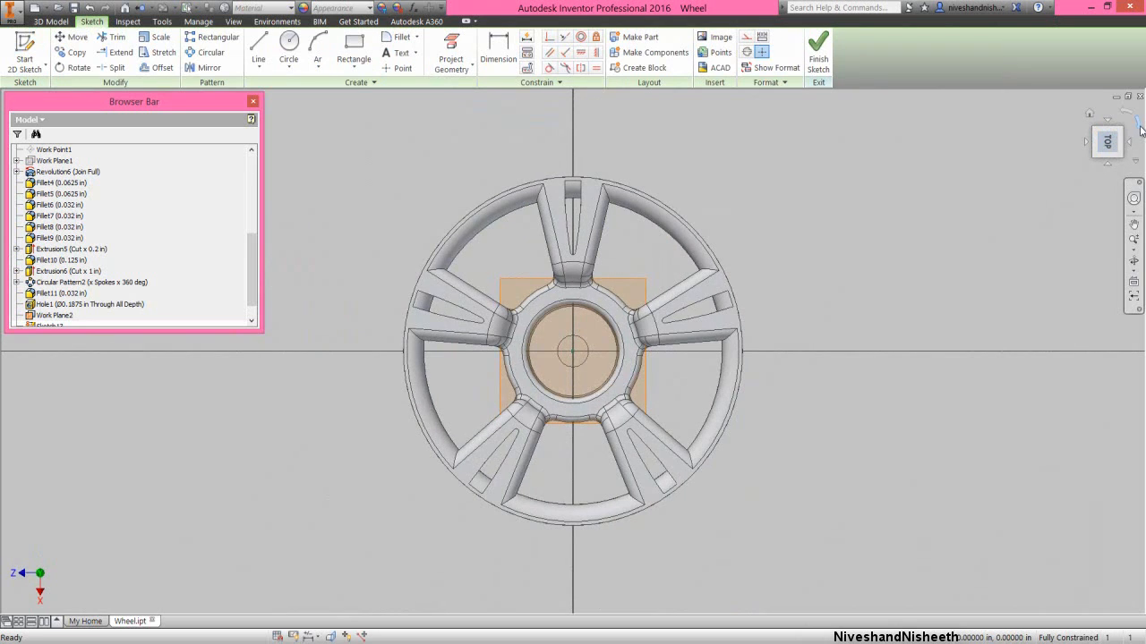
click(1139, 126)
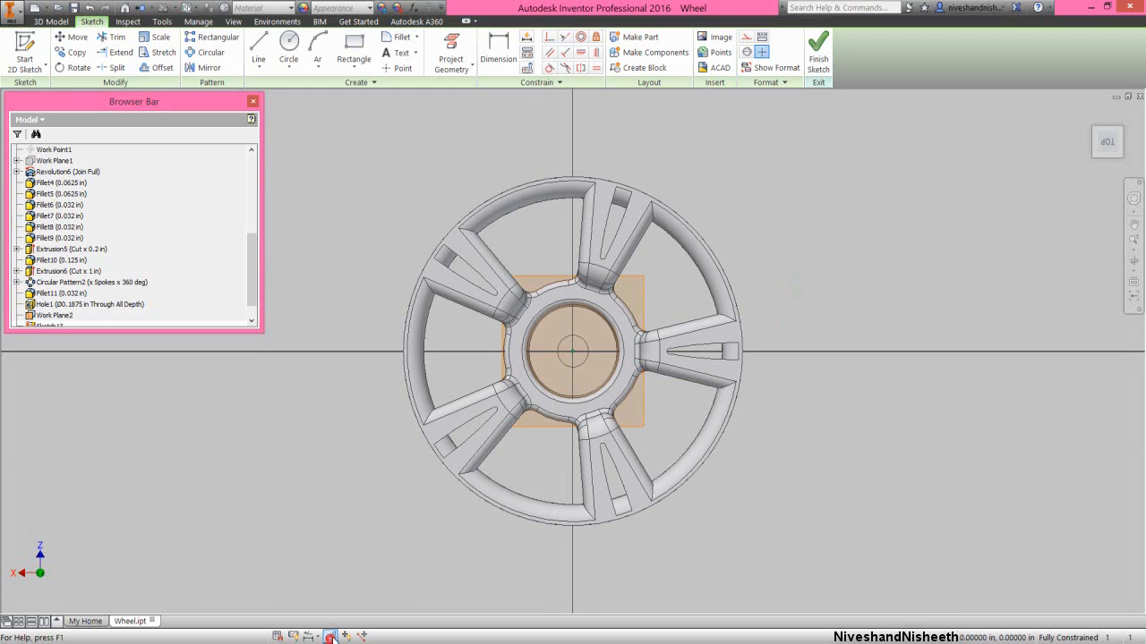
click(329, 636)
- Draw a 0.7 in diameter construction circle centred on the wheel's origin
right_click(782, 264)
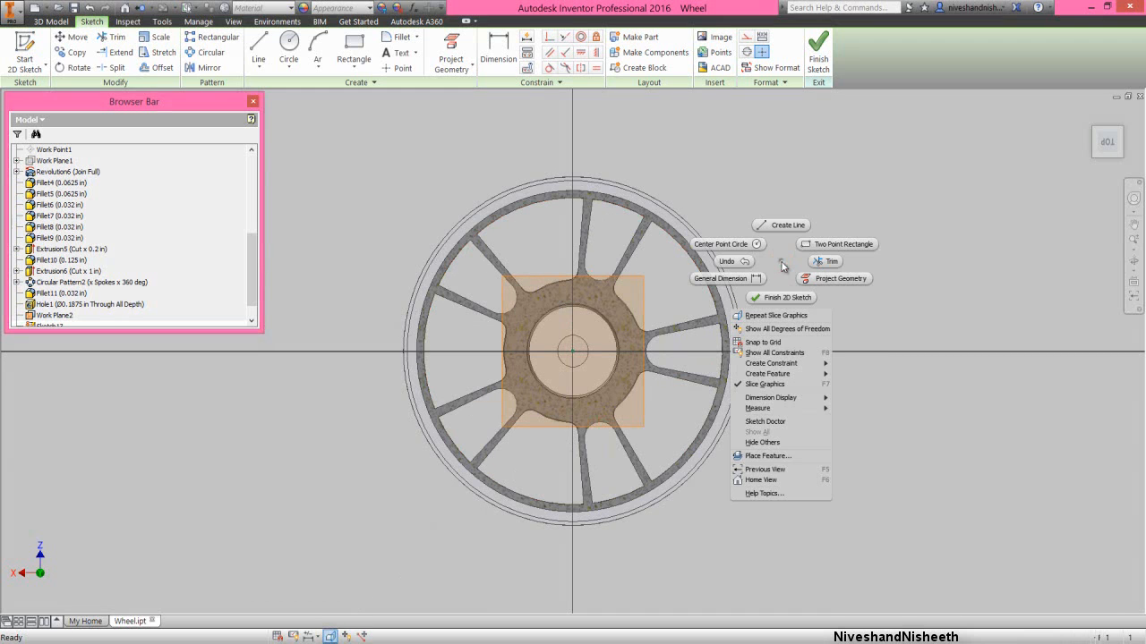
click(727, 244)
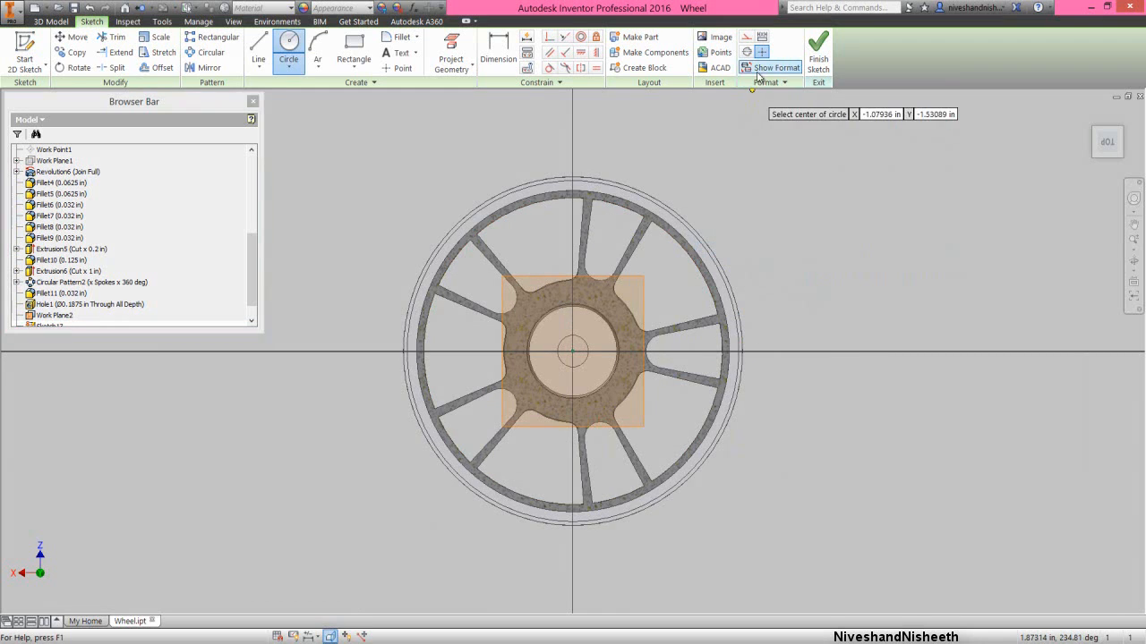
click(746, 36)
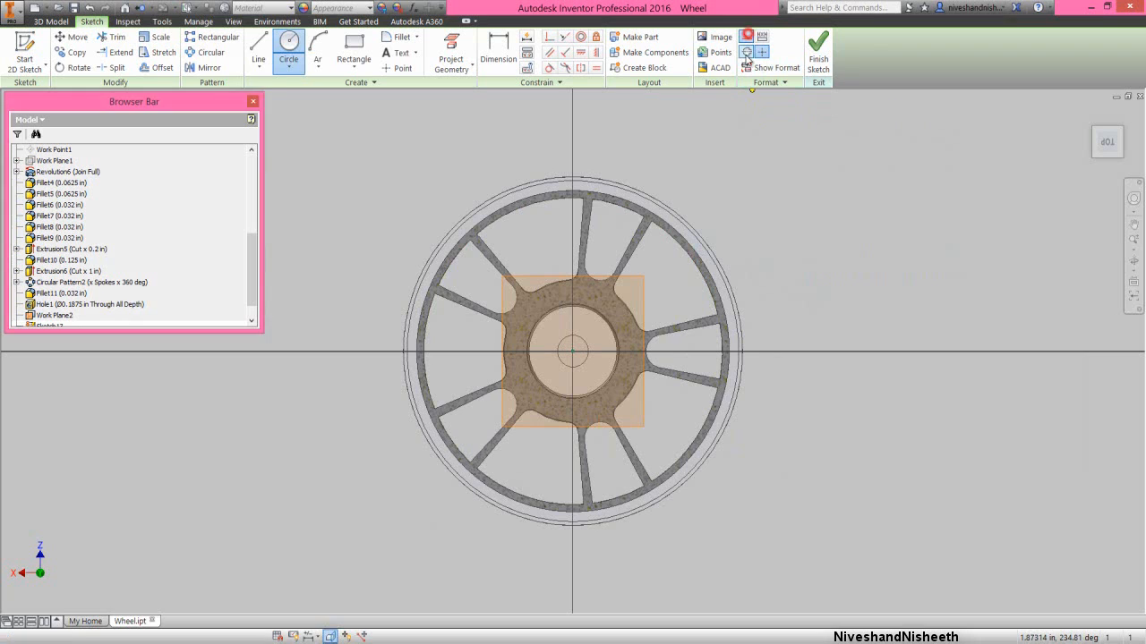
click(573, 350)
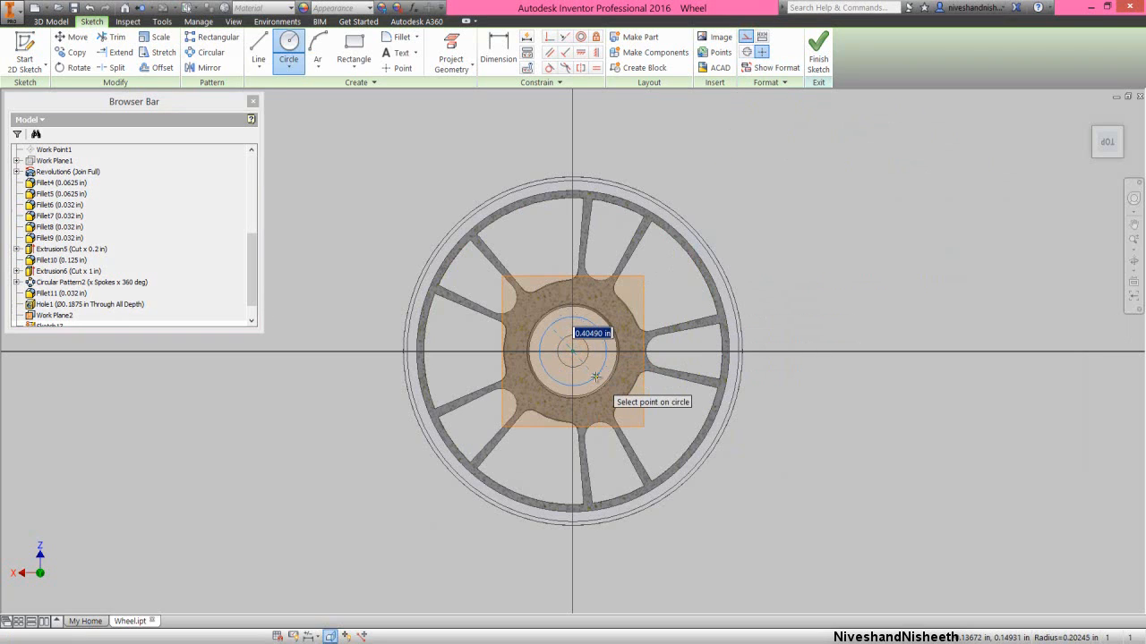
text(.7)
key(Return)
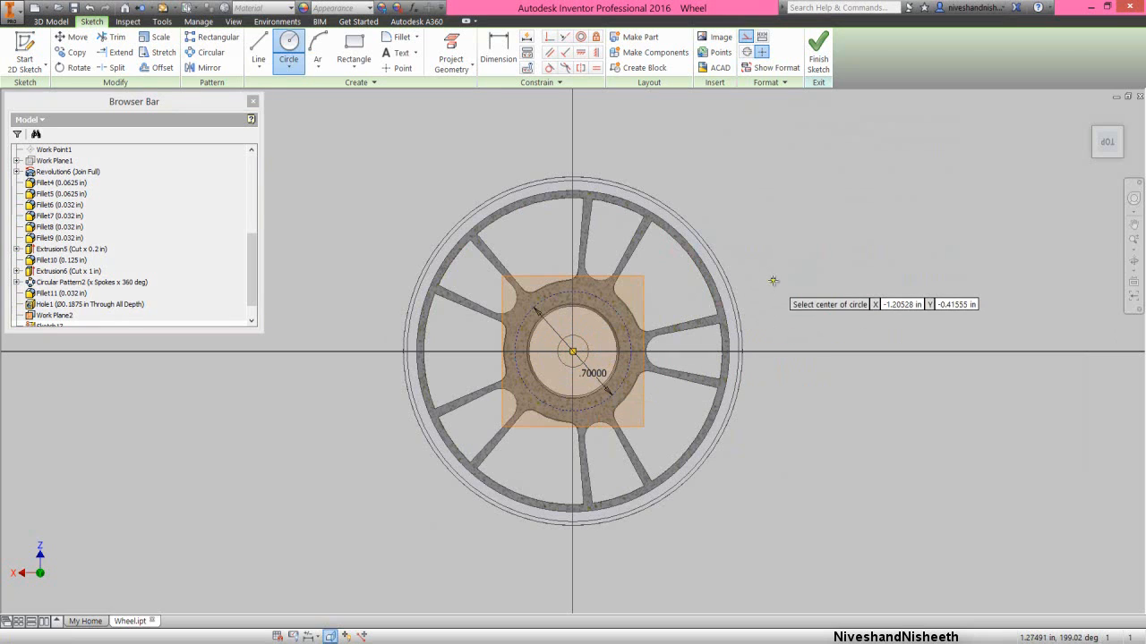
right_click(773, 280)
click(810, 283)
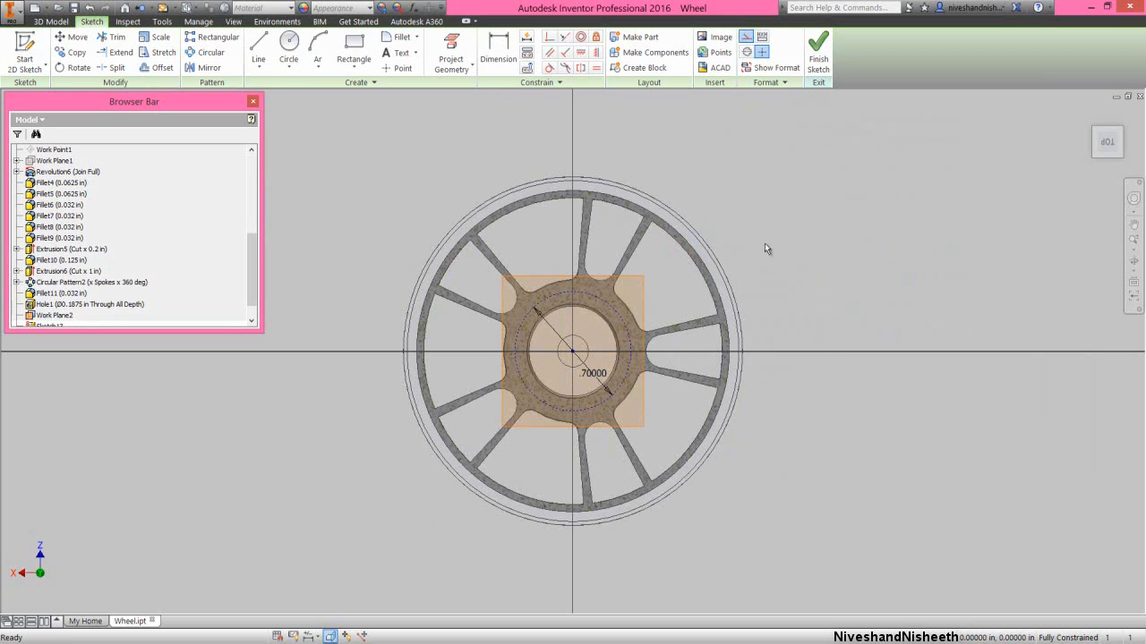
- Project the origin XY plane into the sketch as a reference line through the hub's centre
click(452, 53)
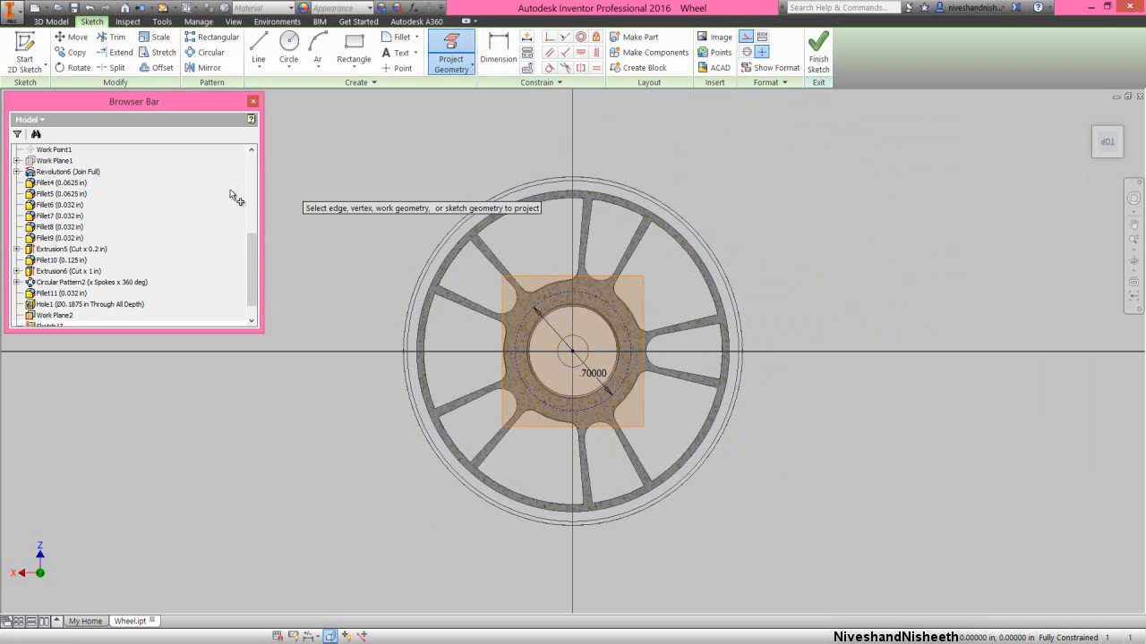
drag(248, 268, 258, 174)
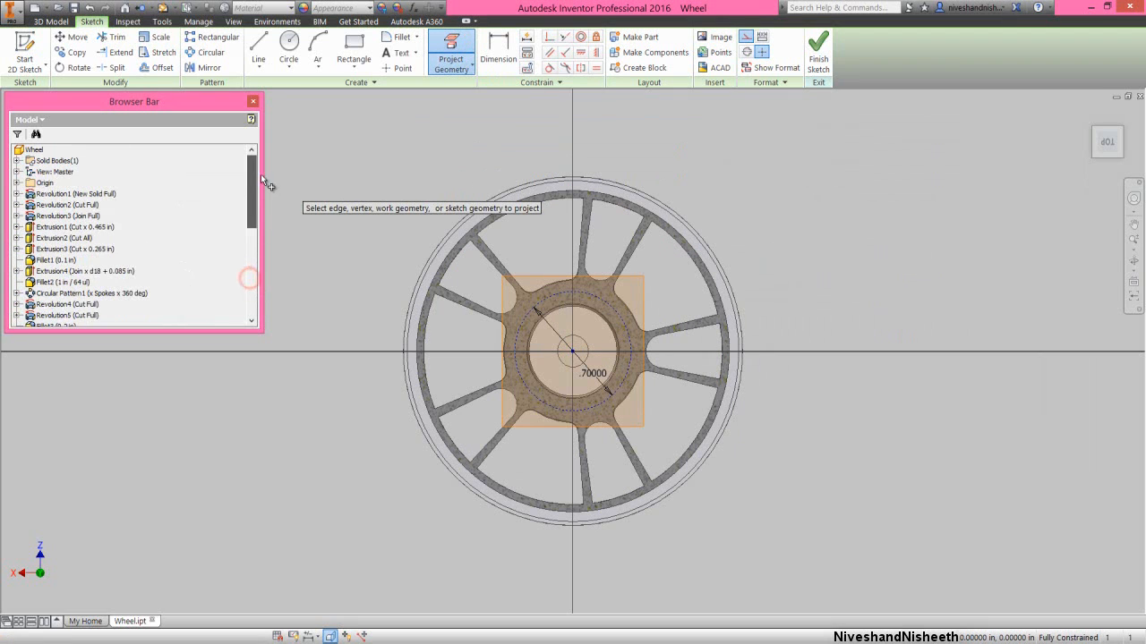
click(18, 183)
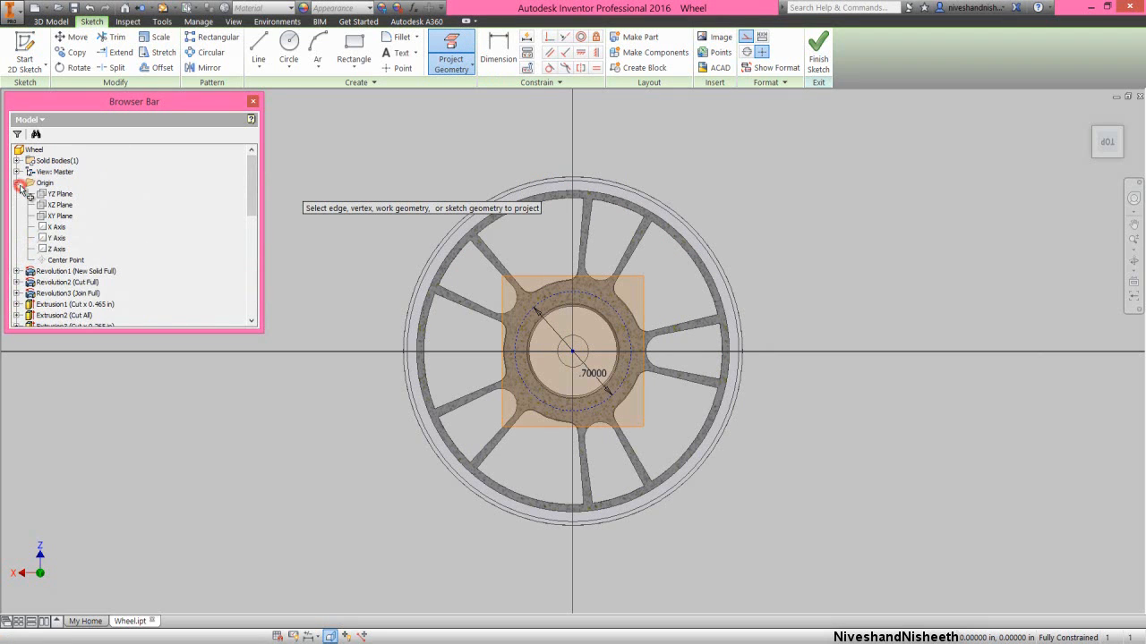
click(56, 217)
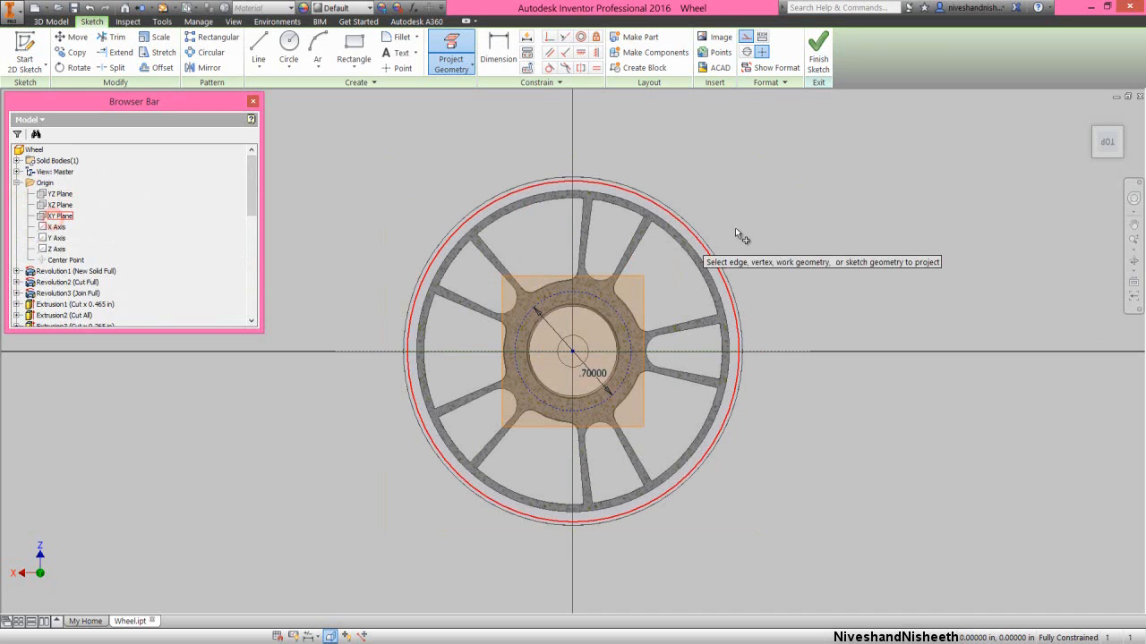
- Draw a 0.05 in diameter circle where the projected line meets the construction circle on the single-spoke side, and finish the sketch
right_click(750, 229)
click(725, 206)
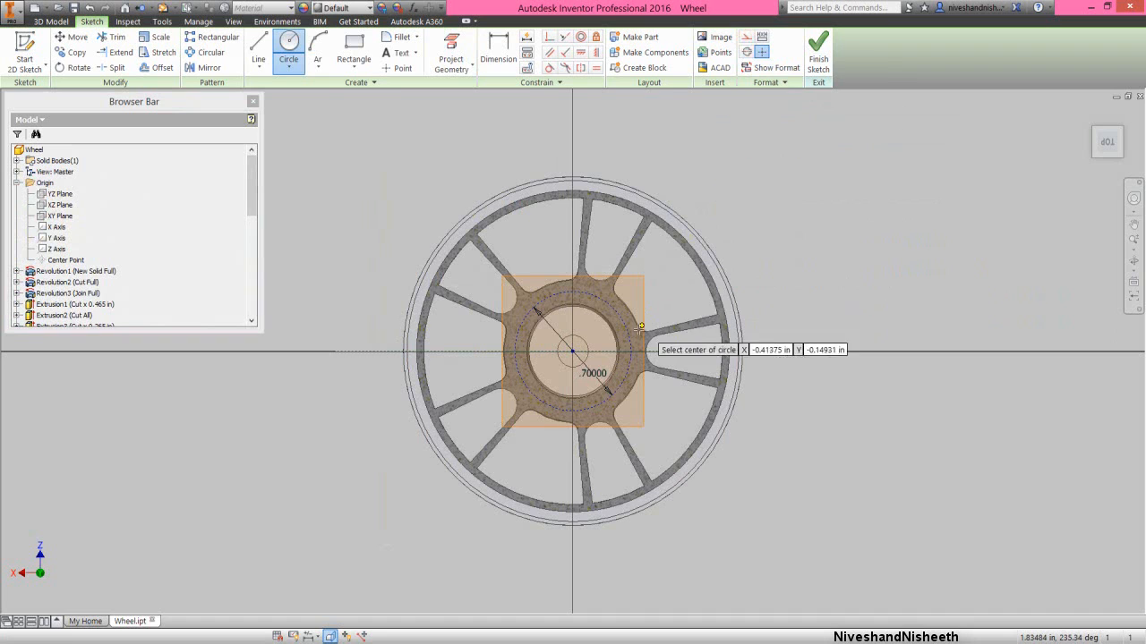
scroll(628, 355, up, 3)
click(629, 356)
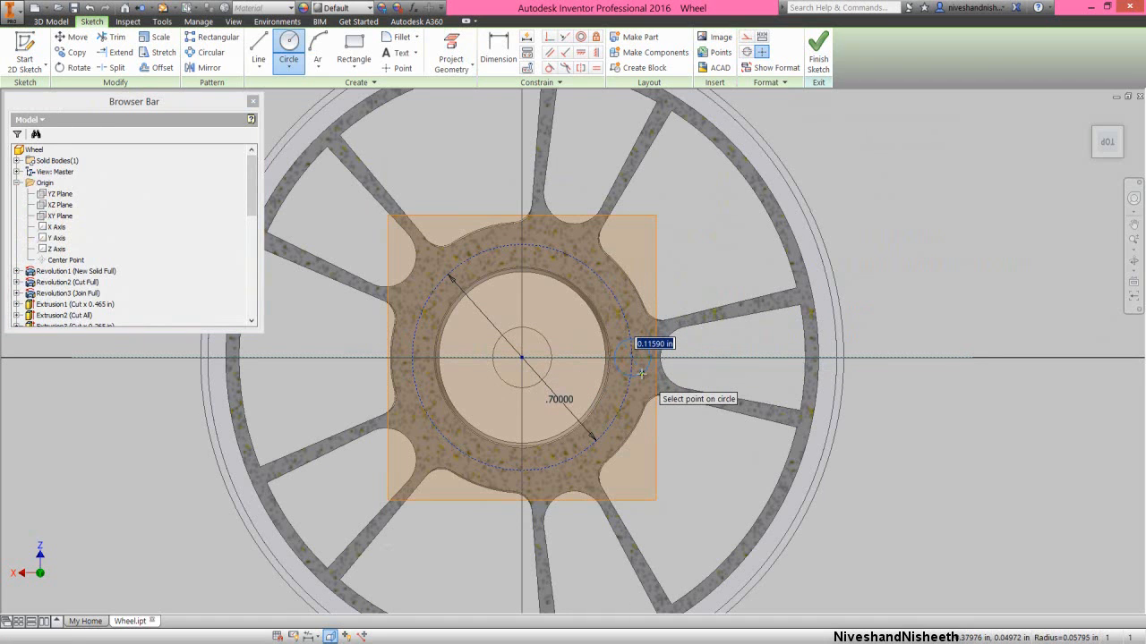
text(.)
key(Return)
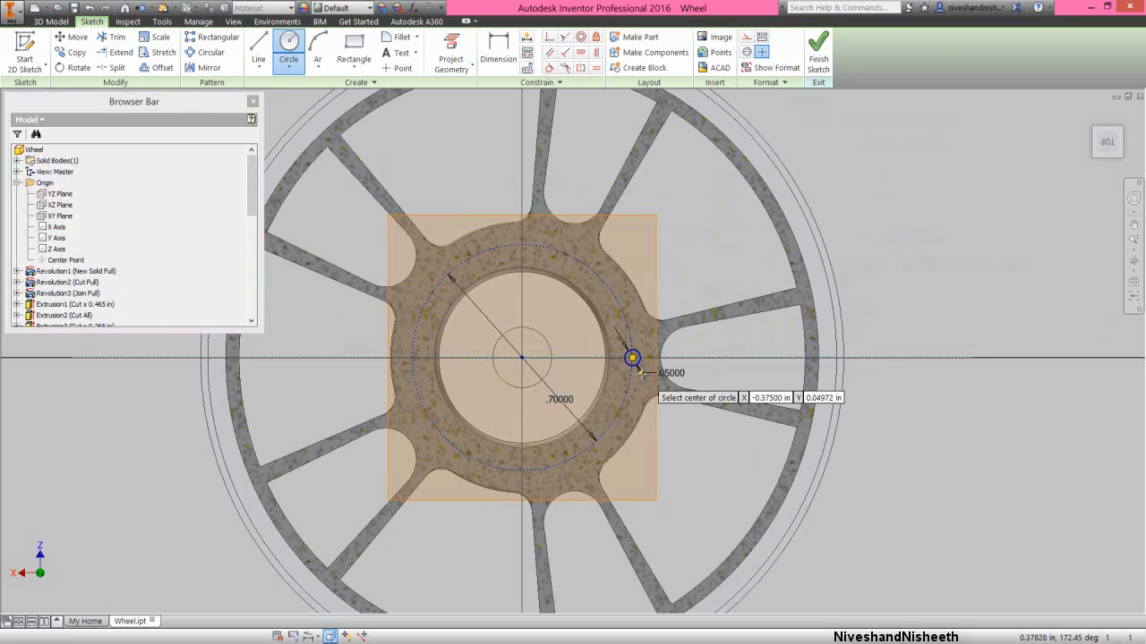
right_click(705, 279)
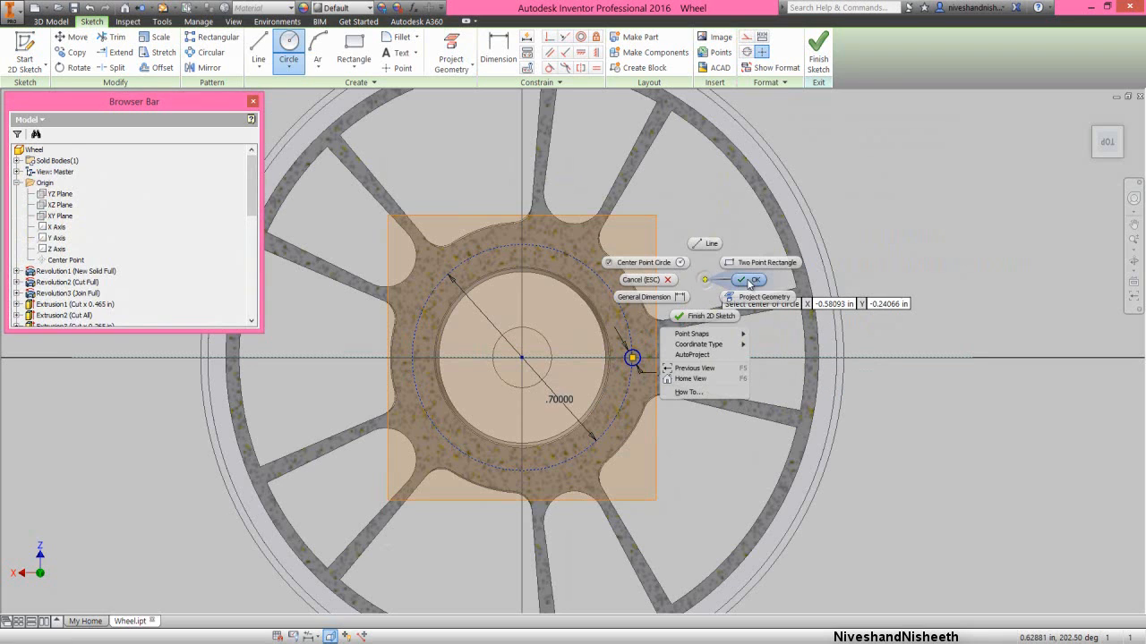
click(749, 281)
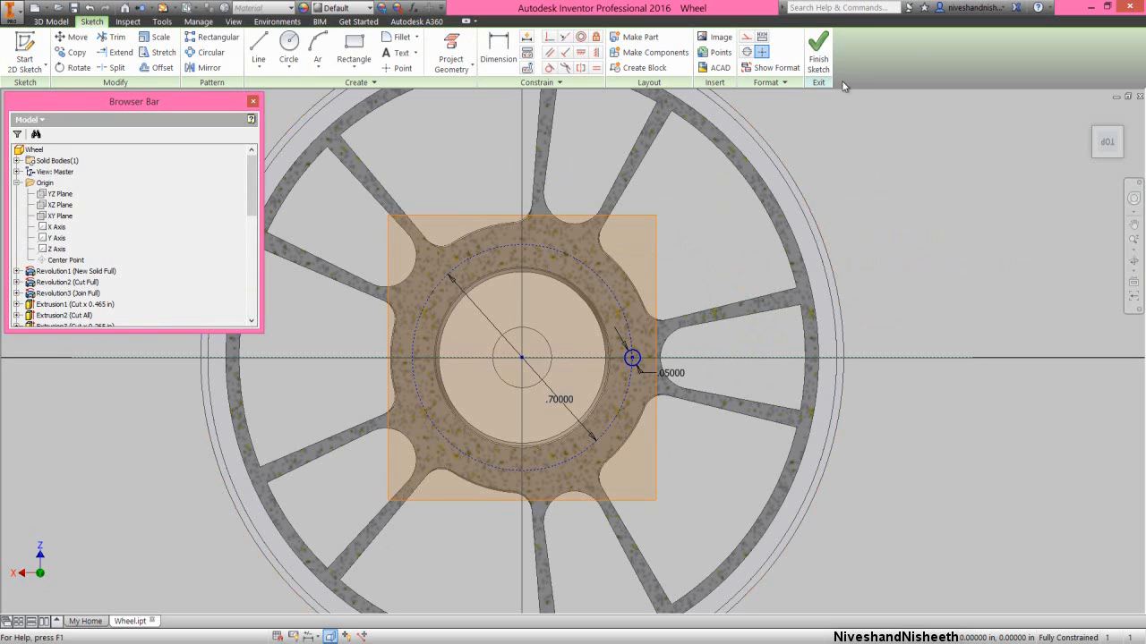
click(818, 54)
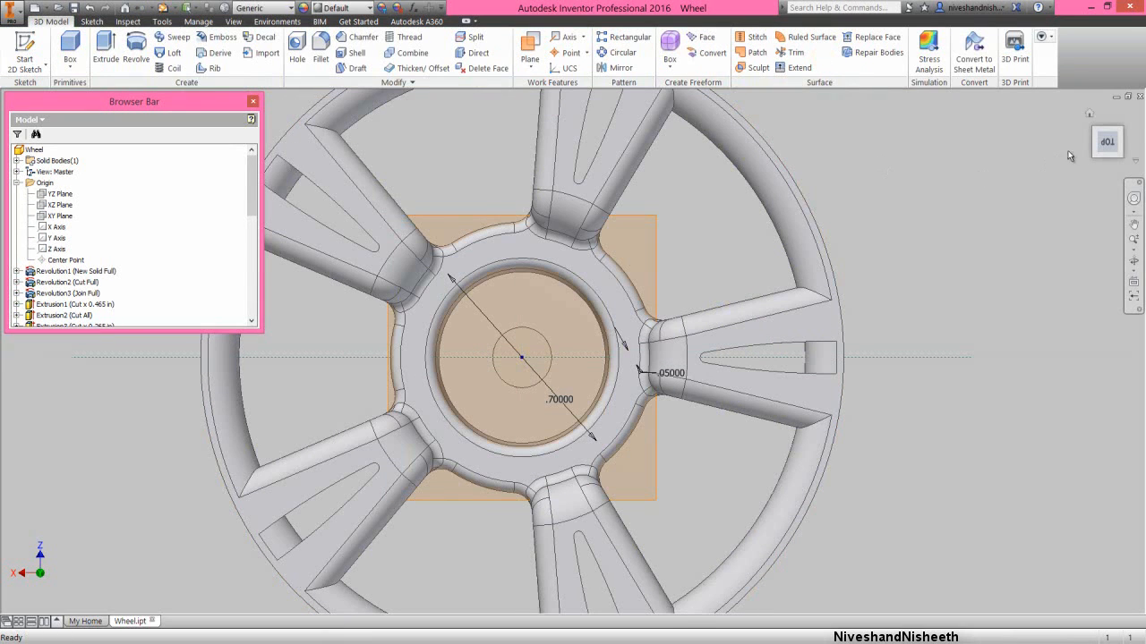
- Set up an extruded cut of the 0.05 in circle through all material toward the spoke face and open its taper angle
click(1133, 198)
drag(1060, 228, 972, 233)
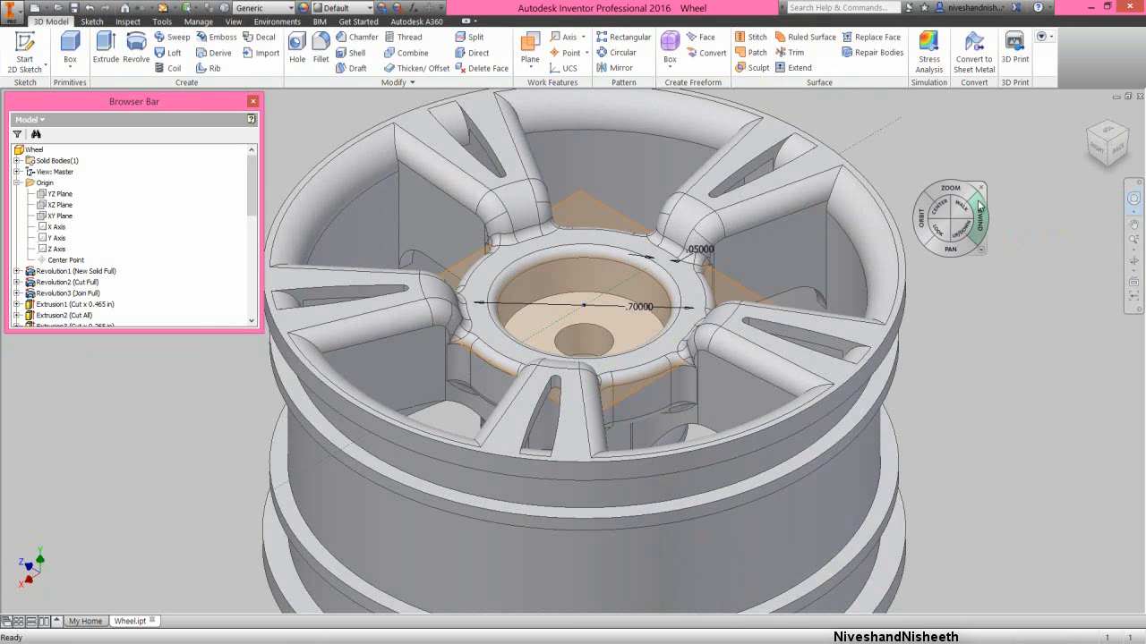
click(982, 190)
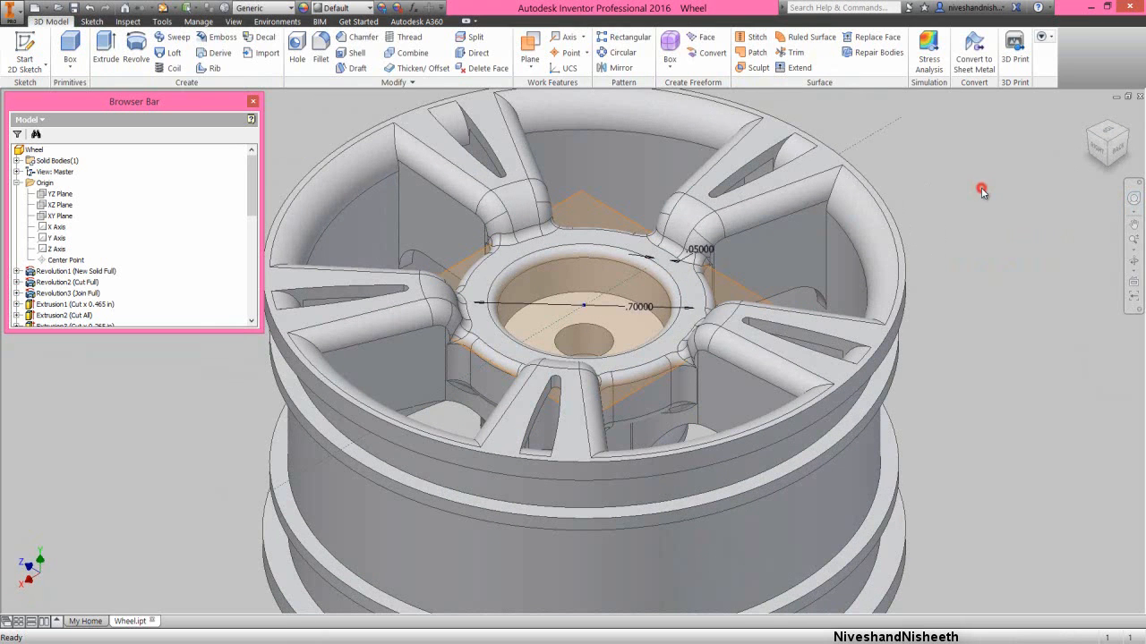
click(105, 68)
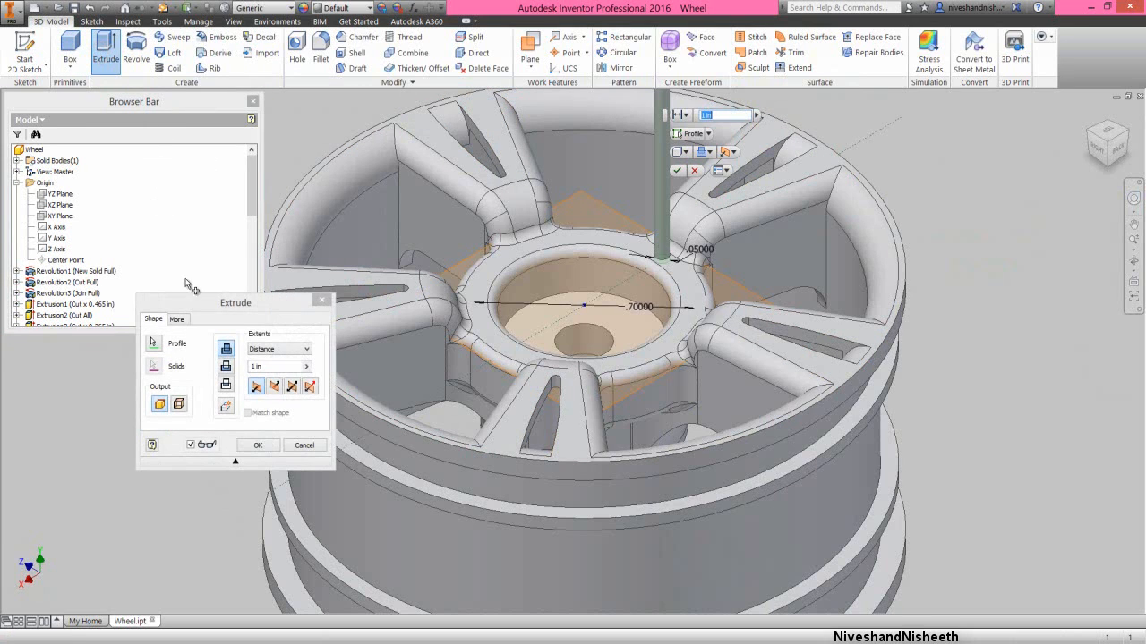
click(201, 305)
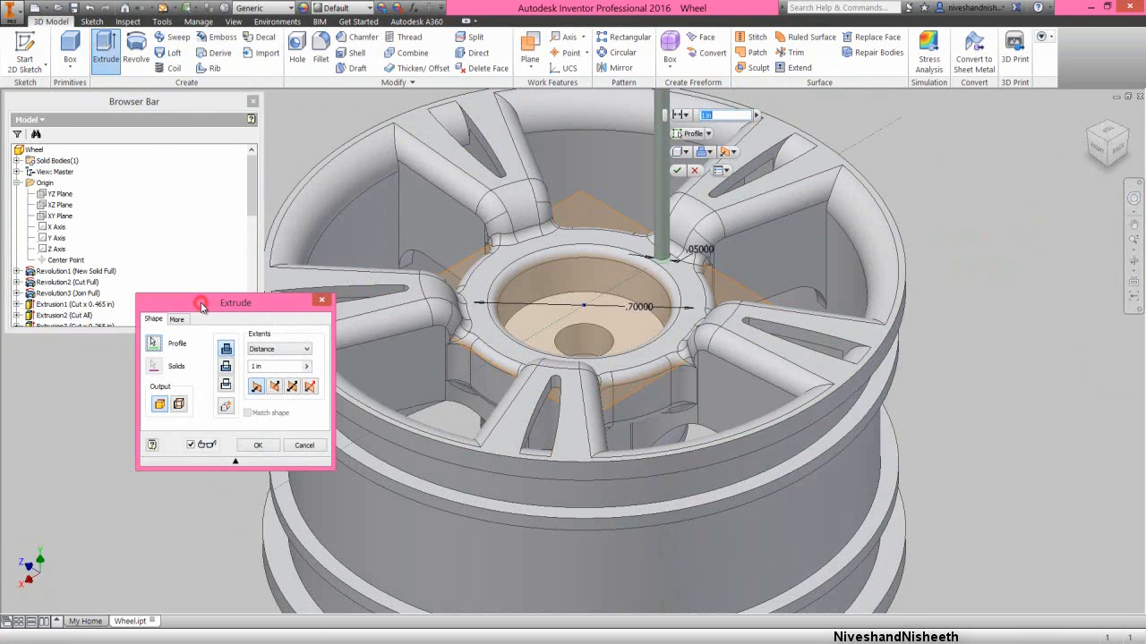
click(227, 367)
click(277, 349)
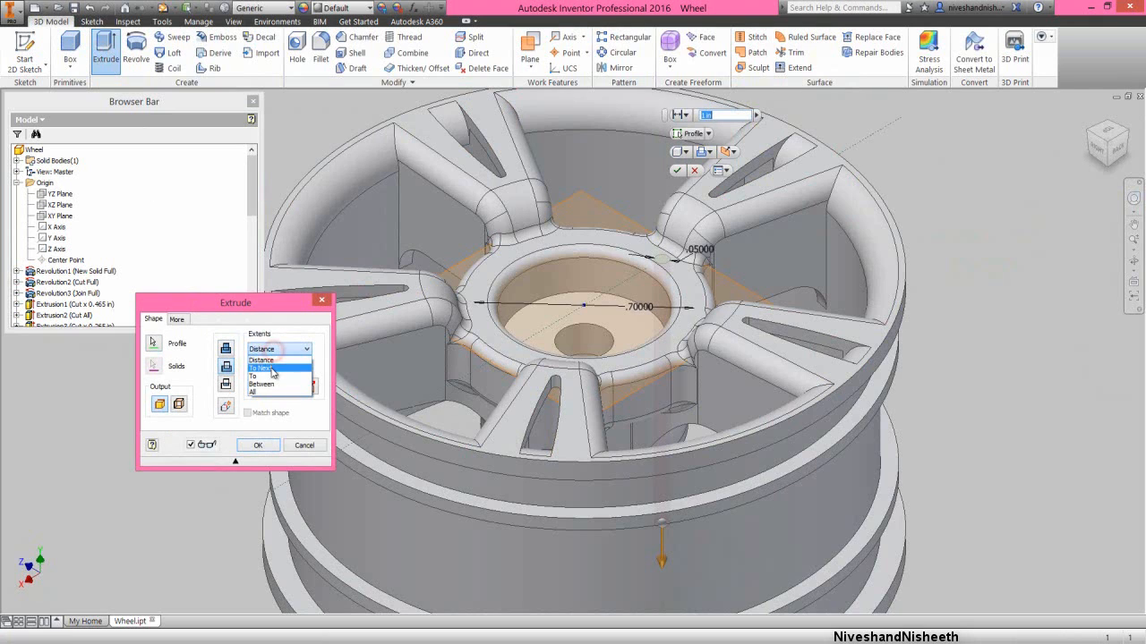
click(268, 391)
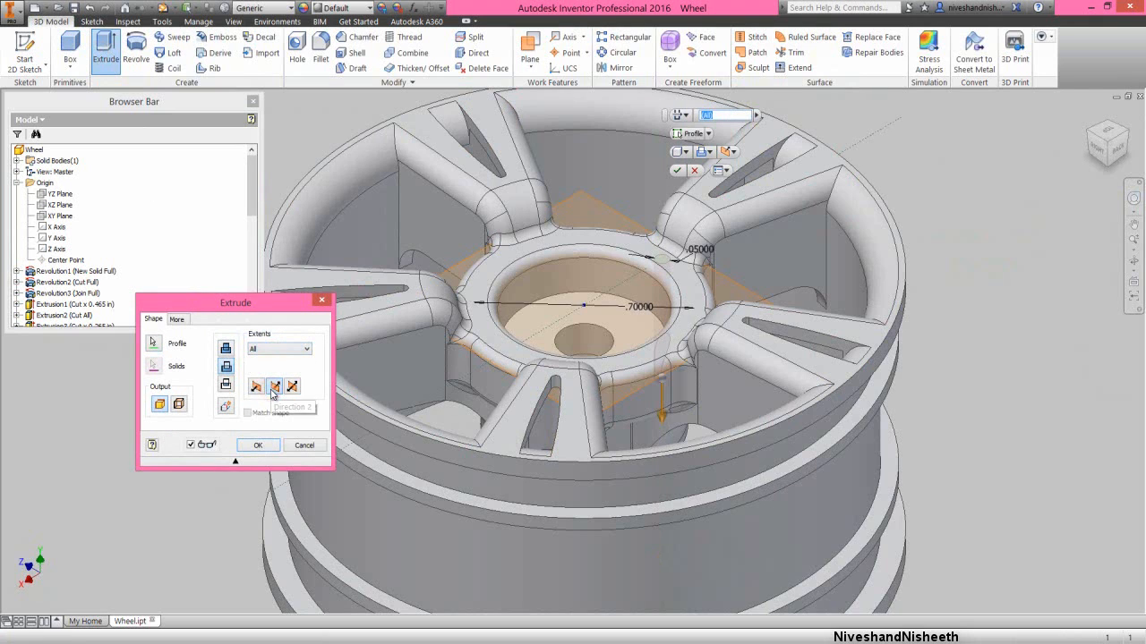
click(256, 386)
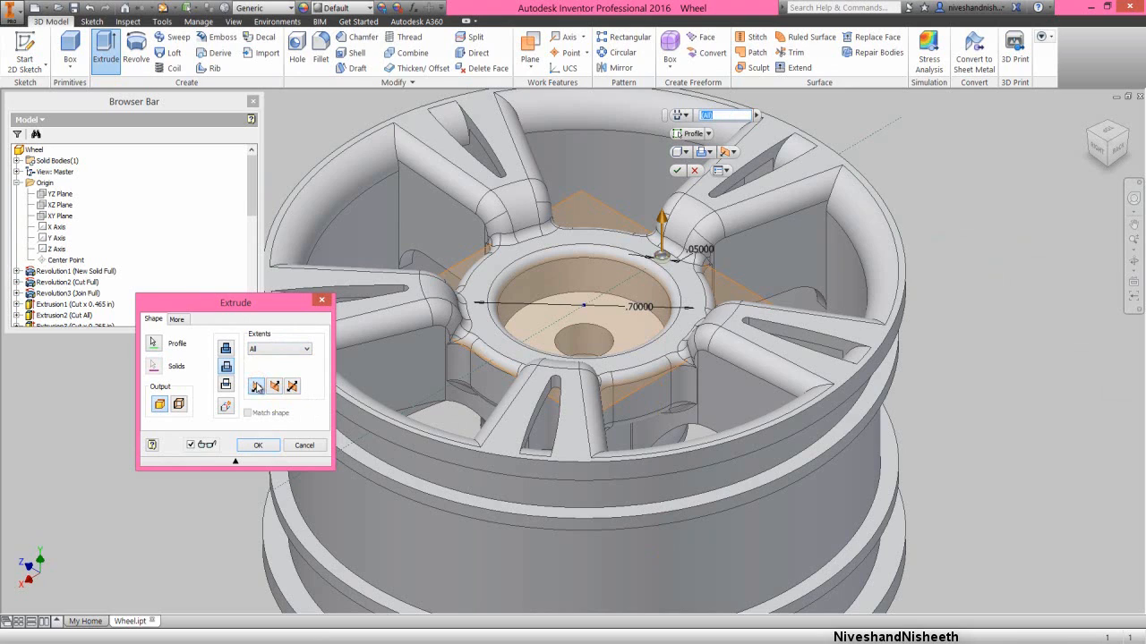
click(178, 320)
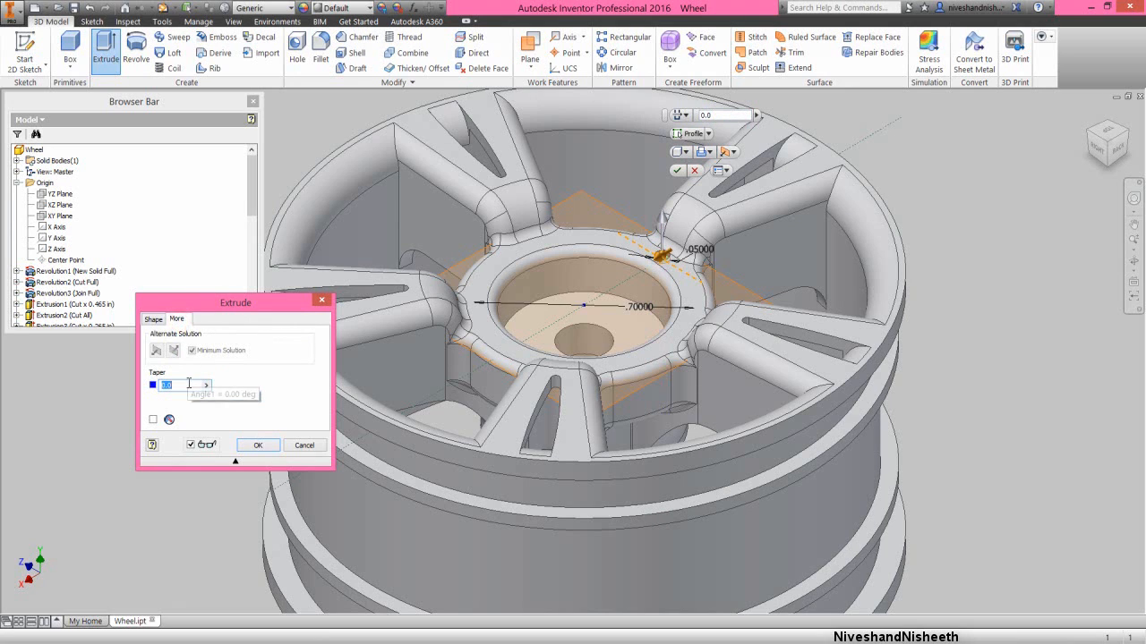
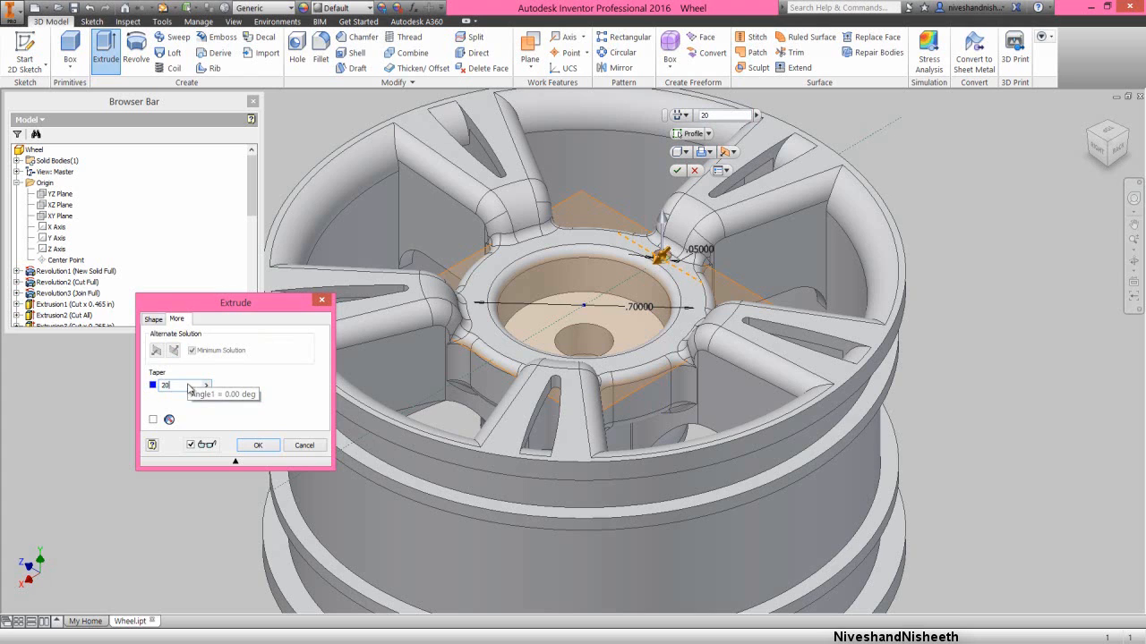
- Complete the through cut of the 0.05 in circle with a 20 degree taper and hide its work plane
click(256, 444)
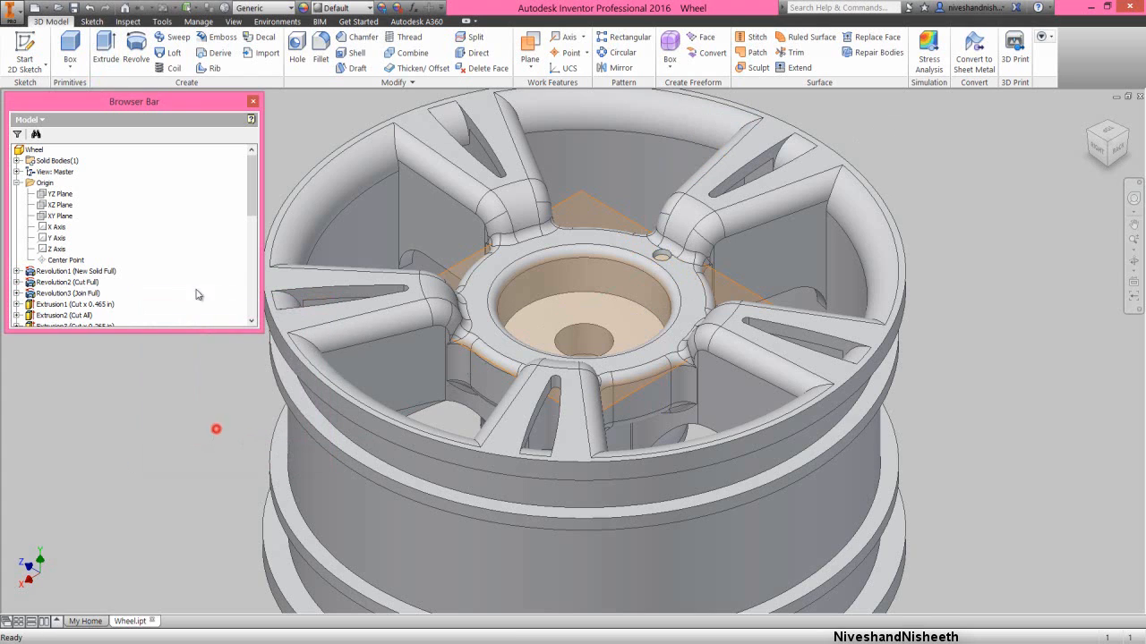
right_click(191, 230)
click(218, 362)
scroll(212, 278, down, 4)
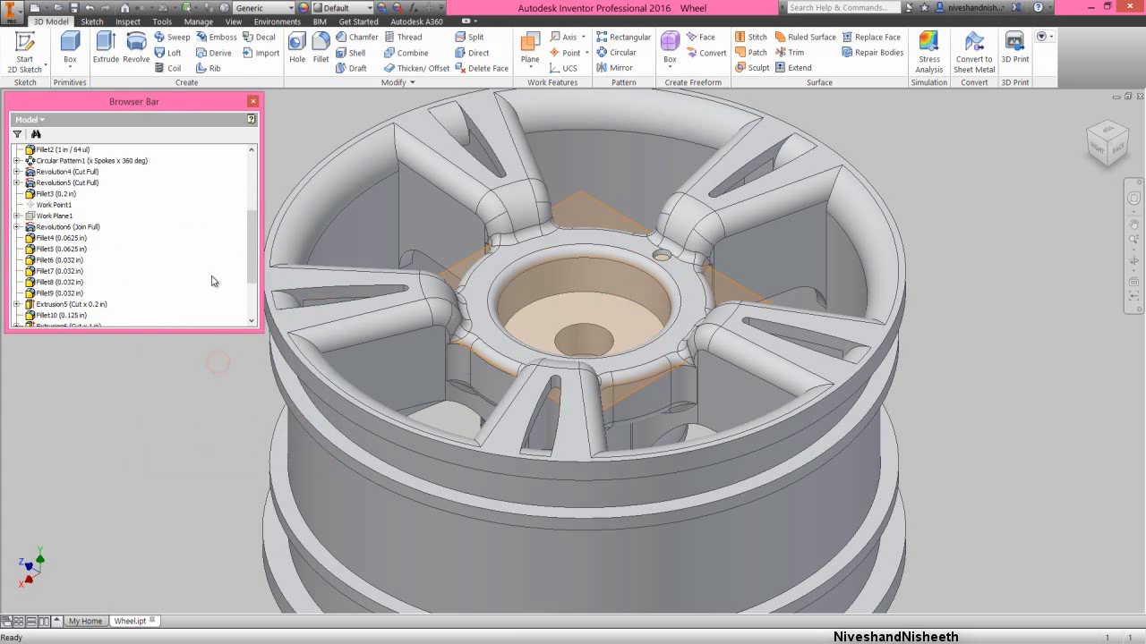
scroll(212, 281, down, 2)
click(44, 292)
right_click(45, 293)
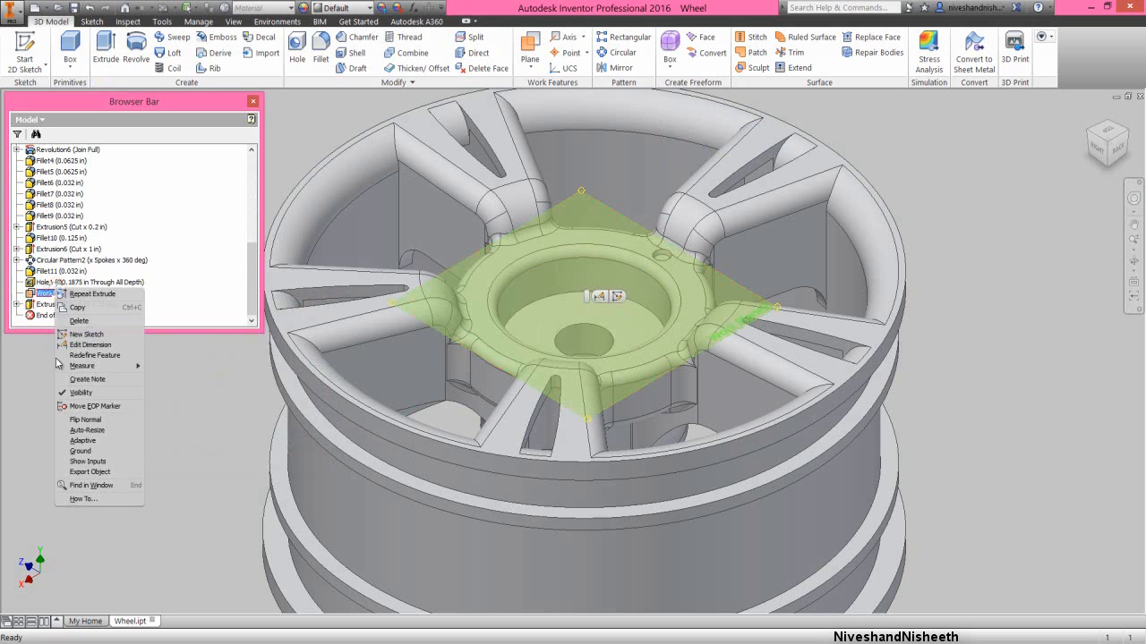
click(76, 393)
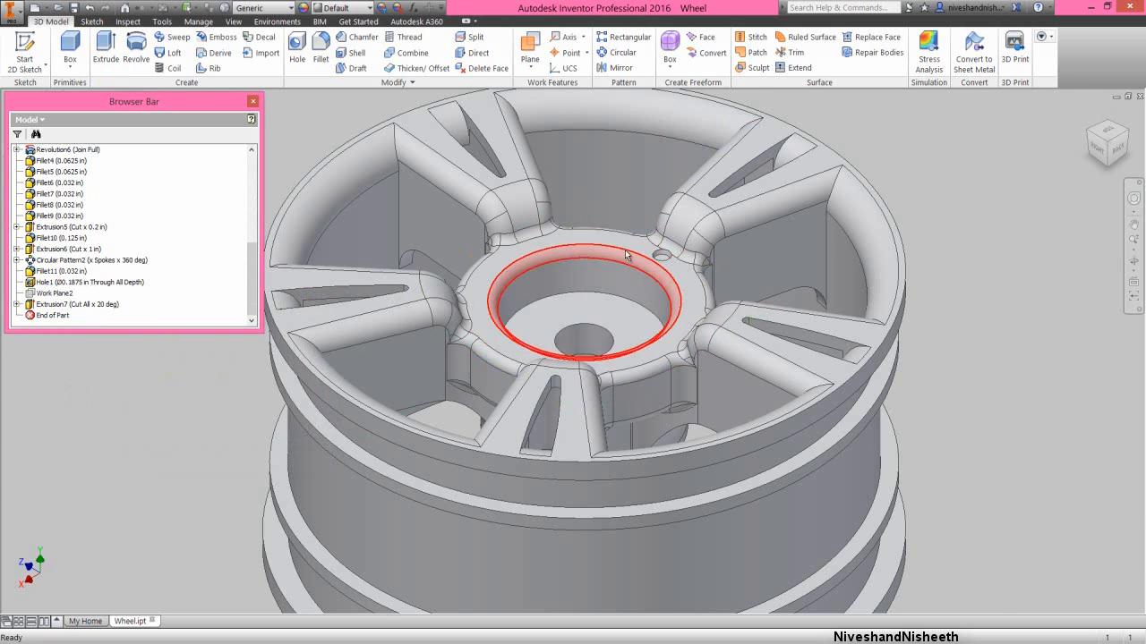
- Fillet the upper and lower edges of the small tapered hole beside the spoke with a 0.005 in radius
scroll(704, 243, up, 5)
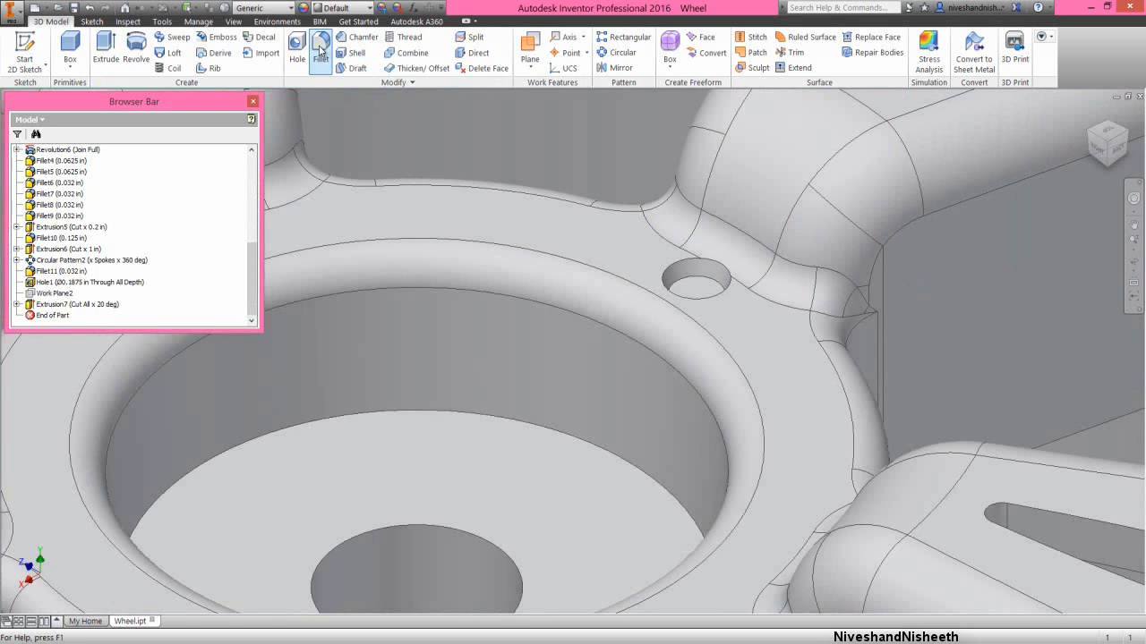
click(321, 47)
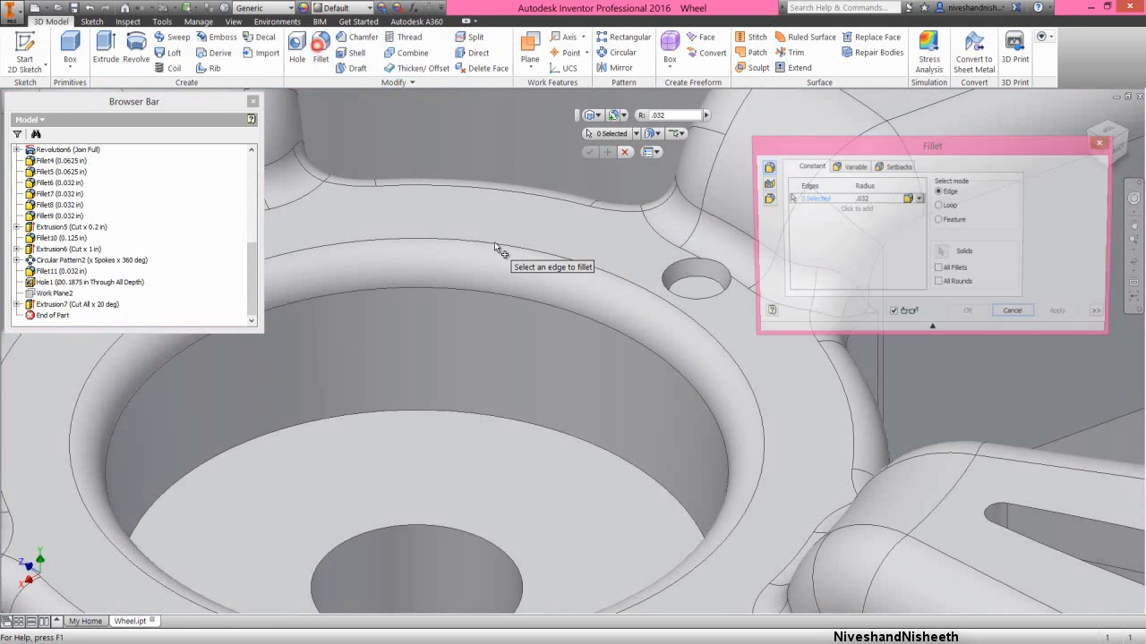
click(673, 261)
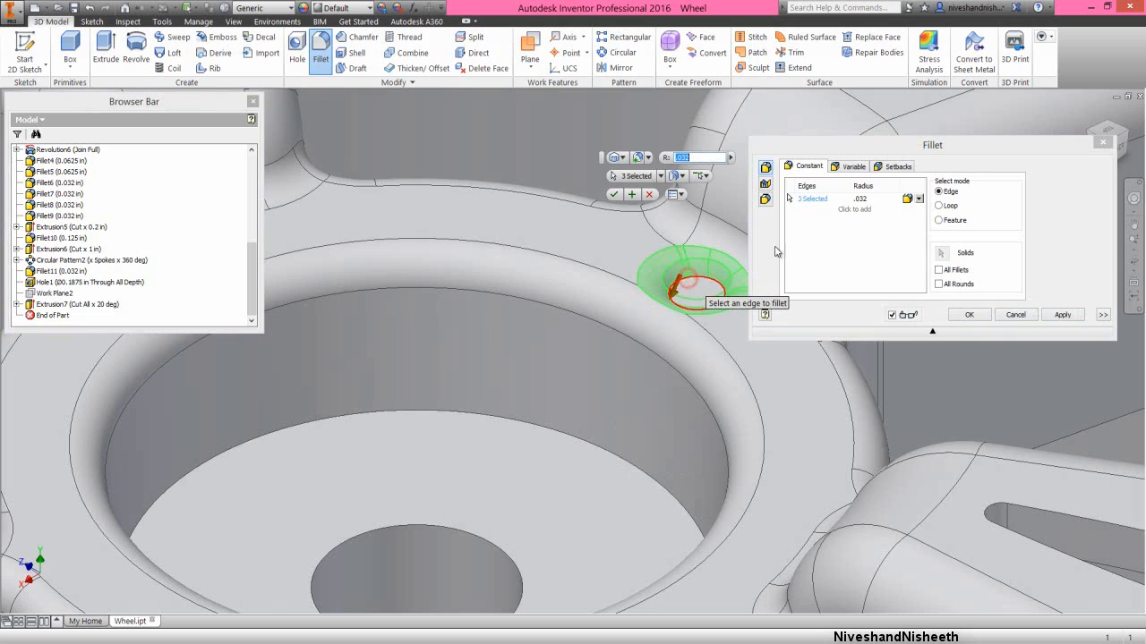
click(857, 198)
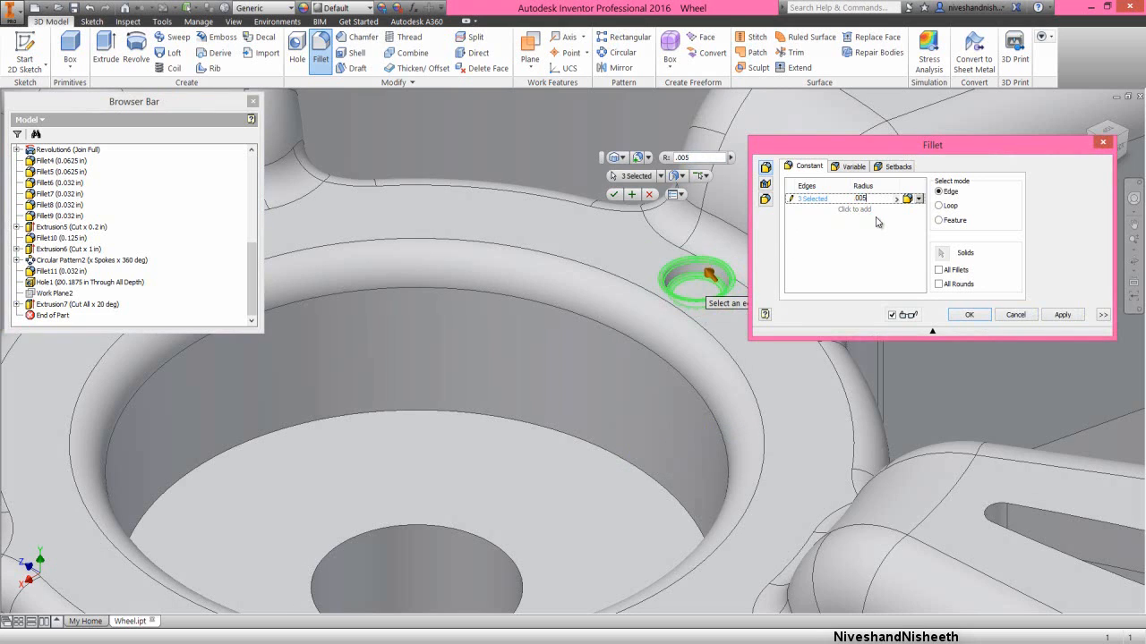
click(973, 318)
scroll(772, 209, down, 5)
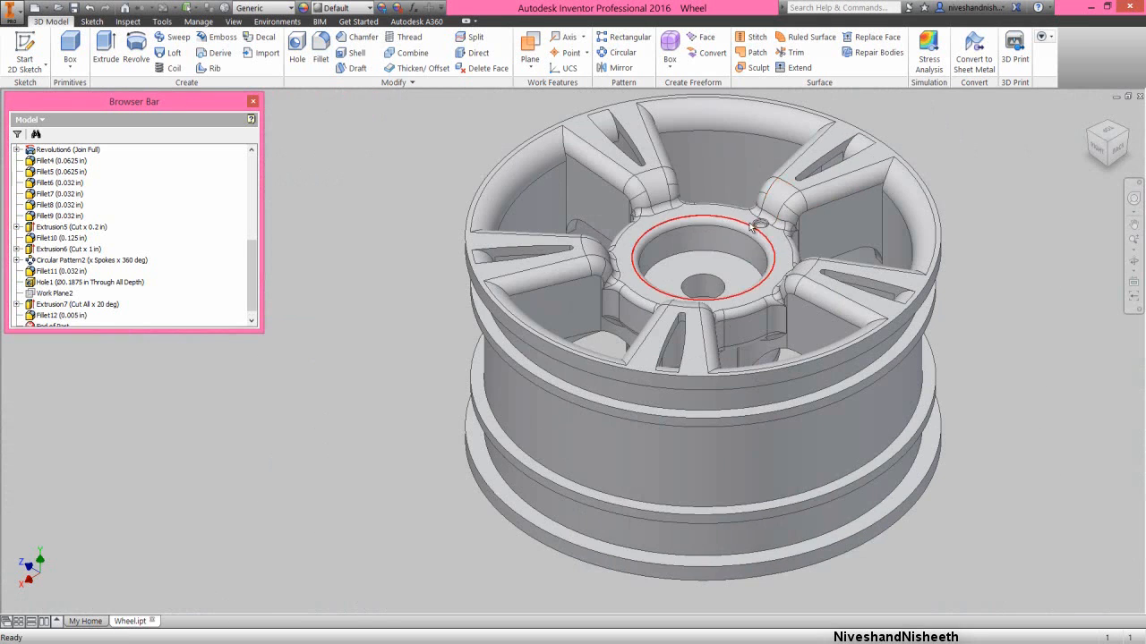
- Circular-pattern the small tapered cut and its 0.005 in fillet around the hub axis, with 10 occurrences over 360 degrees
click(391, 175)
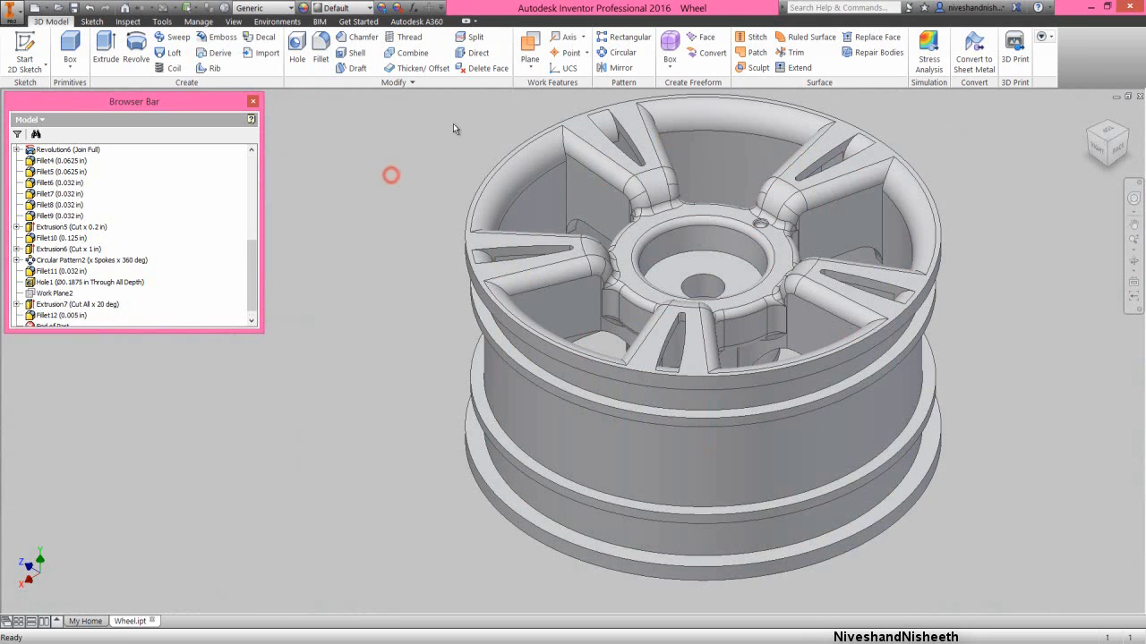
click(604, 55)
drag(253, 257, 255, 297)
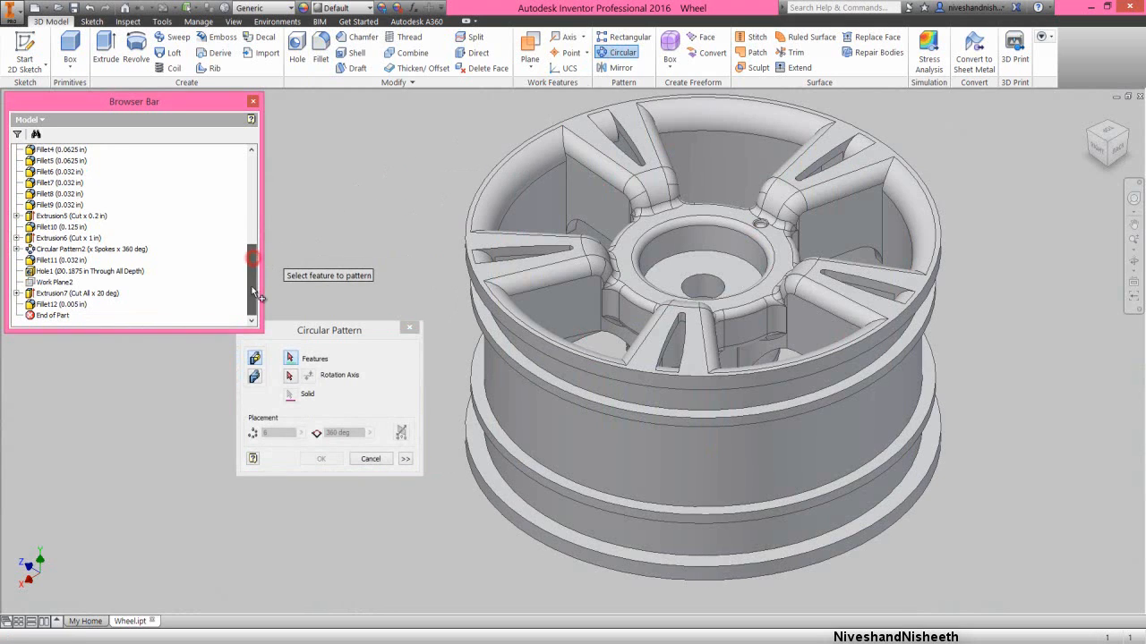
click(77, 294)
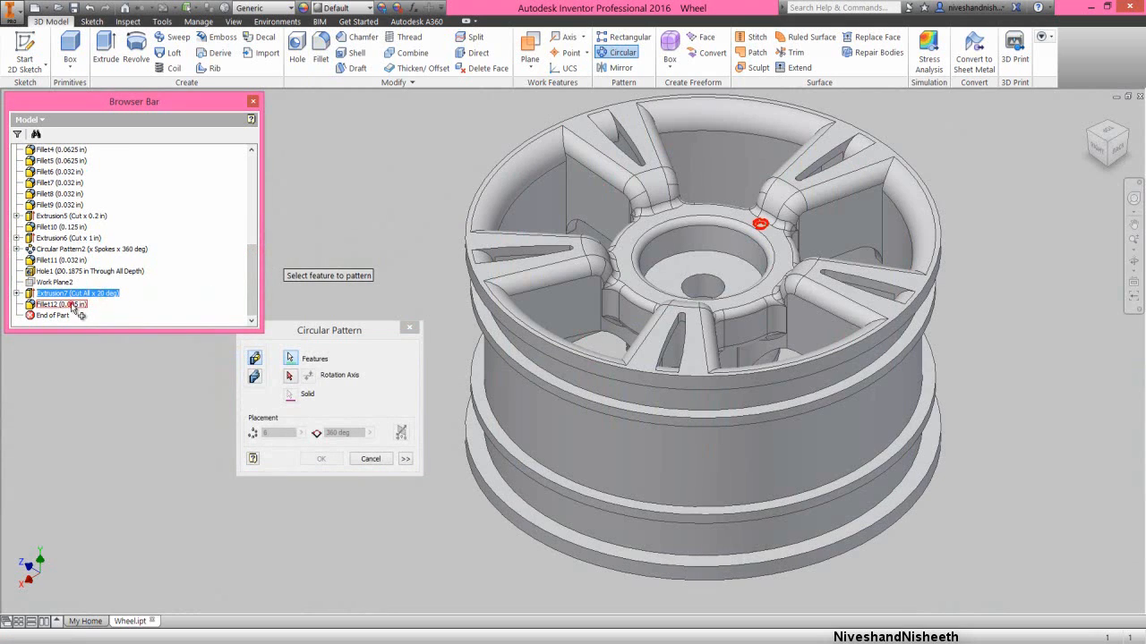
ctrl+click(67, 304)
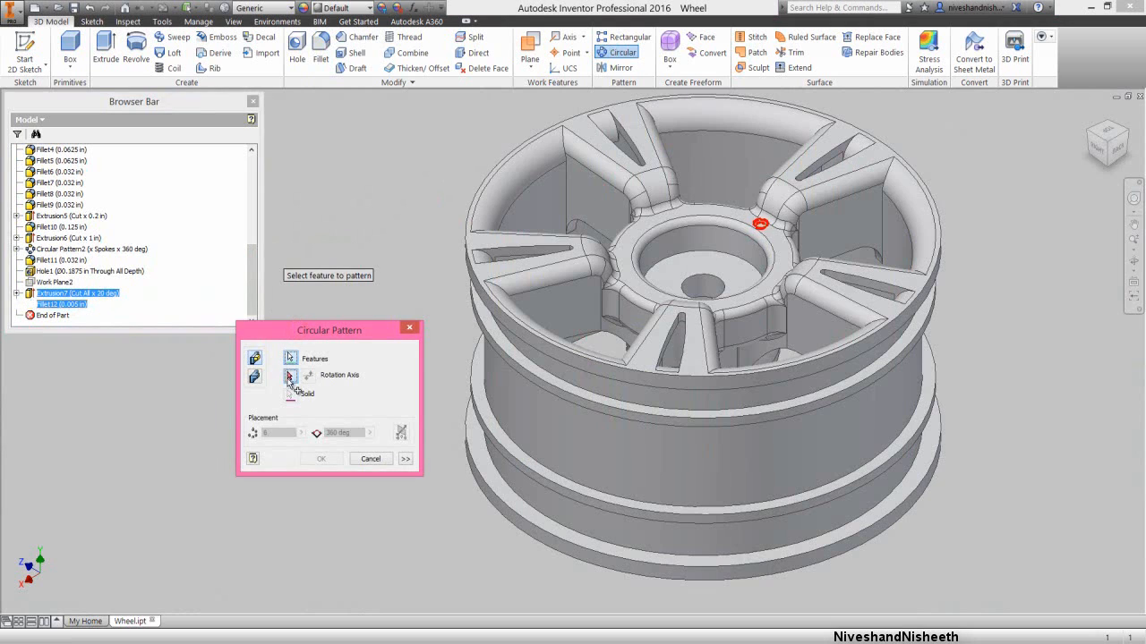
click(290, 376)
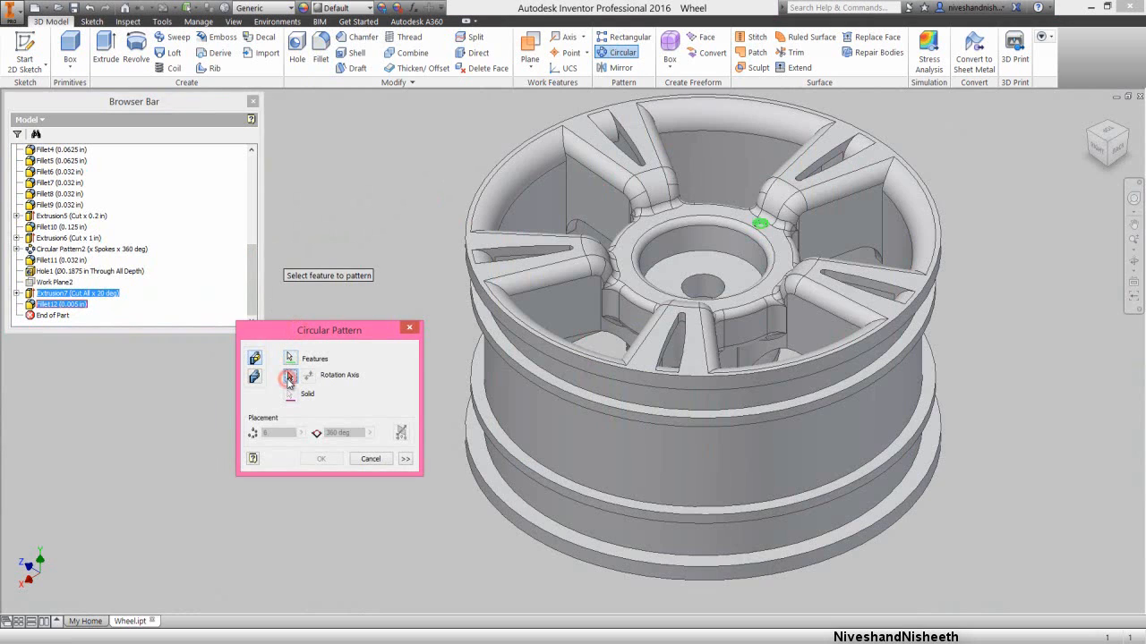
click(693, 252)
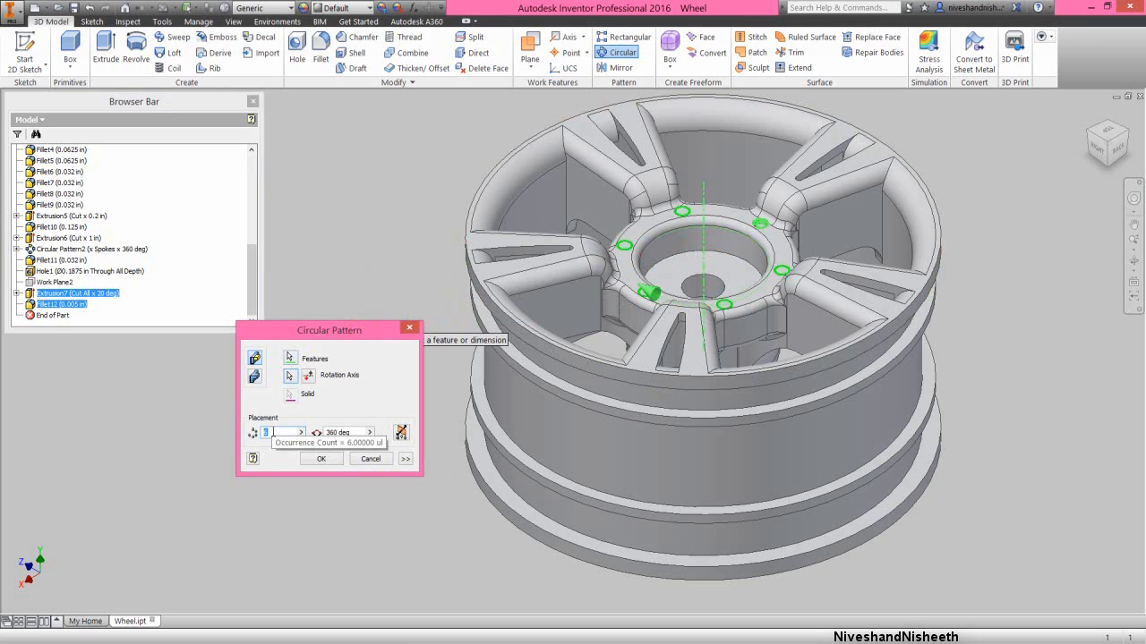
text(10)
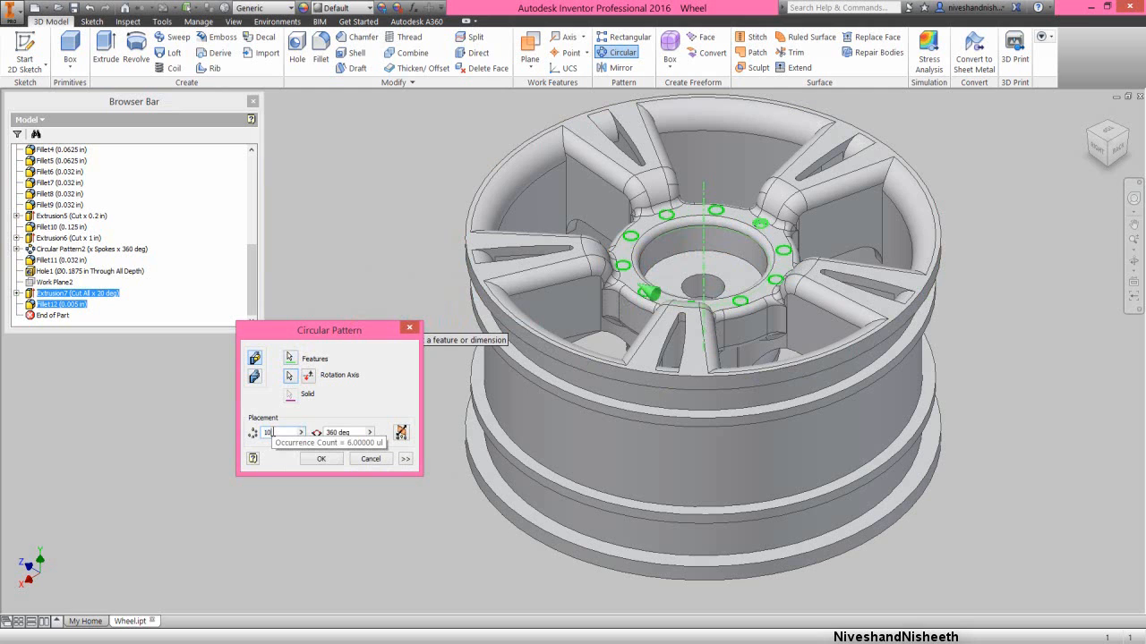
click(321, 459)
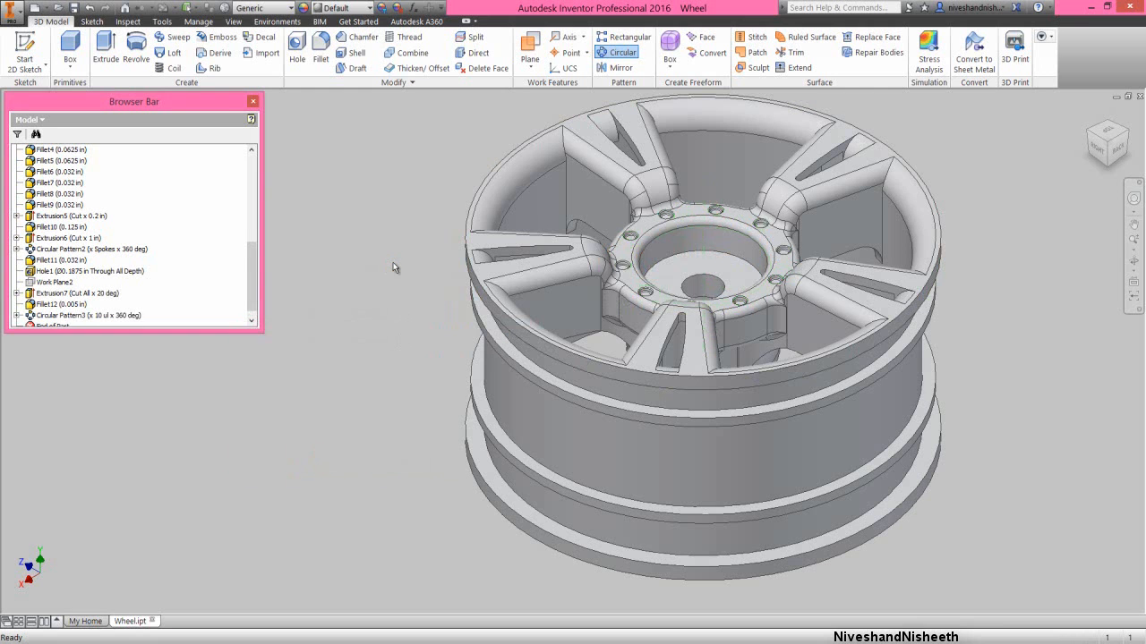
- Check the patterned hub holes and save the wheel part
scroll(675, 214, up, 5)
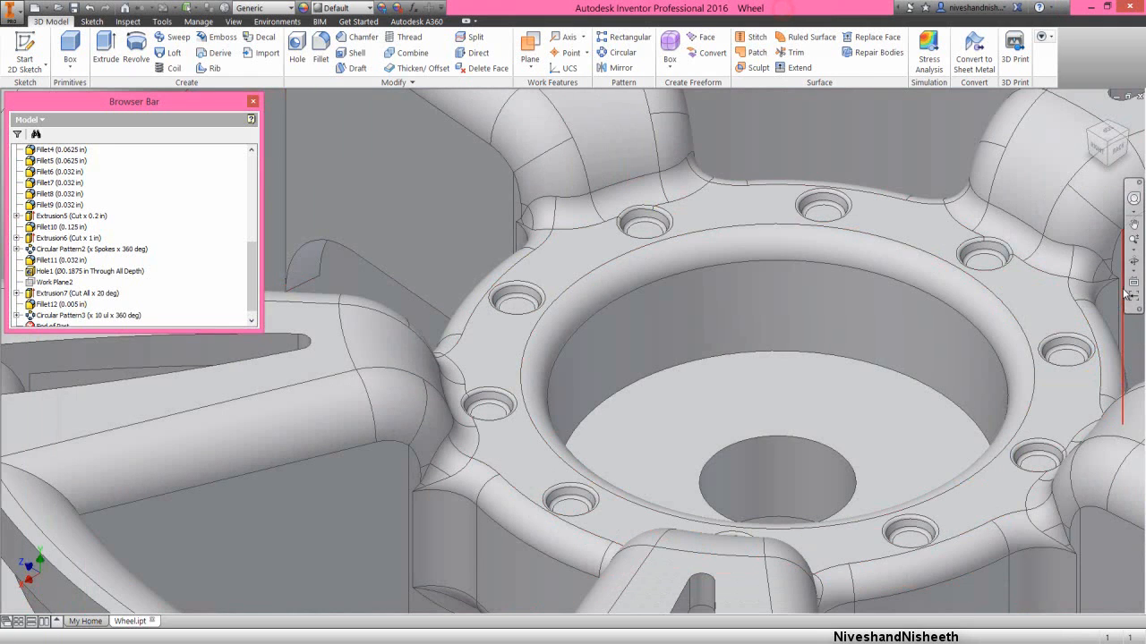
click(1135, 256)
click(1091, 277)
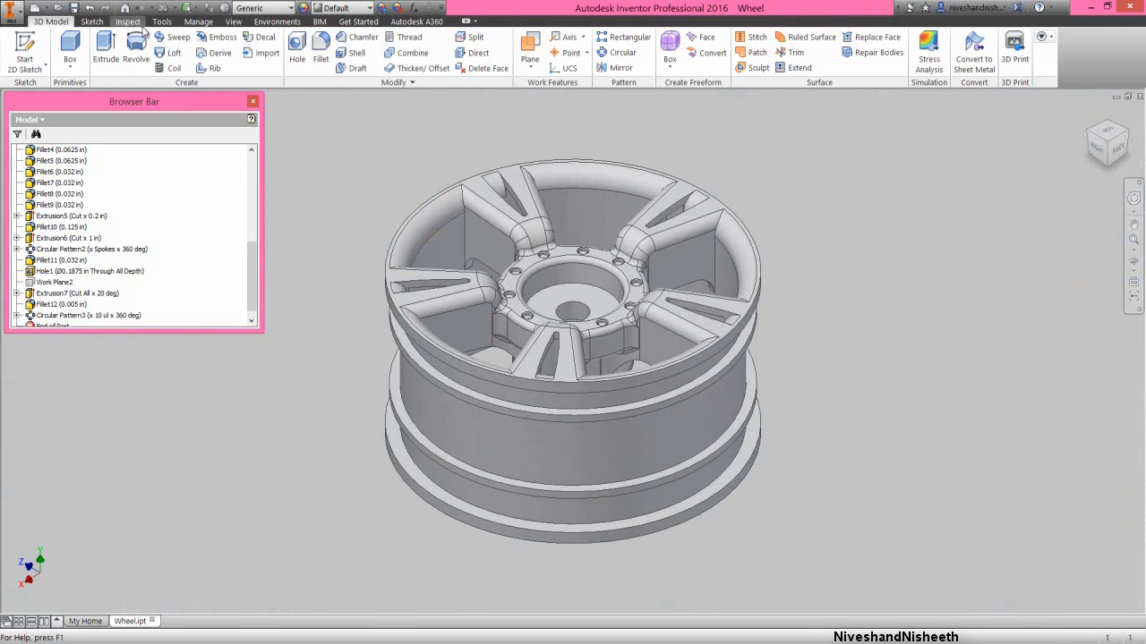
key(ctrl+s)
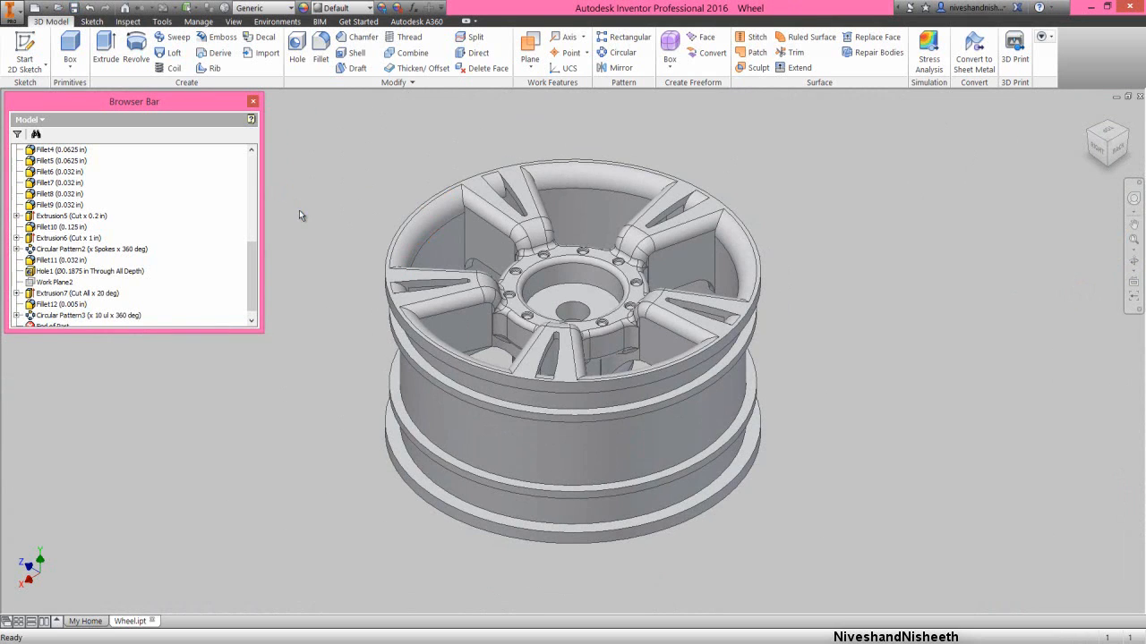
click(299, 211)
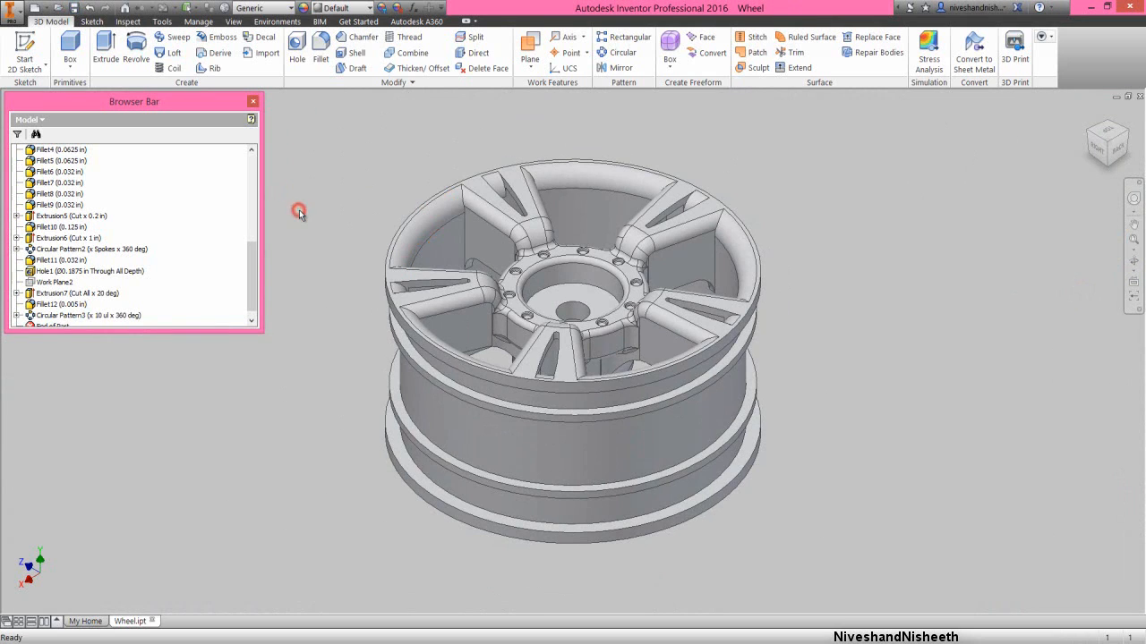
- Start a 0.032 in fillet on the round hub recess's floor edge and four vertical edges where spokes meet the rim
click(315, 59)
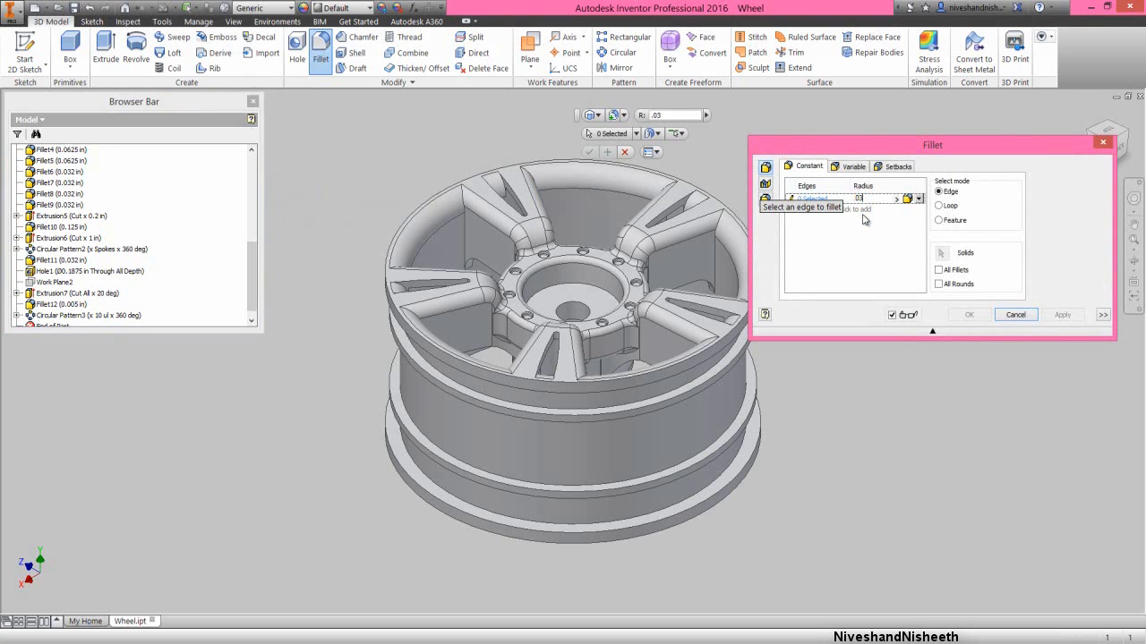
click(584, 286)
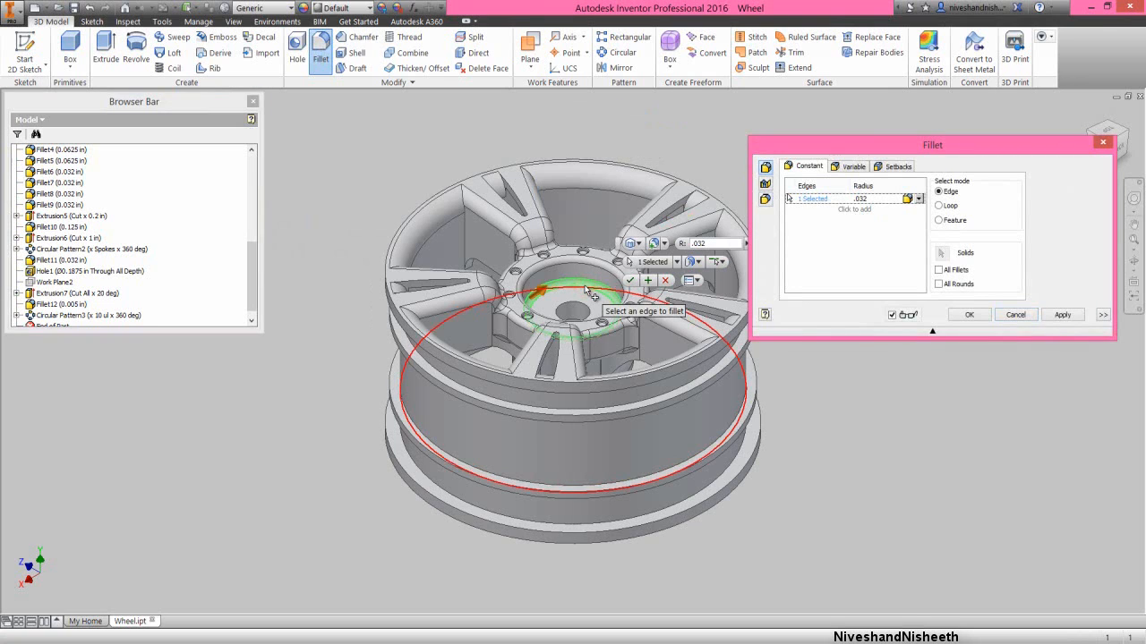
click(463, 231)
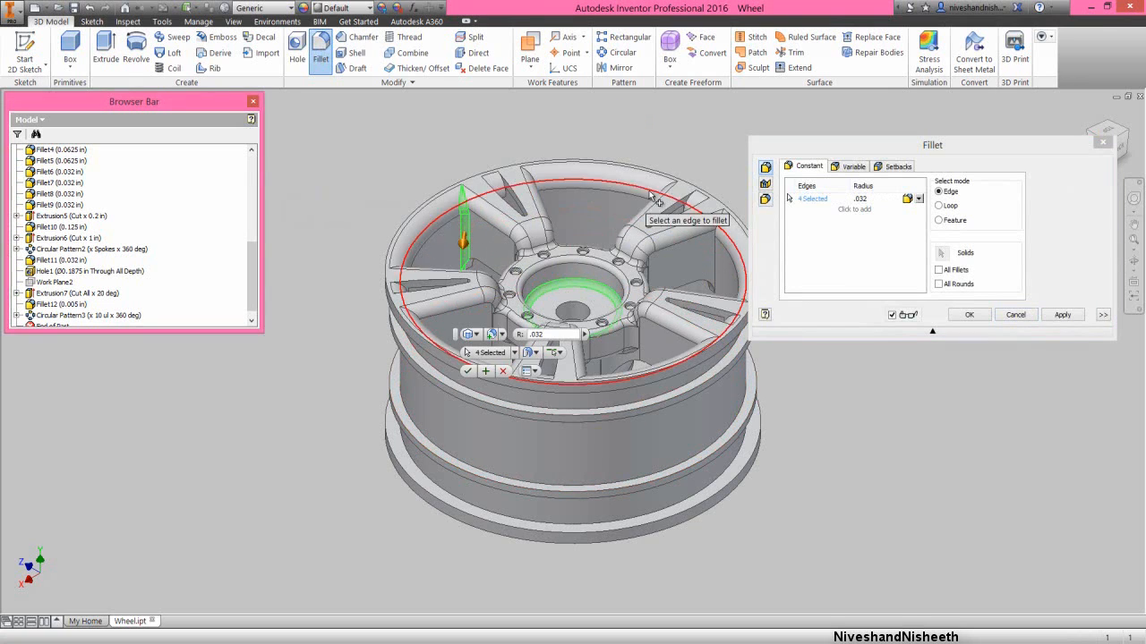
click(1126, 134)
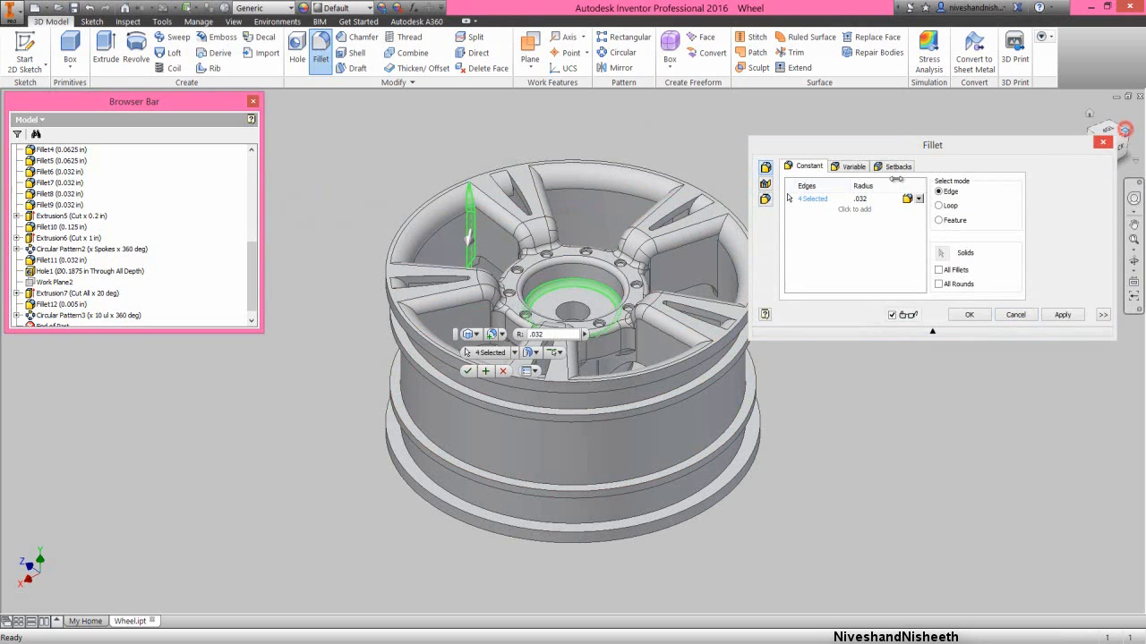
scroll(702, 288, up, 3)
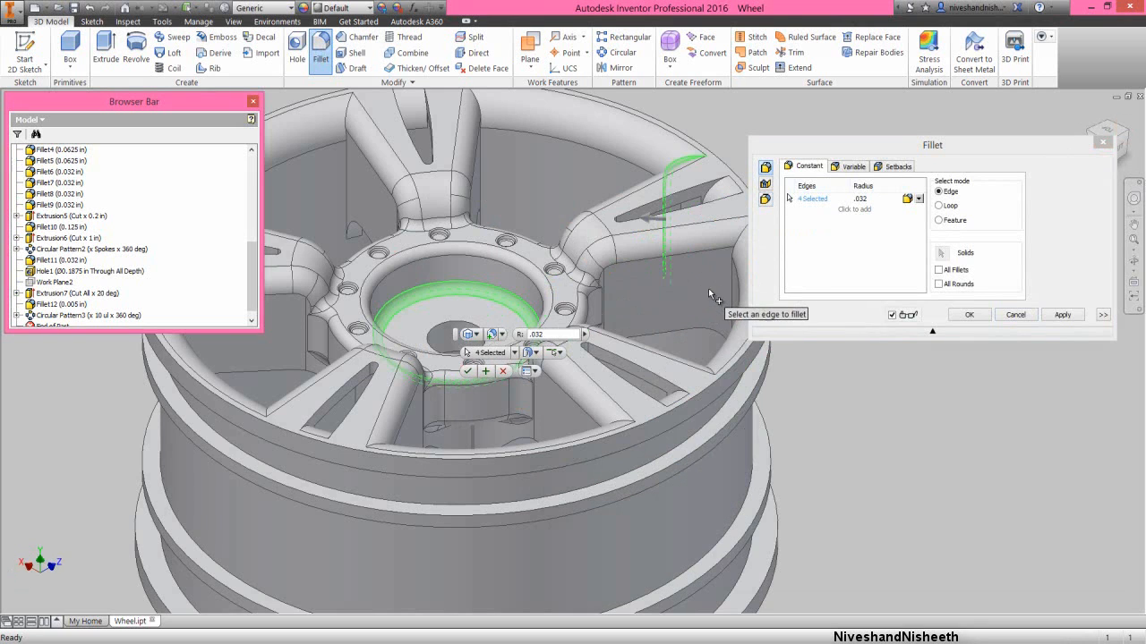
click(730, 286)
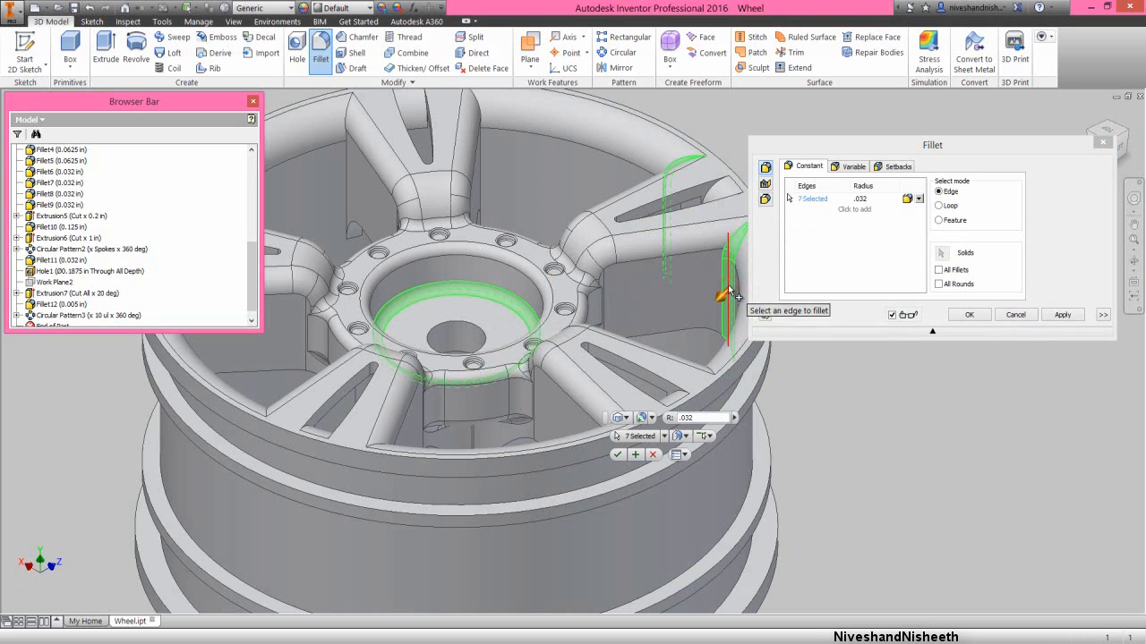
click(485, 186)
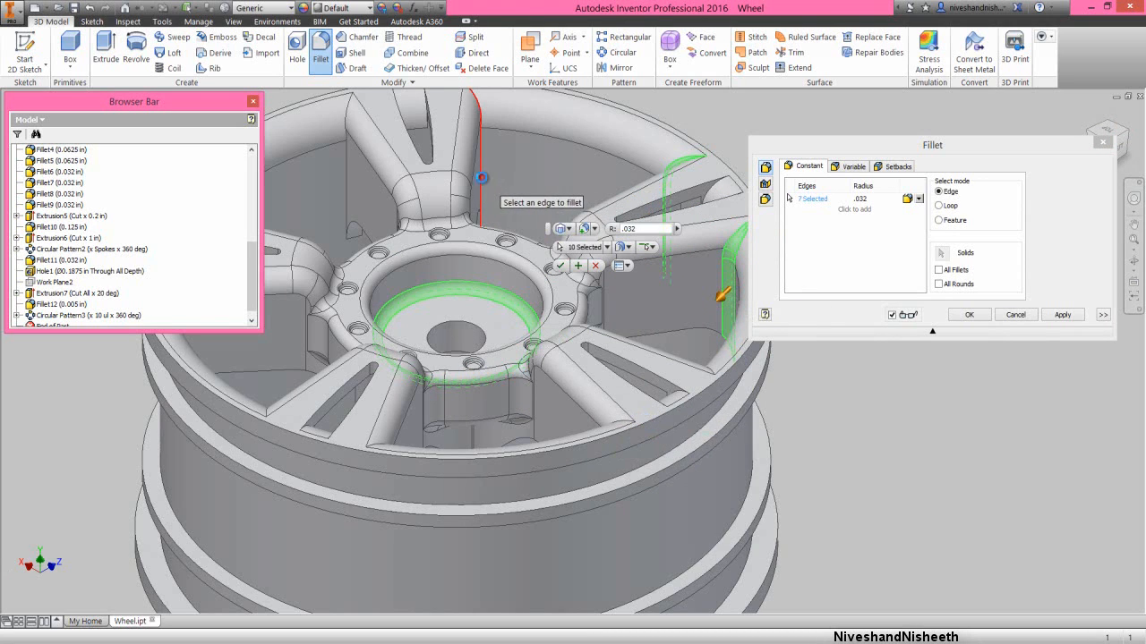
click(346, 183)
scroll(536, 182, down, 3)
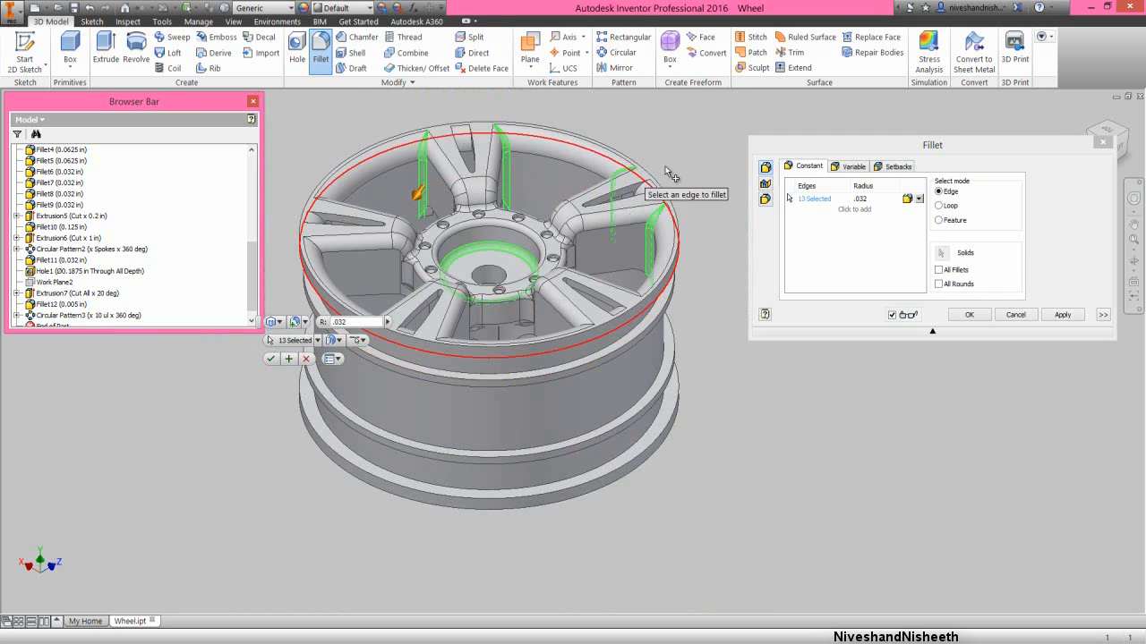
- Add the six remaining vertical edges where the spokes meet the rim to the 0.032 in fillet
scroll(573, 170, up, 5)
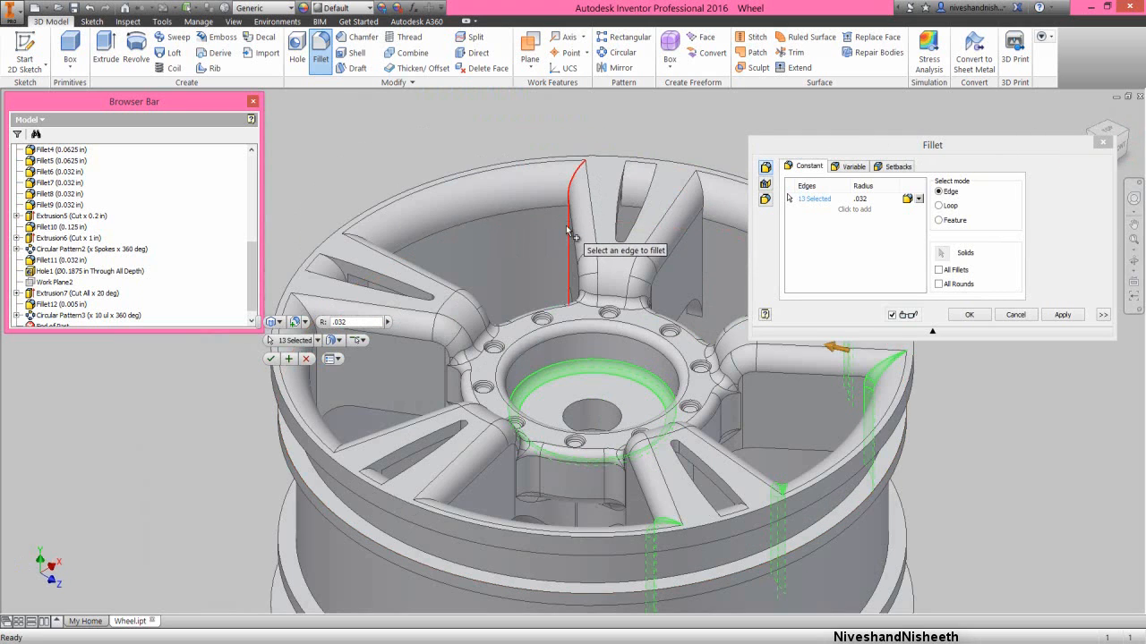
click(558, 230)
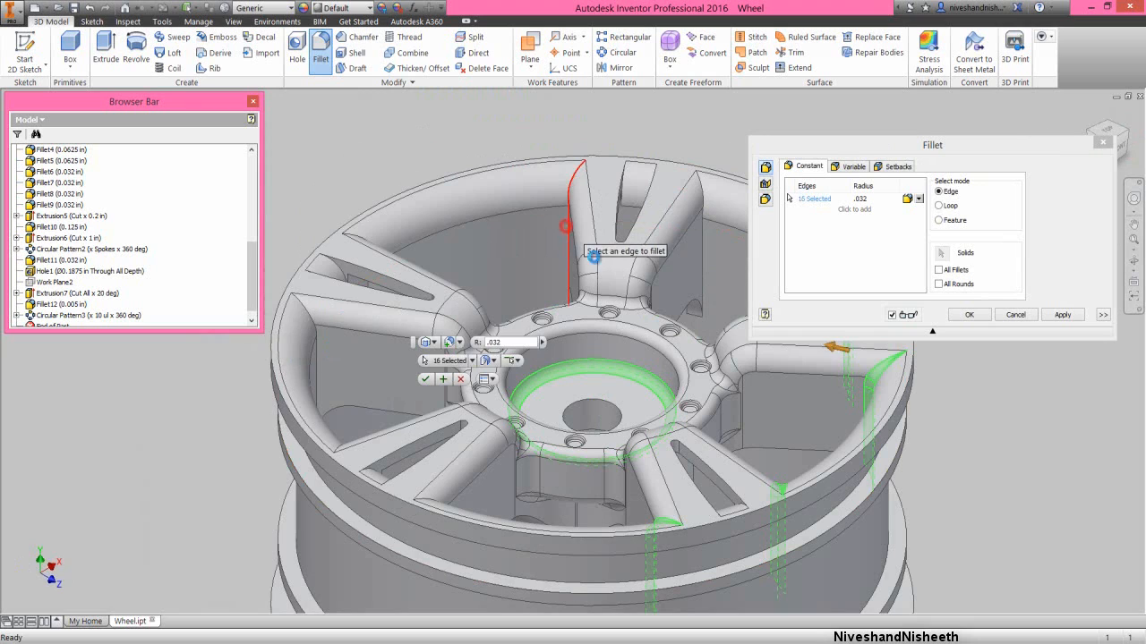
click(703, 253)
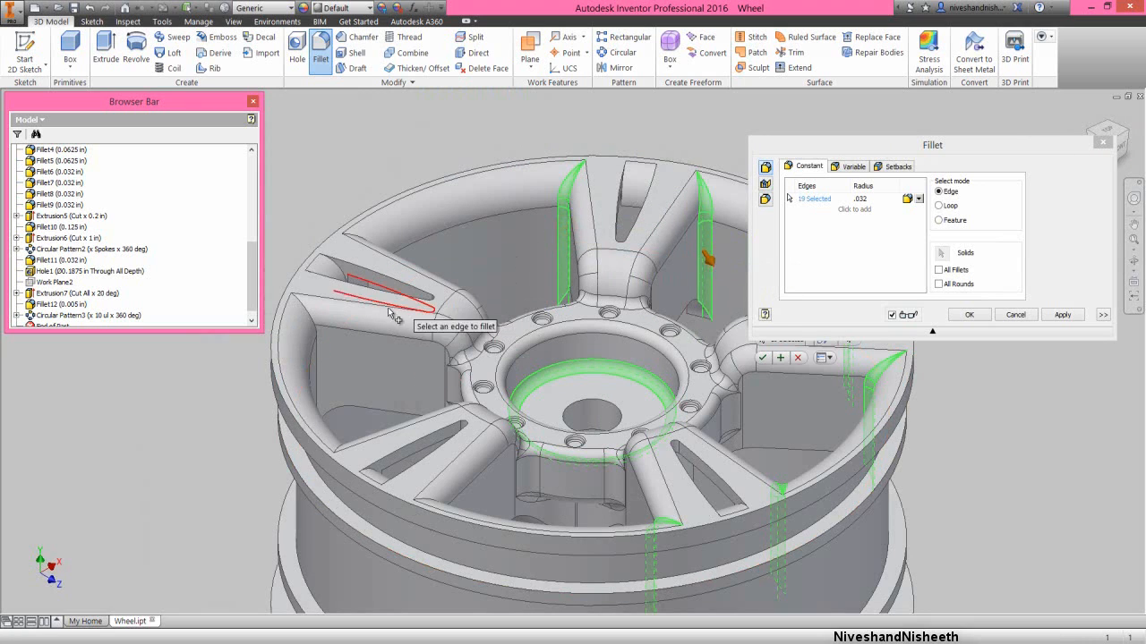
click(318, 358)
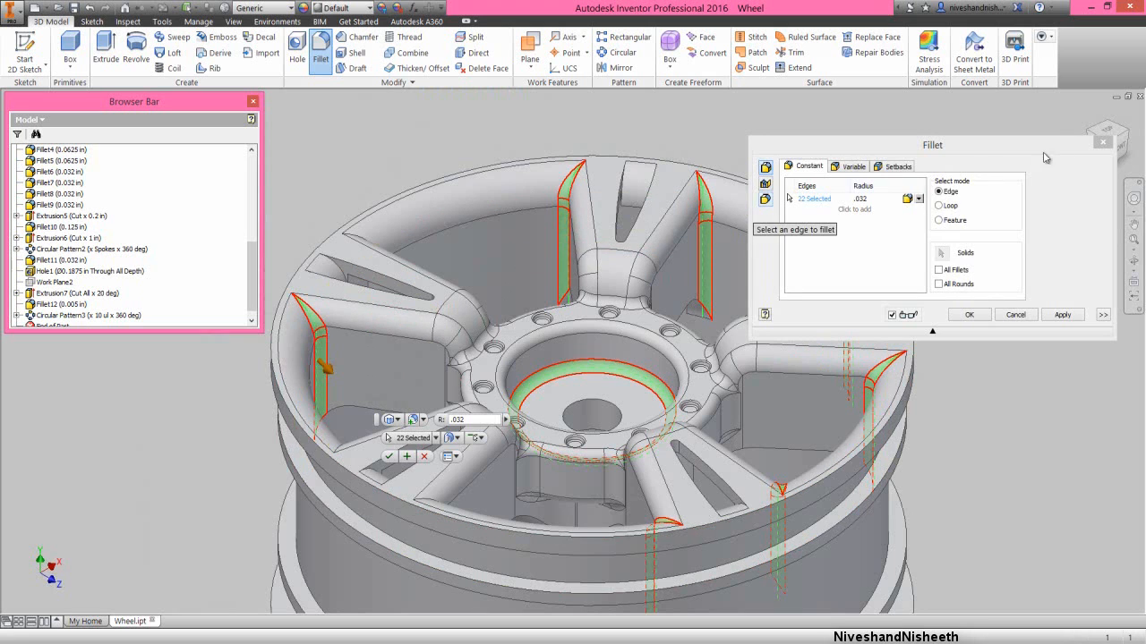
click(1125, 134)
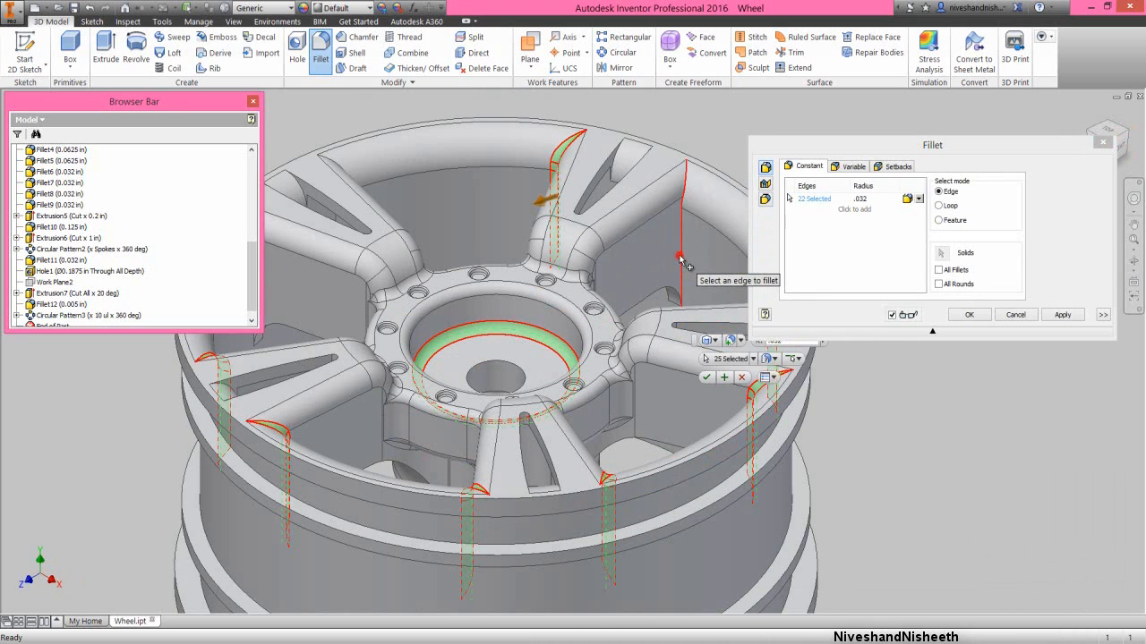
click(682, 261)
scroll(680, 268, down, 3)
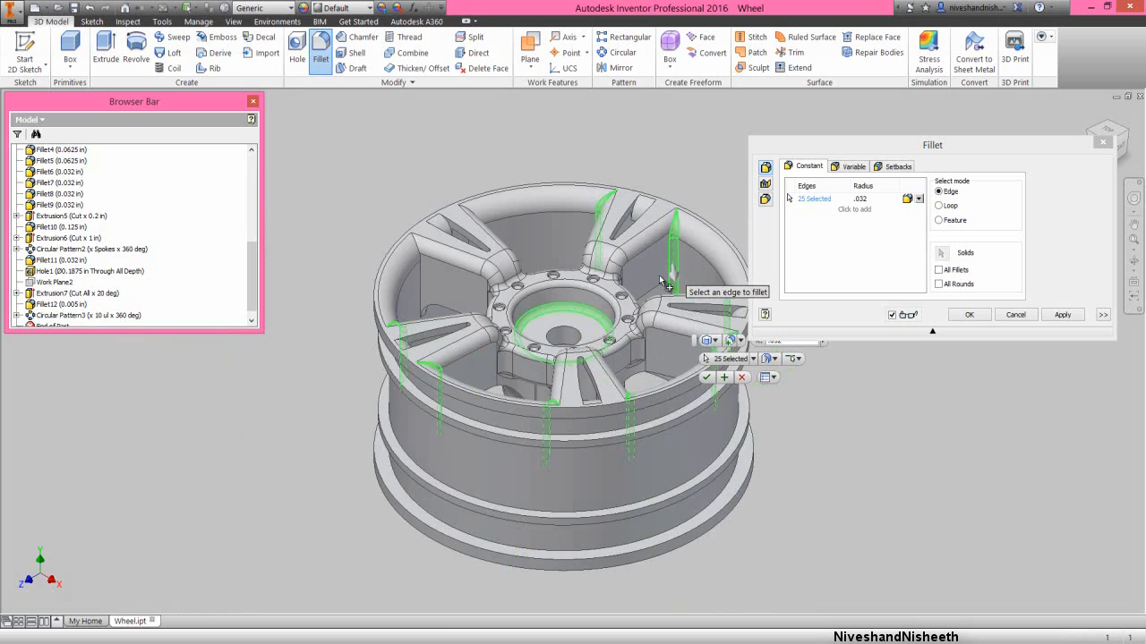
click(421, 300)
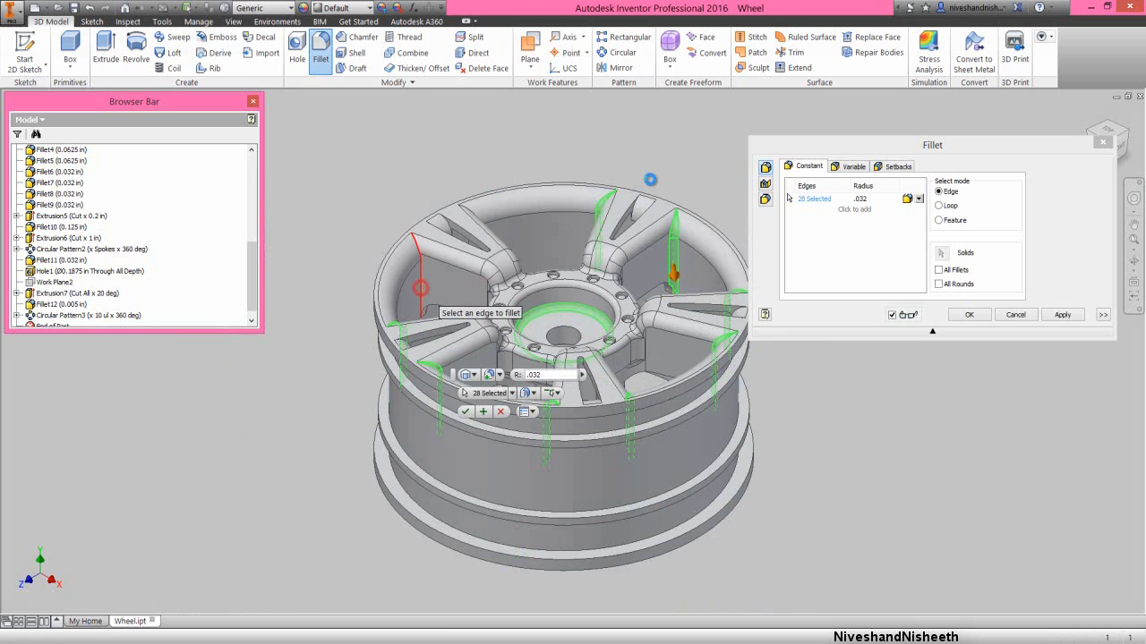
click(1127, 132)
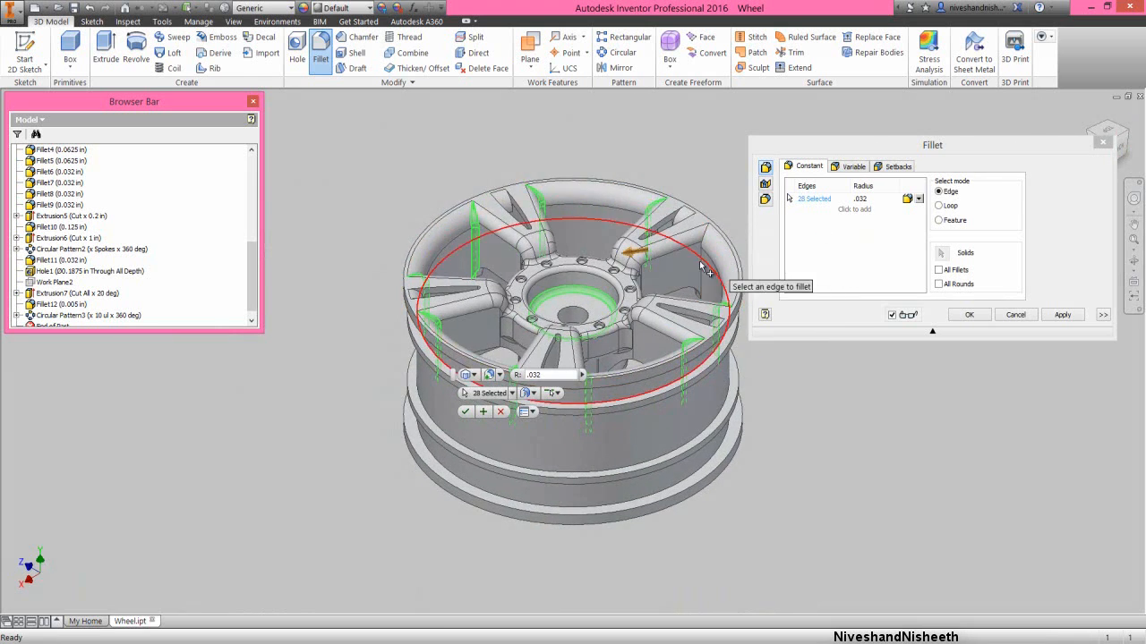
click(702, 268)
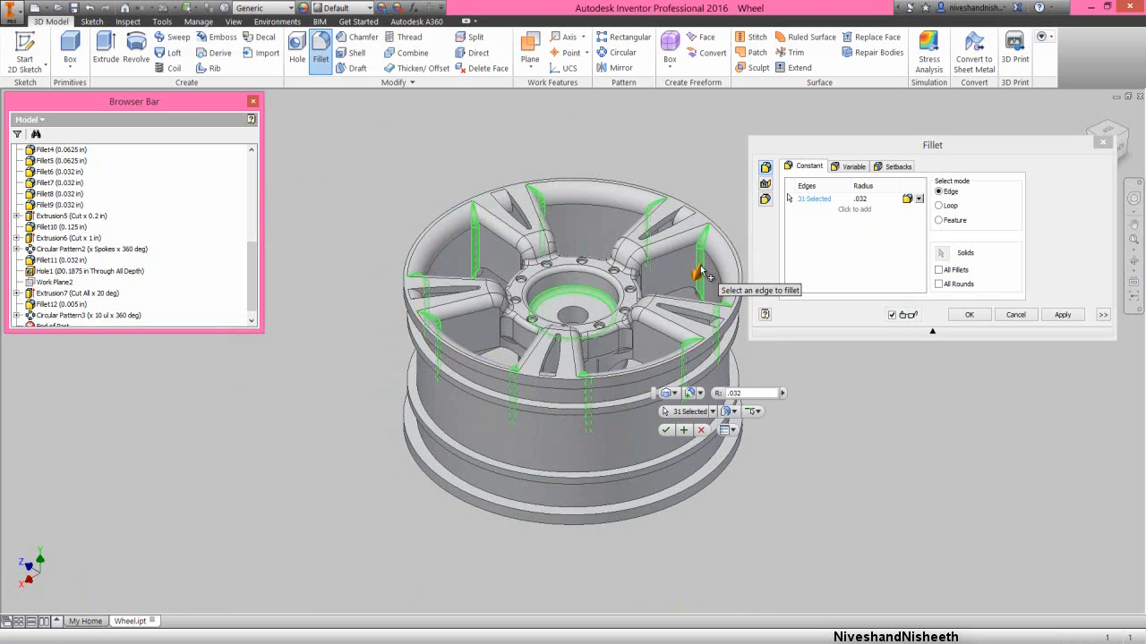
- Add the U-shaped inner edges of the recesses on the back of two opposite spokes to the 0.032 in fillet
click(1133, 260)
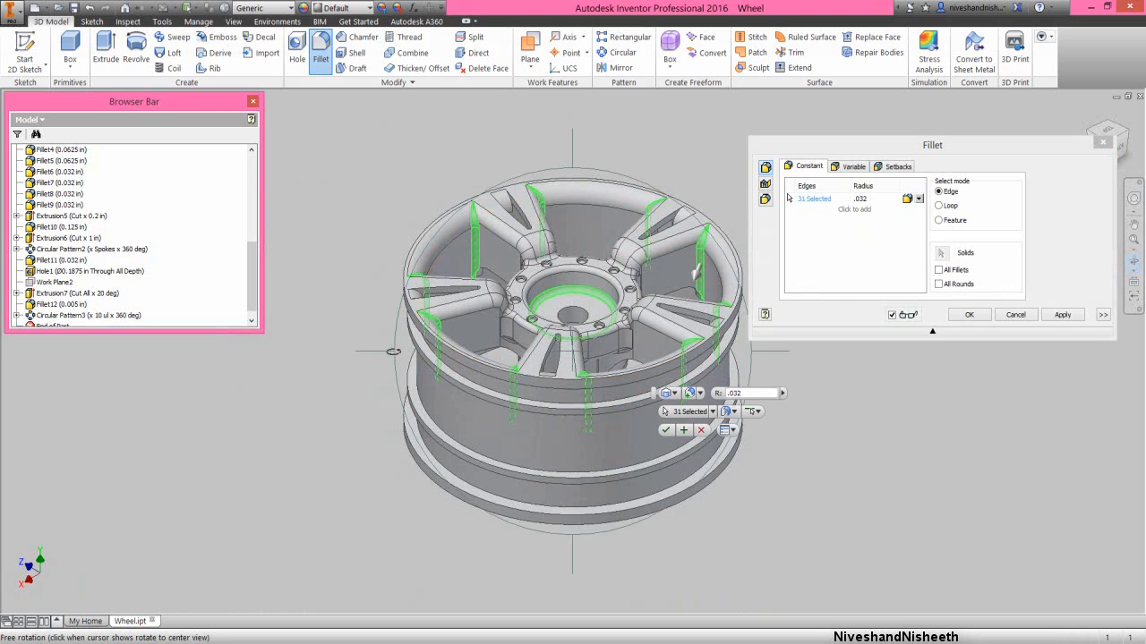
drag(387, 351, 795, 372)
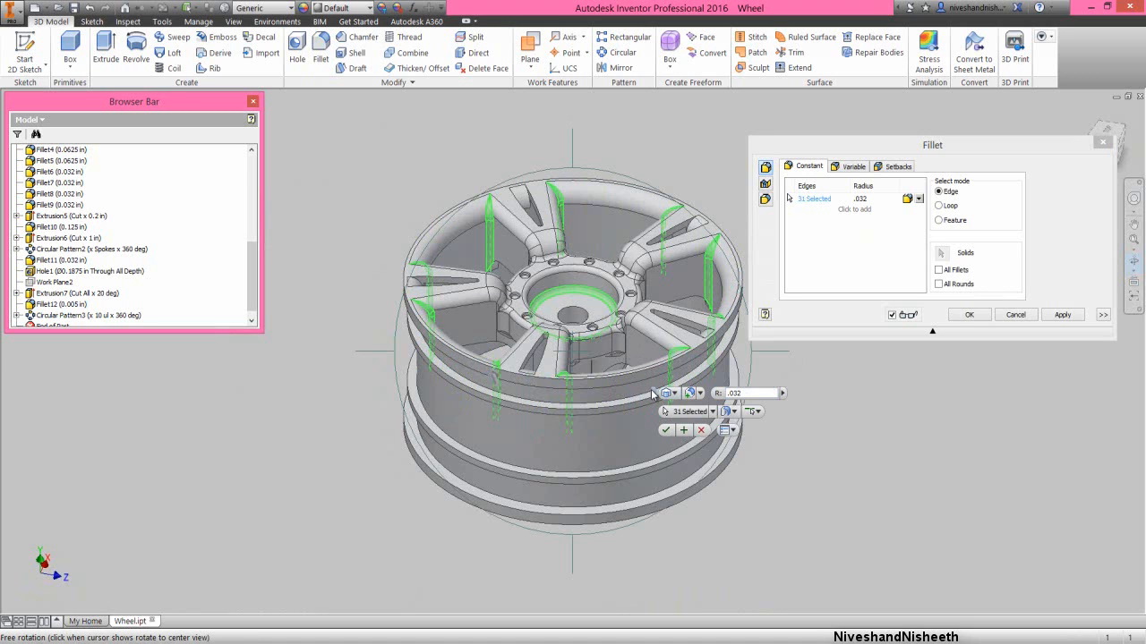
drag(653, 394, 308, 160)
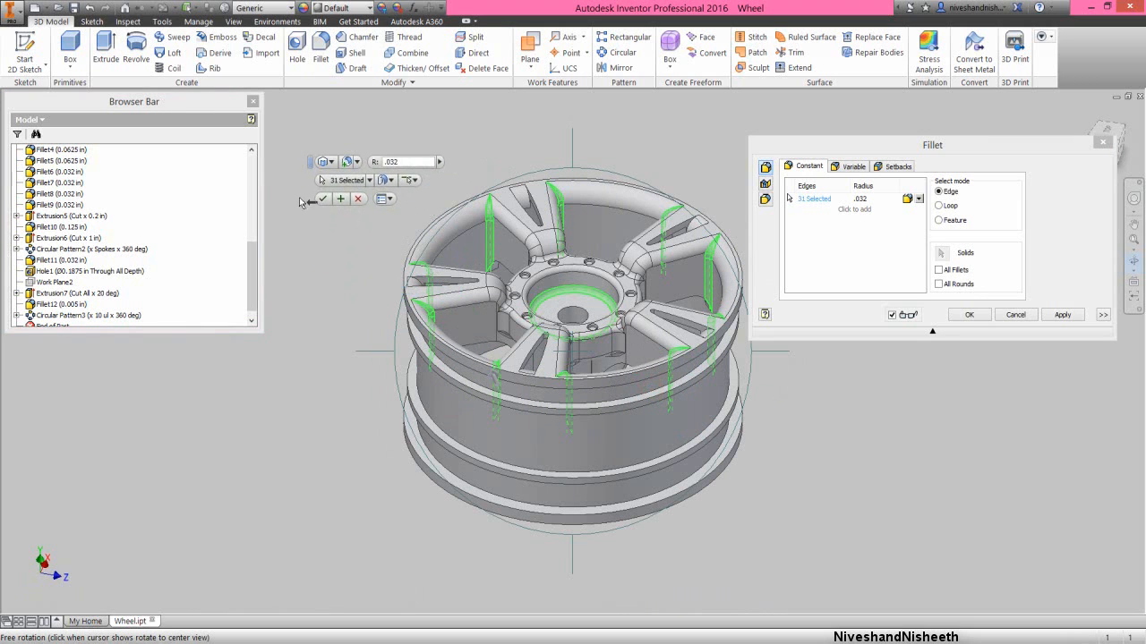
drag(571, 156, 591, 315)
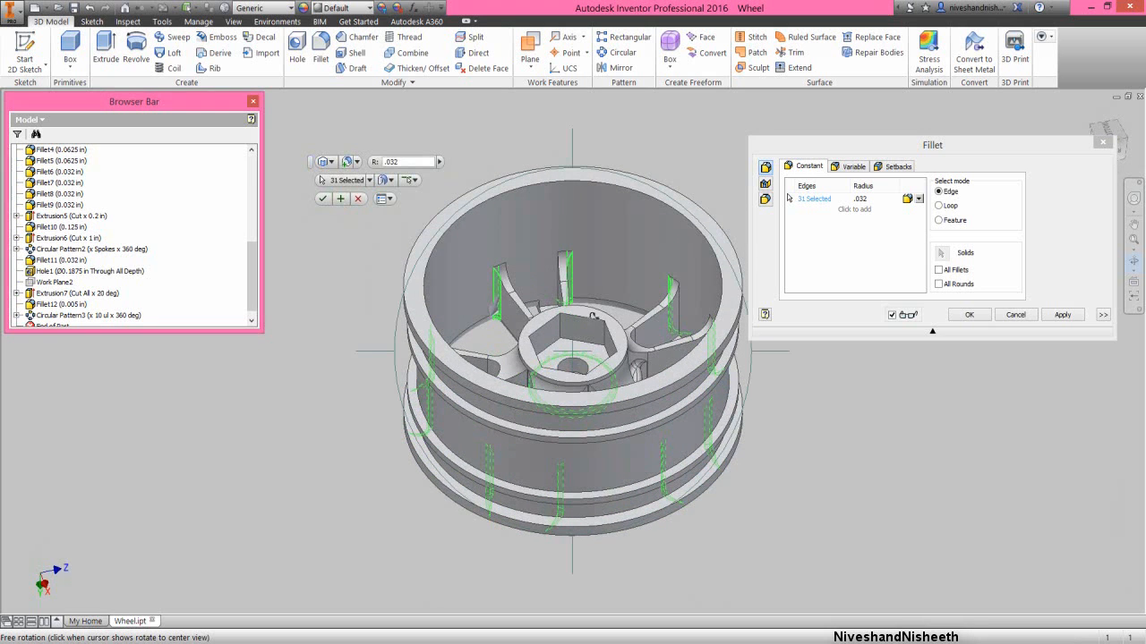
right_click(598, 280)
click(627, 283)
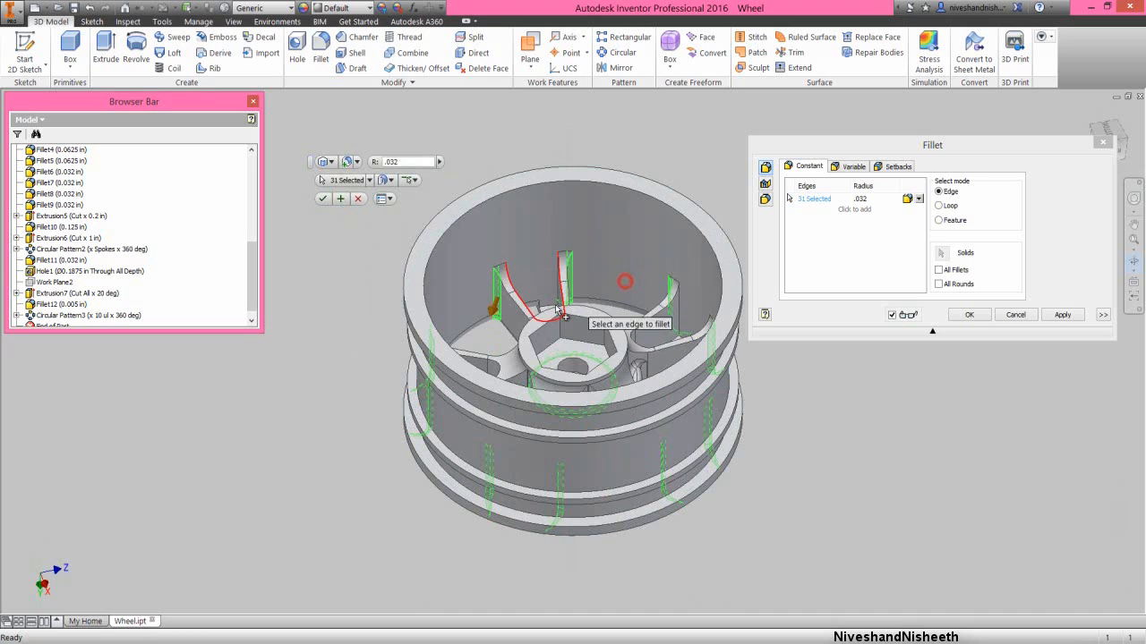
scroll(503, 349, up, 2)
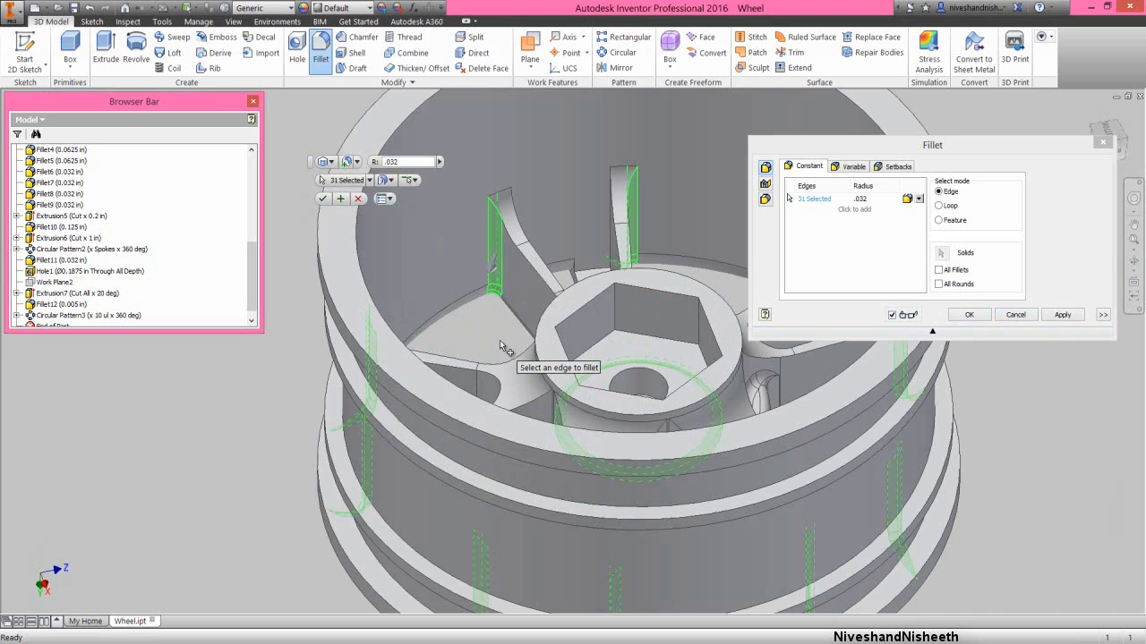
scroll(509, 328, up, 3)
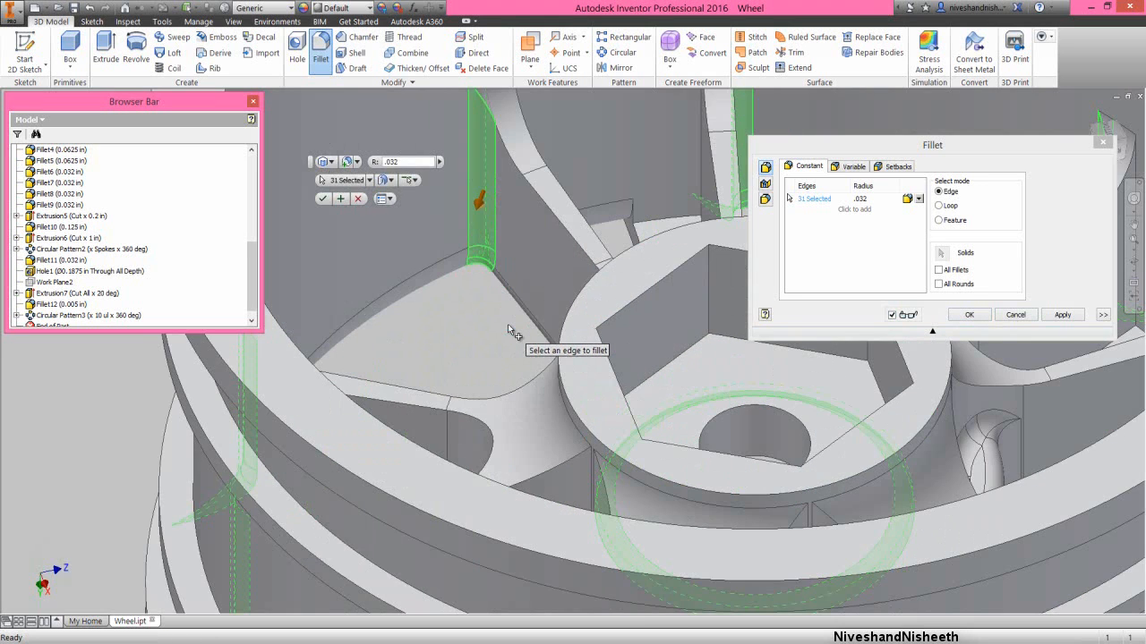
scroll(508, 324, down, 4)
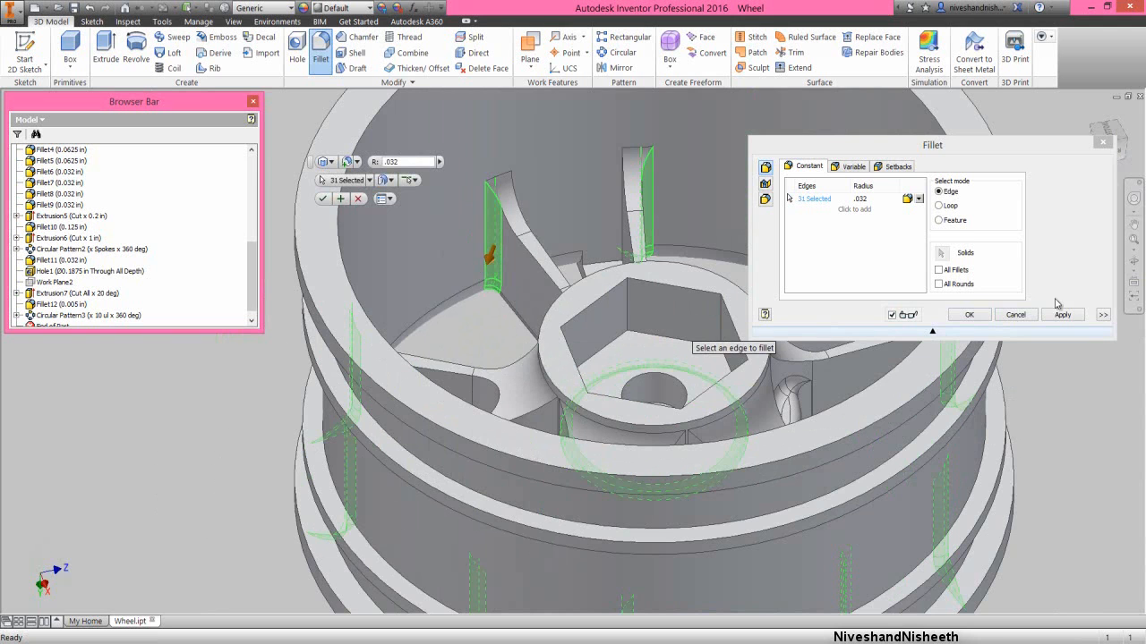
click(1133, 261)
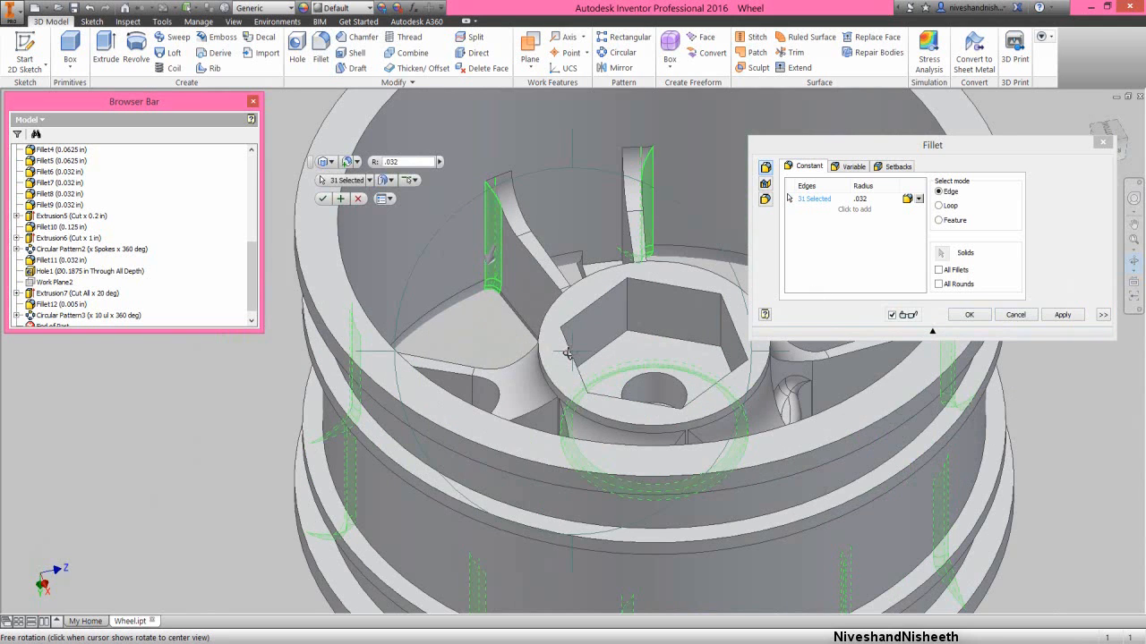
drag(567, 354, 678, 366)
right_click(664, 358)
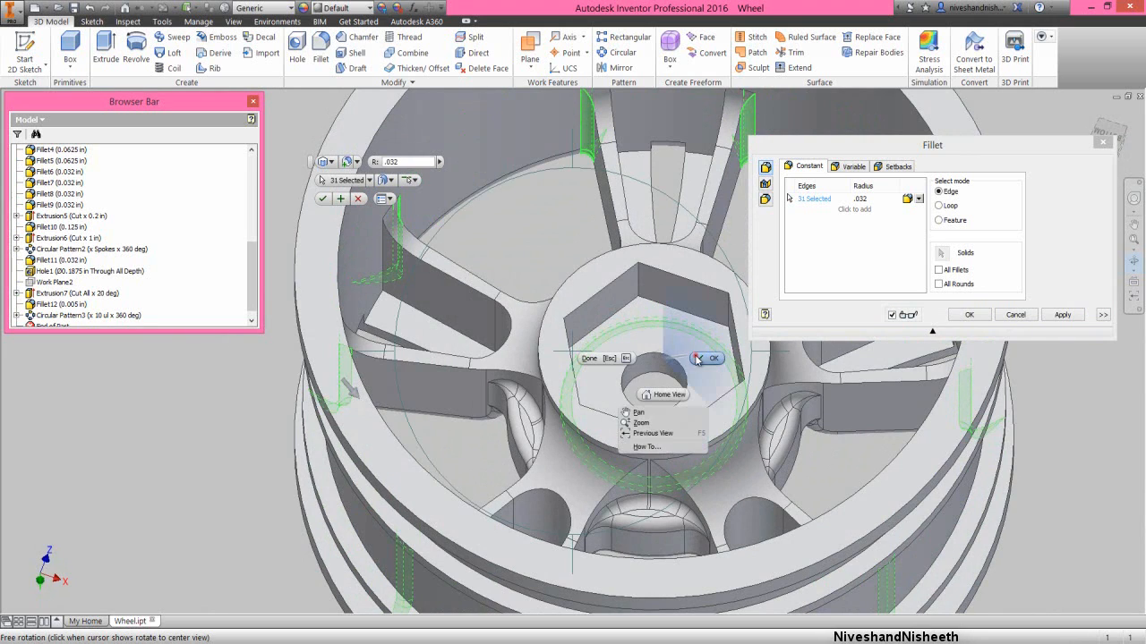
click(691, 359)
click(458, 336)
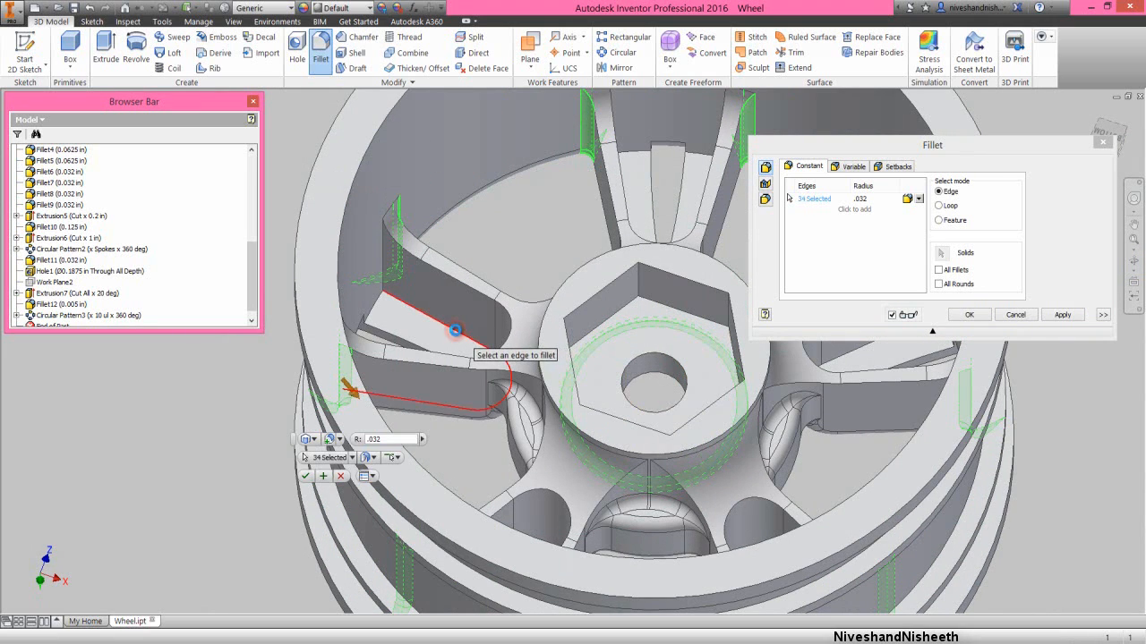
scroll(458, 336, down, 3)
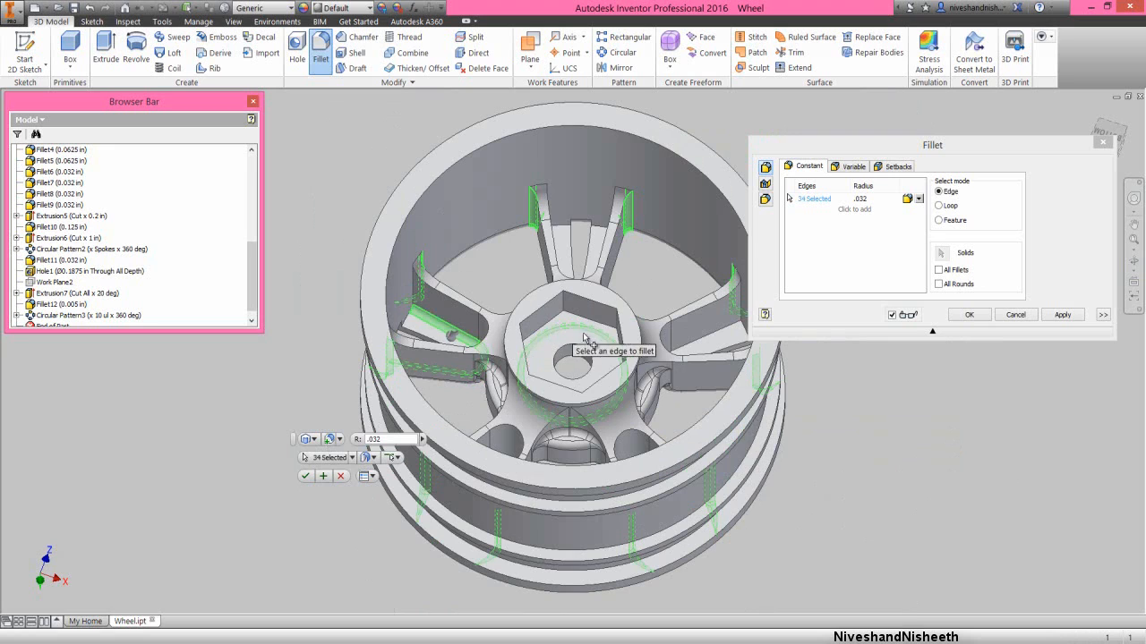
click(703, 341)
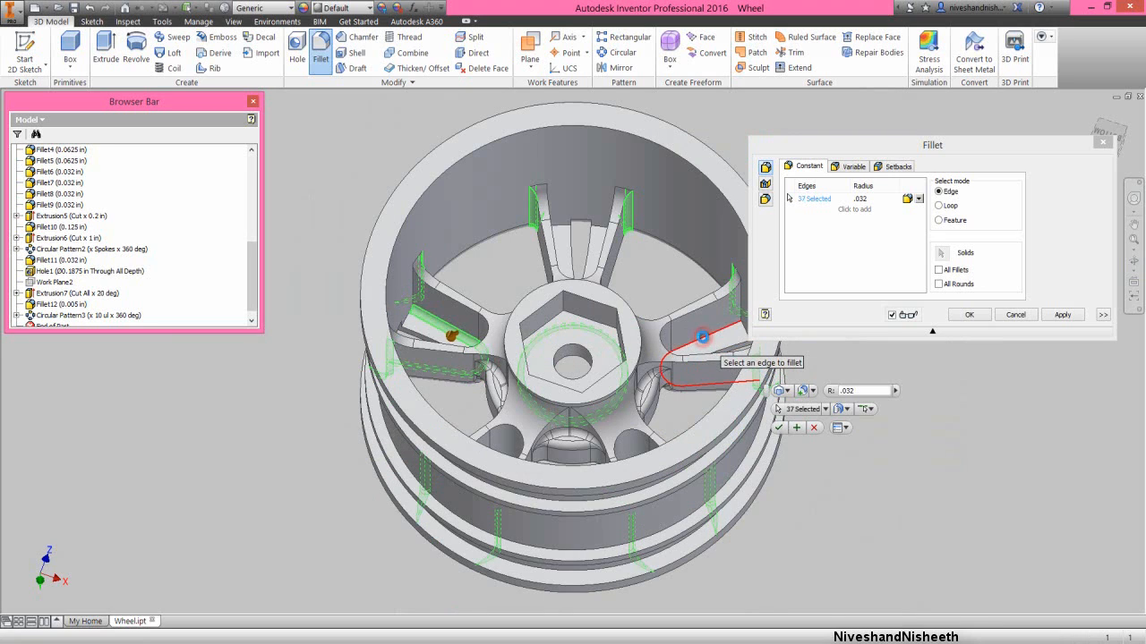
- Include the U-shaped recess edges on the back of two more spokes in the 0.032 in fillet
click(1134, 265)
drag(580, 388, 590, 399)
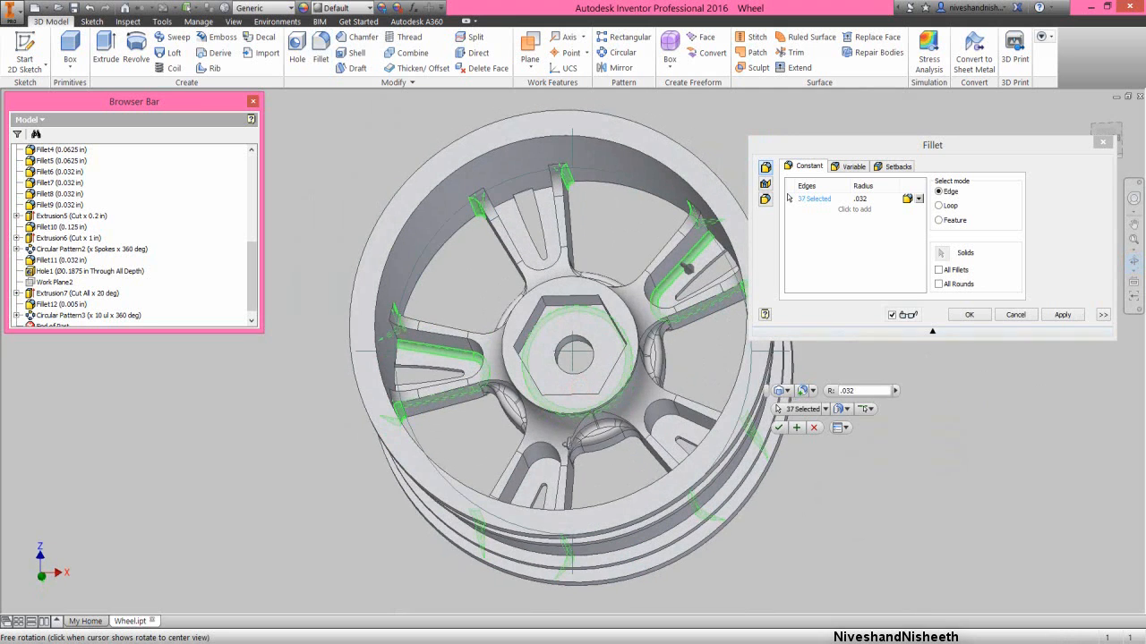
right_click(570, 445)
click(603, 447)
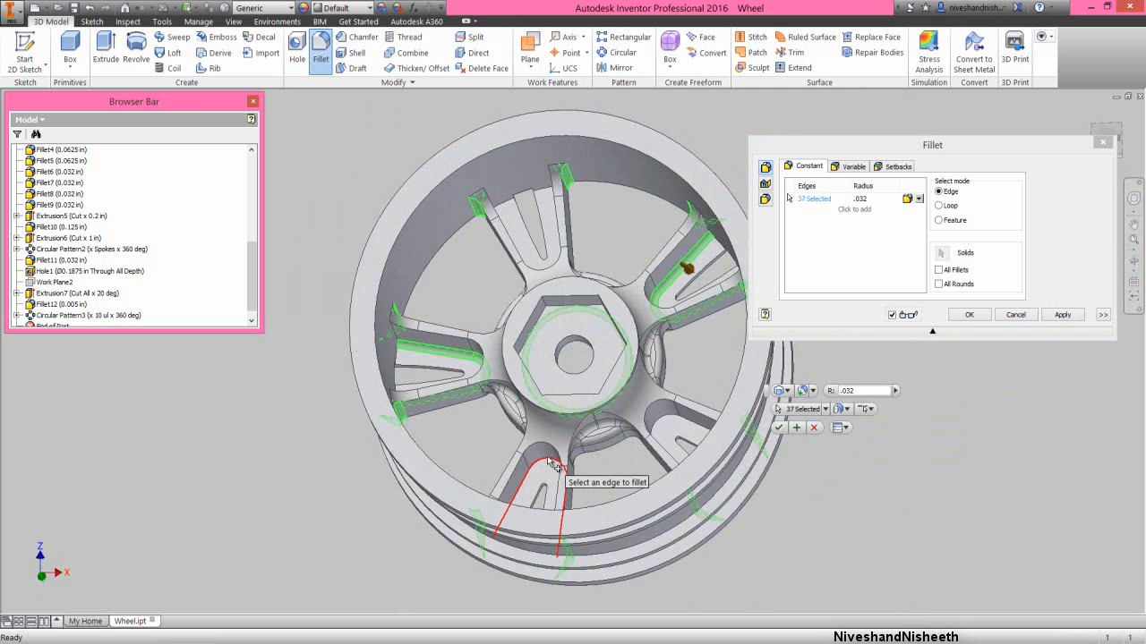
click(550, 463)
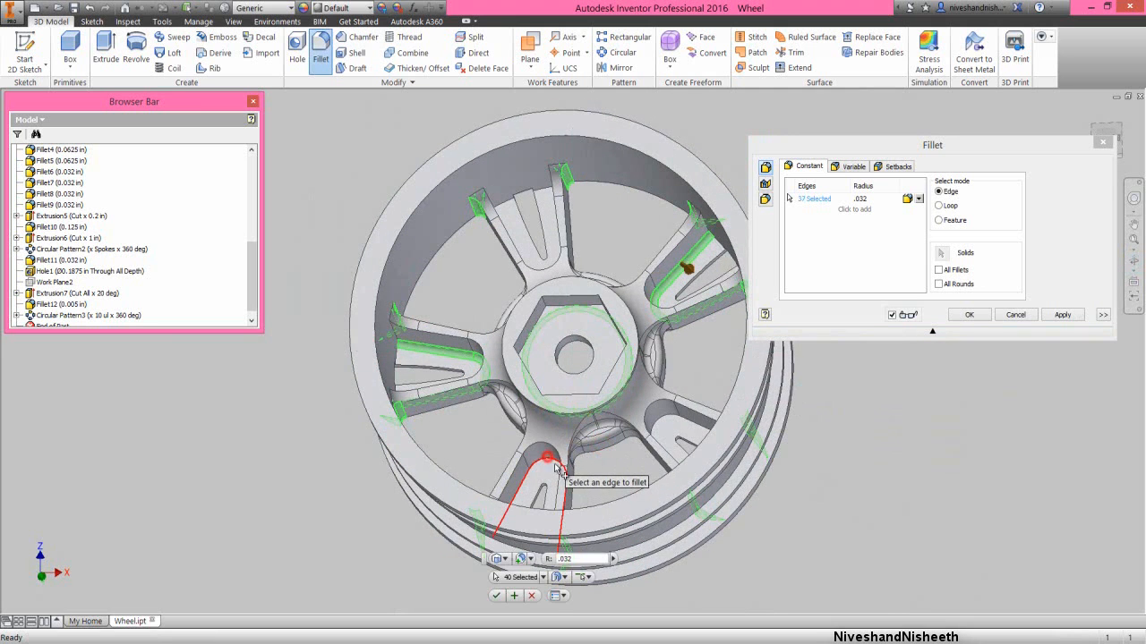
click(663, 426)
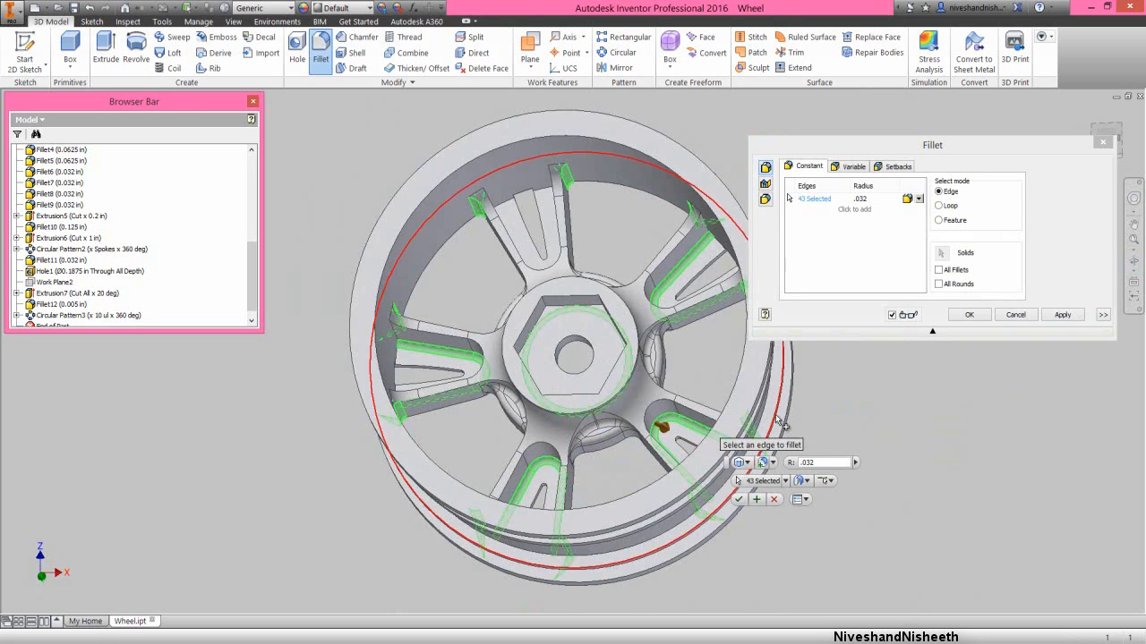
- Add the last spoke's U-shaped back recess edge and apply the 0.032 in fillet to all selected edges
click(1133, 261)
drag(593, 374, 618, 362)
right_click(618, 358)
click(650, 361)
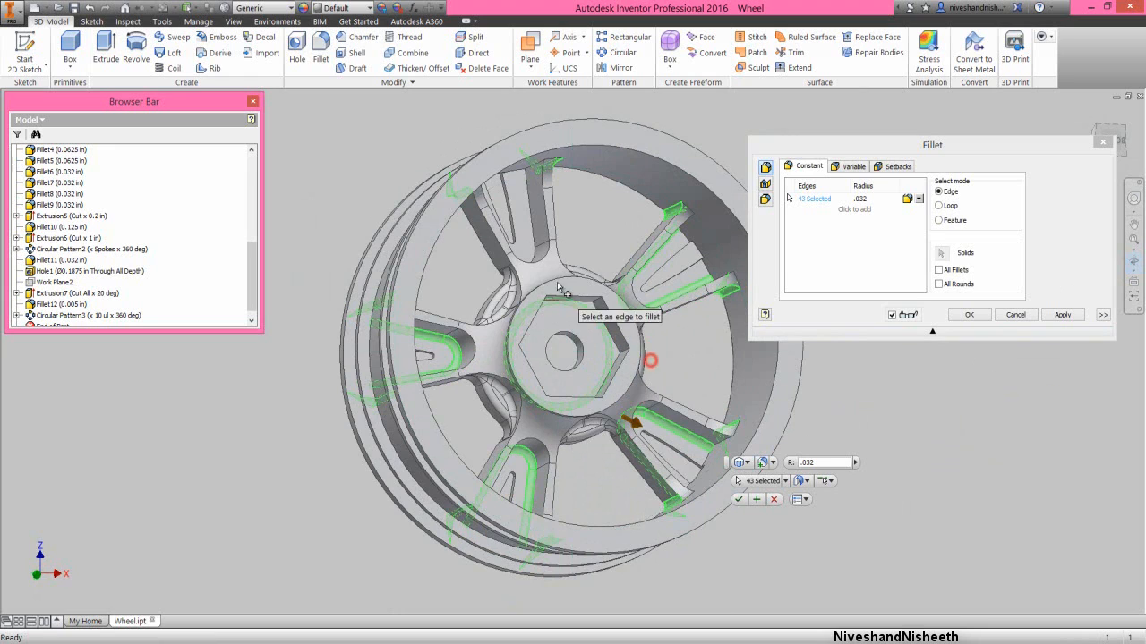
click(534, 229)
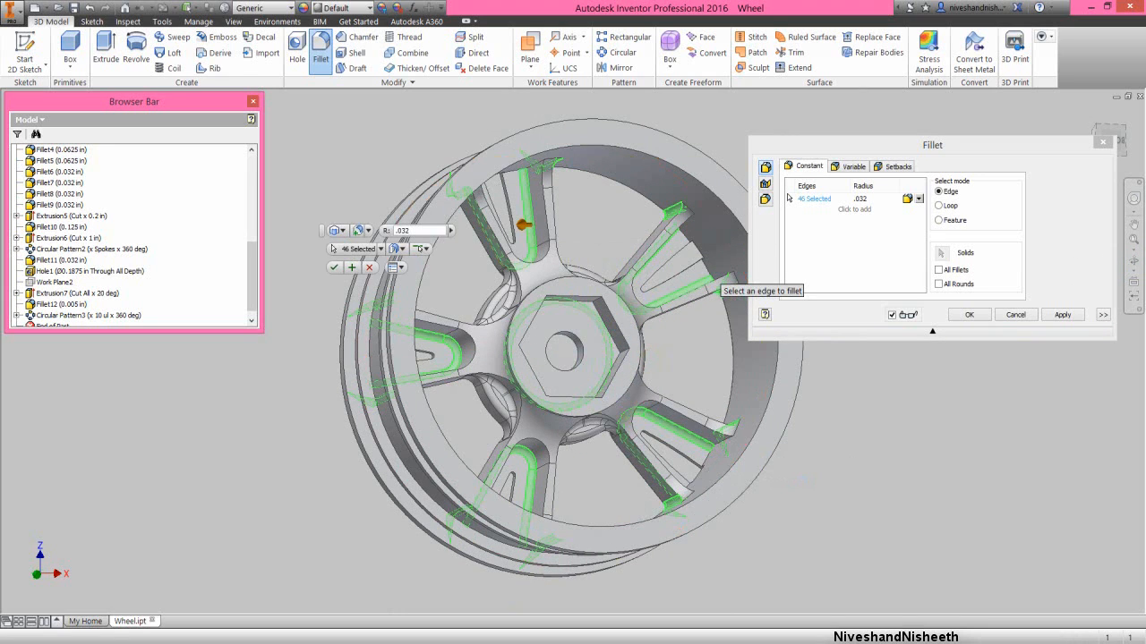
click(1134, 265)
drag(573, 349, 560, 391)
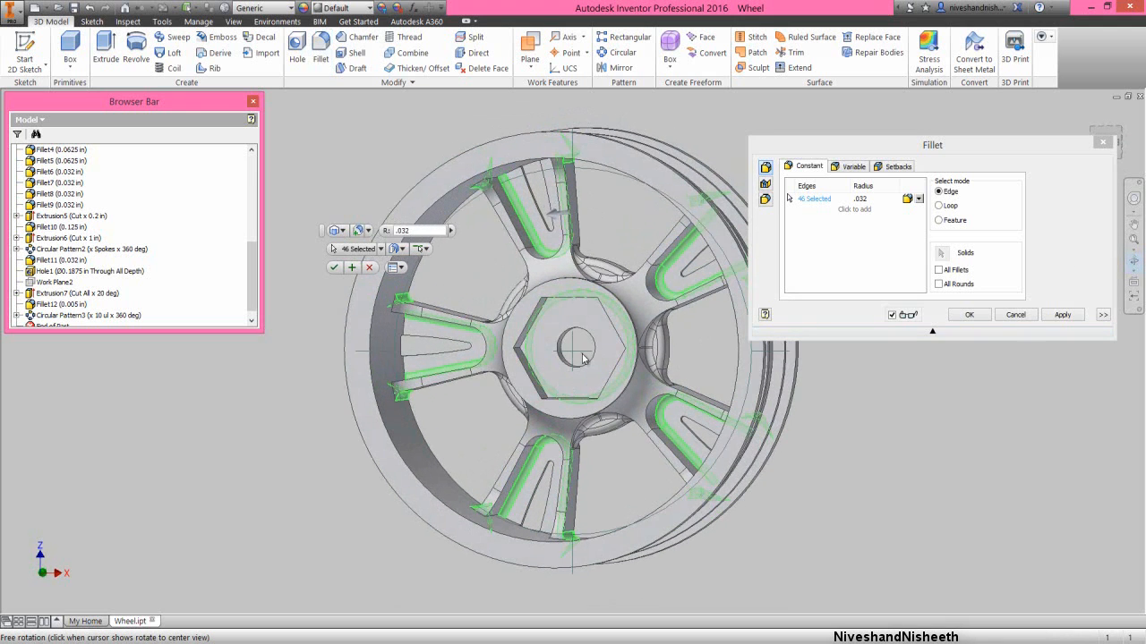
right_click(582, 354)
click(618, 352)
click(1071, 314)
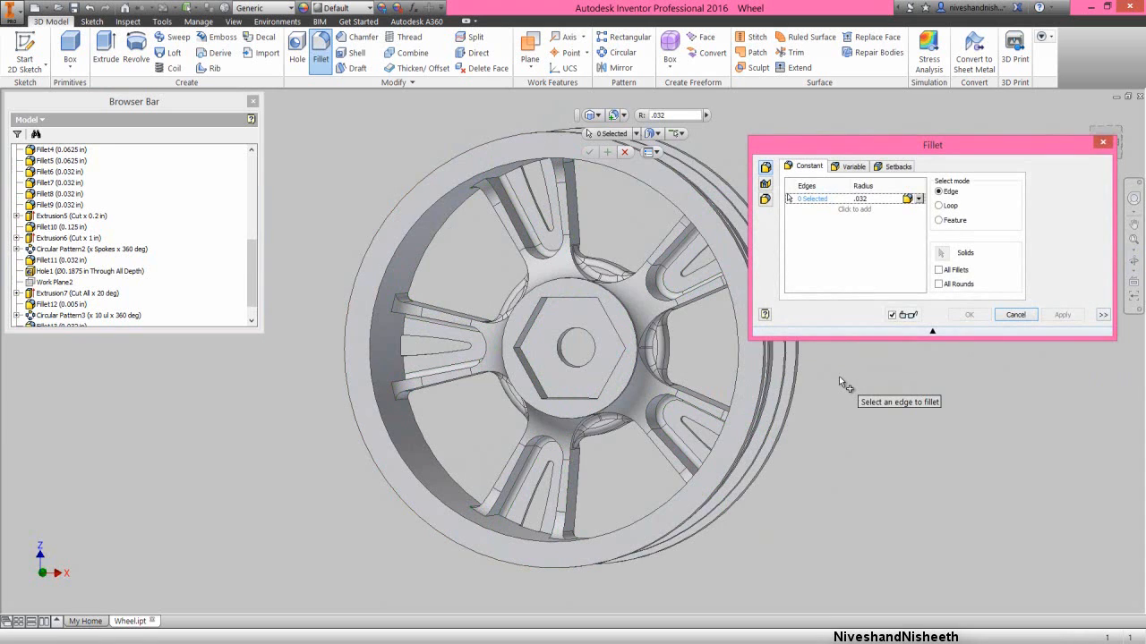
- Select the edge chain at the rim end of one spoke's back recess for a 0.032 in fillet
click(1134, 259)
mouse_move(546, 408)
mouse_down()
mouse_move(554, 403)
mouse_move(526, 412)
mouse_move(545, 394)
mouse_up()
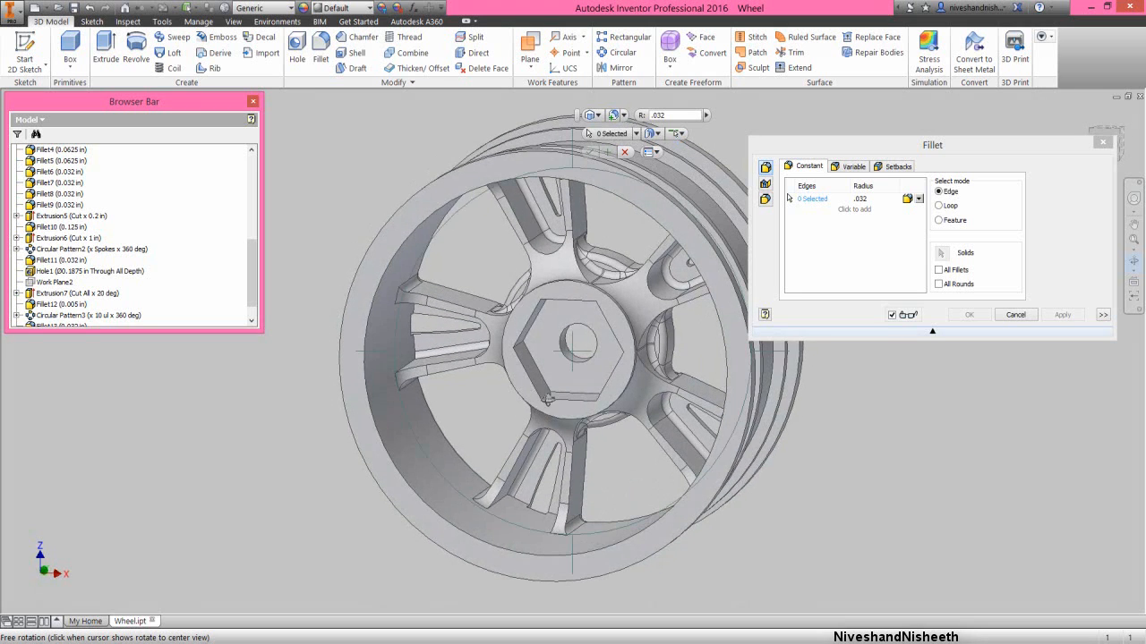
right_click(551, 384)
click(595, 377)
scroll(420, 367, up, 3)
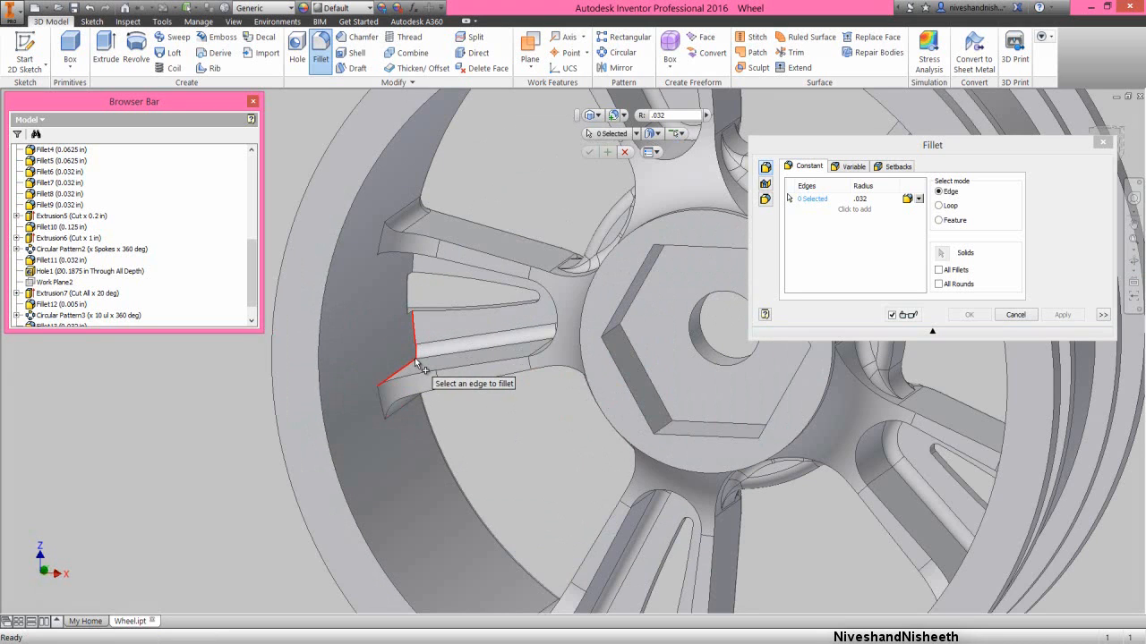
click(416, 362)
scroll(405, 370, down, 3)
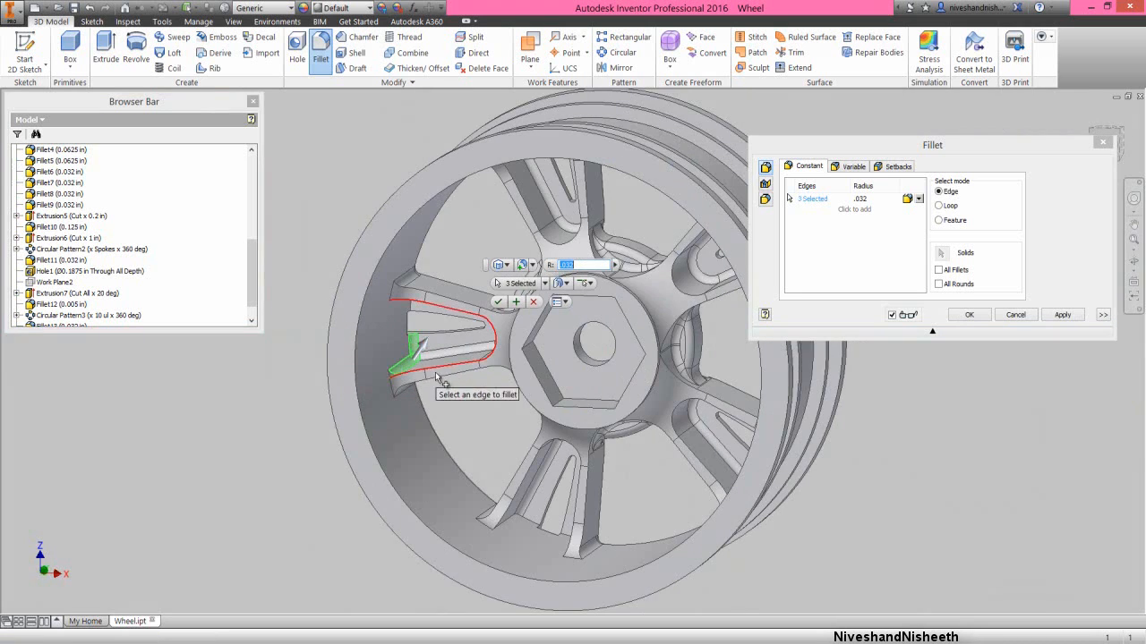
- Add the matching edge chain on the other side of the same spoke's back recess to the 0.032 in fillet
click(1135, 265)
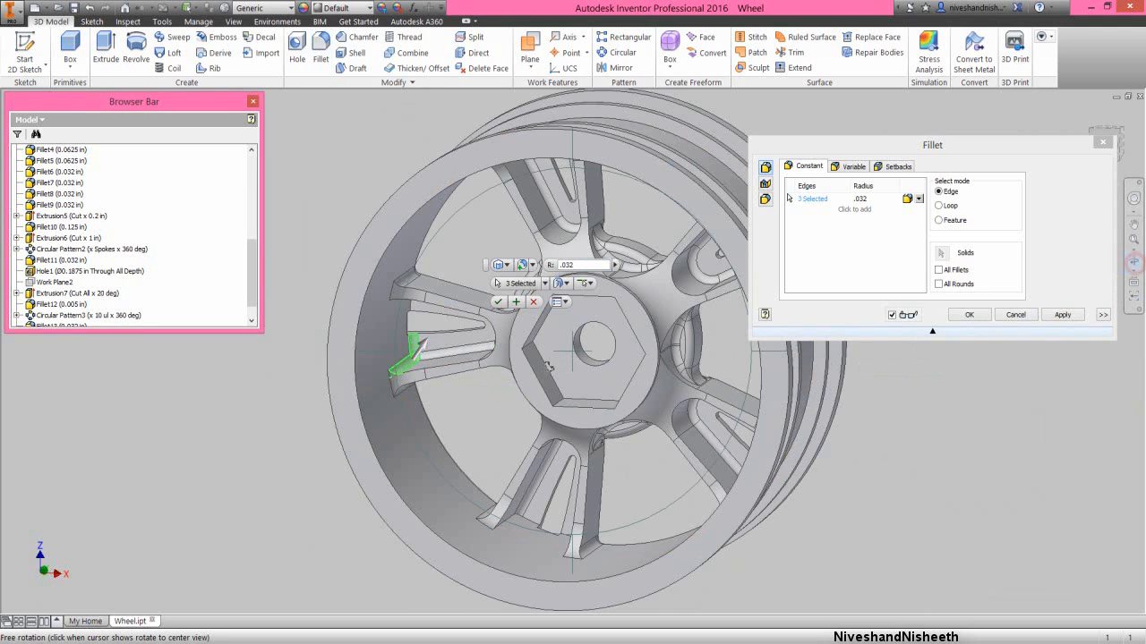
drag(537, 380, 546, 348)
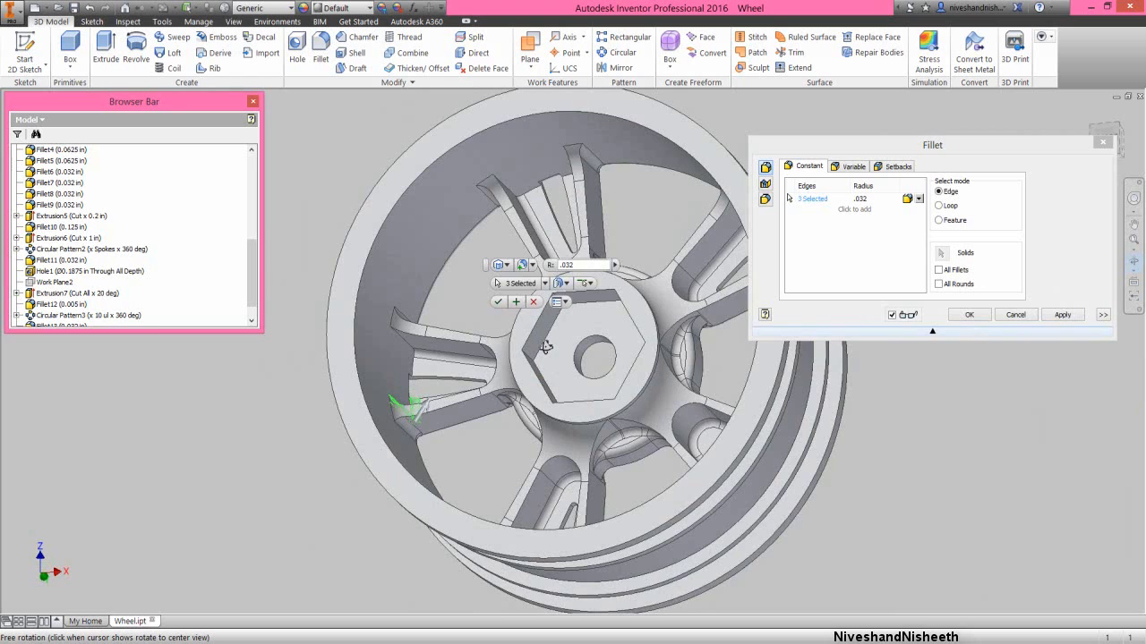
right_click(551, 356)
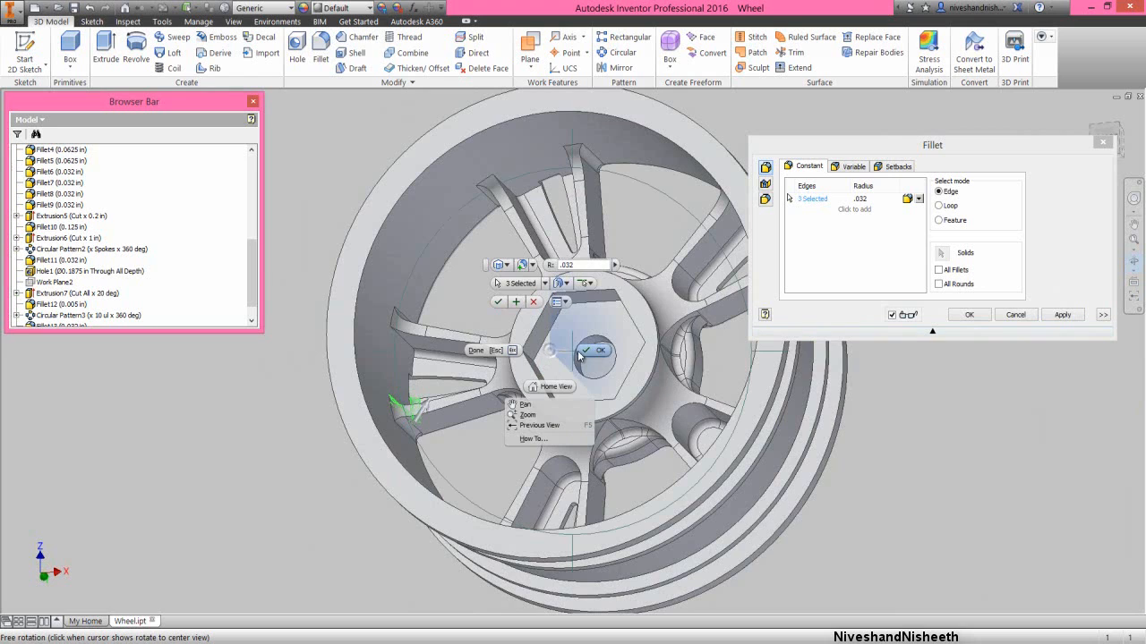
click(581, 354)
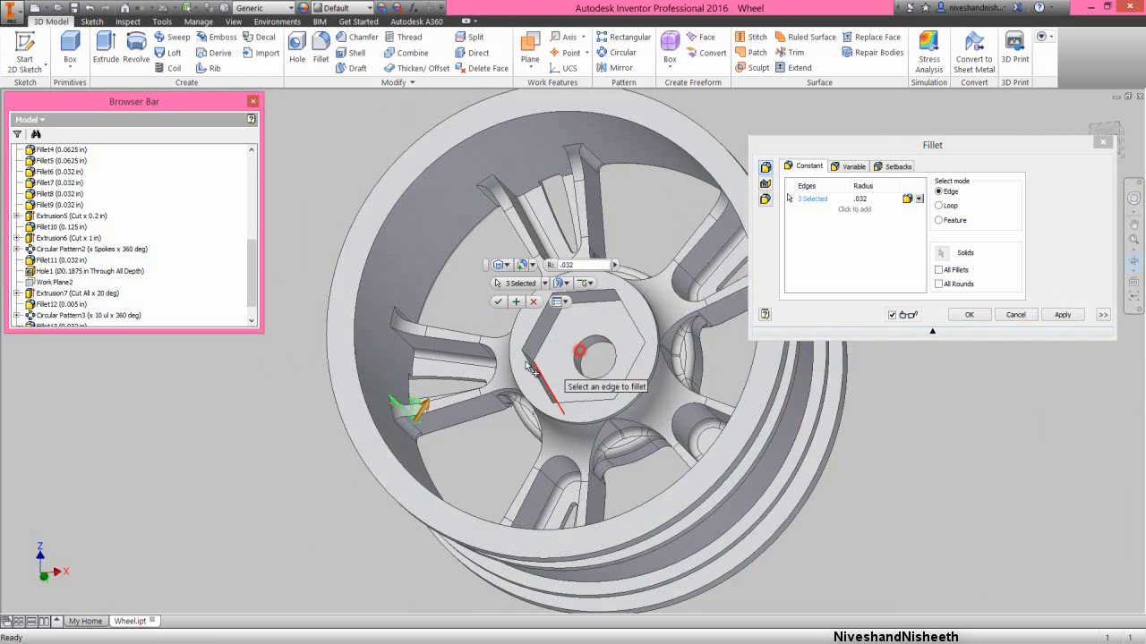
click(417, 365)
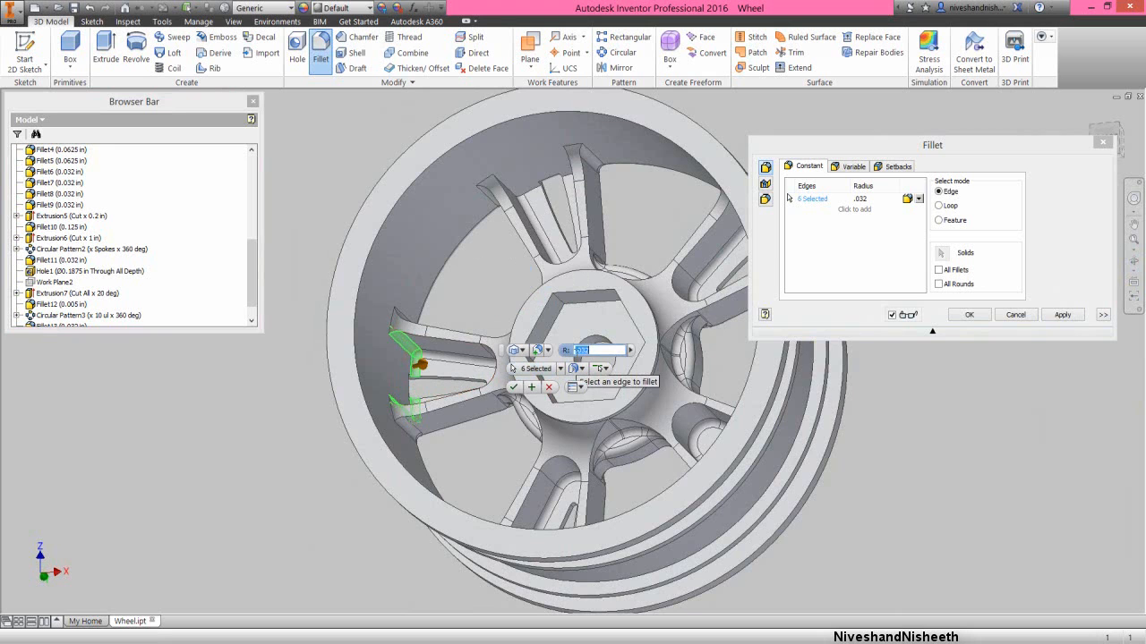
- Include one edge chain at the rim end of the adjacent upper spoke's back recess in the 0.032 in fillet
click(1135, 261)
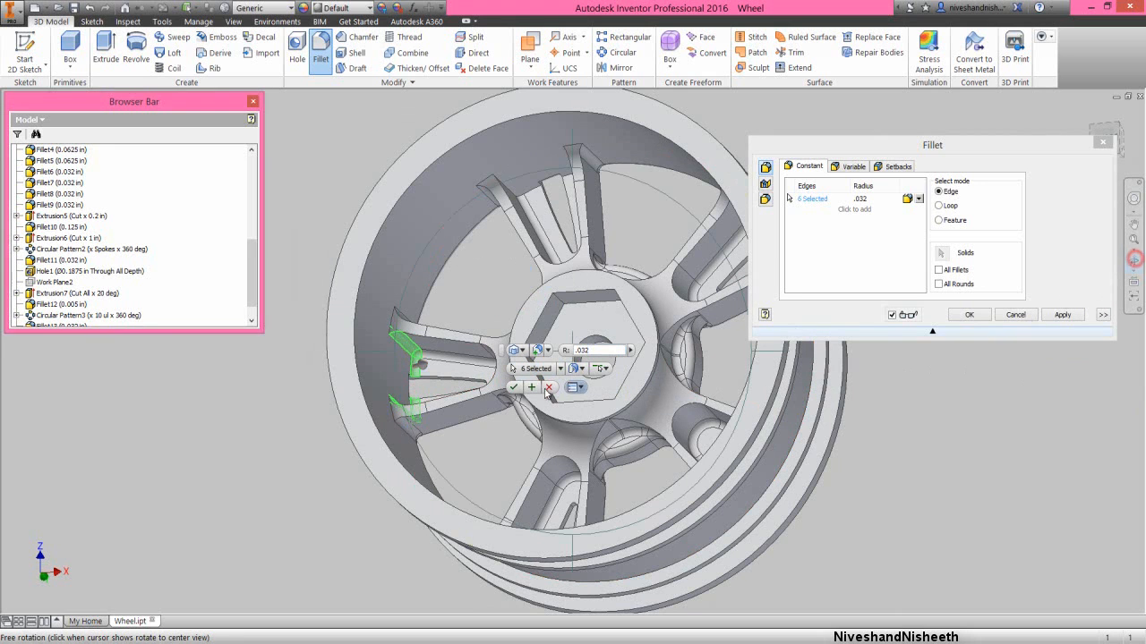
drag(507, 396, 548, 393)
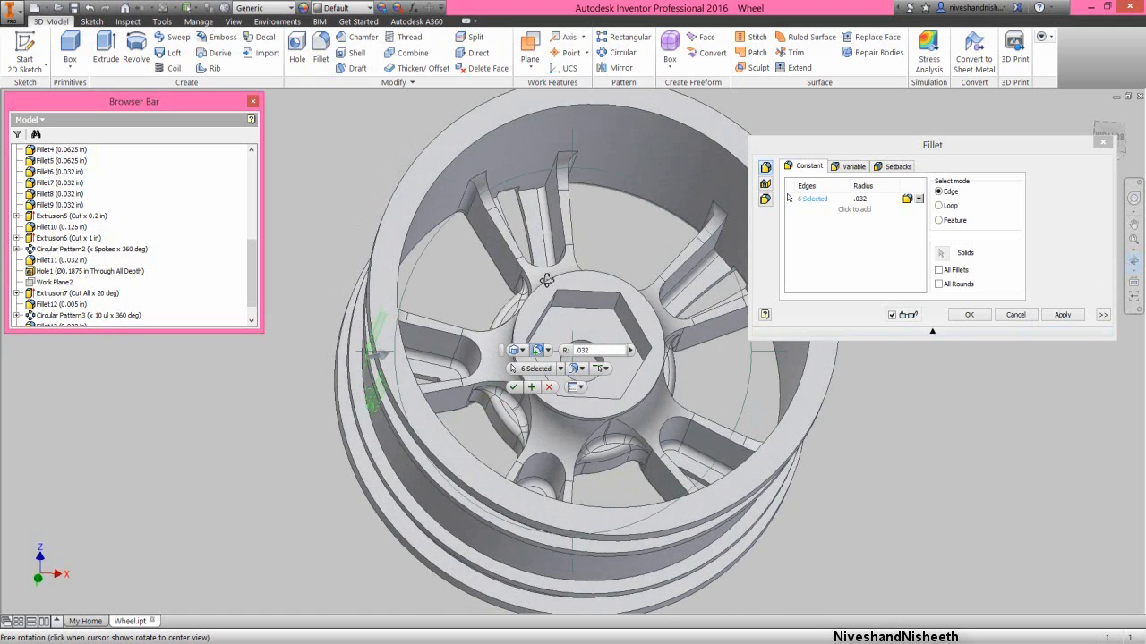
scroll(562, 170, down, 3)
right_click(586, 215)
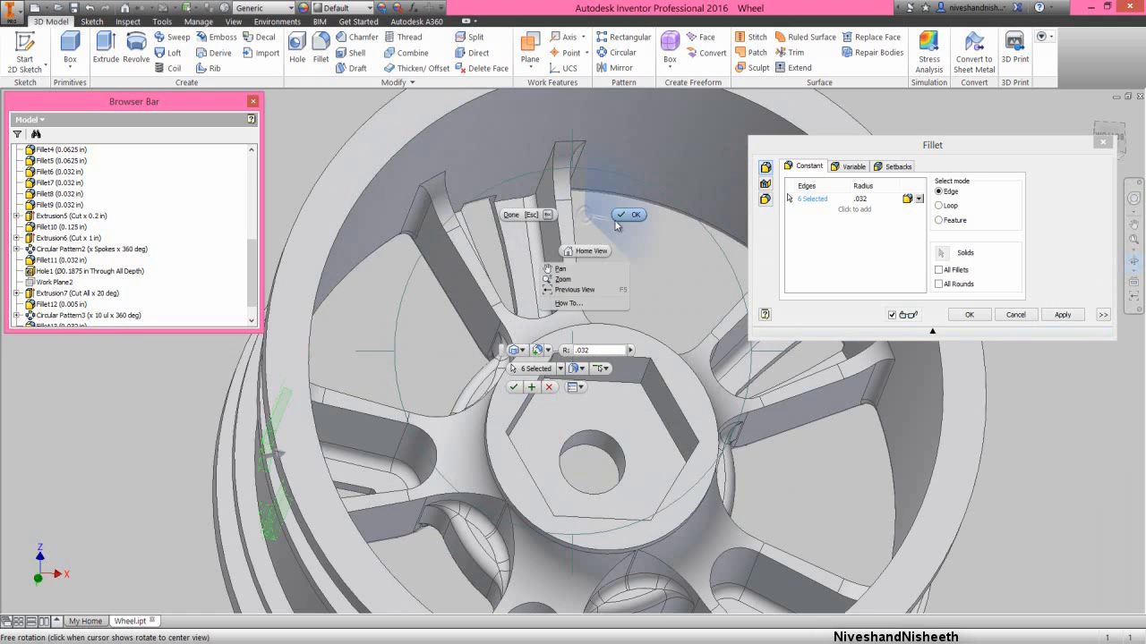
click(615, 221)
click(523, 206)
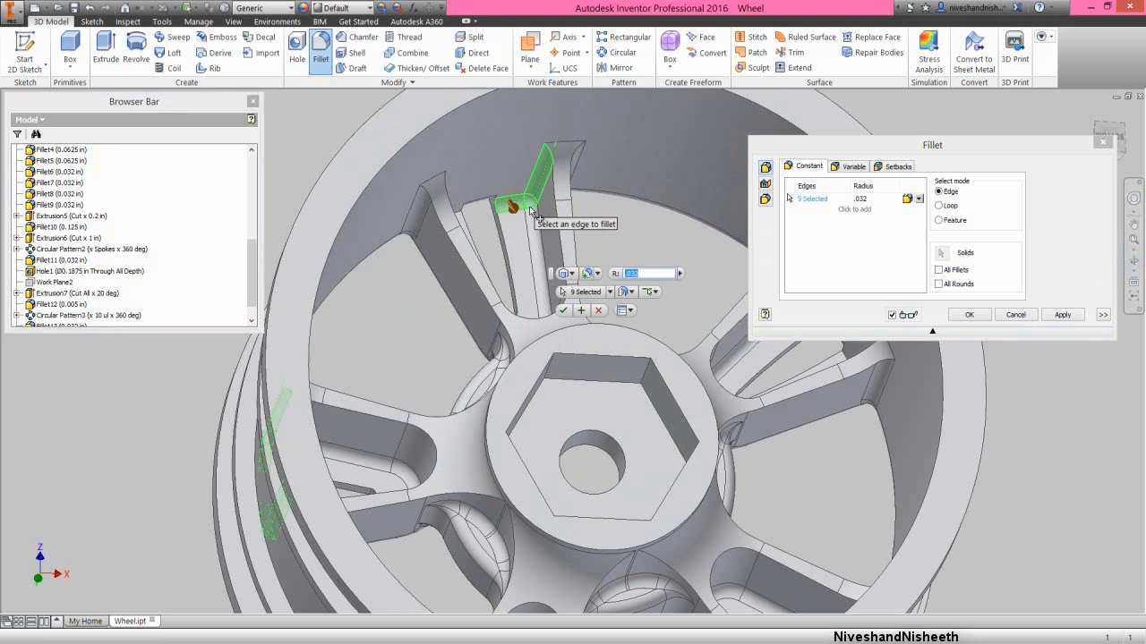
- Add the second rim-end edge chain of the upper spoke's back recess to the 0.032 in fillet
click(1132, 260)
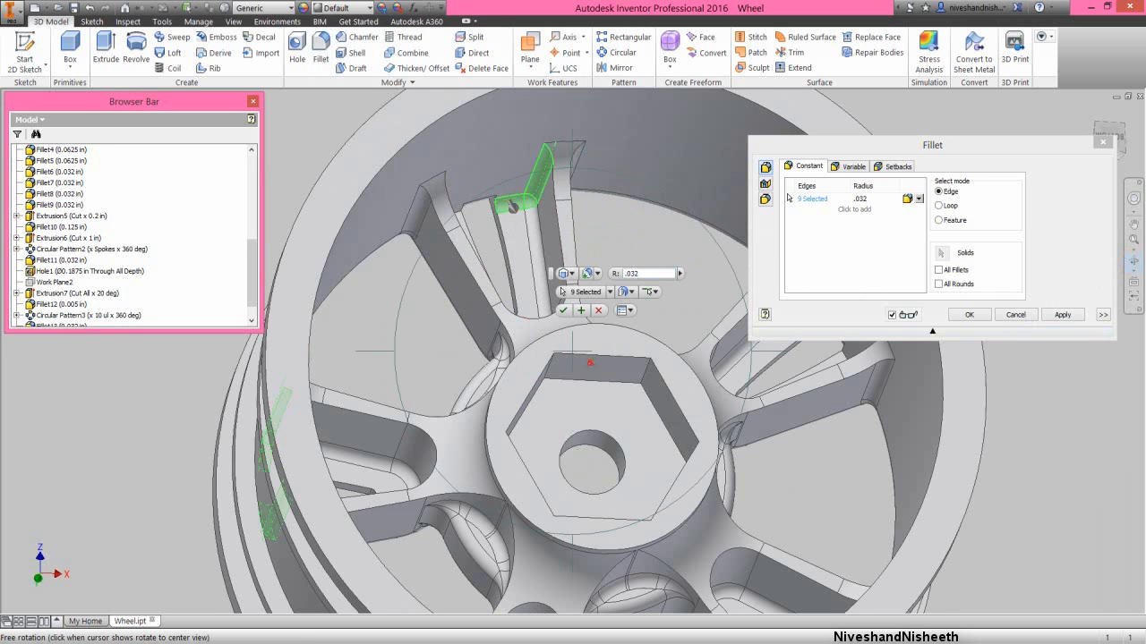
drag(511, 206, 585, 149)
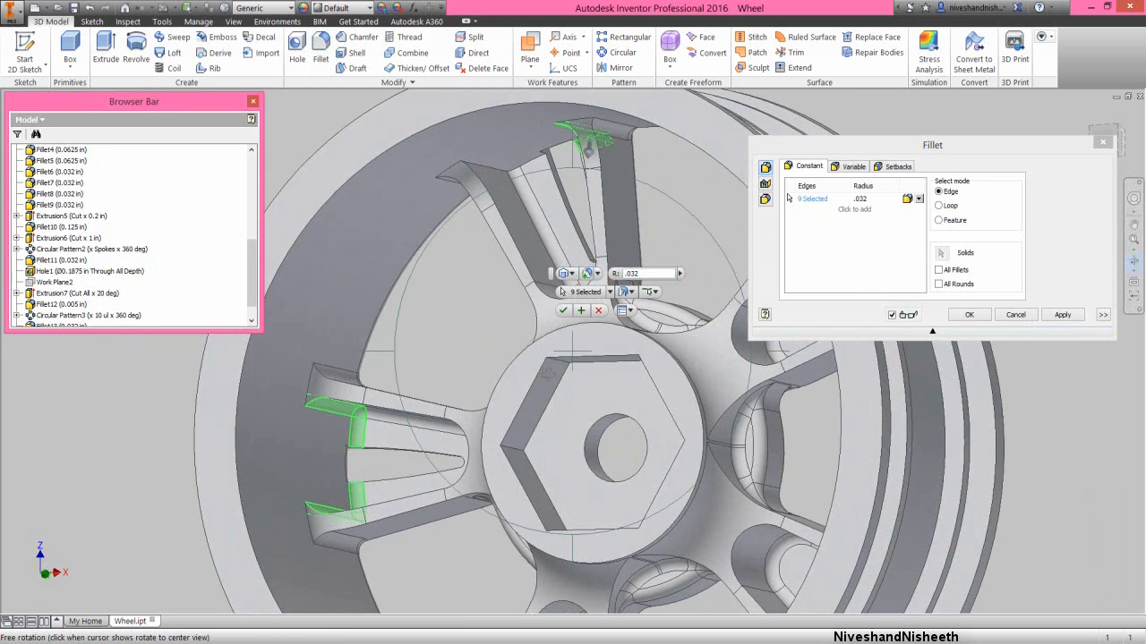
right_click(548, 374)
click(581, 376)
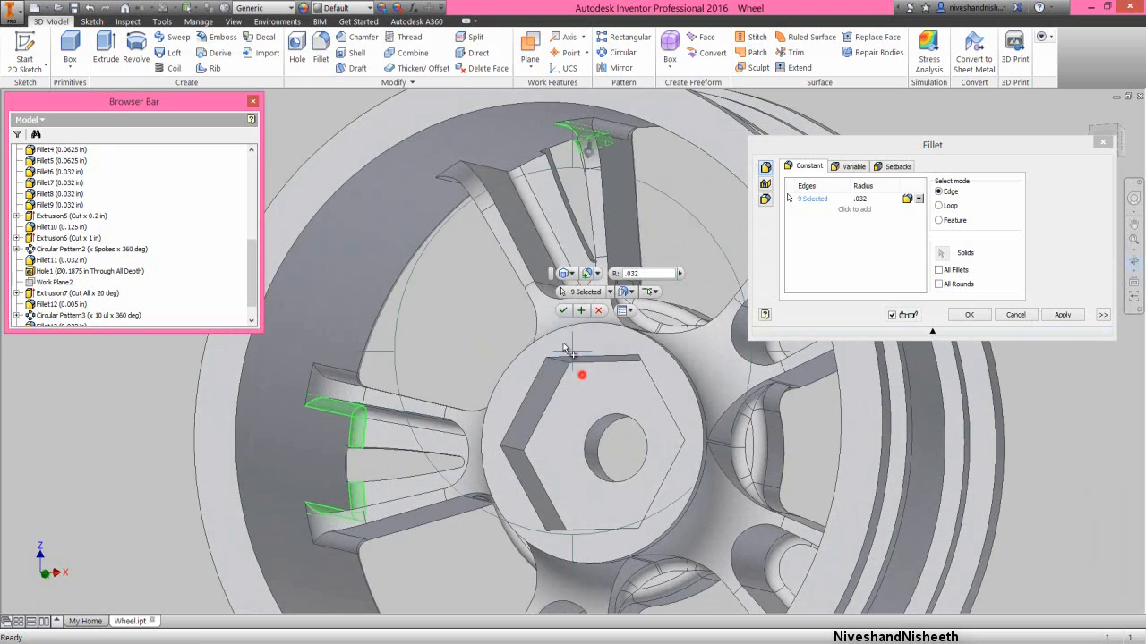
click(523, 172)
scroll(444, 277, down, 2)
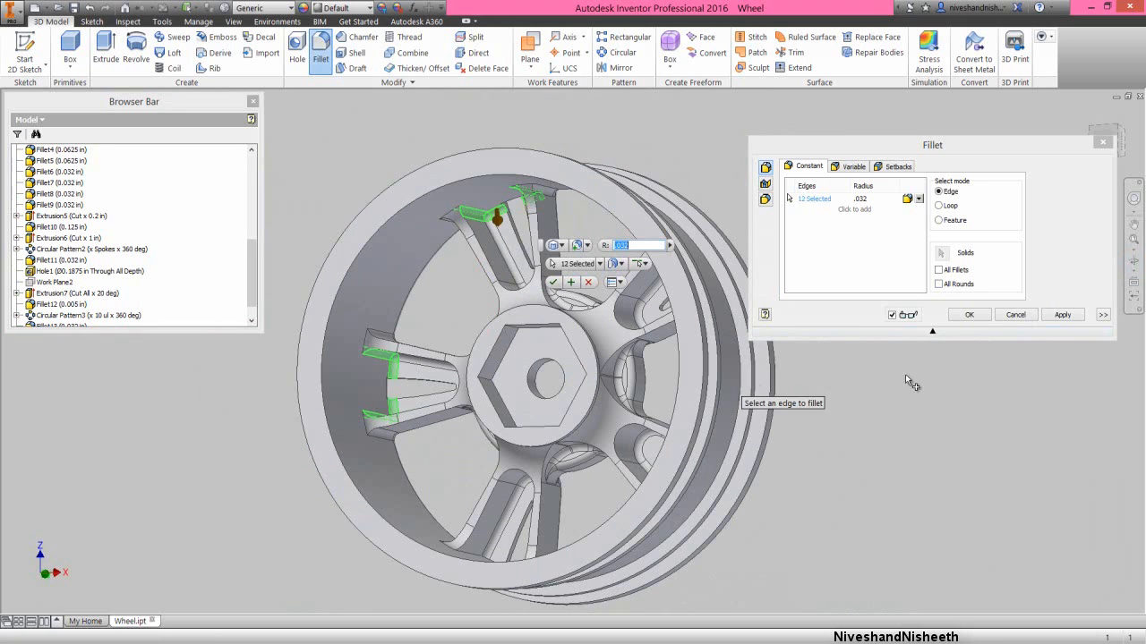
- Add the first rim-end edge chain of the third spoke's back recess to the 0.032 in fillet
click(1130, 260)
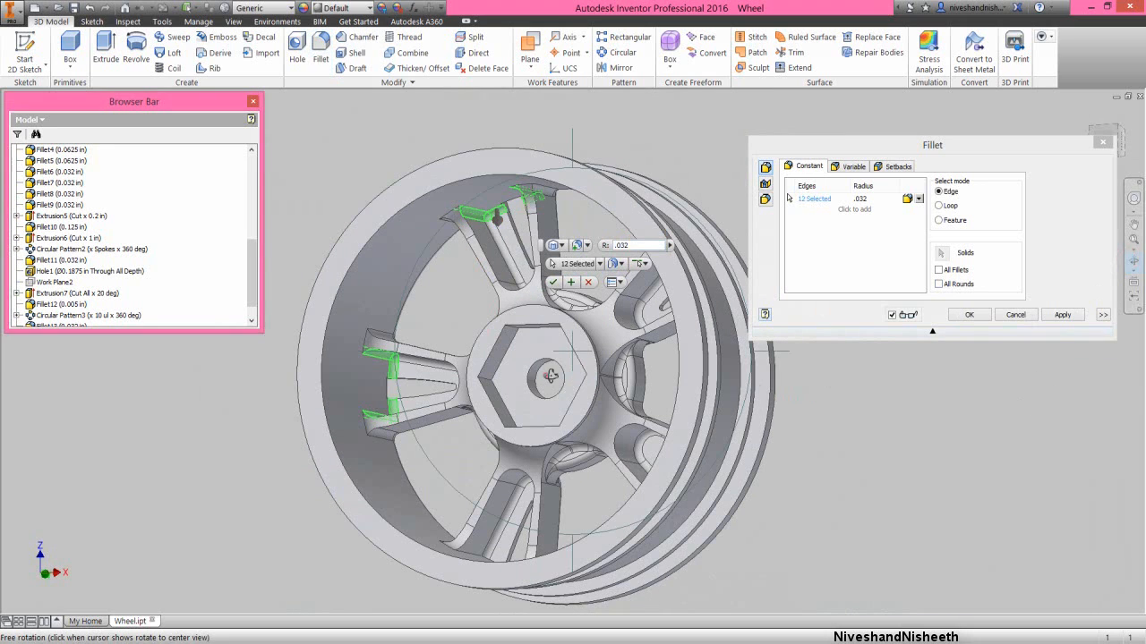
drag(550, 376, 593, 352)
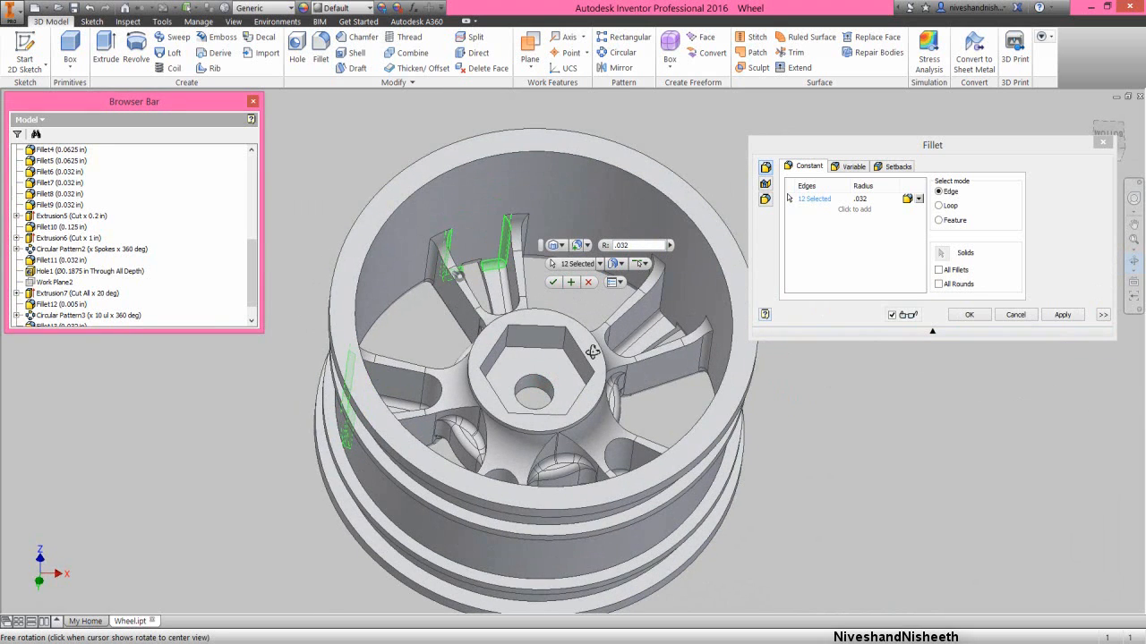
right_click(592, 352)
click(625, 347)
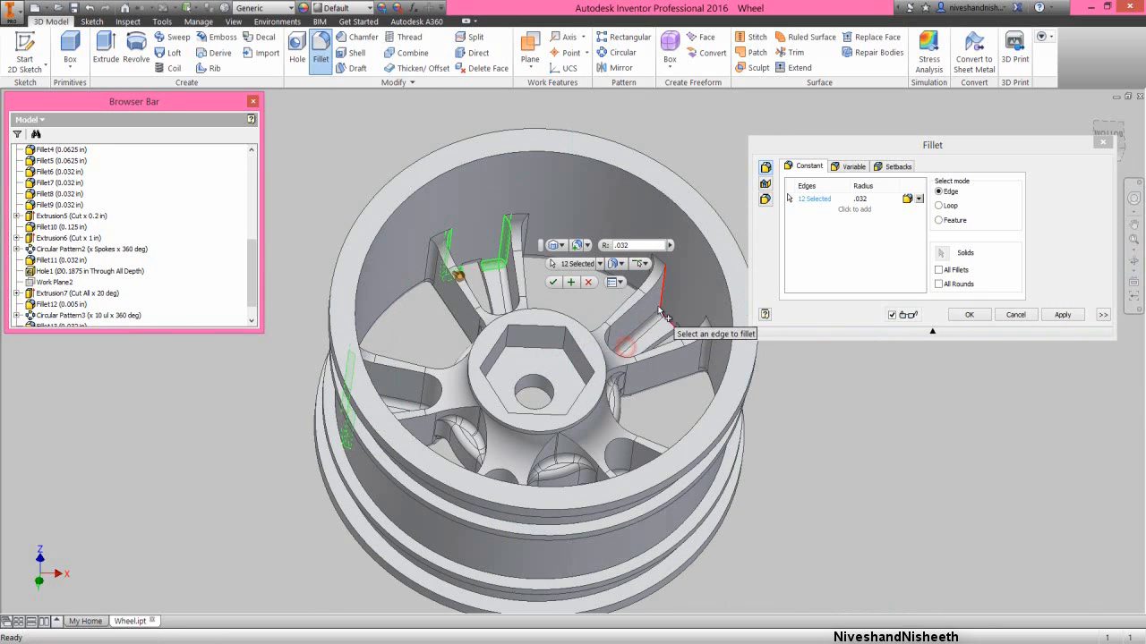
click(661, 315)
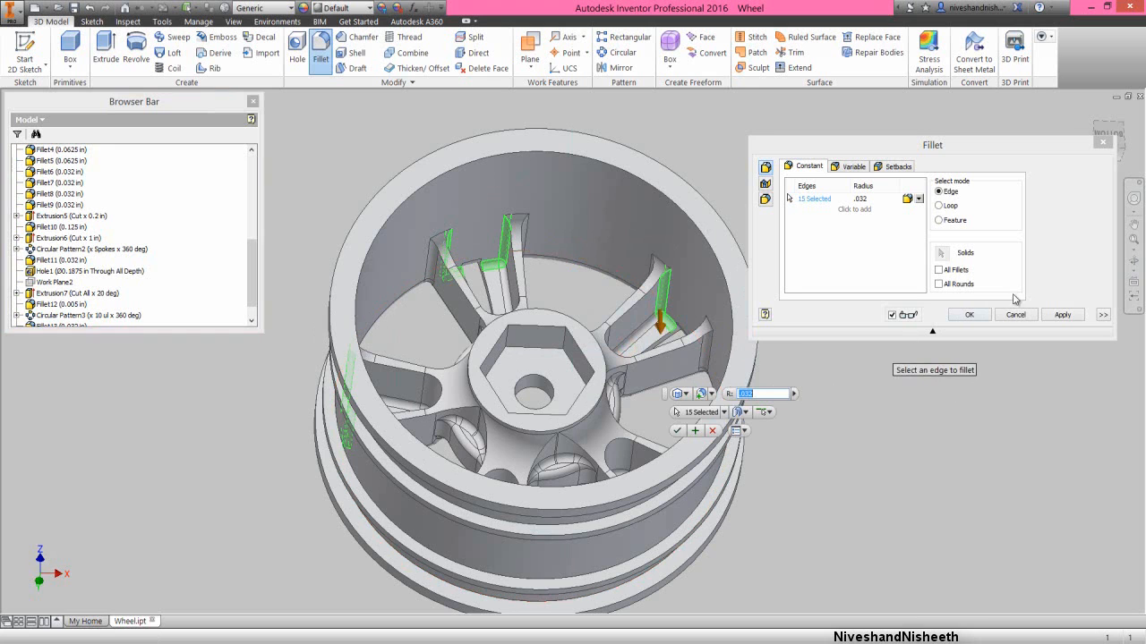
- Add the third spoke's remaining rim-end edge chain and the fourth spoke's first one to the 0.032 in fillet
click(1133, 260)
drag(554, 387, 605, 427)
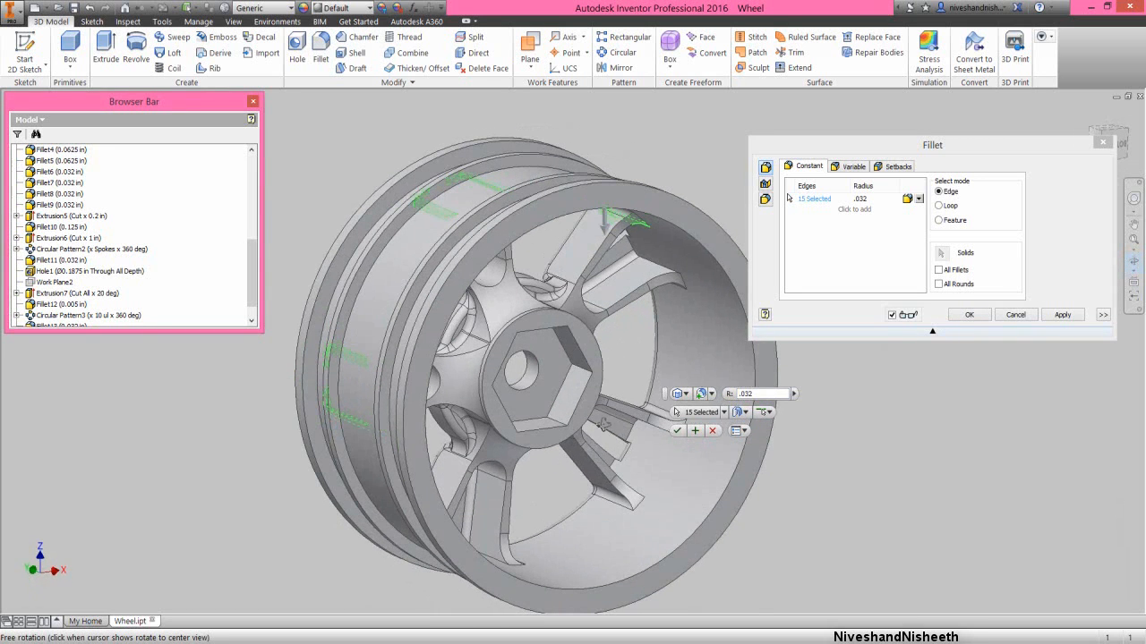
right_click(576, 350)
click(604, 356)
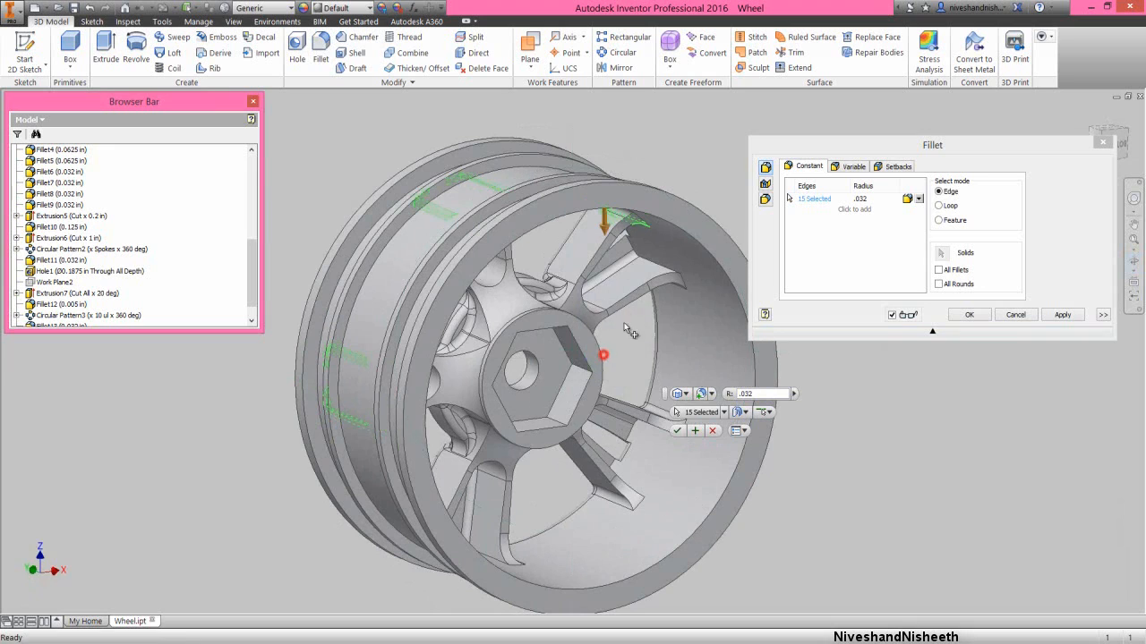
click(642, 264)
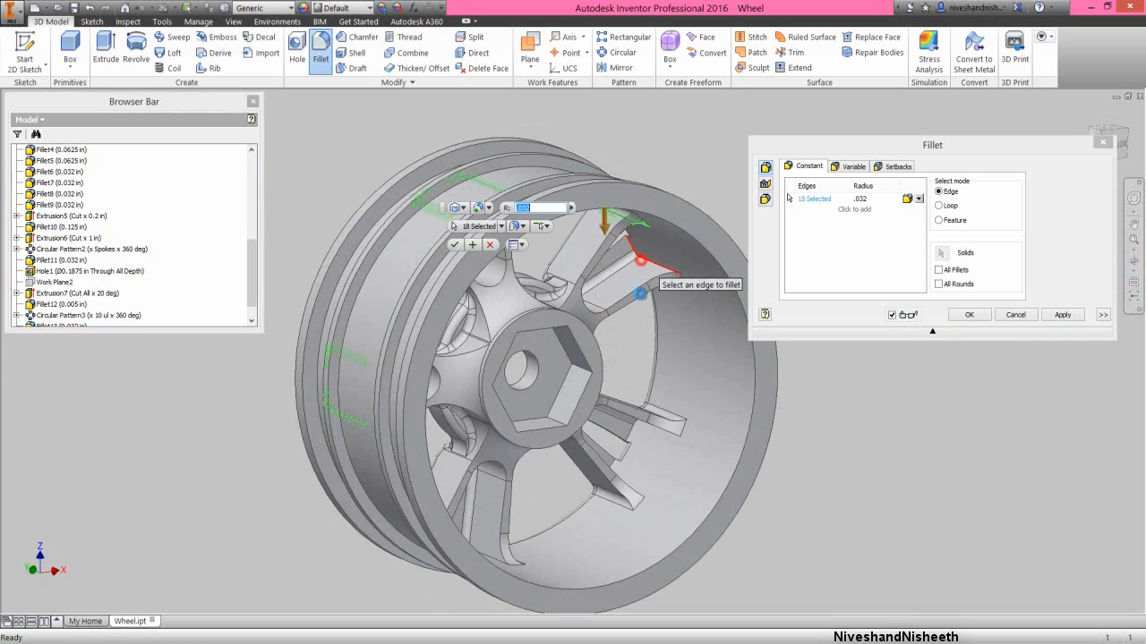
click(636, 435)
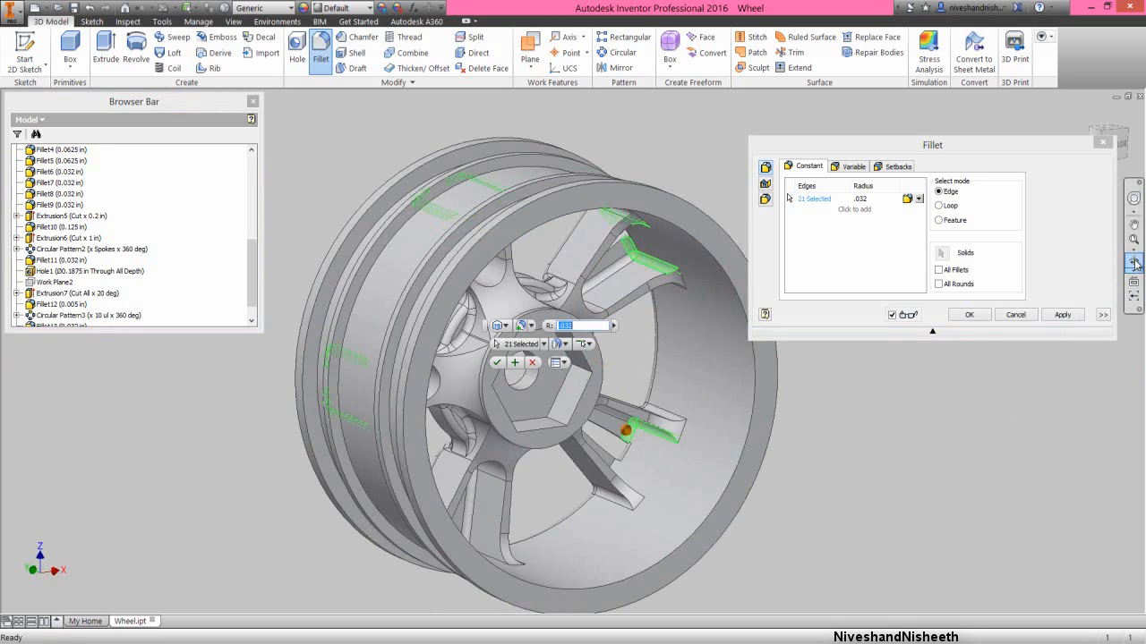
- Include the fourth spoke's remaining rim-end edge chain and the last spoke's first one in the 0.032 in fillet
click(1135, 262)
drag(621, 455, 579, 468)
right_click(580, 468)
click(609, 465)
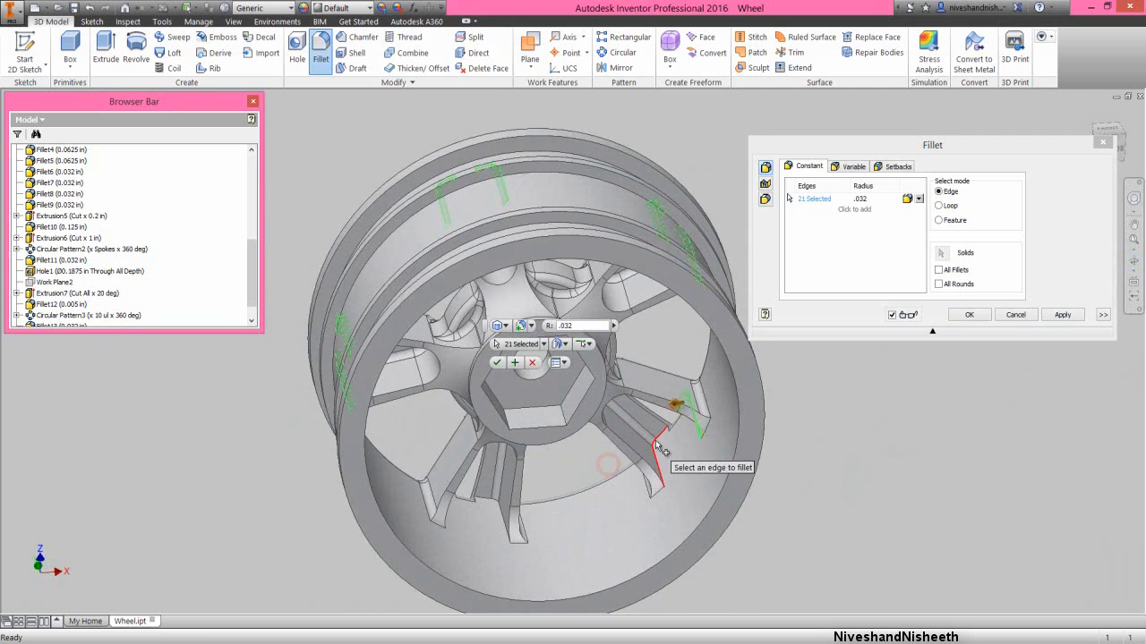
click(663, 450)
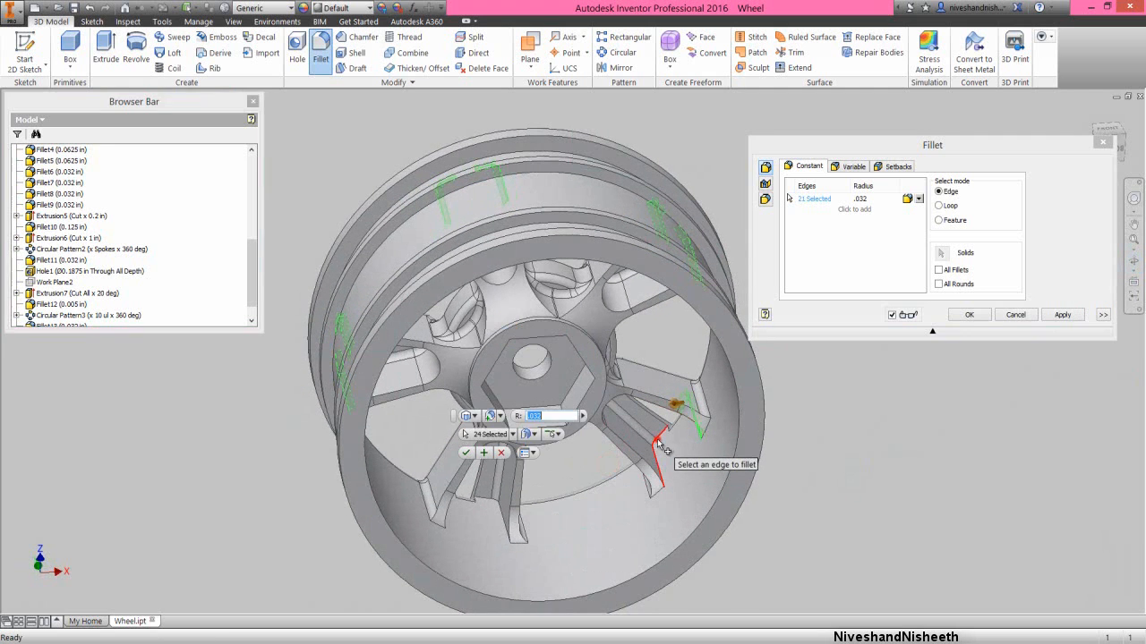
click(505, 517)
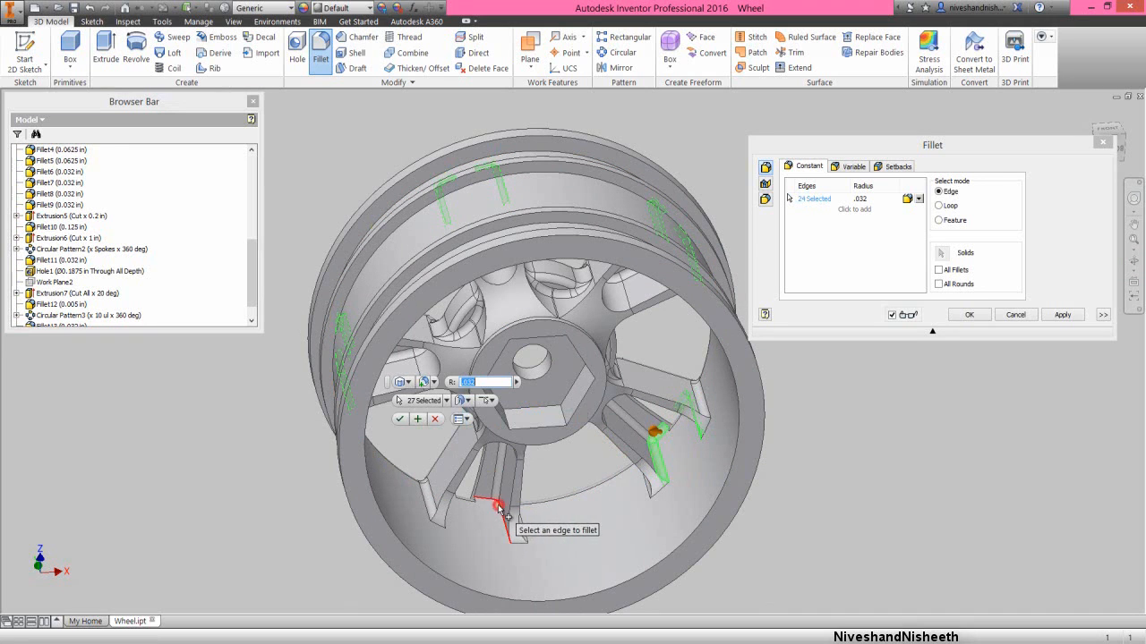
- Add the last spoke's remaining rim-end edge chain and apply the 0.032 in fillet to all selected edges
click(1134, 261)
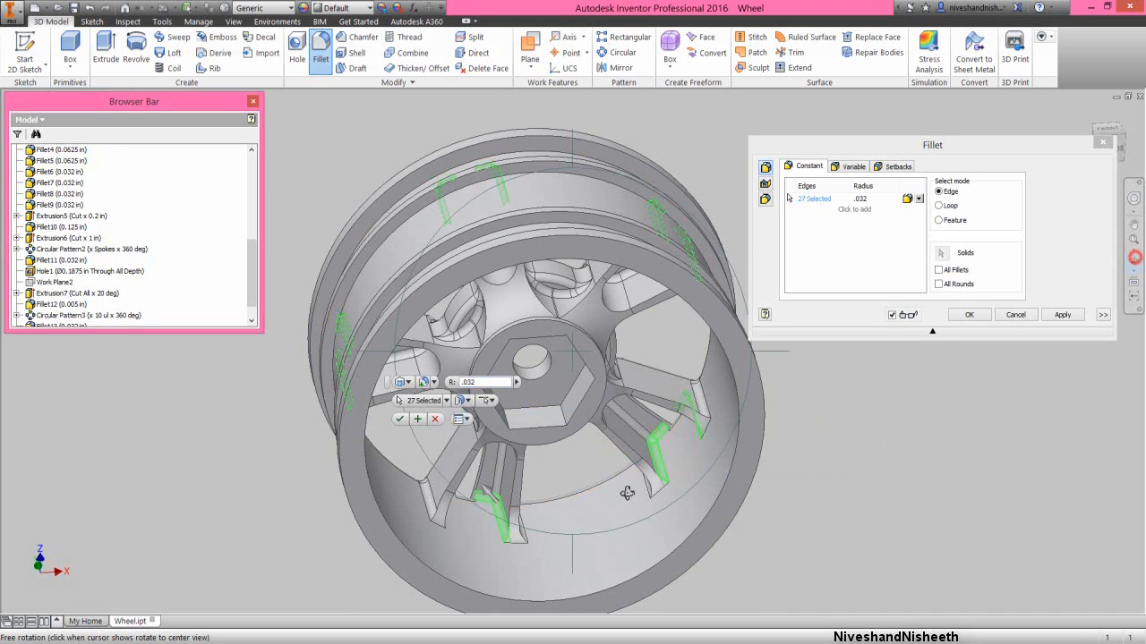
drag(615, 486, 563, 480)
key(Escape)
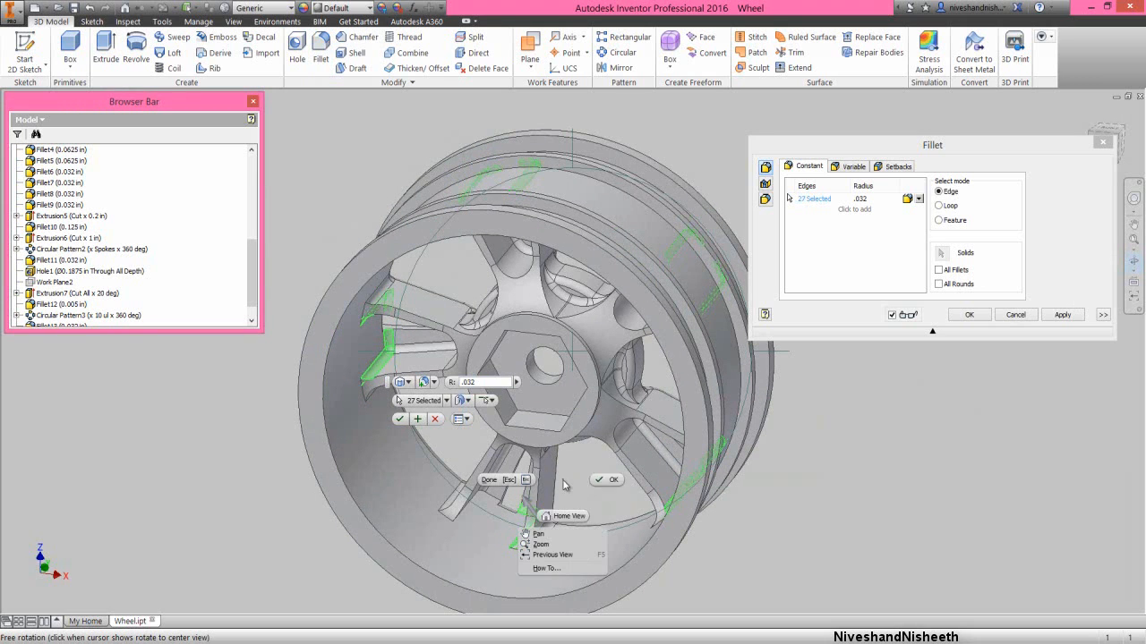
click(497, 506)
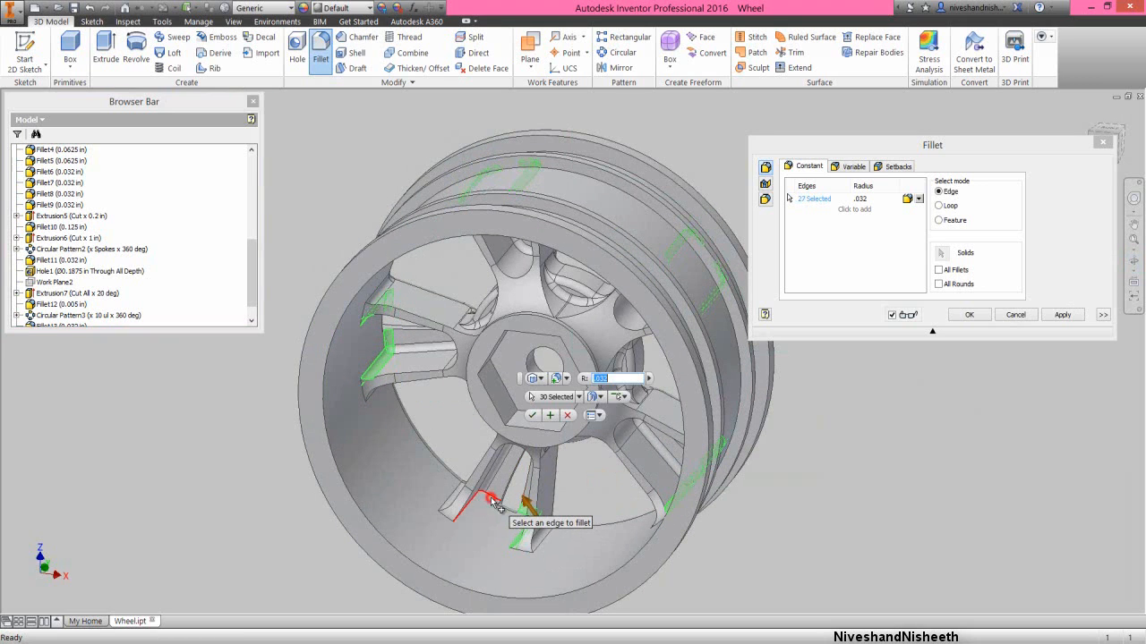
click(1134, 261)
drag(490, 424, 552, 413)
click(974, 314)
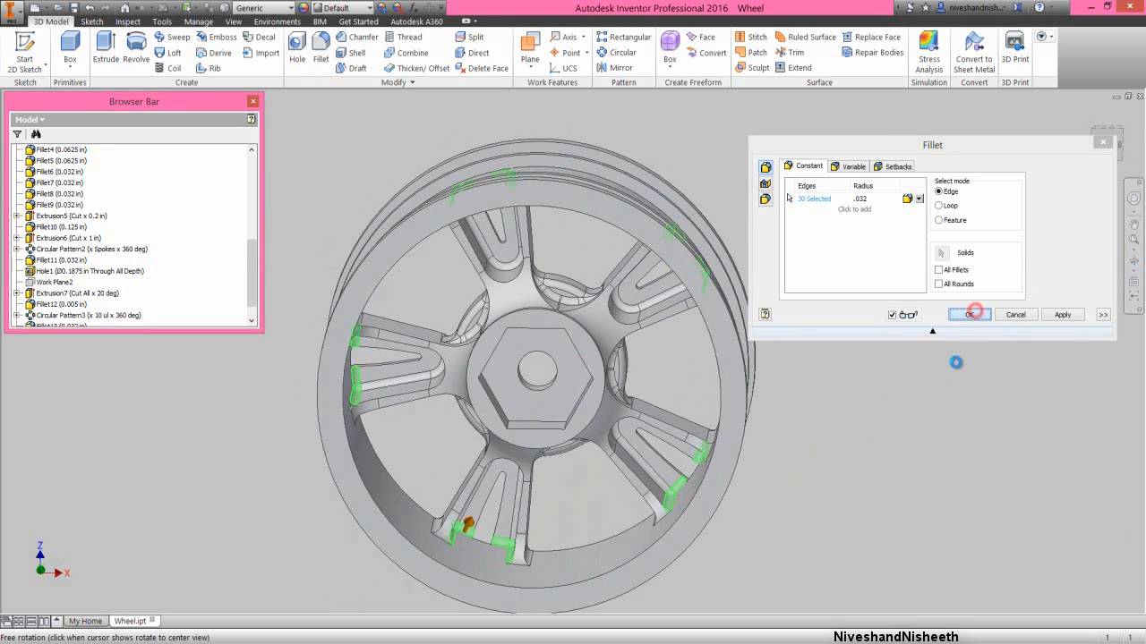
click(954, 364)
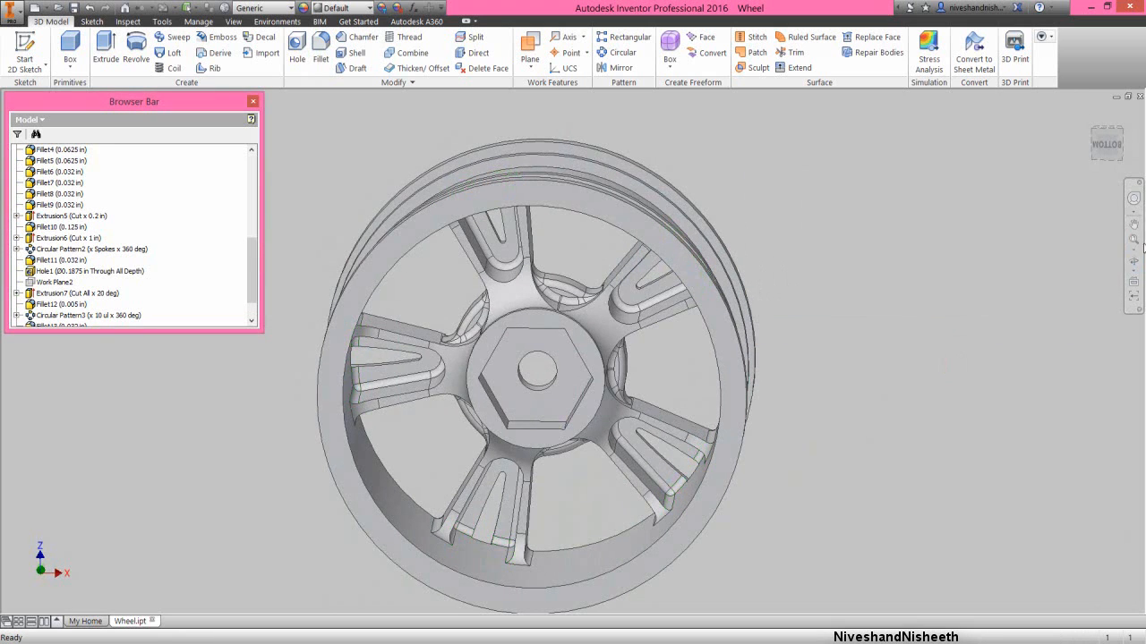
- Examine the filleted wheel from its spoked front side in an isometric view
click(1133, 260)
drag(551, 425, 913, 358)
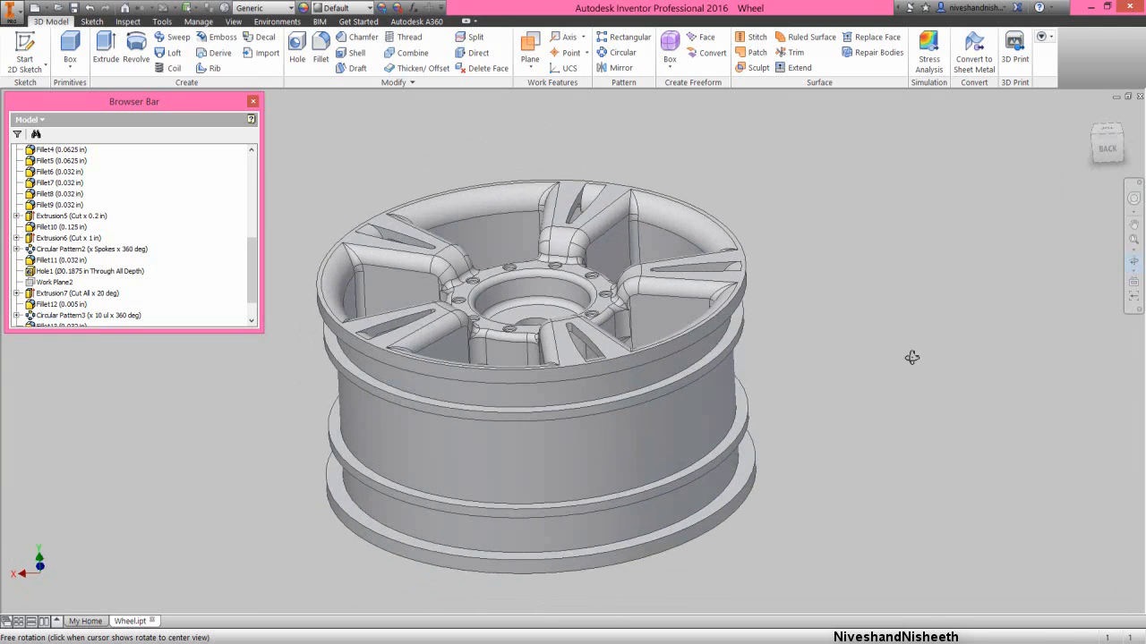
click(1090, 134)
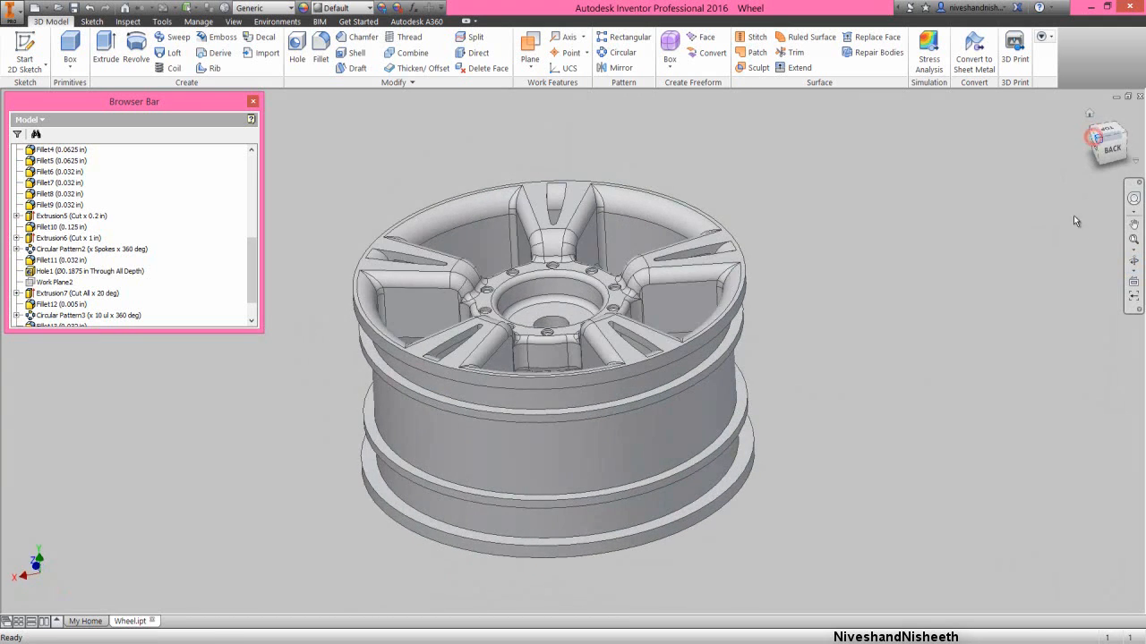
click(1133, 242)
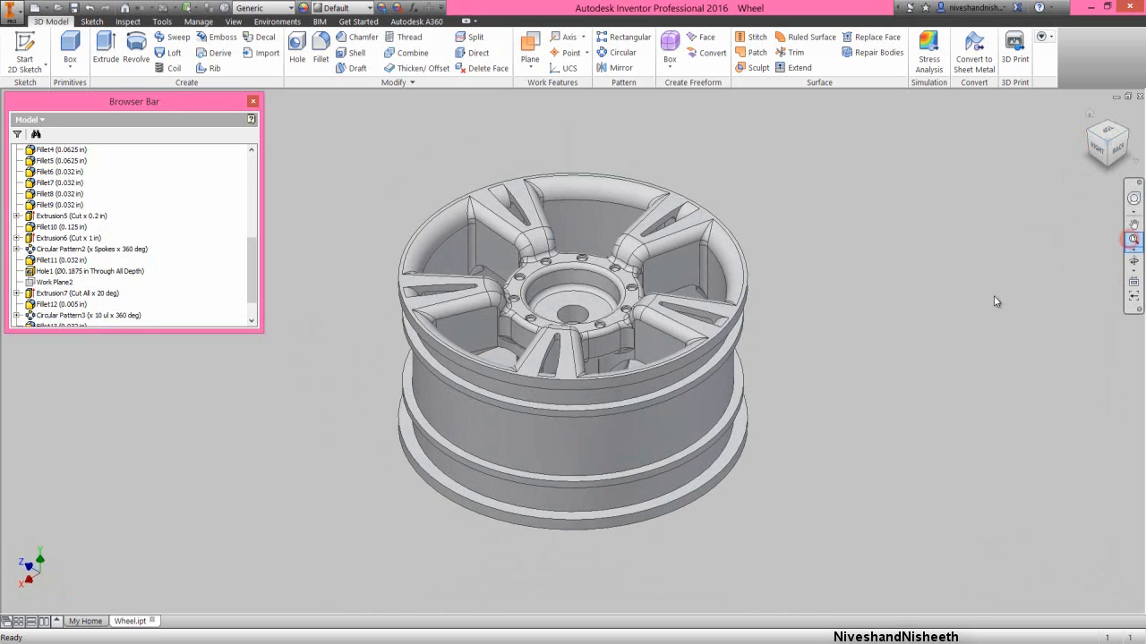
- Set the current isometric view of the wheel as the home view with Fit to View and save the part
drag(995, 298, 889, 250)
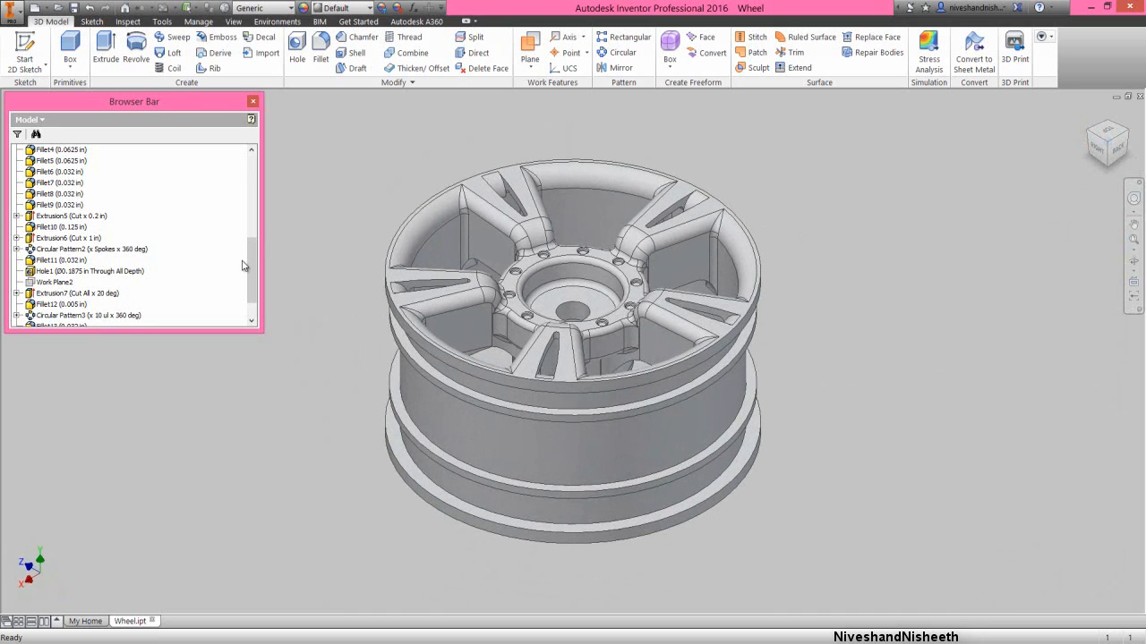
scroll(242, 265, up, 7)
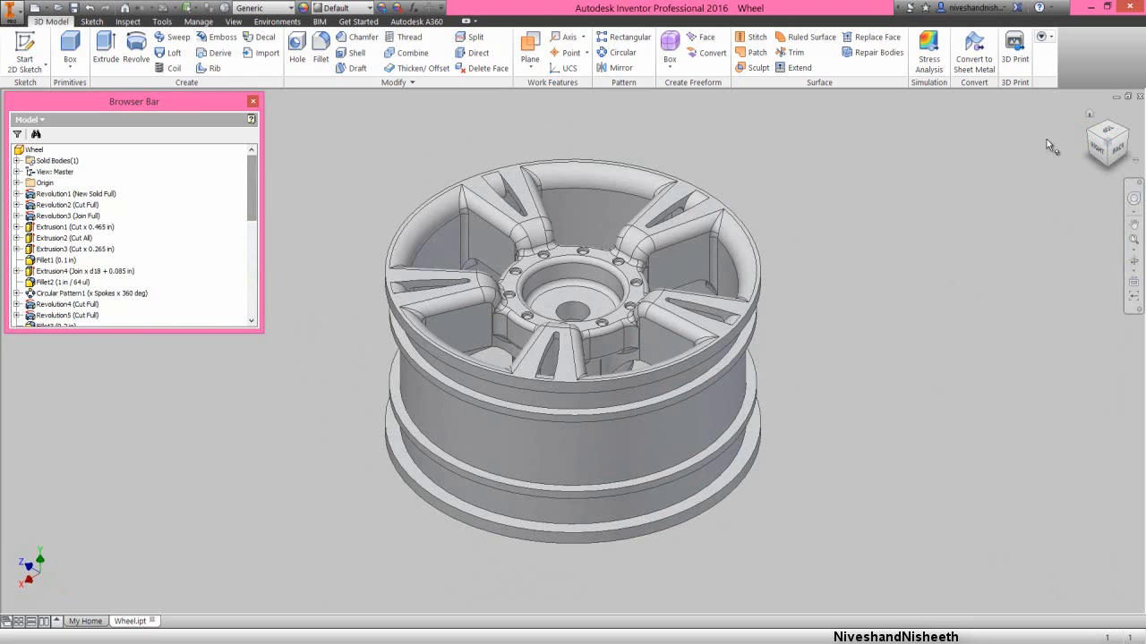
right_click(1088, 117)
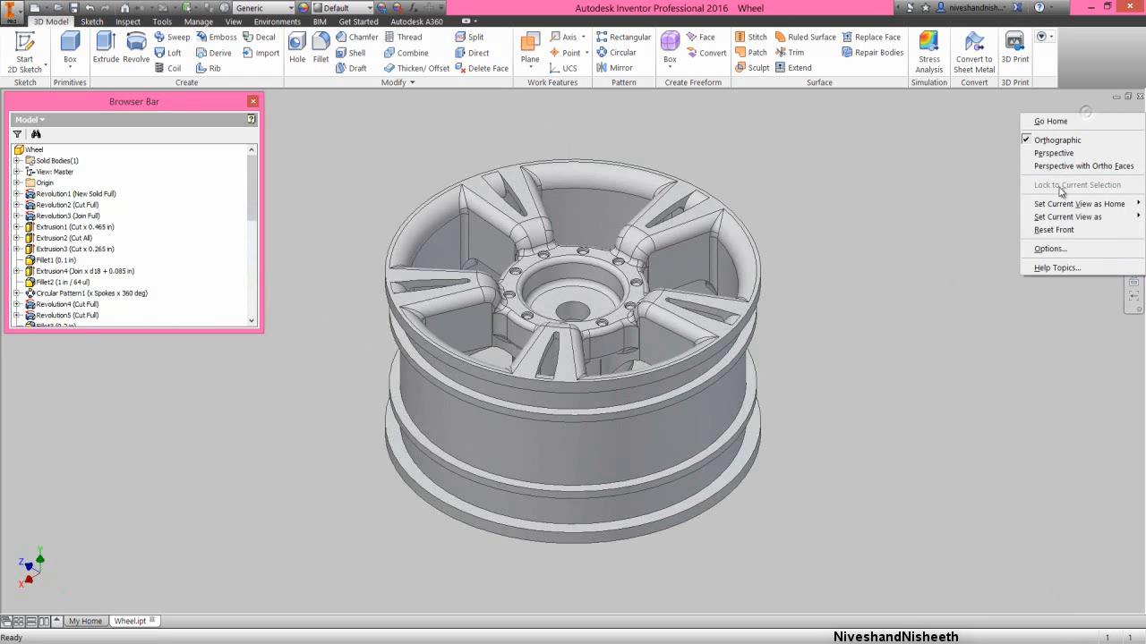
click(996, 205)
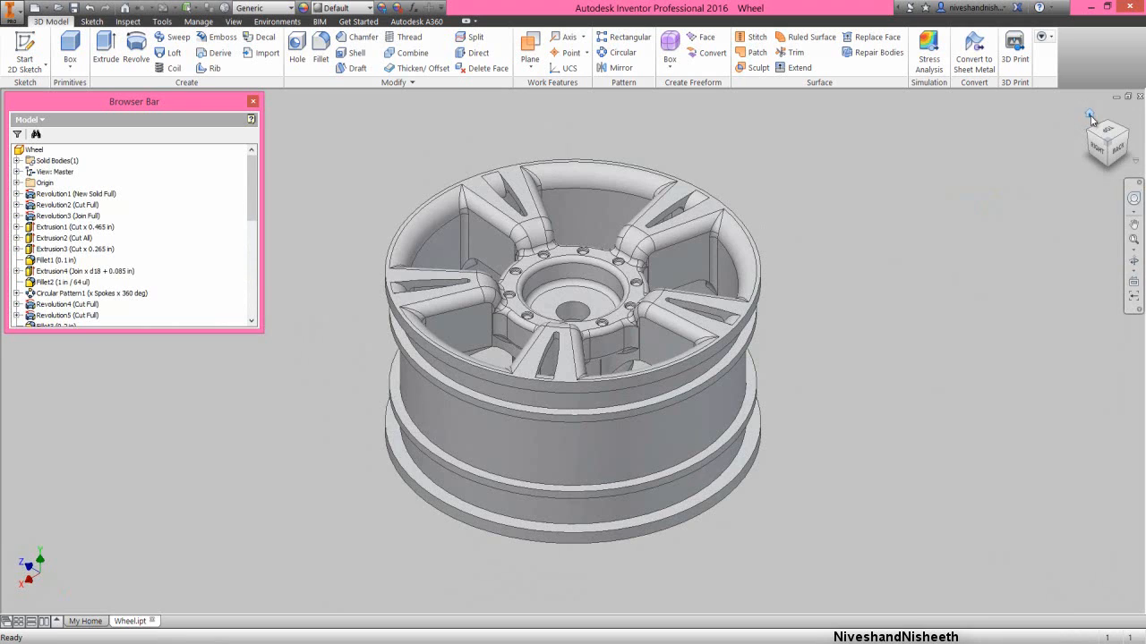
right_click(1091, 120)
mouse_move(1038, 205)
click(994, 221)
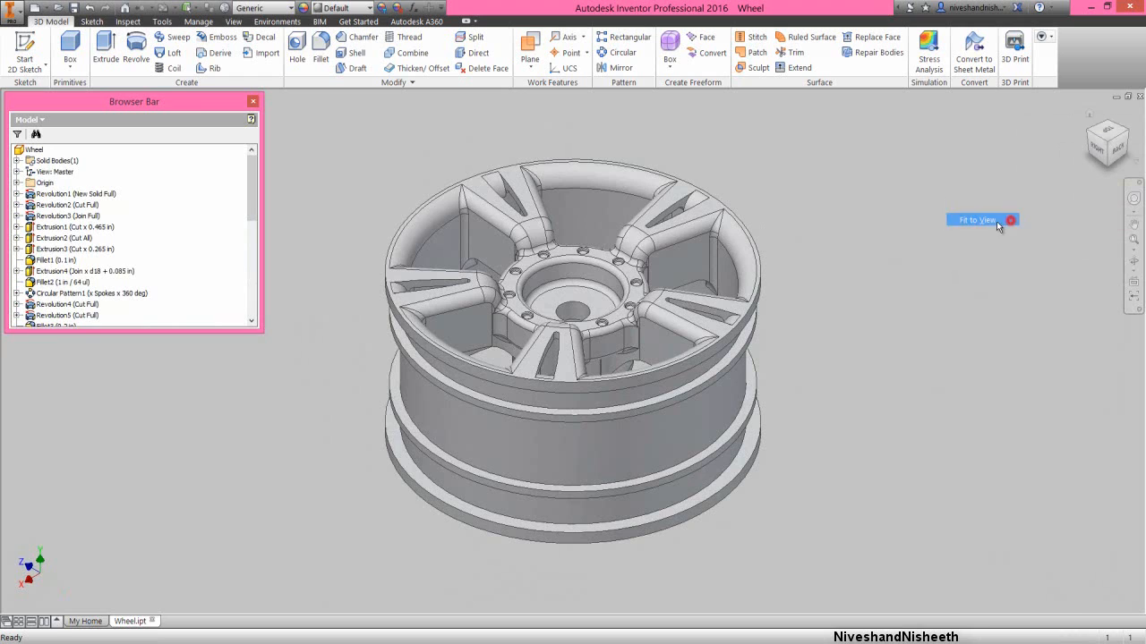
click(74, 7)
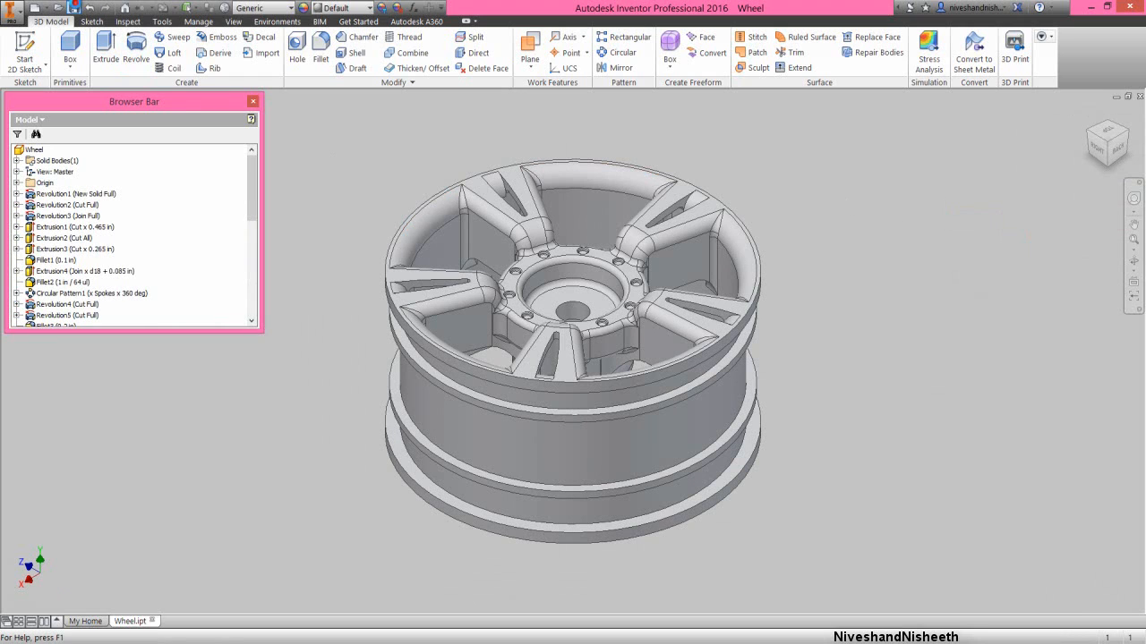
click(300, 186)
- Apply the Stainless - Polished appearance from the Autodesk Material Library's Metal category to the whole wheel
click(33, 150)
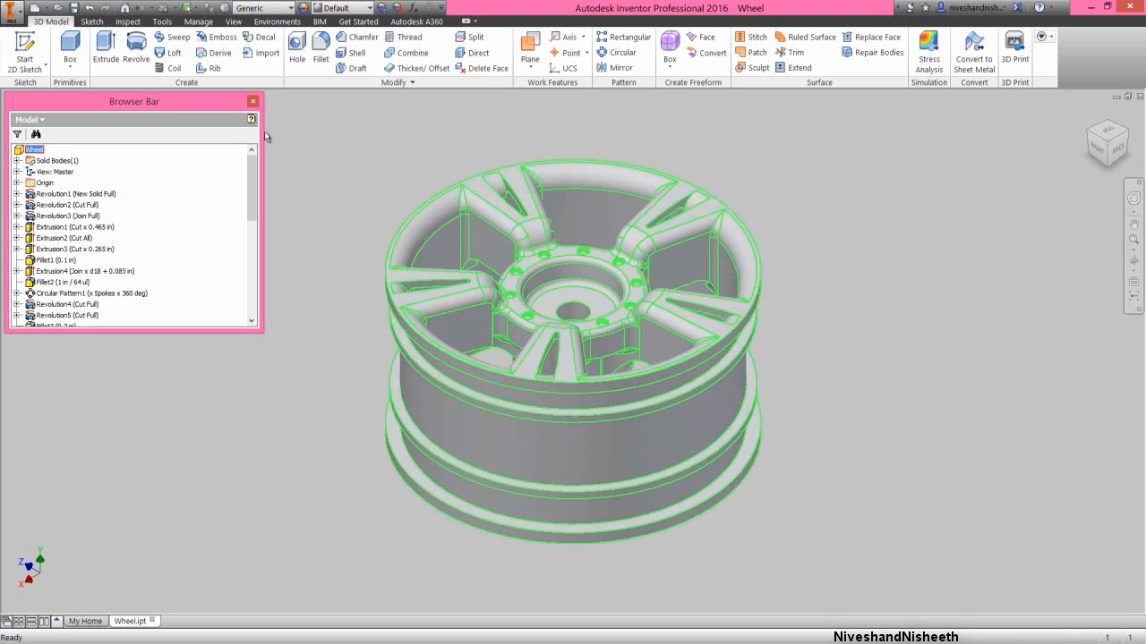
click(306, 8)
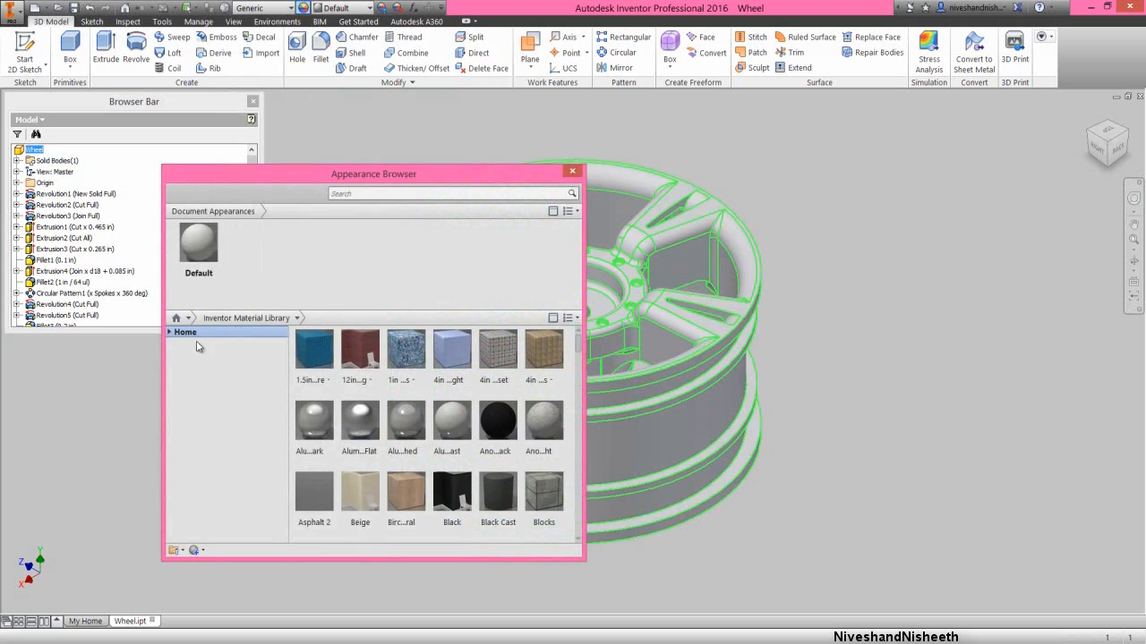
click(169, 332)
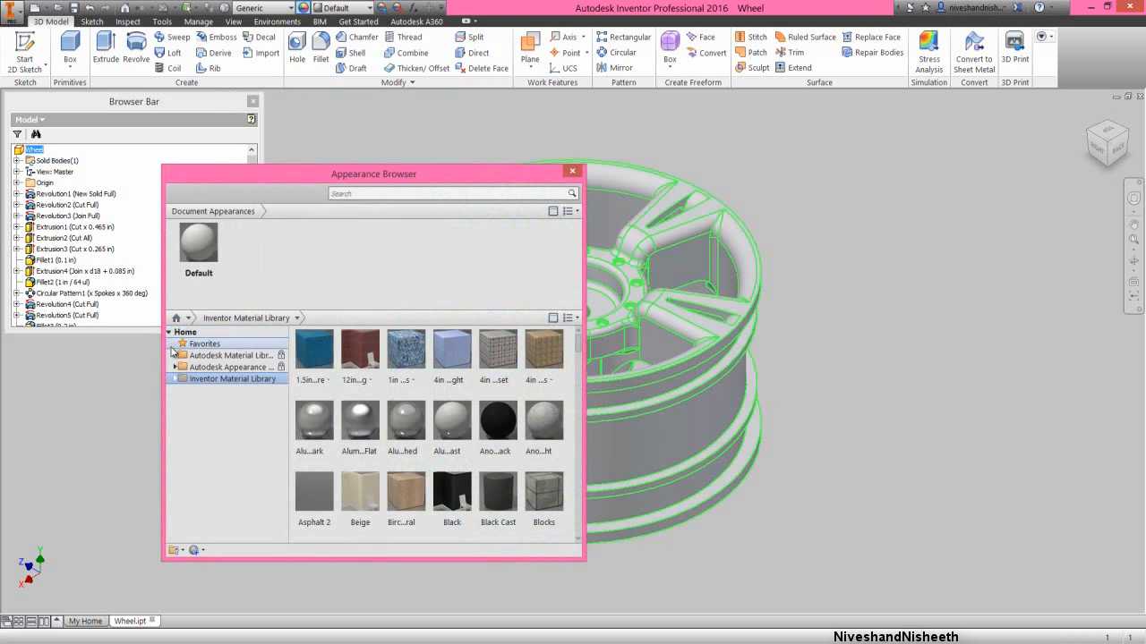
click(175, 356)
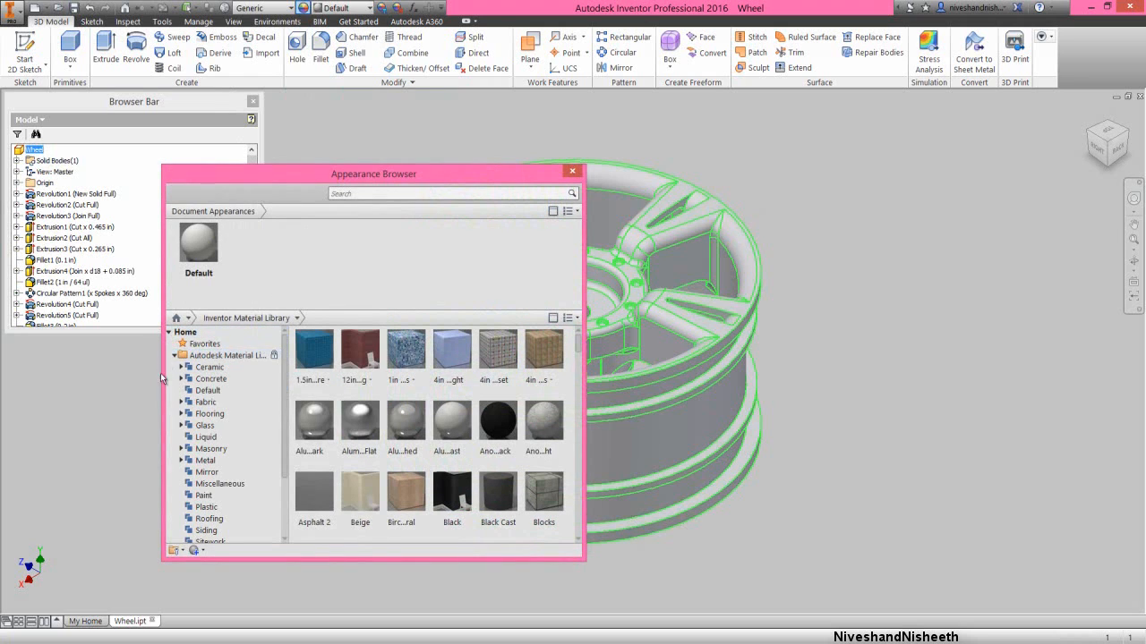
click(205, 460)
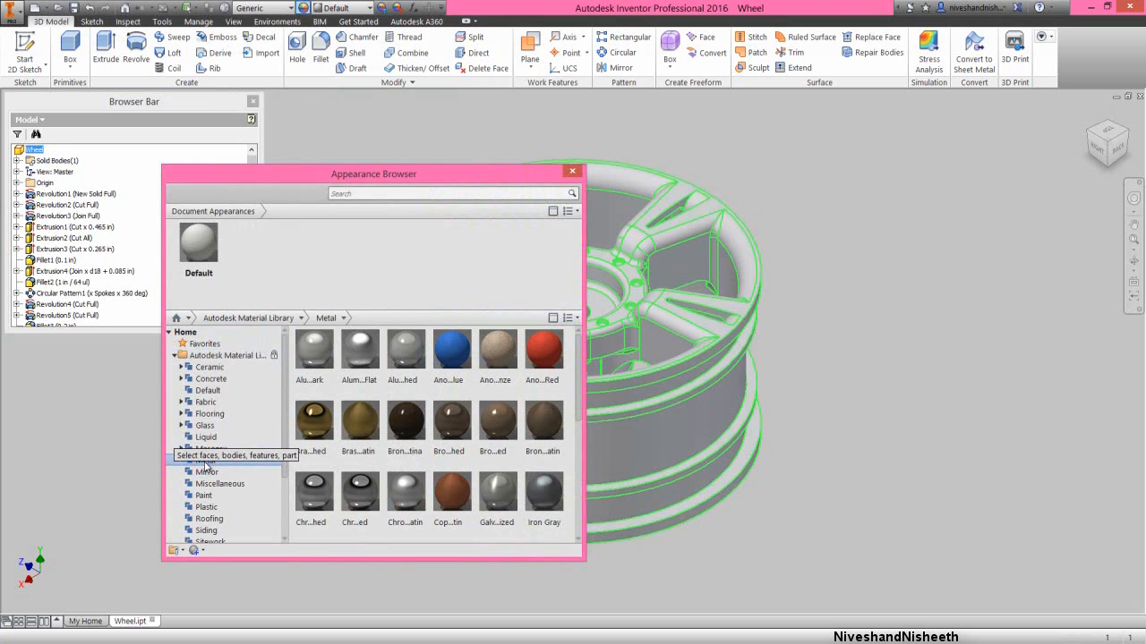
drag(580, 386, 580, 413)
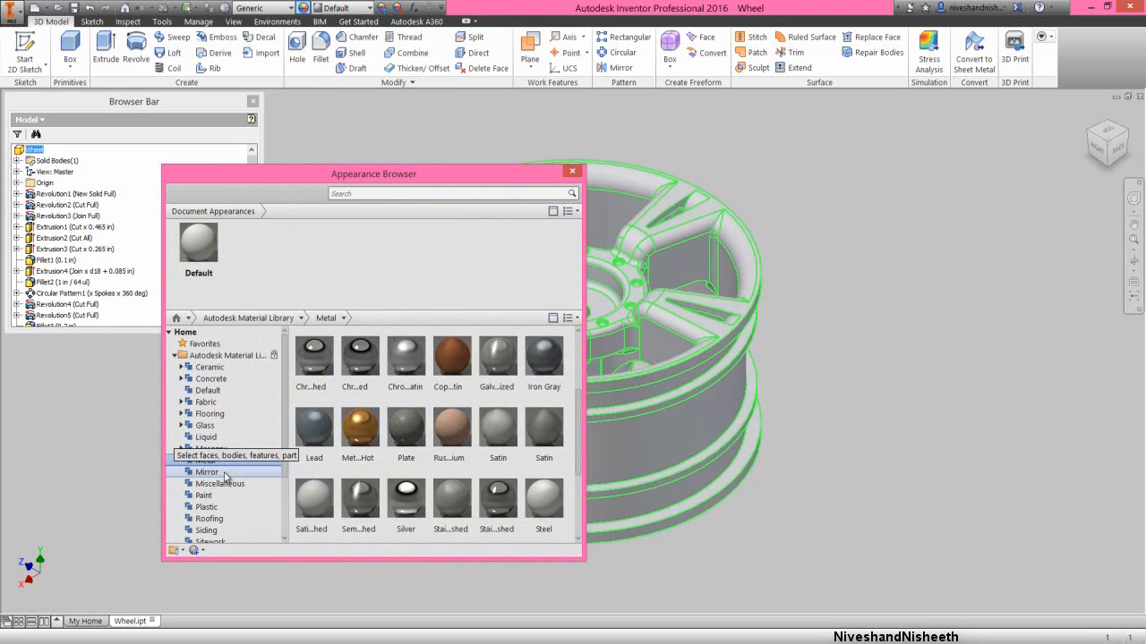
drag(579, 463, 588, 497)
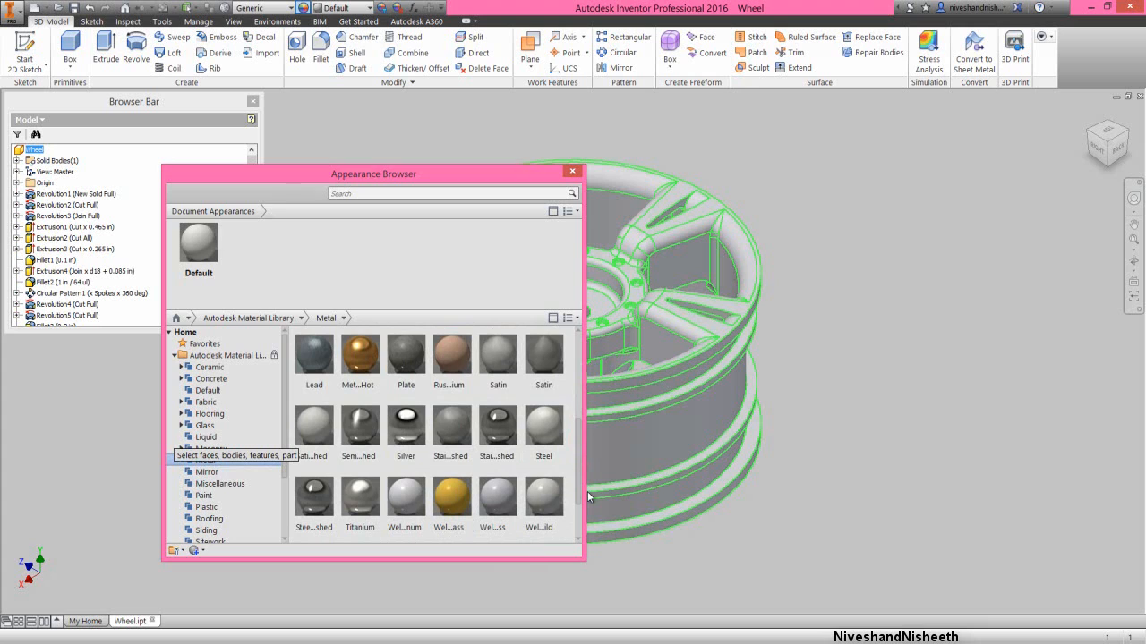
click(495, 434)
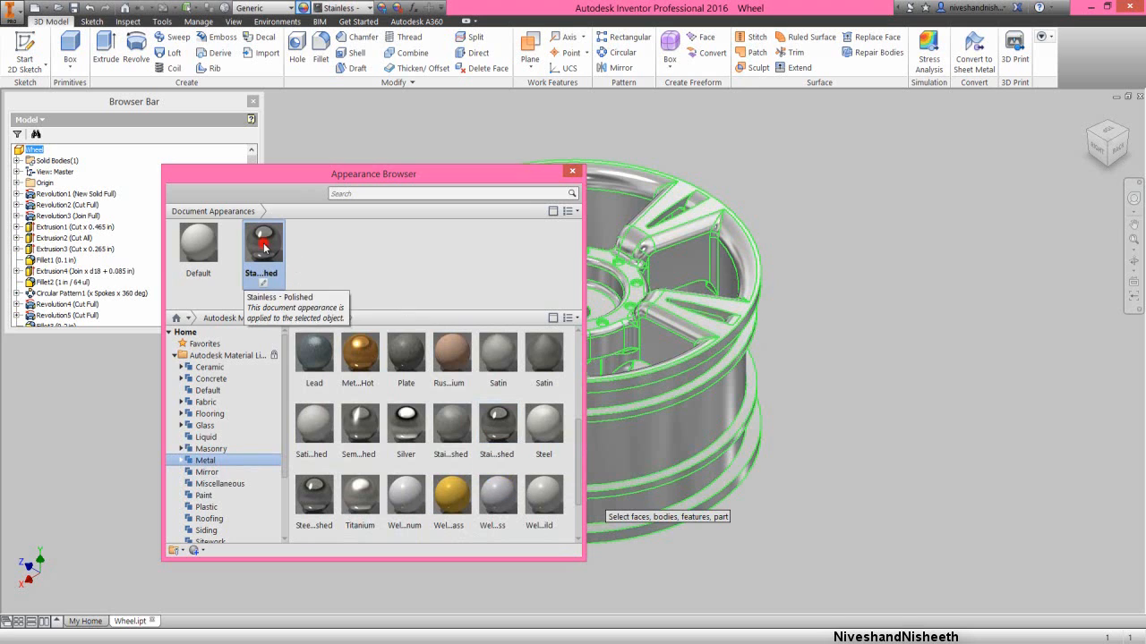
- Set the finish of the Stainless - Polished appearance to Semi-polished and save the part
double_click(264, 249)
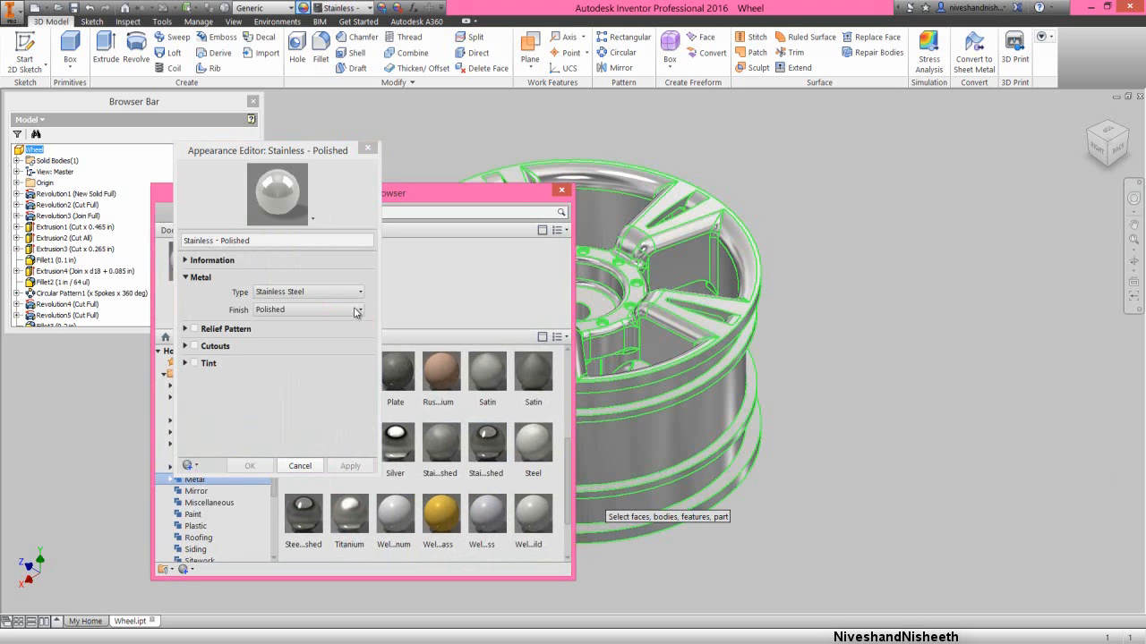
click(356, 310)
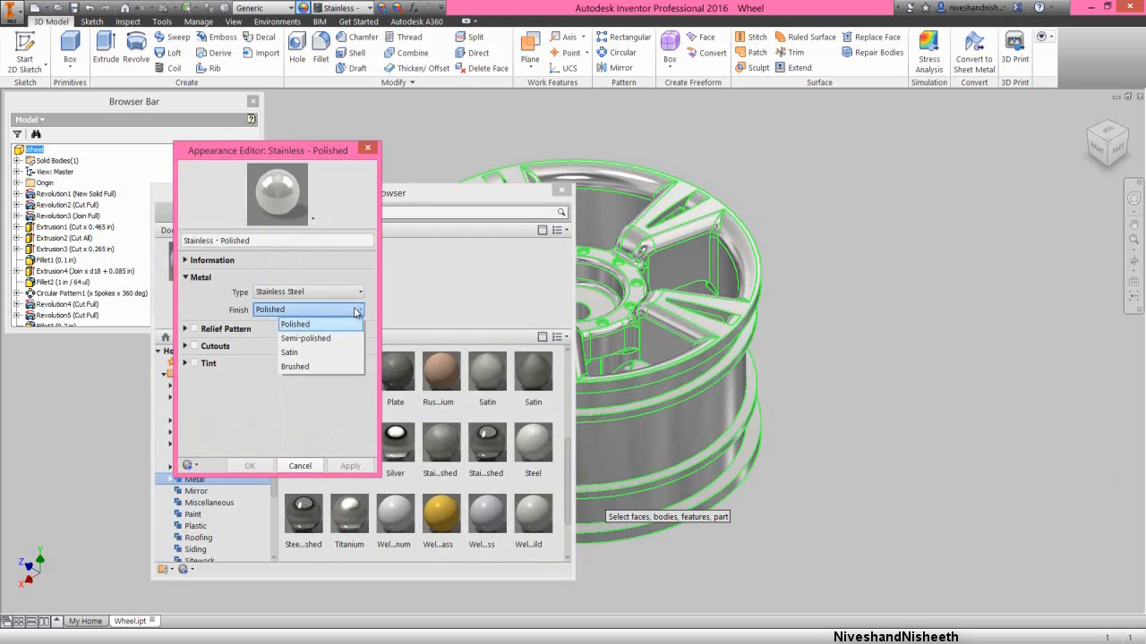
click(317, 339)
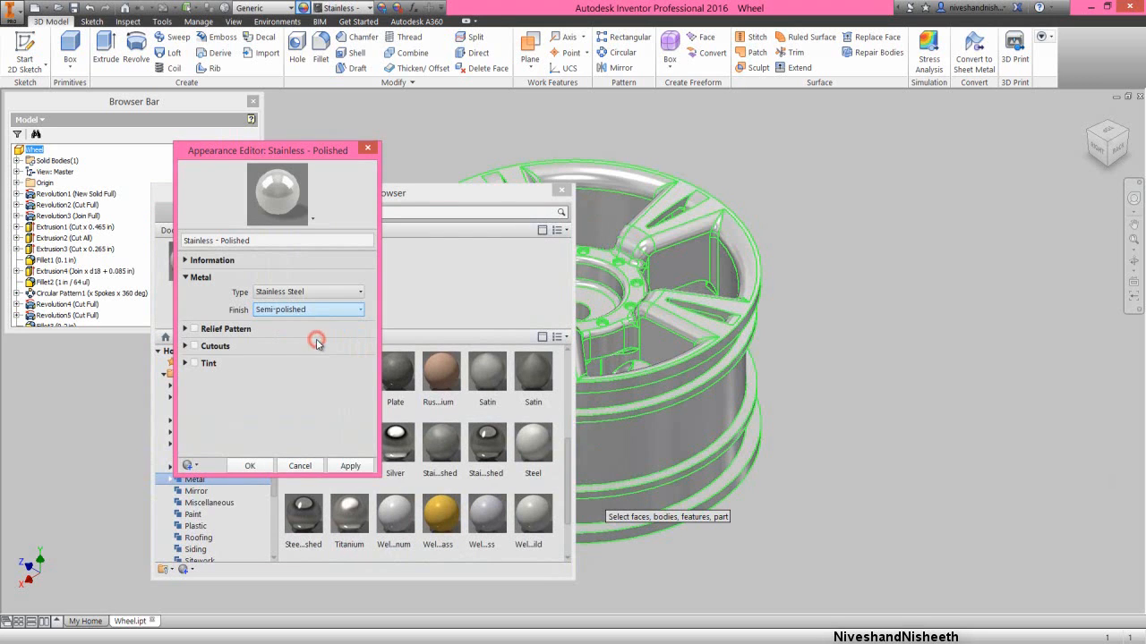
click(250, 465)
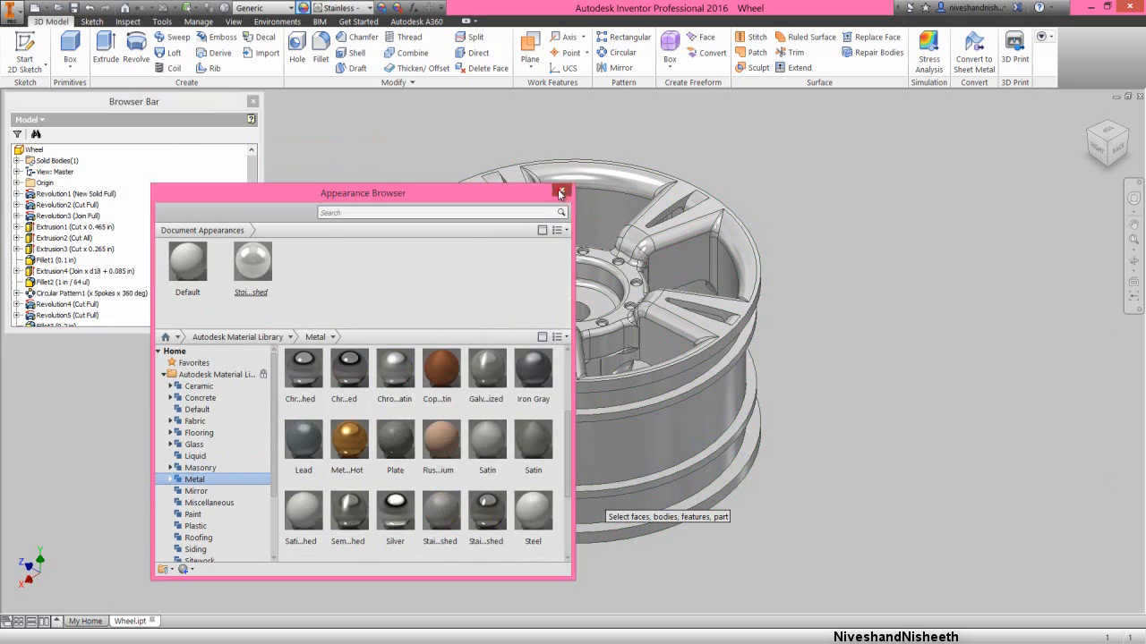
click(561, 189)
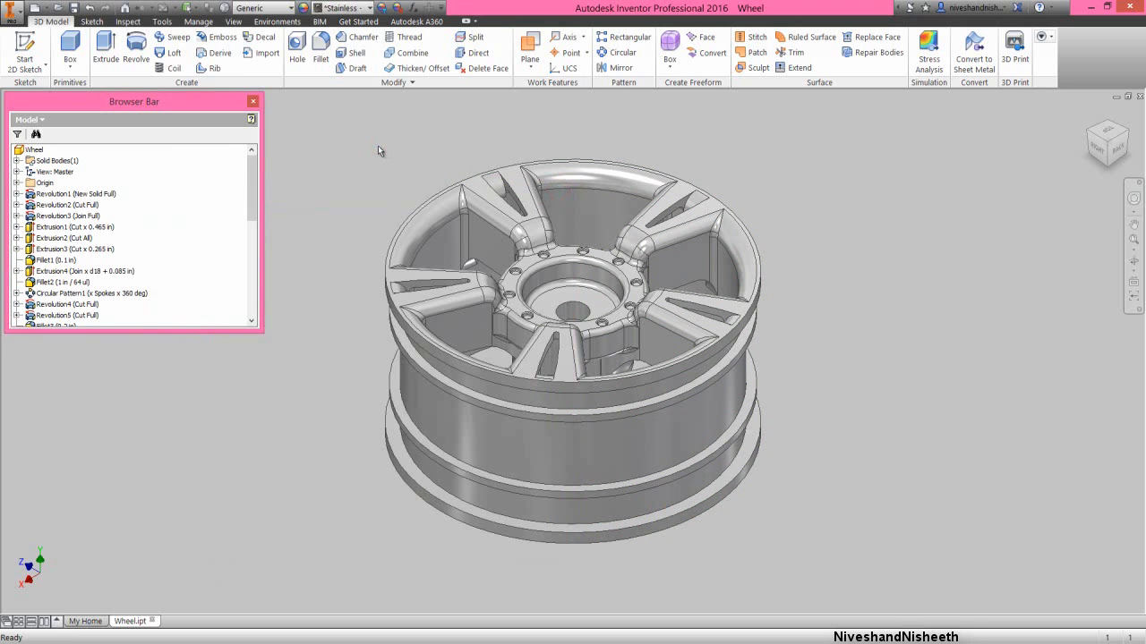
click(75, 8)
- Turn on Clean Screen and examine the spoked front side of the wheel up close
click(232, 21)
click(576, 60)
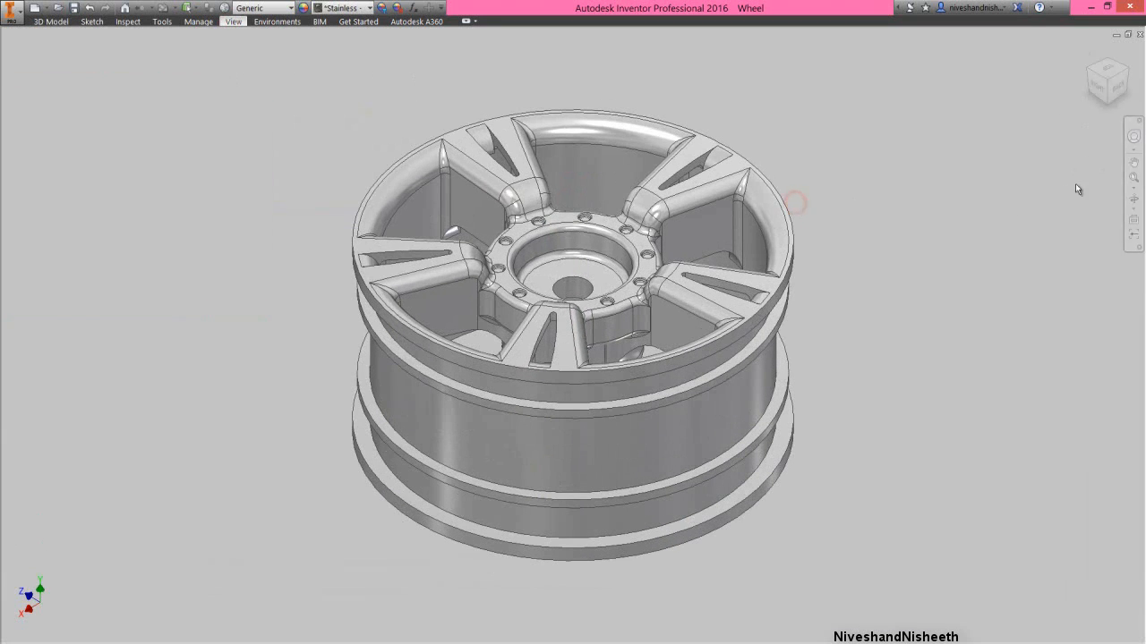
drag(548, 300, 605, 311)
right_click(634, 268)
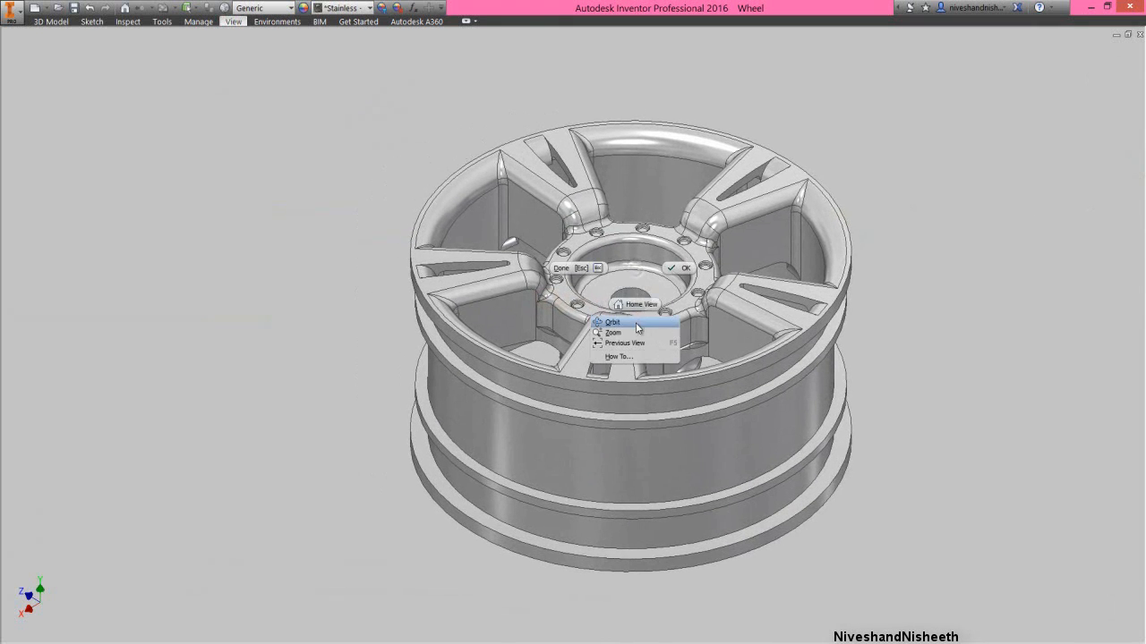
click(631, 332)
mouse_move(635, 327)
mouse_down()
mouse_move(643, 340)
mouse_move(632, 344)
mouse_up()
right_click(629, 292)
click(631, 356)
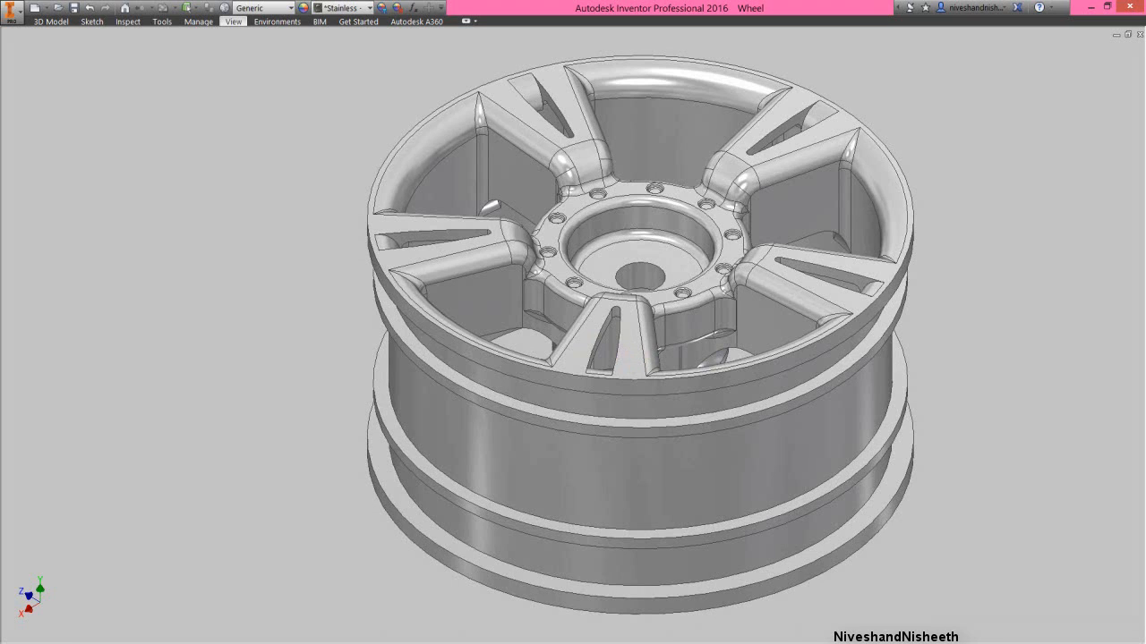
- Examine the wheel from its right side, from below and from the open rear with the hexagonal hub recess
mouse_move(1107, 130)
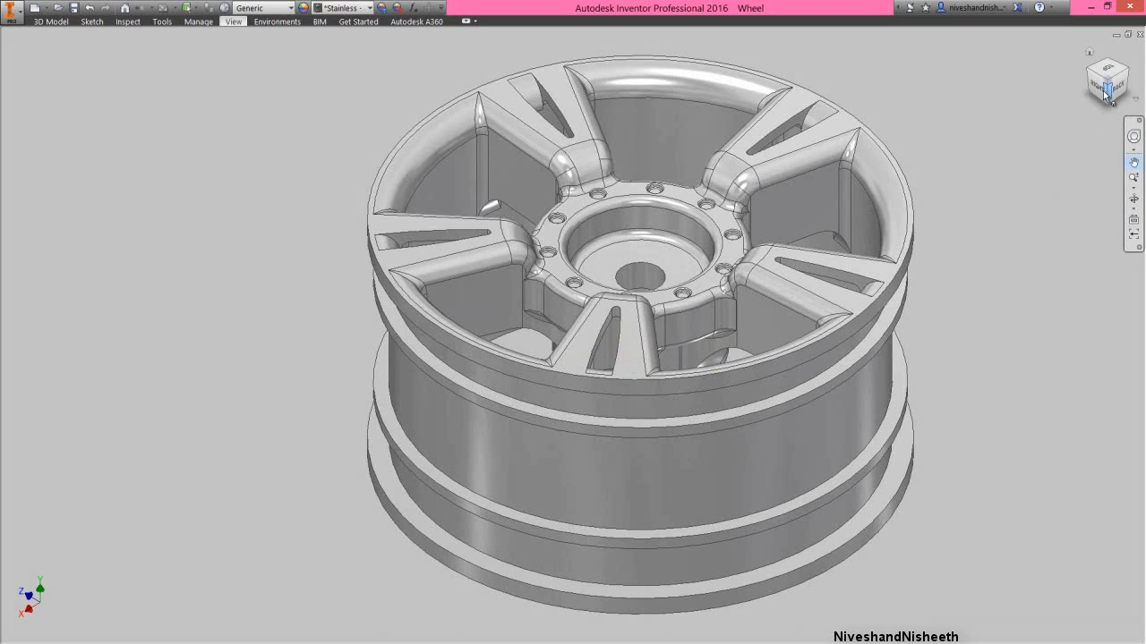
click(1103, 90)
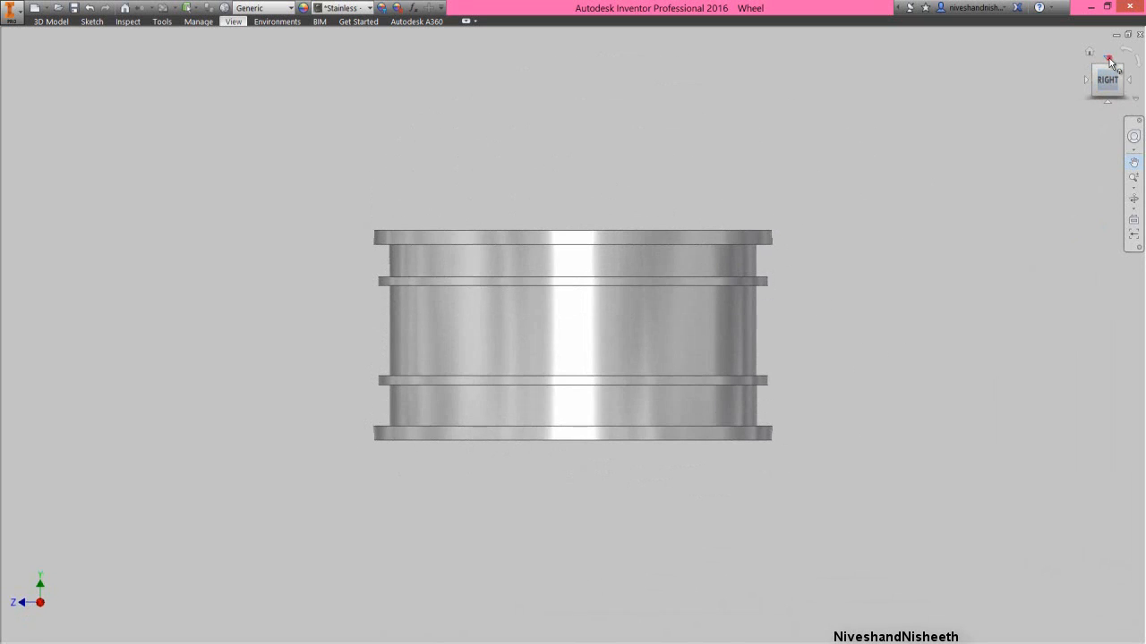
click(1109, 60)
click(1109, 60)
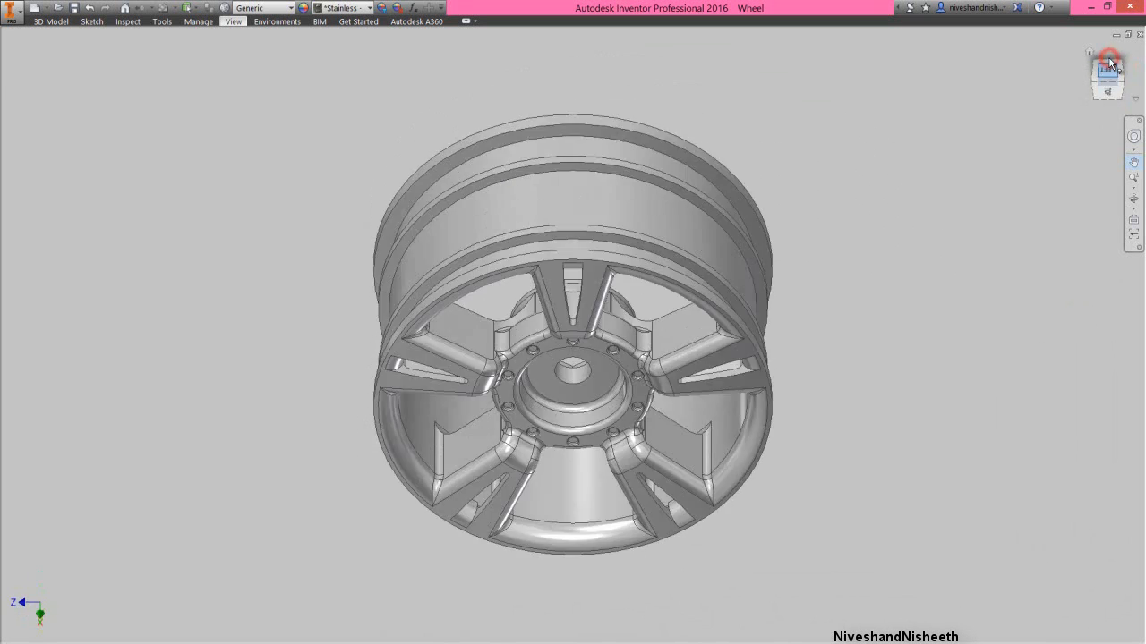
click(1121, 69)
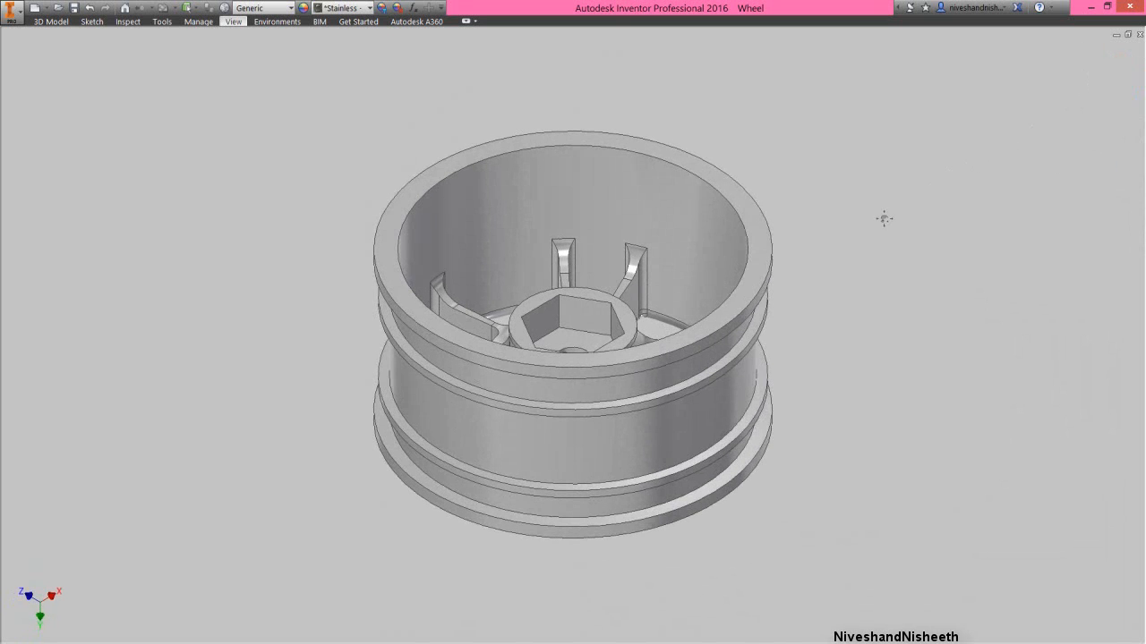
right_click(512, 270)
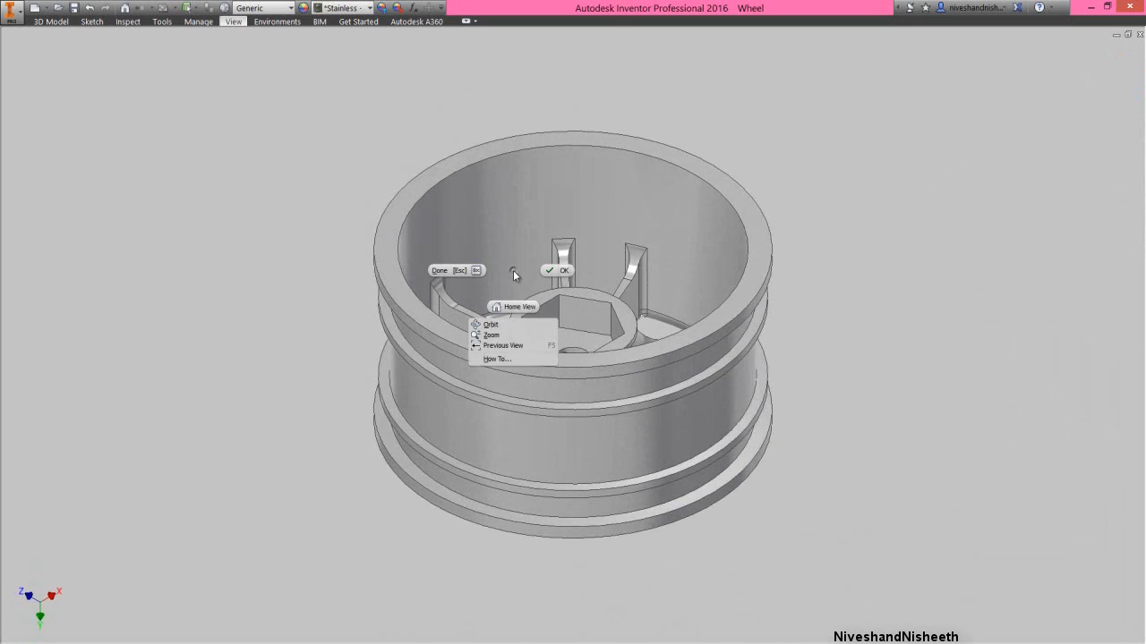
click(498, 336)
drag(512, 330, 525, 350)
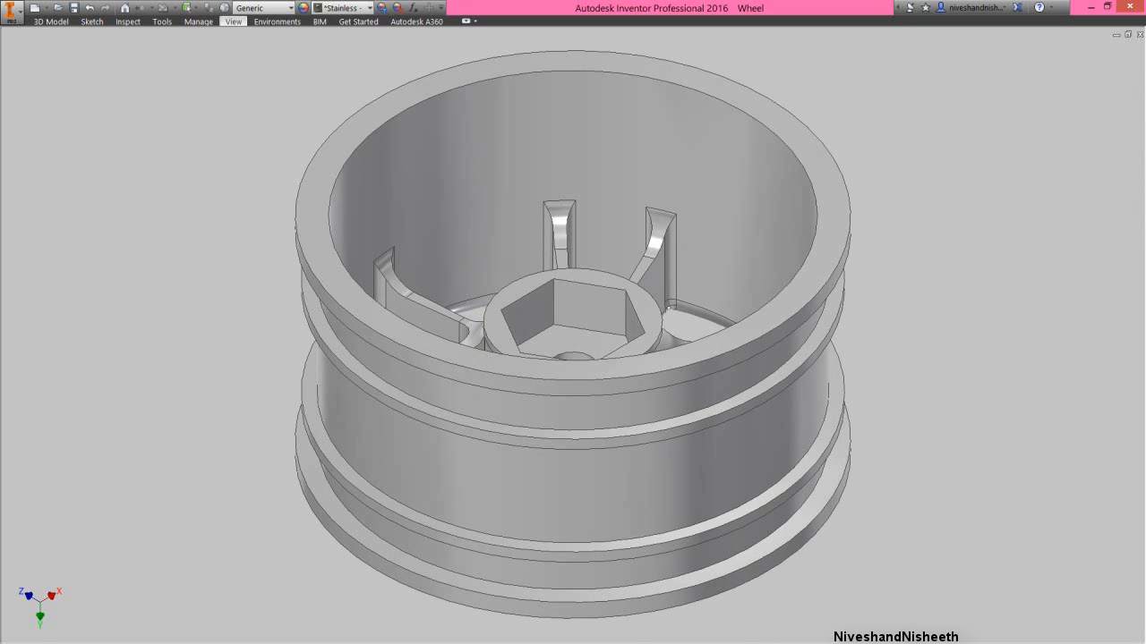
- Return the wheel to its home view and turn off Clean Screen to restore the full modelling interface
right_click(675, 333)
click(670, 347)
right_click(627, 251)
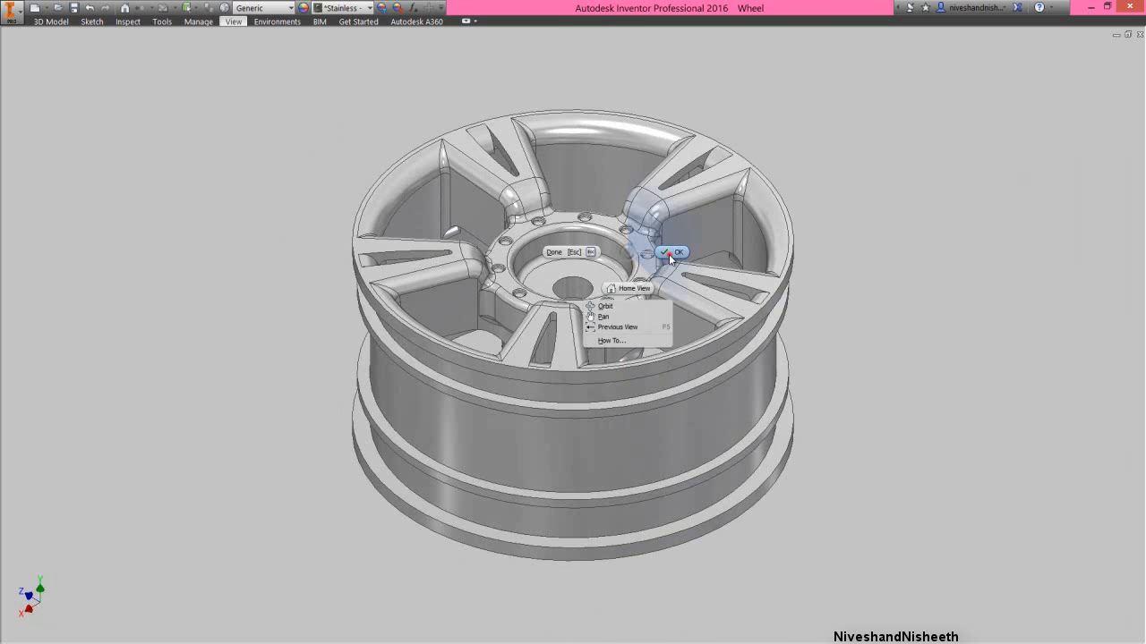
click(668, 254)
click(236, 21)
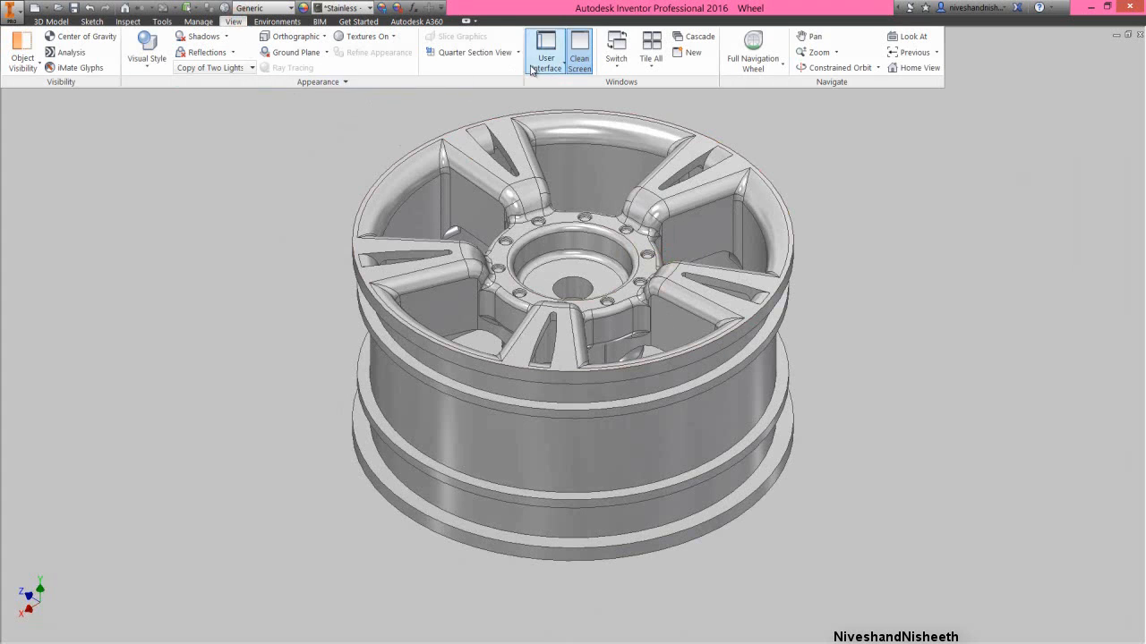
click(575, 56)
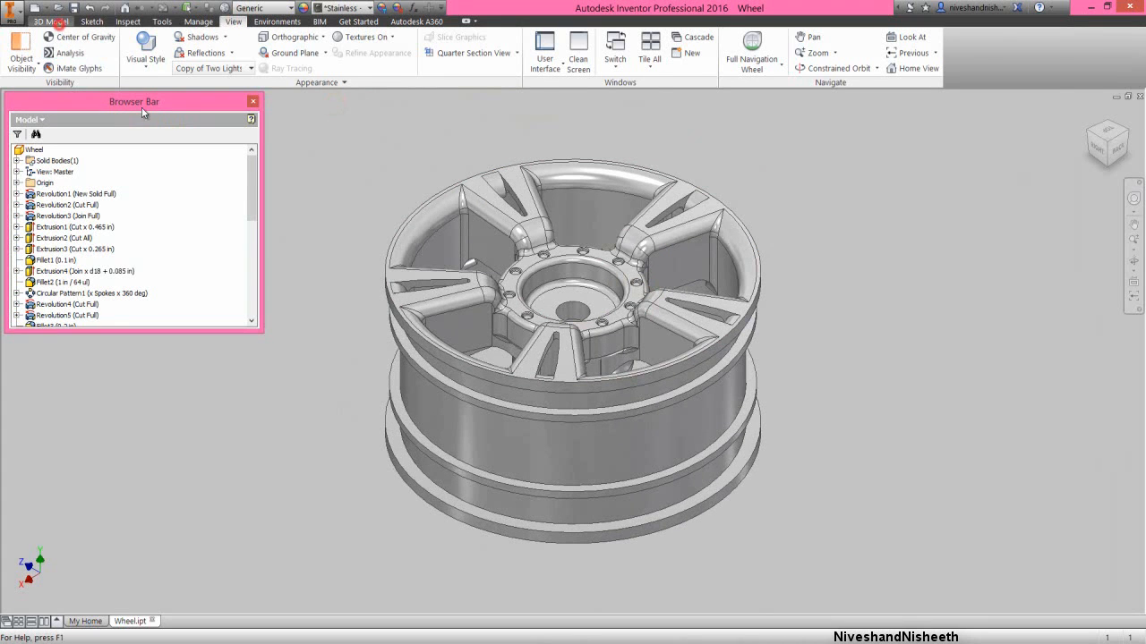
click(332, 236)
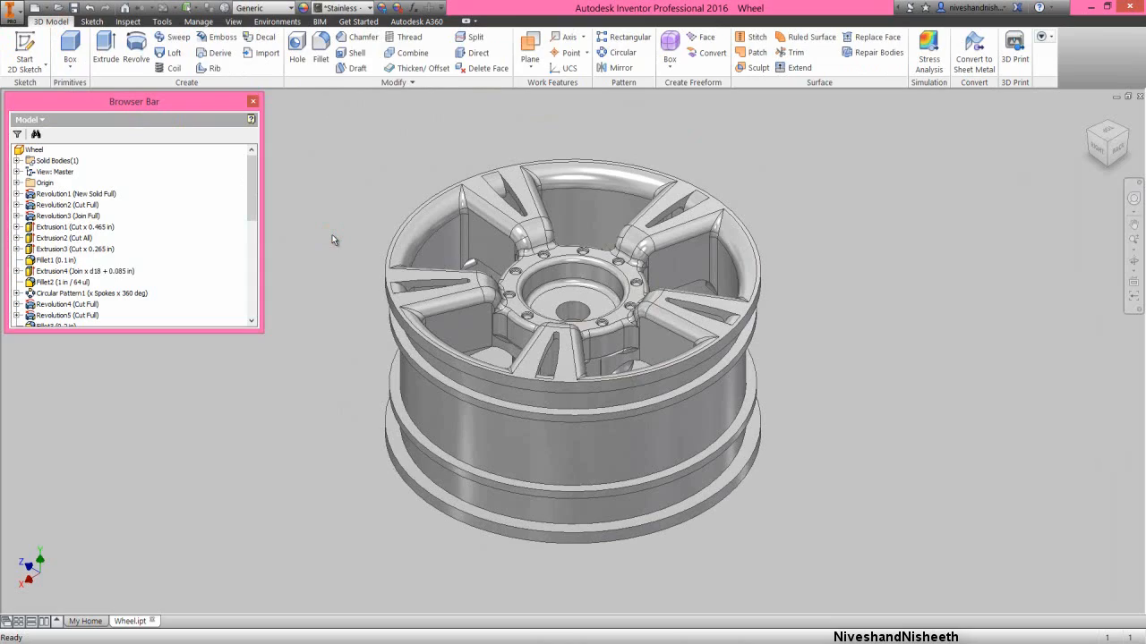